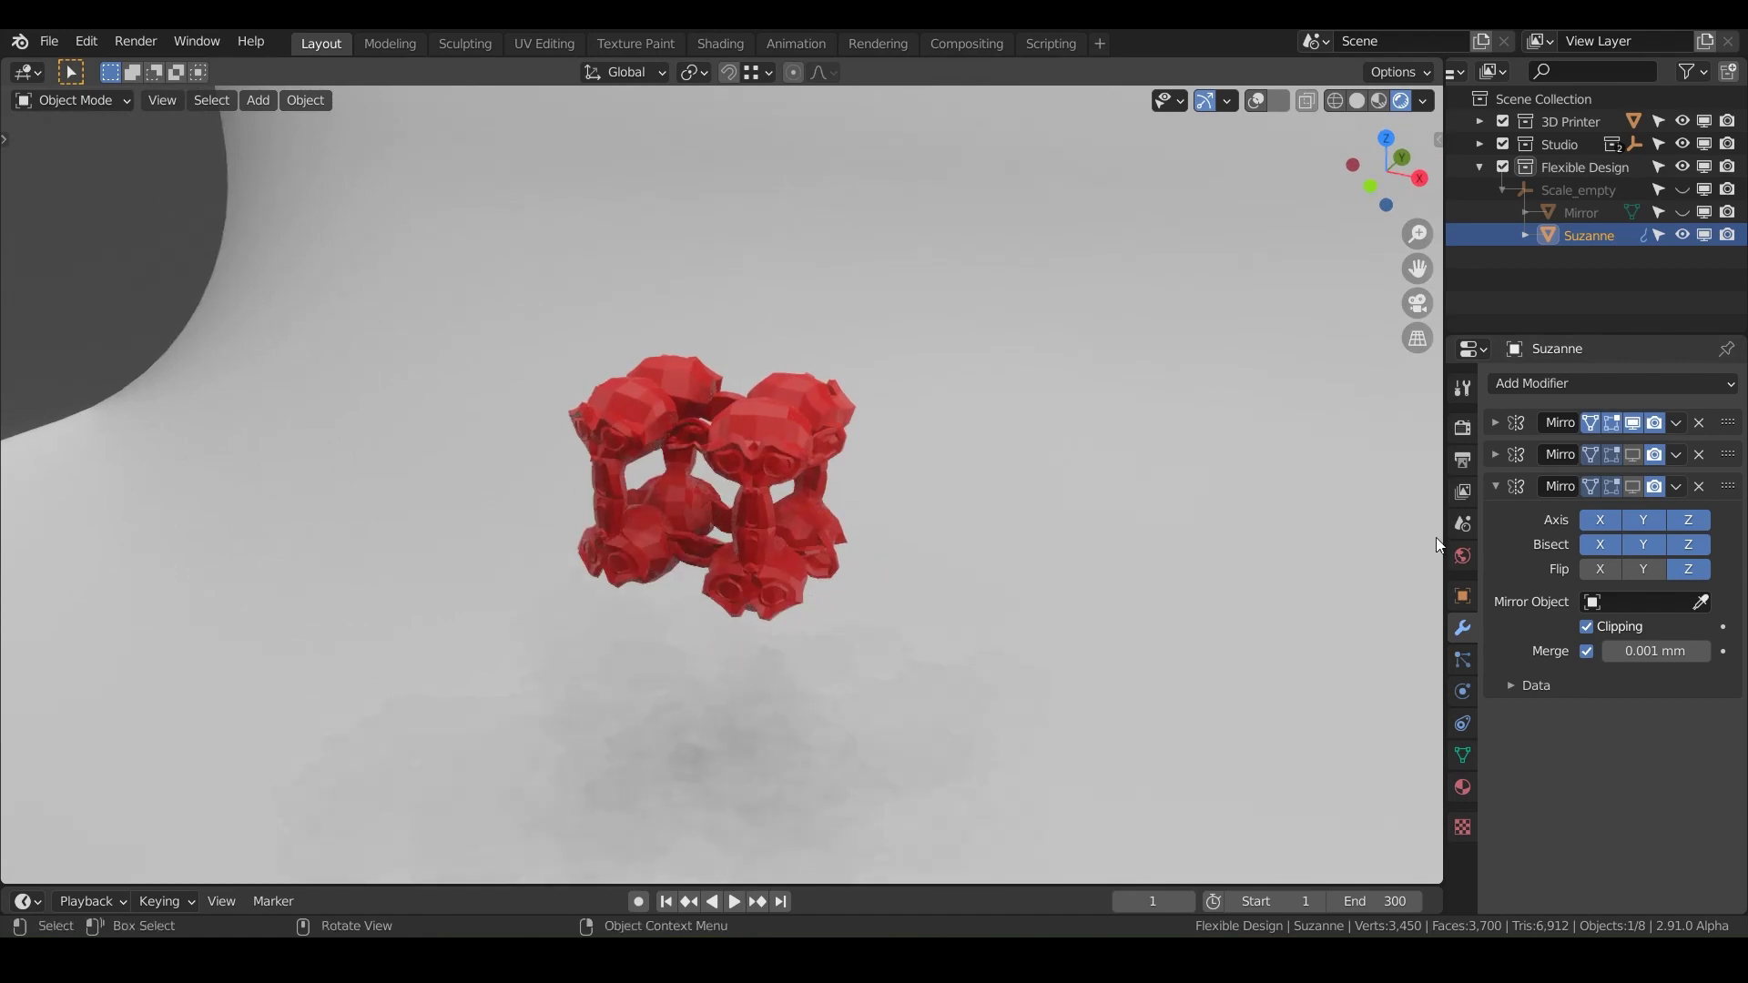
Turn on viewport display for Suzanne's second and third Mirror modifiers
click(1632, 455)
middle_drag(819, 596, 855, 569)
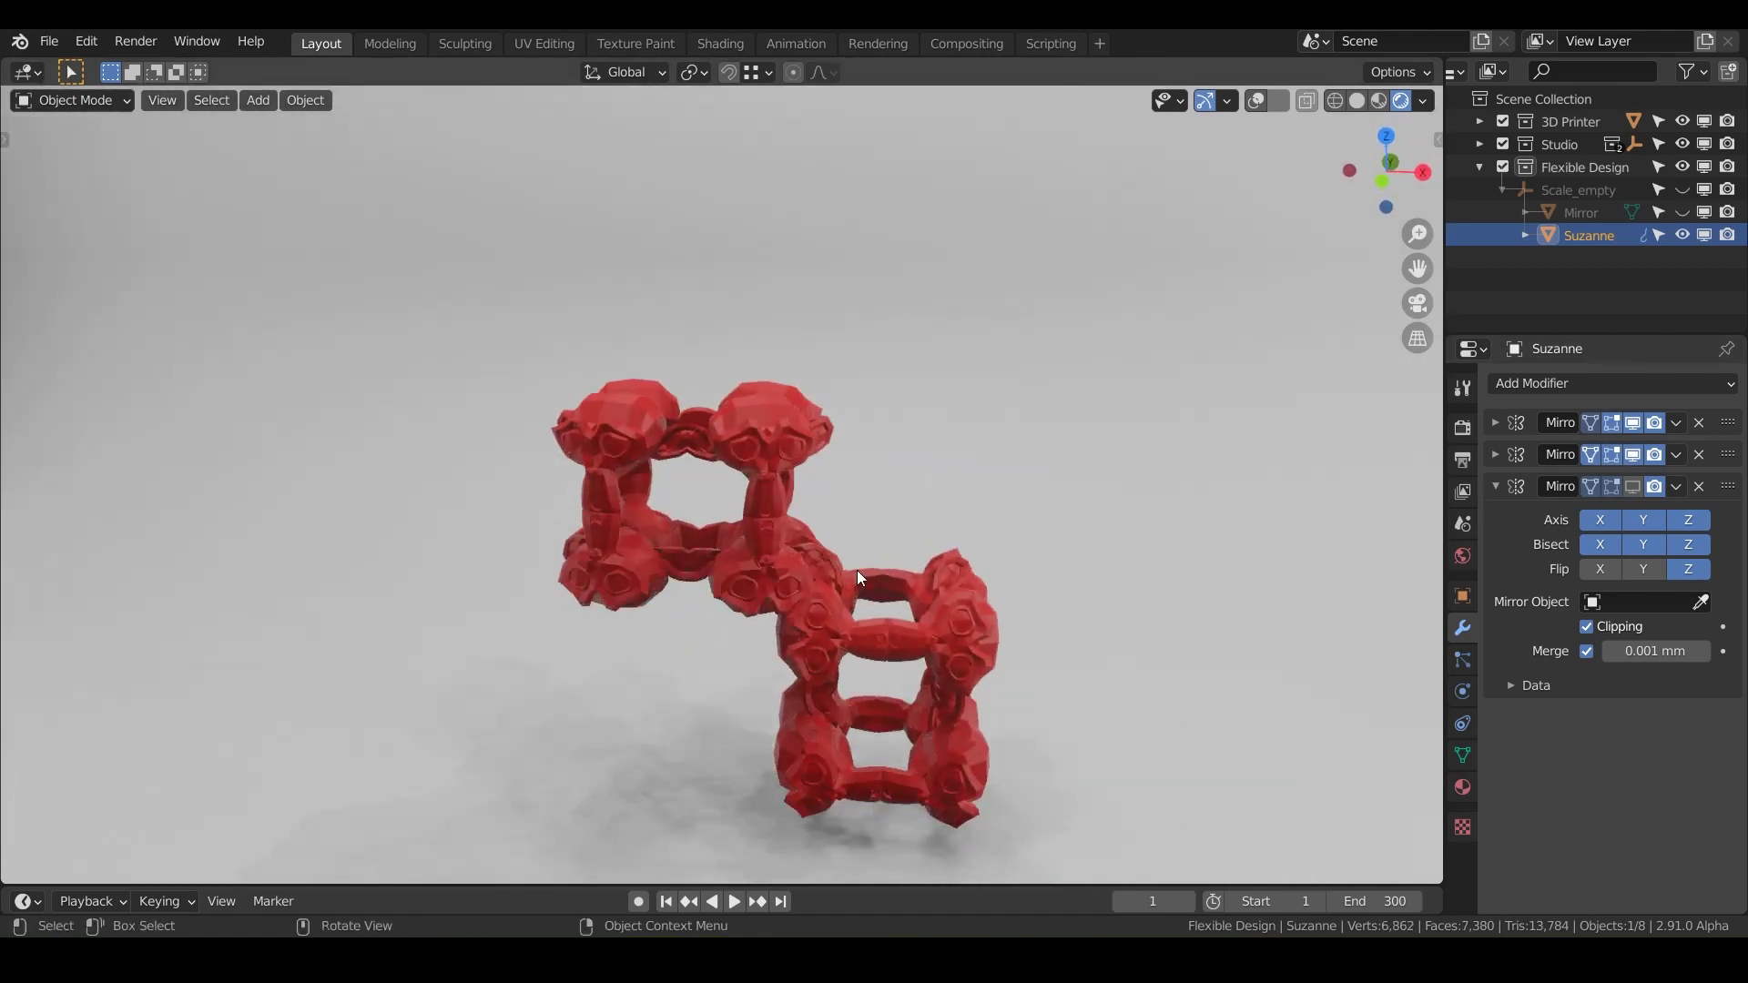
click(1633, 487)
mouse_move(816, 473)
middle_down()
mouse_move(861, 493)
mouse_move(817, 489)
middle_up()
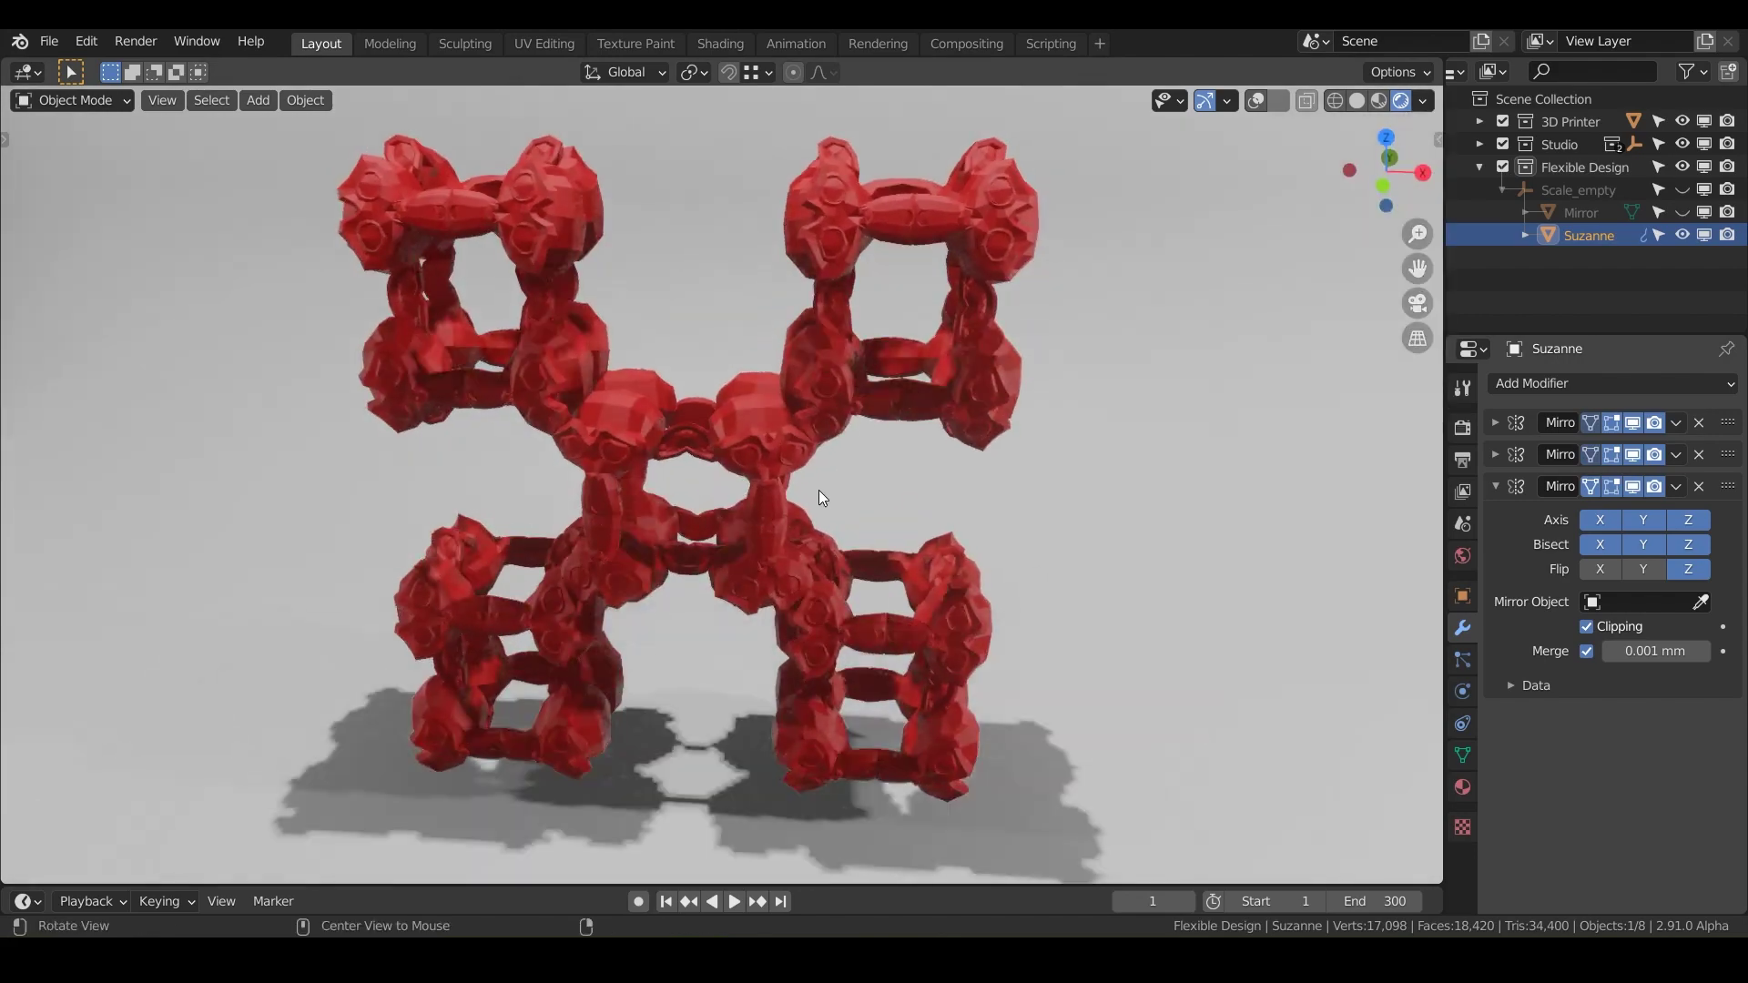
Rotate Suzanne freely, about global X and finally about global Z, to see how the stacked Mirror modifiers change the shape
key(r)
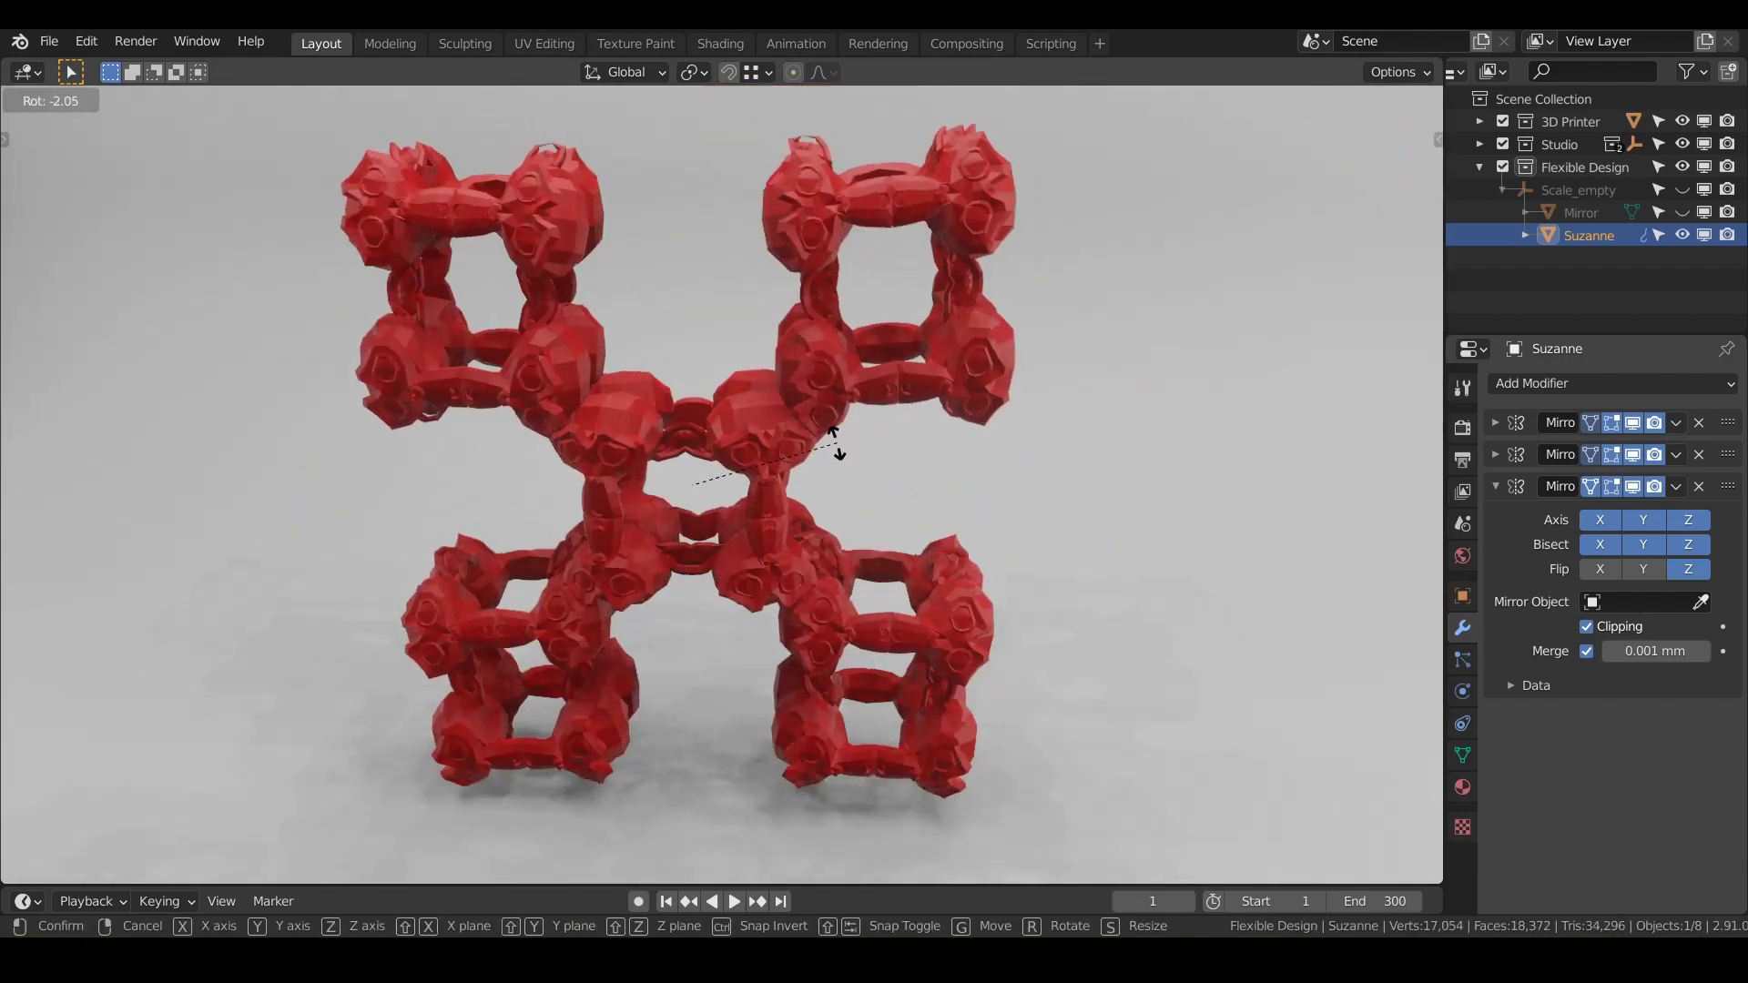
key(x)
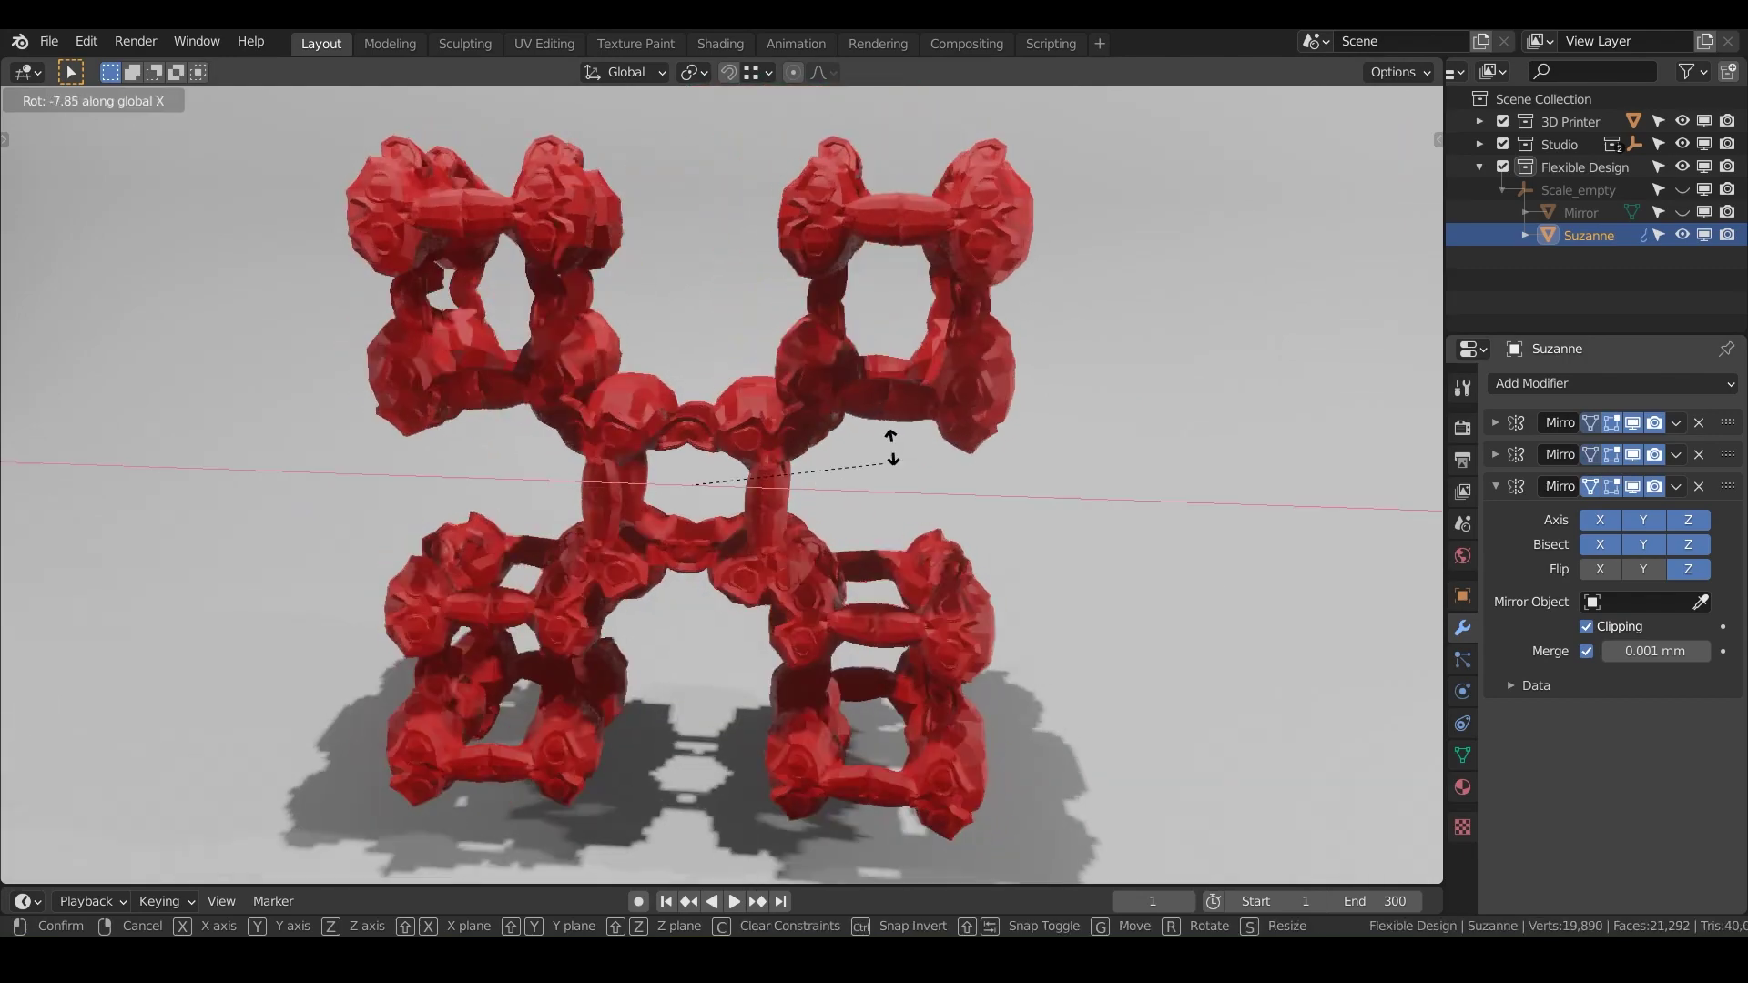
key(z)
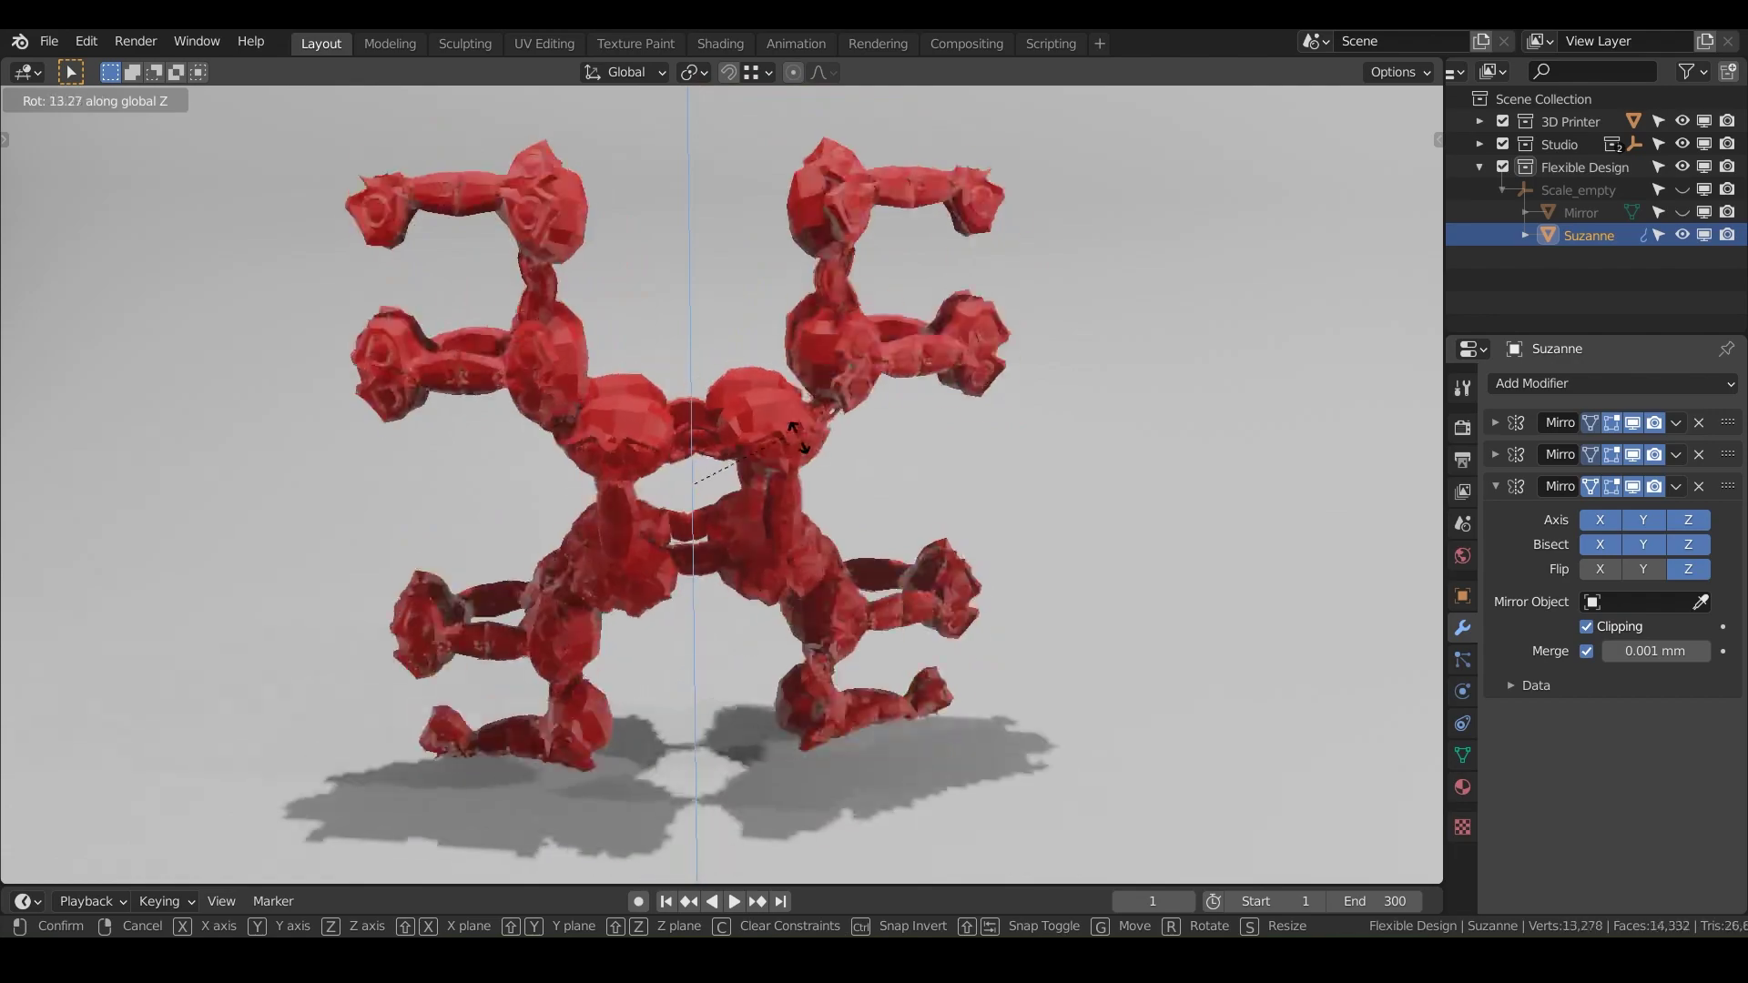
click(777, 539)
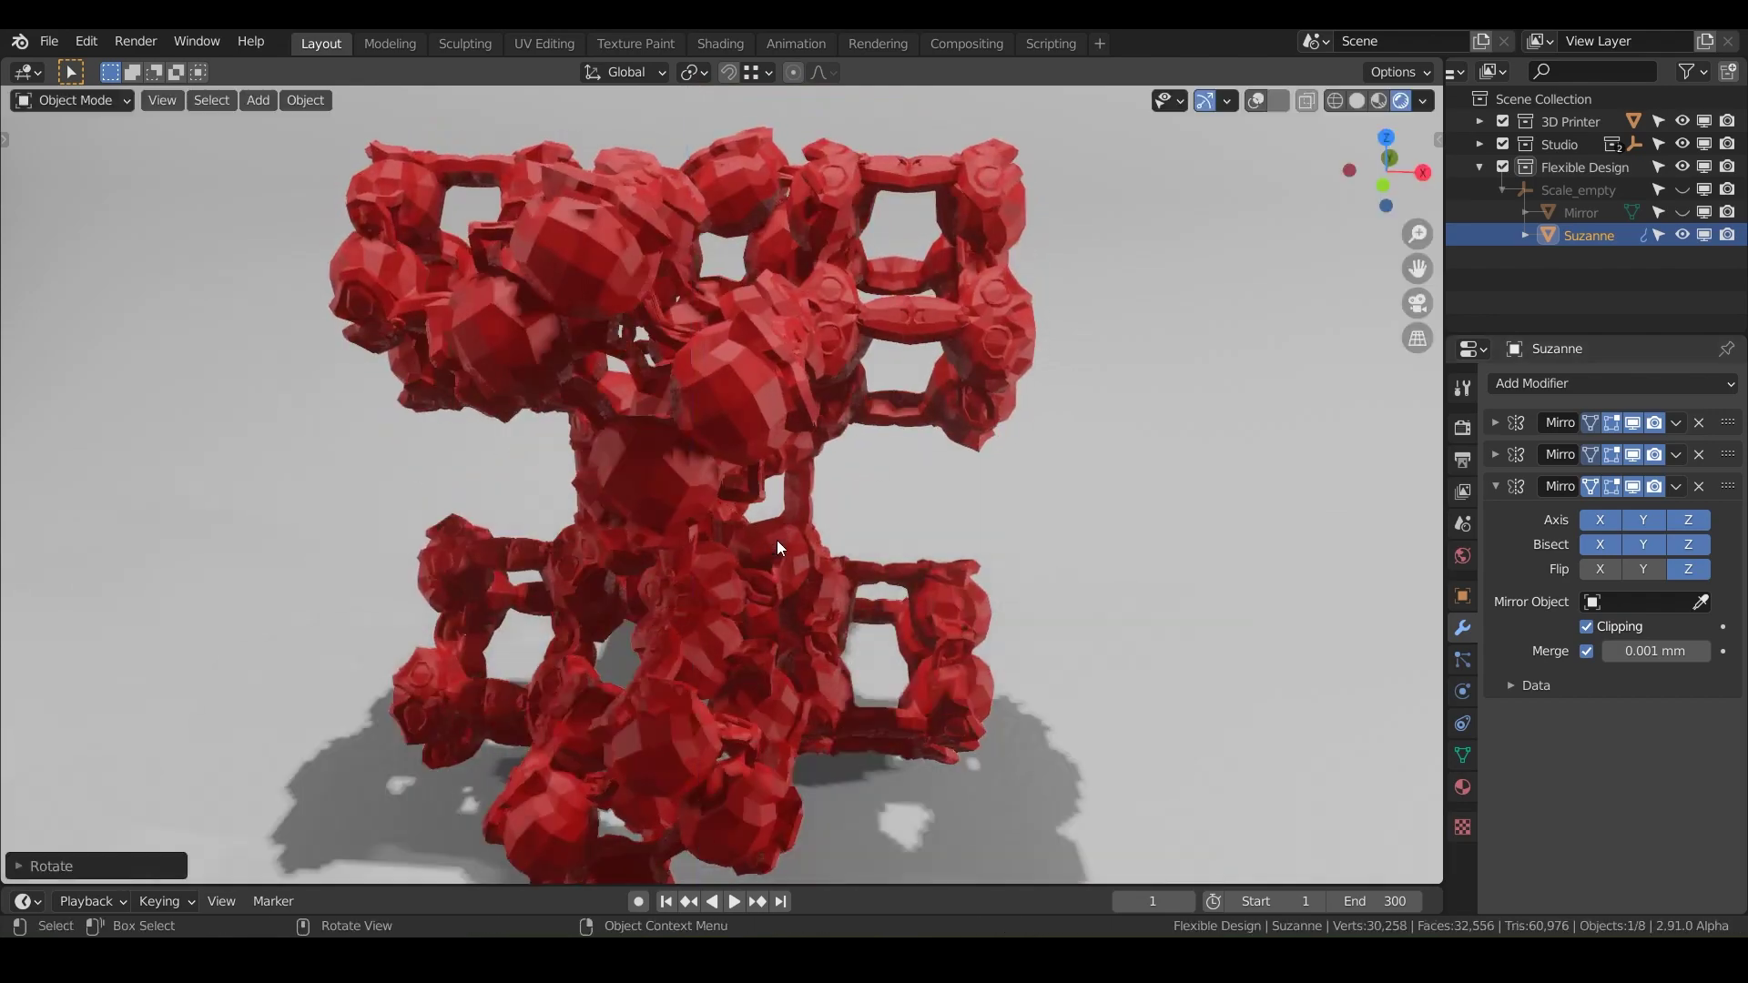
middle_drag(778, 505, 947, 492)
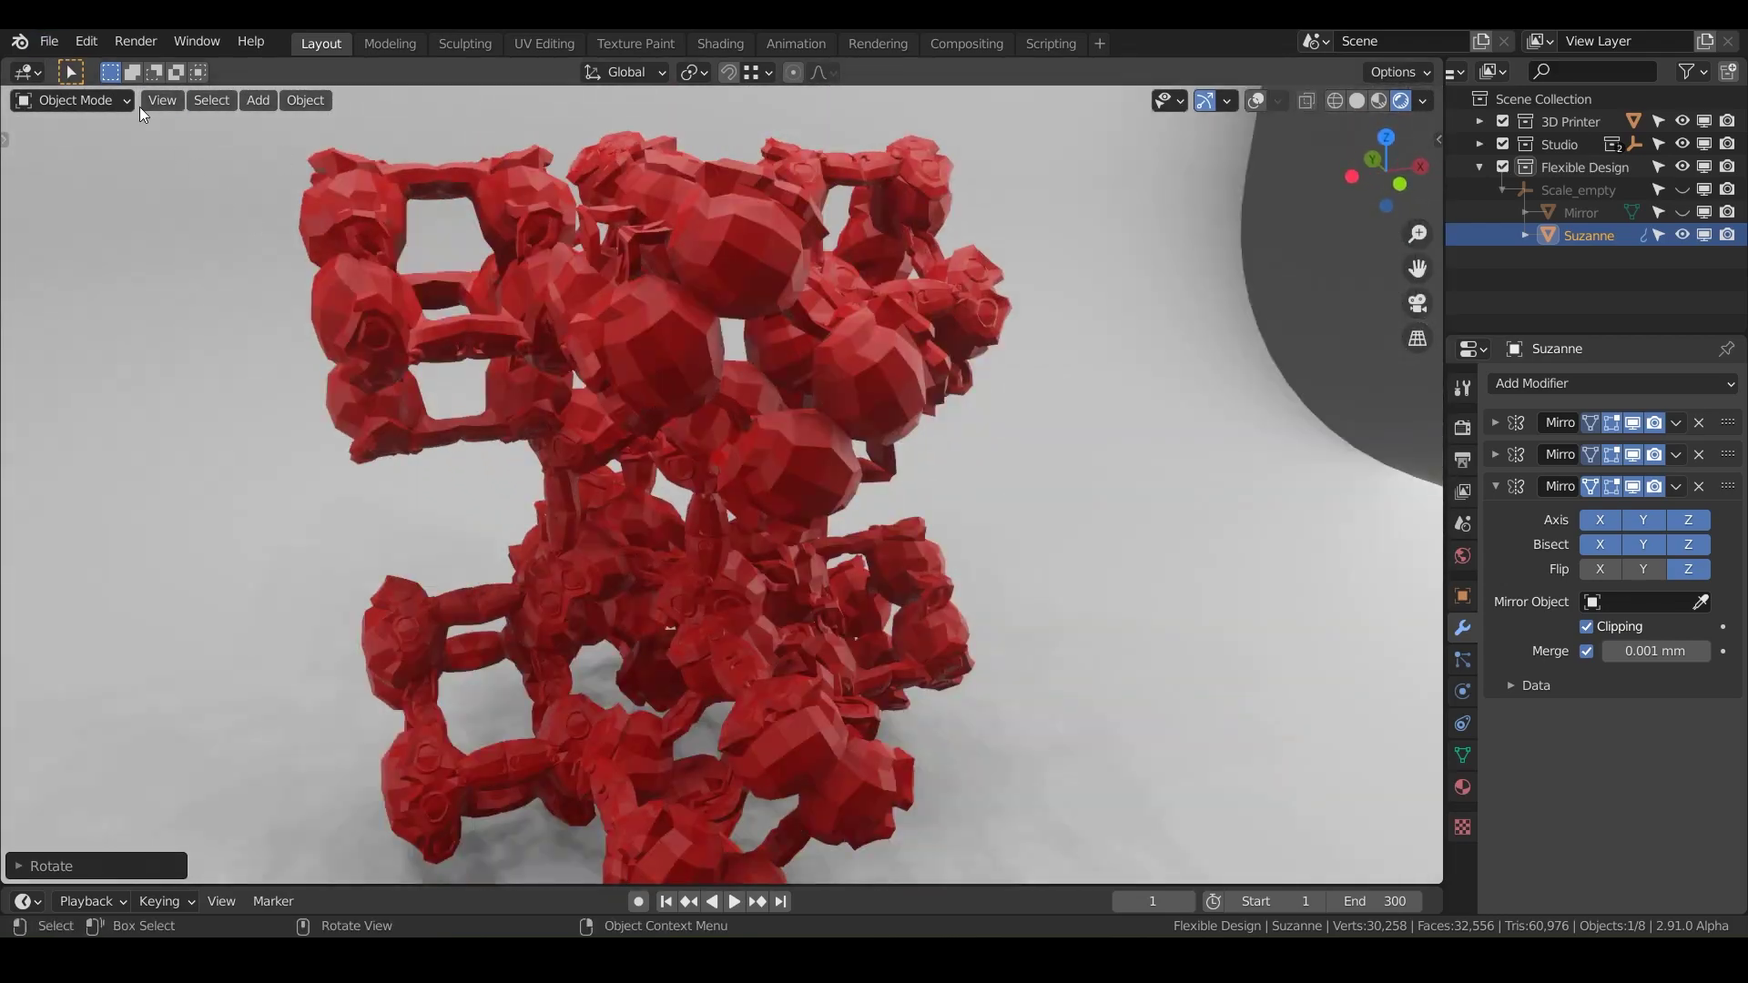
Start a new file from the General template
click(48, 41)
mouse_move(91, 67)
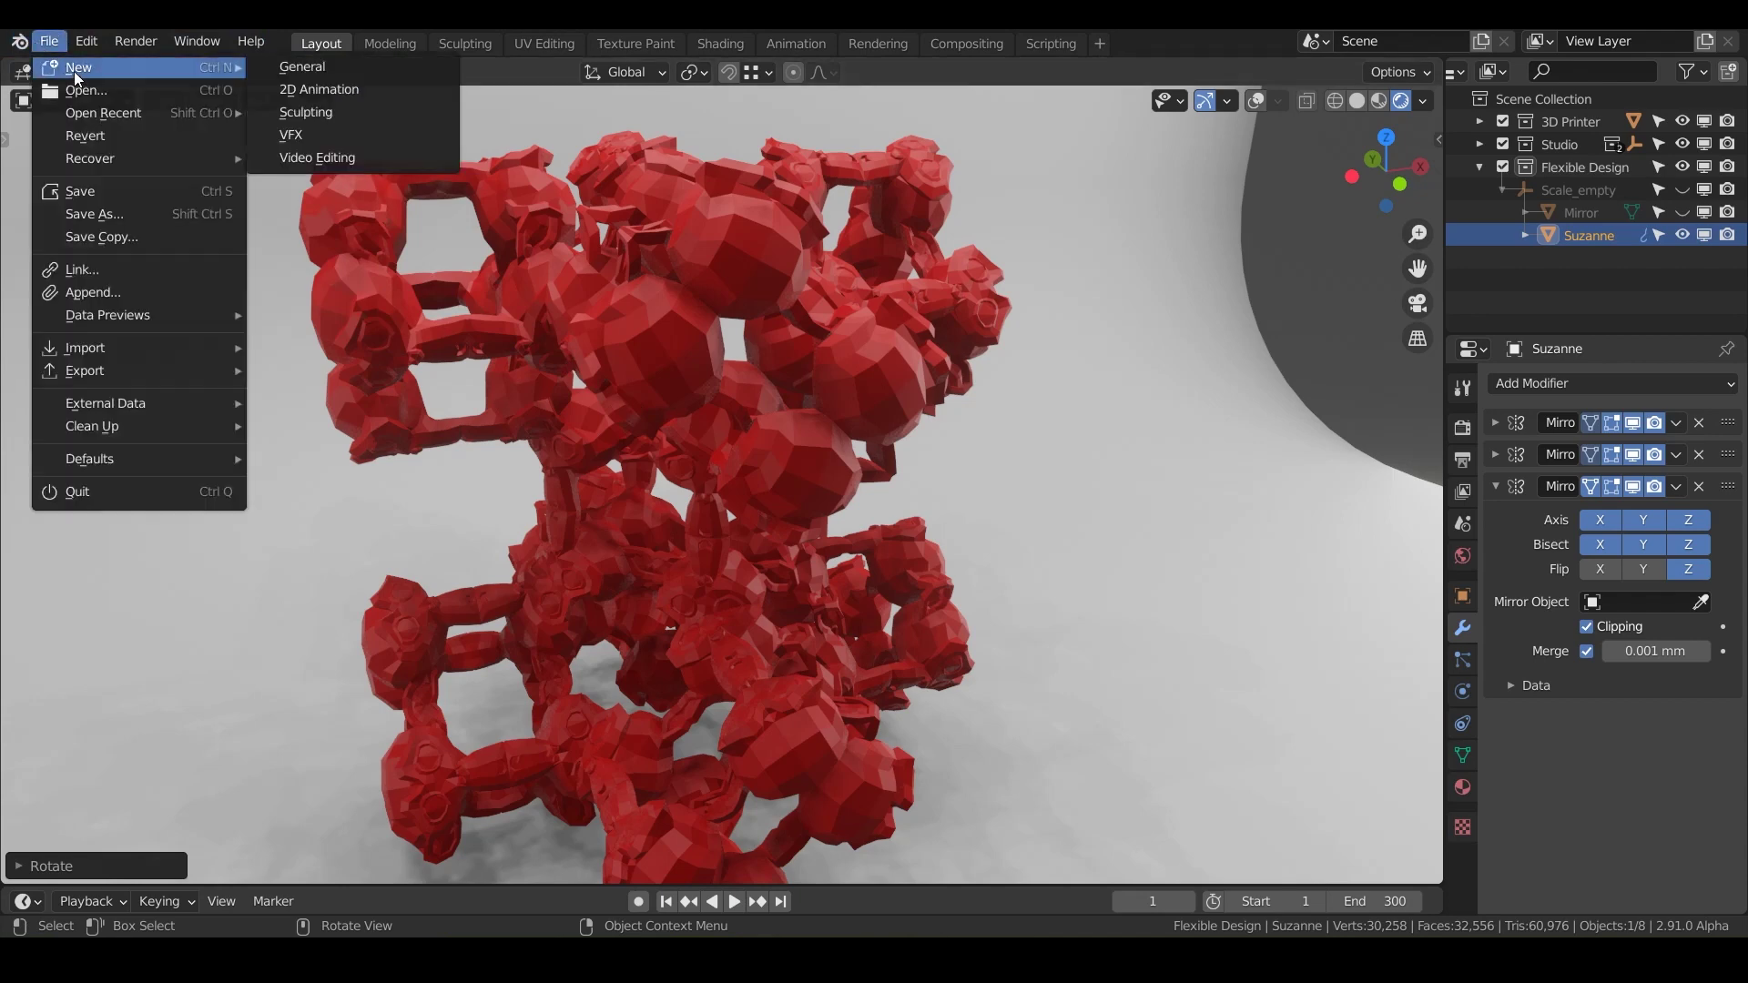
click(283, 72)
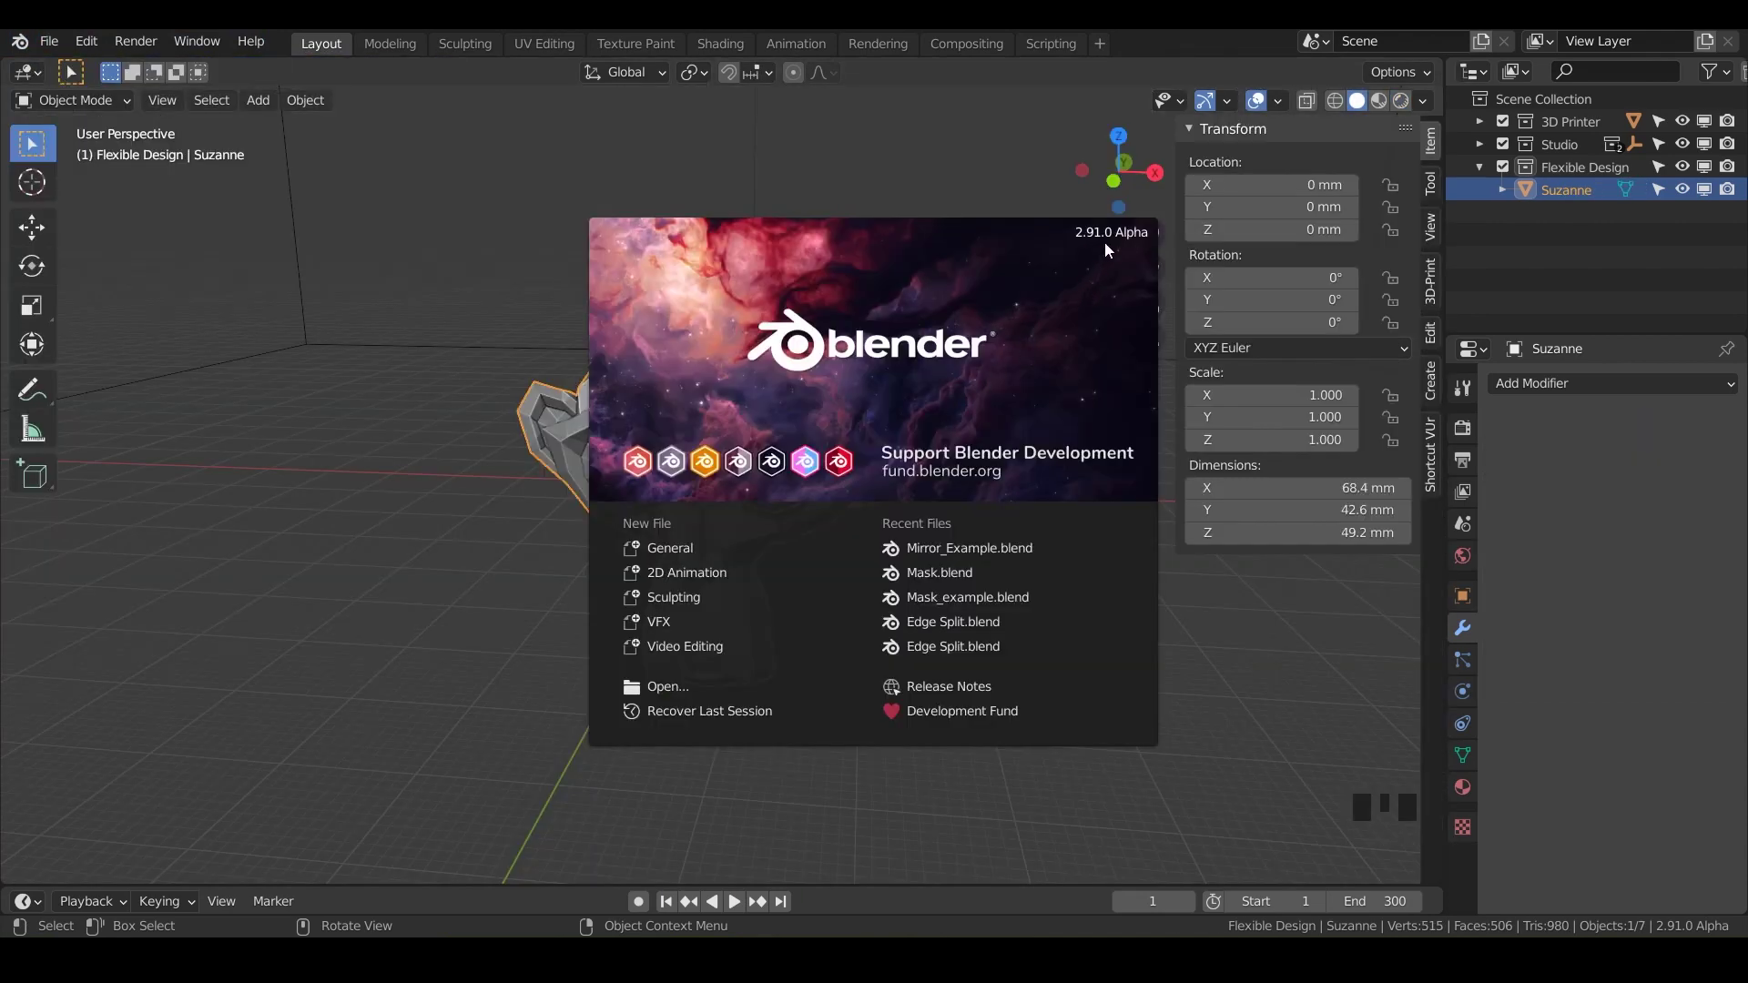
Save the new file as Mirror.blend in the 18_MIRROR folder
click(48, 41)
click(48, 41)
click(86, 217)
text(Mirror.blend)
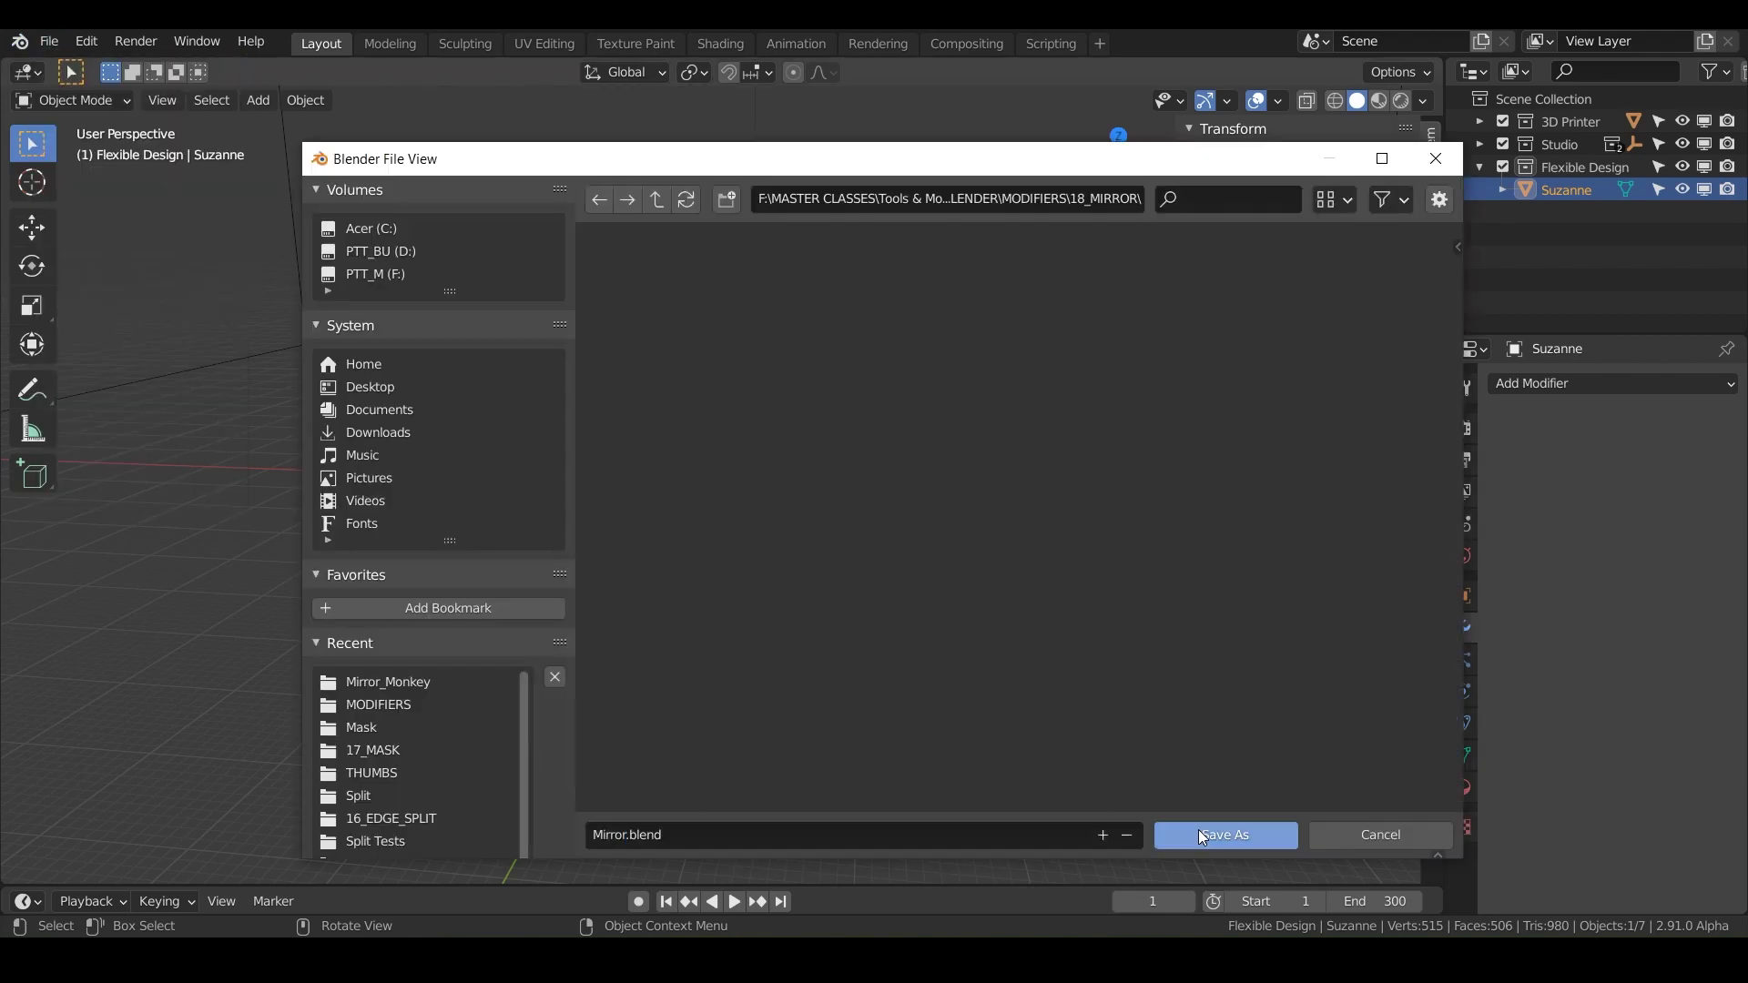
click(1198, 828)
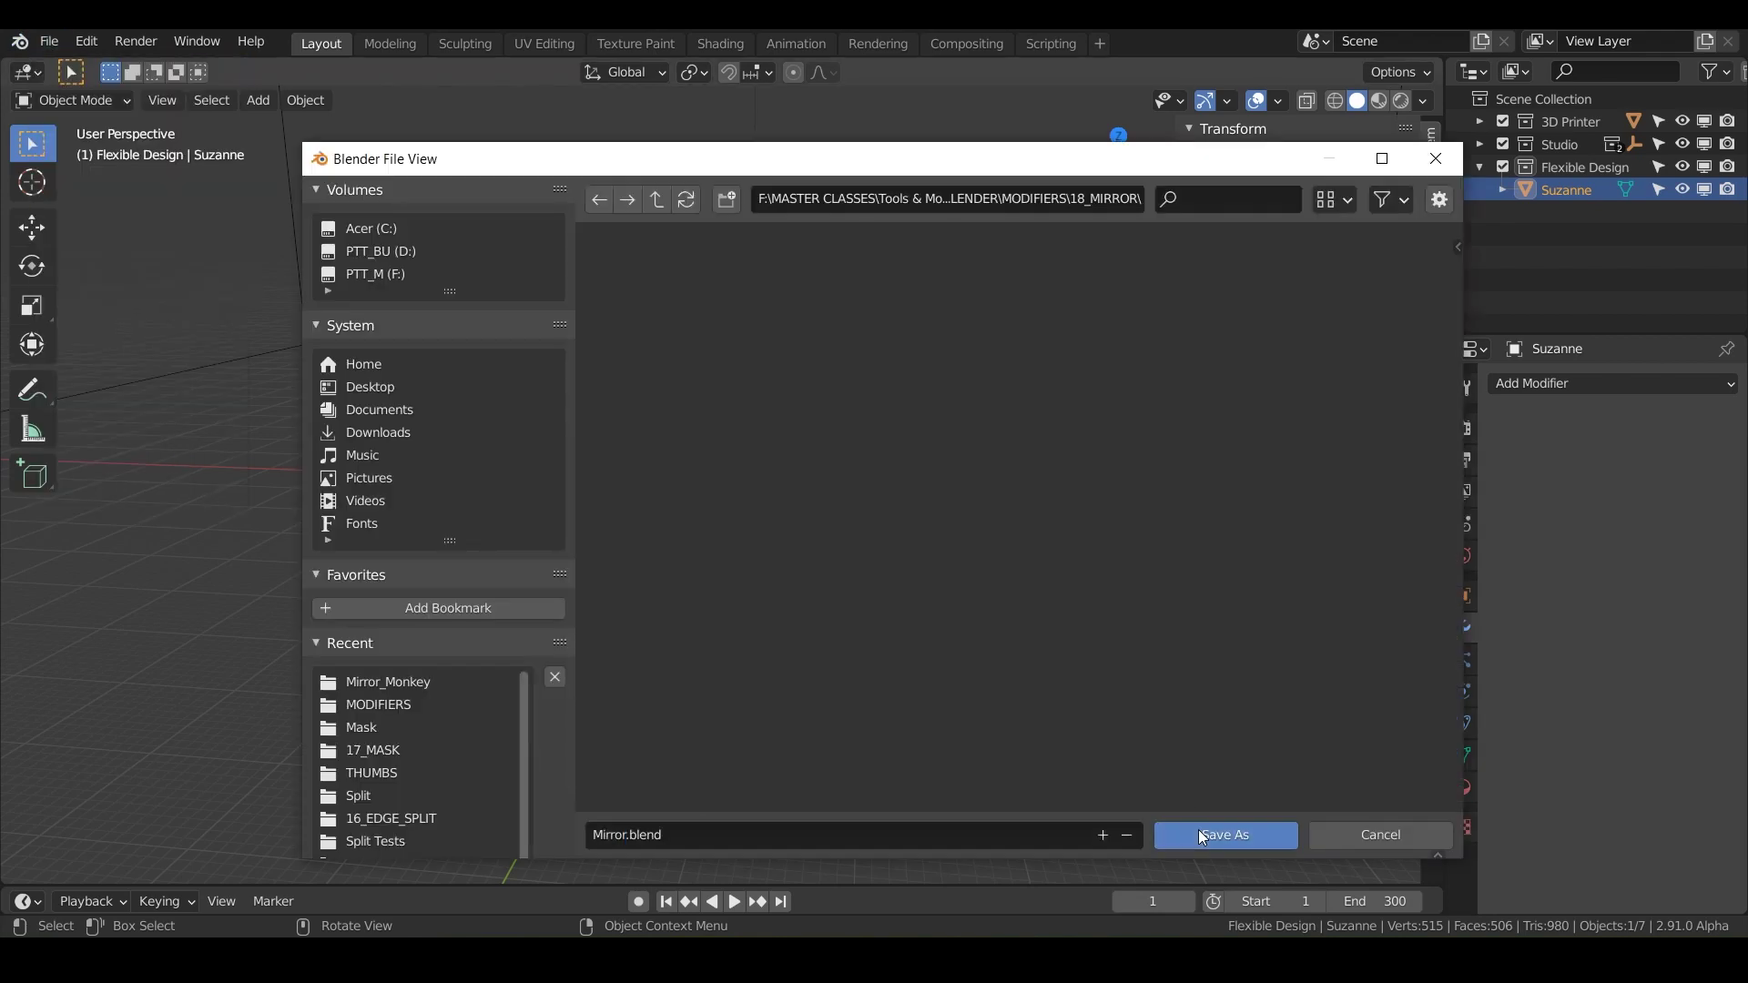
Switch to rendered viewport shading and delete the vertices of both of Suzanne's eyeballs in Edit Mode
click(1400, 100)
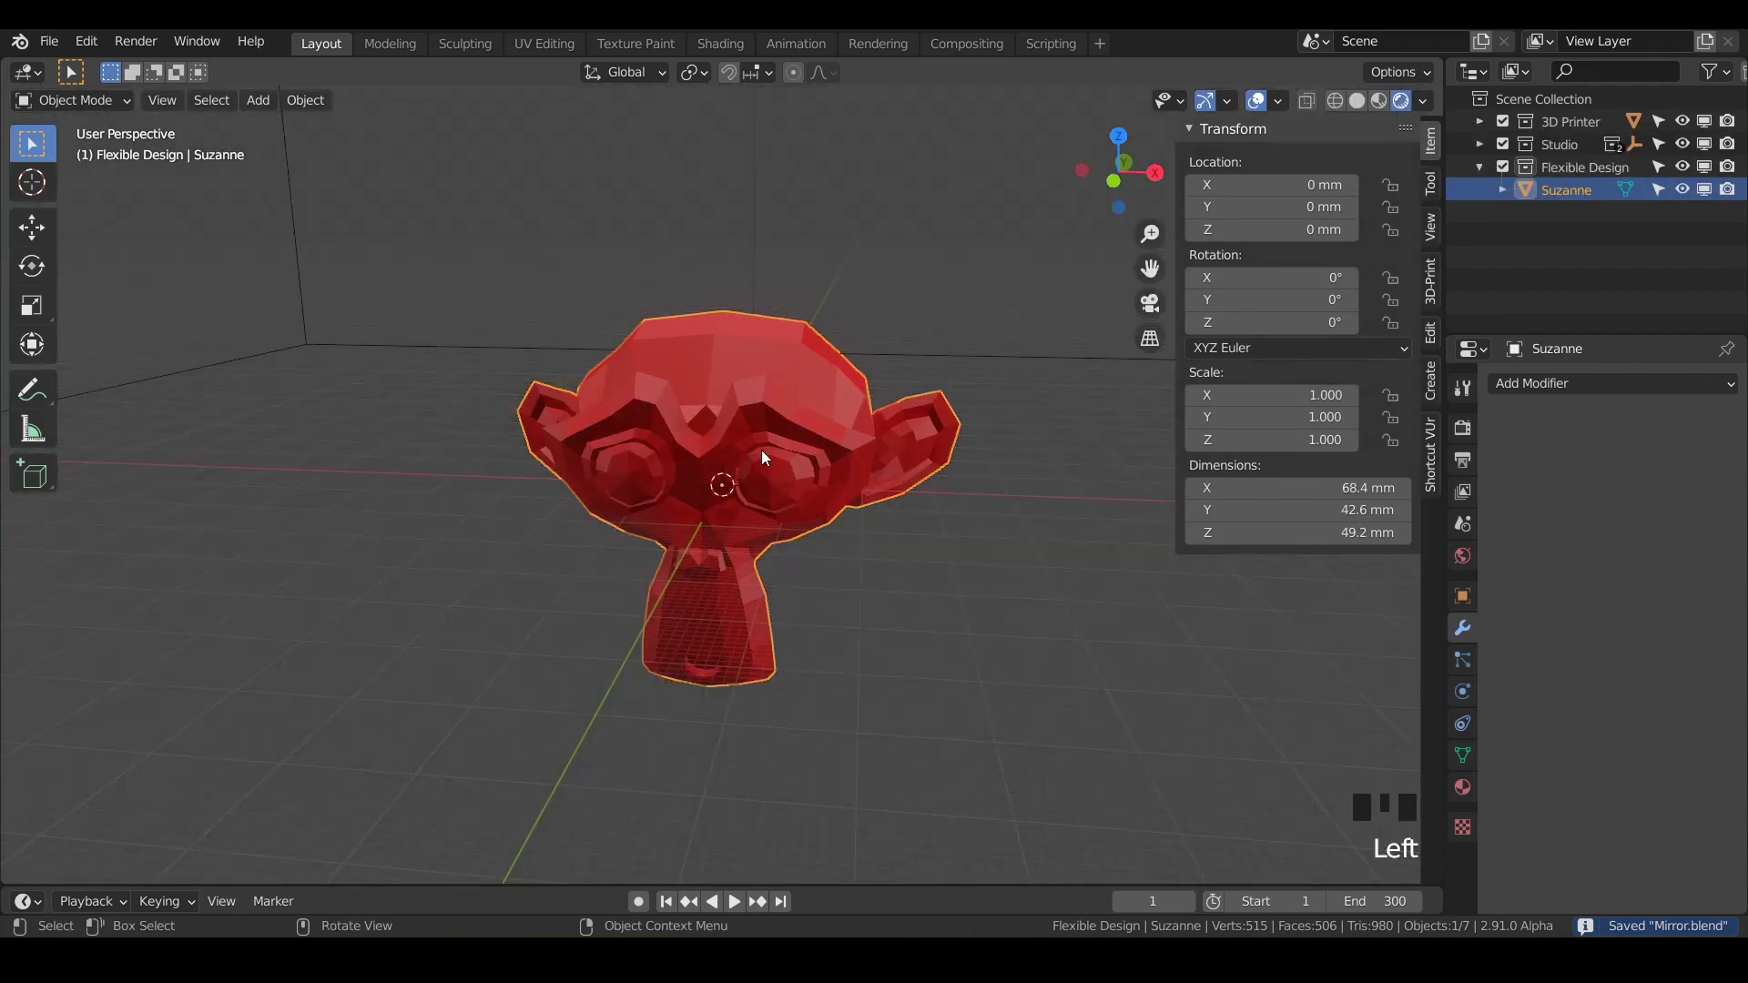
mouse_move(773, 559)
middle_down()
mouse_move(803, 553)
mouse_move(750, 552)
mouse_move(776, 549)
middle_up()
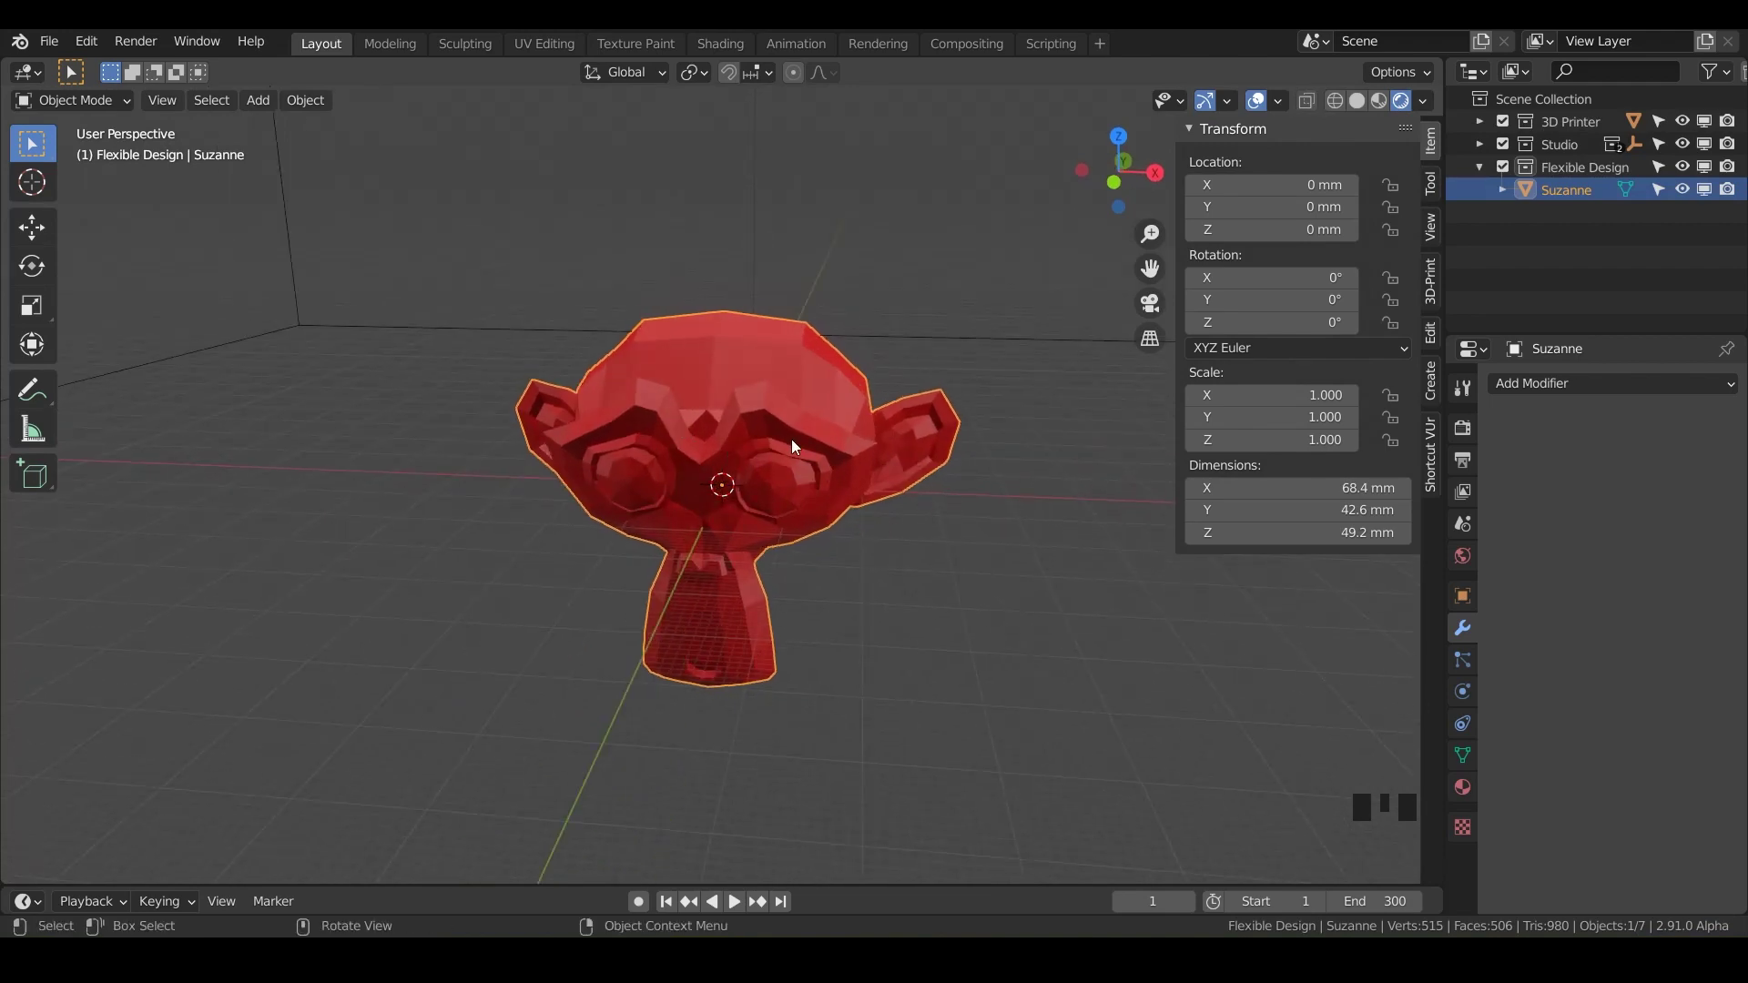
double_click(785, 480)
key(l)
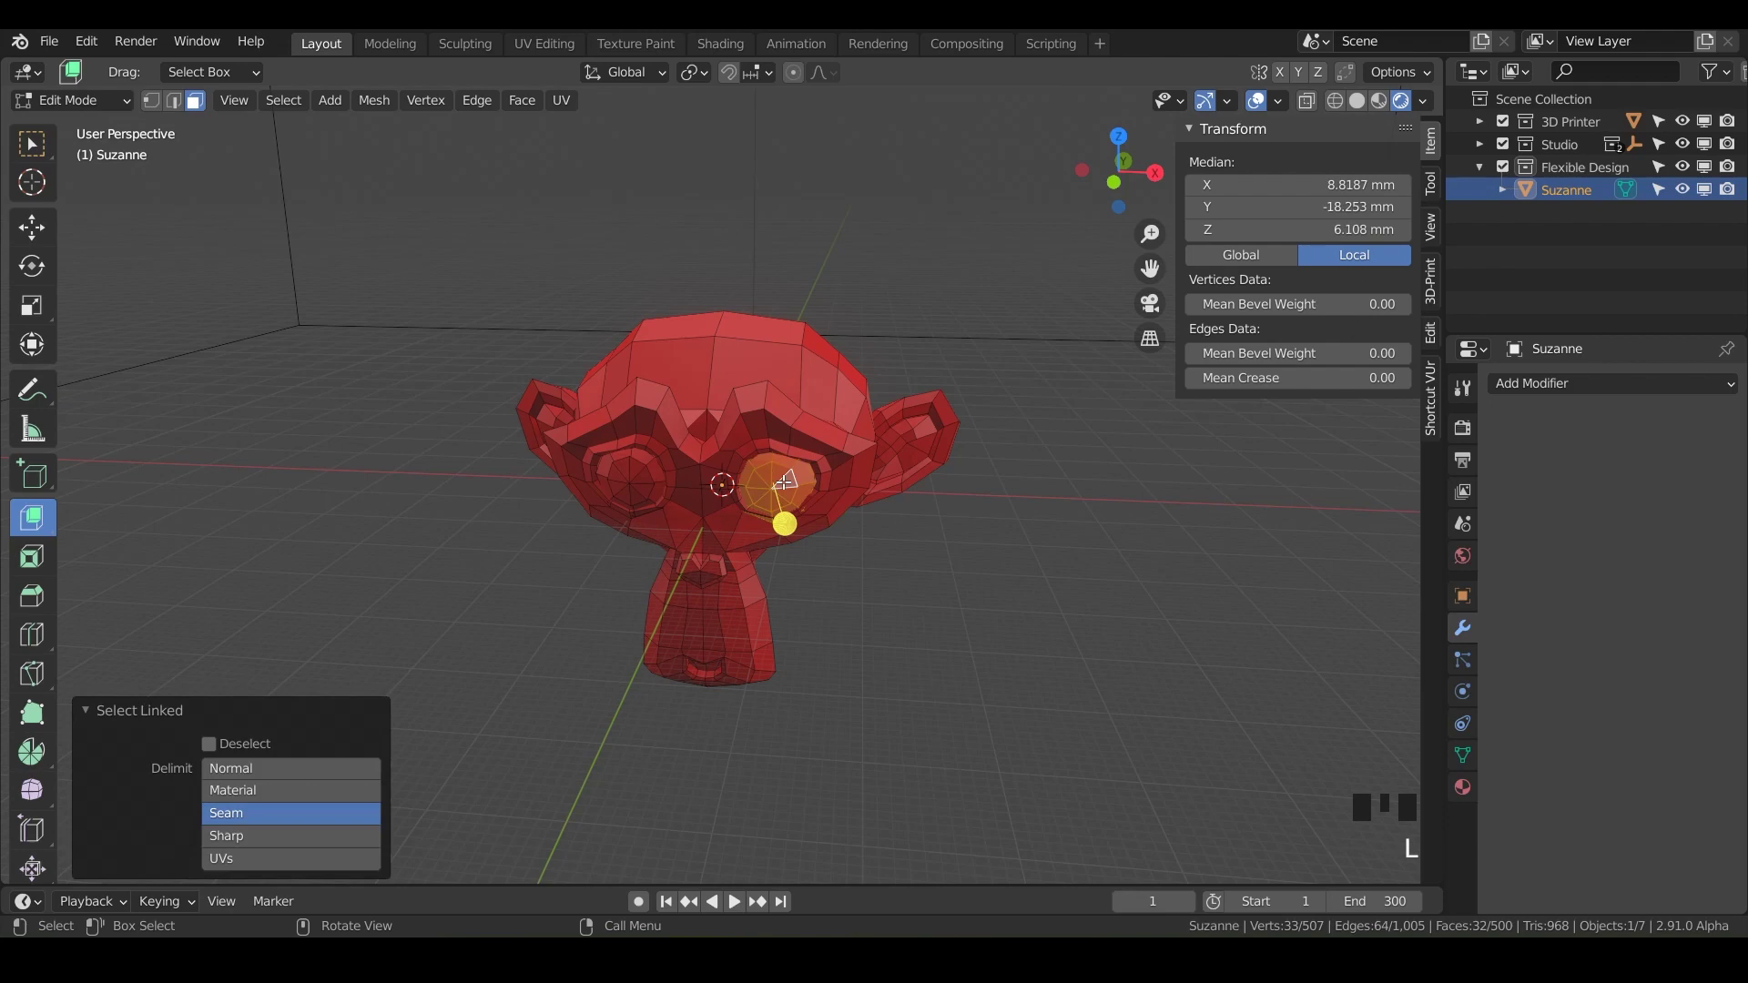
key(l)
key(x)
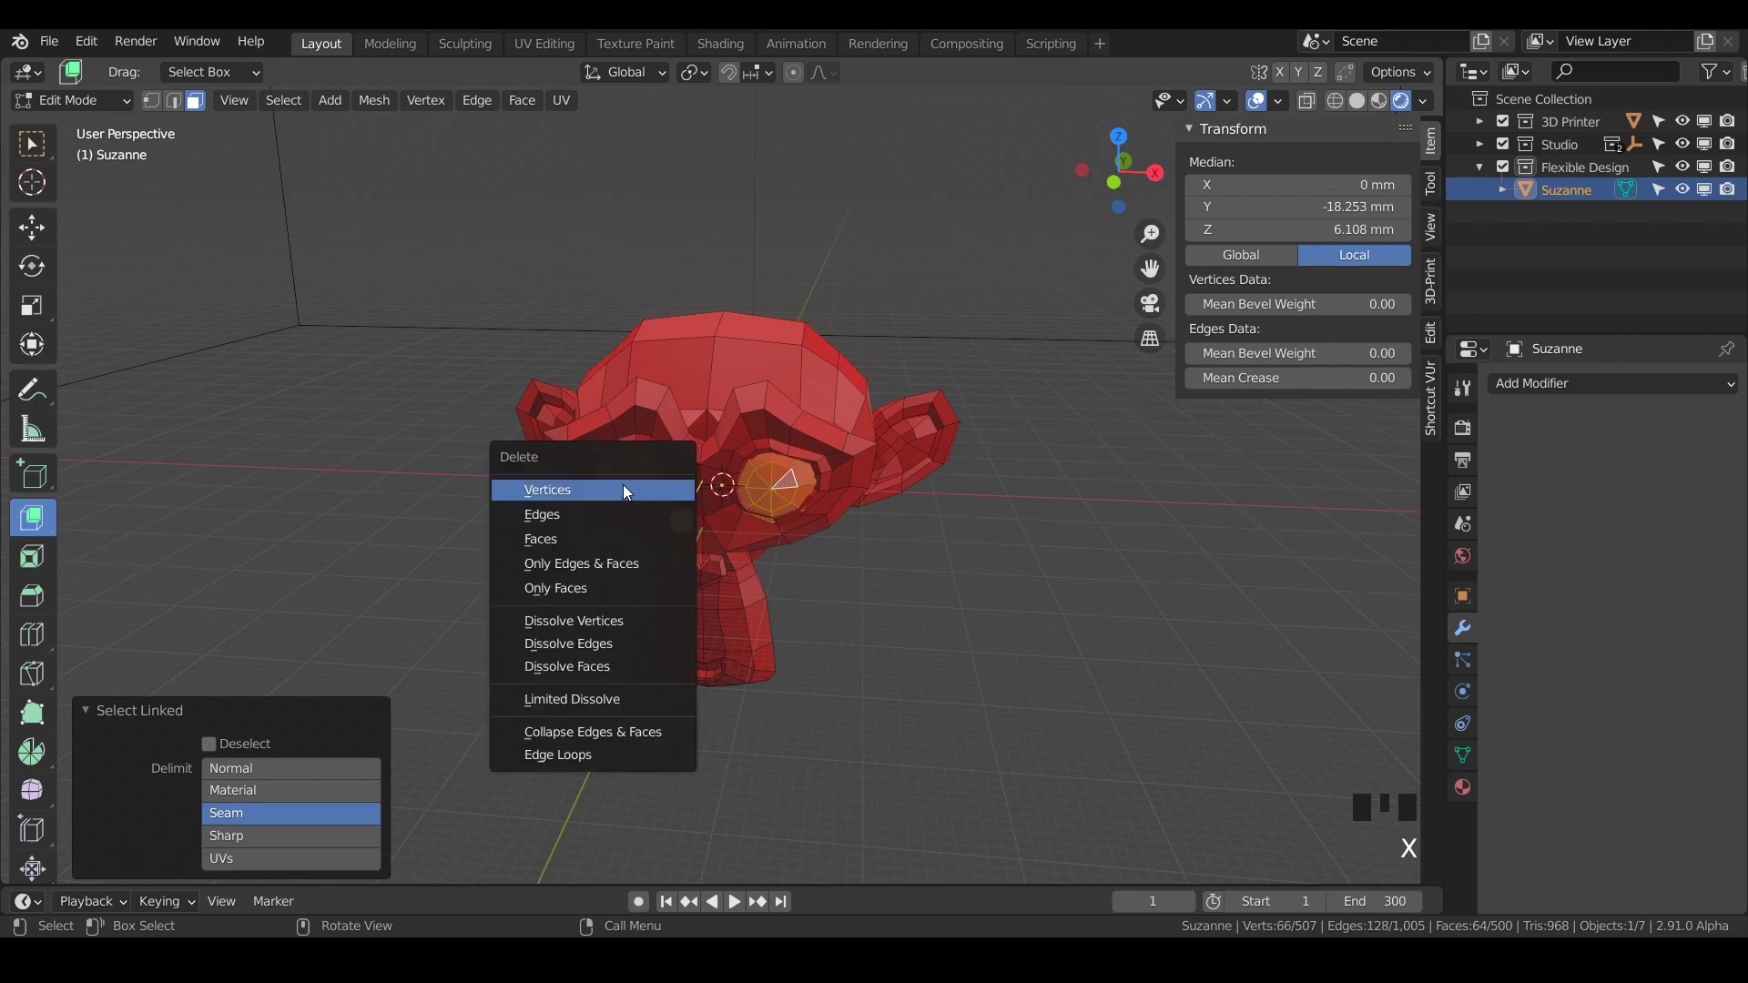
click(564, 493)
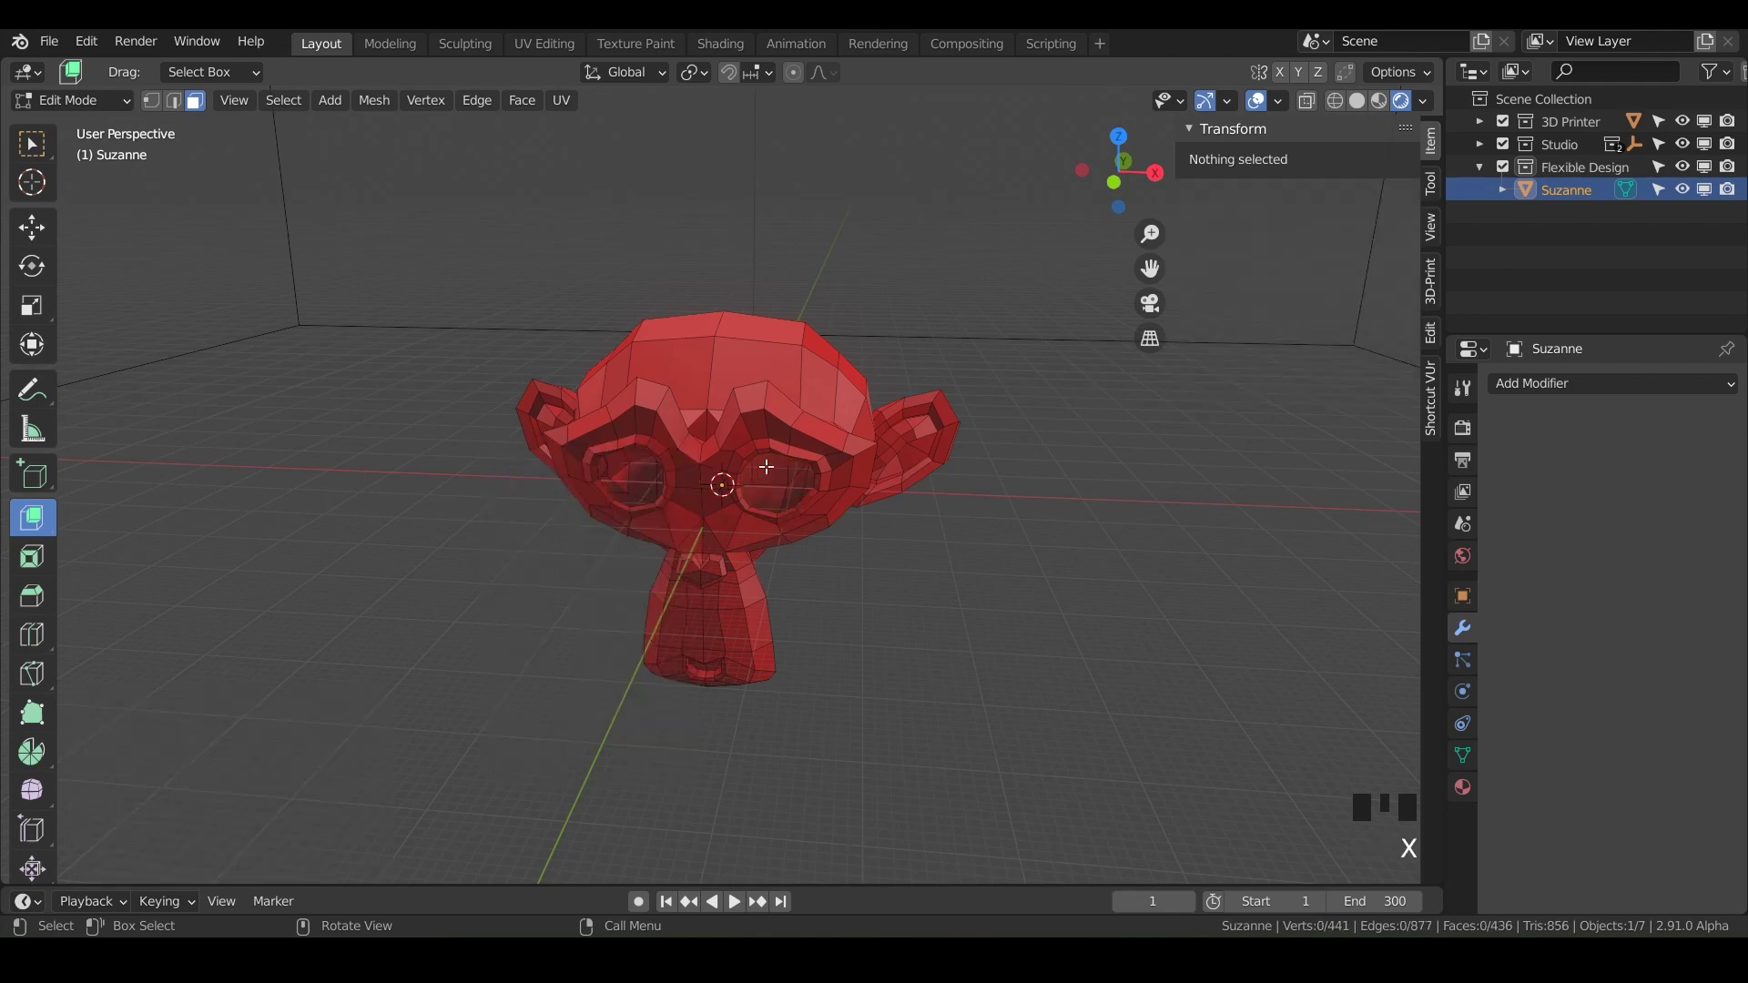
Fill the open eye sockets with faces across the whole mesh and run all 3D-print checks
key(a)
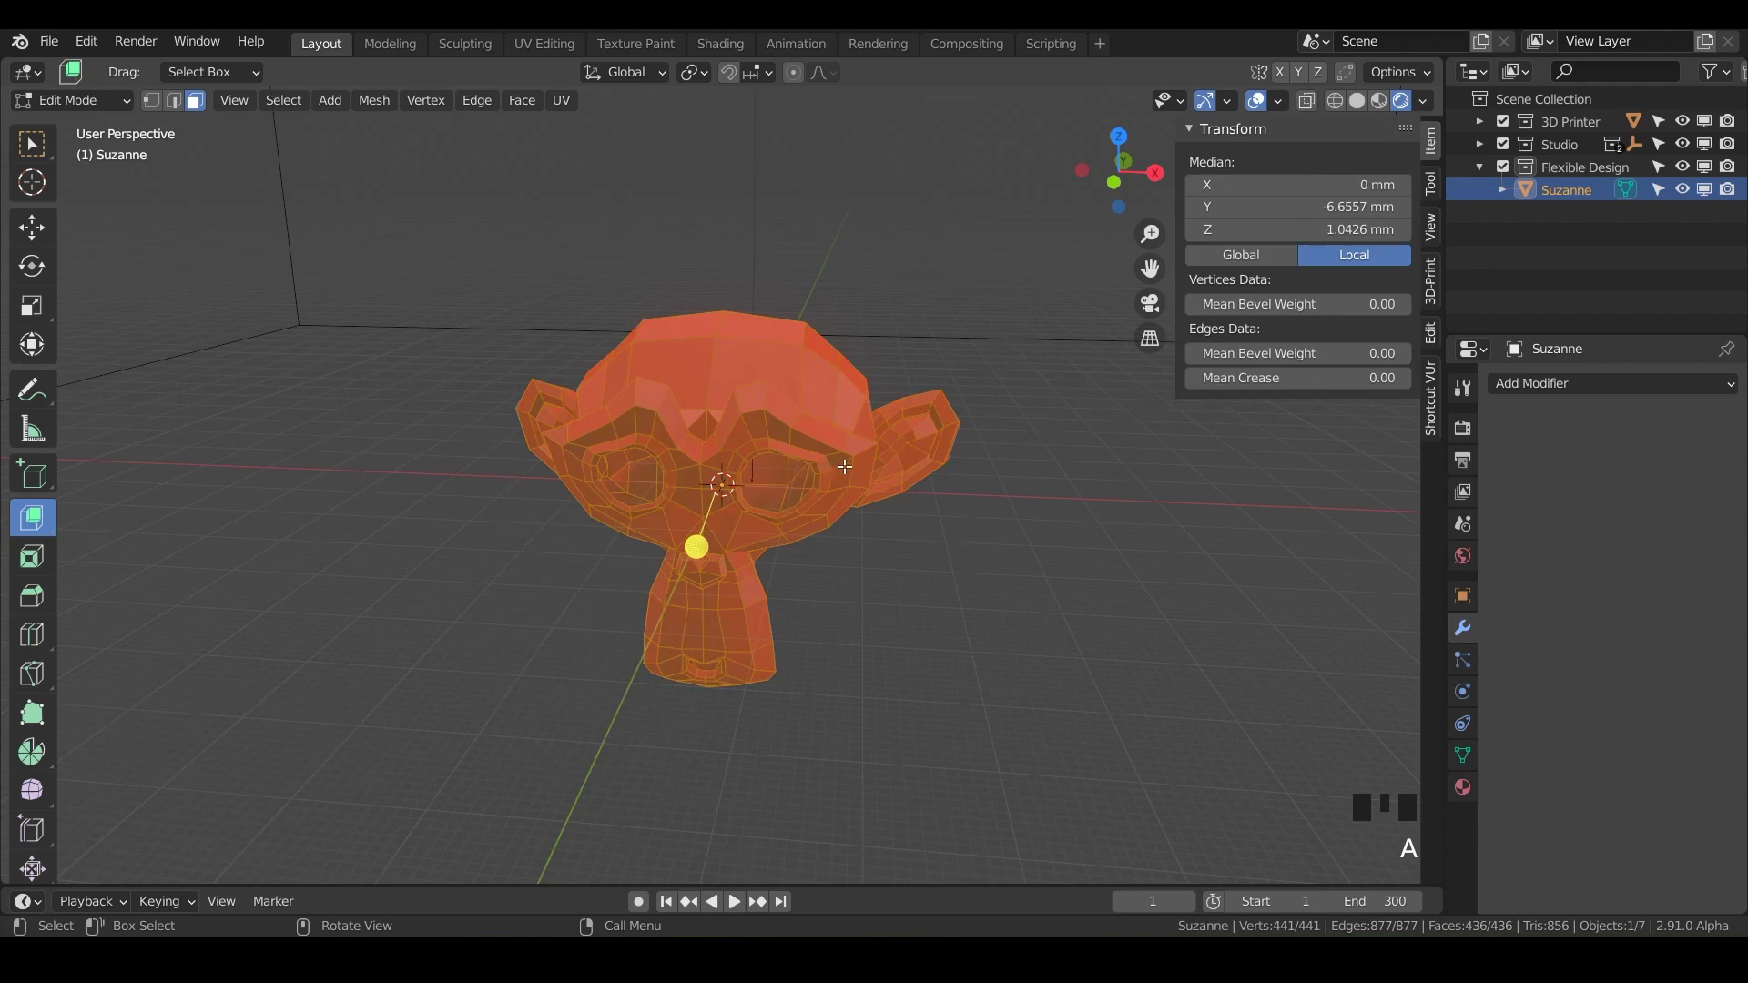
key(f)
click(1430, 291)
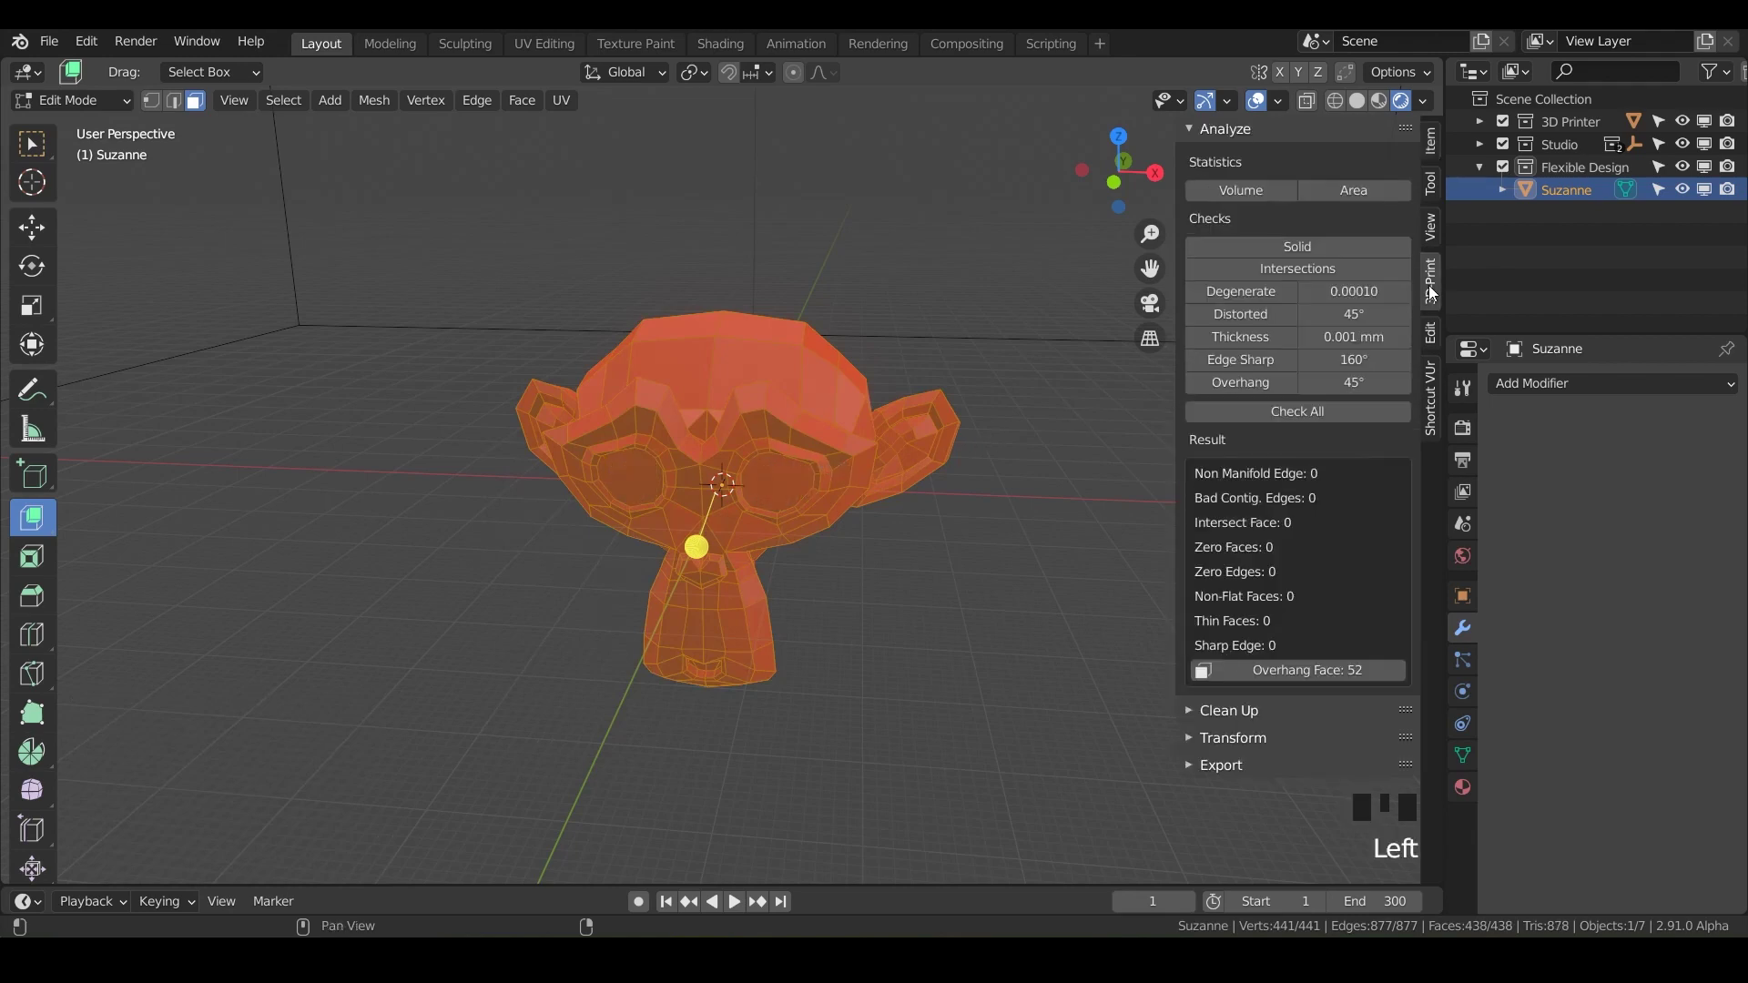
click(1296, 416)
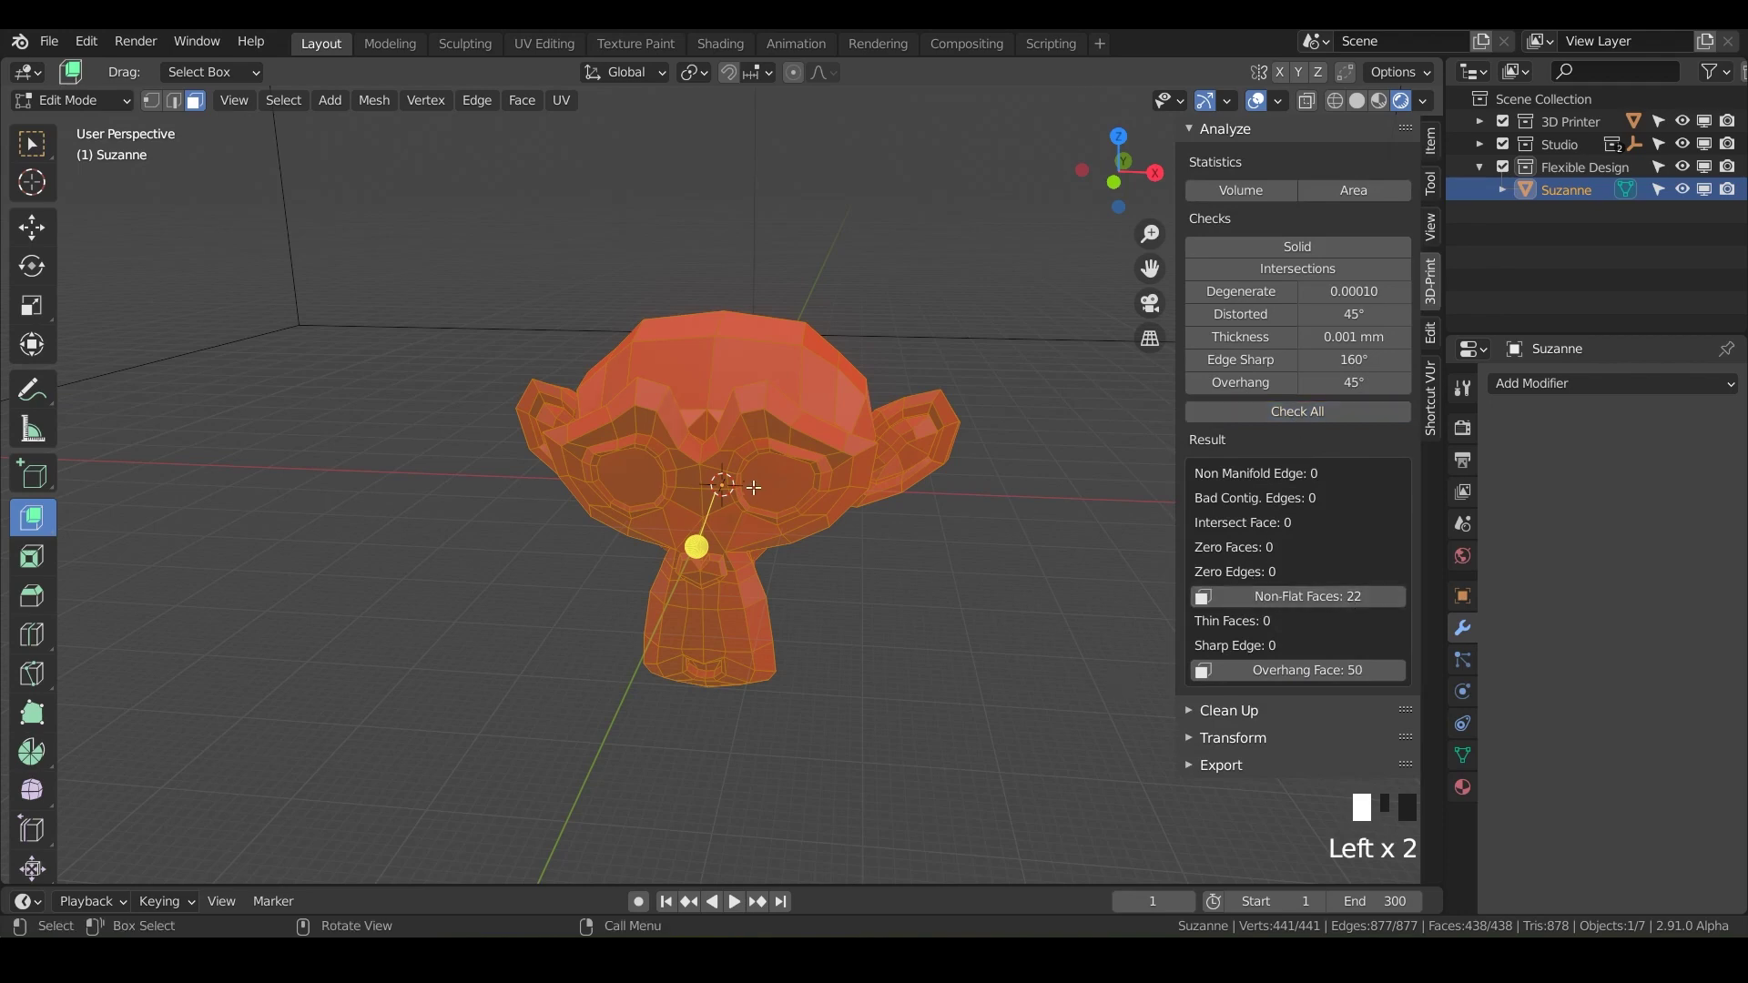
Clean up the distorted faces at 45° and rerun all 3D-print checks in Object Mode
click(1188, 709)
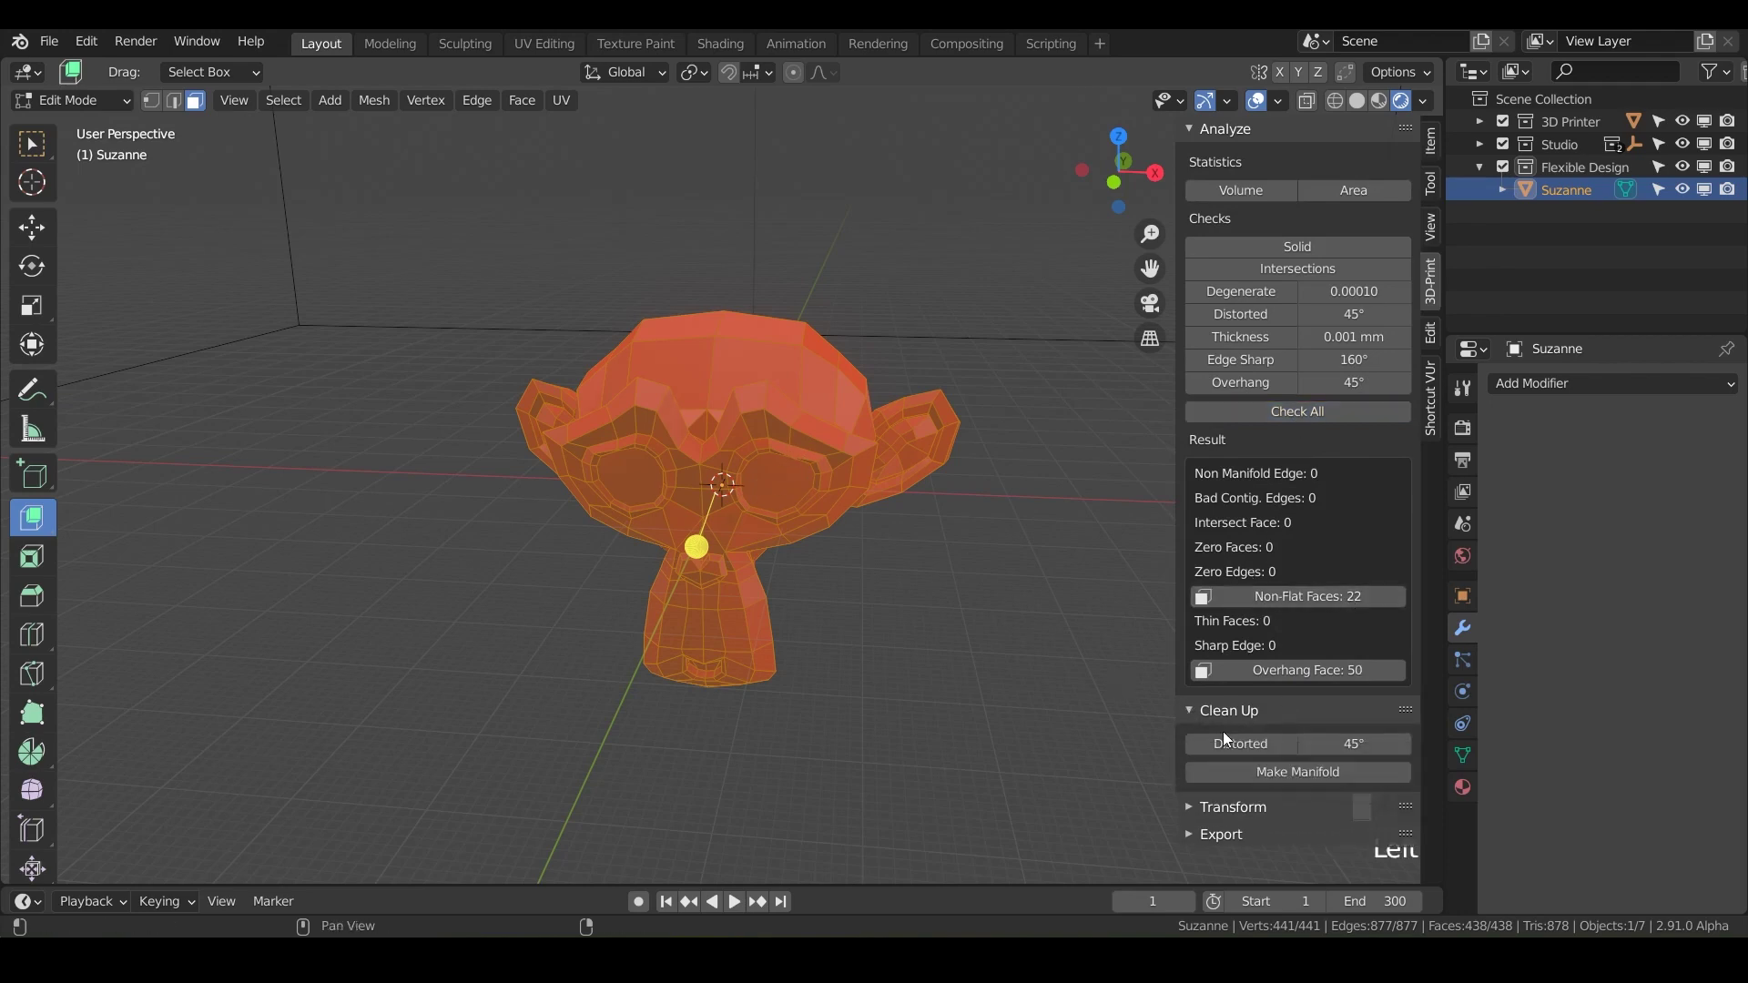
click(1225, 745)
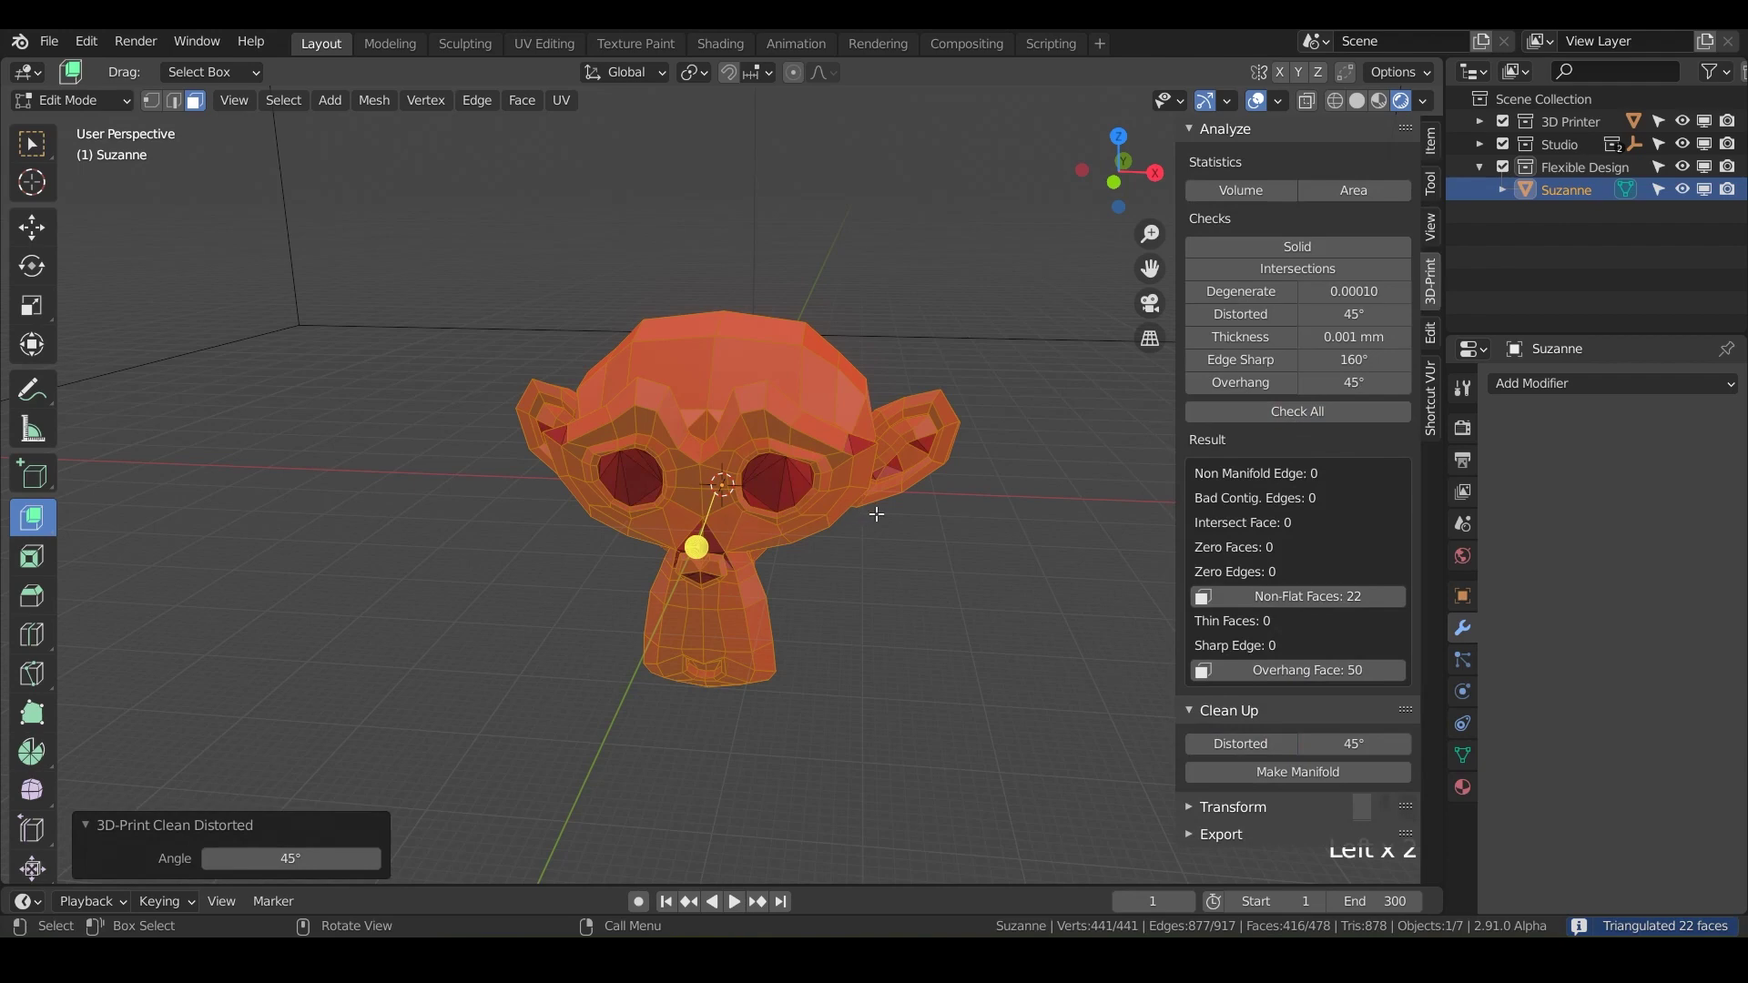
key(Tab)
mouse_move(663, 511)
middle_down()
mouse_move(568, 524)
mouse_move(646, 524)
middle_up()
click(1231, 413)
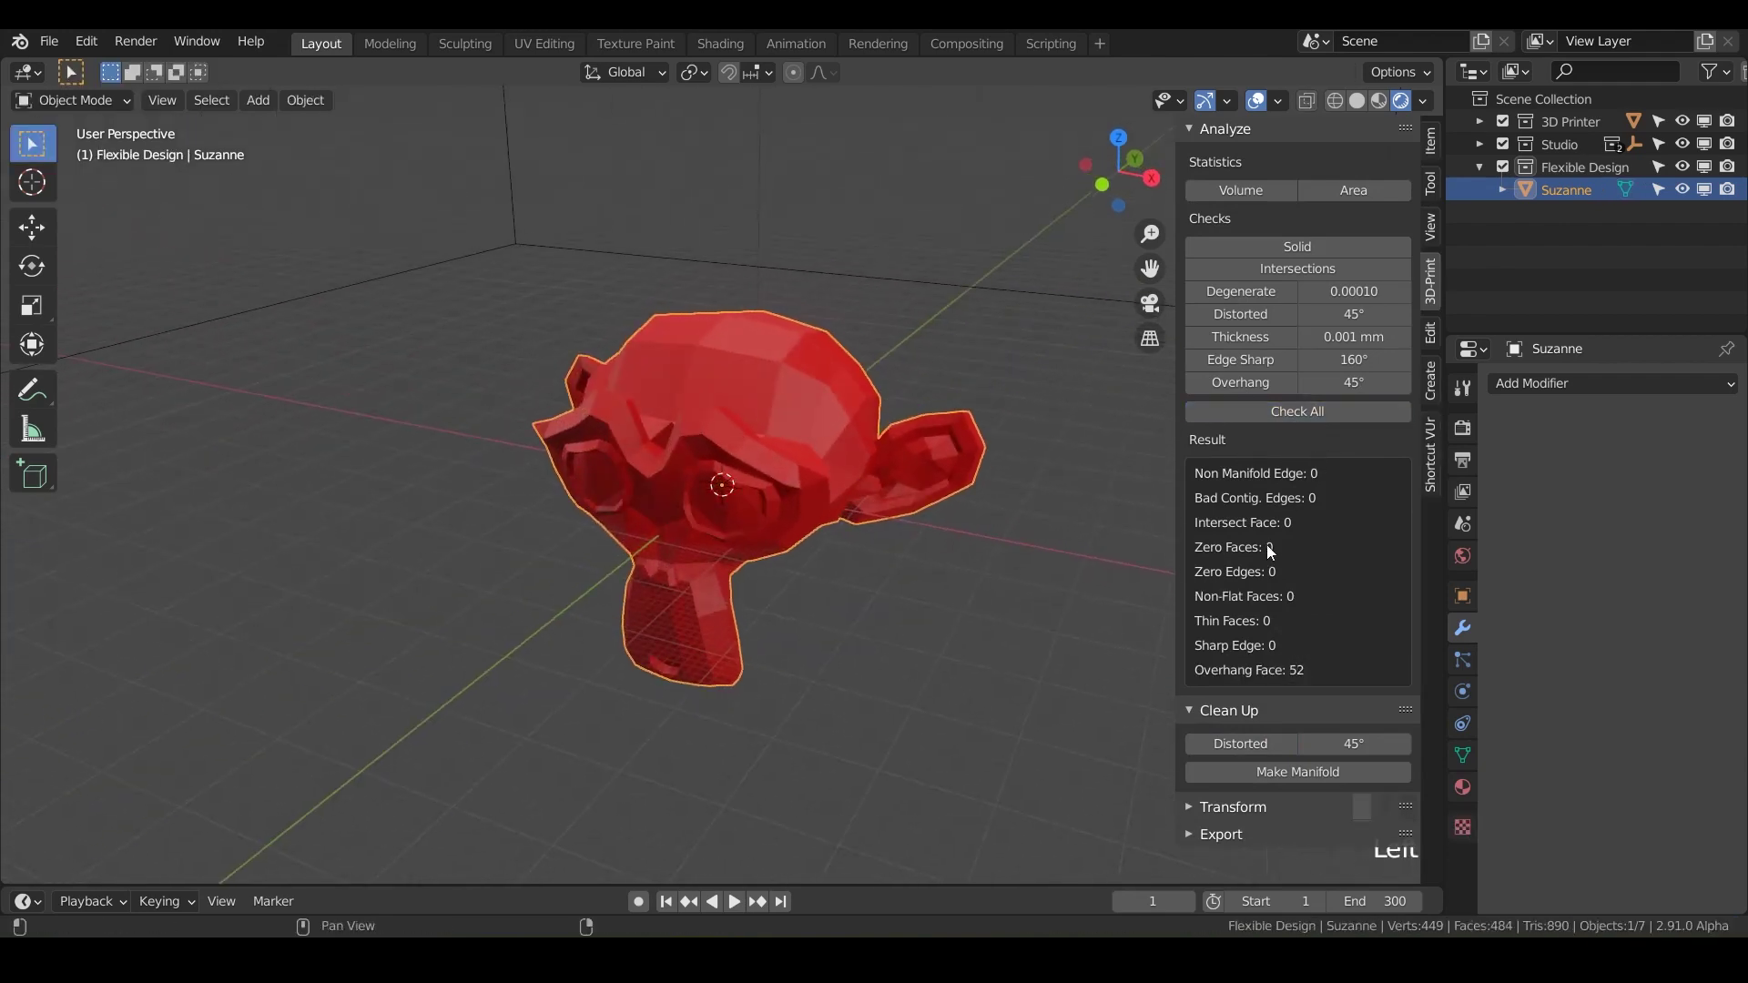
Select the overhang faces in Edit Mode, examine them from below, and return to Object Mode
key(Tab)
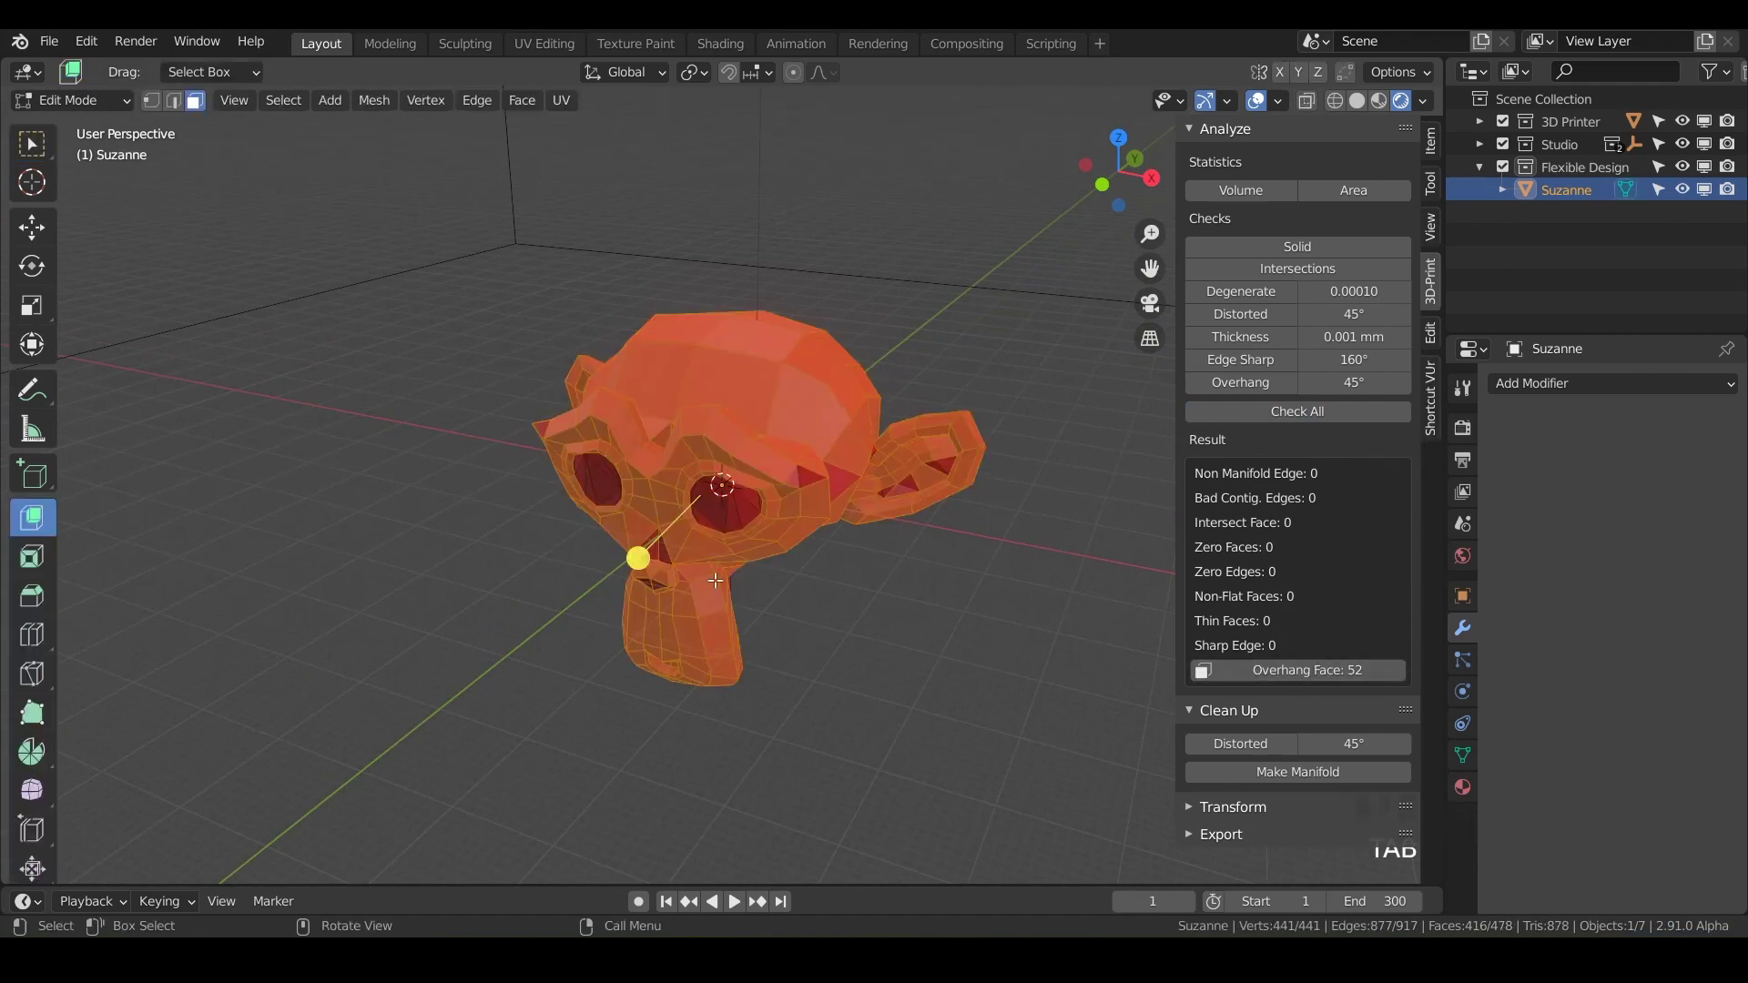
click(1297, 670)
middle_drag(1066, 662, 831, 597)
middle_drag(719, 485, 810, 501)
key(Tab)
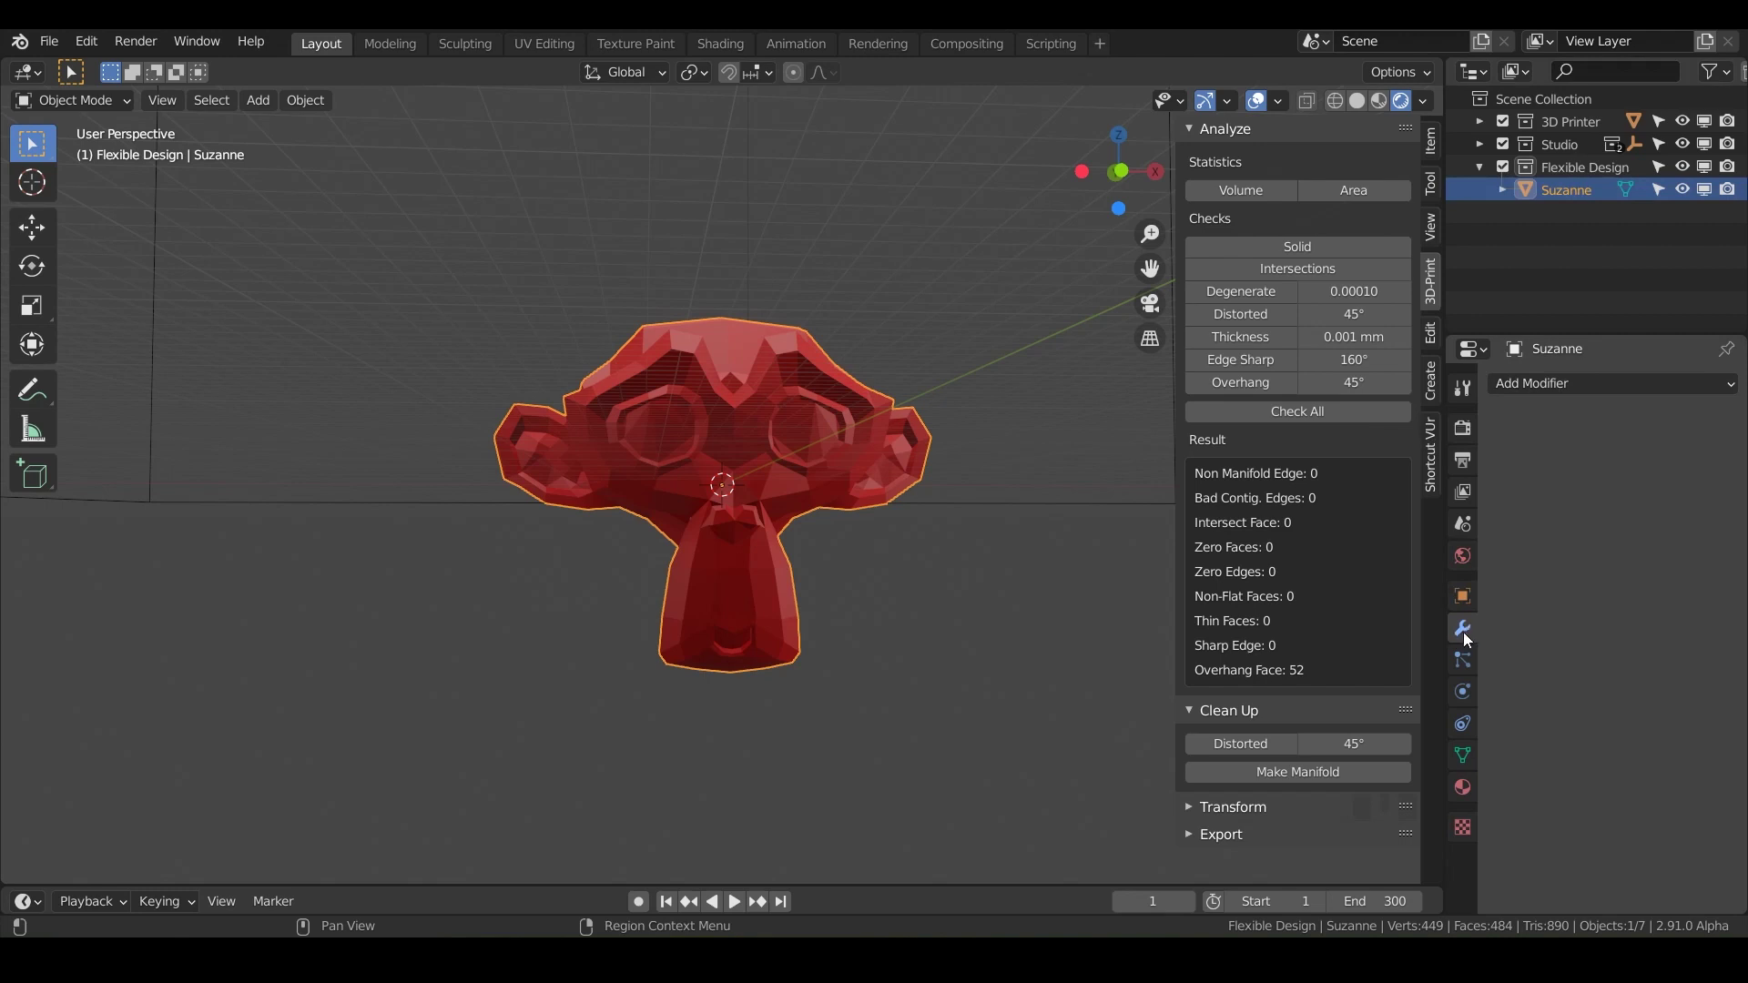
Add a Mirror modifier to Suzanne and view the head from the front
click(1587, 378)
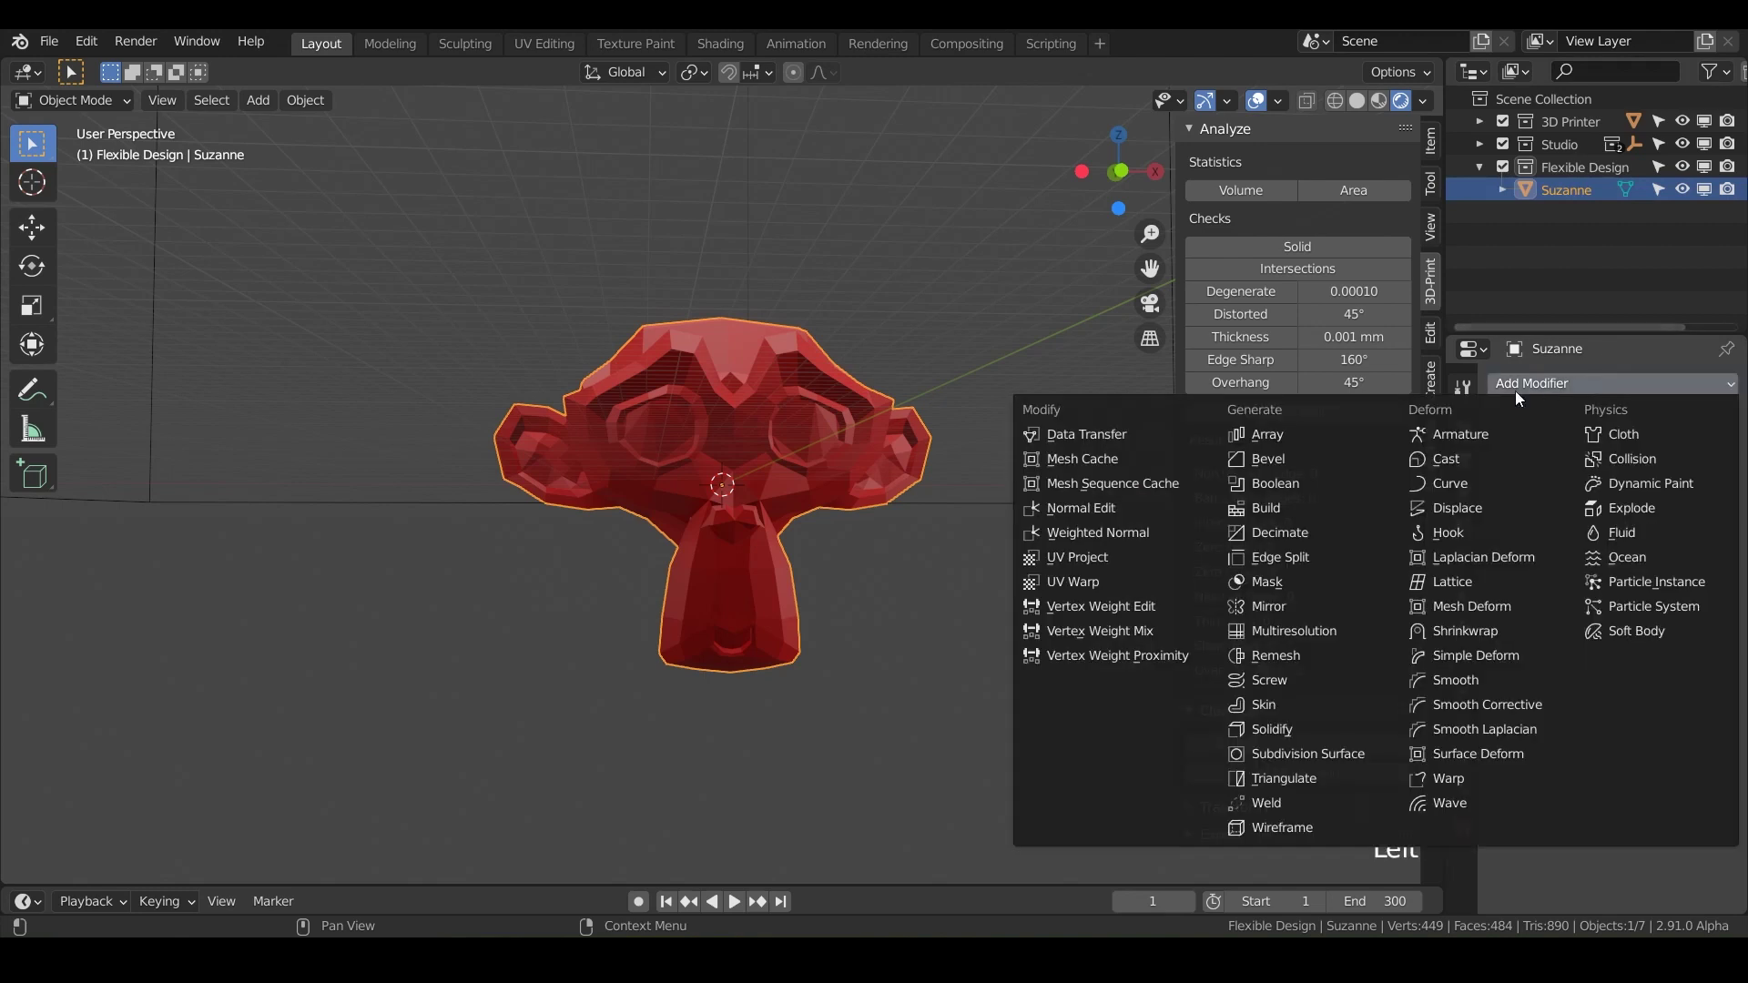
click(1276, 608)
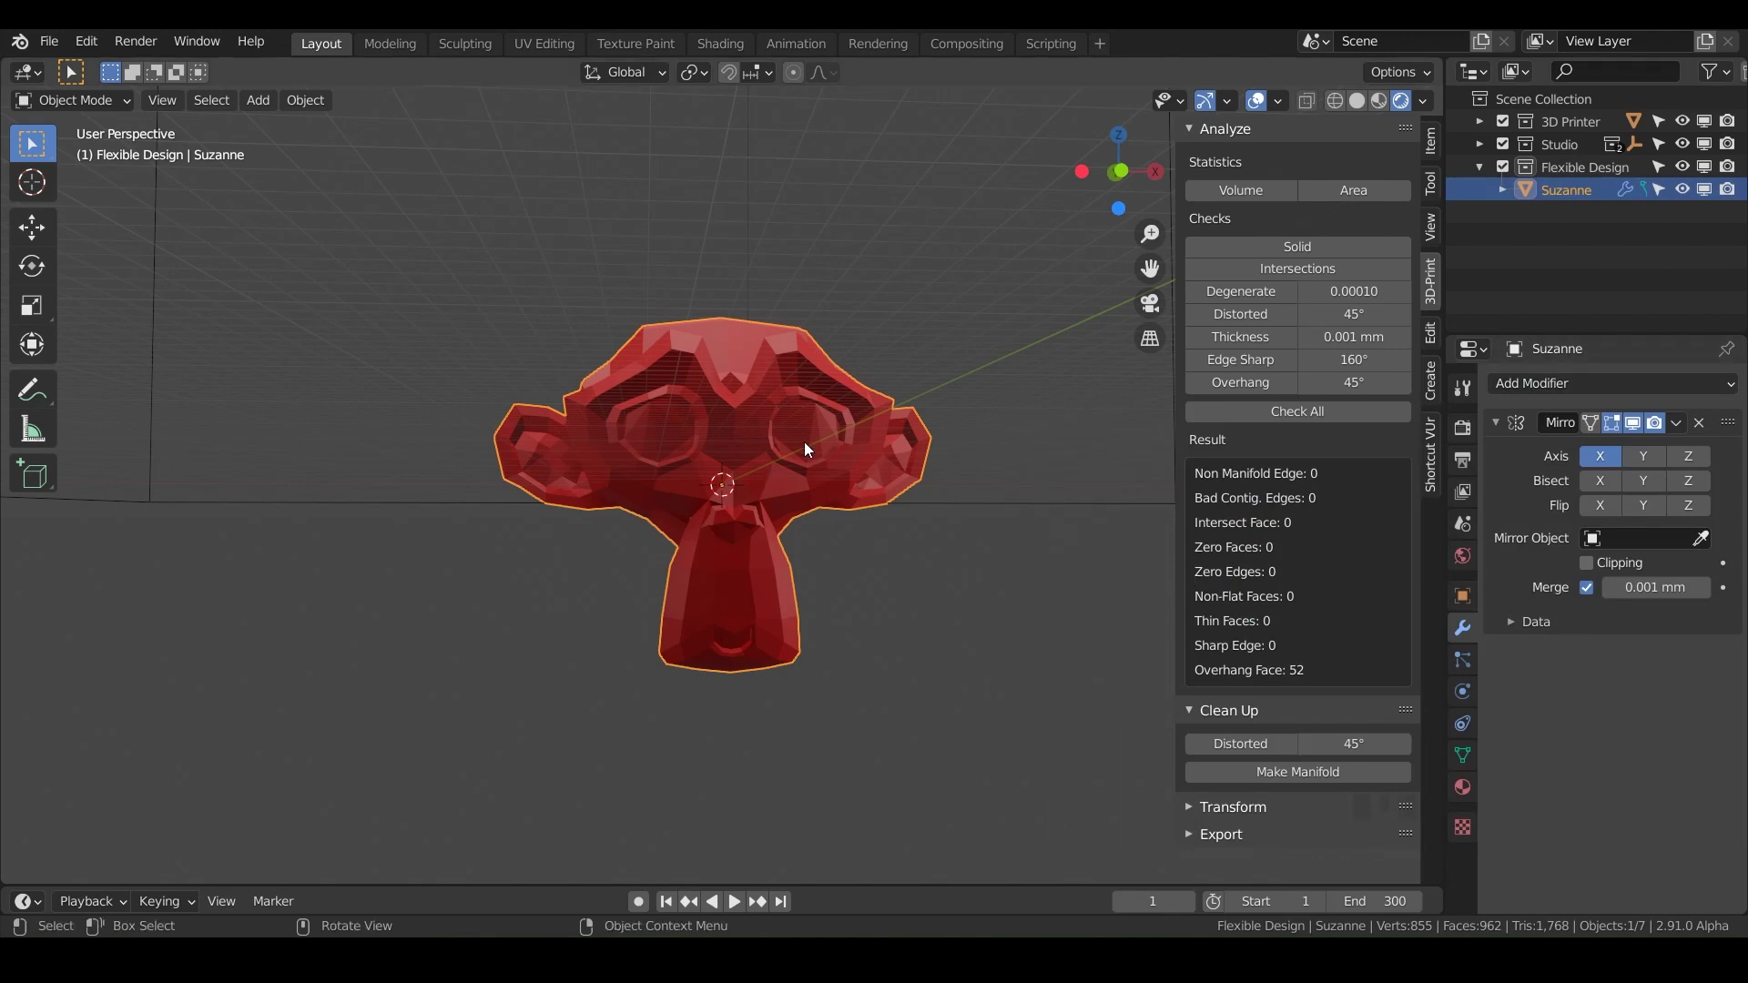
middle_drag(807, 448, 791, 507)
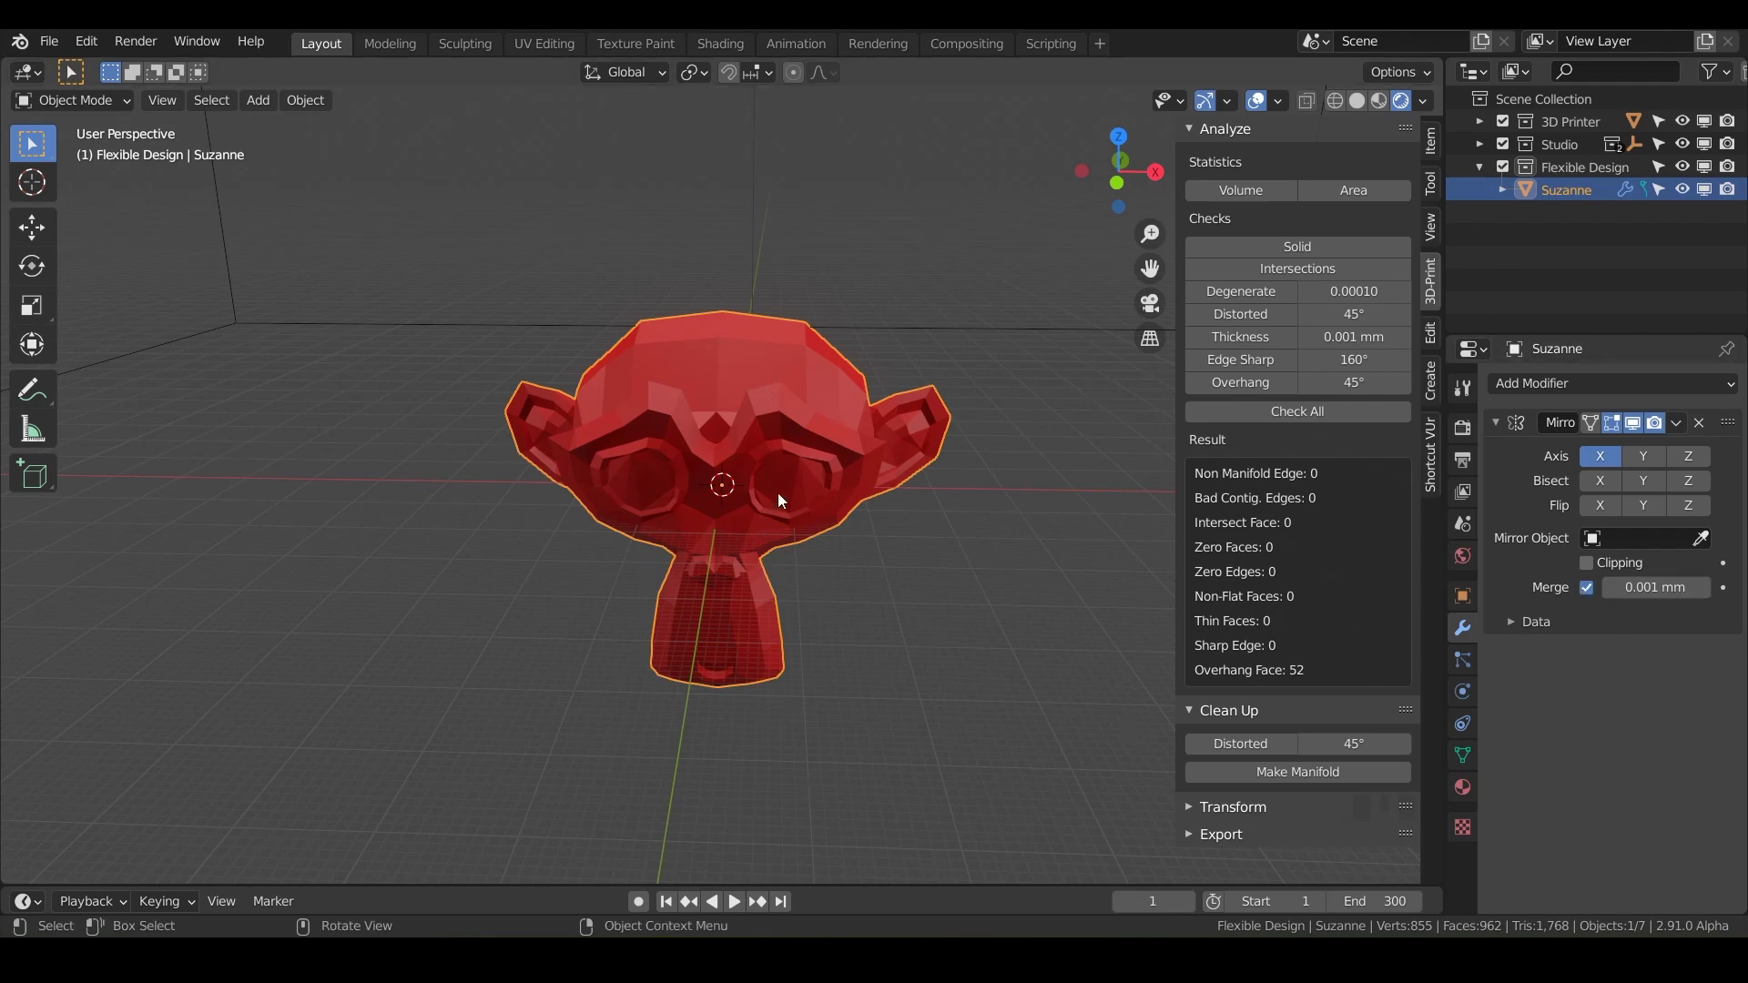
Move Suzanne's entire mesh about 33.7 mm along global X in Edit Mode to separate it from its mirrored copy
key(Tab)
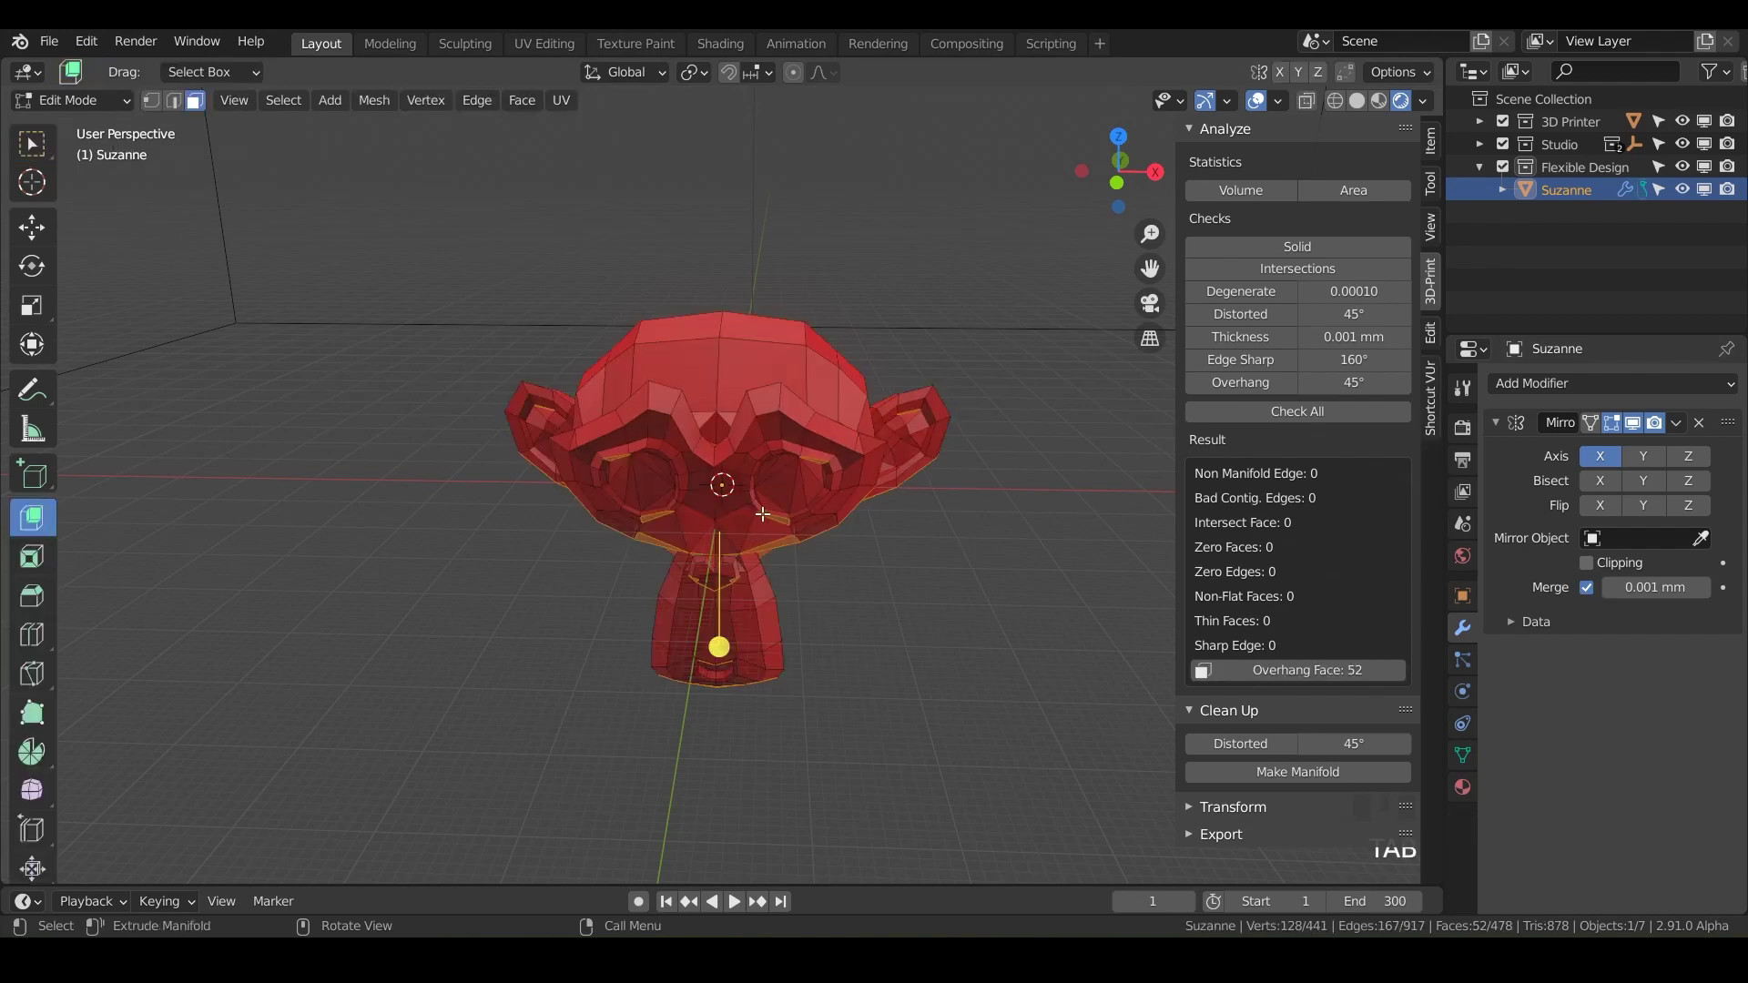
key(a)
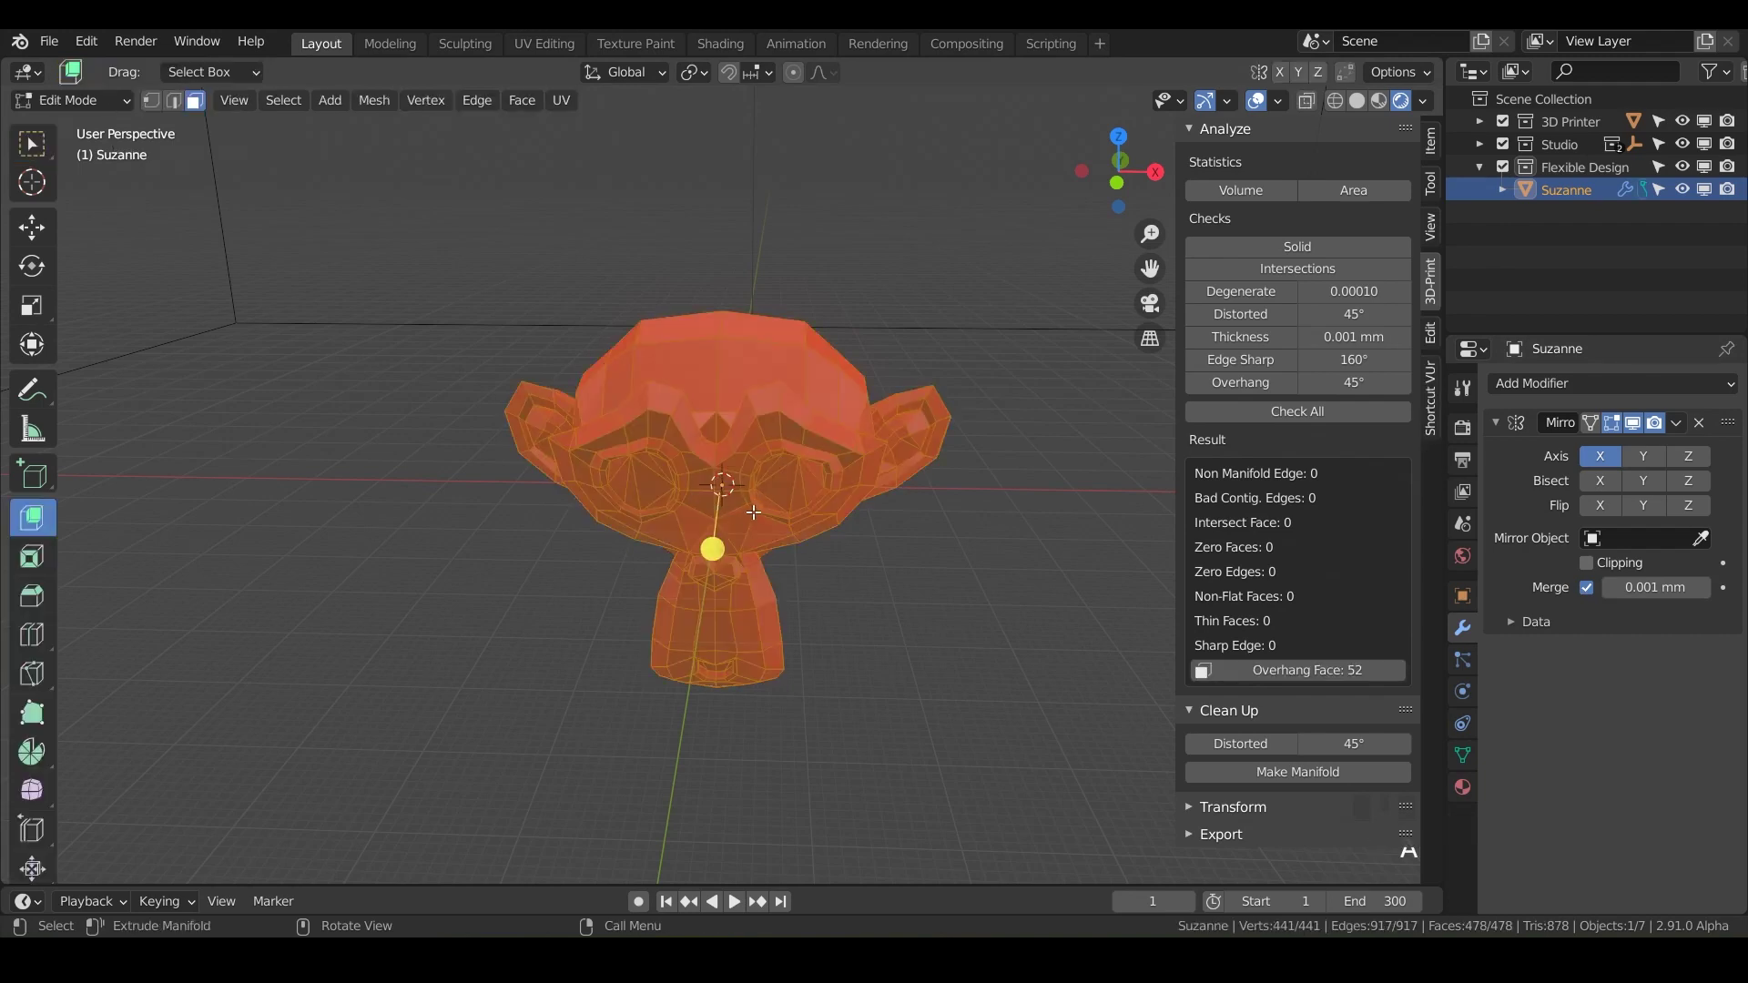
key(g)
key(x)
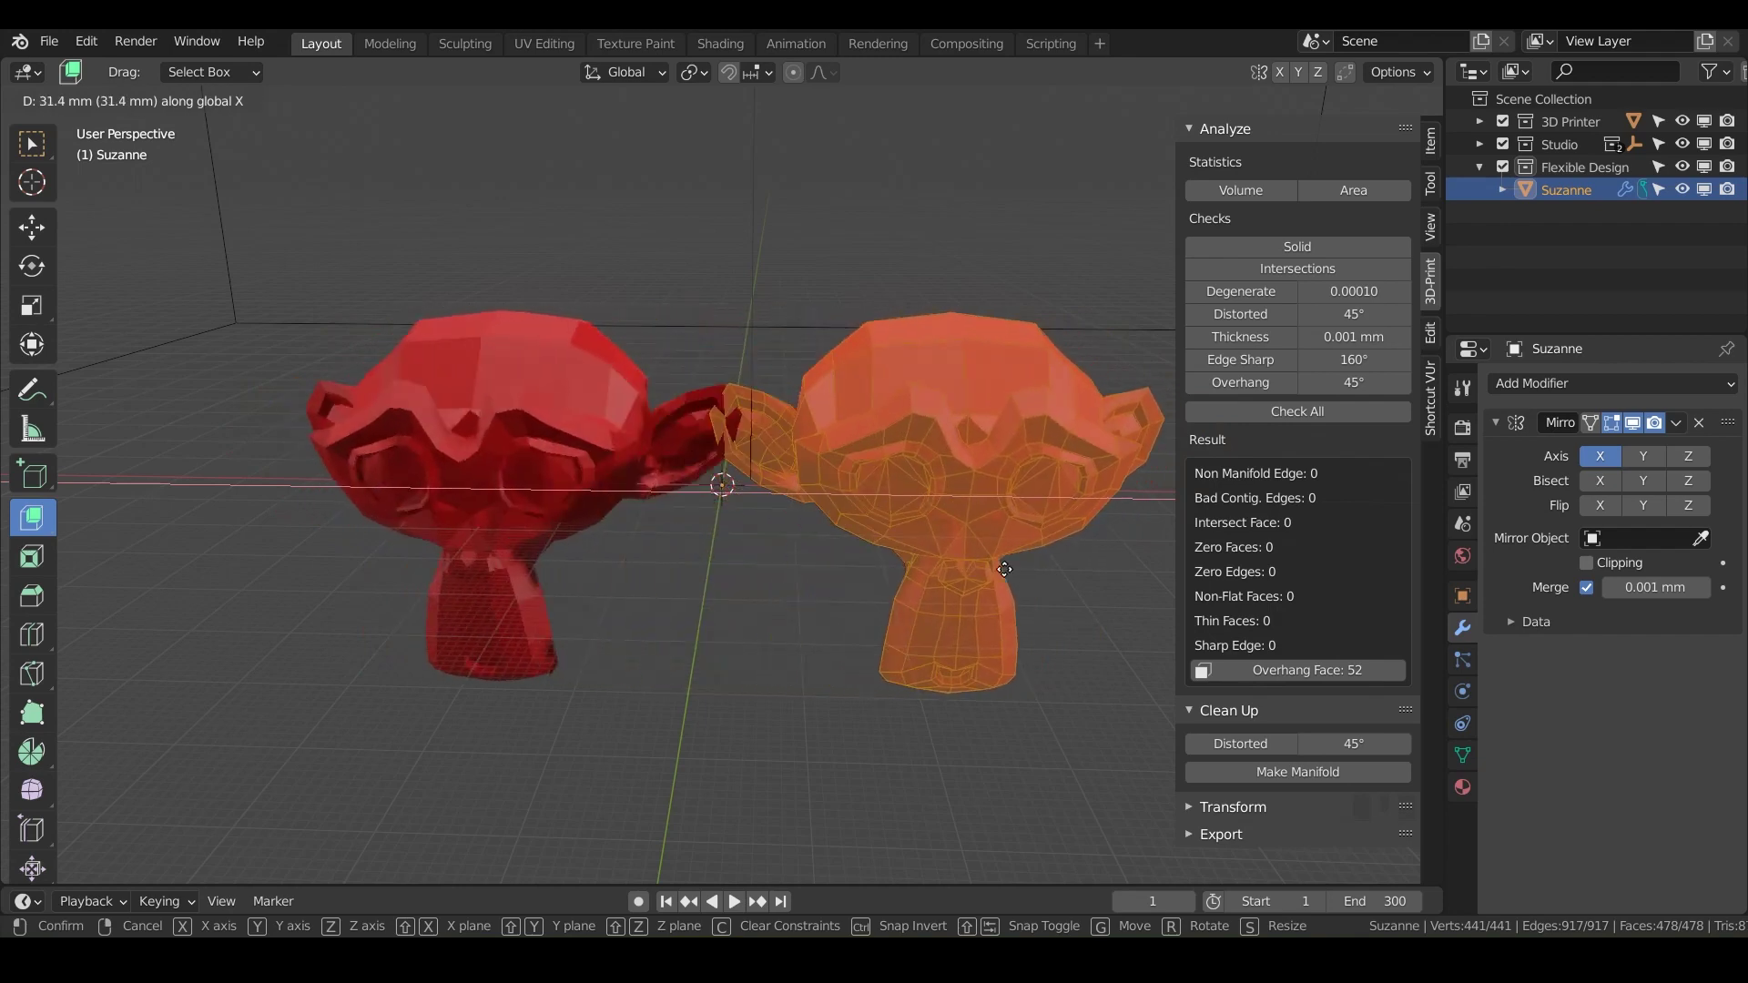
click(992, 552)
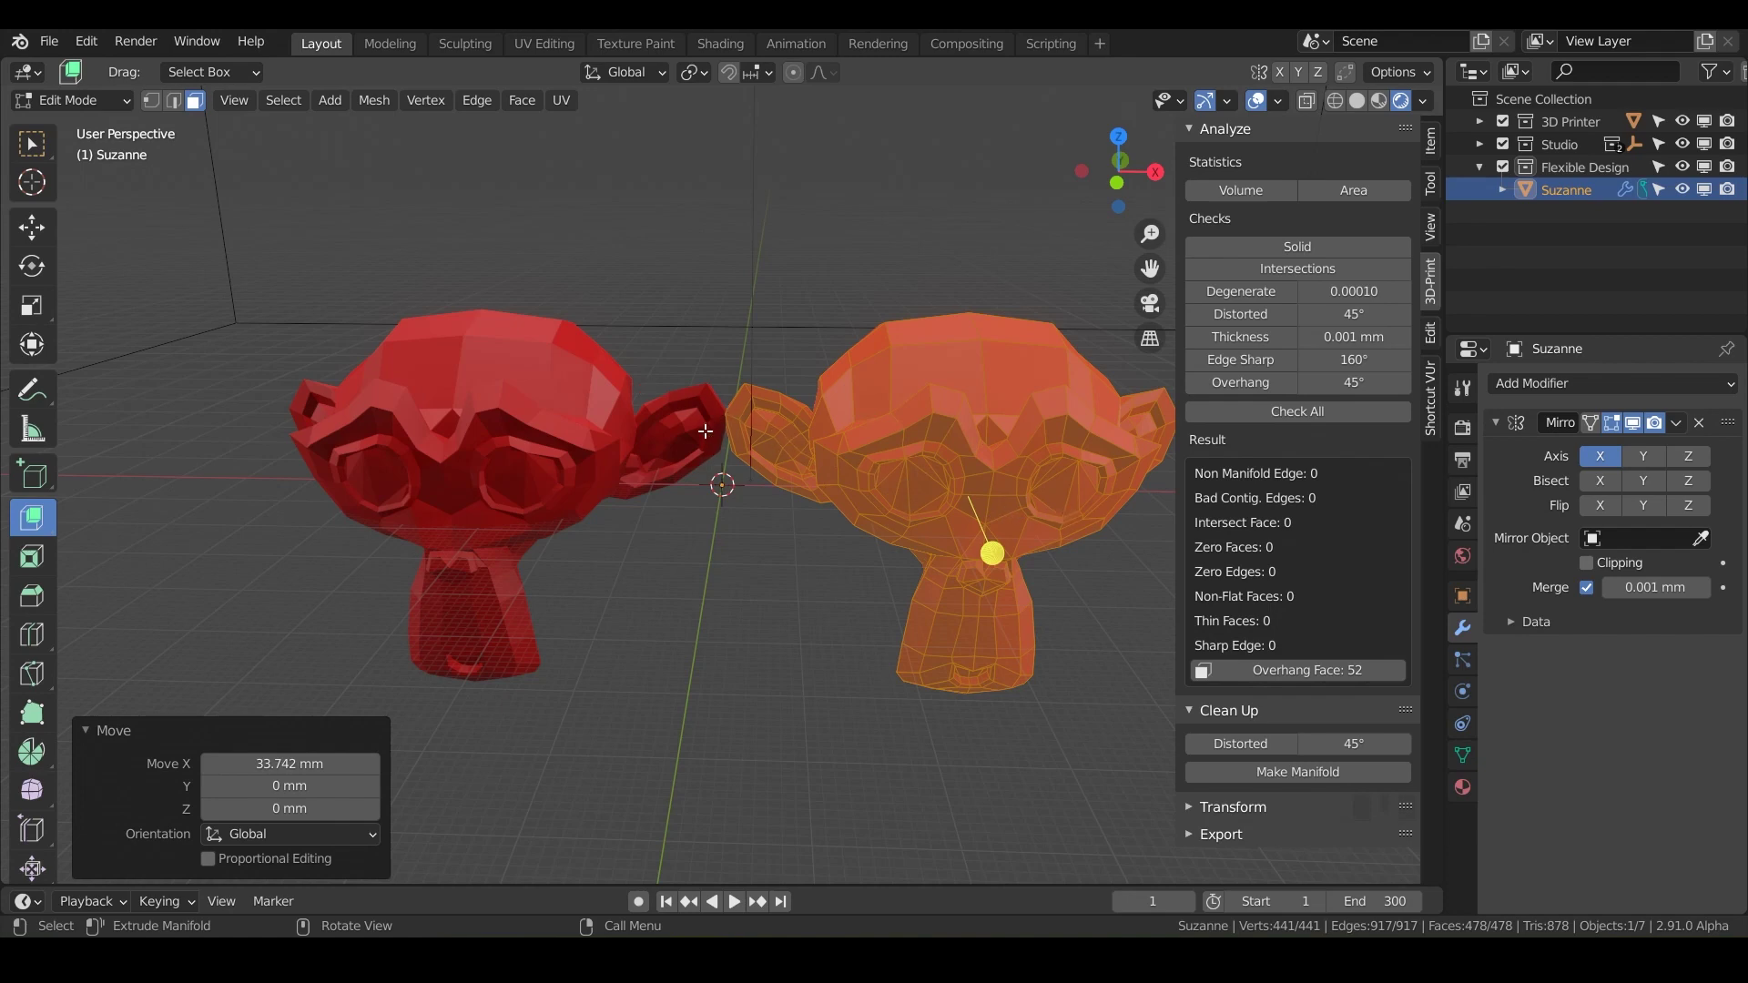
Shift the whole mesh back about 1.2 mm along global X towards its mirrored copy
key(g)
key(x)
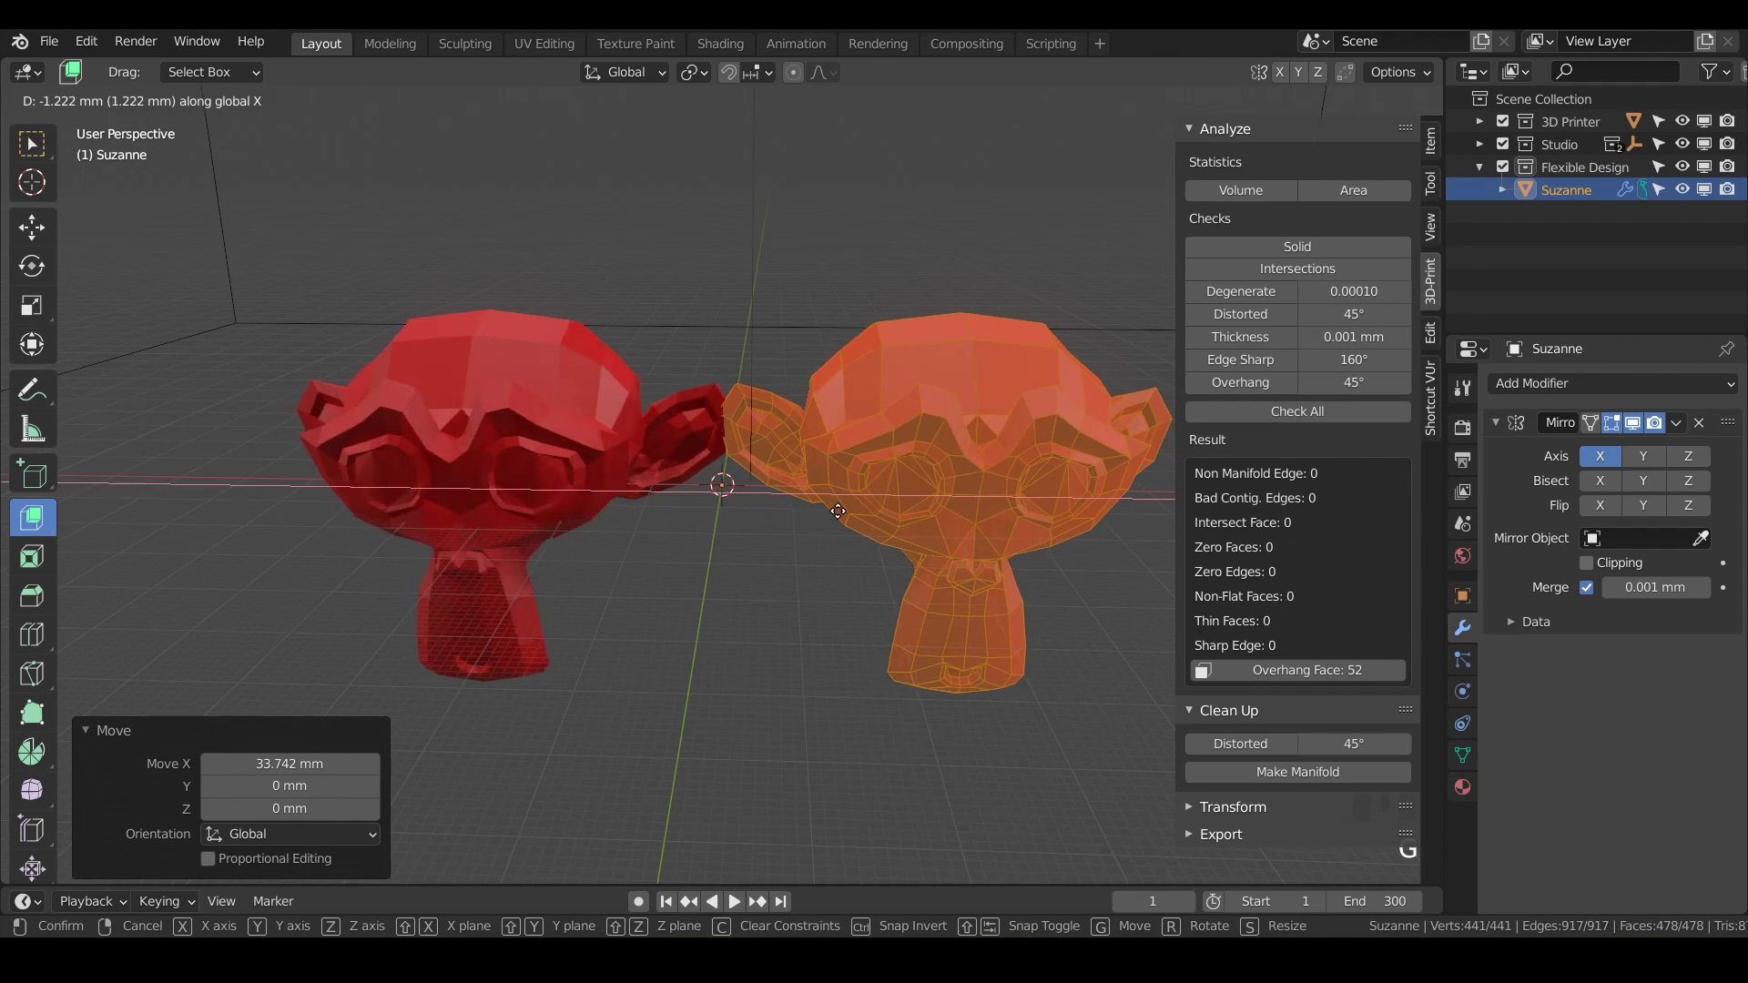
click(837, 512)
shift+middle_drag(901, 431, 904, 420)
Select a single face on top of the original head and try to move it
click(954, 358)
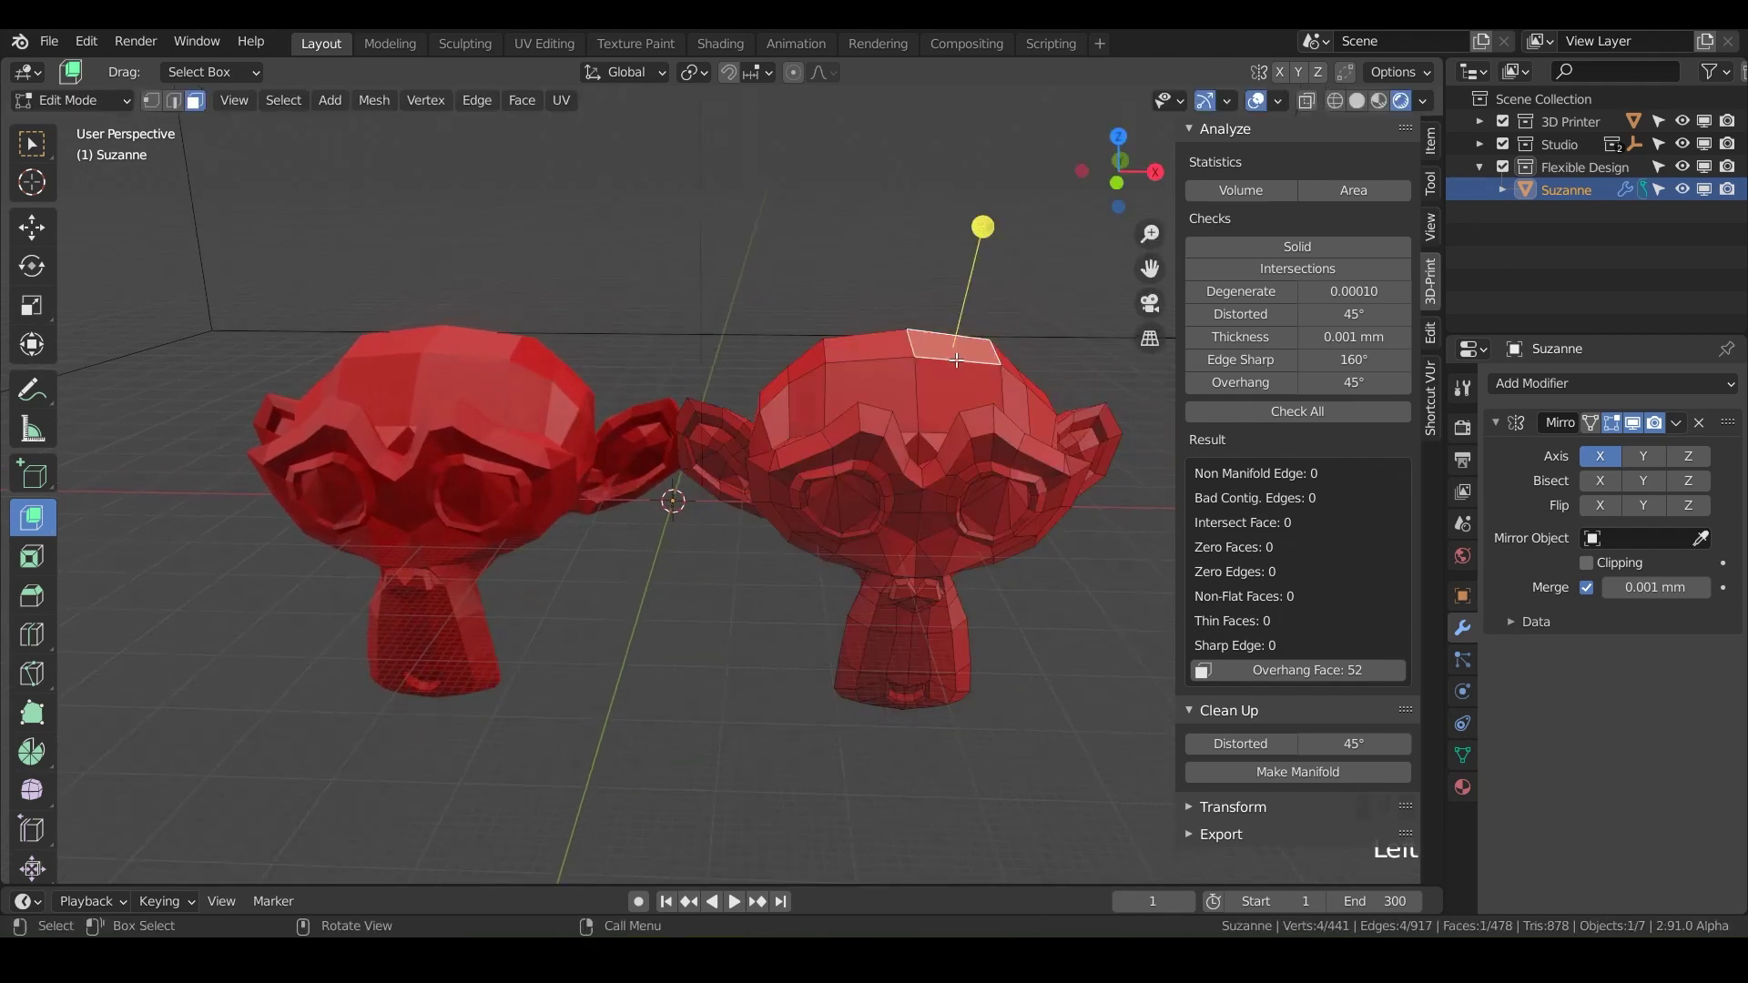
mouse_move(967, 292)
mouse_down()
mouse_move(974, 164)
mouse_move(977, 297)
mouse_move(974, 265)
mouse_up()
middle_drag(975, 265, 536, 461)
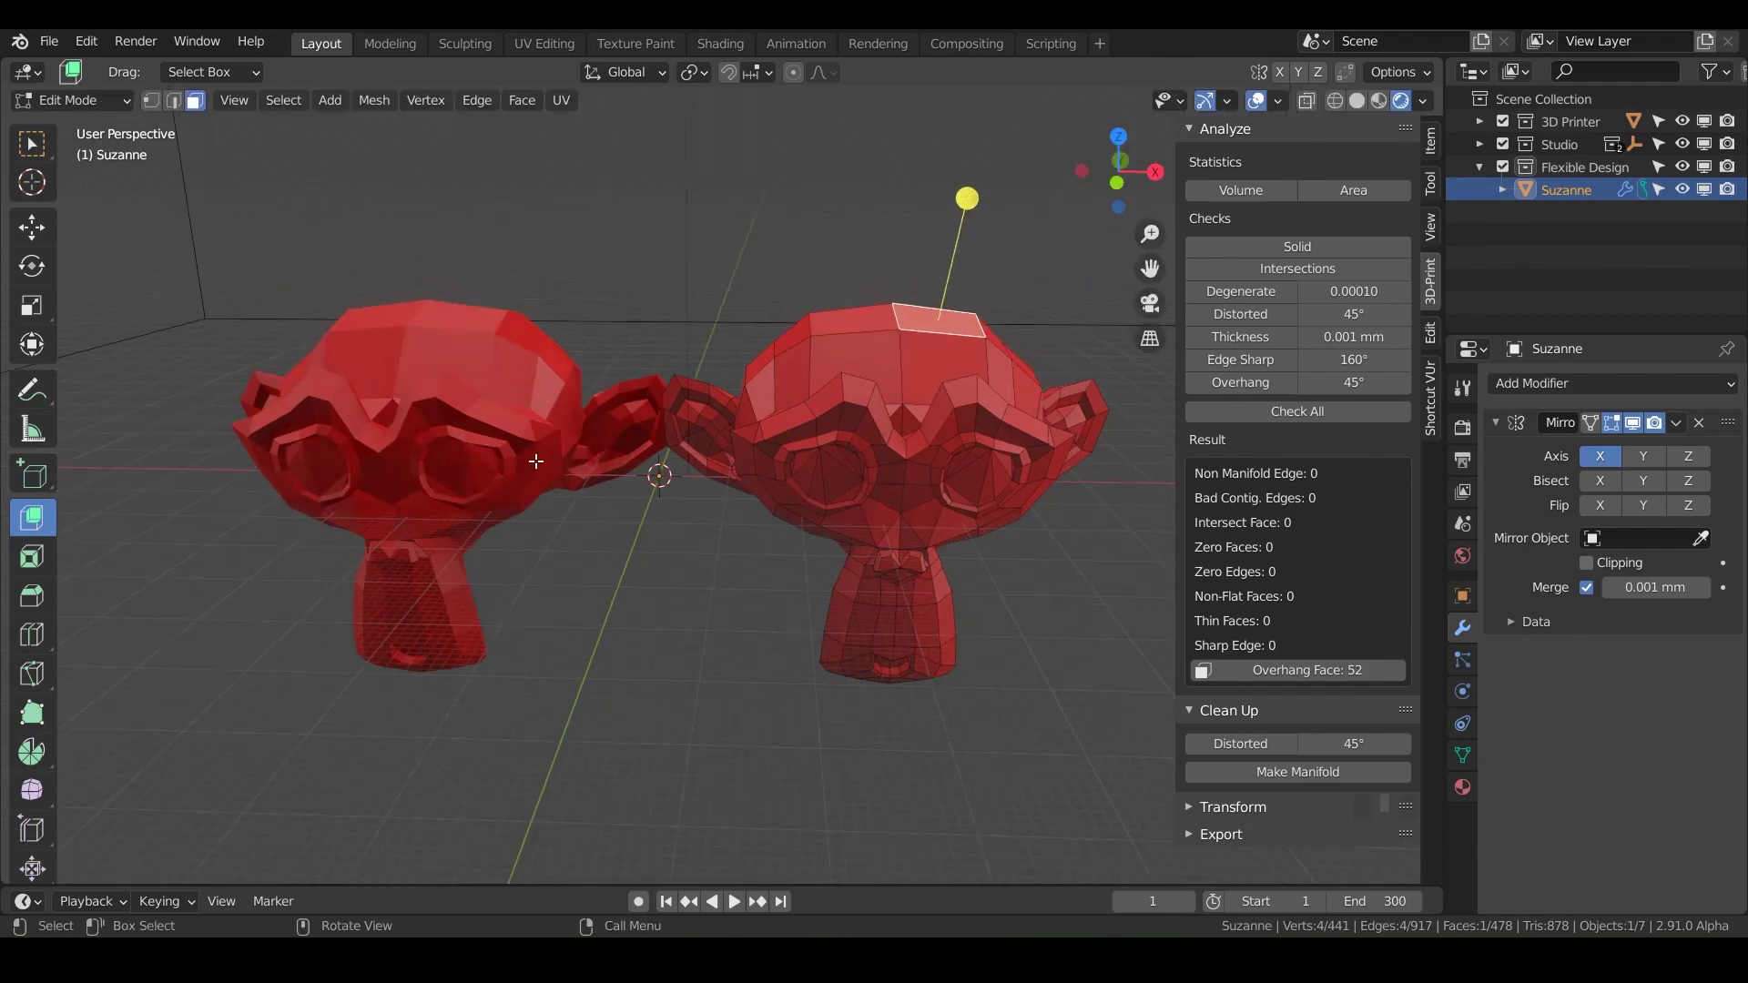
key(e)
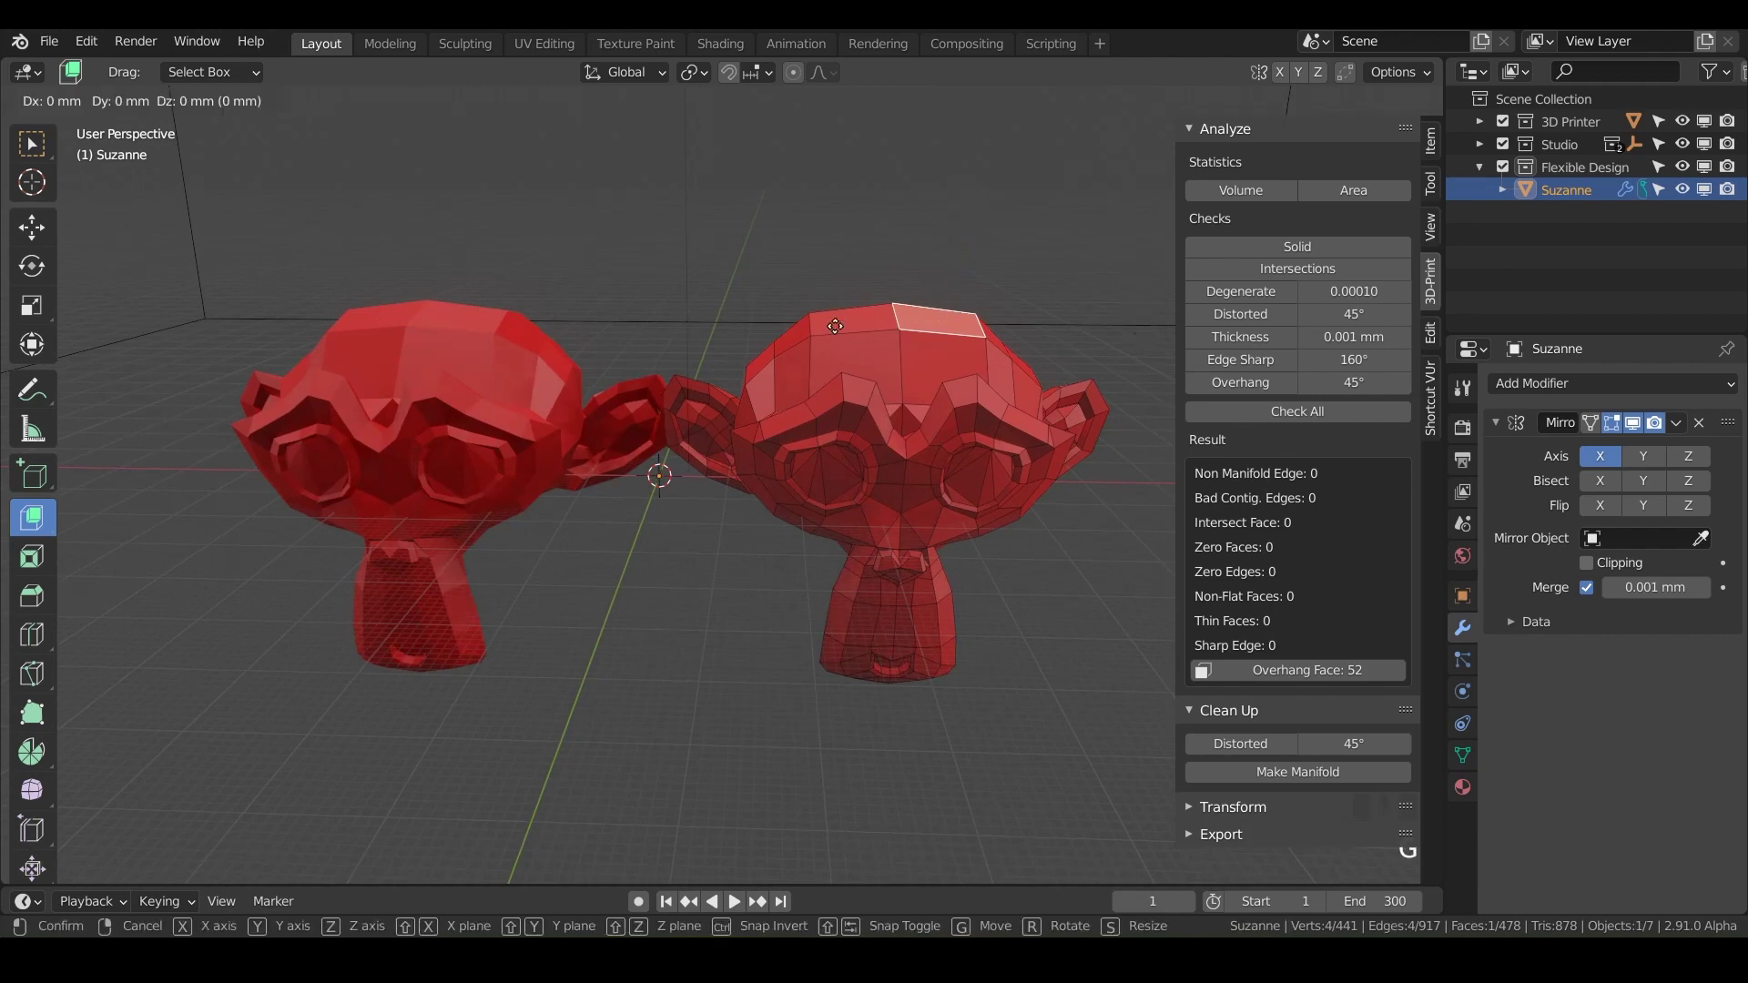
key(Escape)
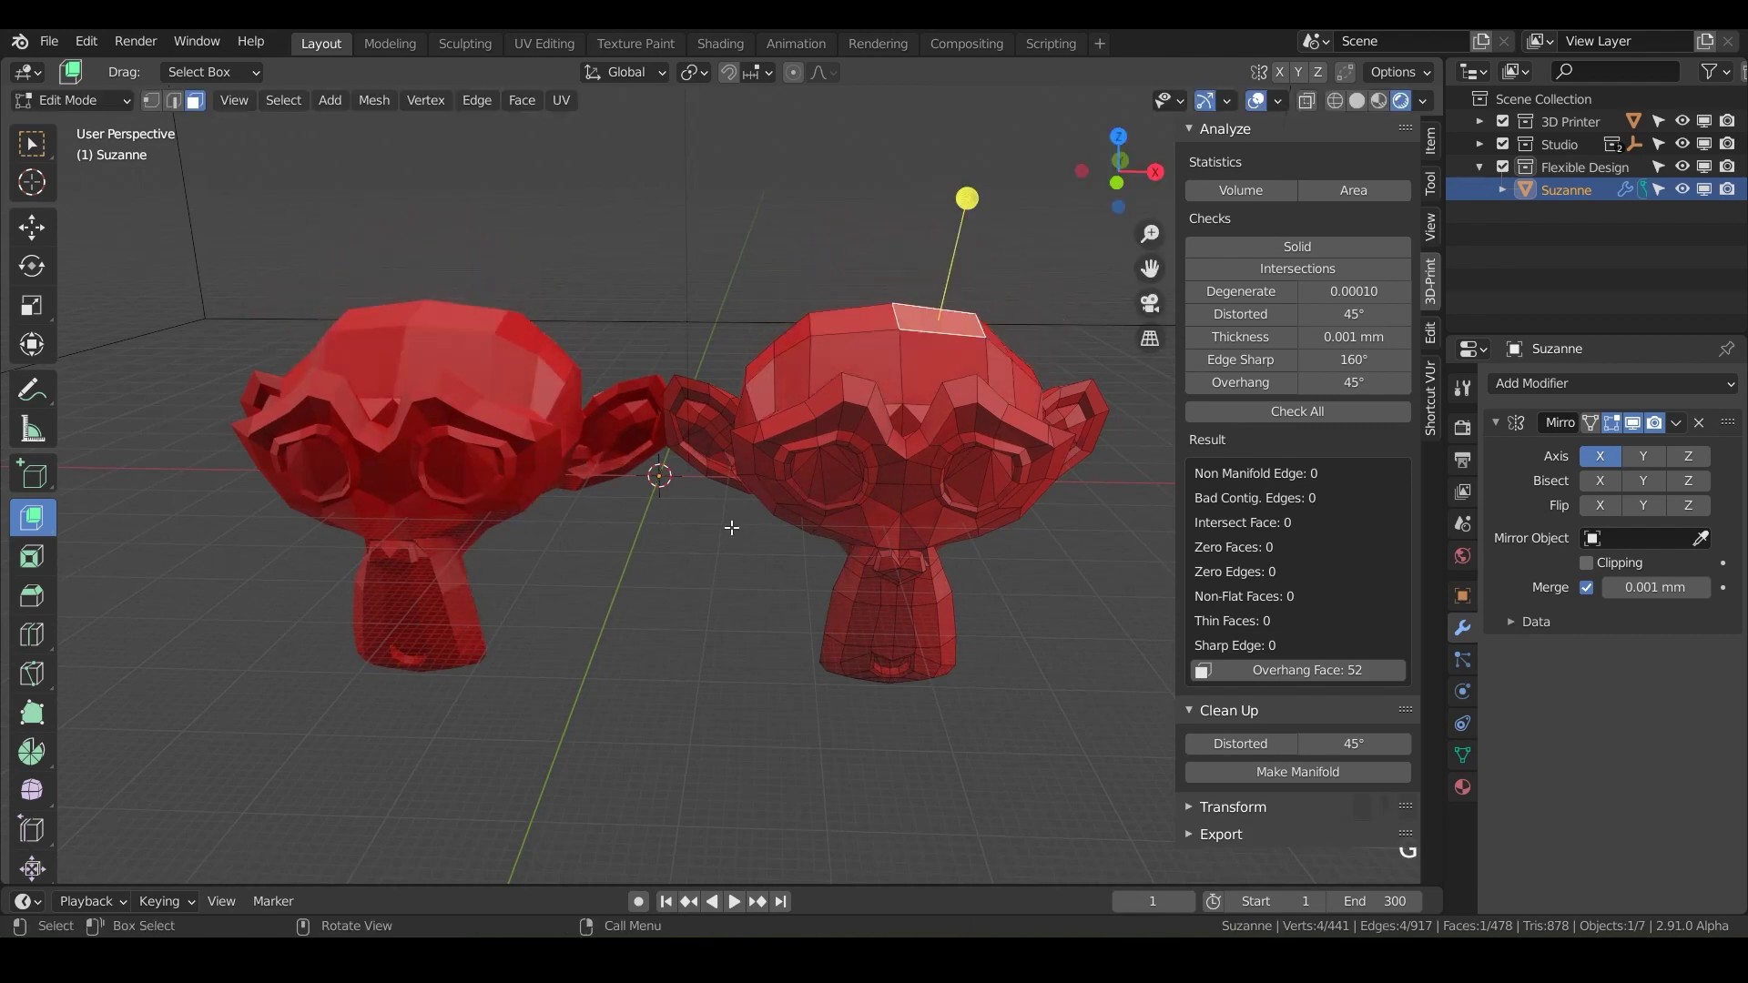
middle_drag(731, 527, 767, 527)
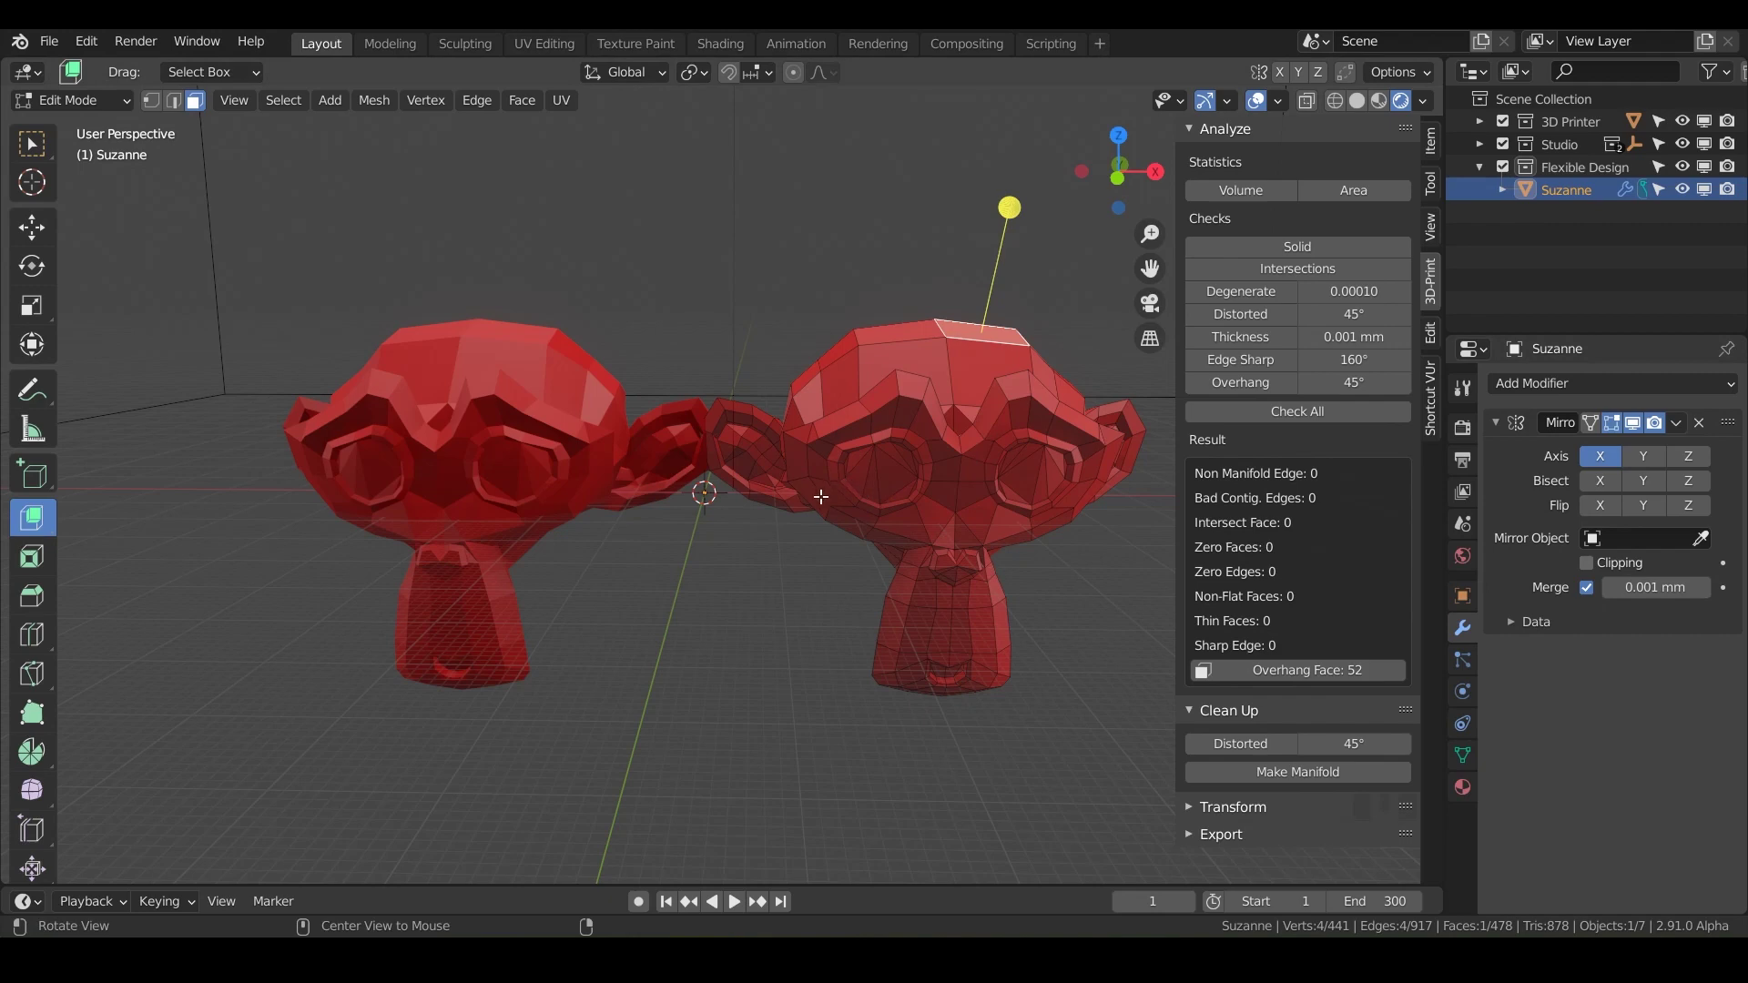
middle_drag(821, 496, 823, 519)
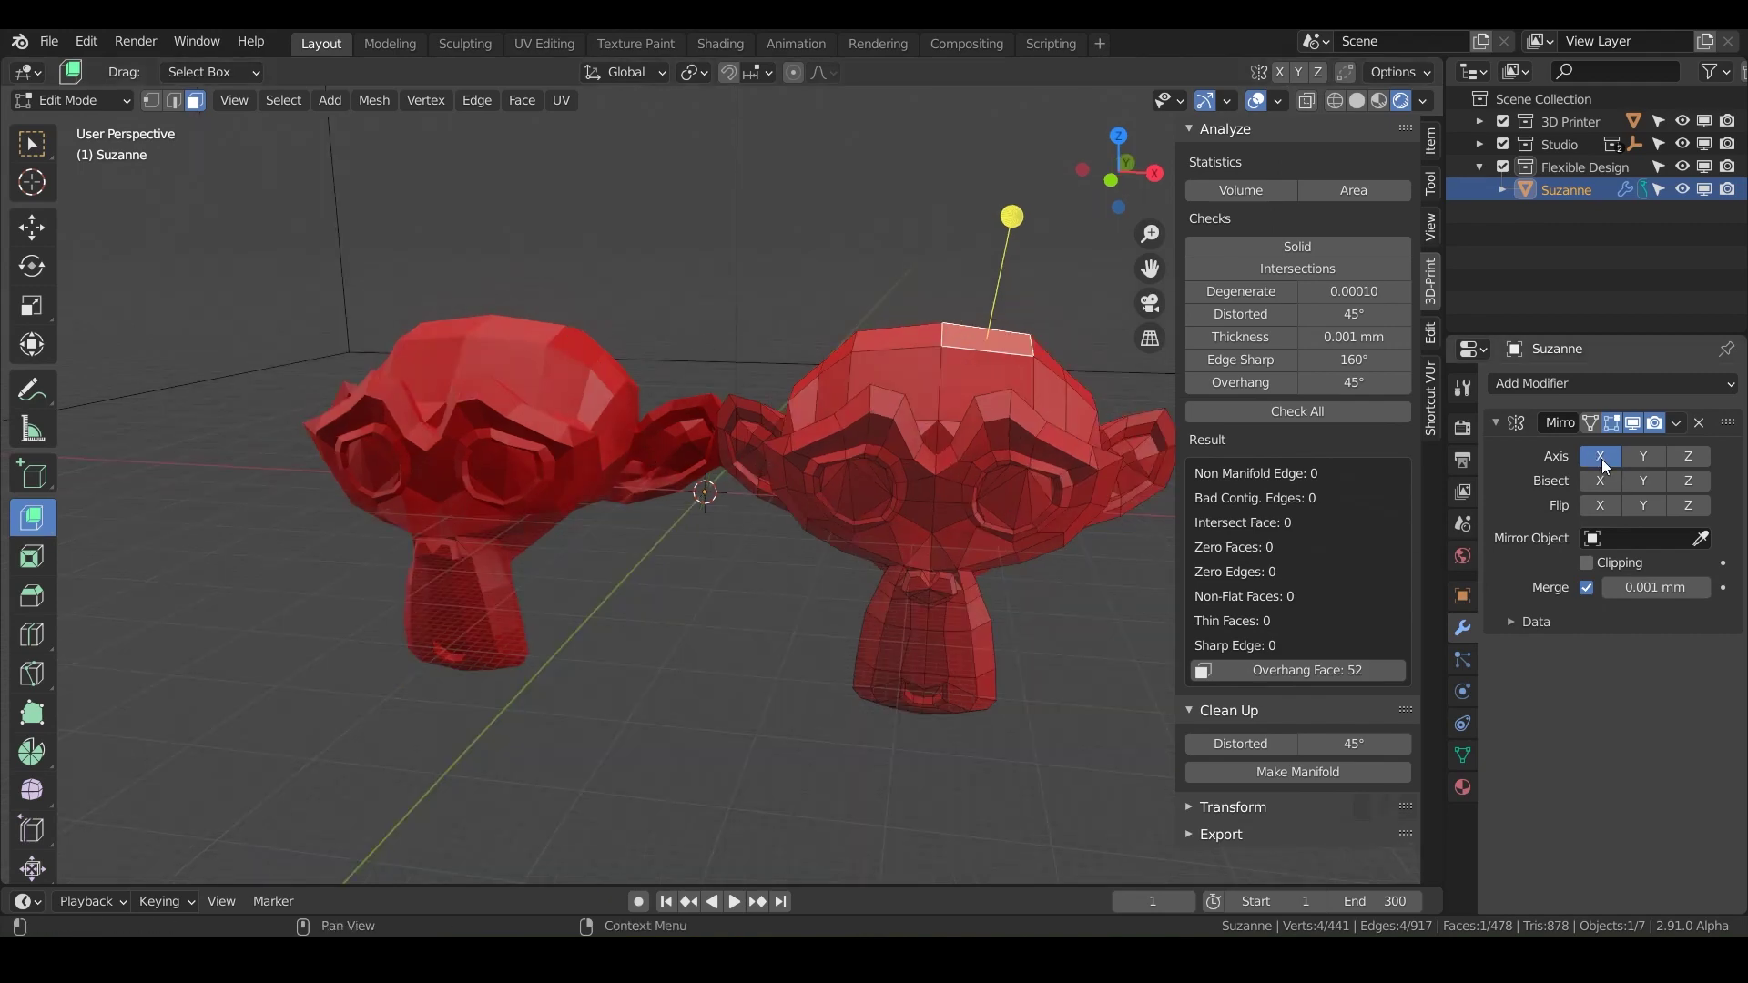
Also mirror Suzanne across Y and move the whole mesh about -19.2 mm along global Y to separate the copies
click(1643, 456)
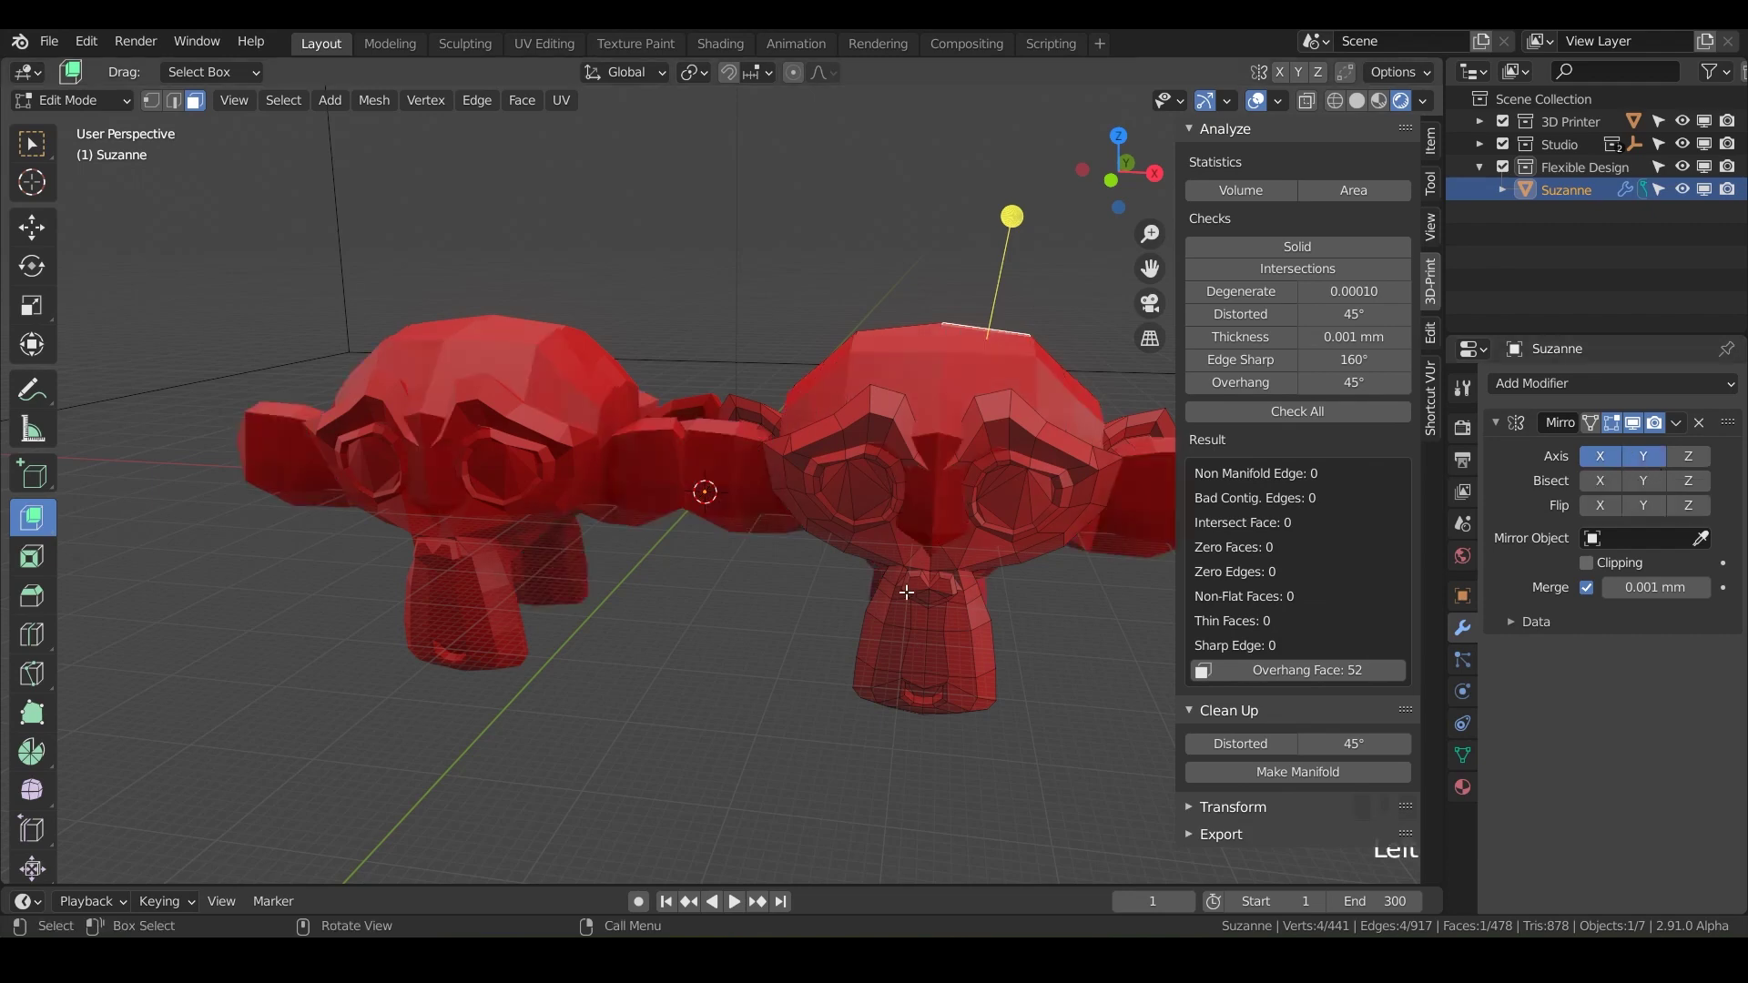
middle_drag(792, 583, 735, 485)
key(a)
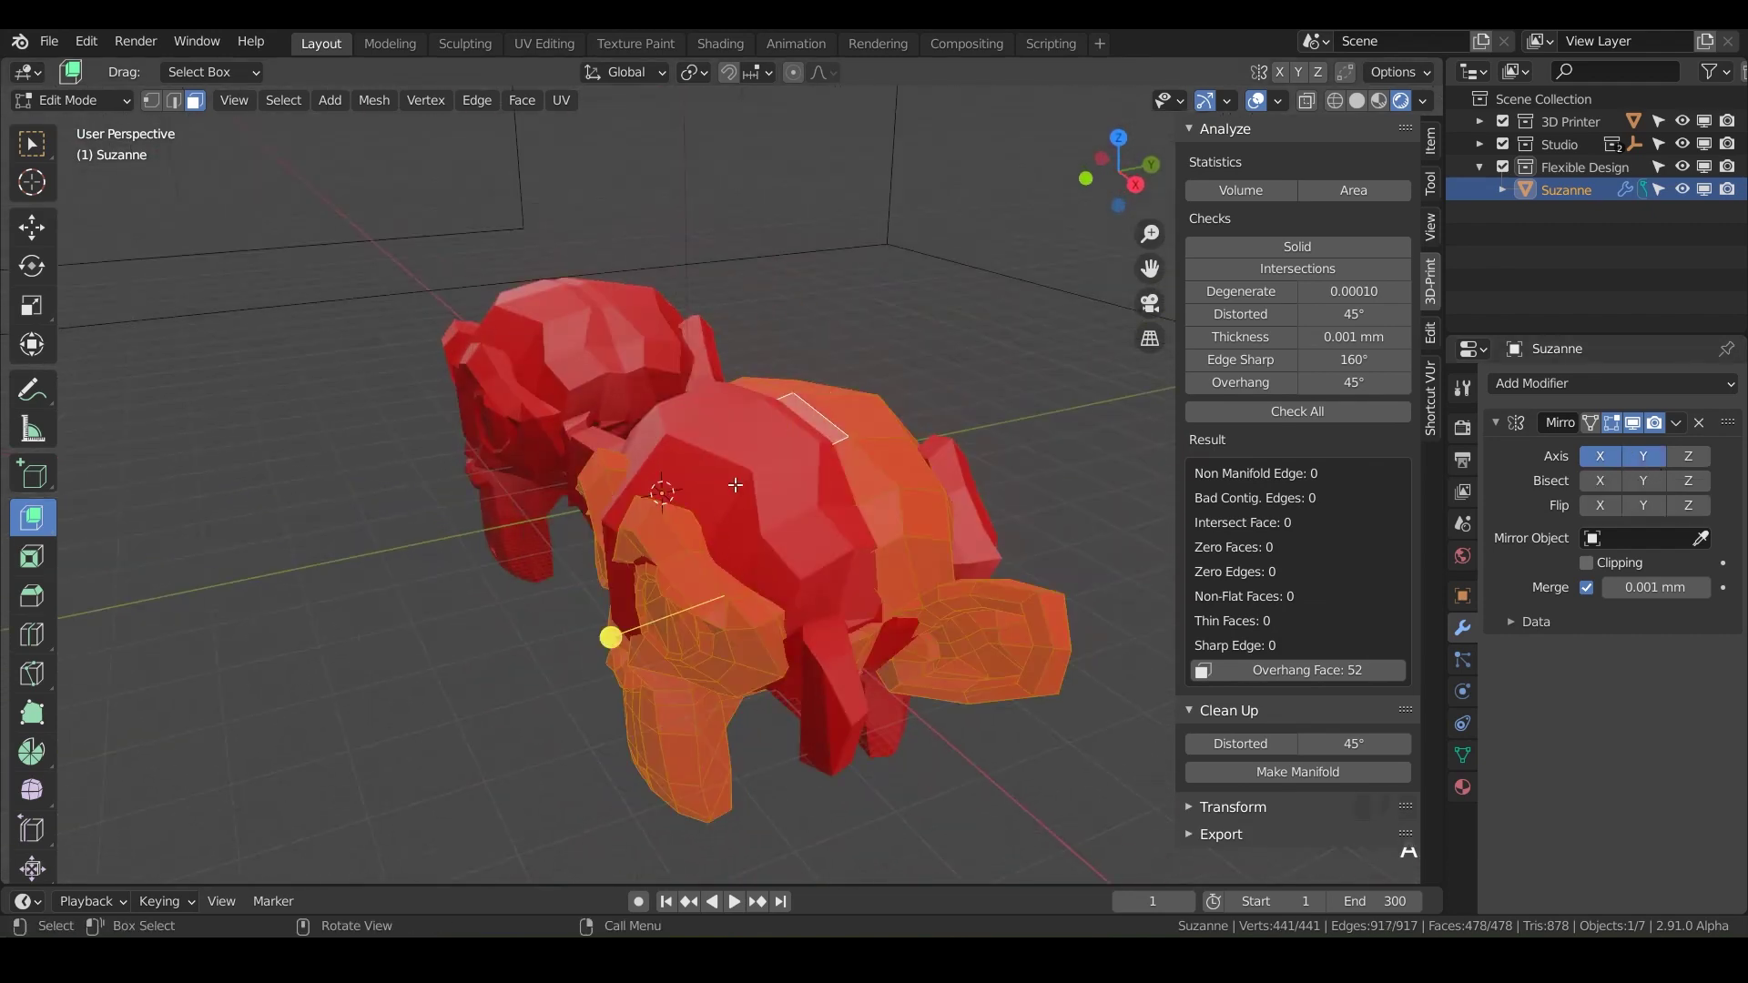
key(g)
key(y)
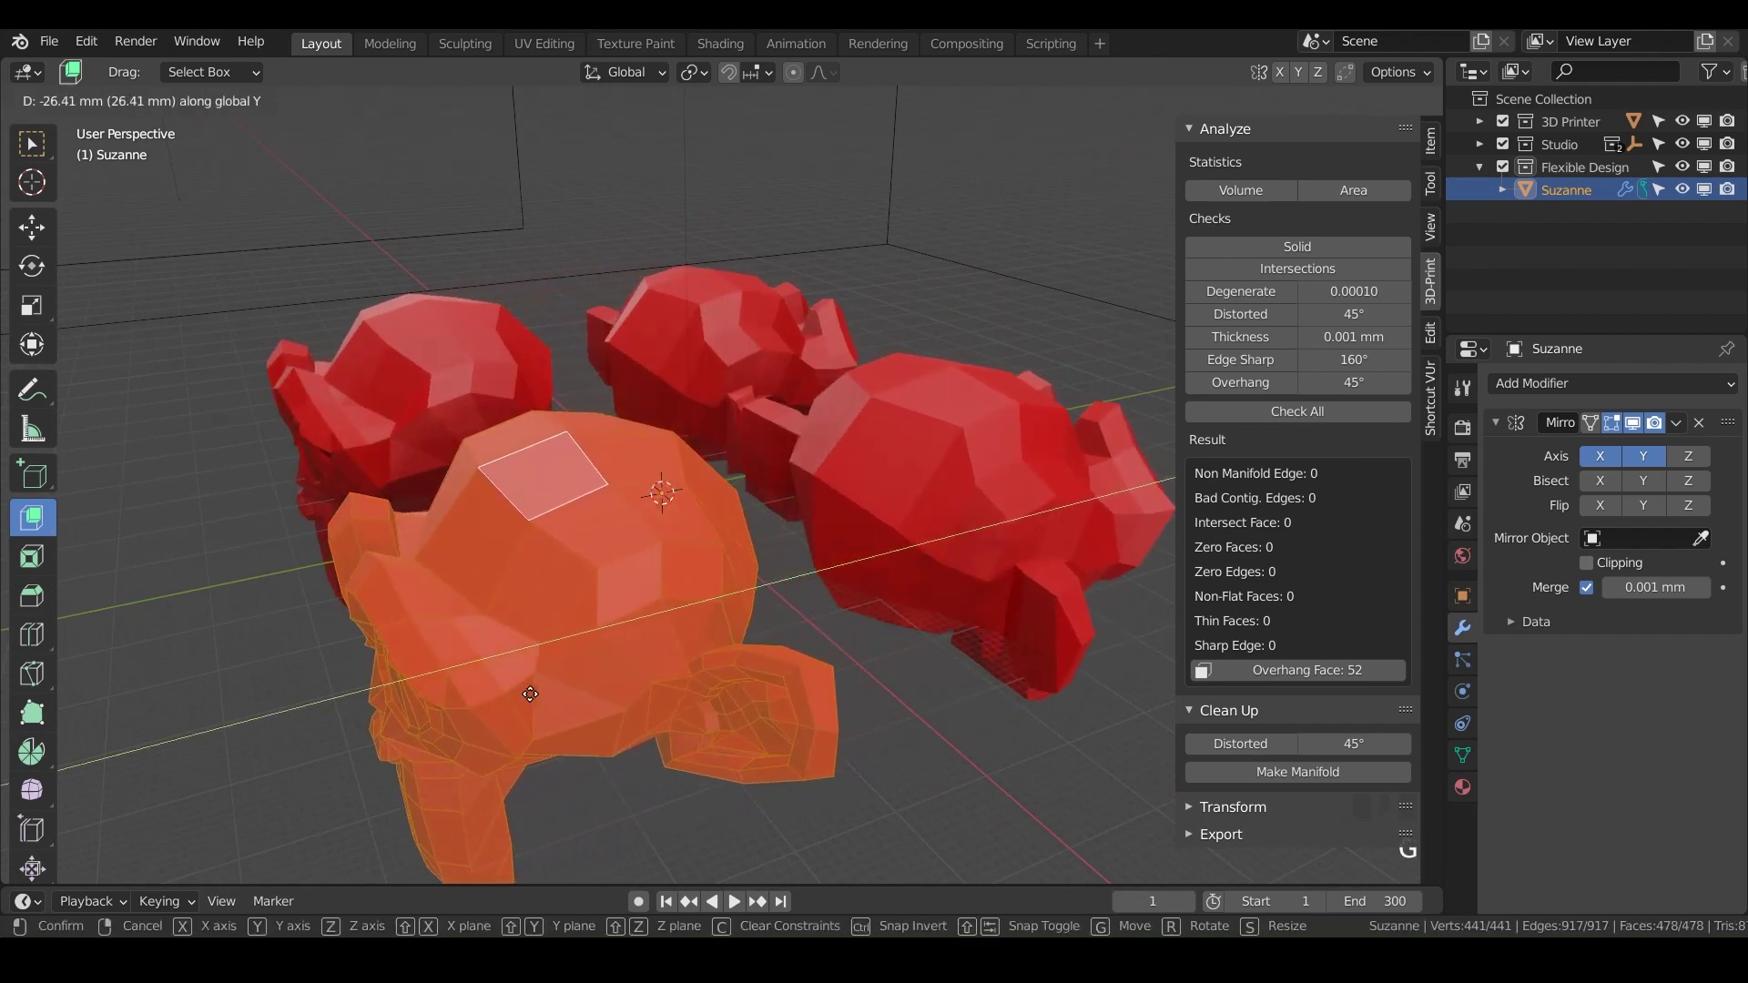
click(594, 674)
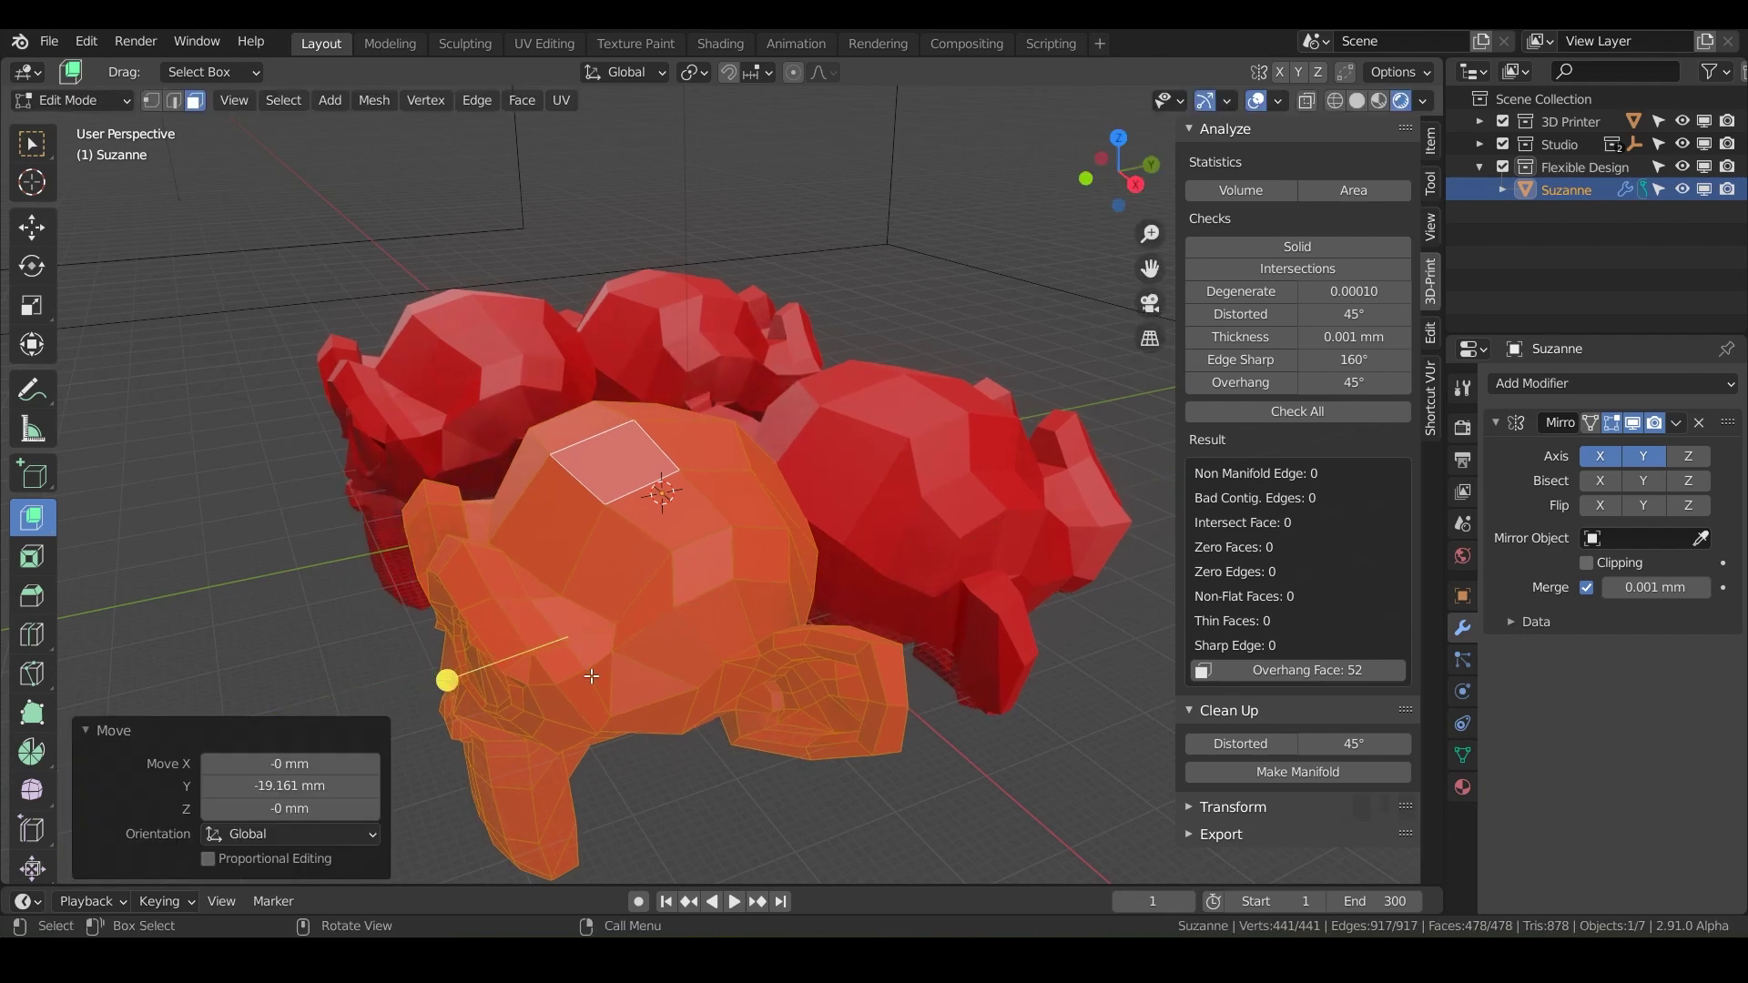
key(KP_7)
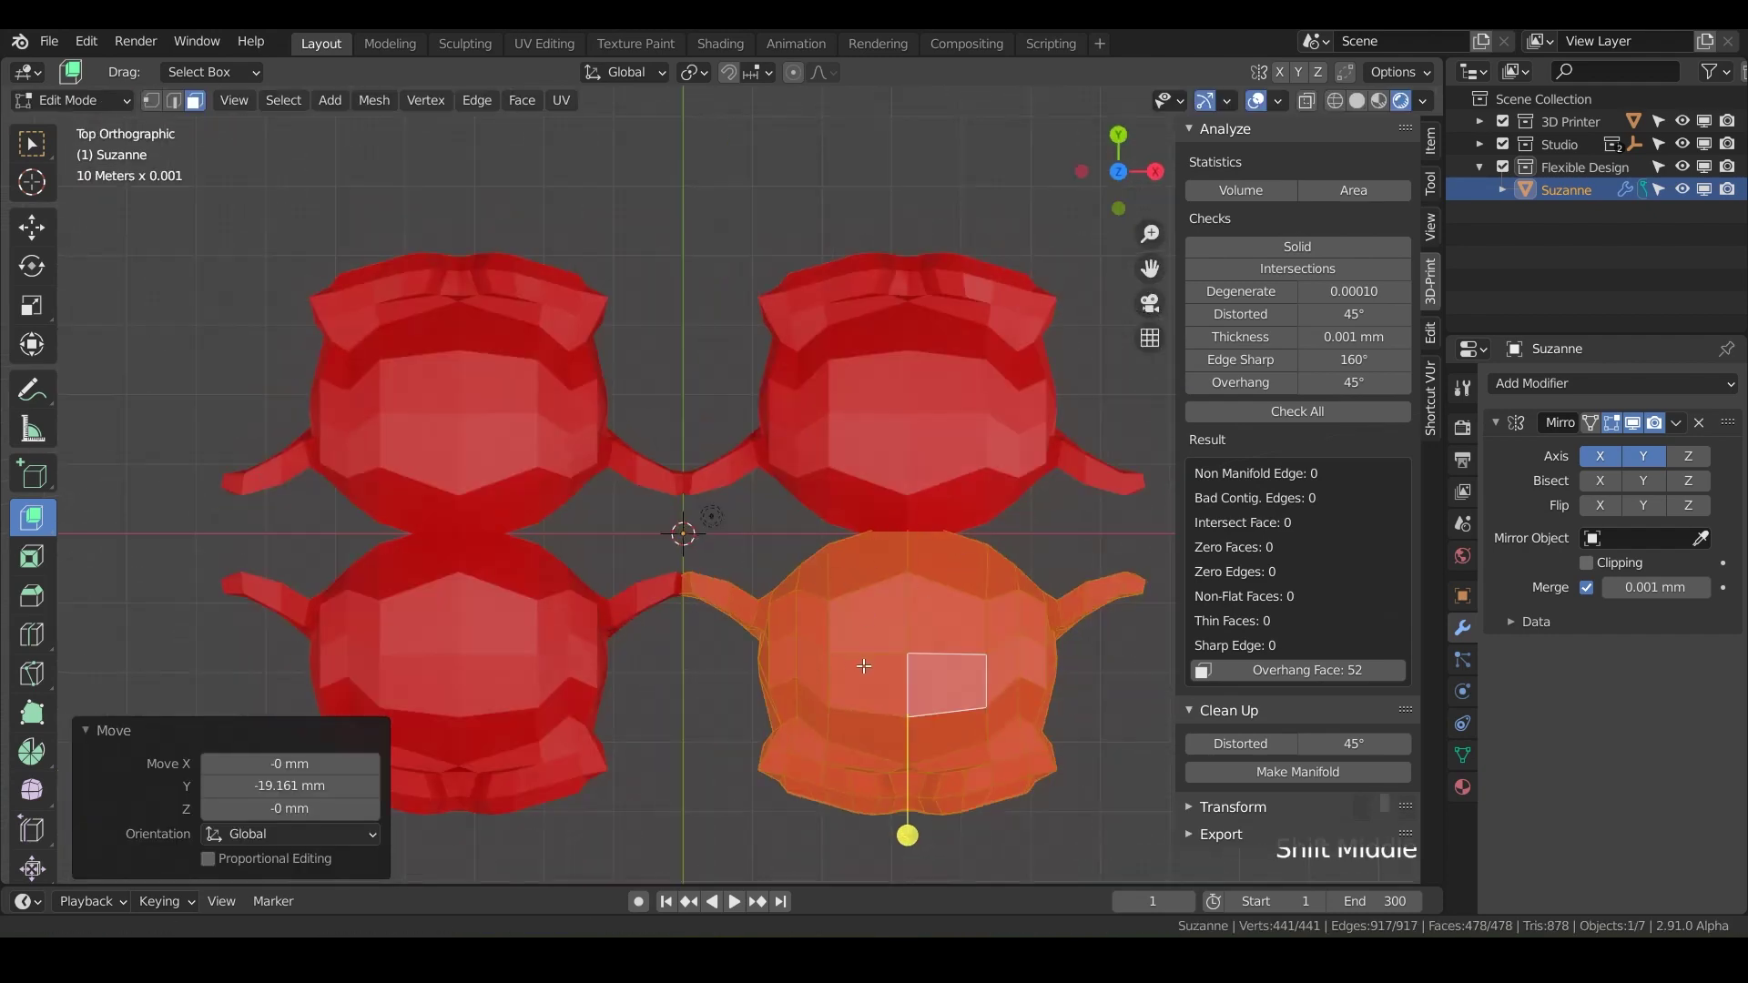
shift+middle_drag(874, 575, 866, 534)
middle_drag(1087, 423, 1098, 517)
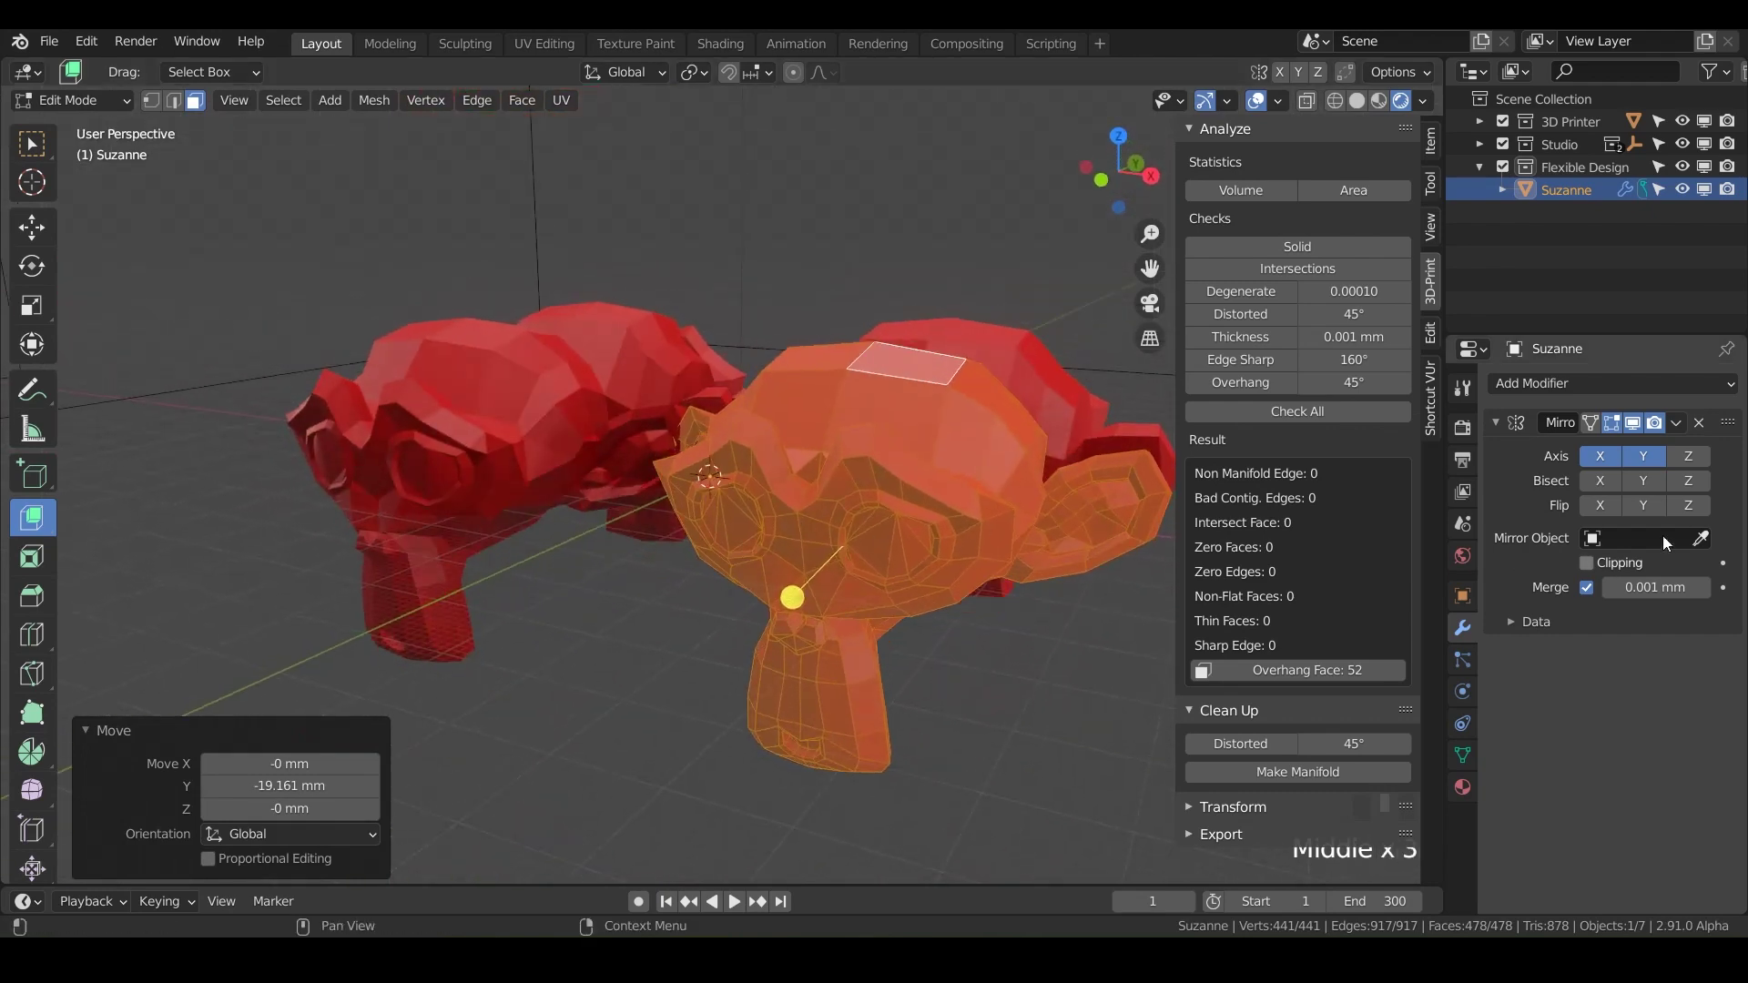
Add Z to the Mirror modifier's axes, switching X and Y off and back on so all three are enabled
click(1689, 457)
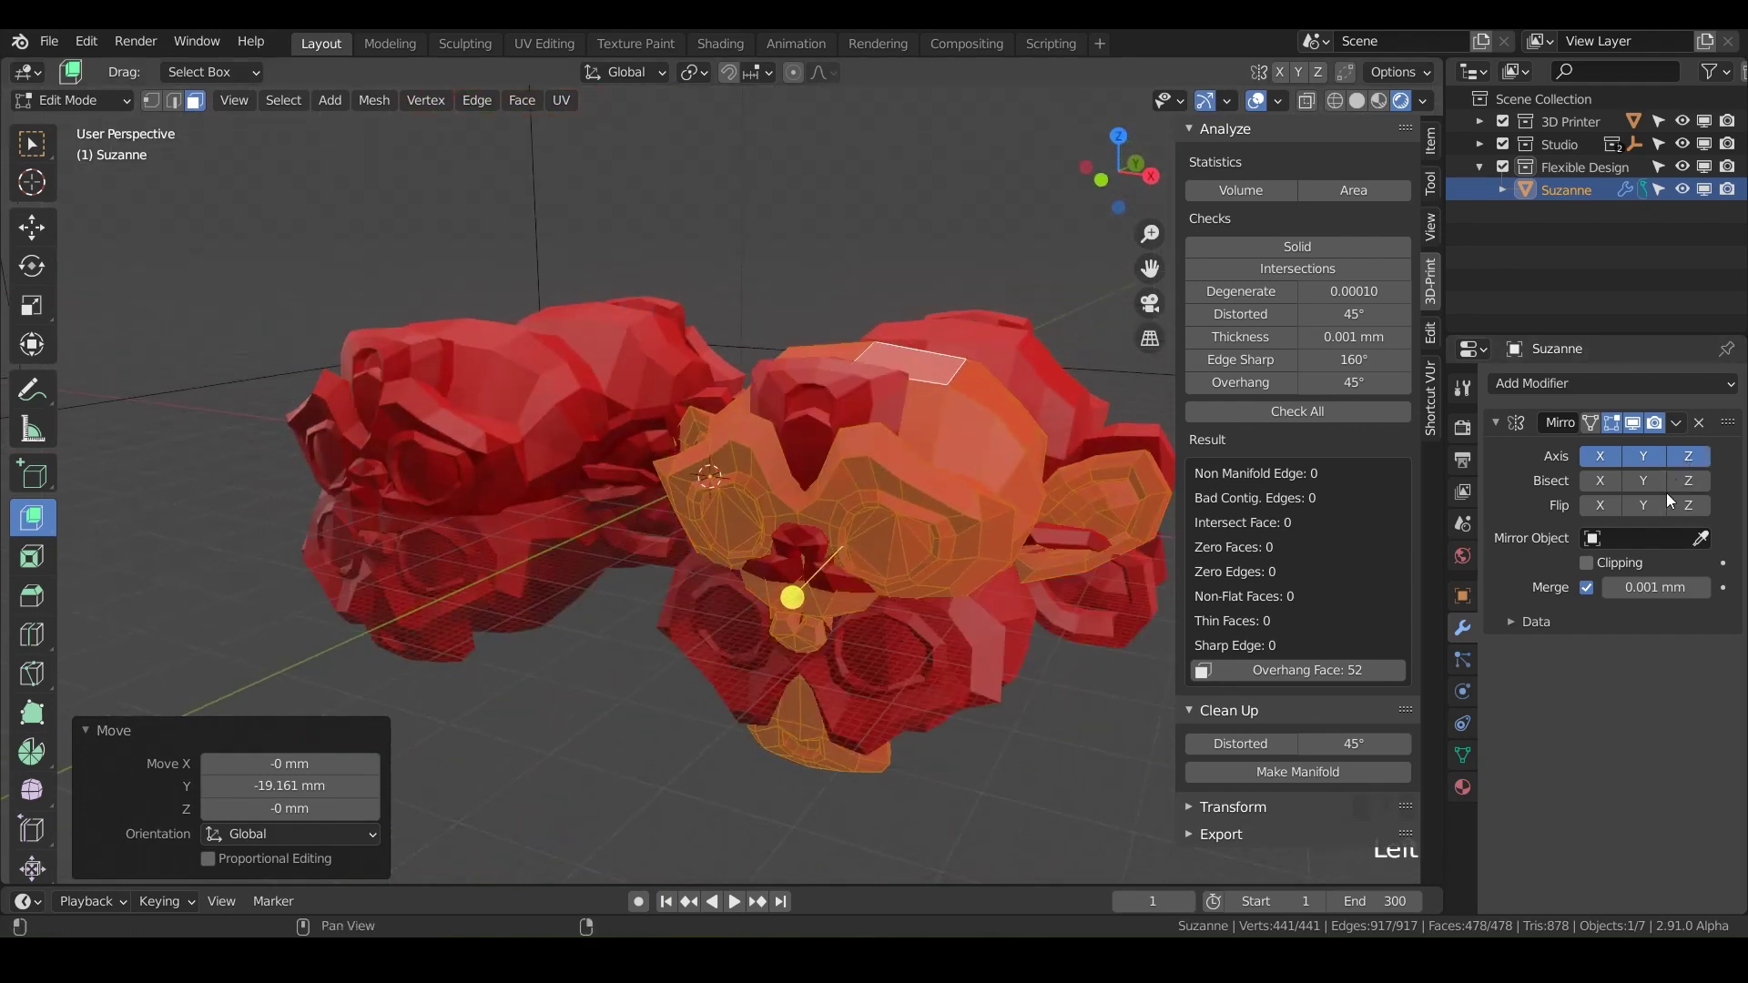
click(1599, 457)
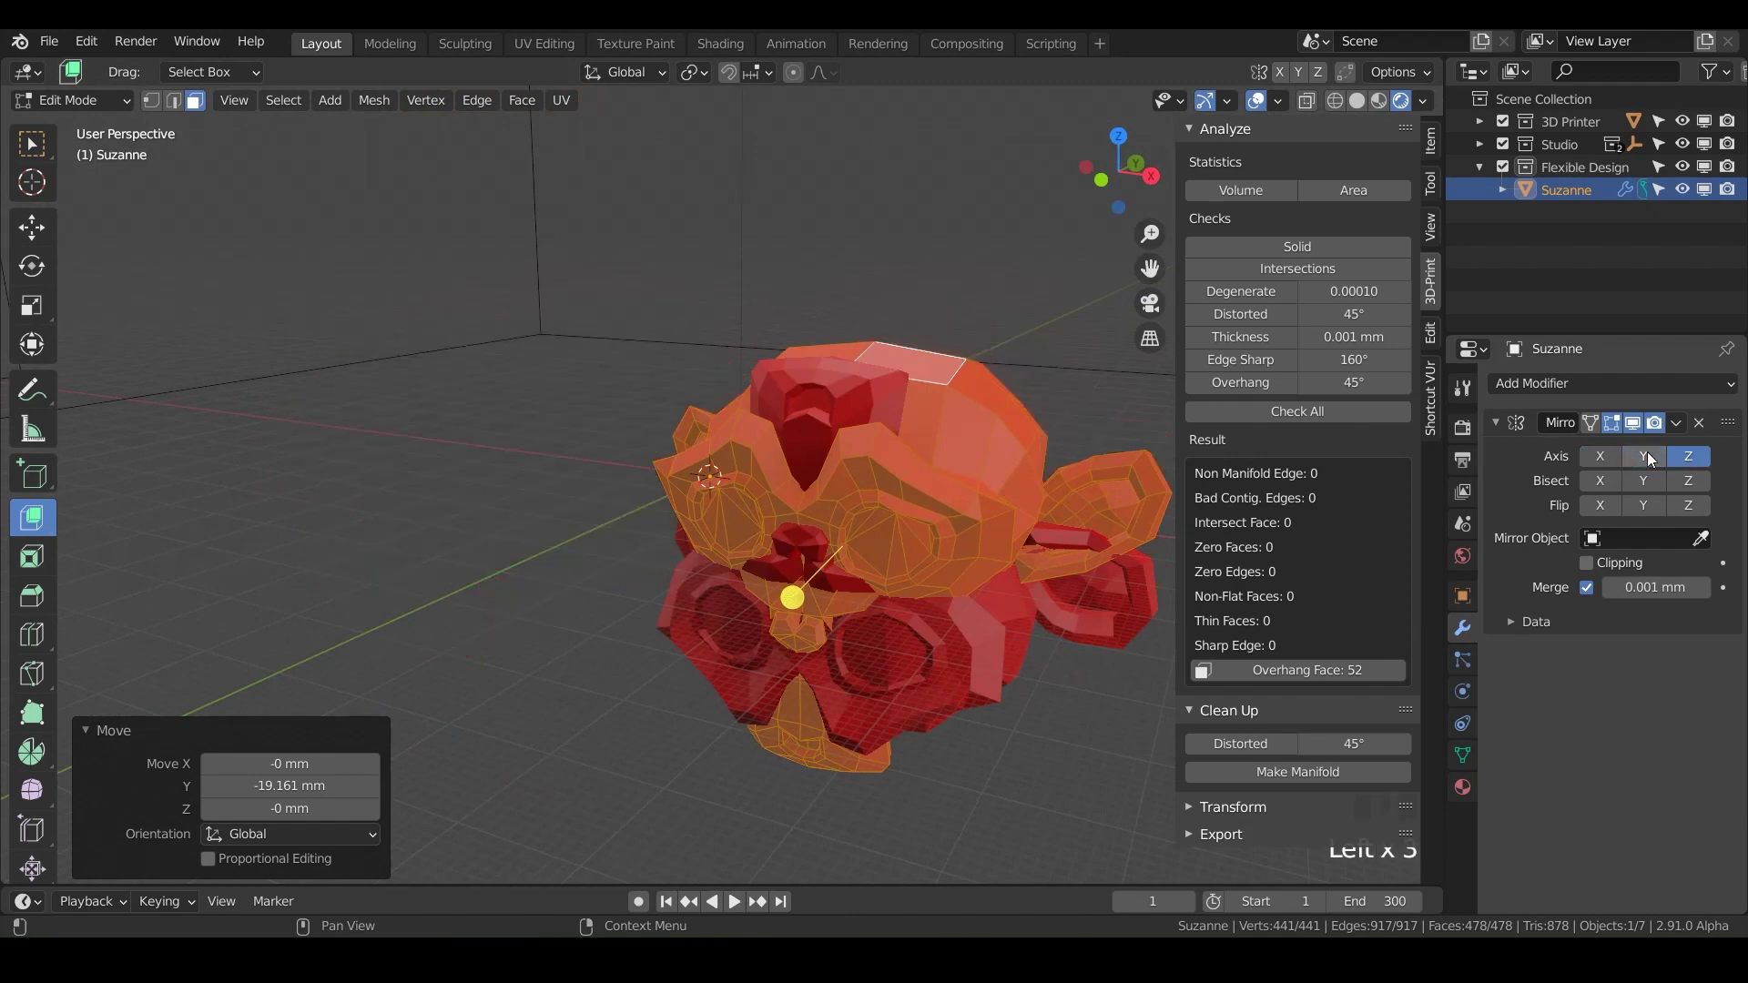
click(1649, 459)
click(1607, 459)
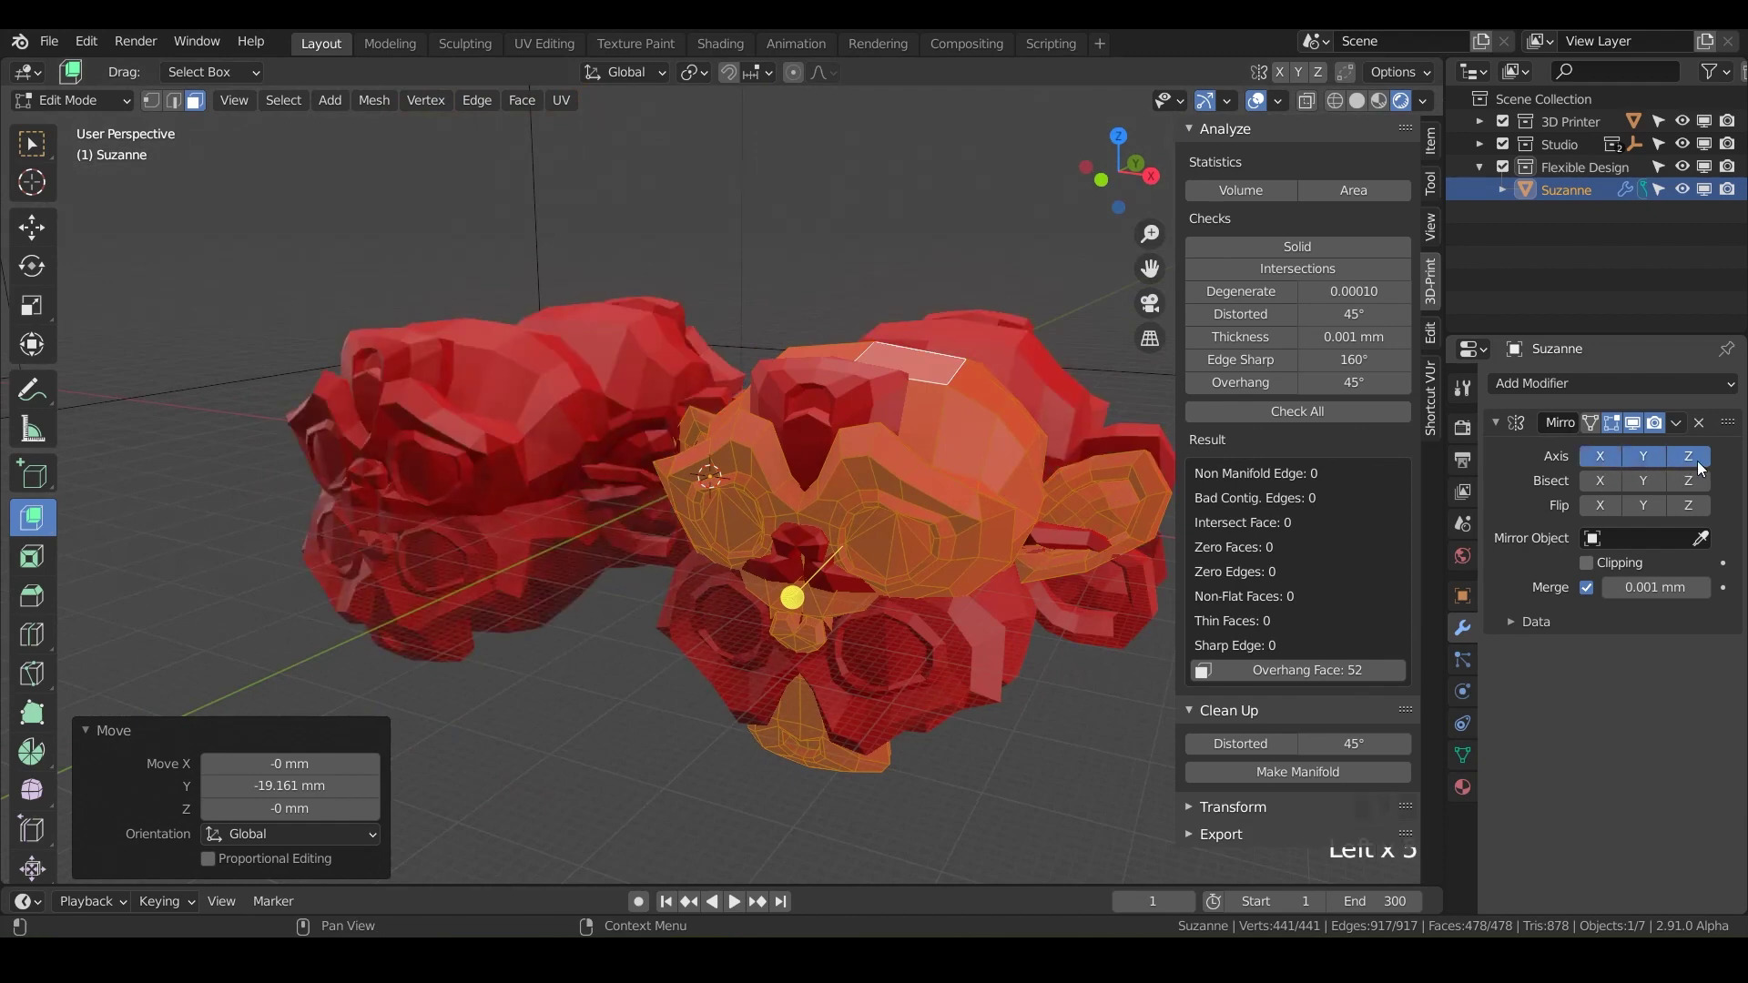
Raise the whole mesh about 23.9 mm along global Z and view all the mirrored heads from the front
key(g)
key(z)
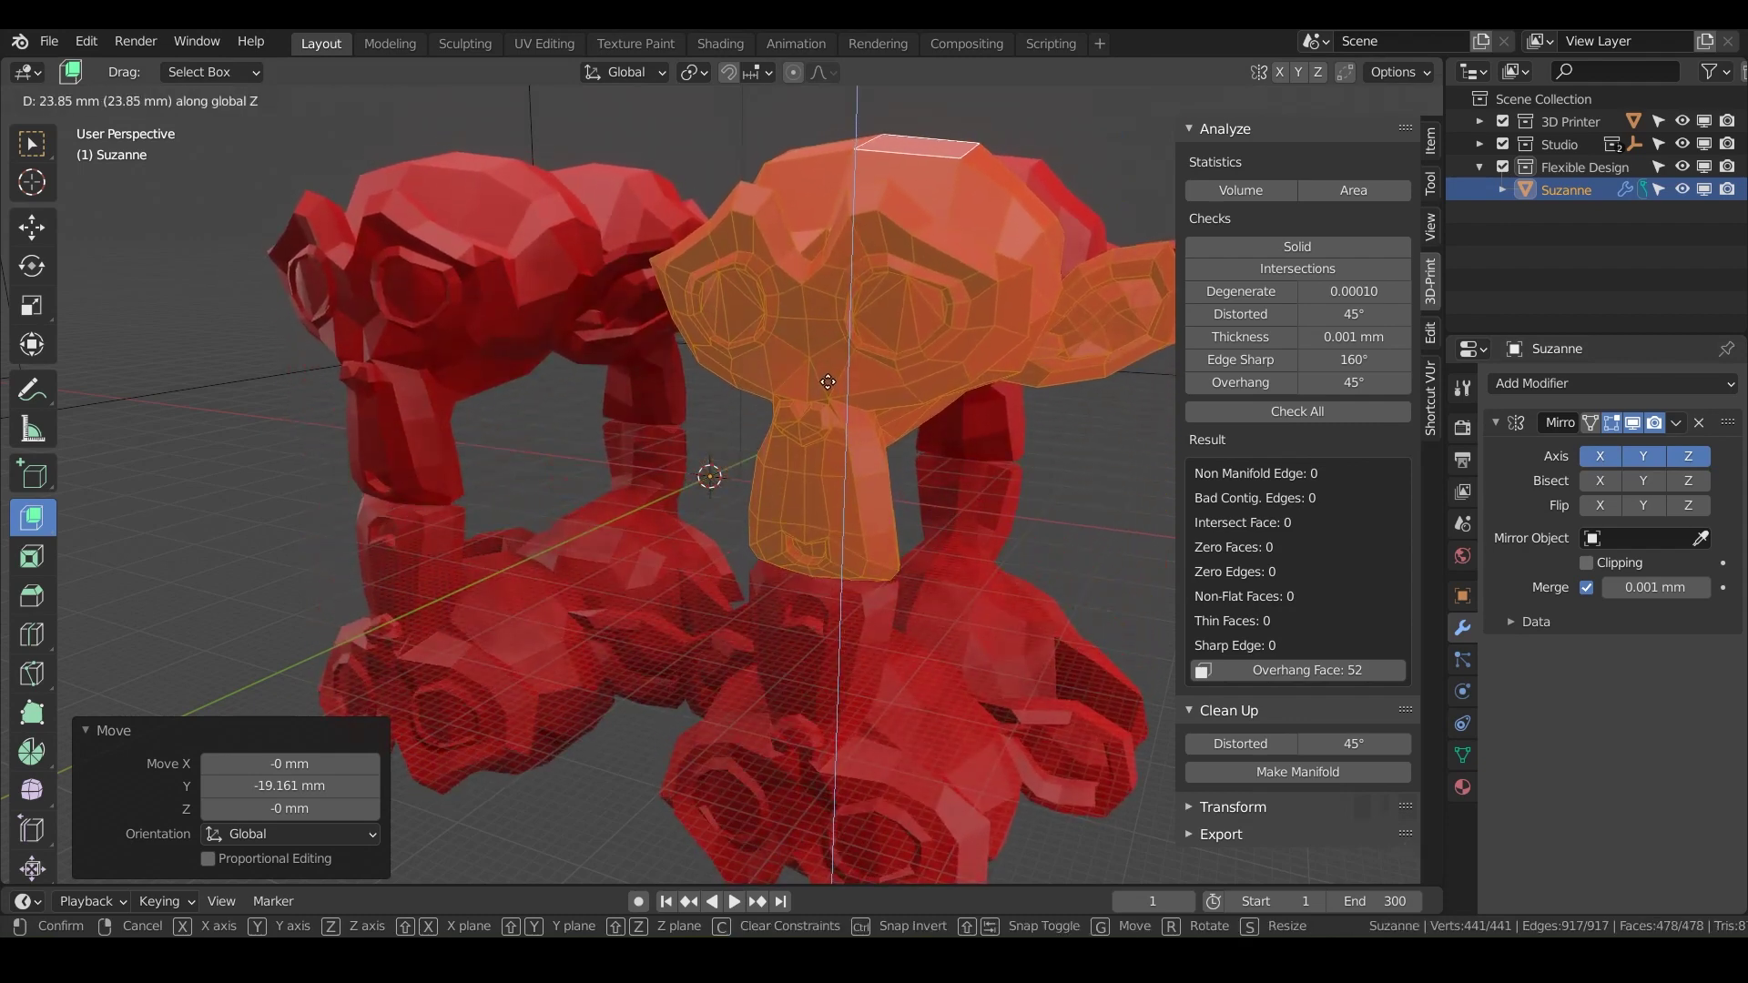
click(827, 382)
middle_drag(743, 568, 758, 461)
middle_drag(845, 524, 771, 427)
scroll(727, 458, down, 2)
scroll(783, 455, down, 2)
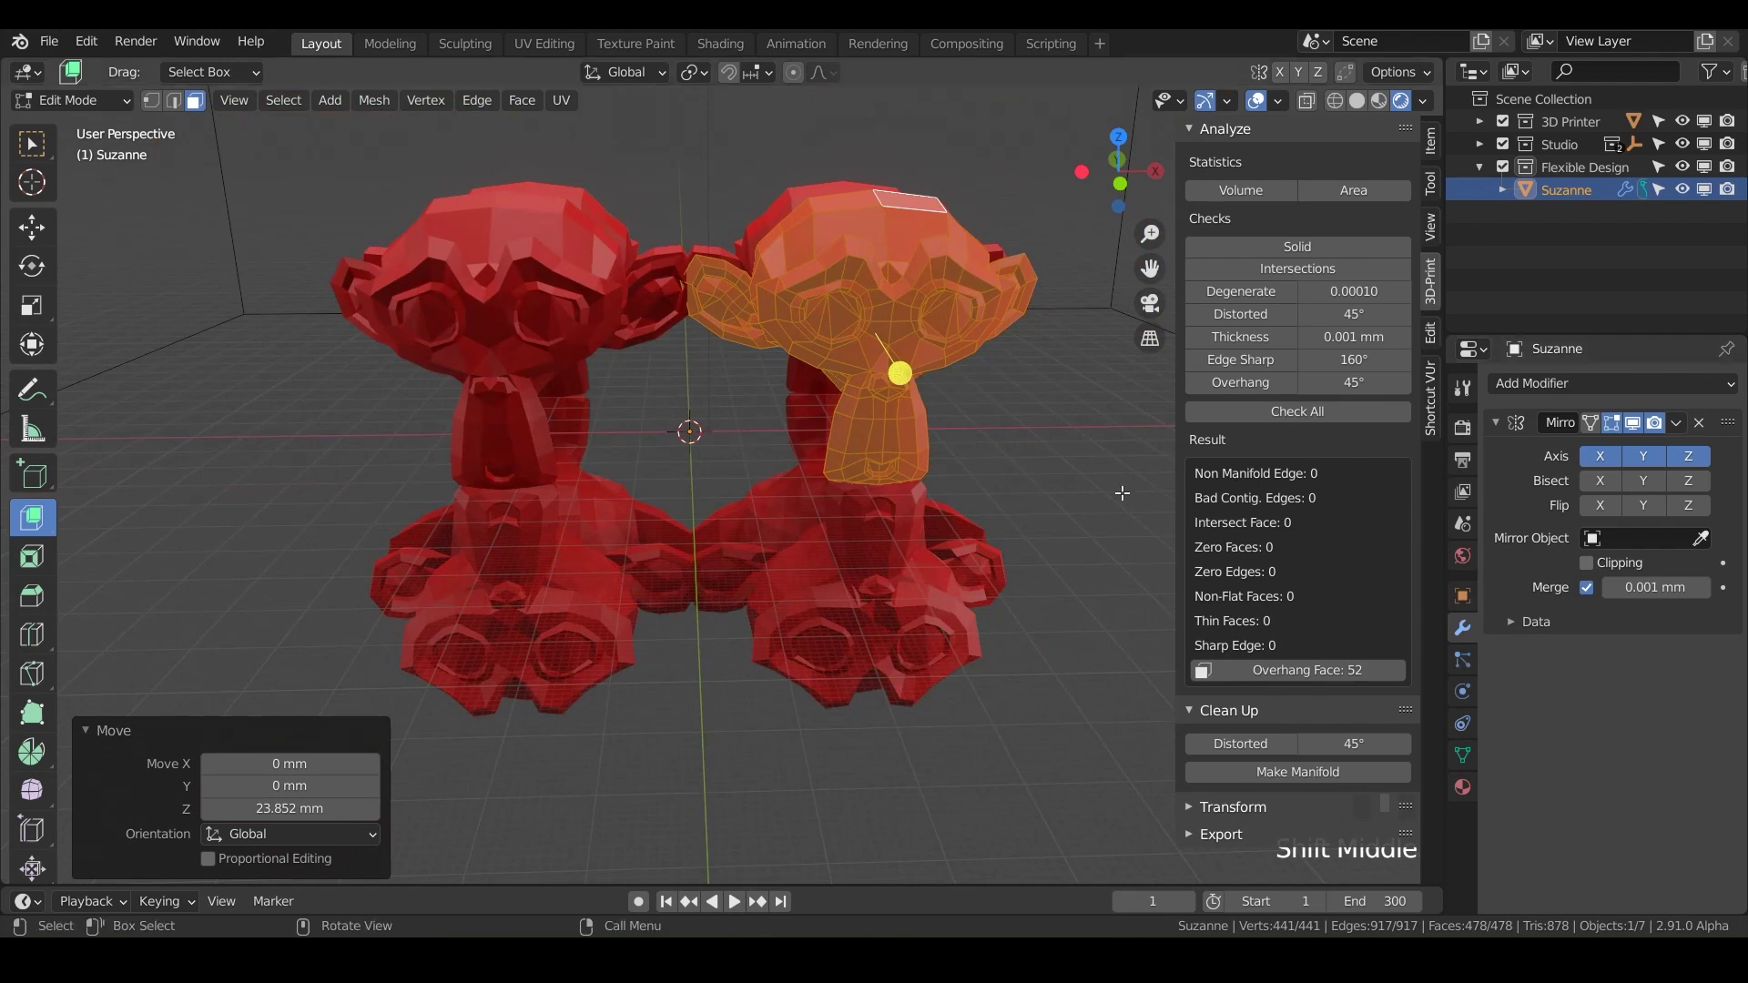
Show the Mirror modifier's result on the edit cage and turn on X-ray display
click(1590, 424)
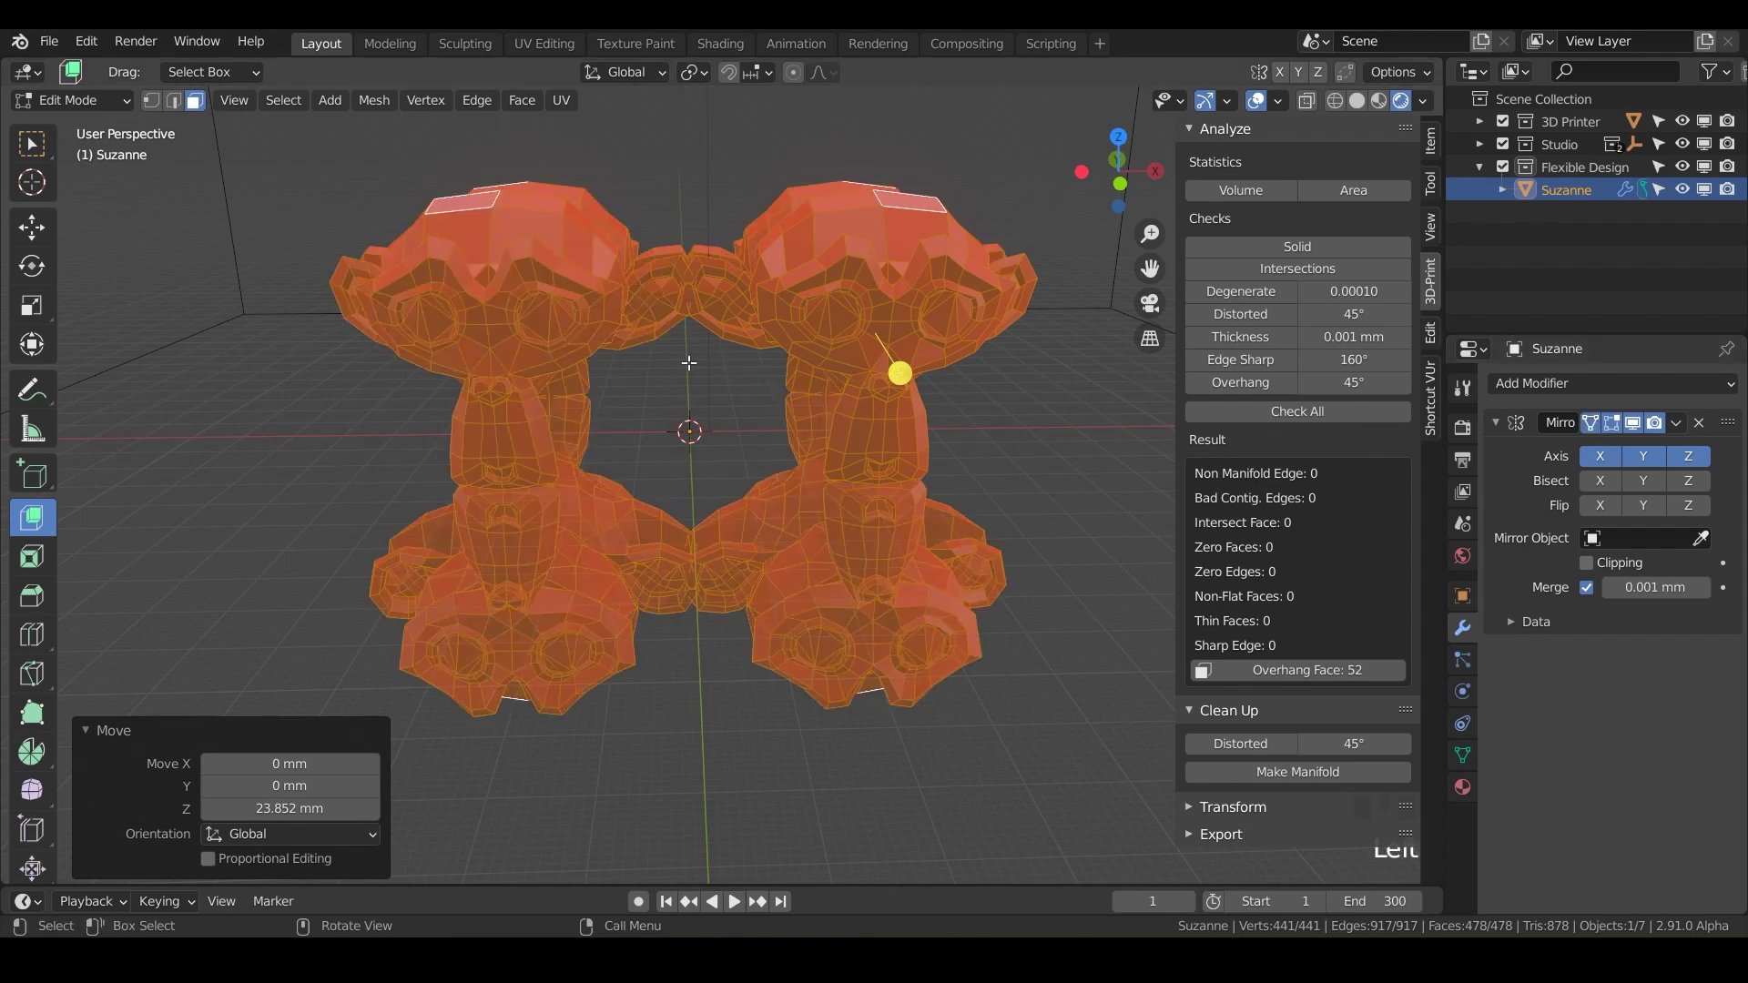
click(1265, 155)
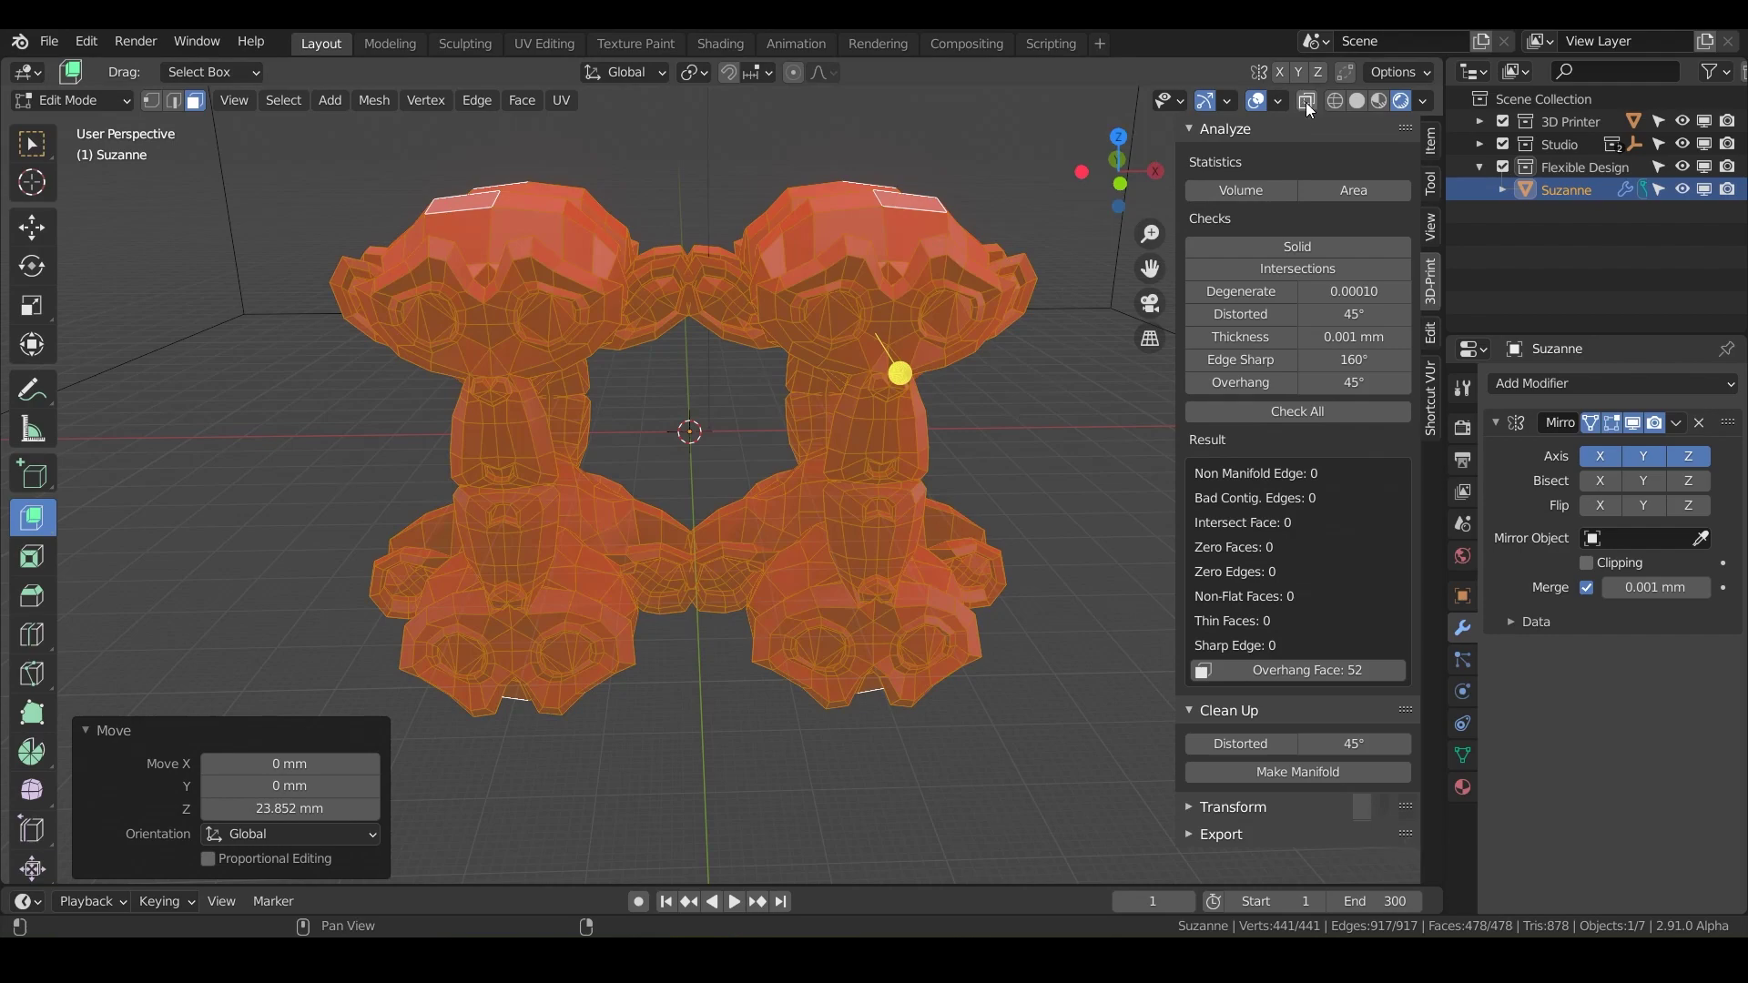
click(1306, 101)
Examine where the upper and lower mirrored heads meet at the chins, from the right side and in perspective
middle_drag(662, 592, 673, 520)
scroll(658, 581, up, 2)
scroll(820, 585, up, 2)
key(KP_3)
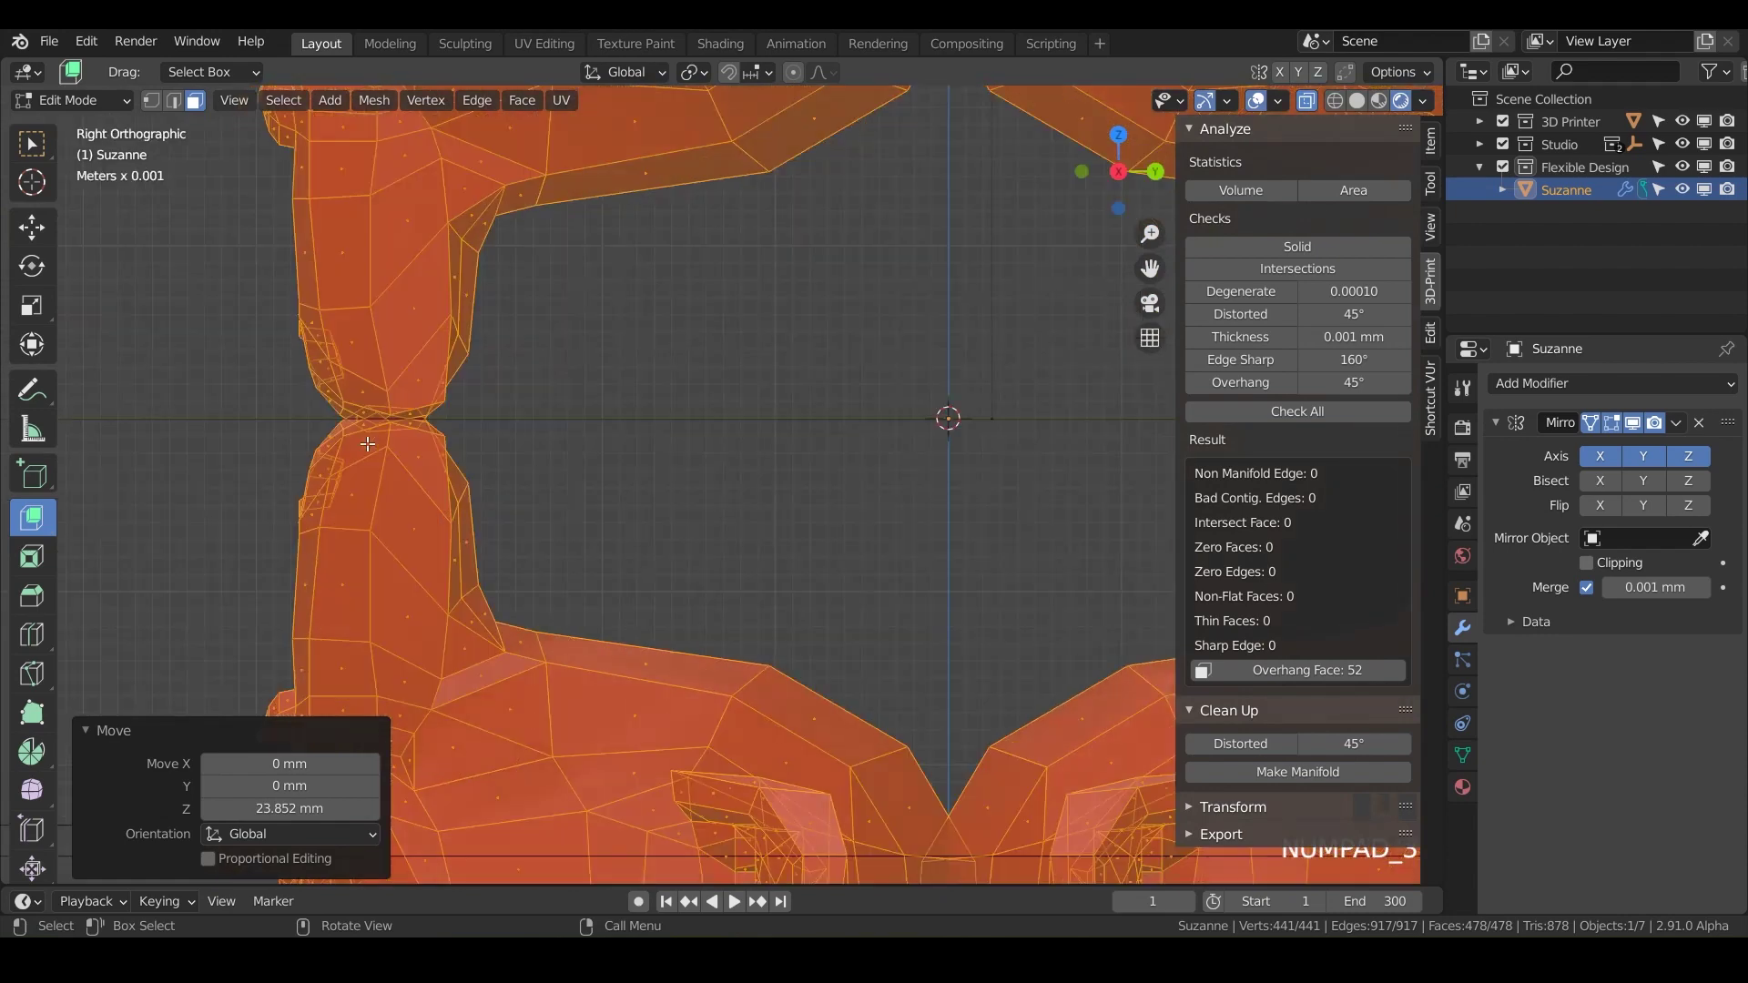
scroll(386, 421, up, 3)
shift+middle_drag(386, 422, 398, 397)
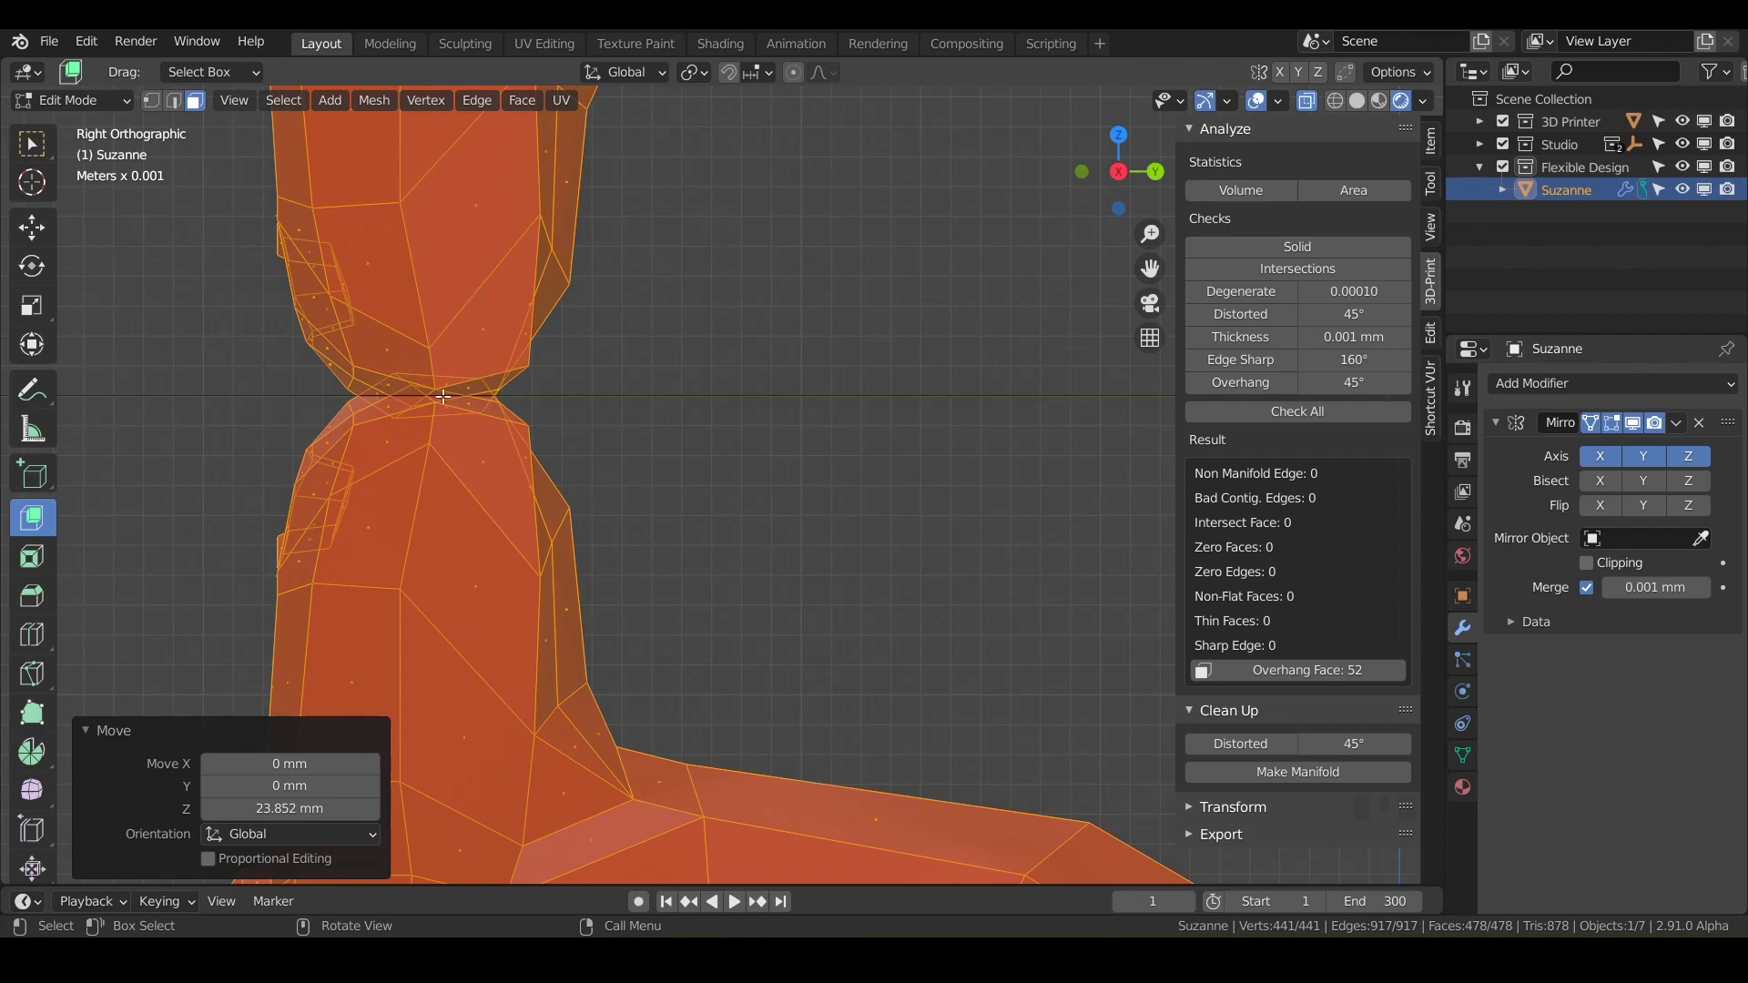
alt+shift+scroll(691, 530, down, 6)
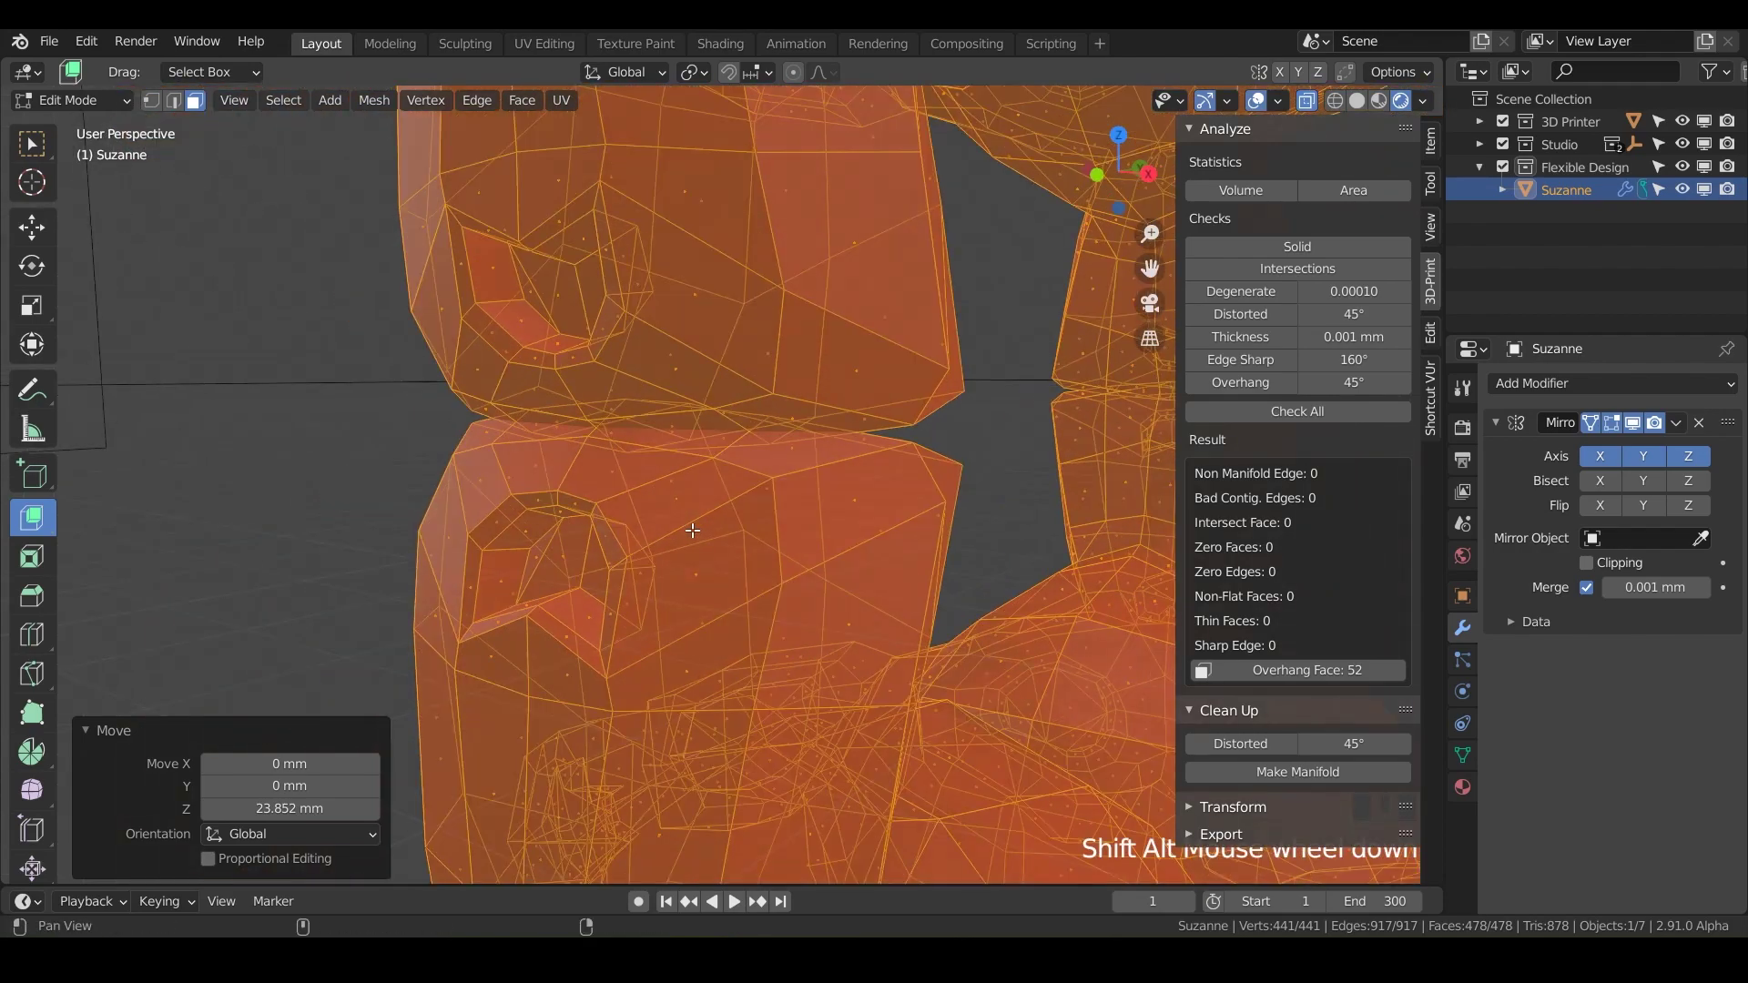
shift+middle_drag(691, 530, 488, 265)
scroll(619, 491, down, 3)
scroll(489, 265, down, 3)
shift+middle_drag(801, 546, 635, 537)
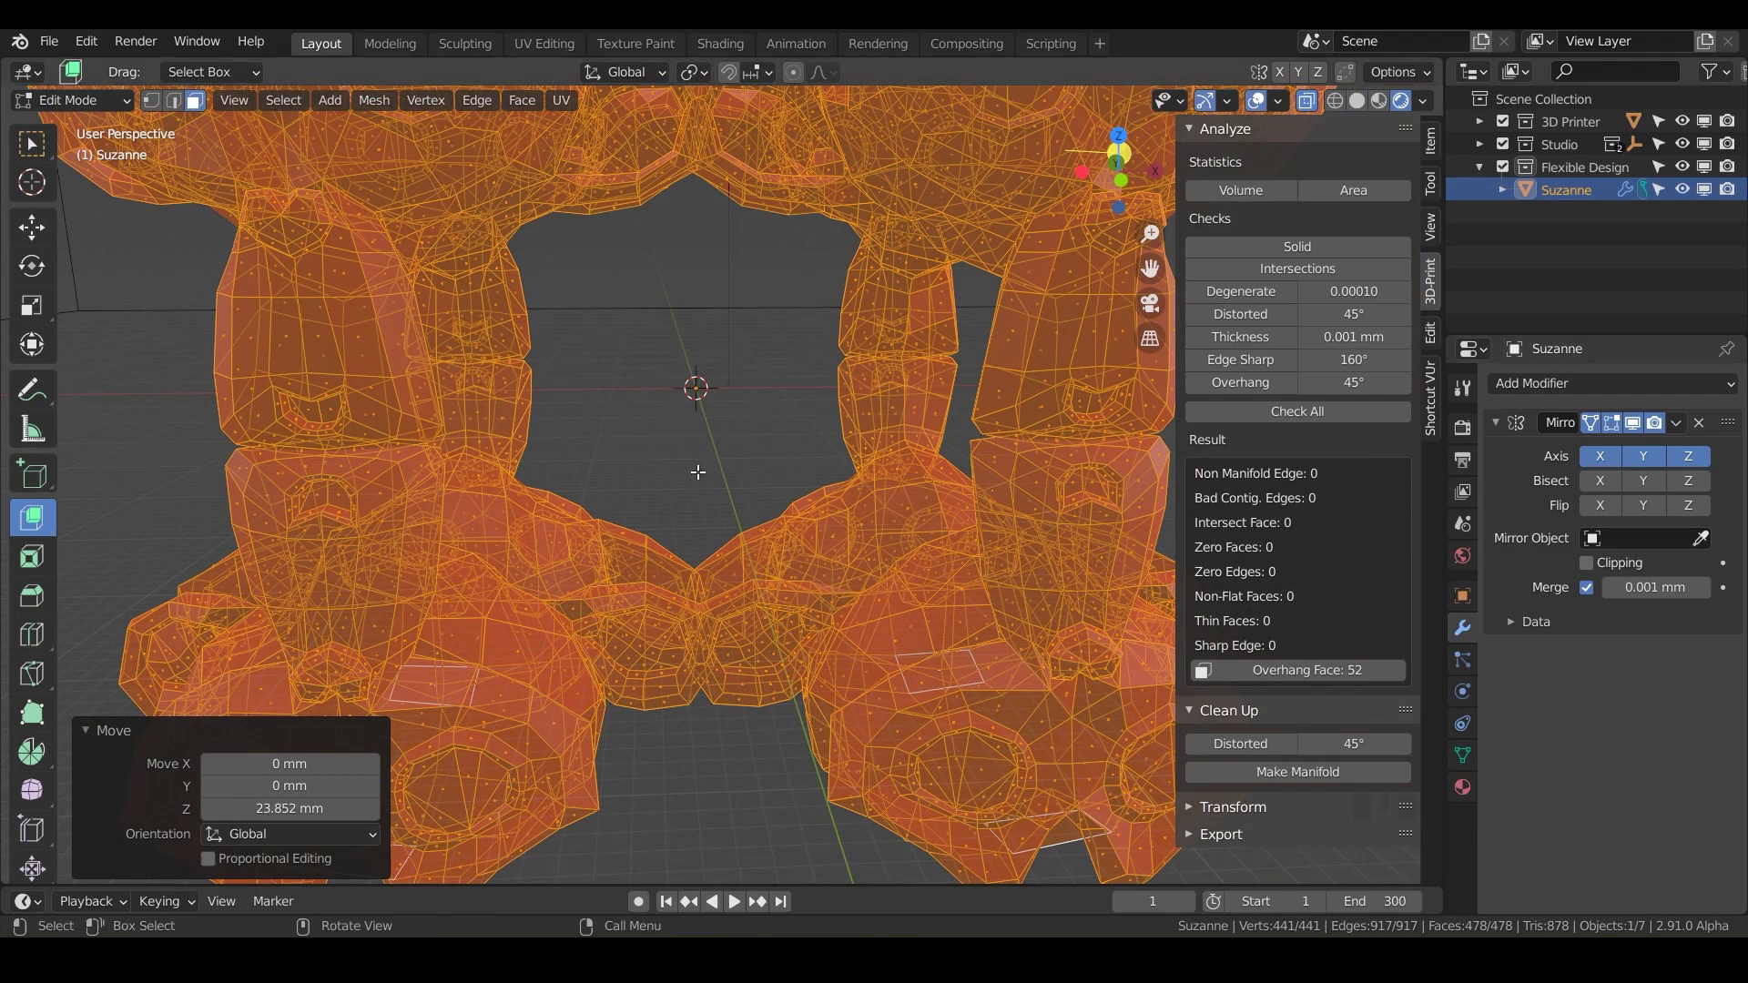
shift+middle_drag(708, 427, 765, 428)
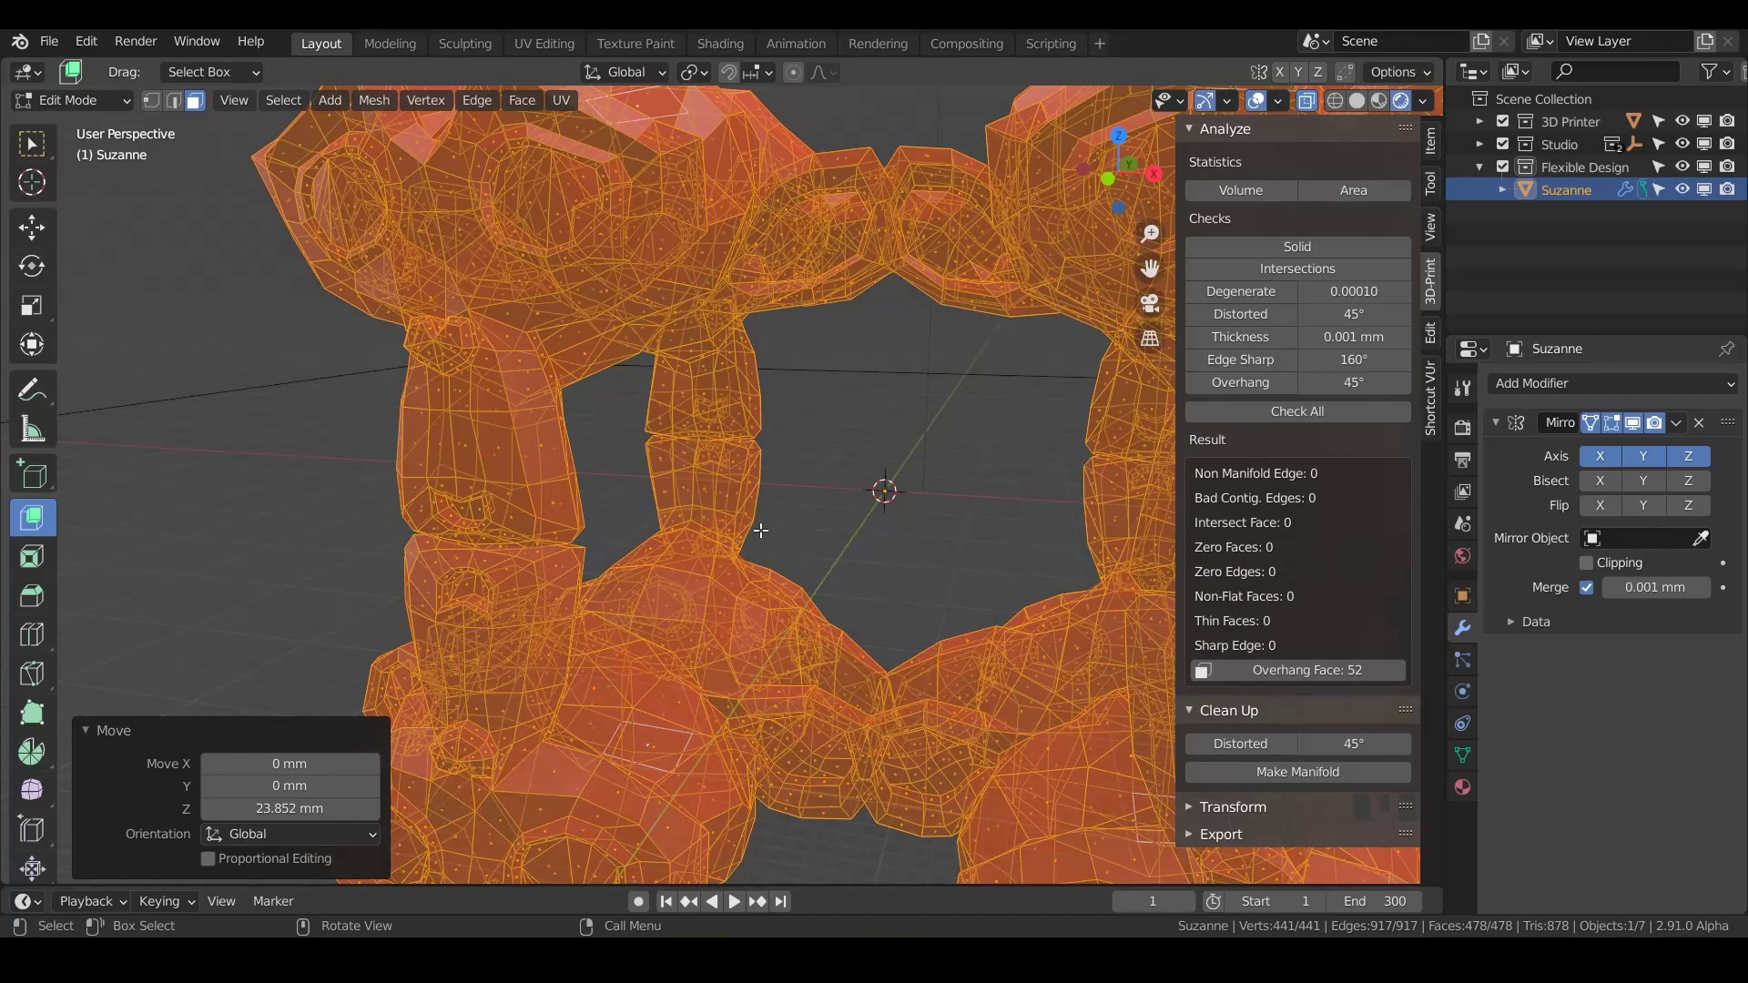
Enable Bisect on X in the Mirror modifier and view the joined ears closely from the front
click(1598, 482)
middle_drag(1019, 401, 987, 532)
key(KP_1)
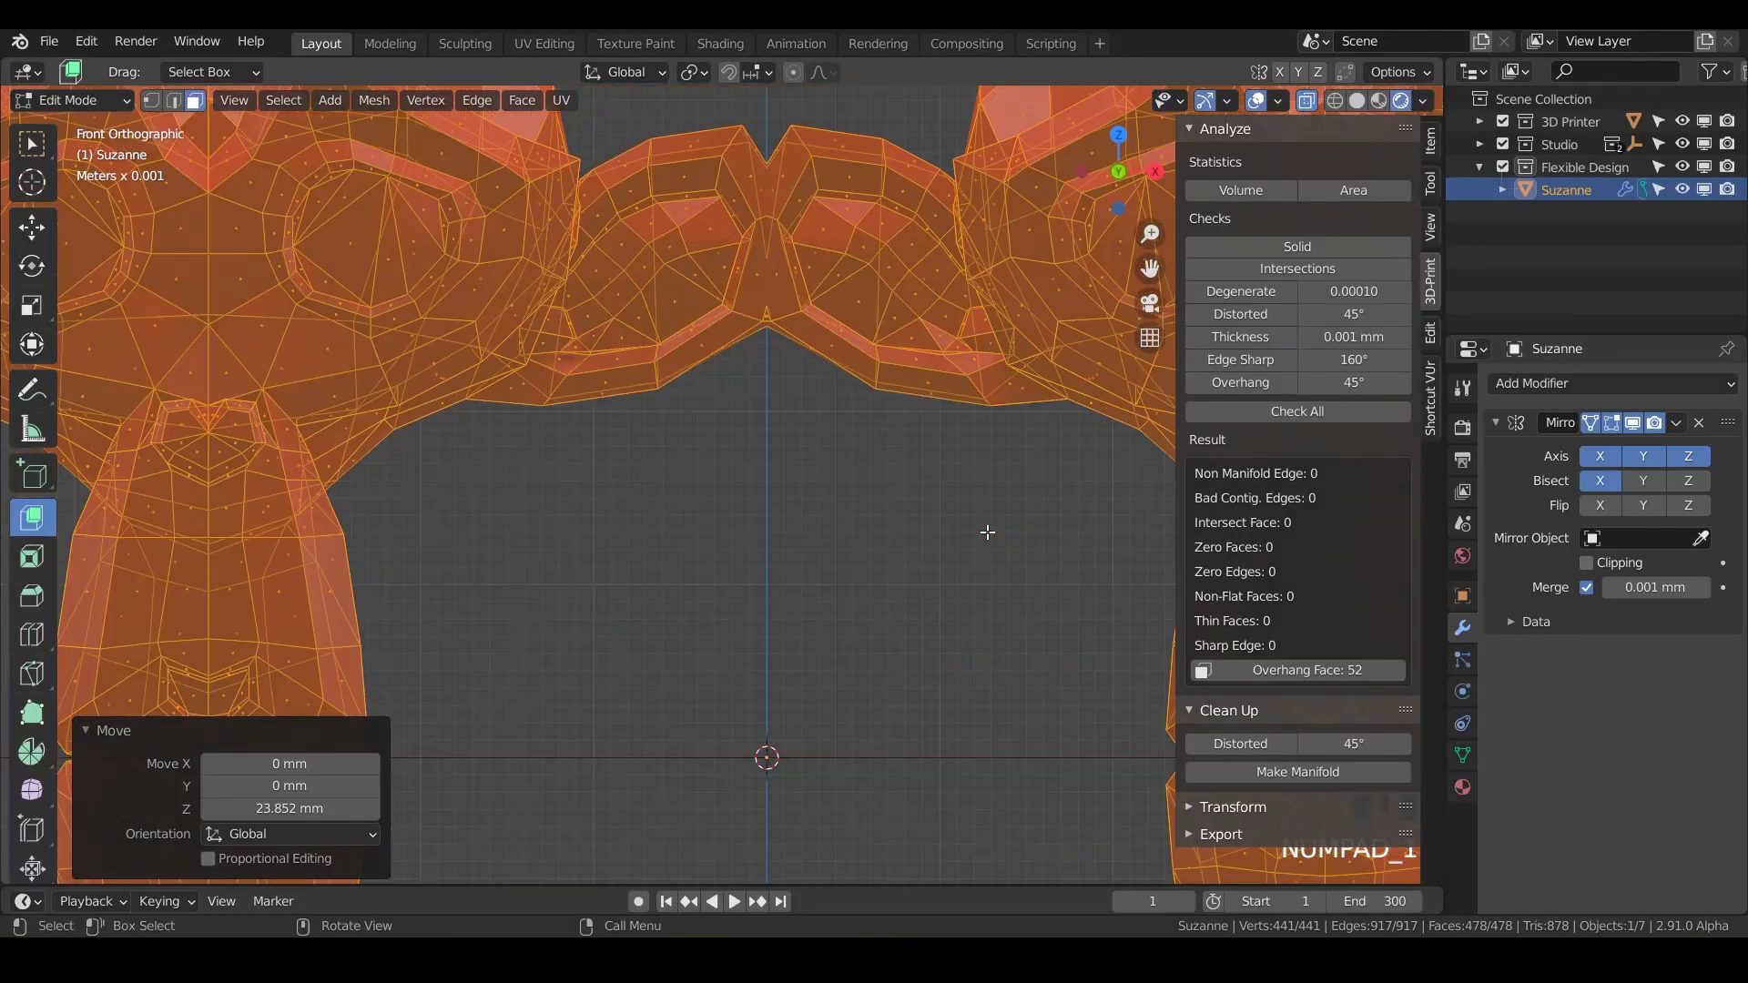
scroll(803, 212, up, 3)
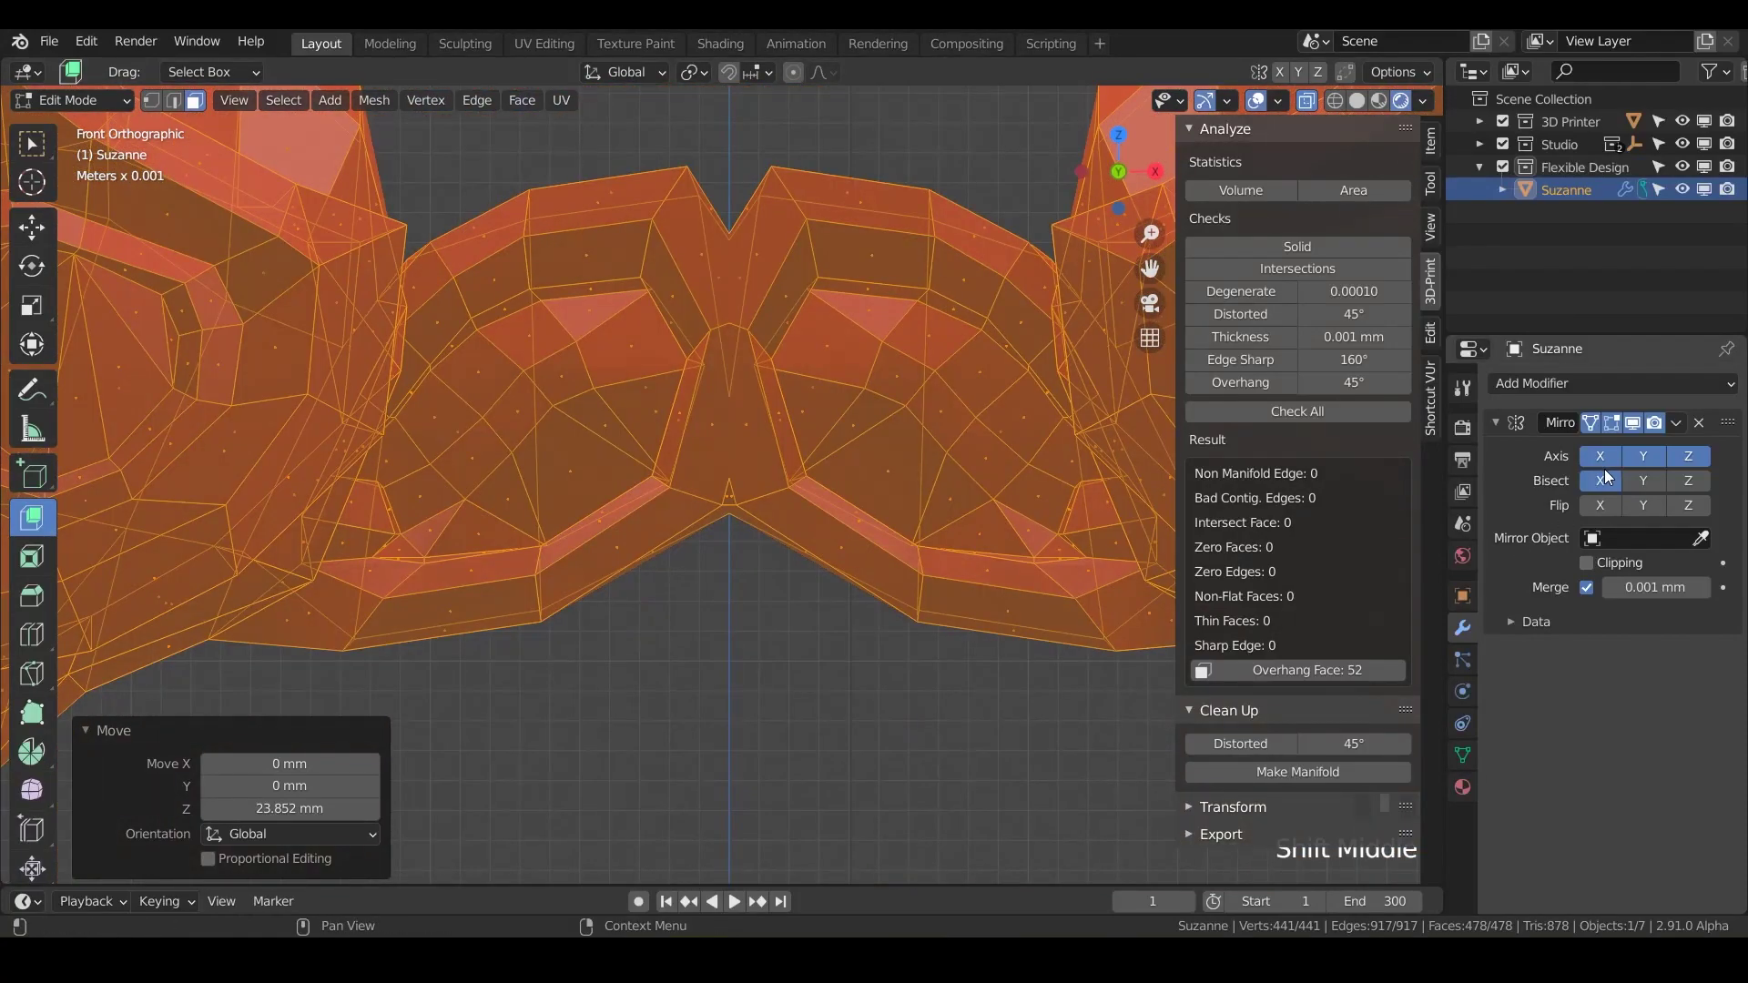
Compare the ear junction with the X bisect off and on, leaving it enabled
click(1599, 483)
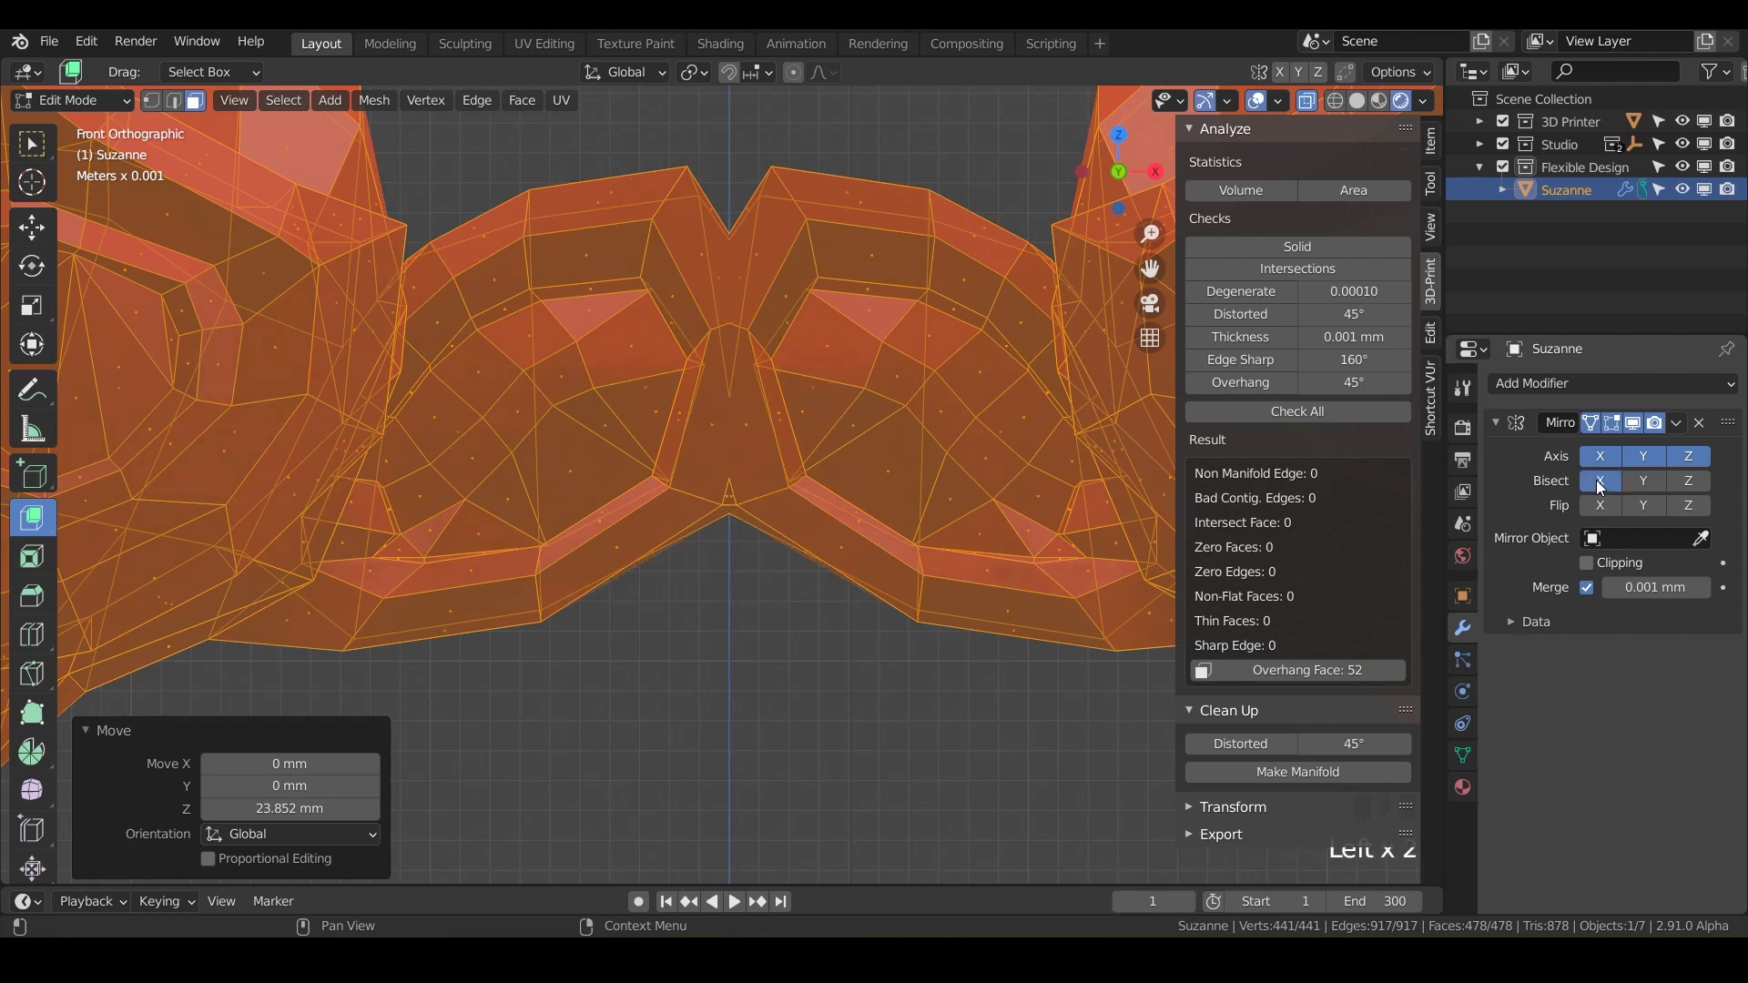
click(1599, 482)
click(1595, 491)
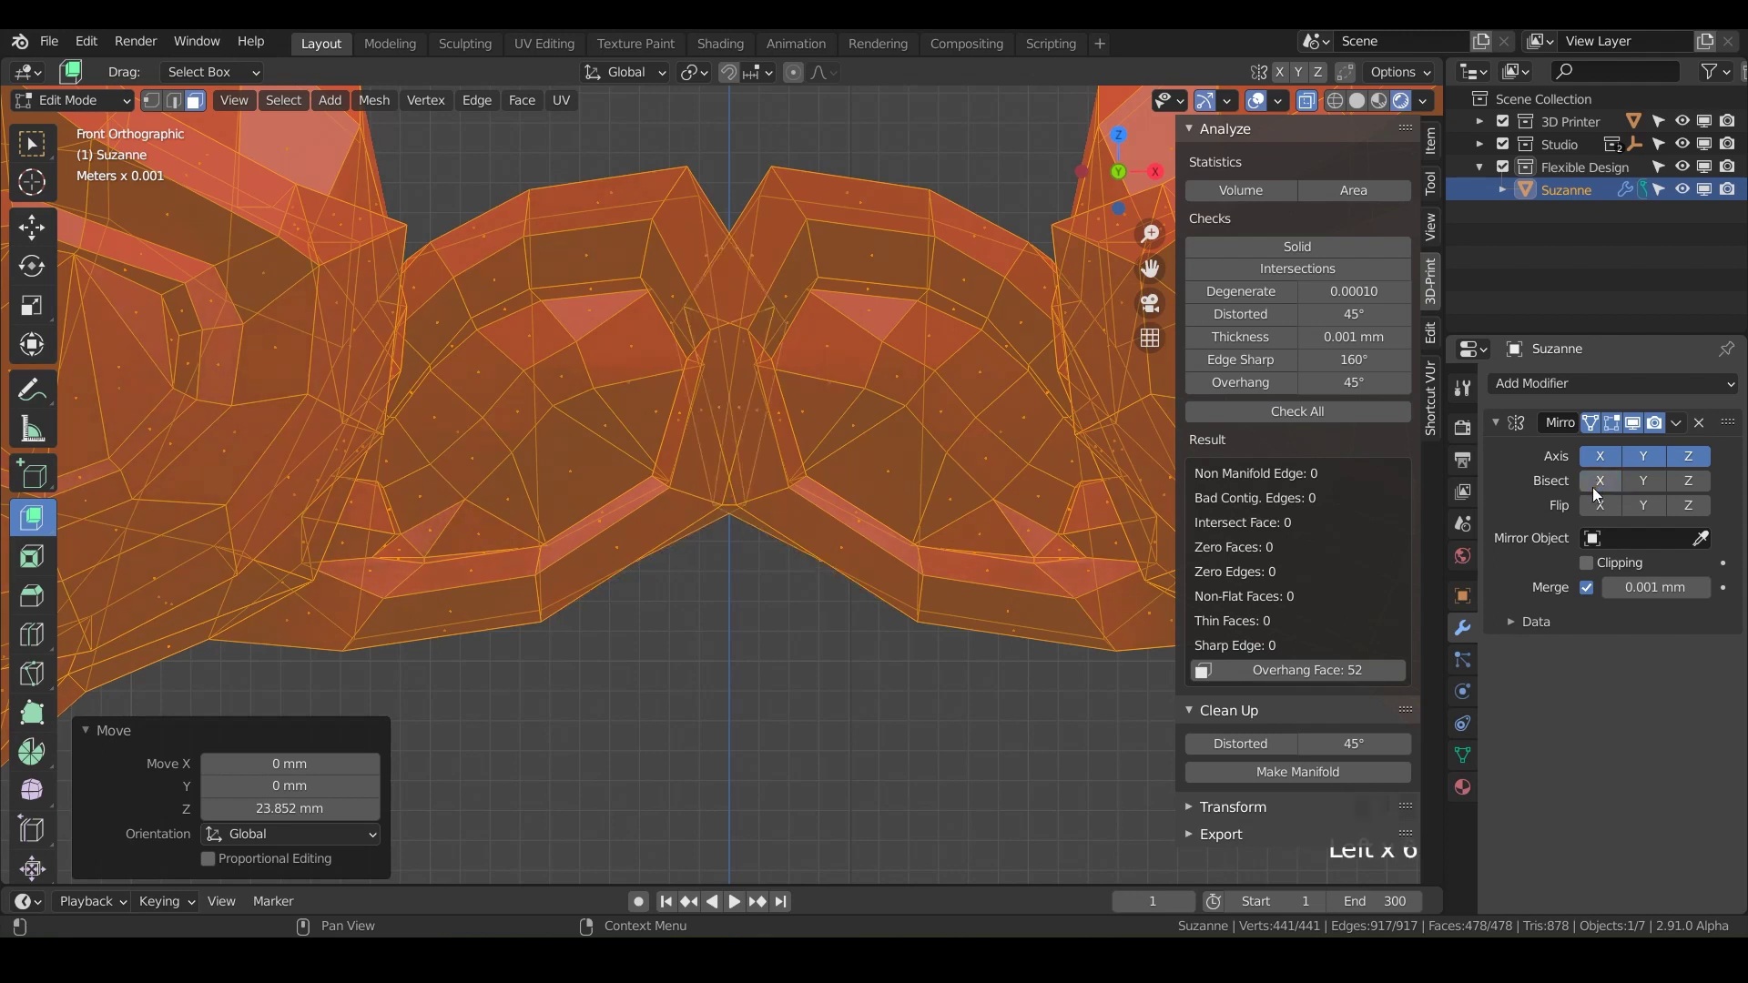
click(1601, 492)
click(1600, 491)
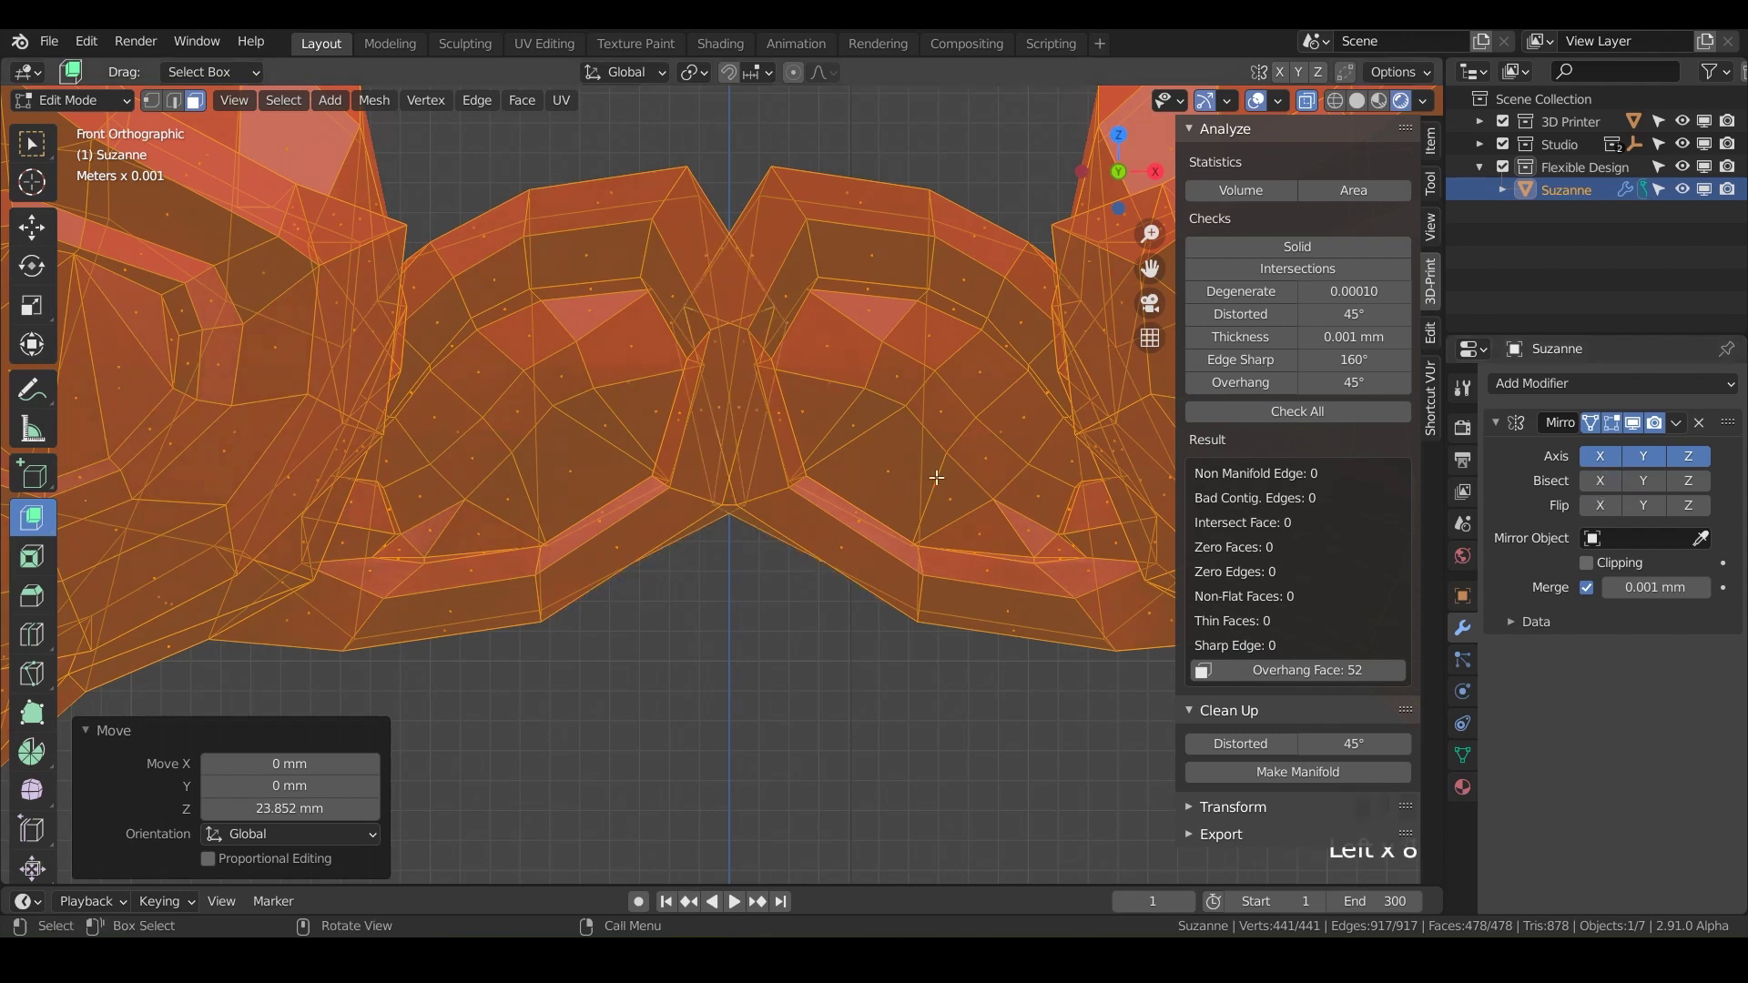
click(1600, 482)
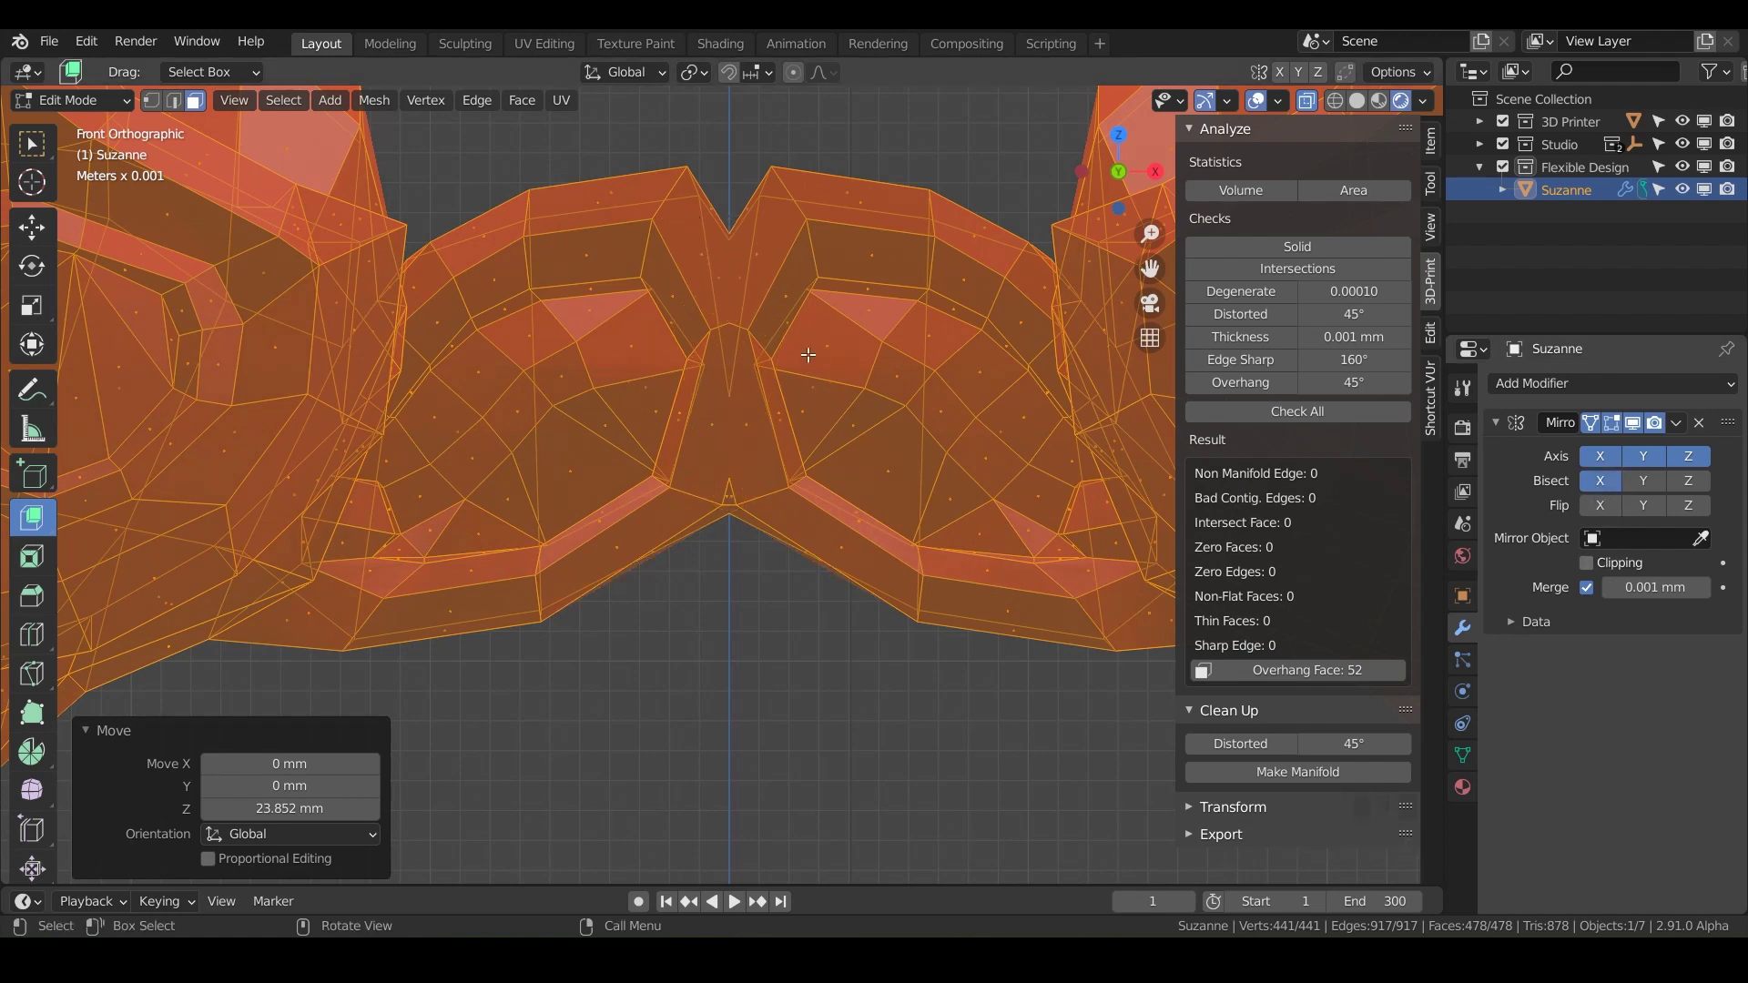
Enable Bisect on Y while viewing the backs of the heads from above, and examine what geometry is kept
middle_drag(1038, 542, 791, 598)
key(KP_7)
shift+middle_drag(629, 443, 737, 507)
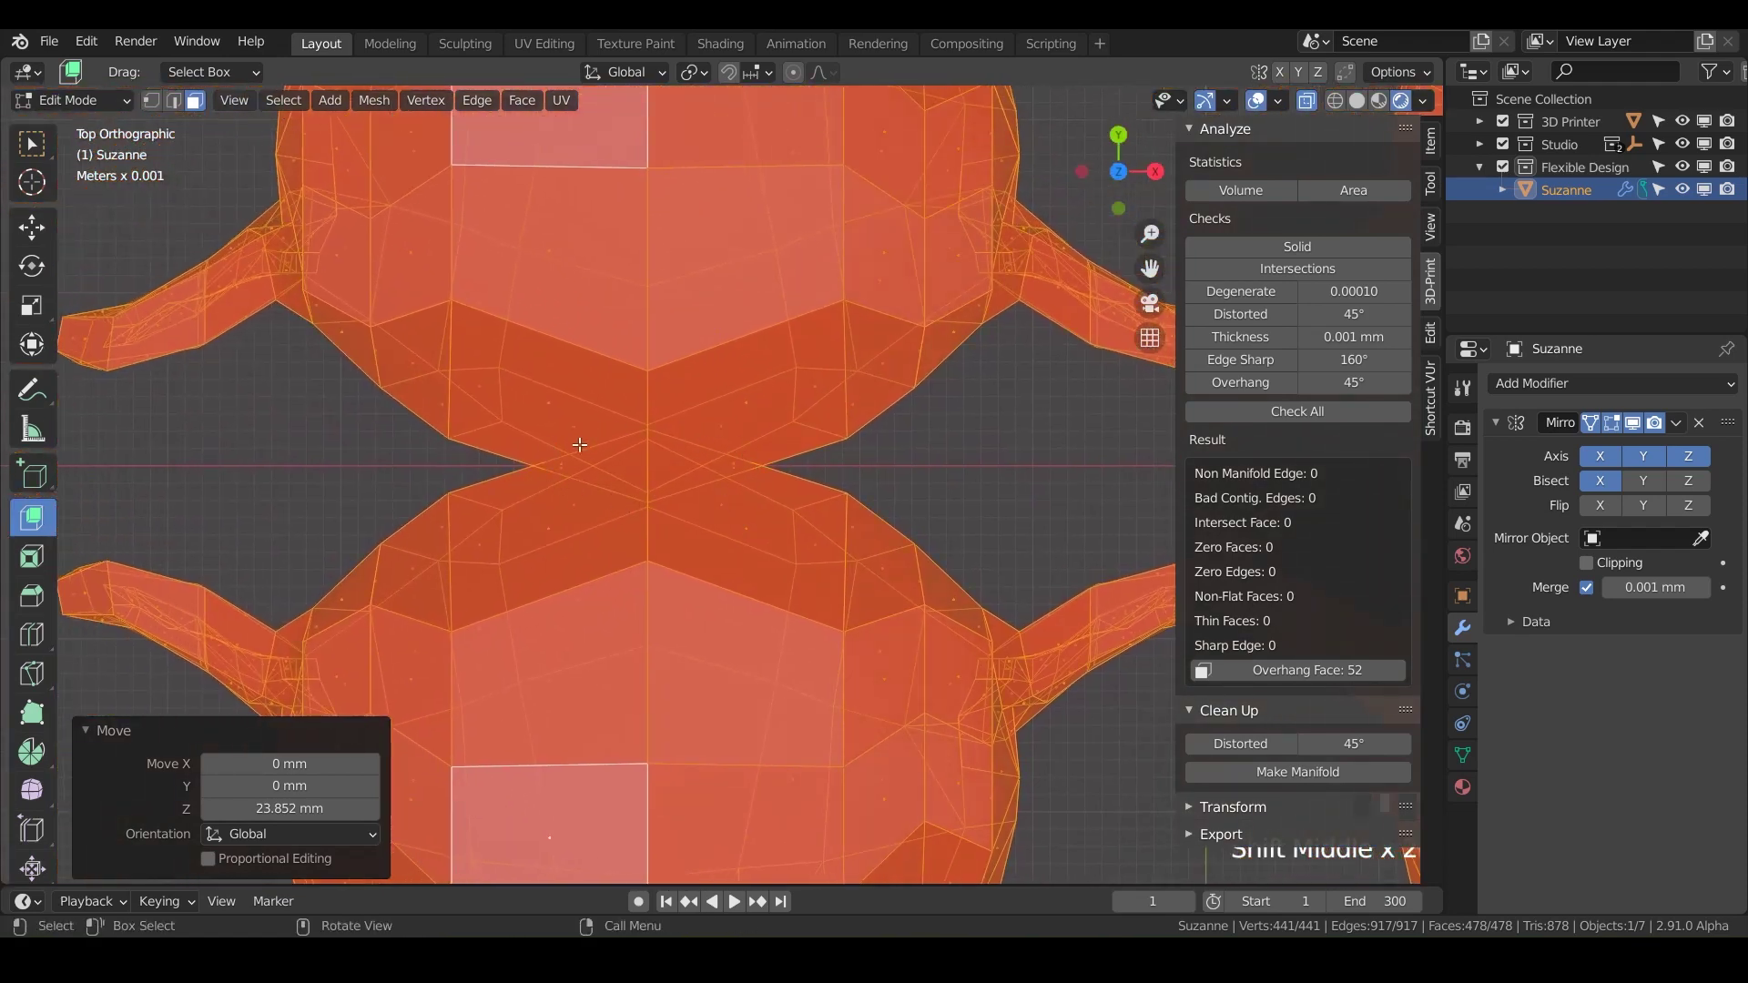
click(1643, 481)
scroll(711, 592, down, 5)
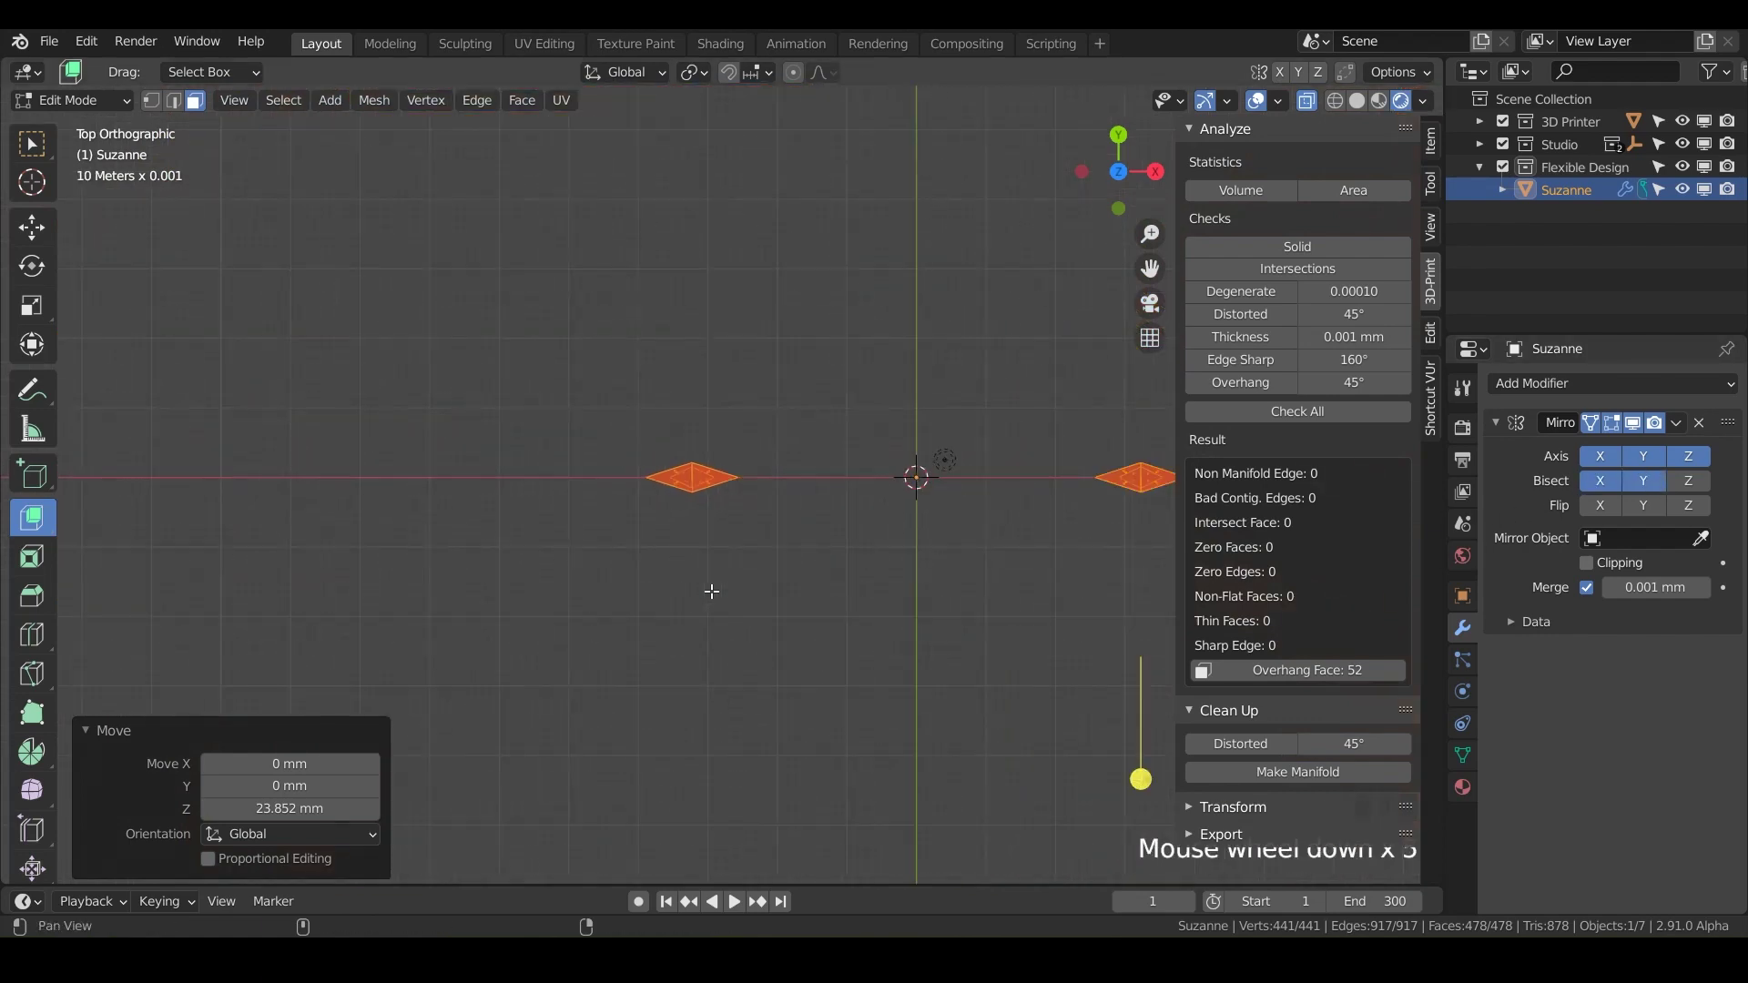
shift+middle_drag(712, 591, 728, 498)
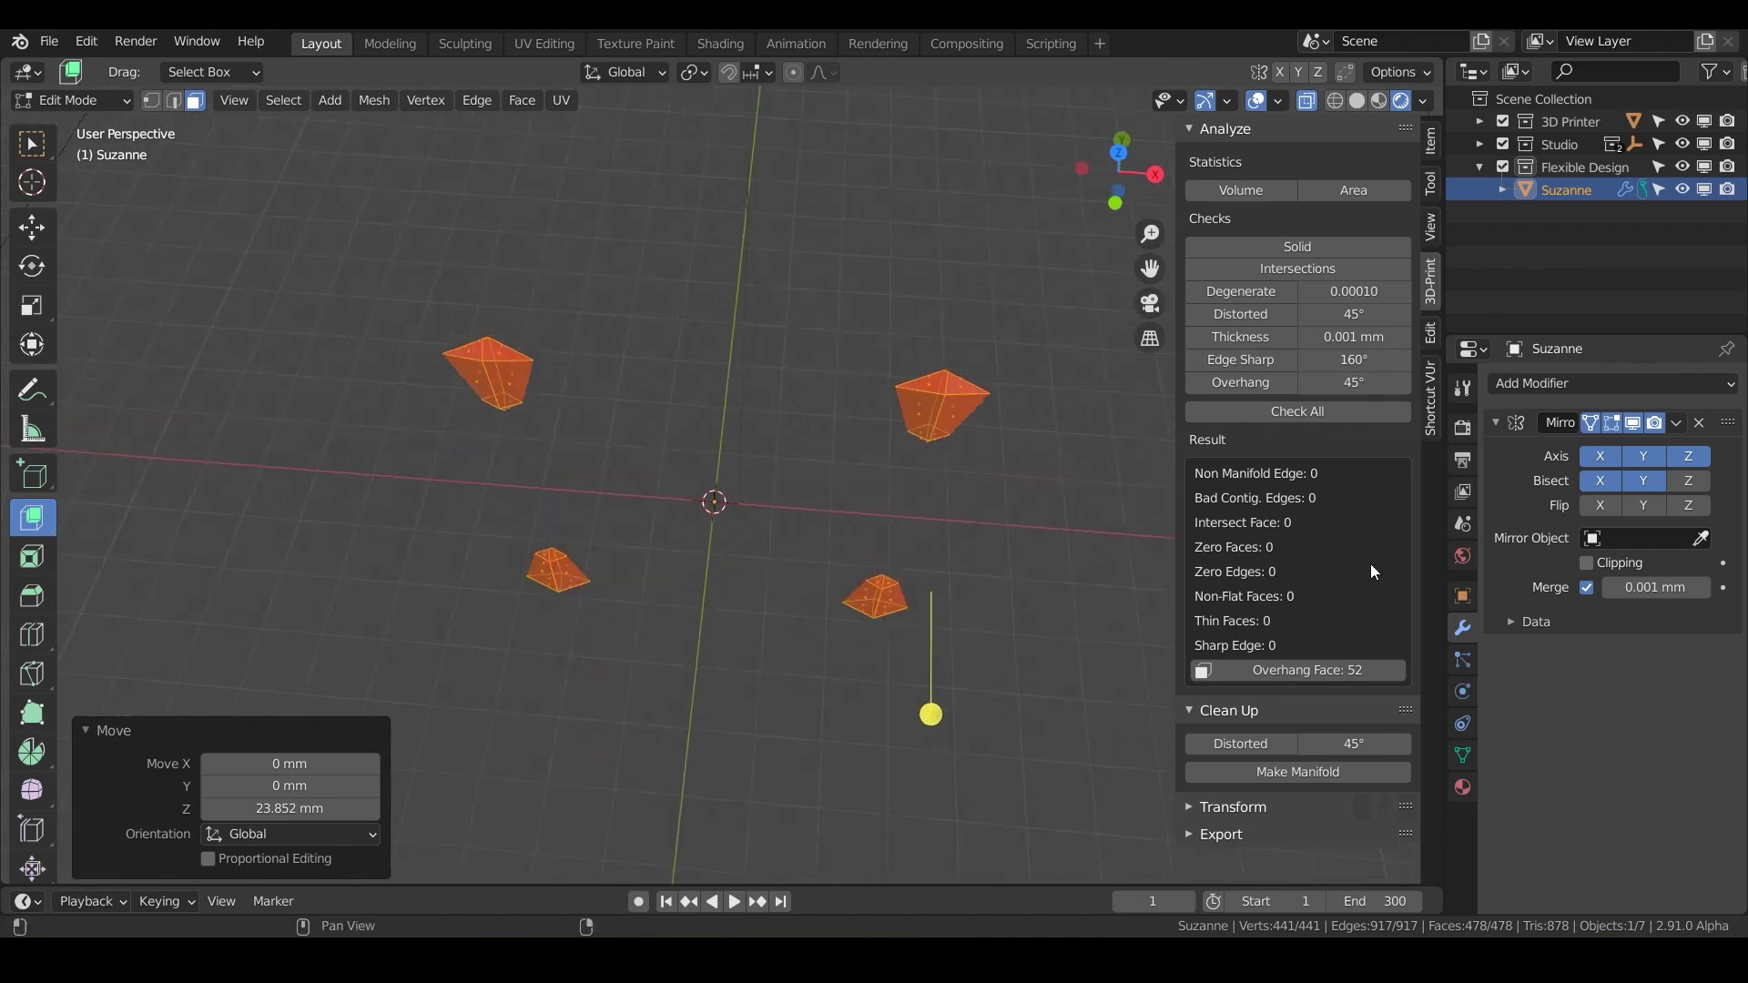
Enable Flip on Y to keep the opposite side of the bisect, and inspect the joined heads from above
click(1641, 508)
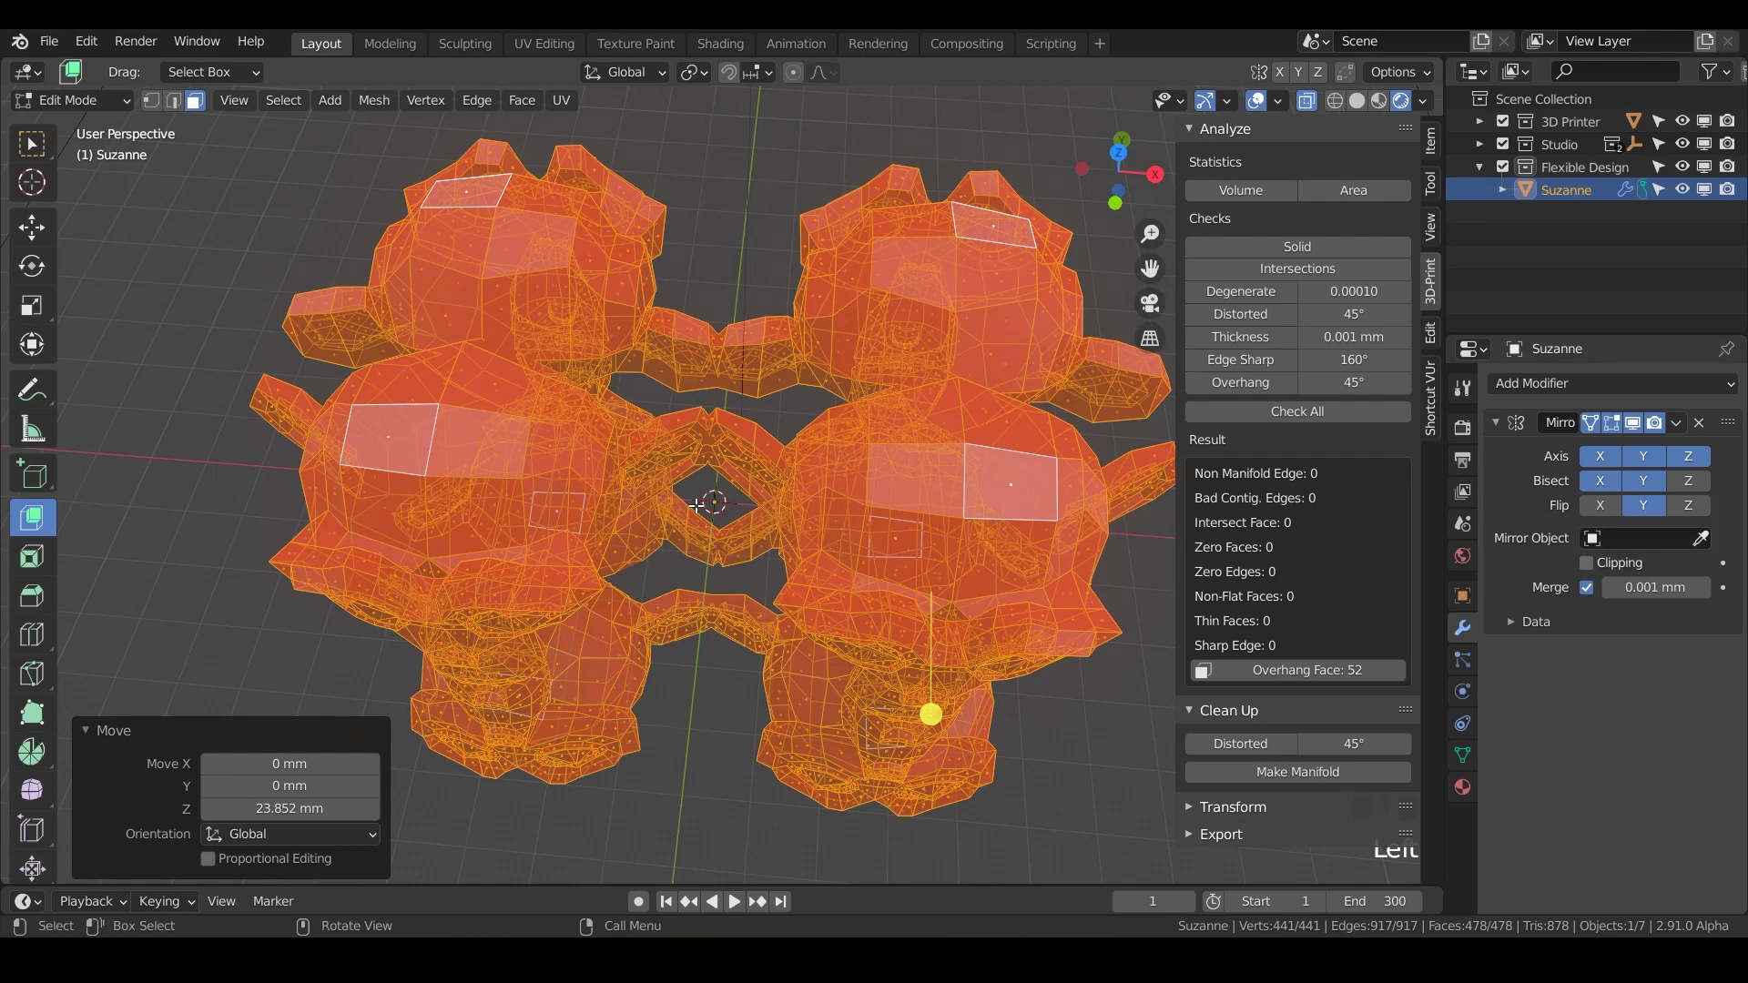
key(KP_7)
scroll(454, 366, up, 3)
shift+middle_drag(569, 400, 849, 496)
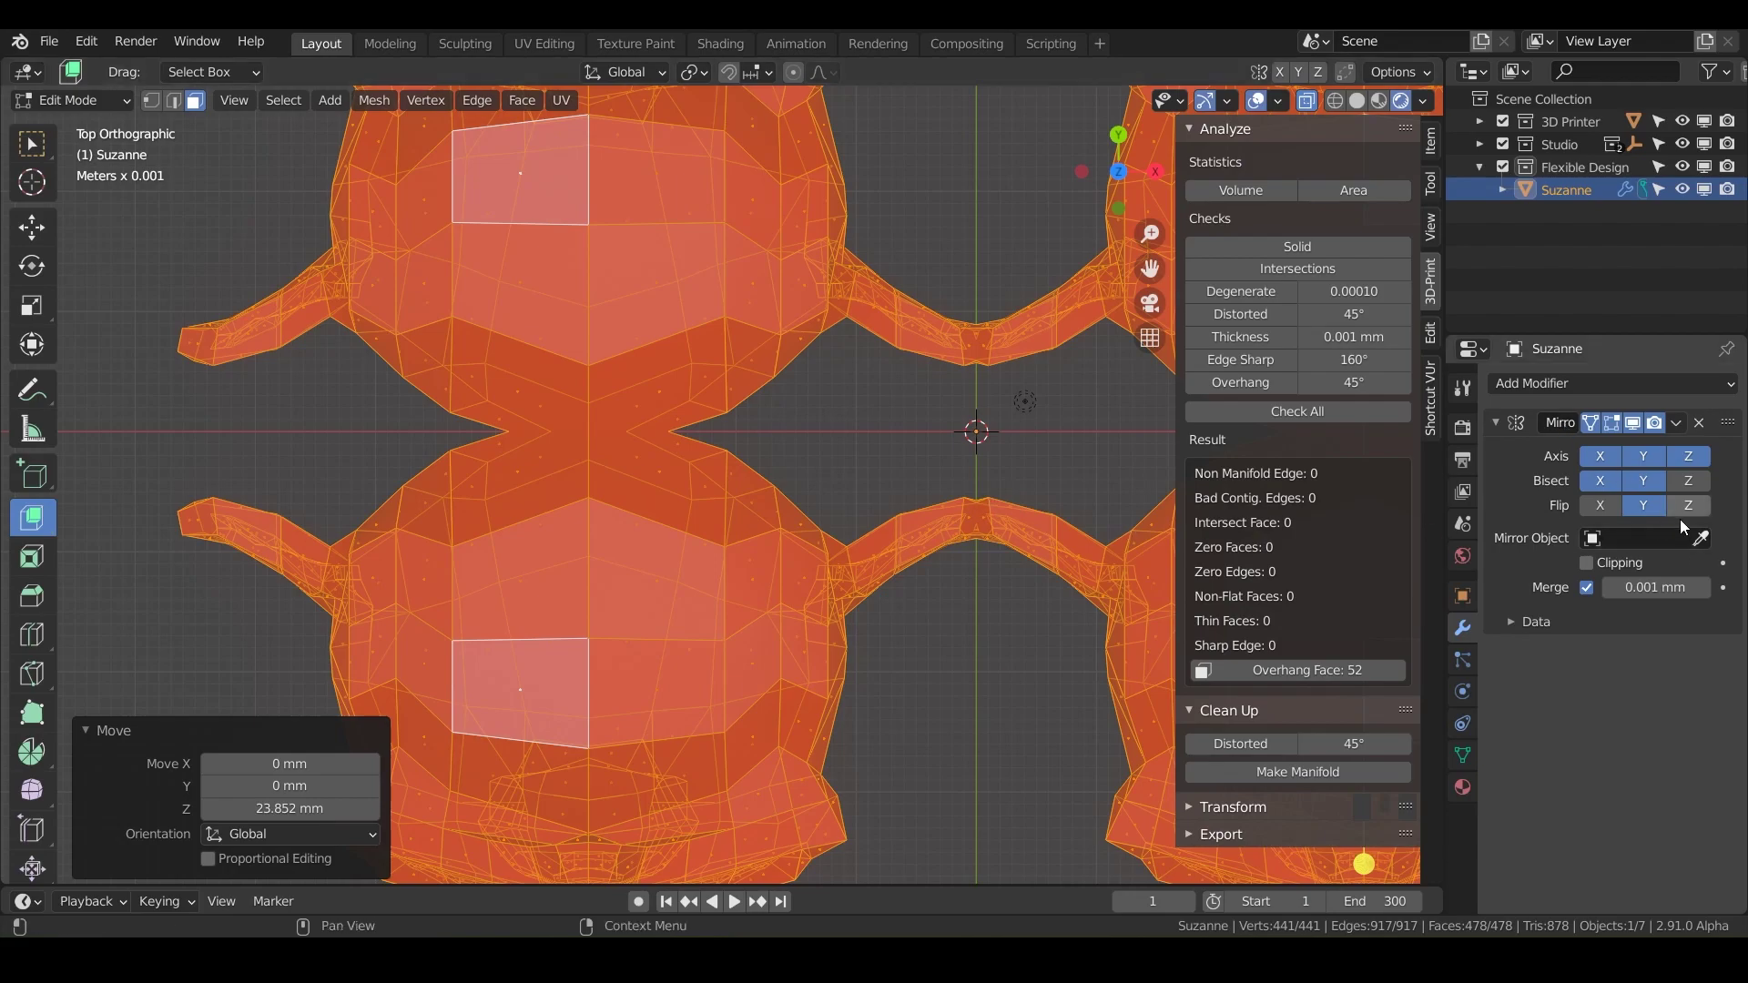
Compare the joined heads with the Mirror modifier's Flip on Y off and on, leaving it enabled
click(1655, 507)
click(1655, 508)
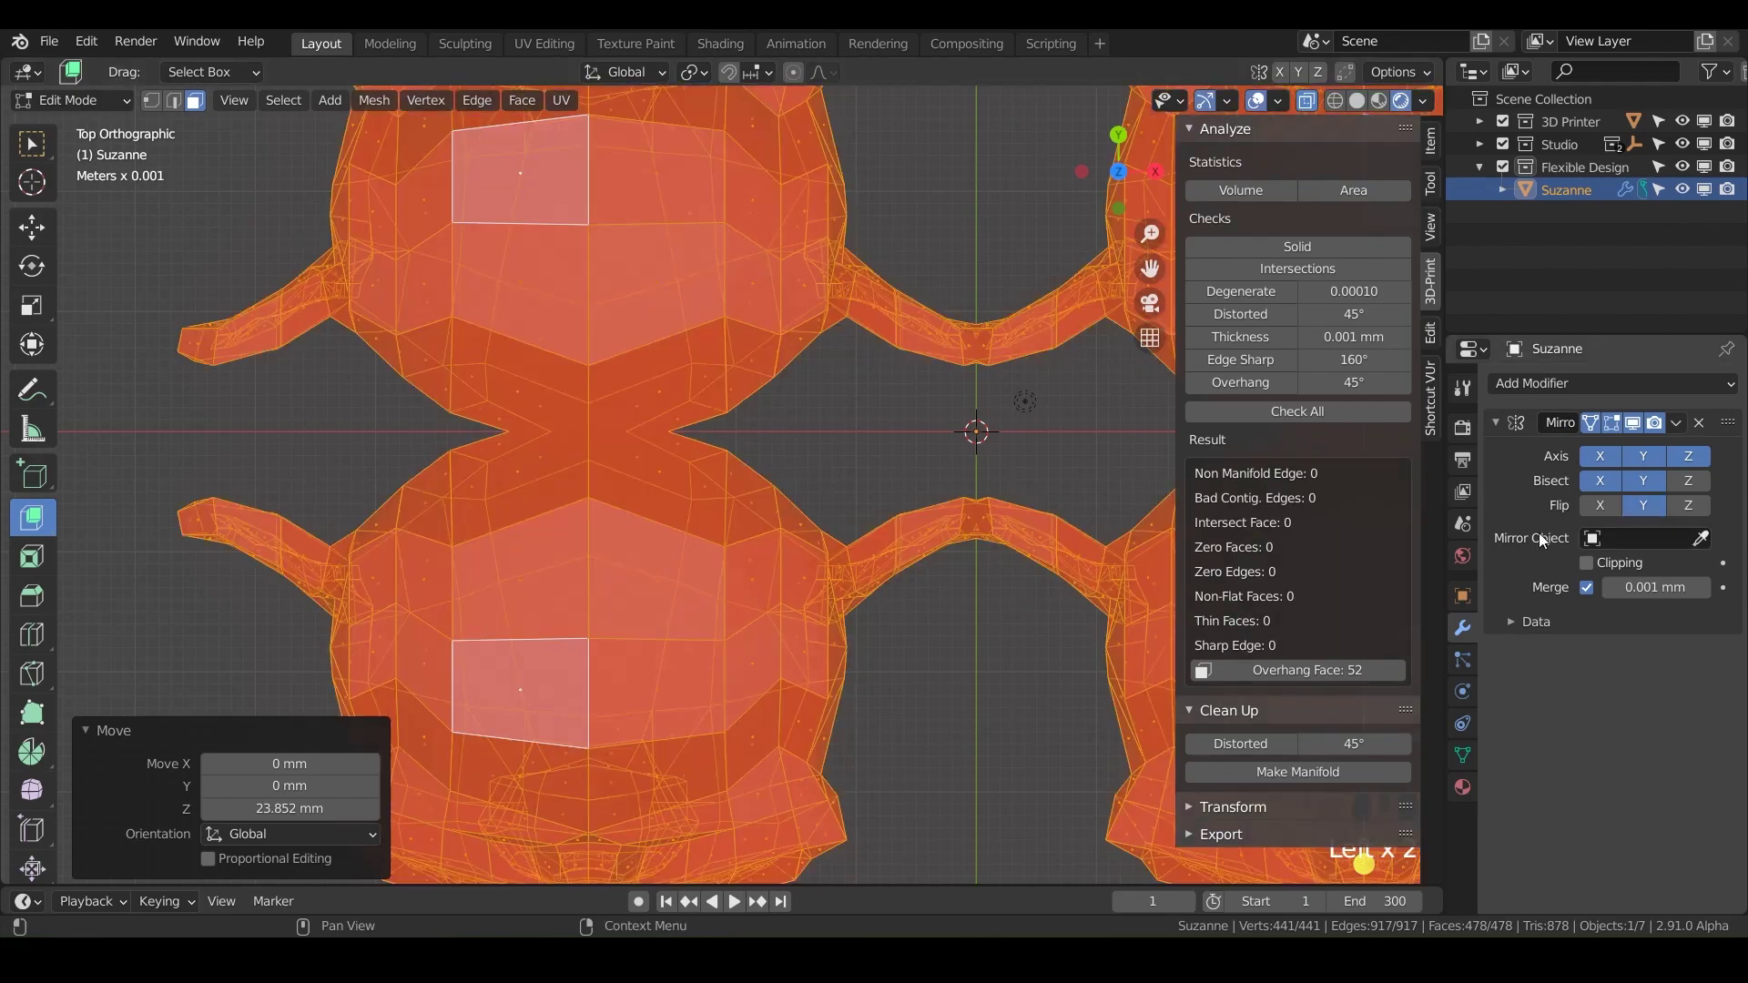
Enable Bisect on Z in the Mirror modifier and view the vertical junction between the heads closely from the right side
middle_drag(691, 436, 646, 391)
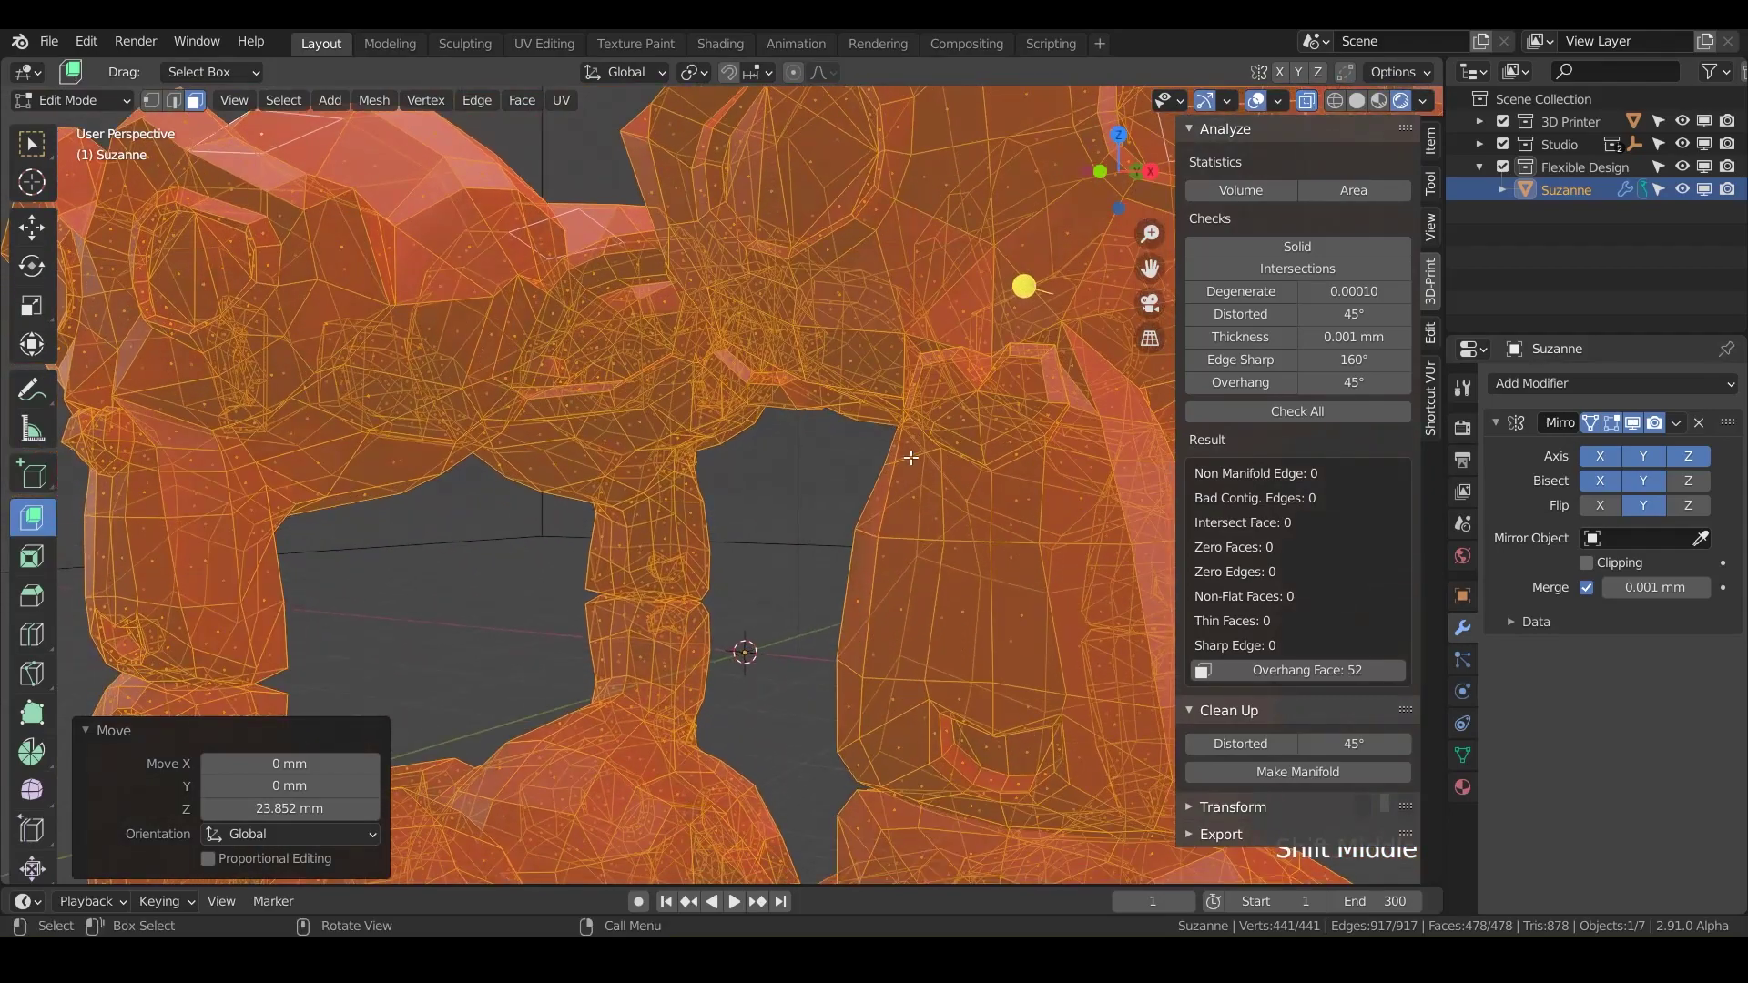
click(1694, 488)
shift+middle_drag(460, 593, 301, 624)
key(KP_3)
scroll(421, 546, up, 2)
shift+middle_drag(422, 546, 691, 462)
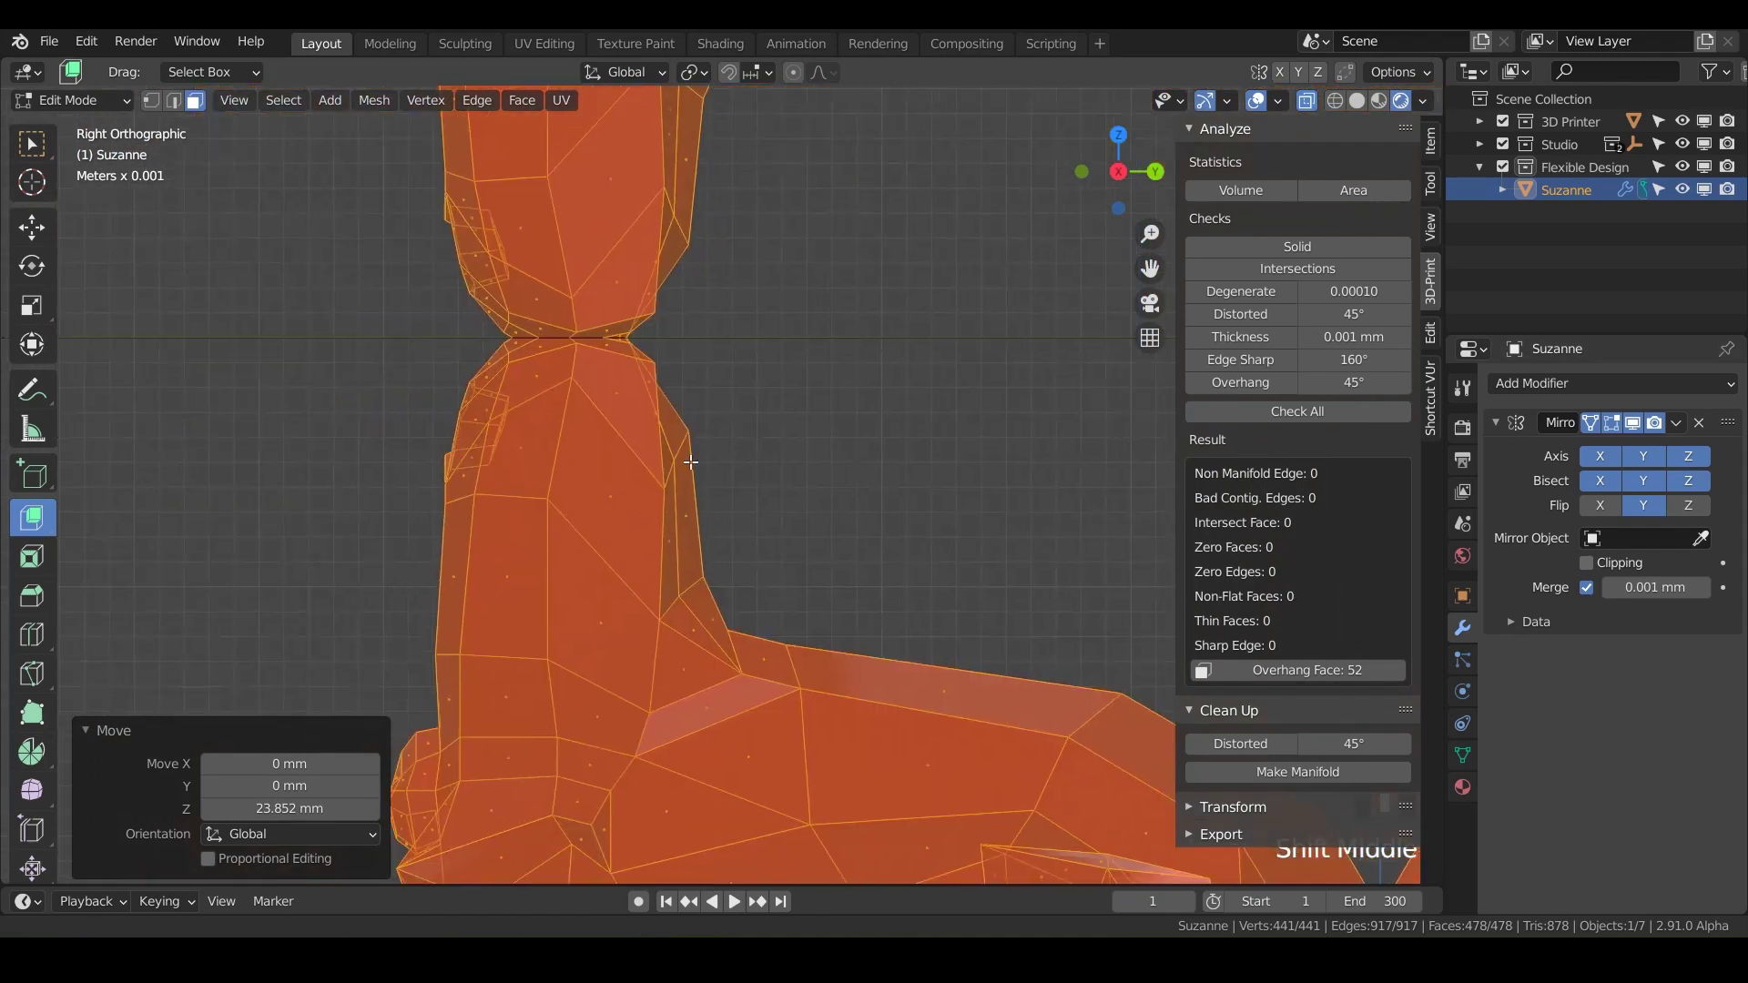
Compare the vertical junction with the Z bisect off and on, leaving it enabled
scroll(691, 463, up, 3)
click(1690, 486)
click(1690, 486)
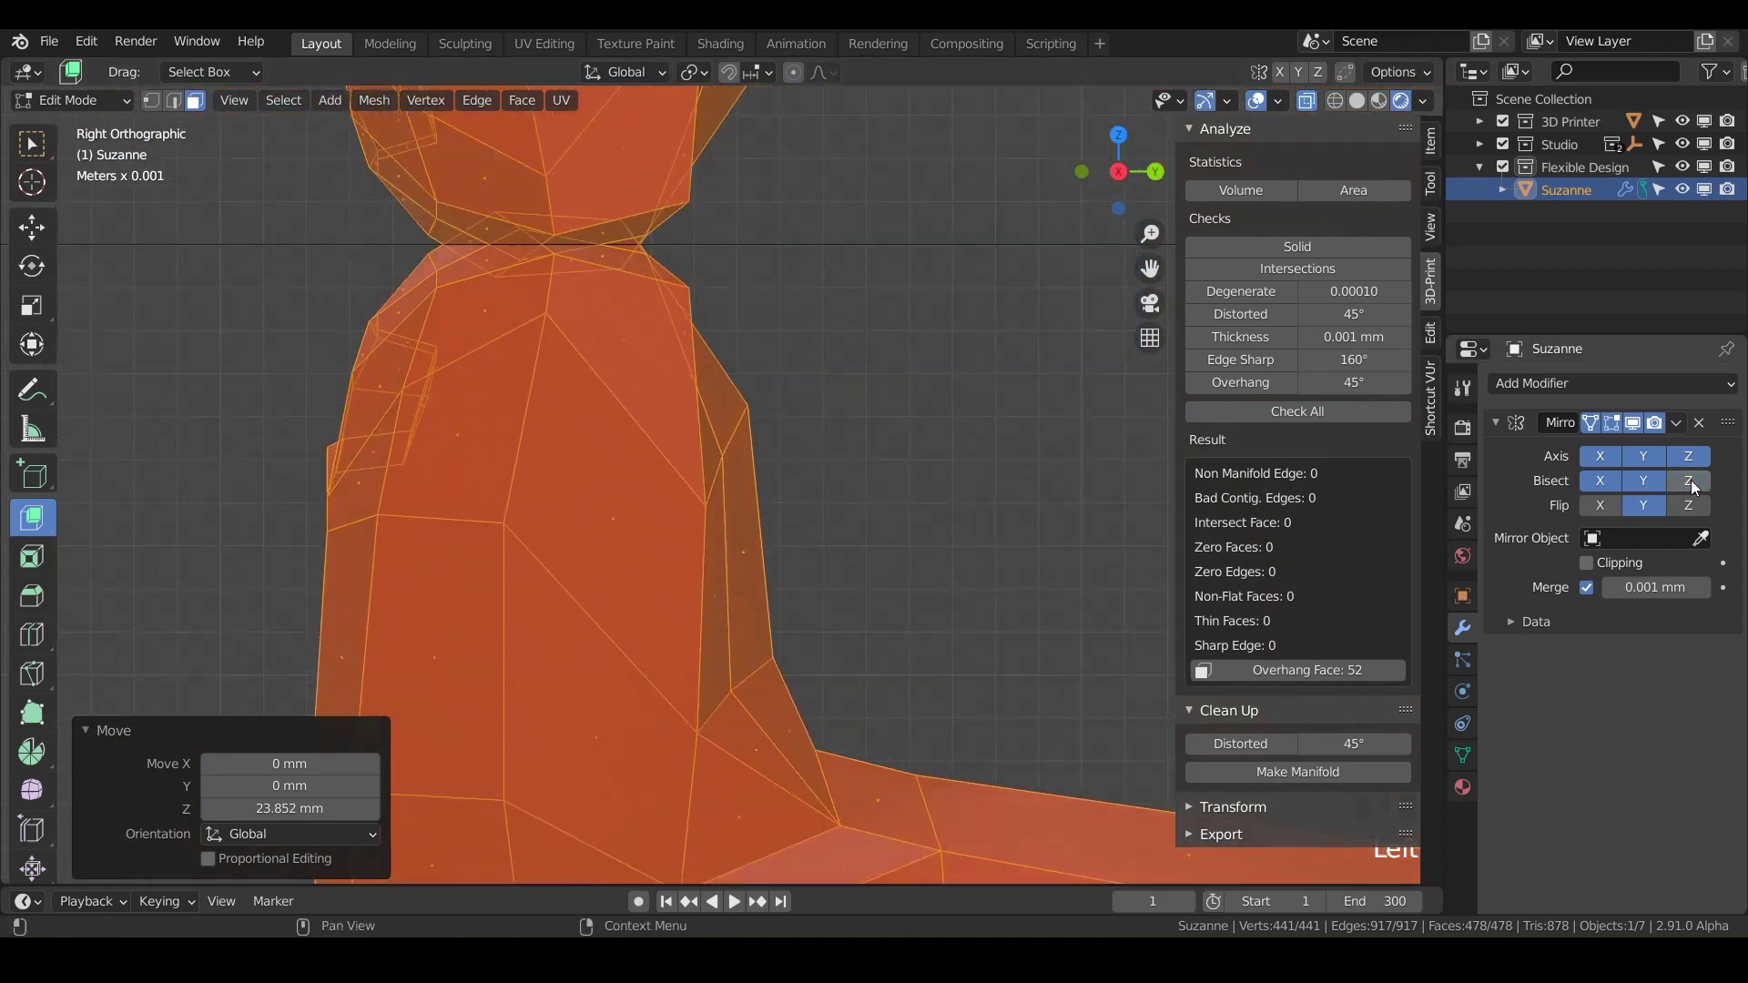
click(1690, 486)
click(1690, 486)
click(1690, 486)
scroll(932, 448, down, 3)
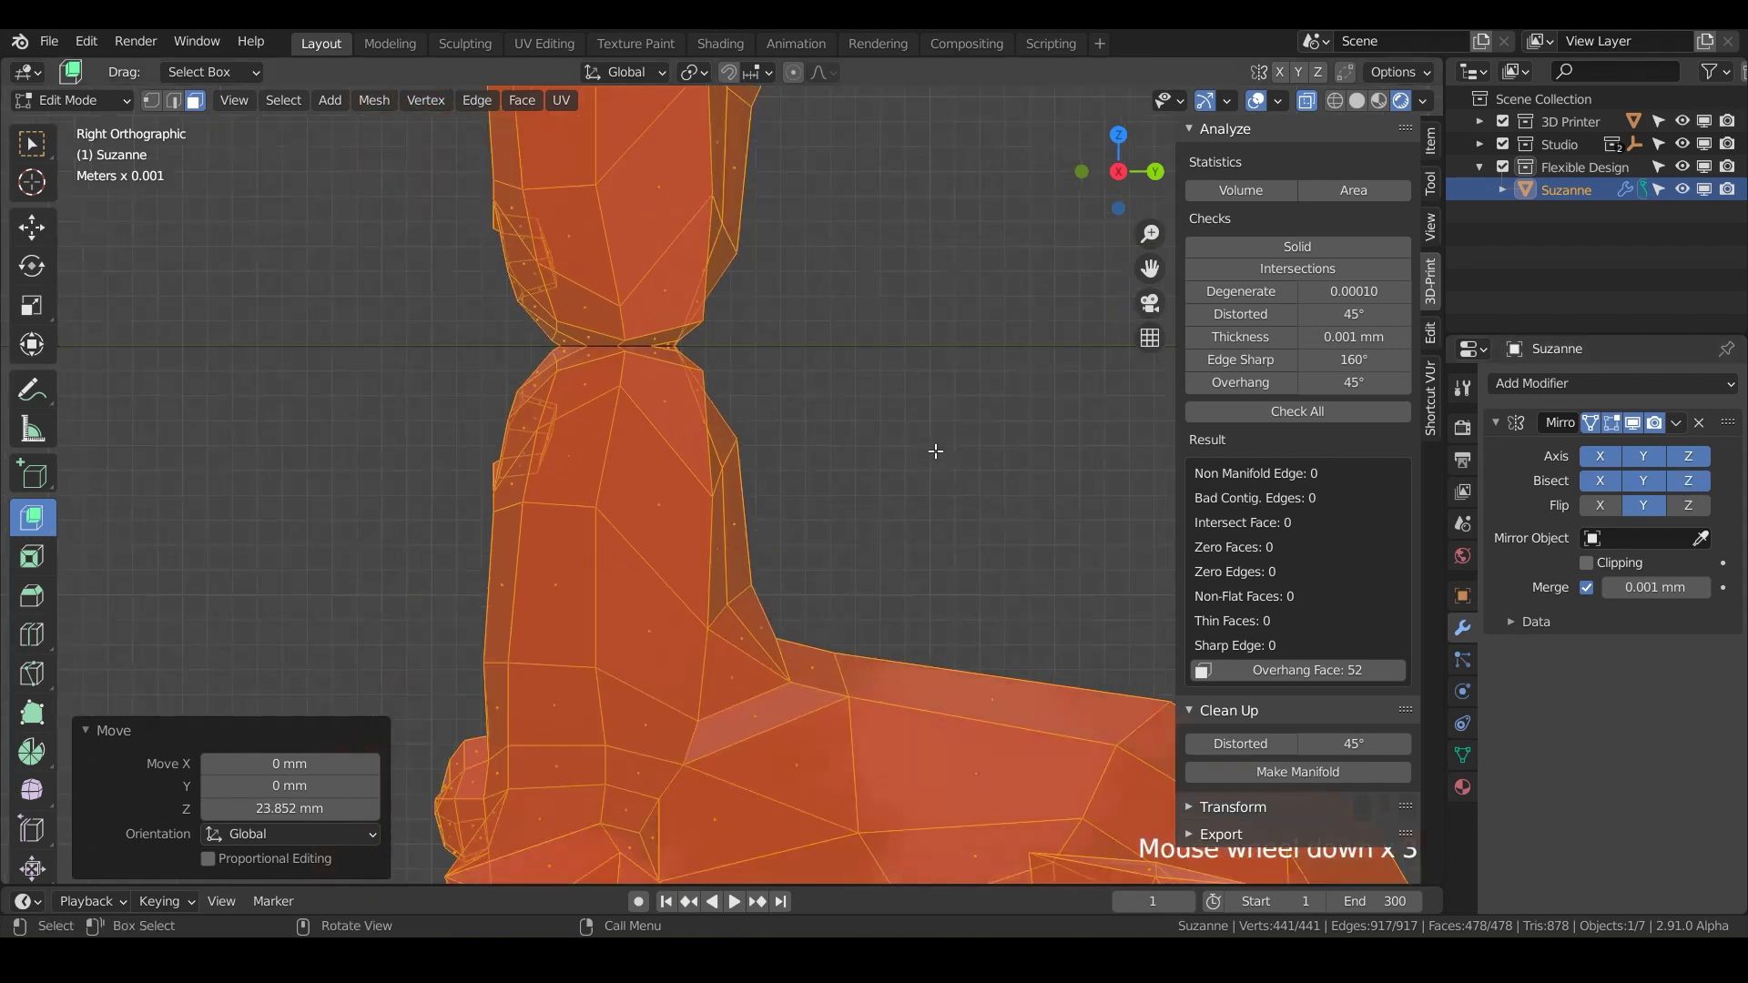
shift+middle_drag(932, 449, 866, 452)
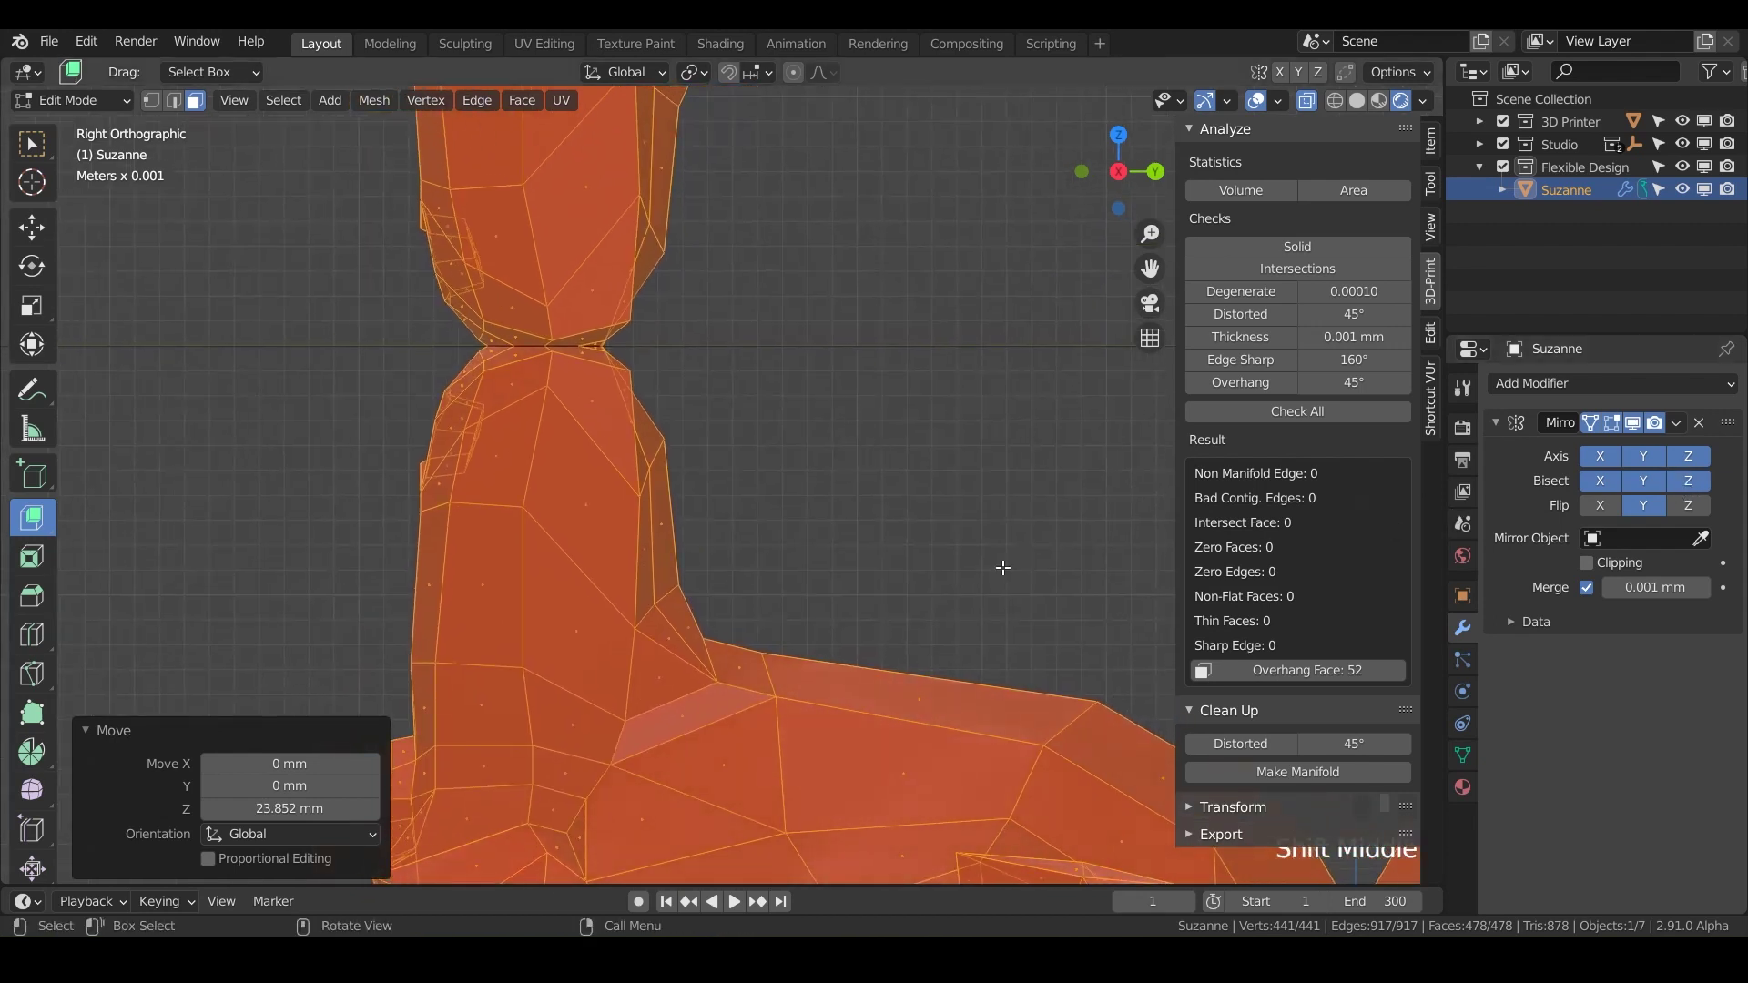
Try Flip on Z to see which geometry is kept, turn it off again, and inspect the mirrored heads in perspective
click(1695, 508)
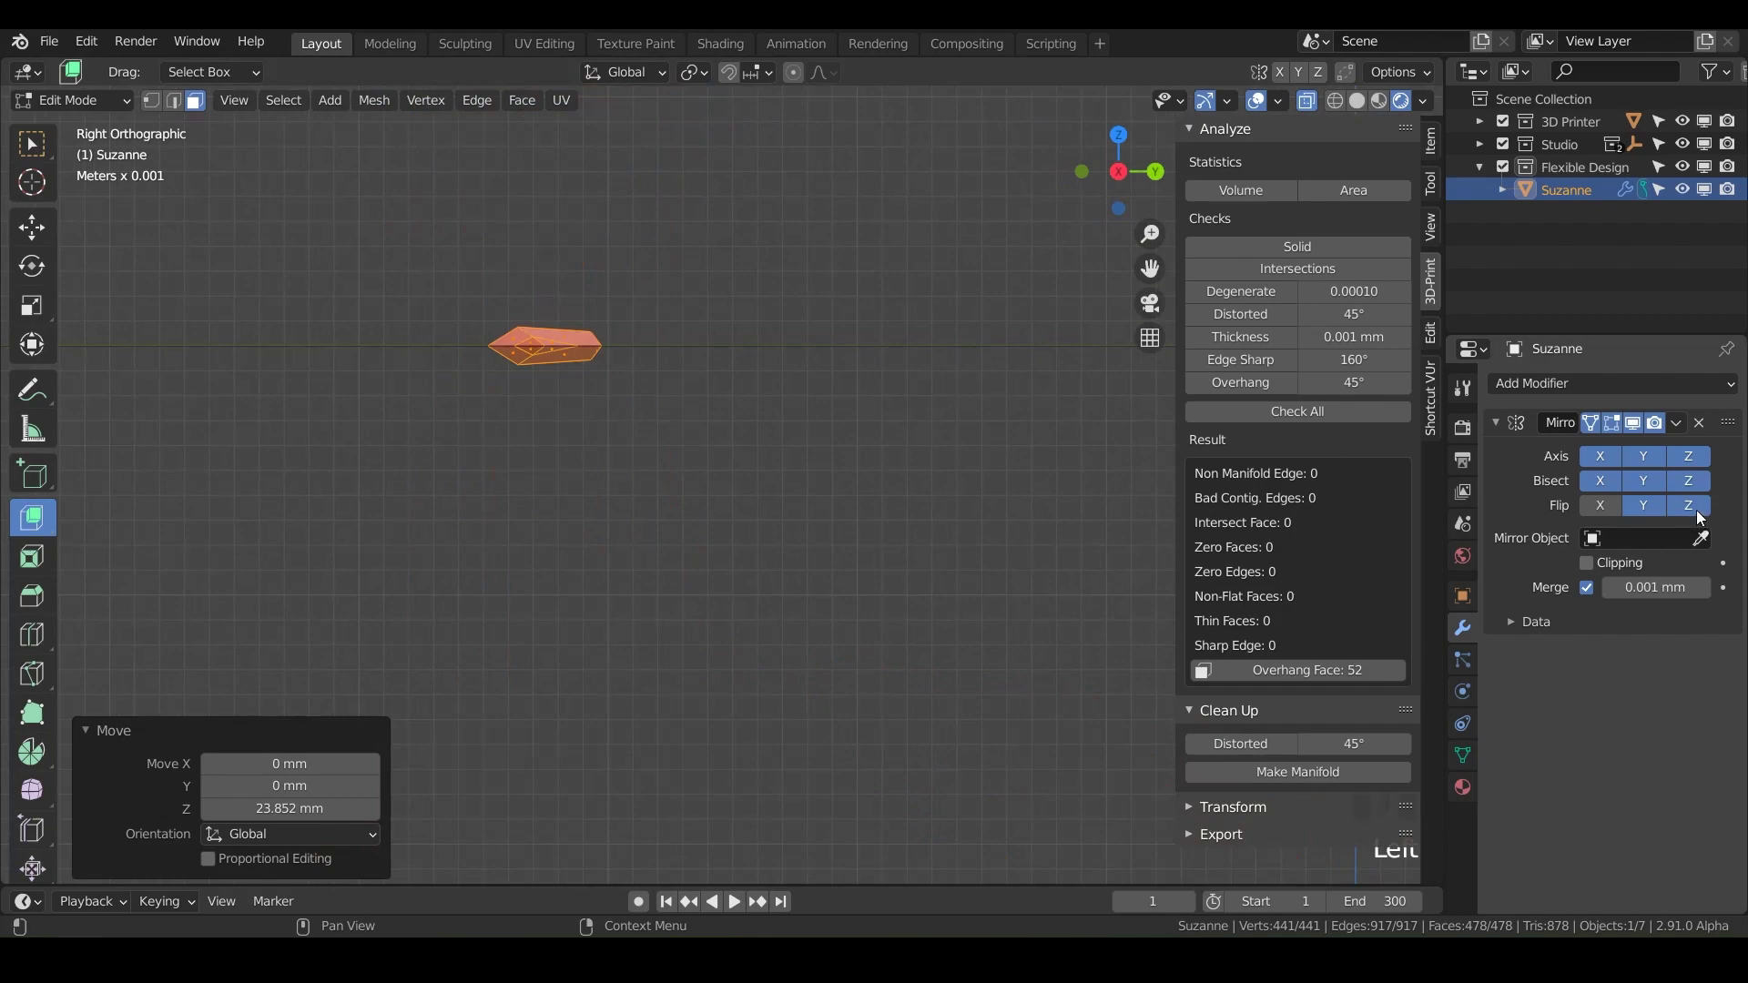
click(1695, 508)
middle_drag(1072, 616, 845, 411)
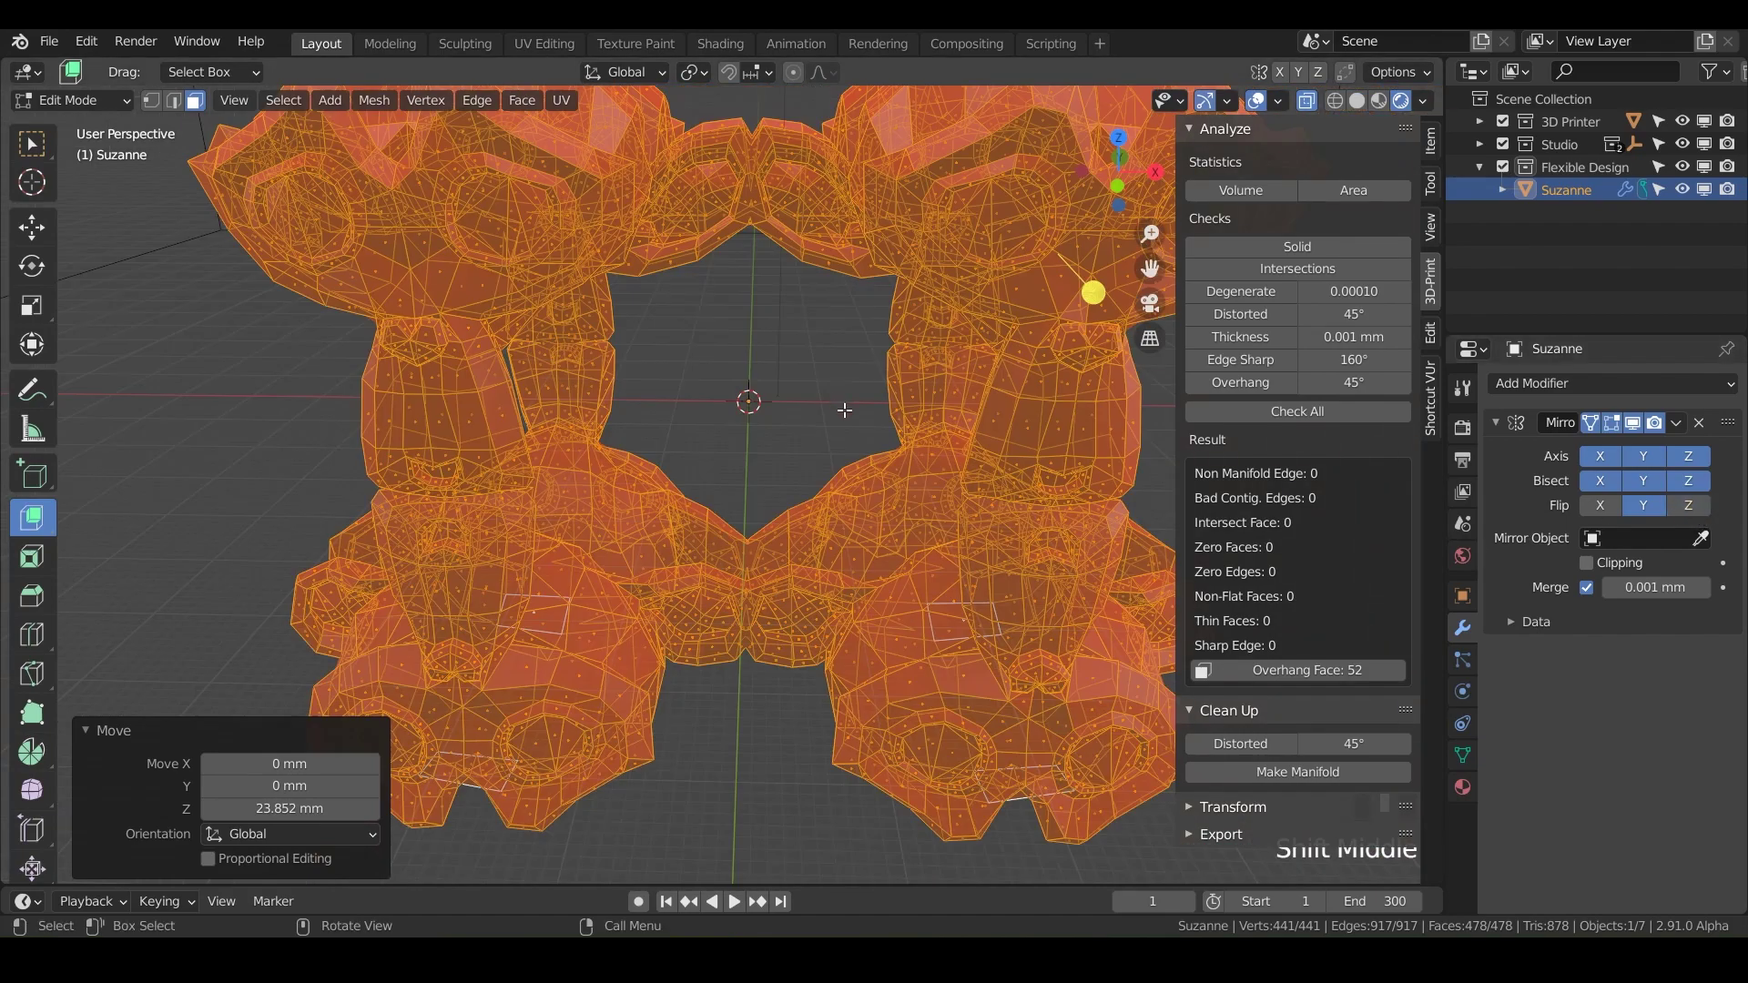
middle_drag(932, 526, 828, 500)
scroll(828, 453, up, 3)
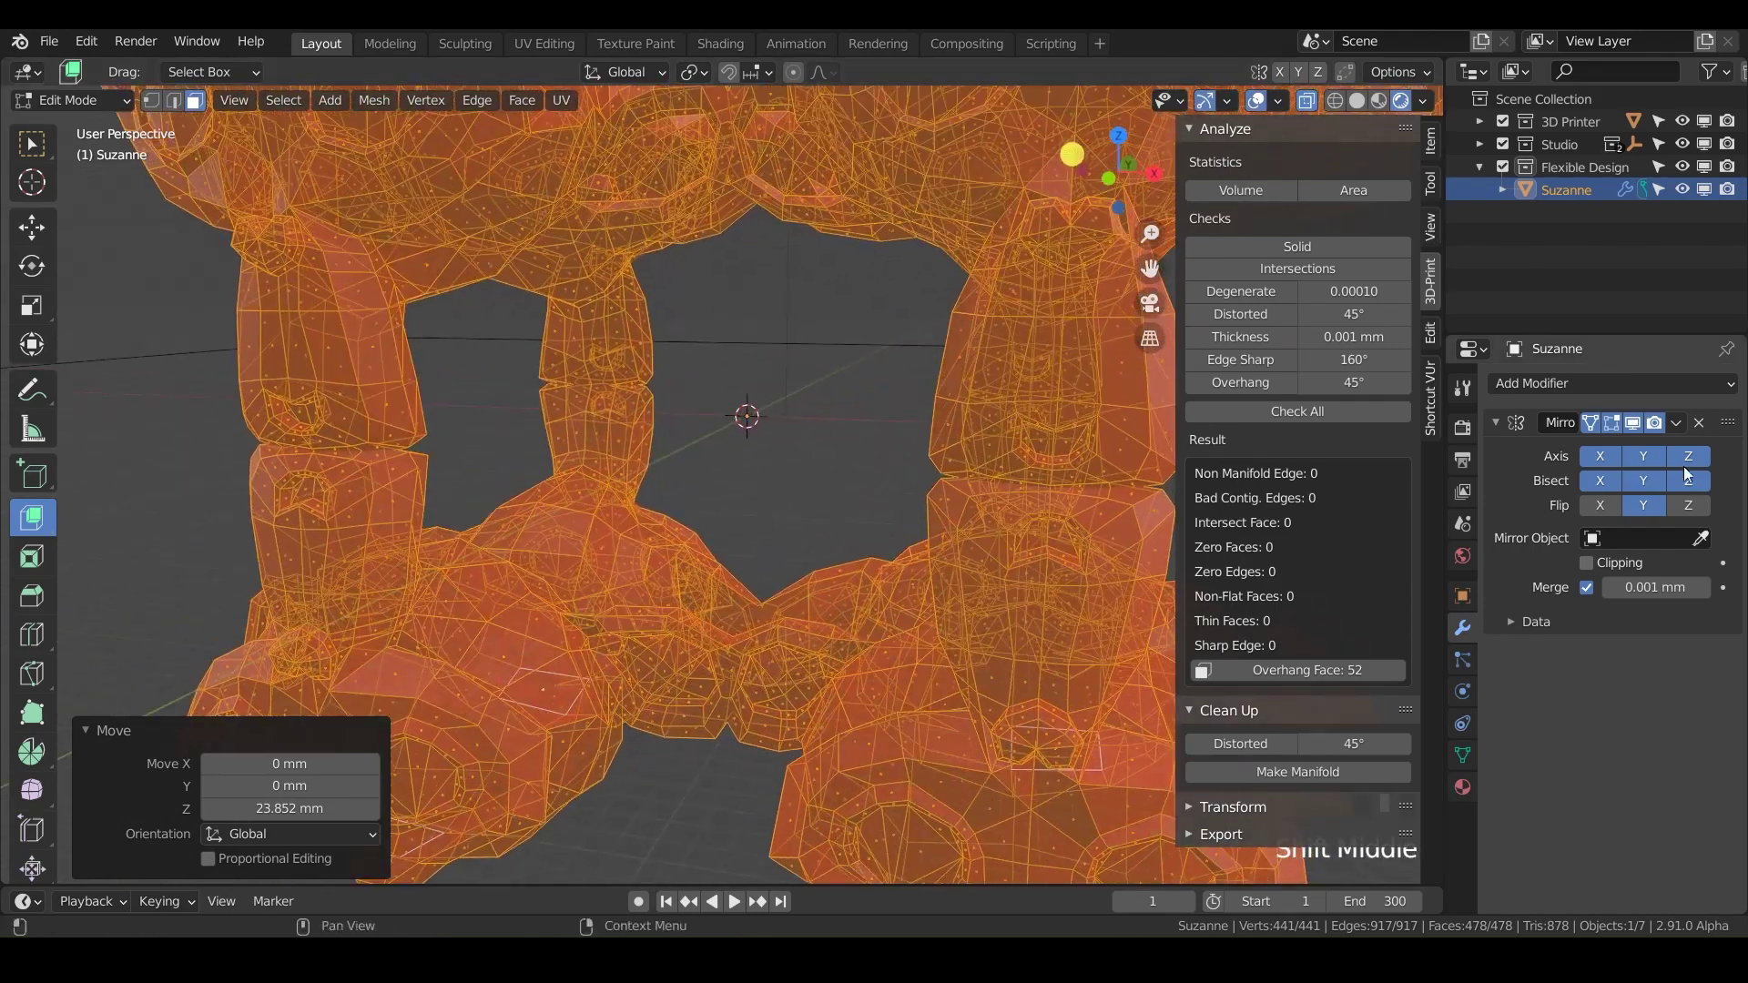
Turn off the Mirror modifier's On Cage display and select the face on top of the original head
click(1590, 423)
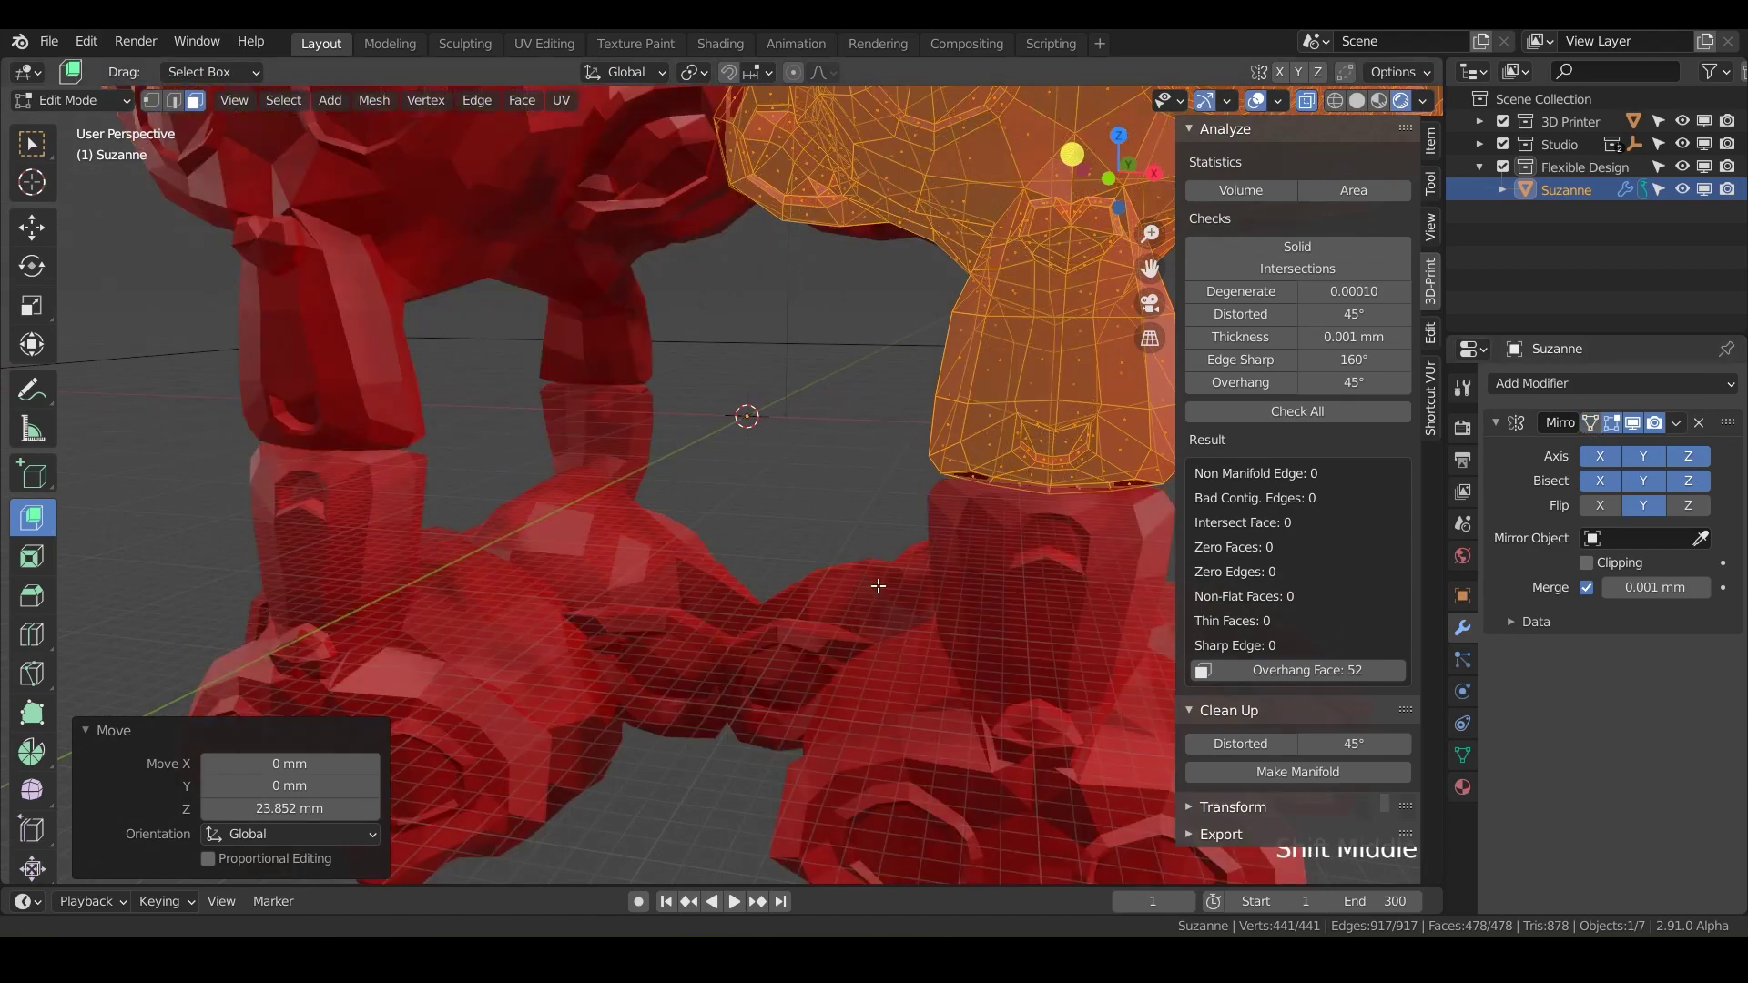
shift+middle_drag(919, 555, 805, 686)
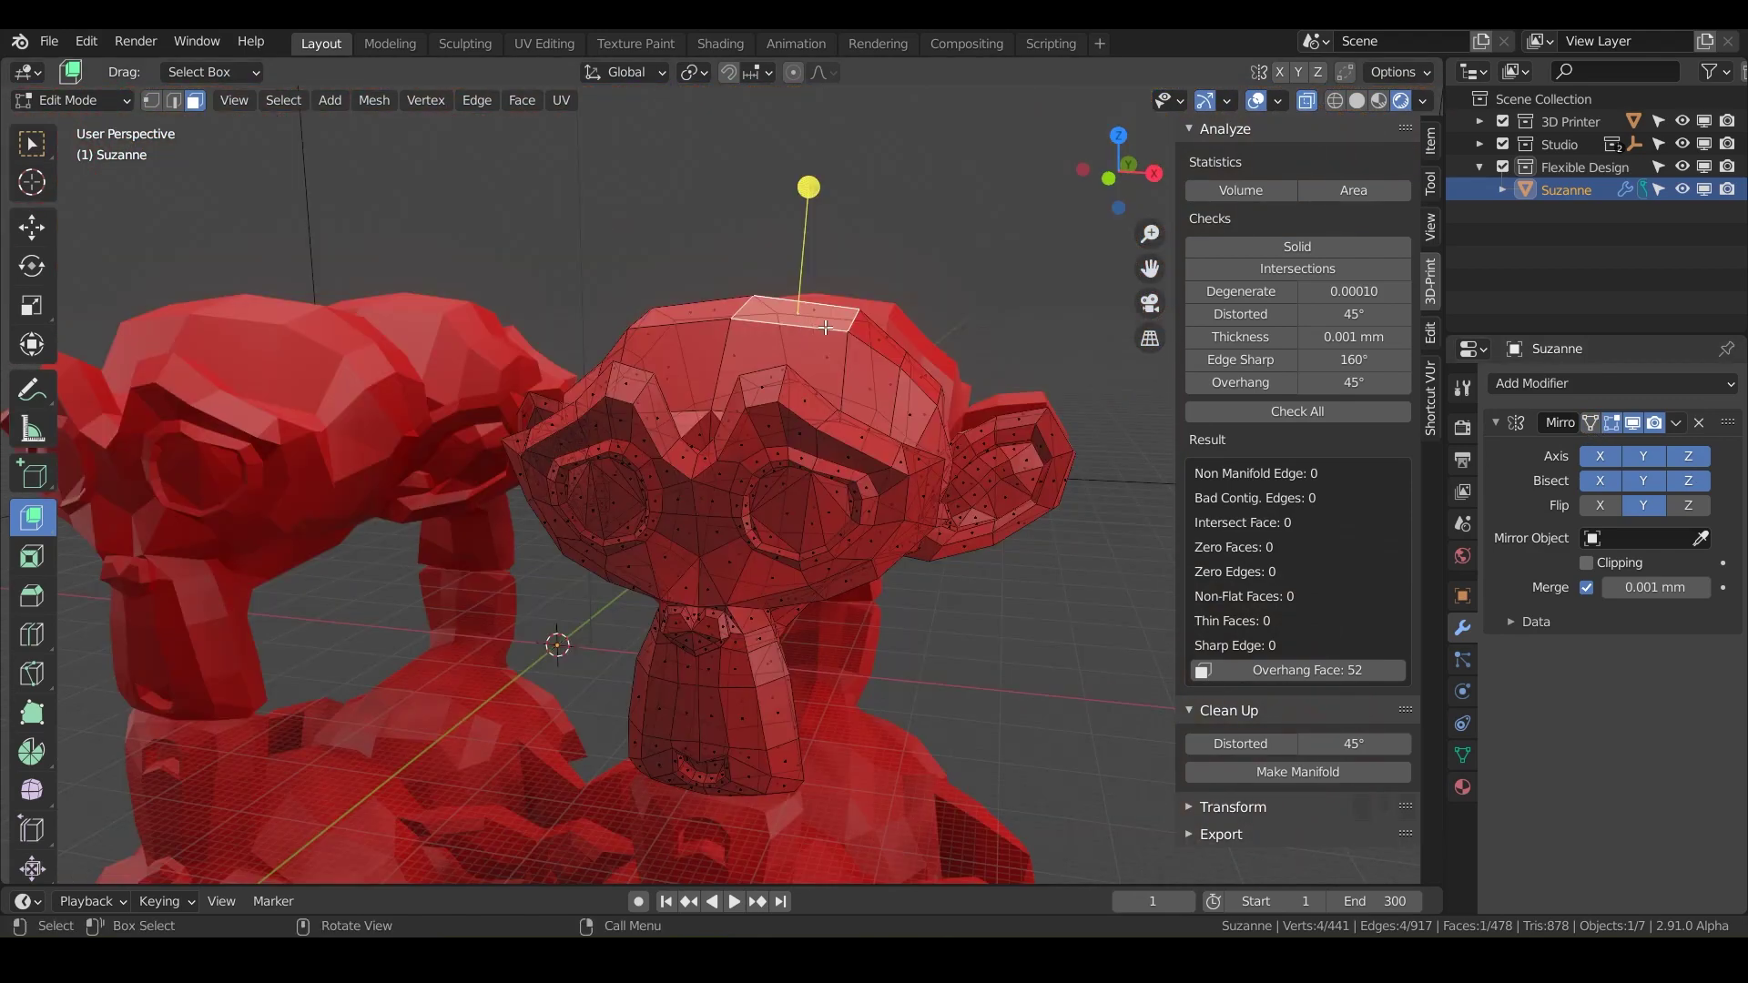
Move the face on top of the head by about 11.07, 2.74 and 14.84 mm, inspect the mirrored copies, and undo the move
key(g)
right_click(824, 323)
middle_drag(761, 491, 894, 328)
key(g)
click(902, 488)
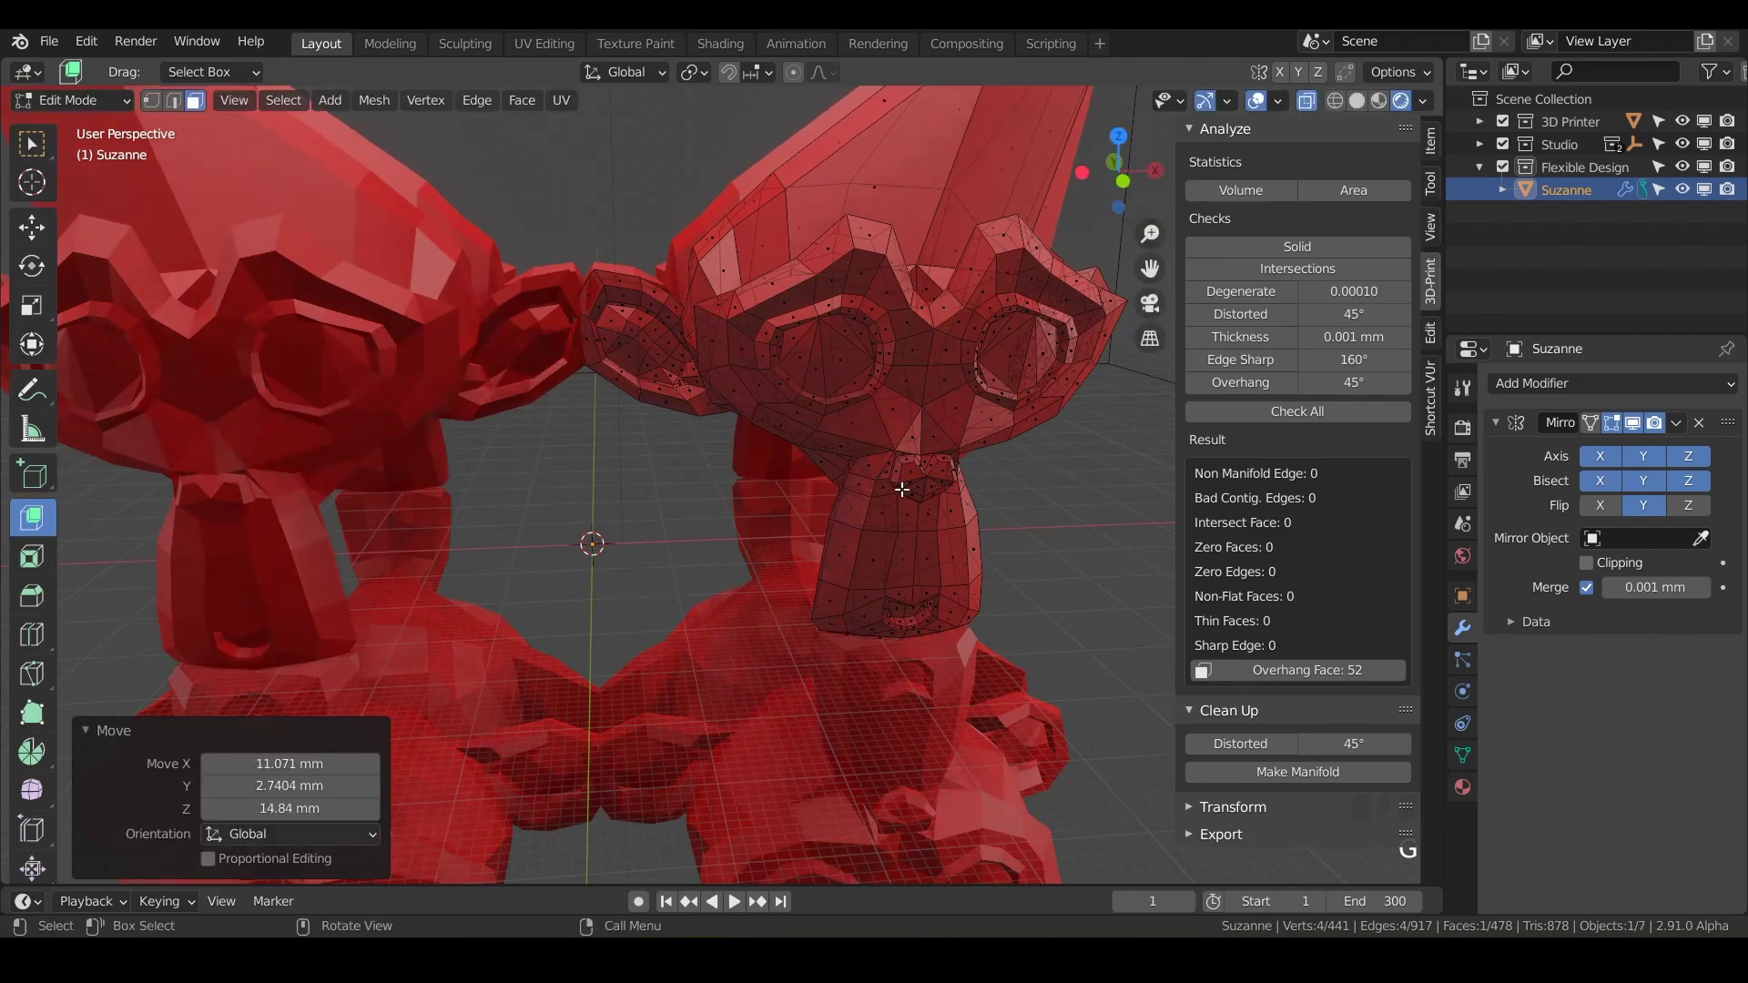
scroll(893, 510, down, 6)
middle_drag(893, 511, 783, 413)
key(ctrl+z)
scroll(816, 492, up, 3)
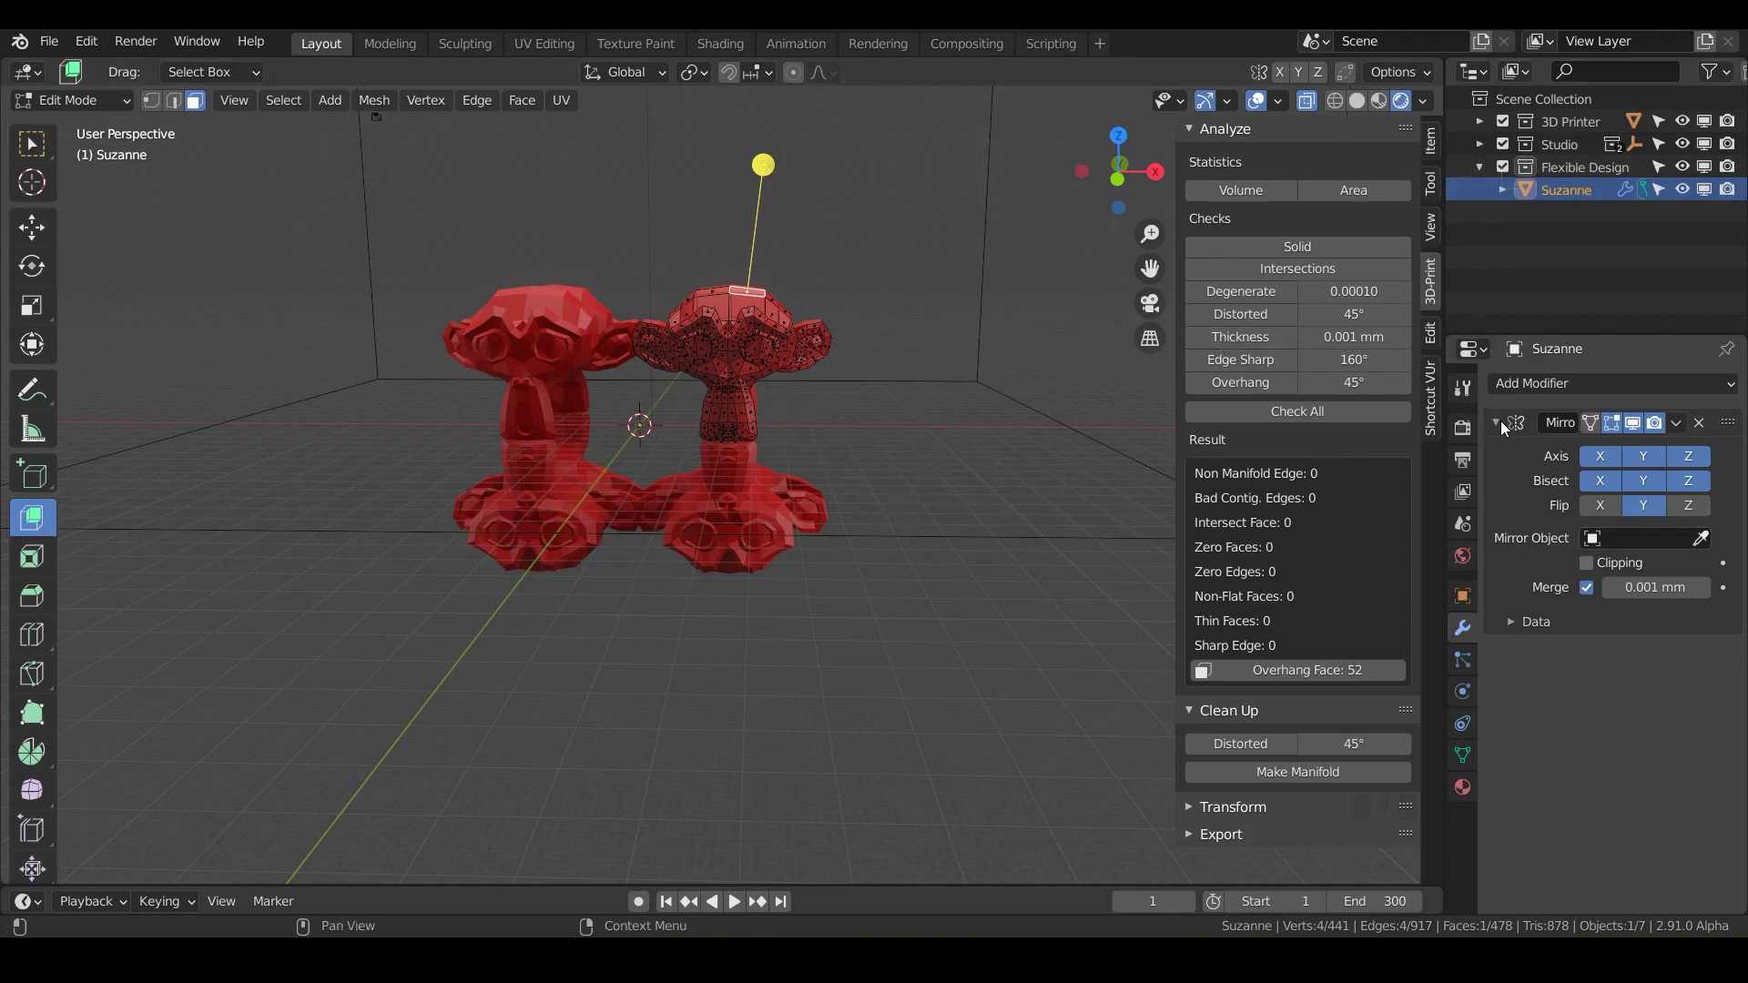
Collapse the first Mirror modifier, add a second Mirror modifier to Suzanne, and return to Object Mode
click(1495, 423)
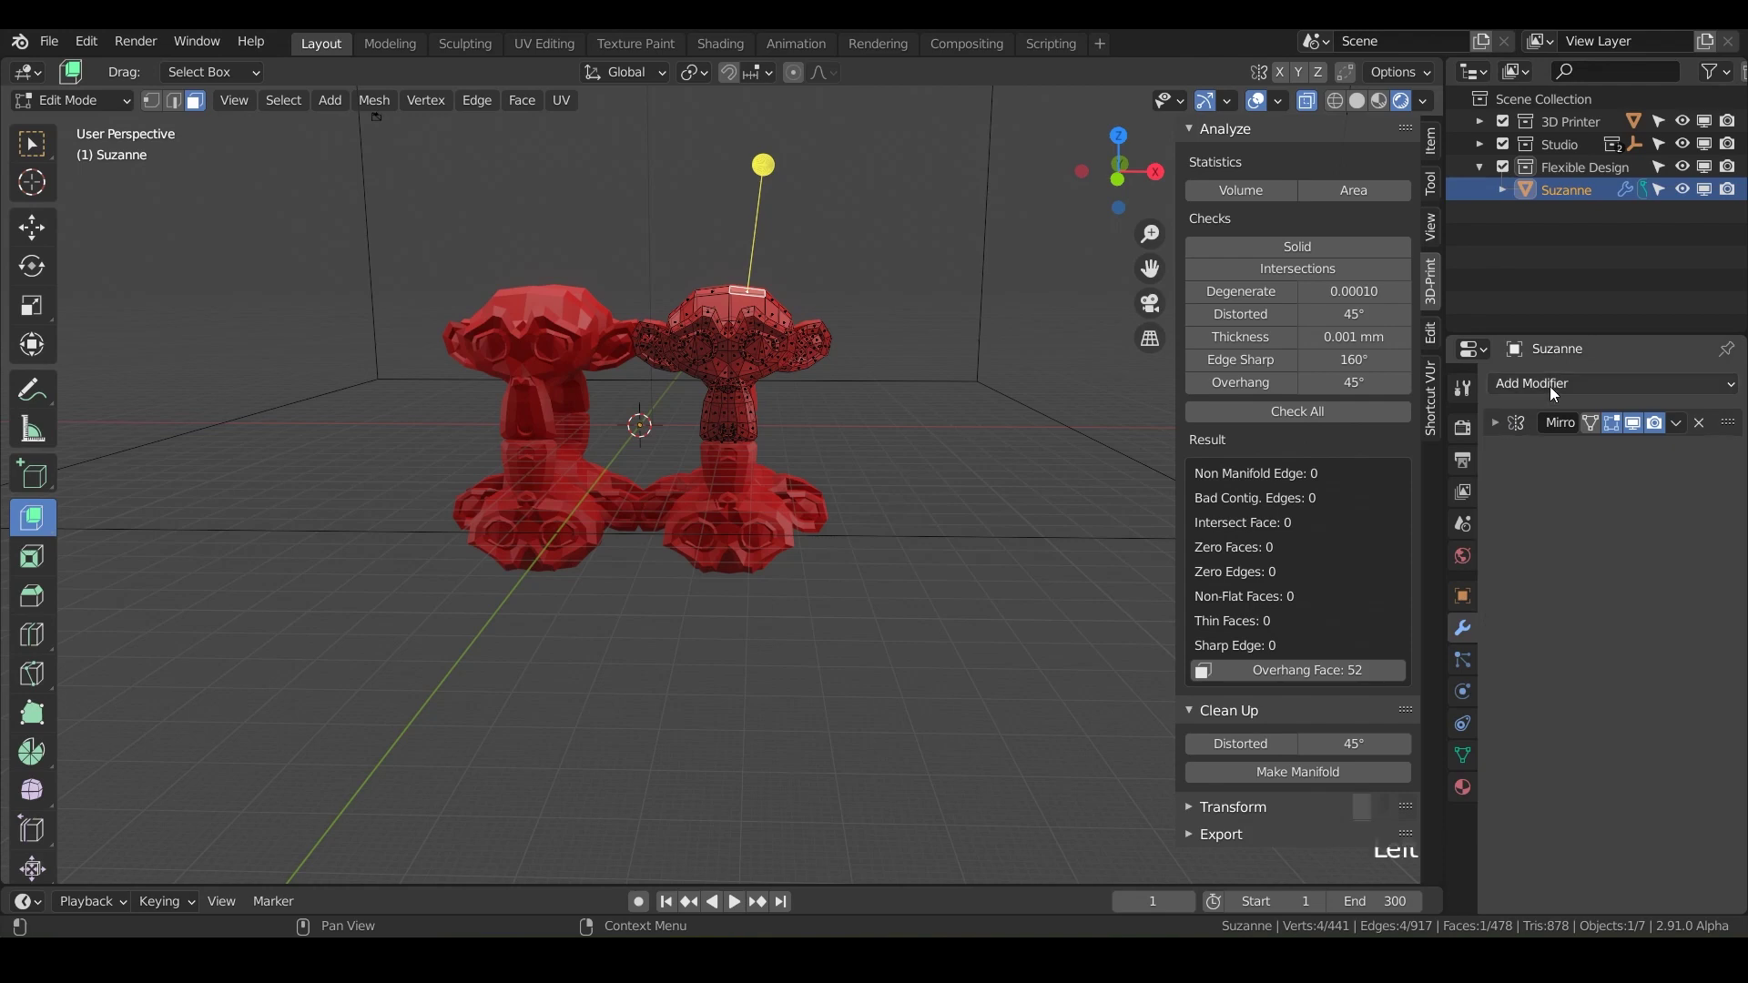
click(1552, 384)
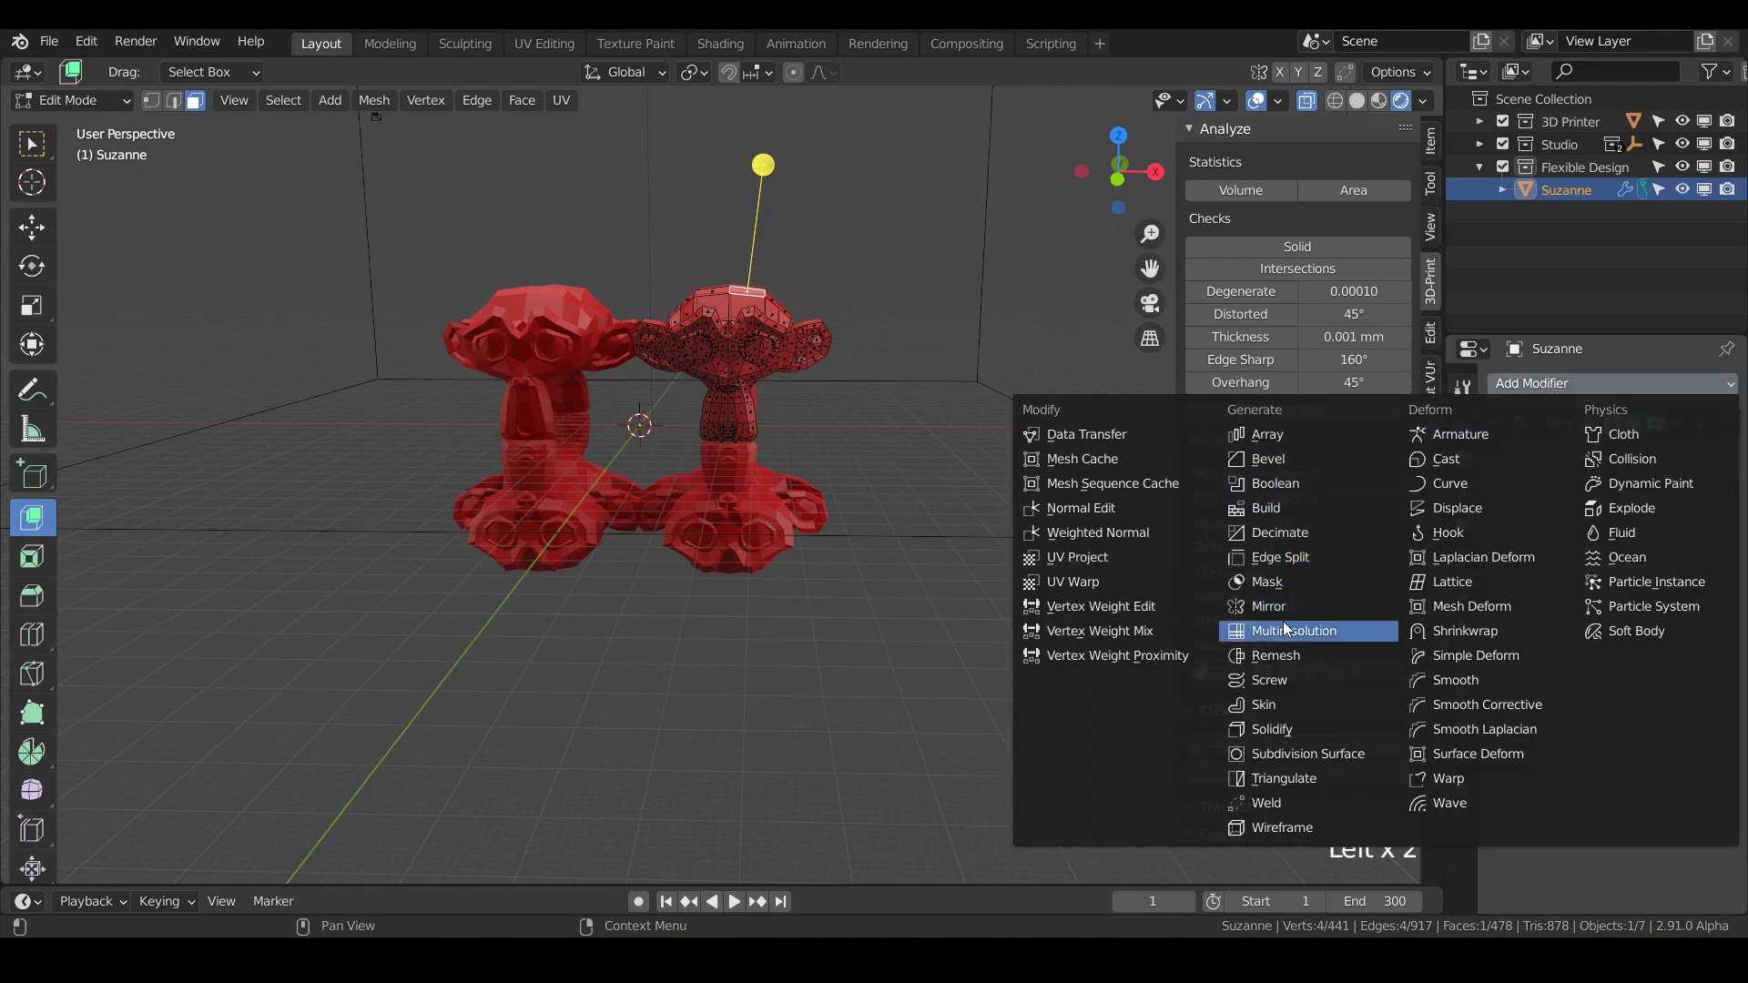
click(1283, 607)
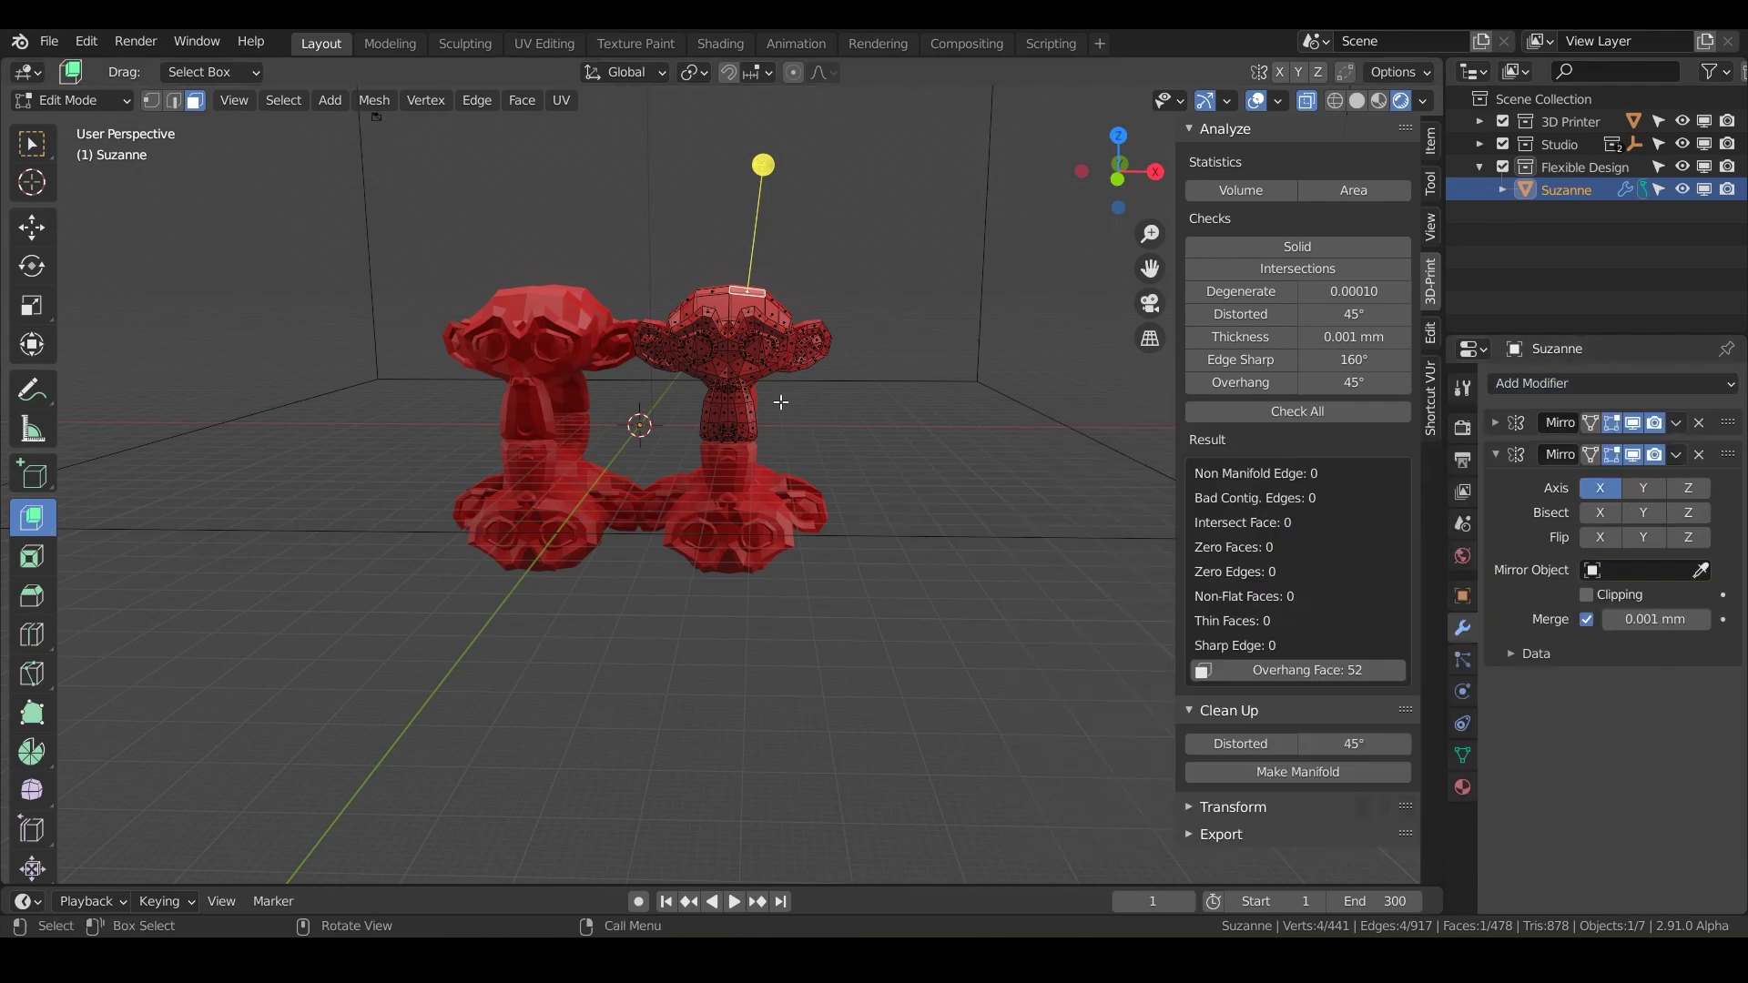
key(Tab)
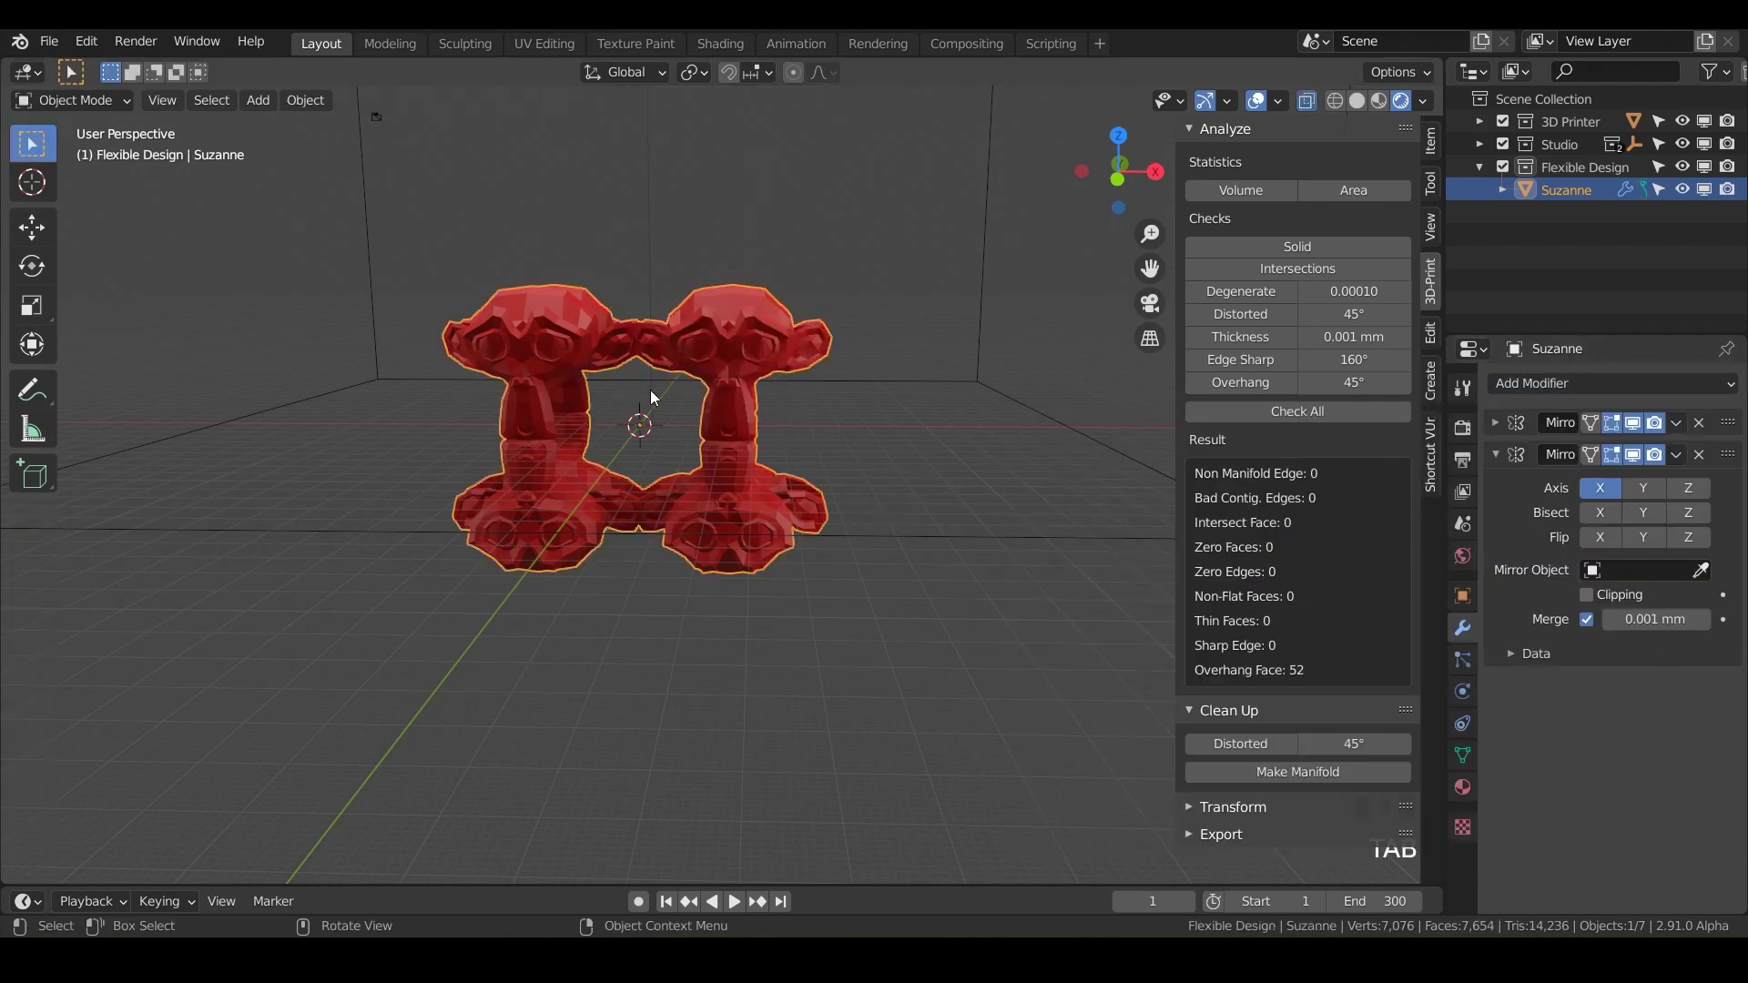
shift+middle_drag(644, 416, 669, 466)
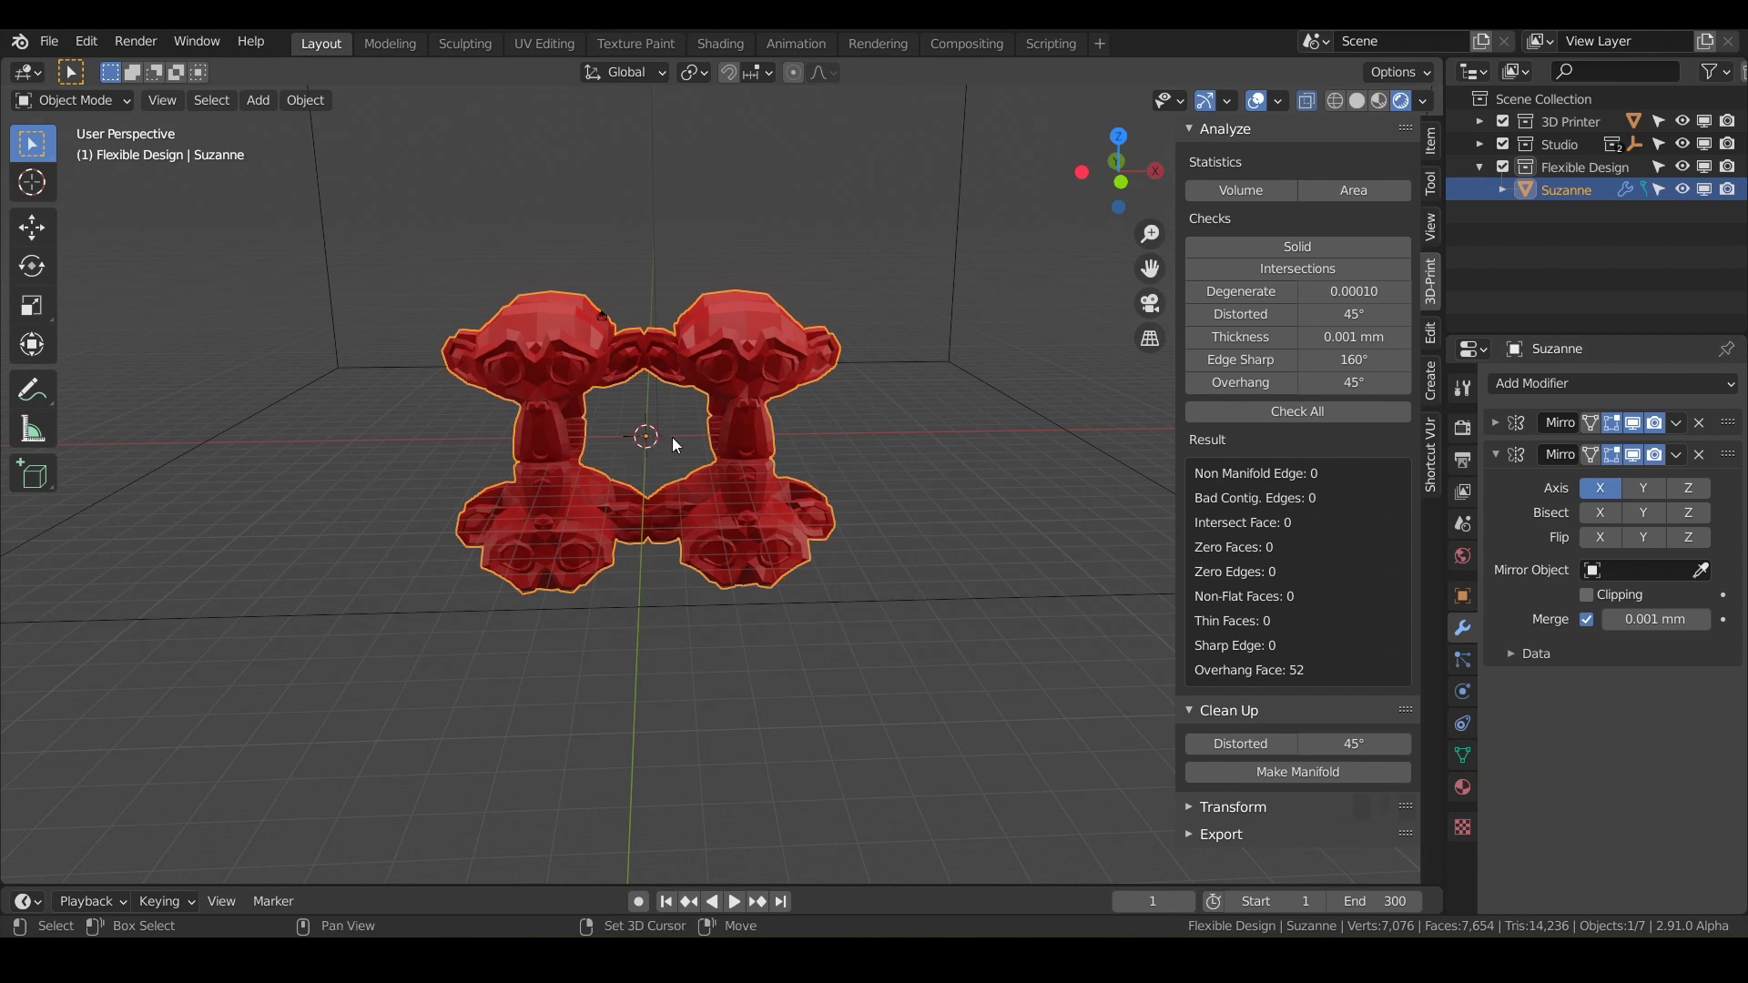
Add a plane mesh at the origin and set its size to 100 mm
key(shift+a)
mouse_move(681, 437)
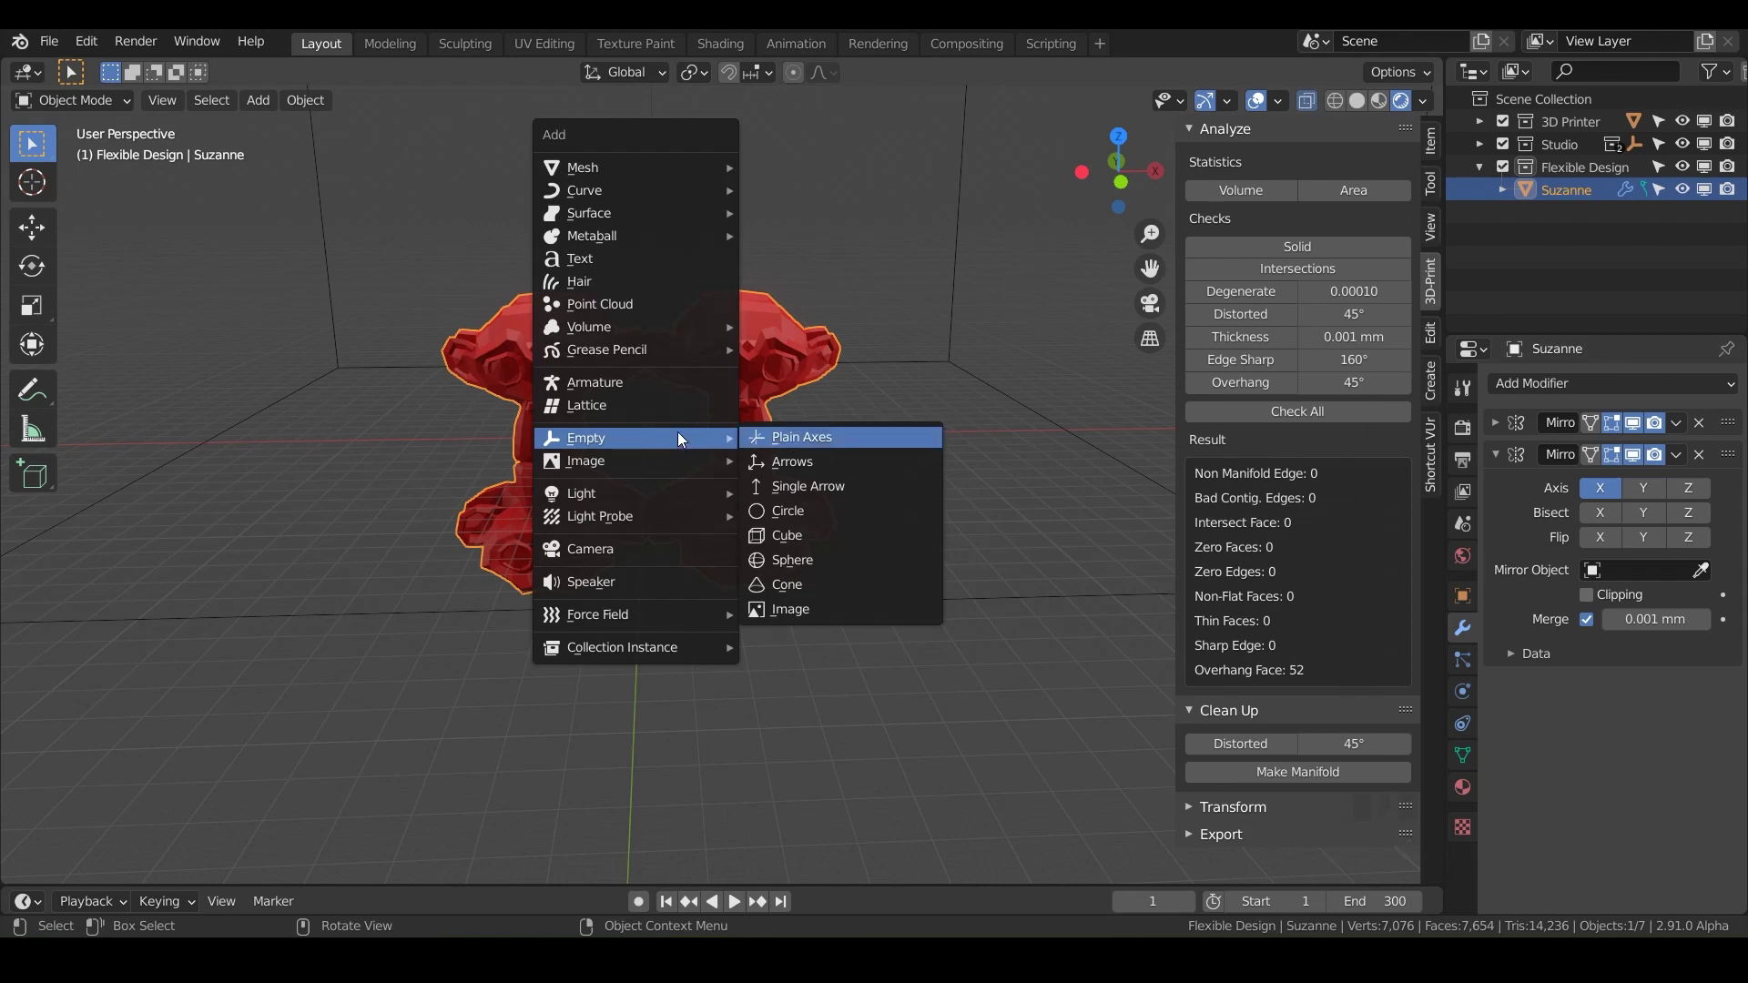
mouse_move(640, 167)
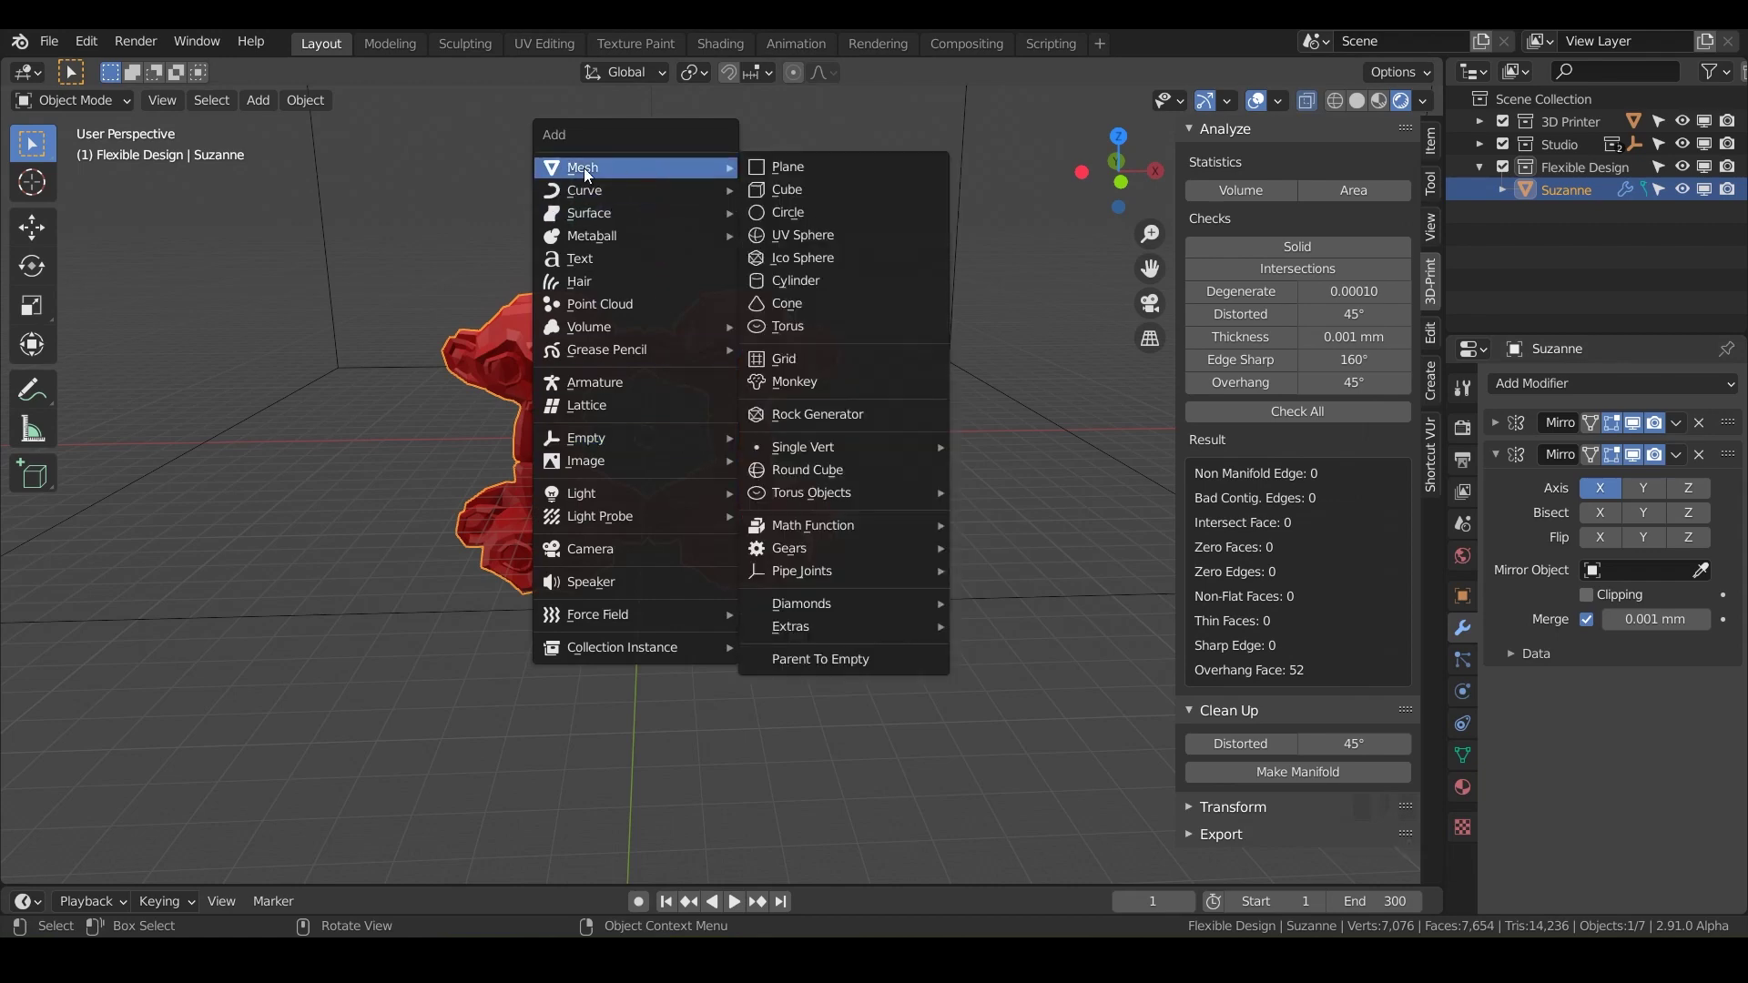
click(799, 168)
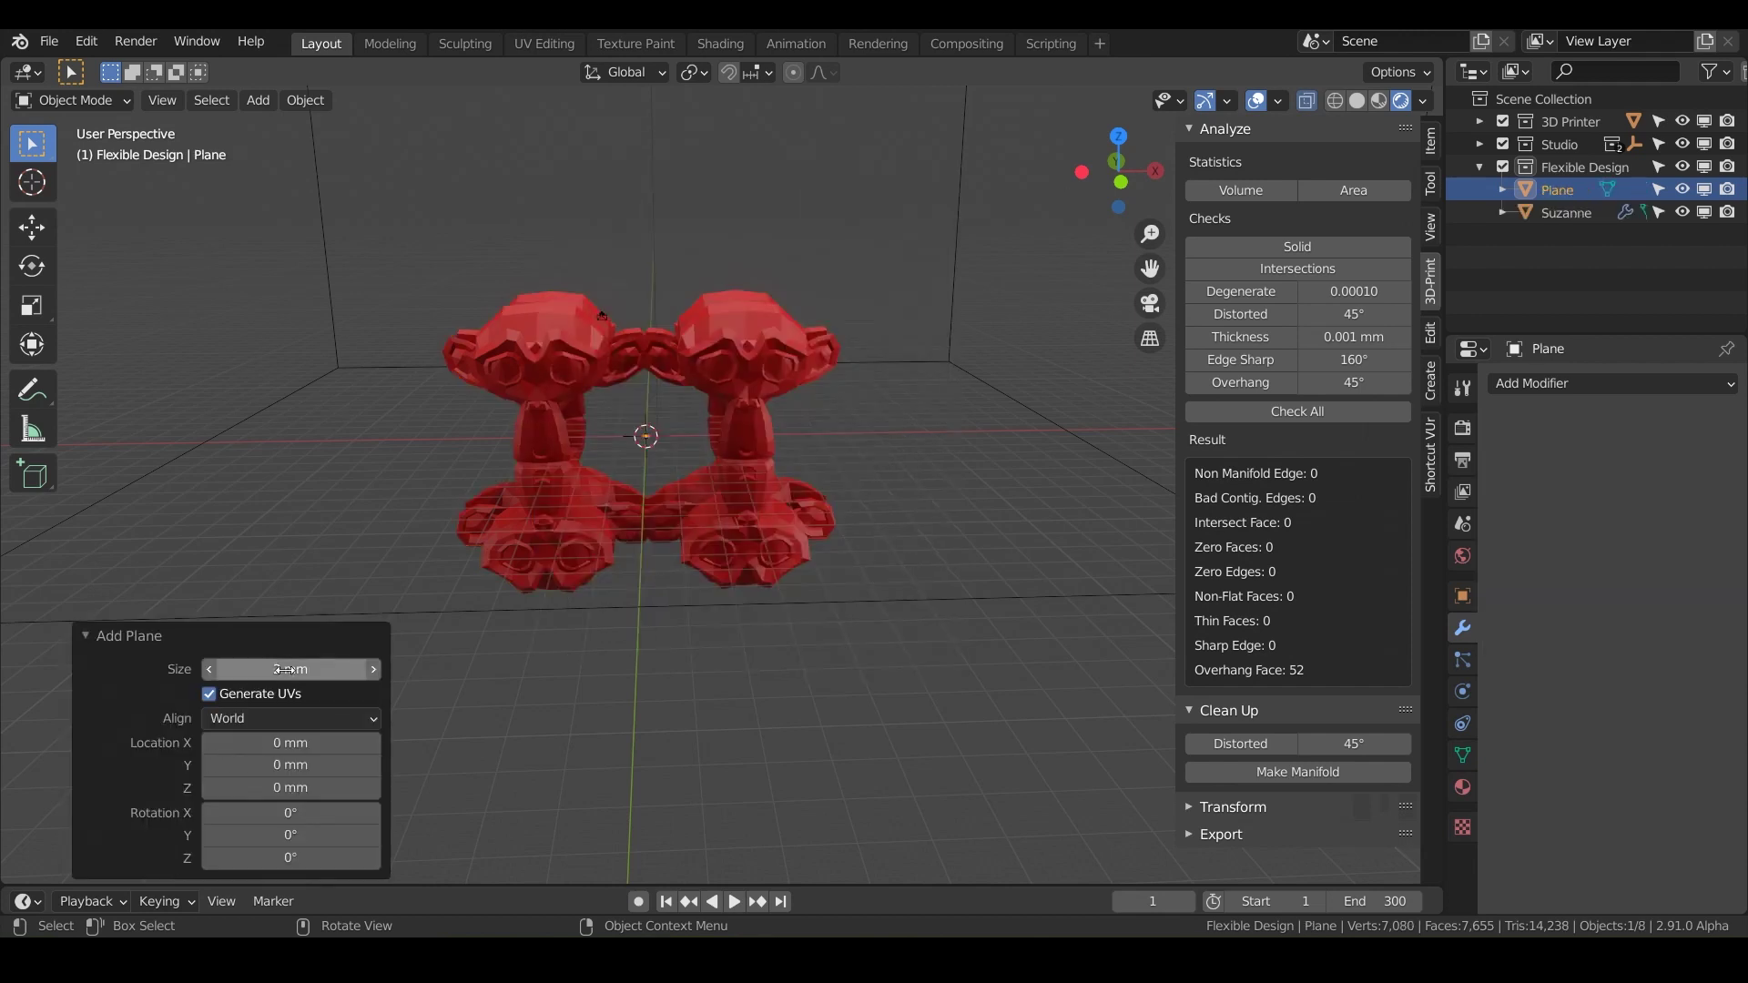
click(297, 670)
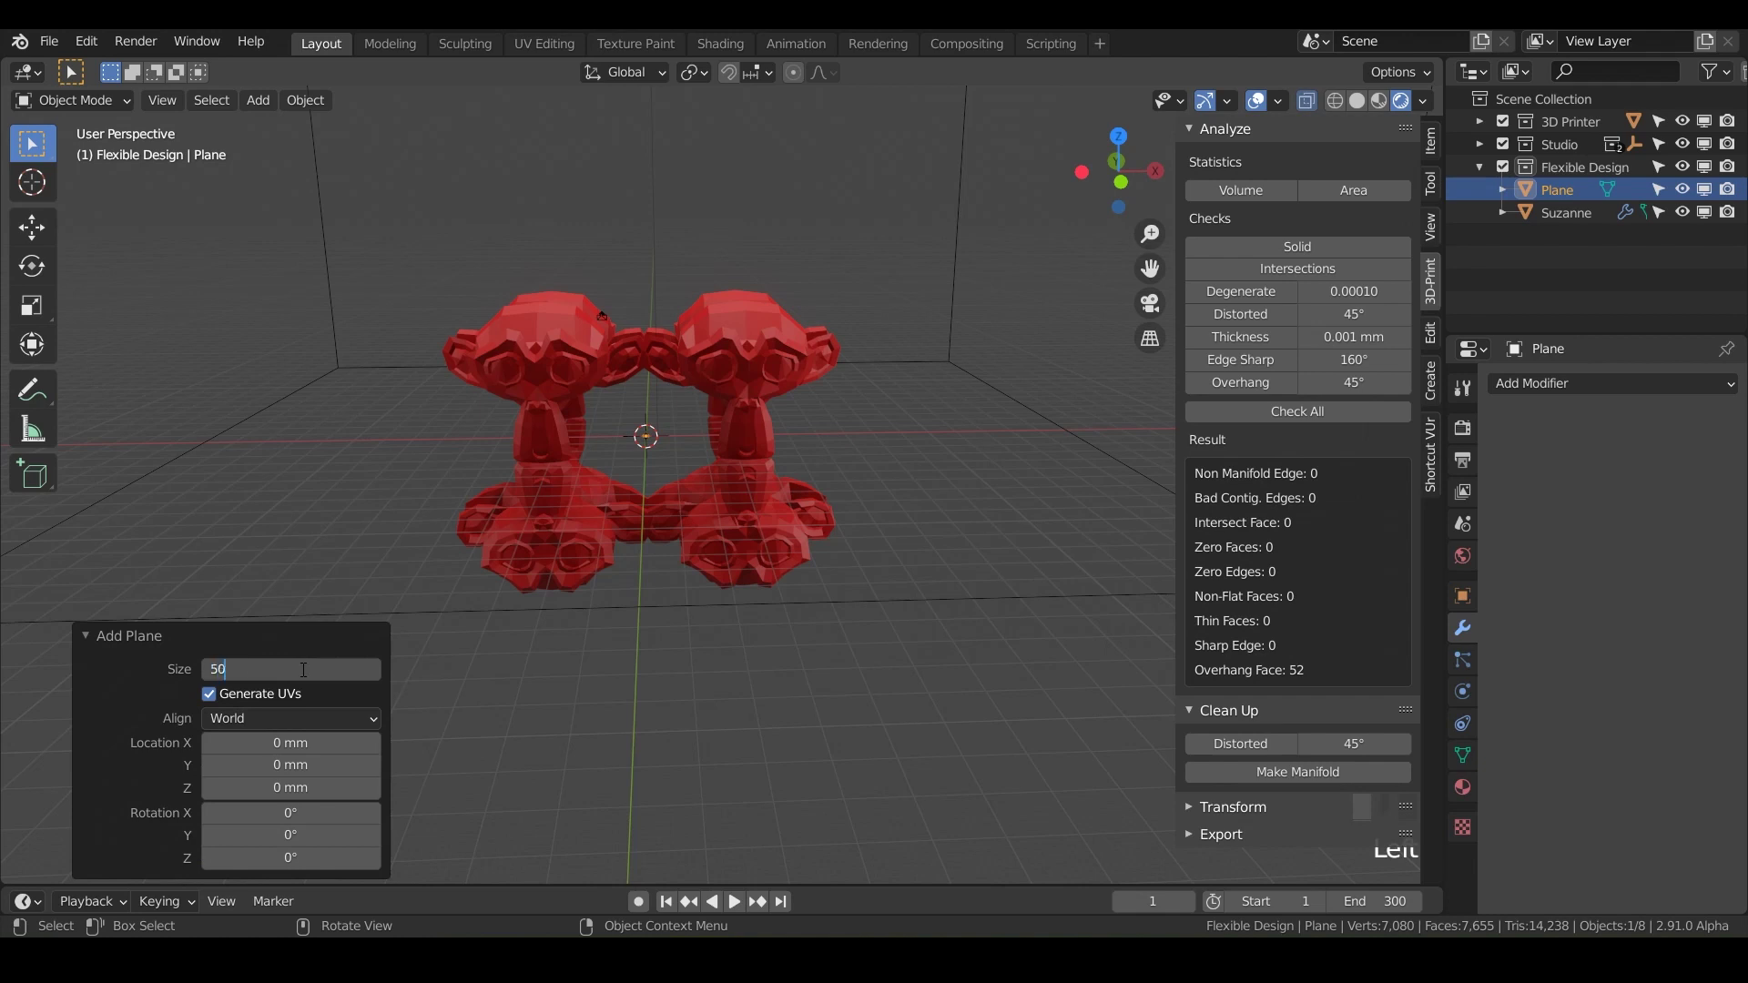
key(Return)
click(266, 671)
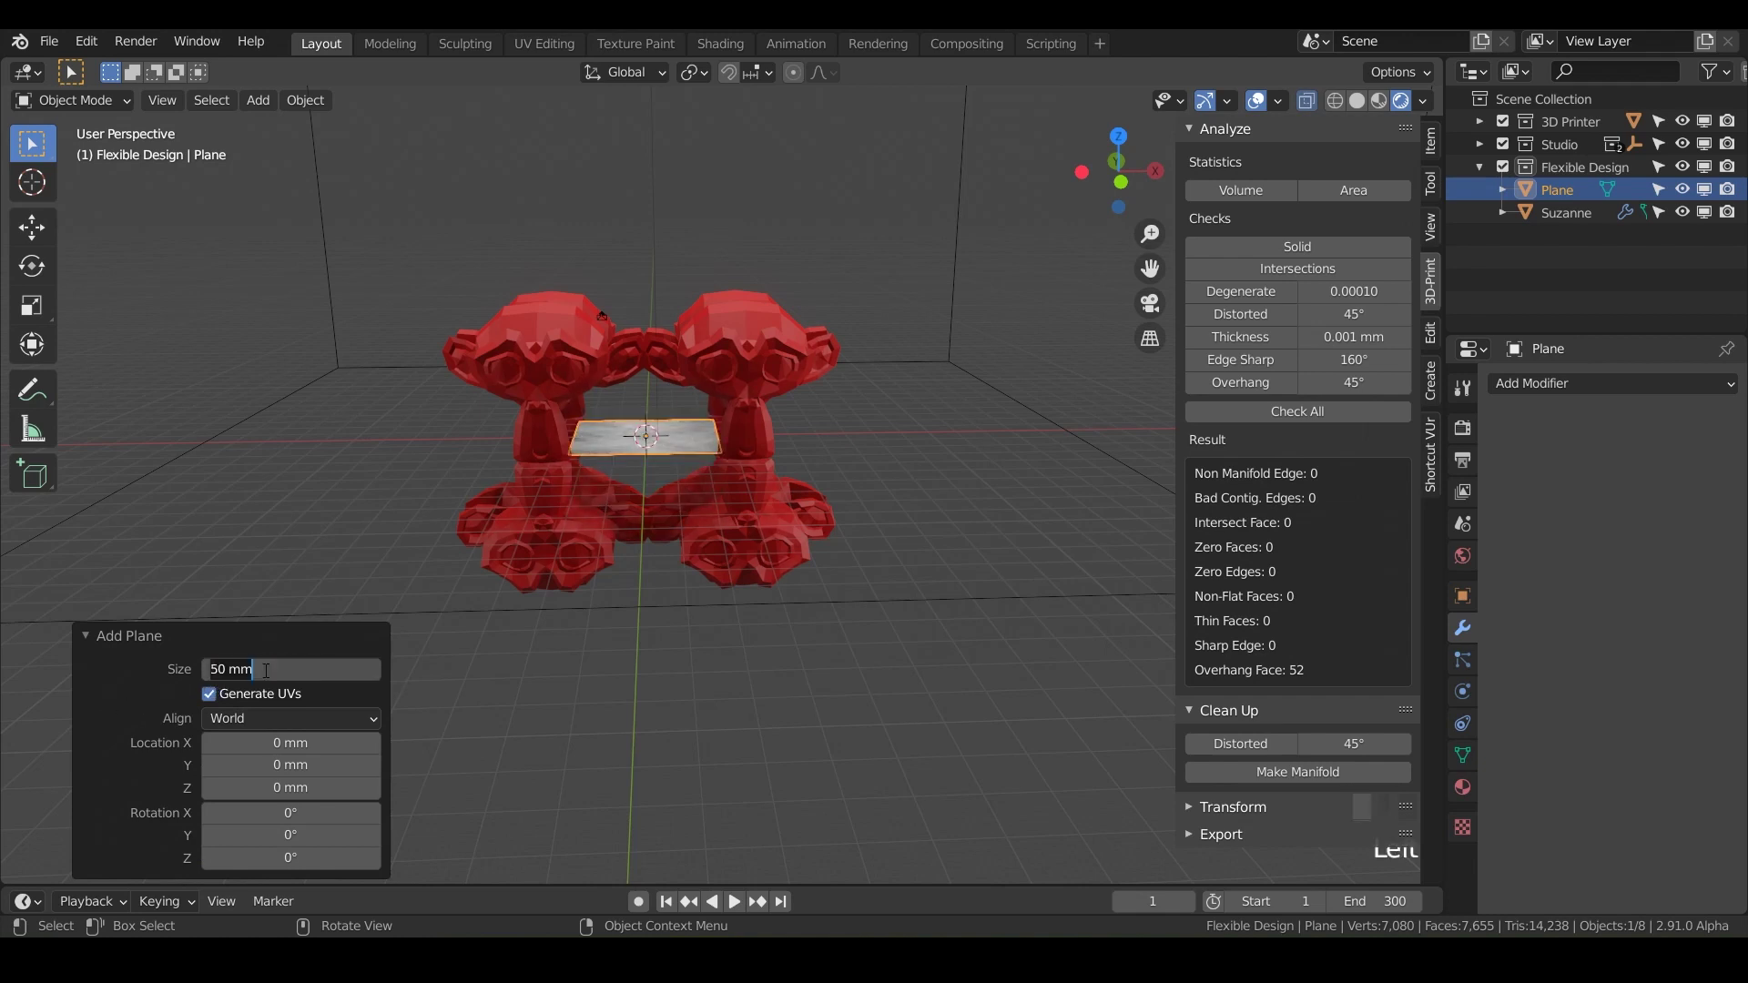
text(100)
key(Return)
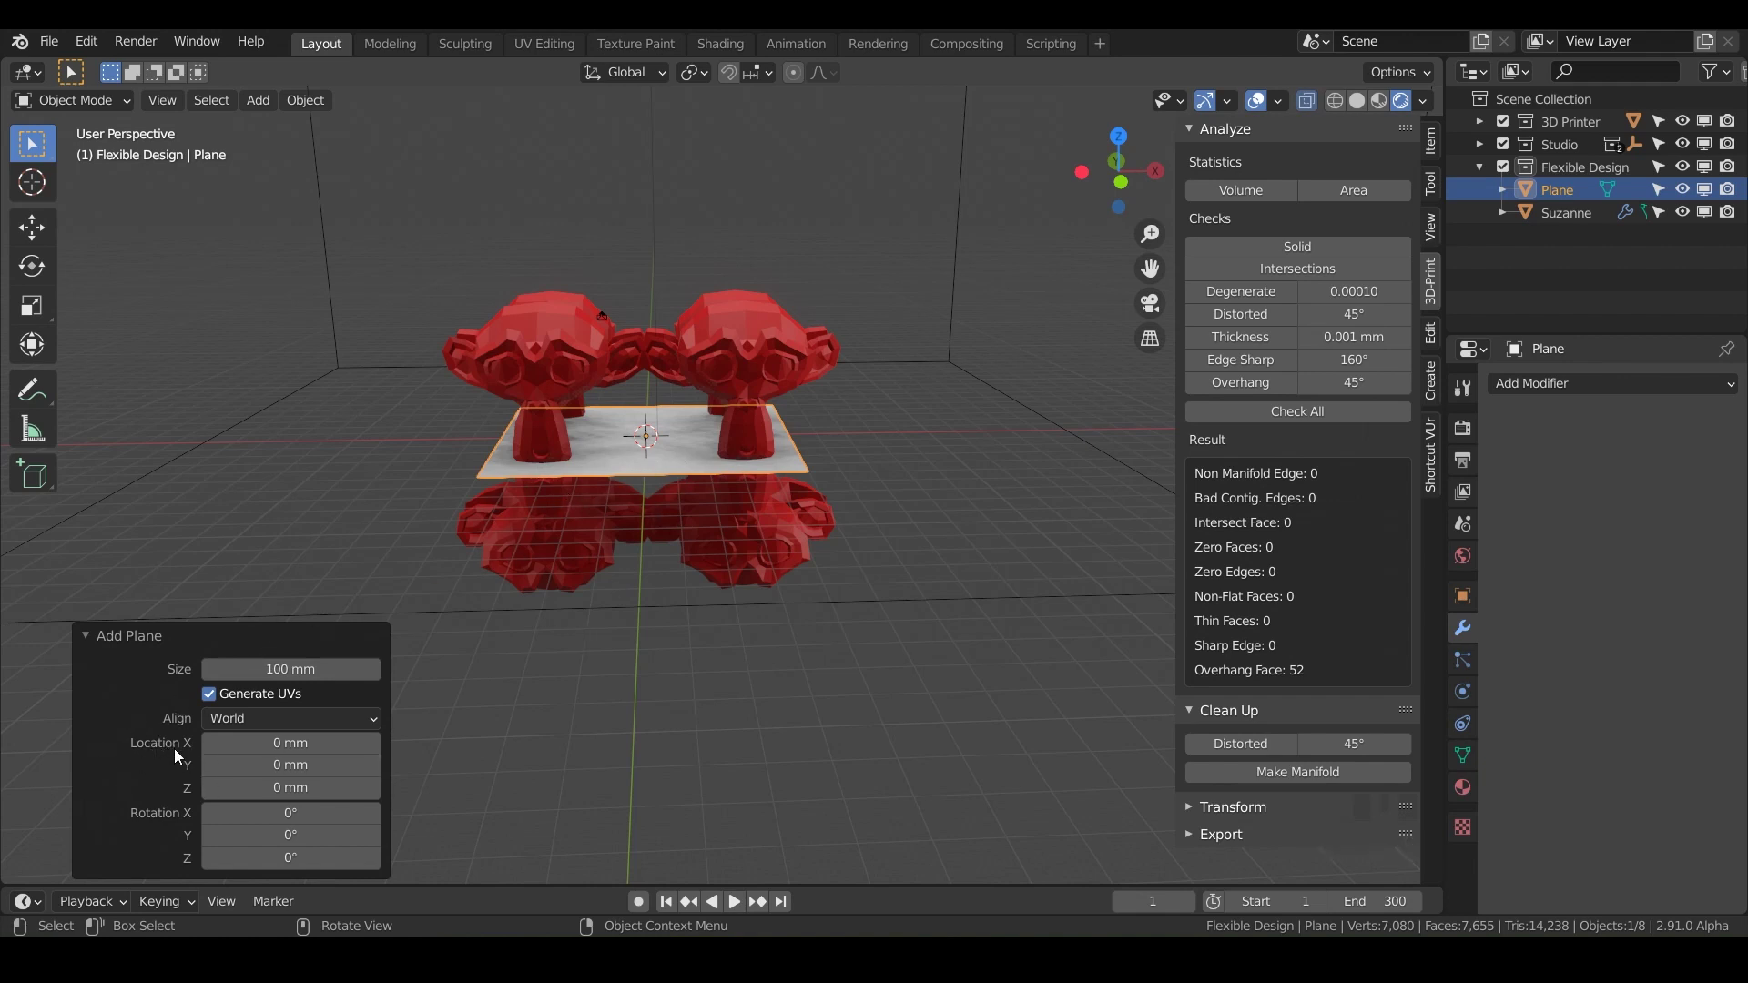
Rotate the plane 90° about Y and apply its rotation
click(267, 835)
key(Return)
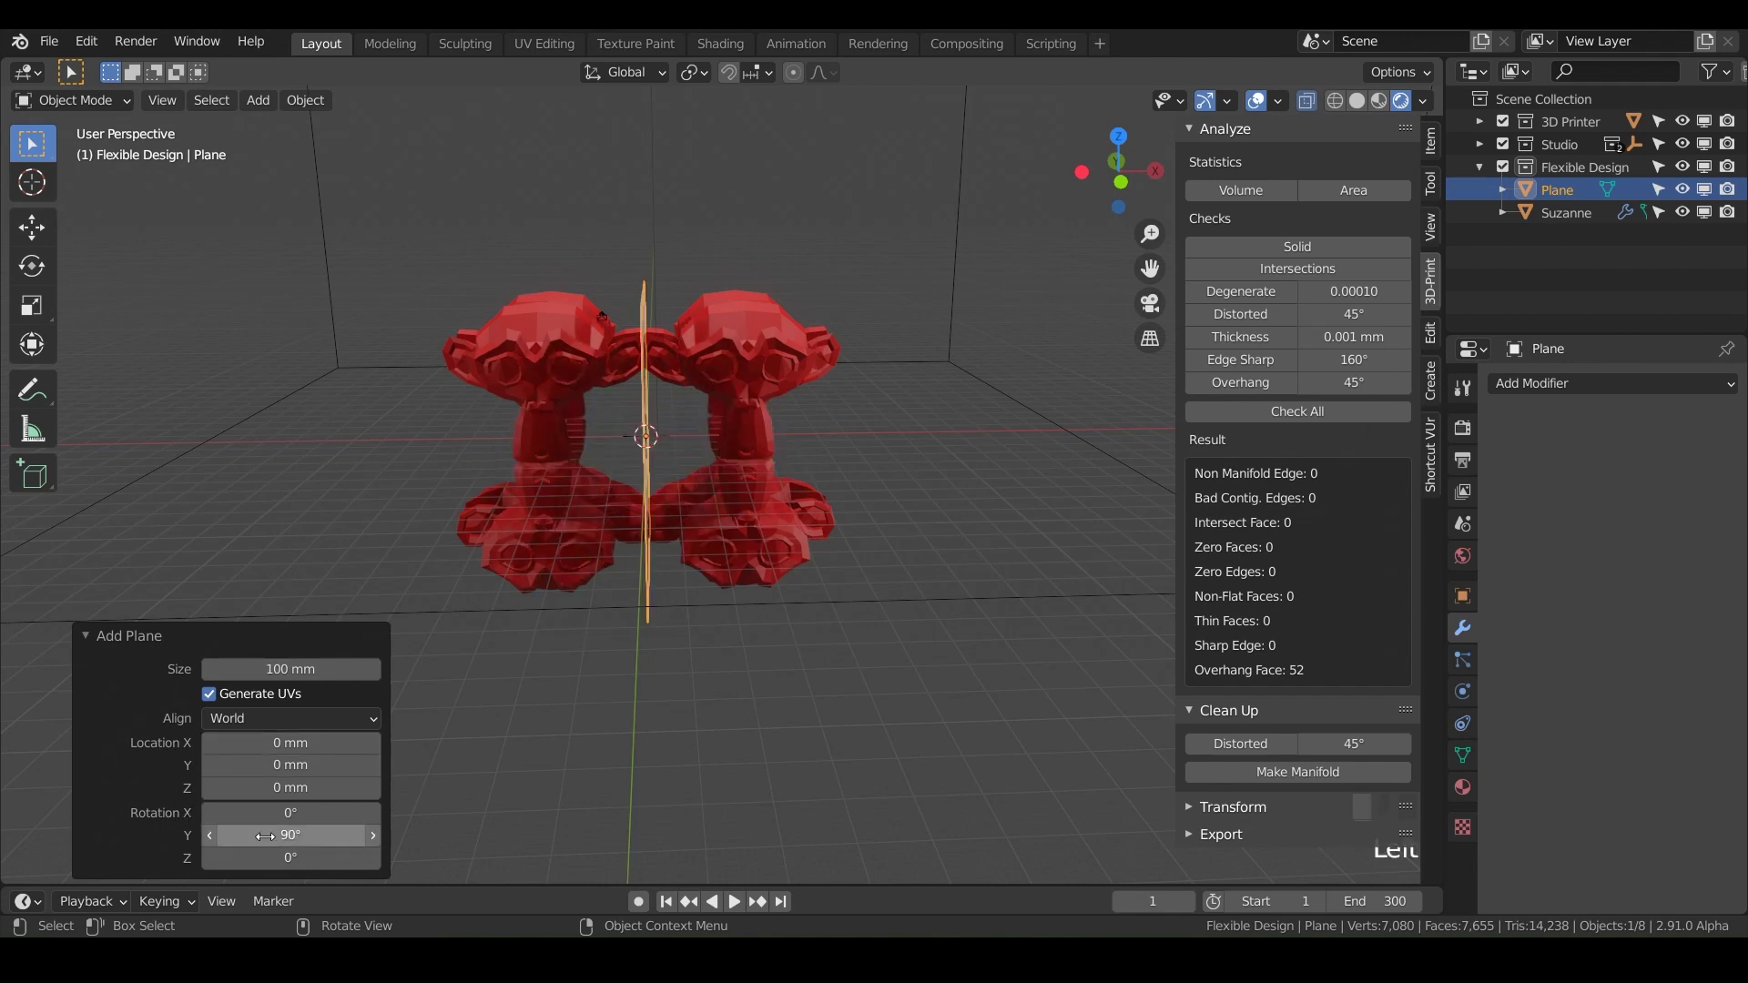
click(1430, 141)
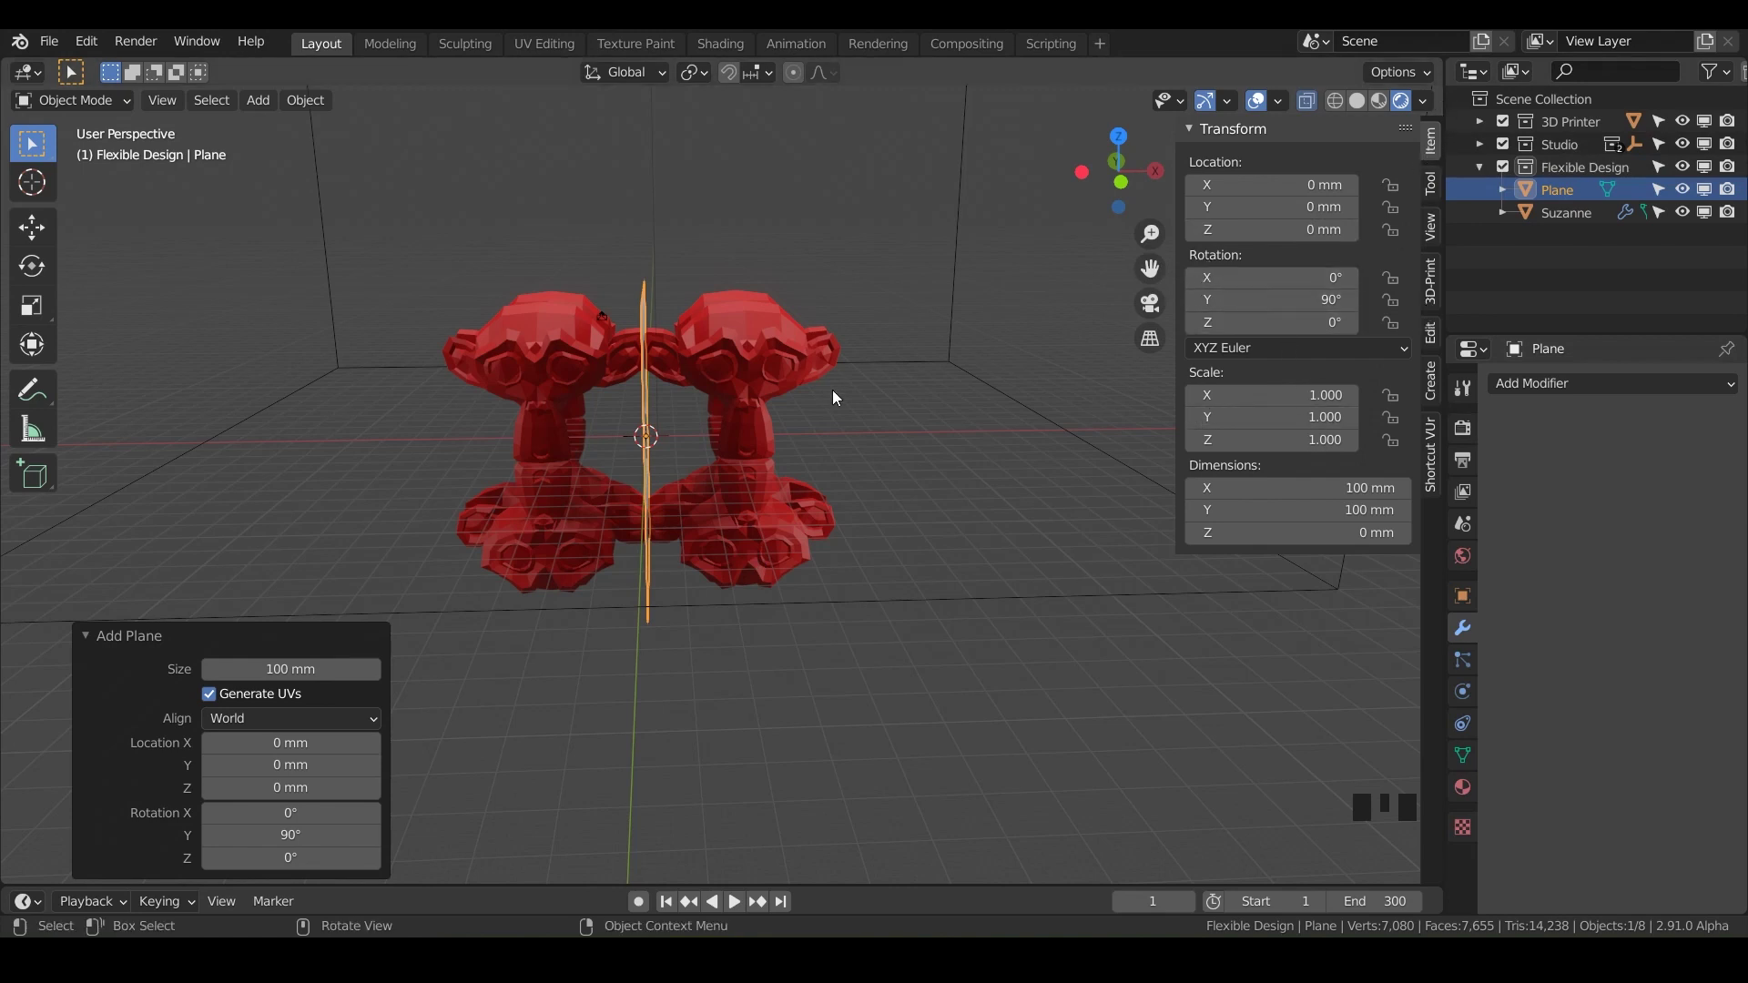
middle_drag(646, 396, 719, 419)
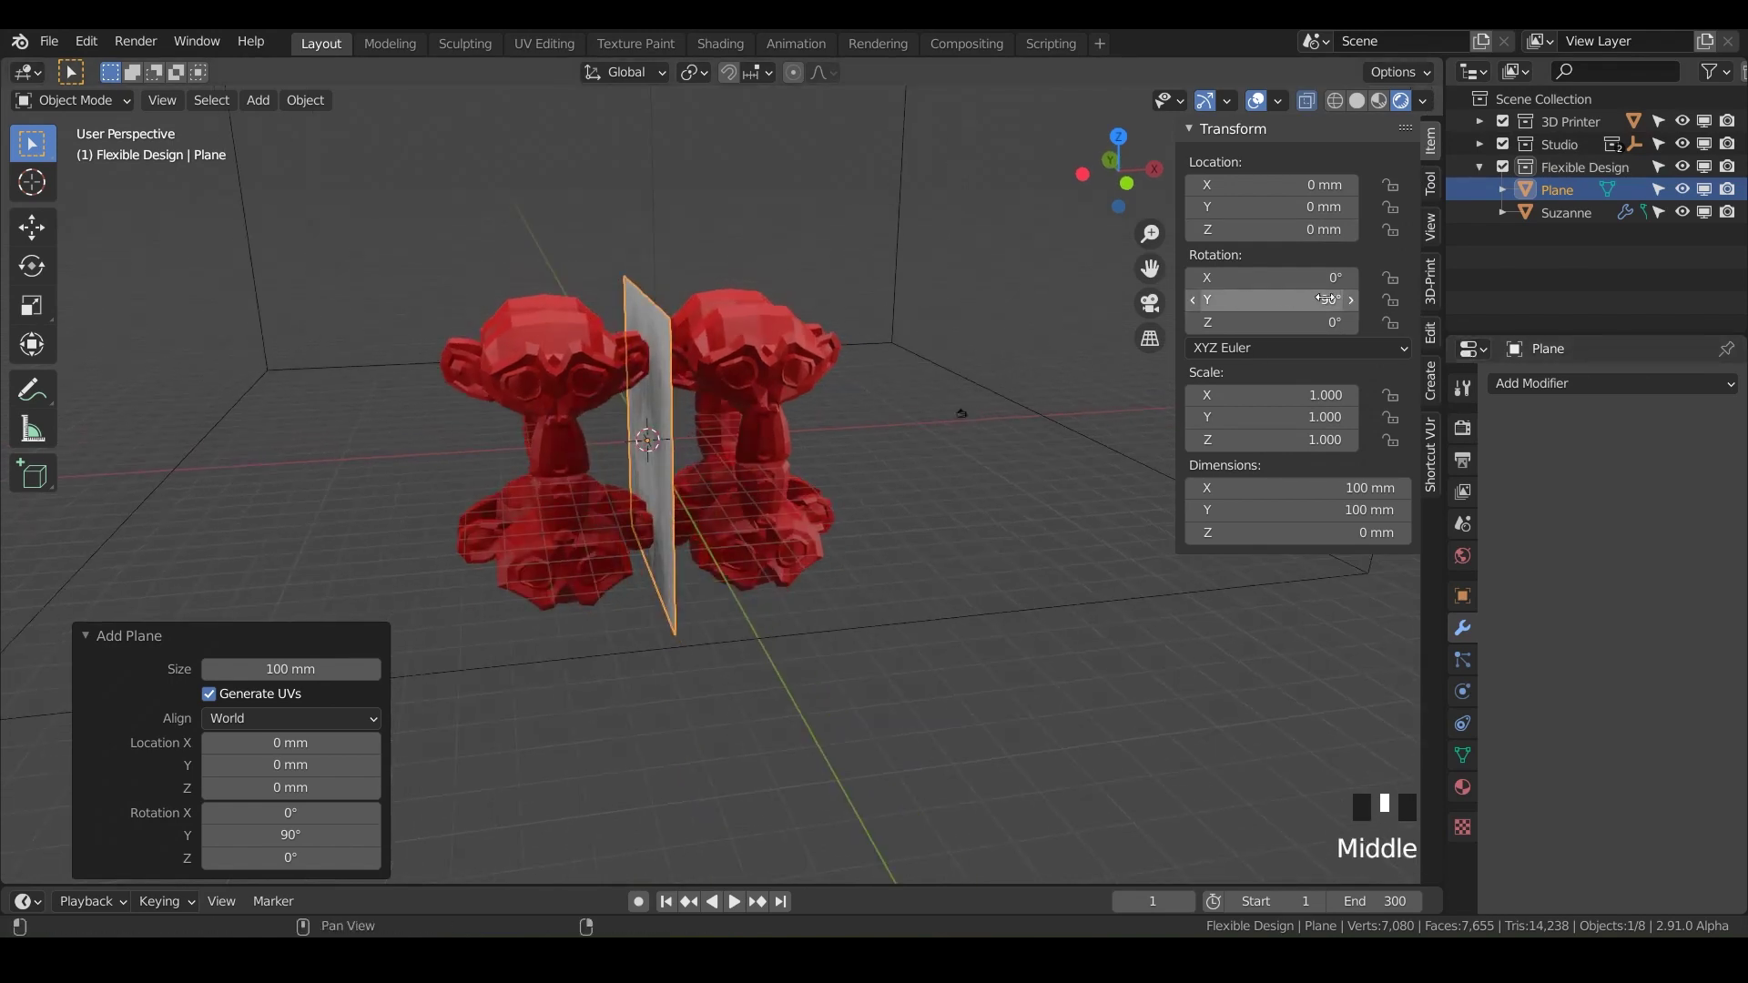
key(ctrl+a)
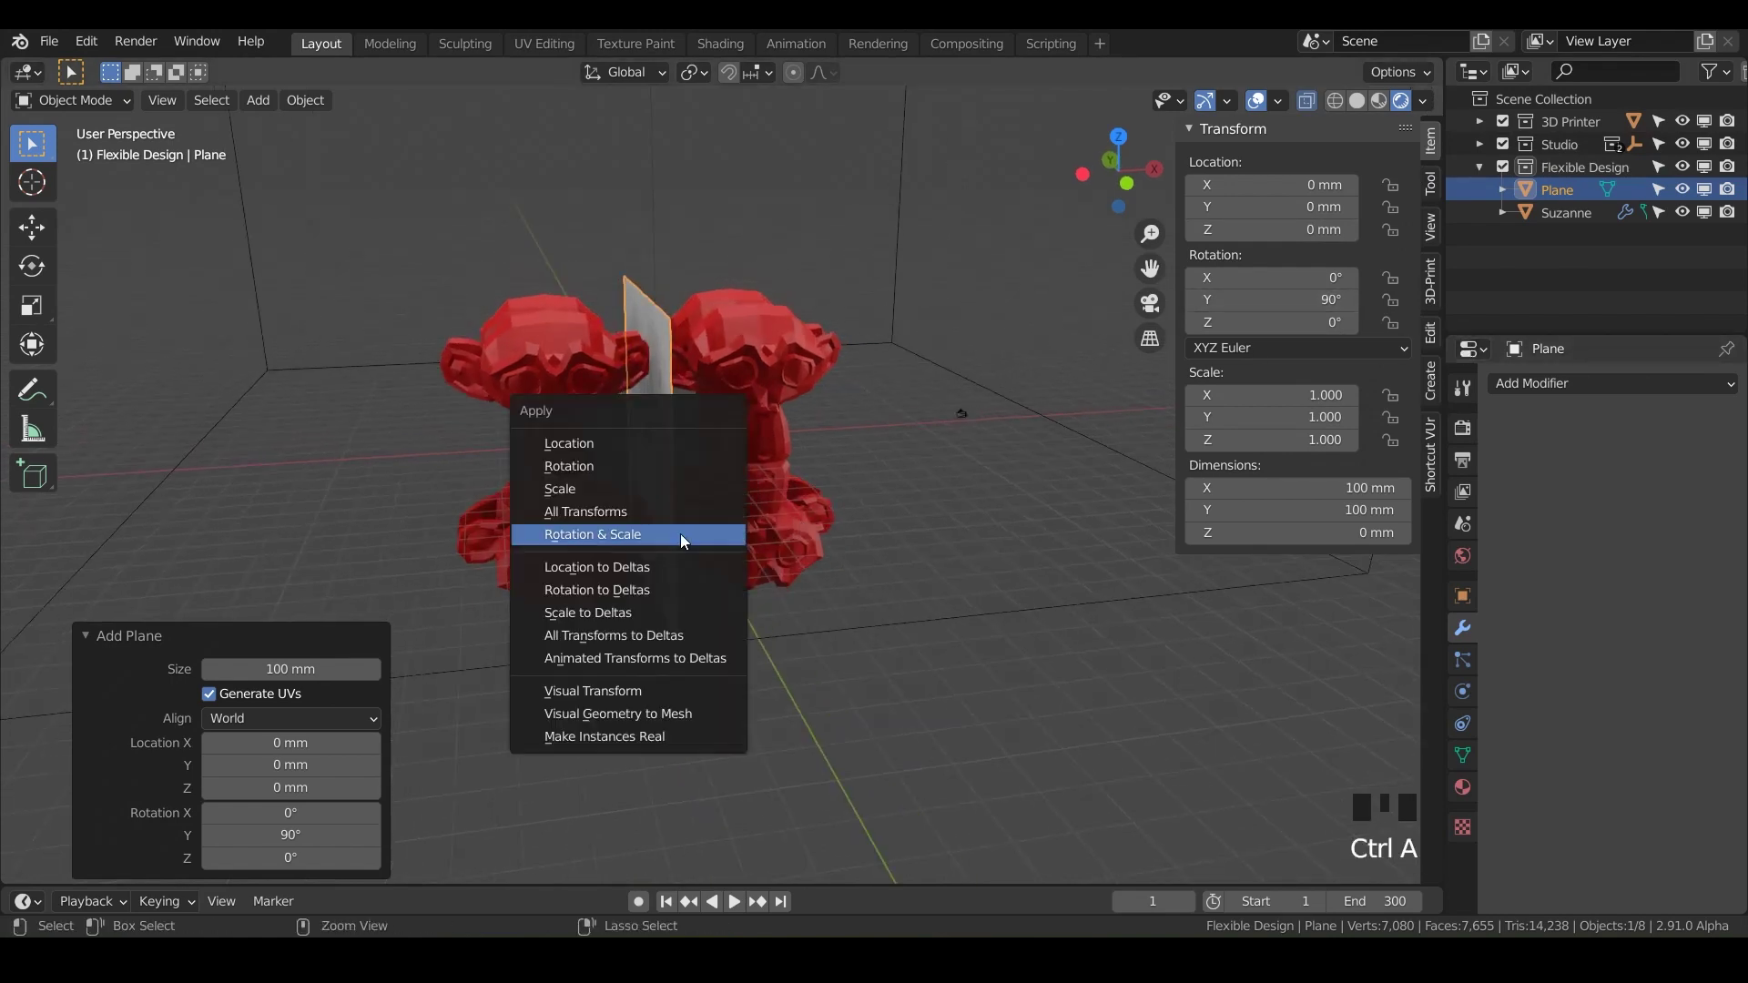
click(593, 466)
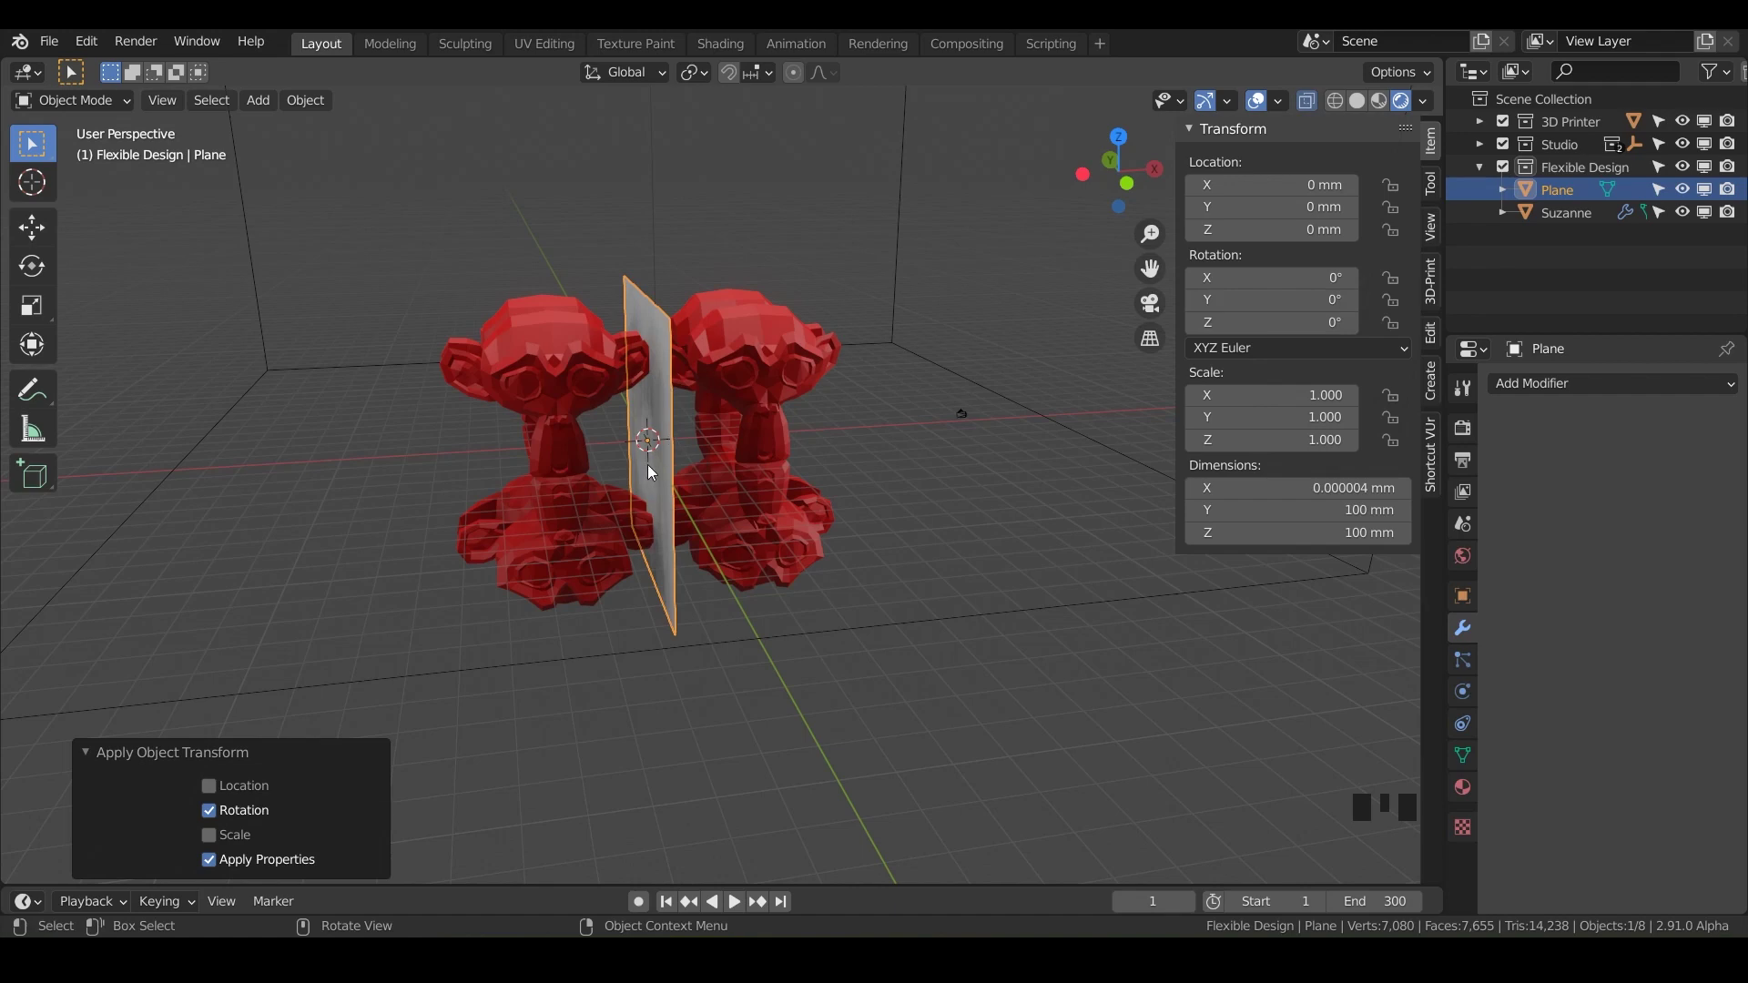
Rename the plane as Mirror
shift+middle_drag(651, 472, 615, 398)
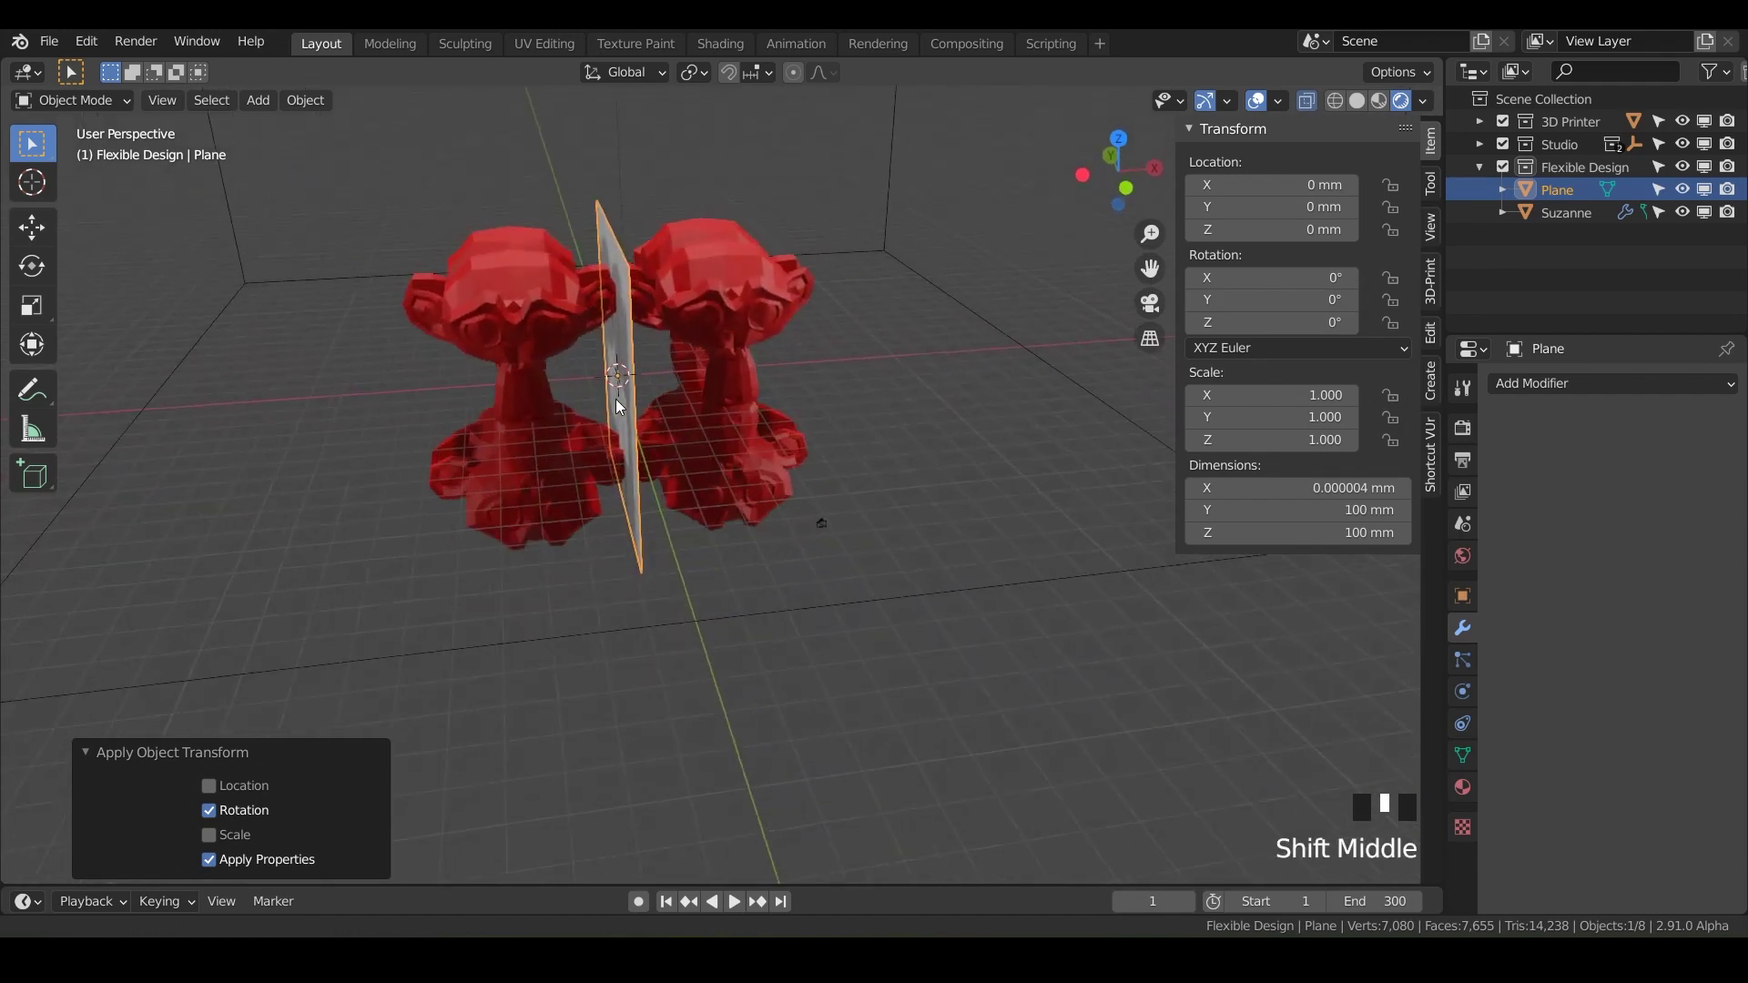
click(1577, 219)
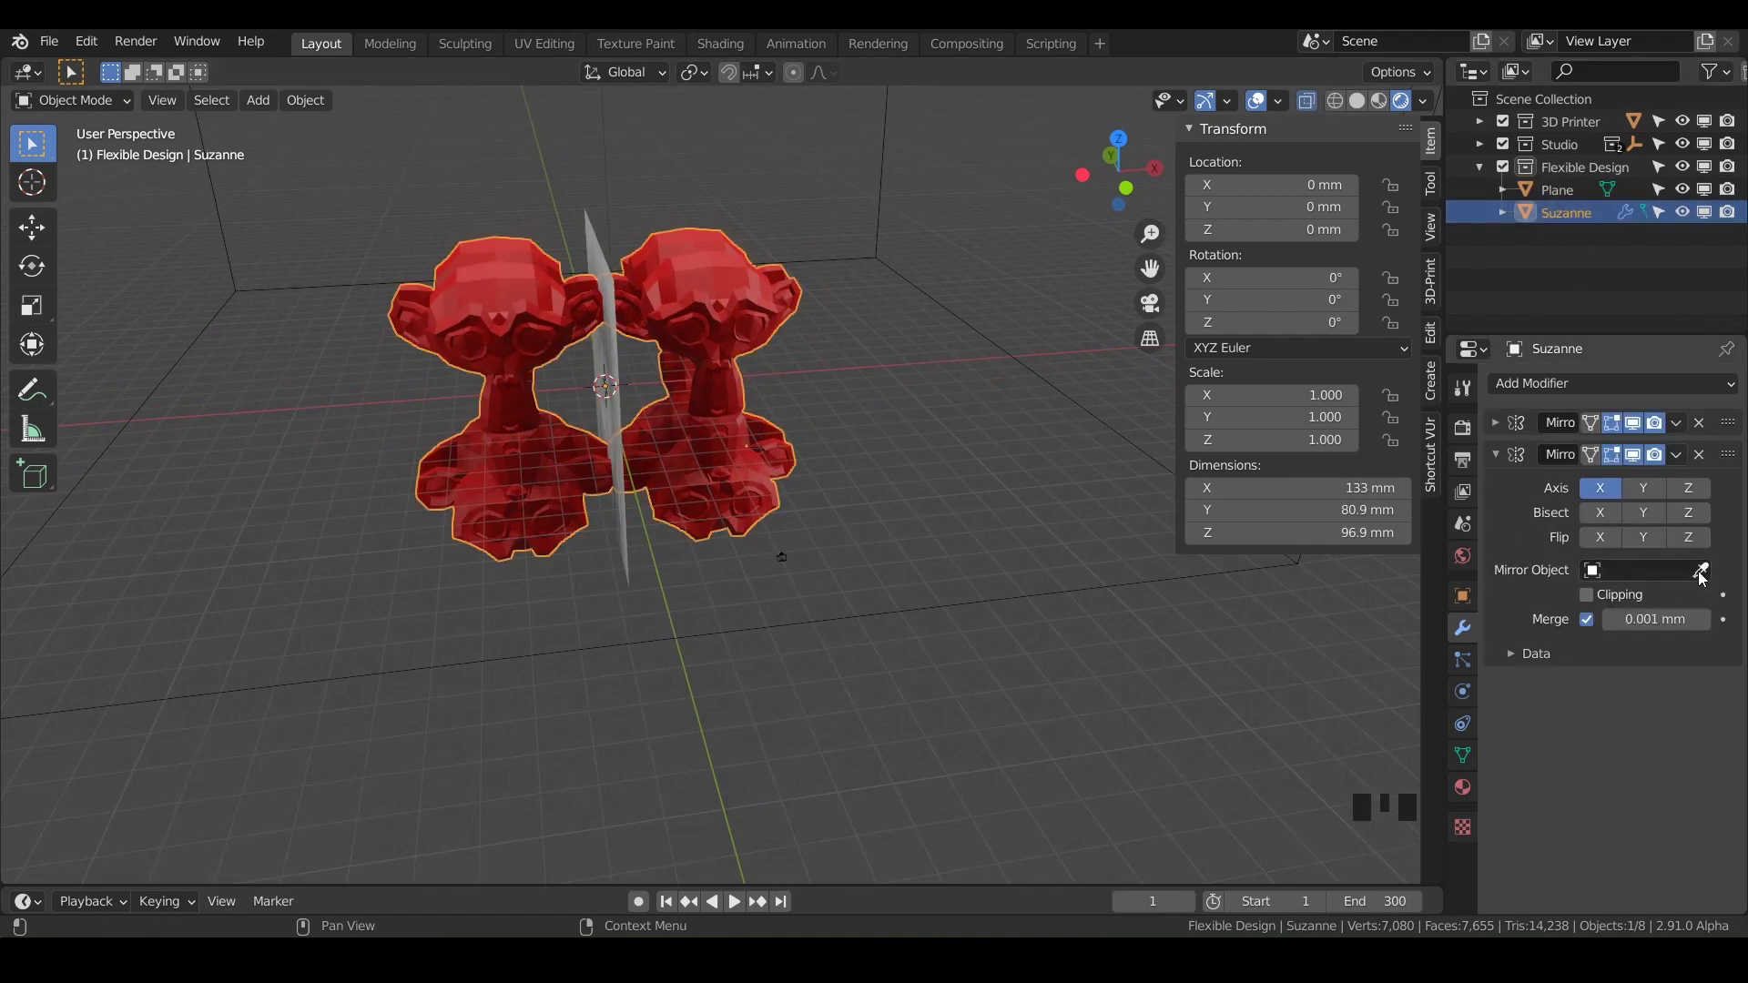
click(614, 346)
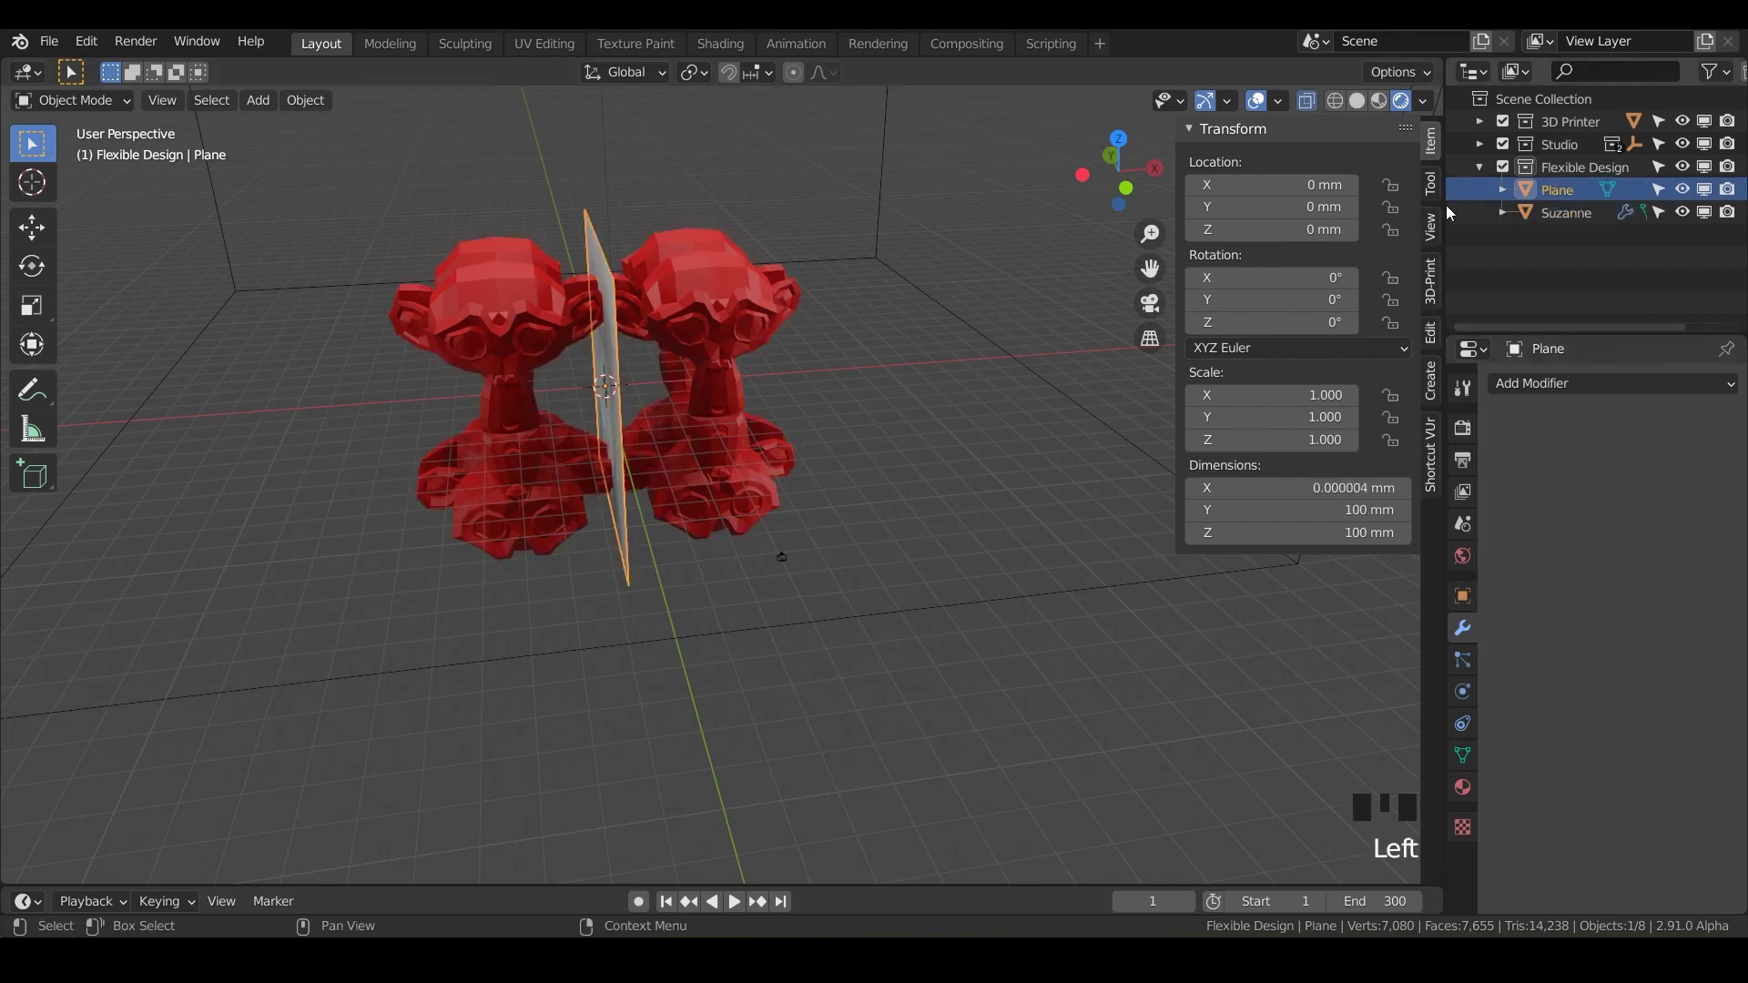
double_click(1562, 191)
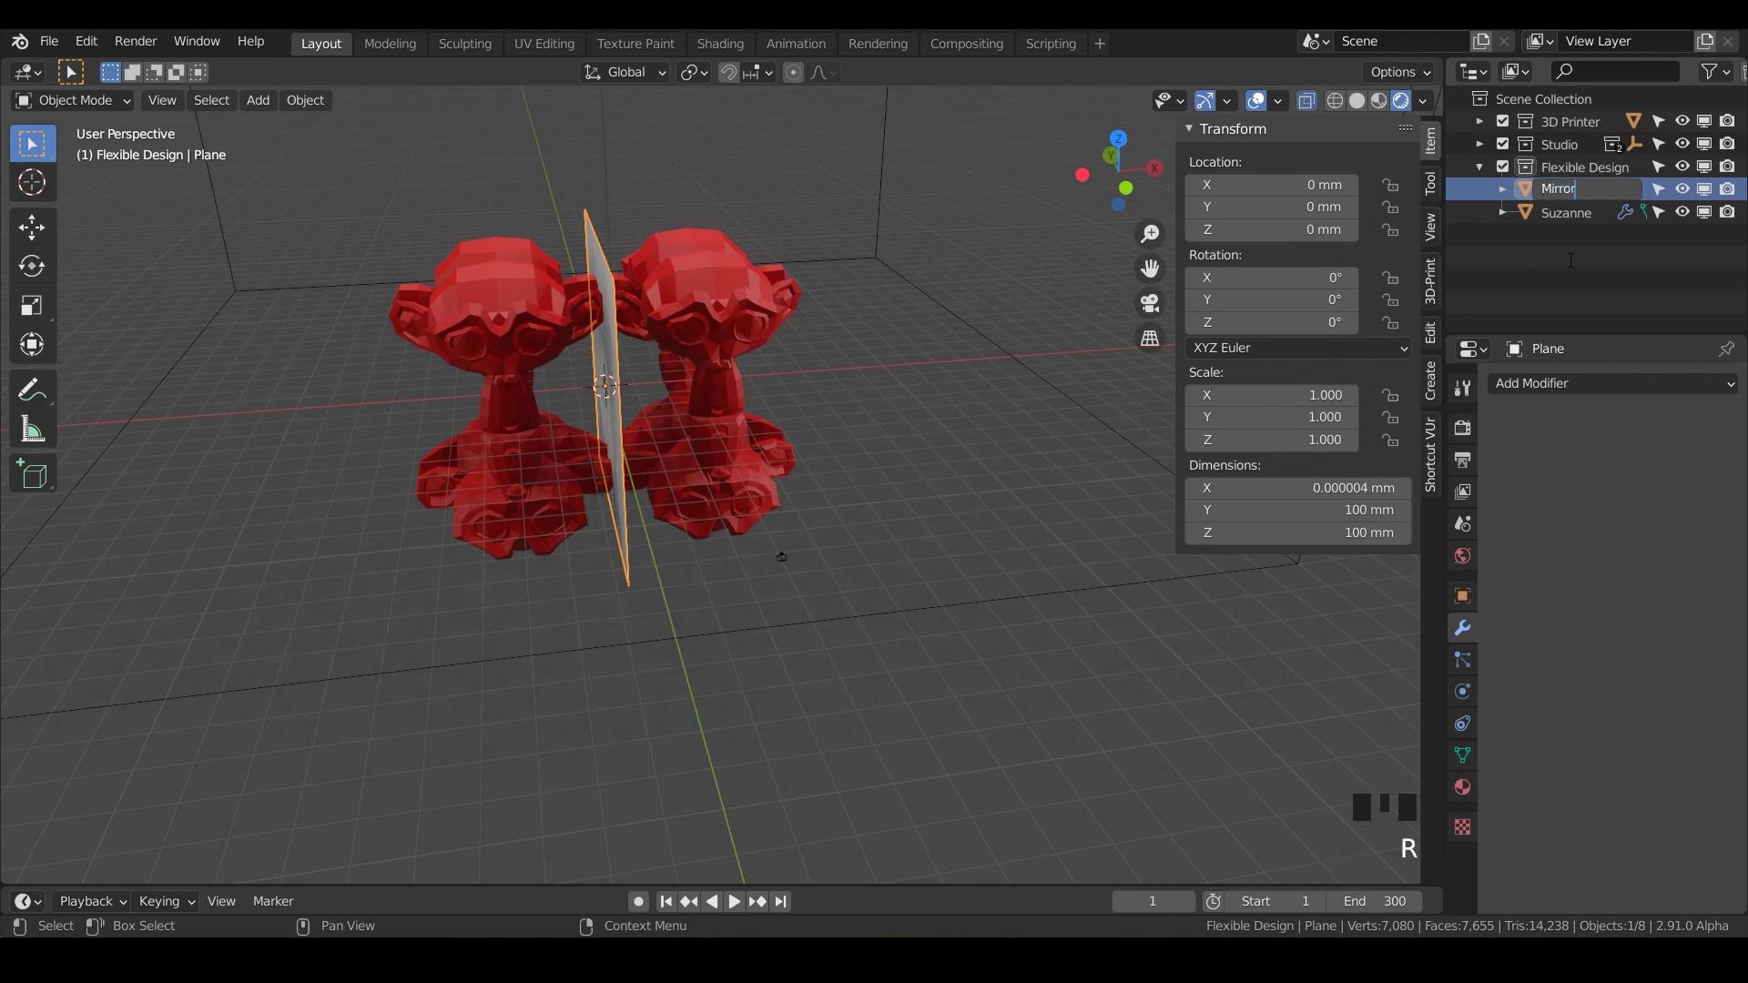
key(Return)
Set the Mirror plane as the Mirror Object of Suzanne's second Mirror modifier
click(1565, 212)
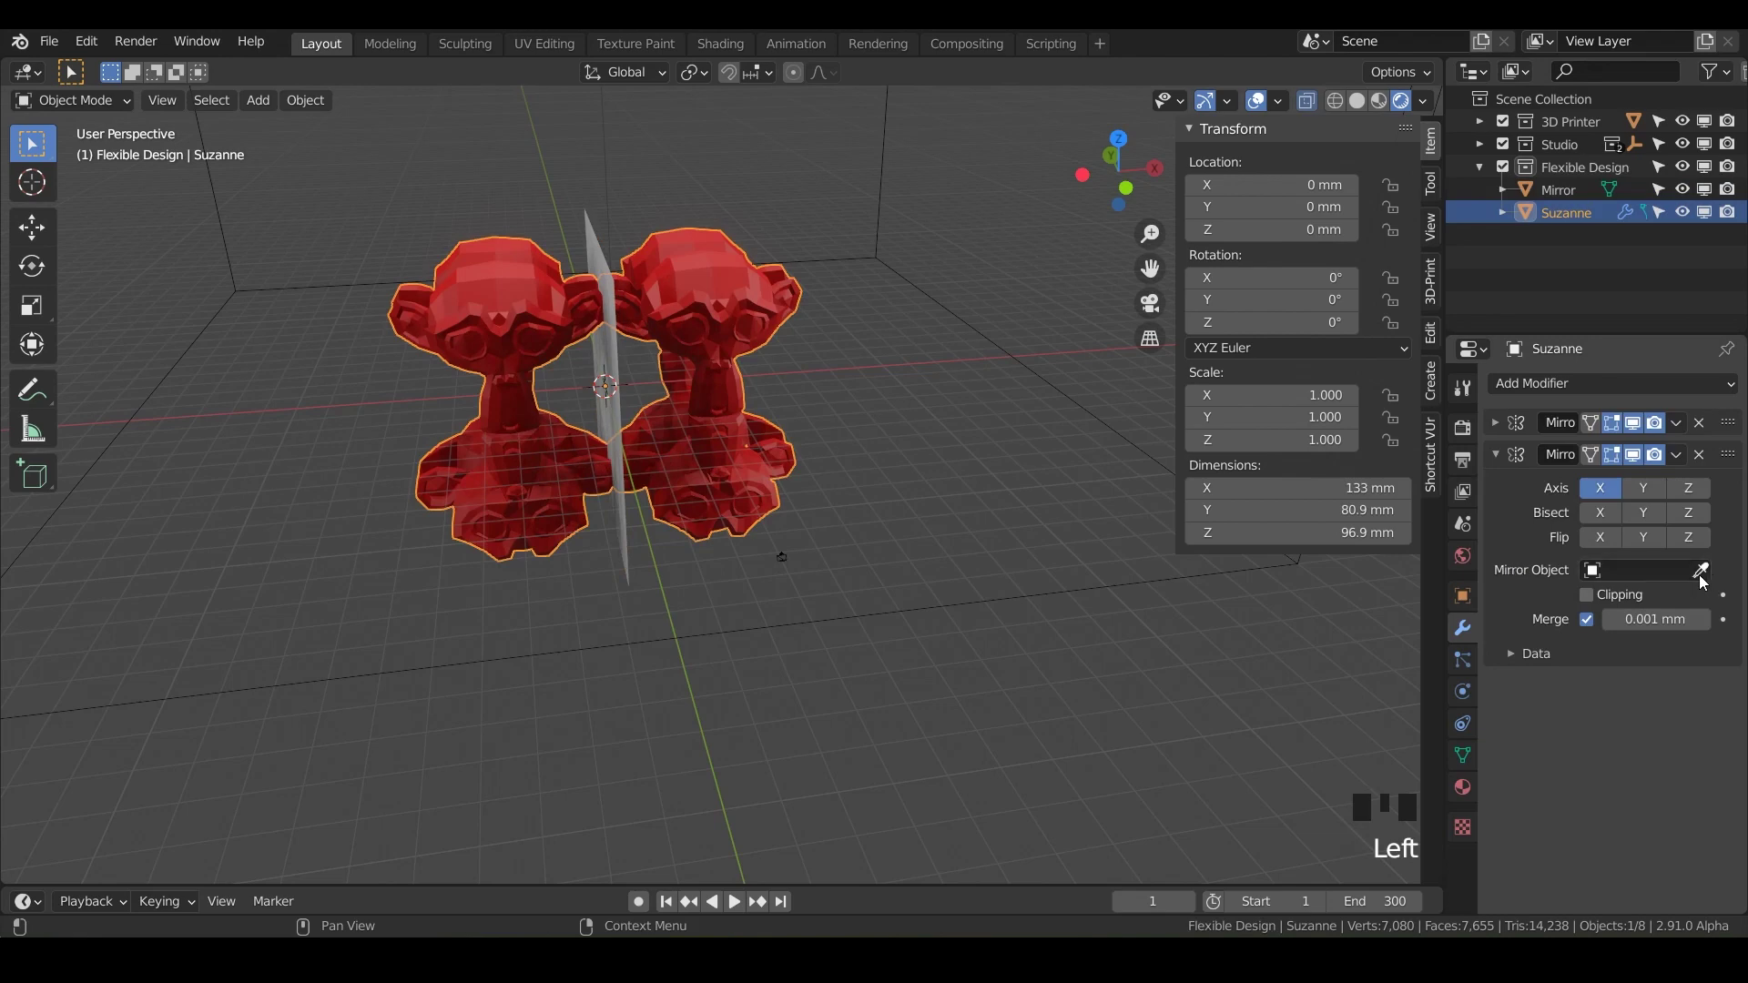
click(616, 339)
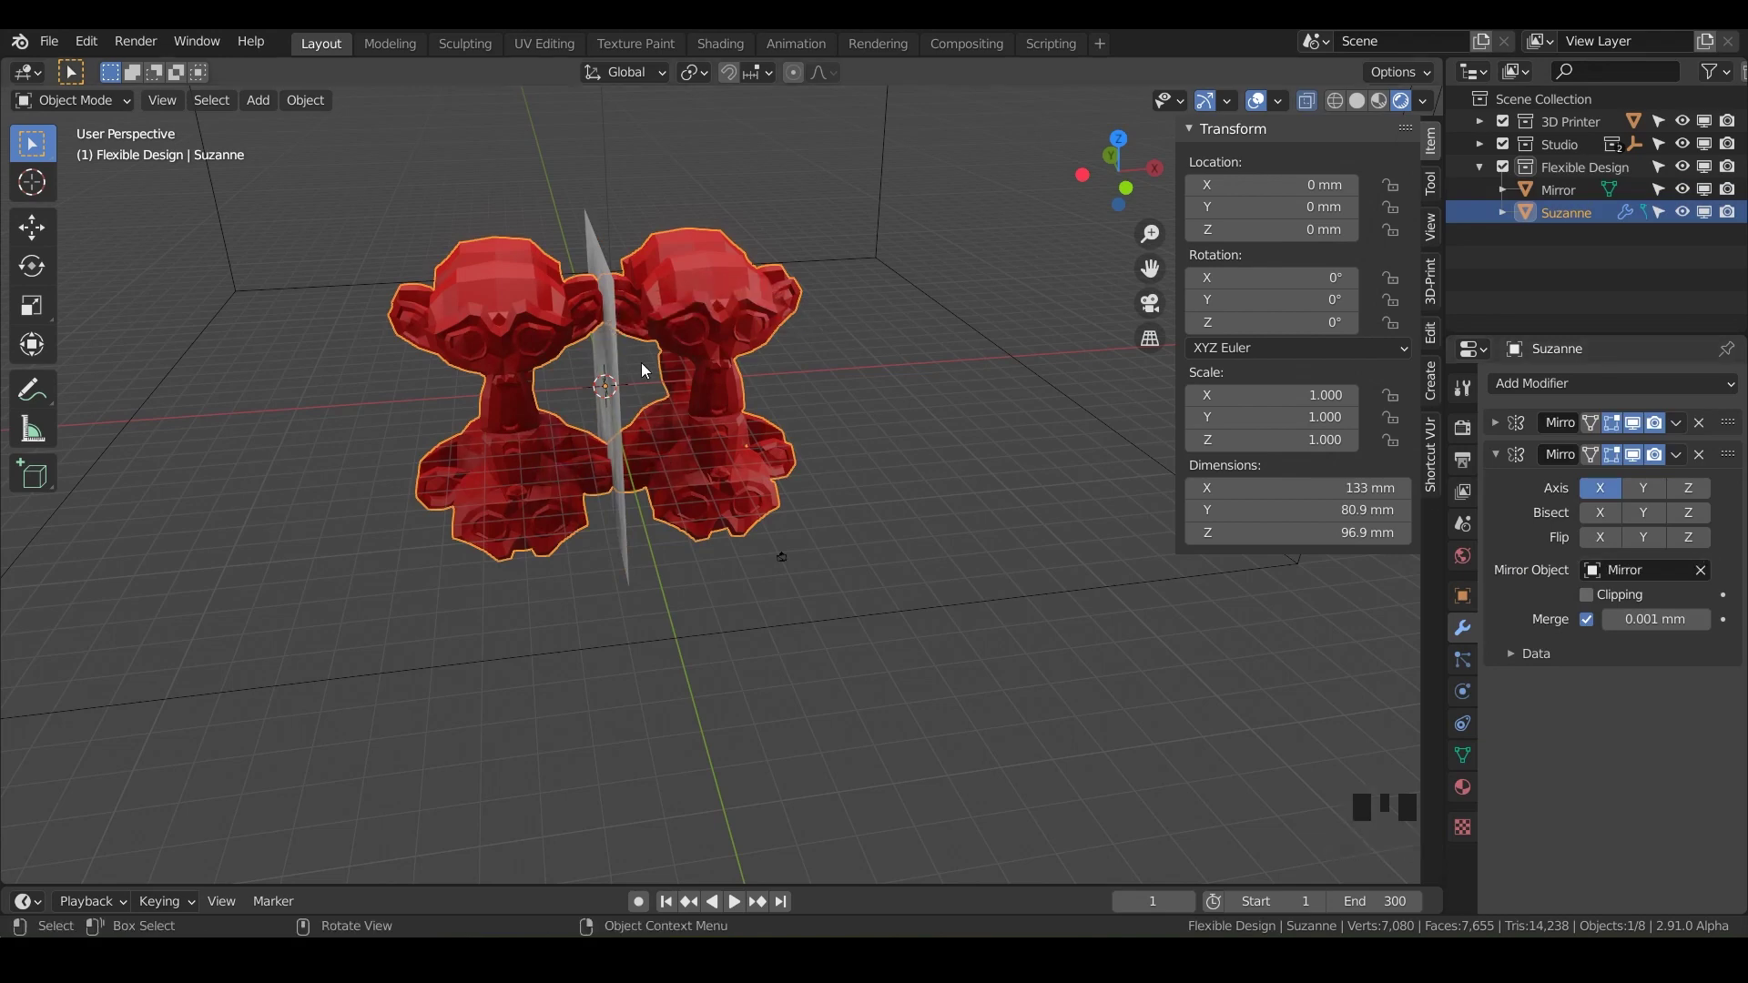
Select the Mirror plane between the Suzannes and move it about 74.5 mm along X
middle_drag(876, 450, 566, 407)
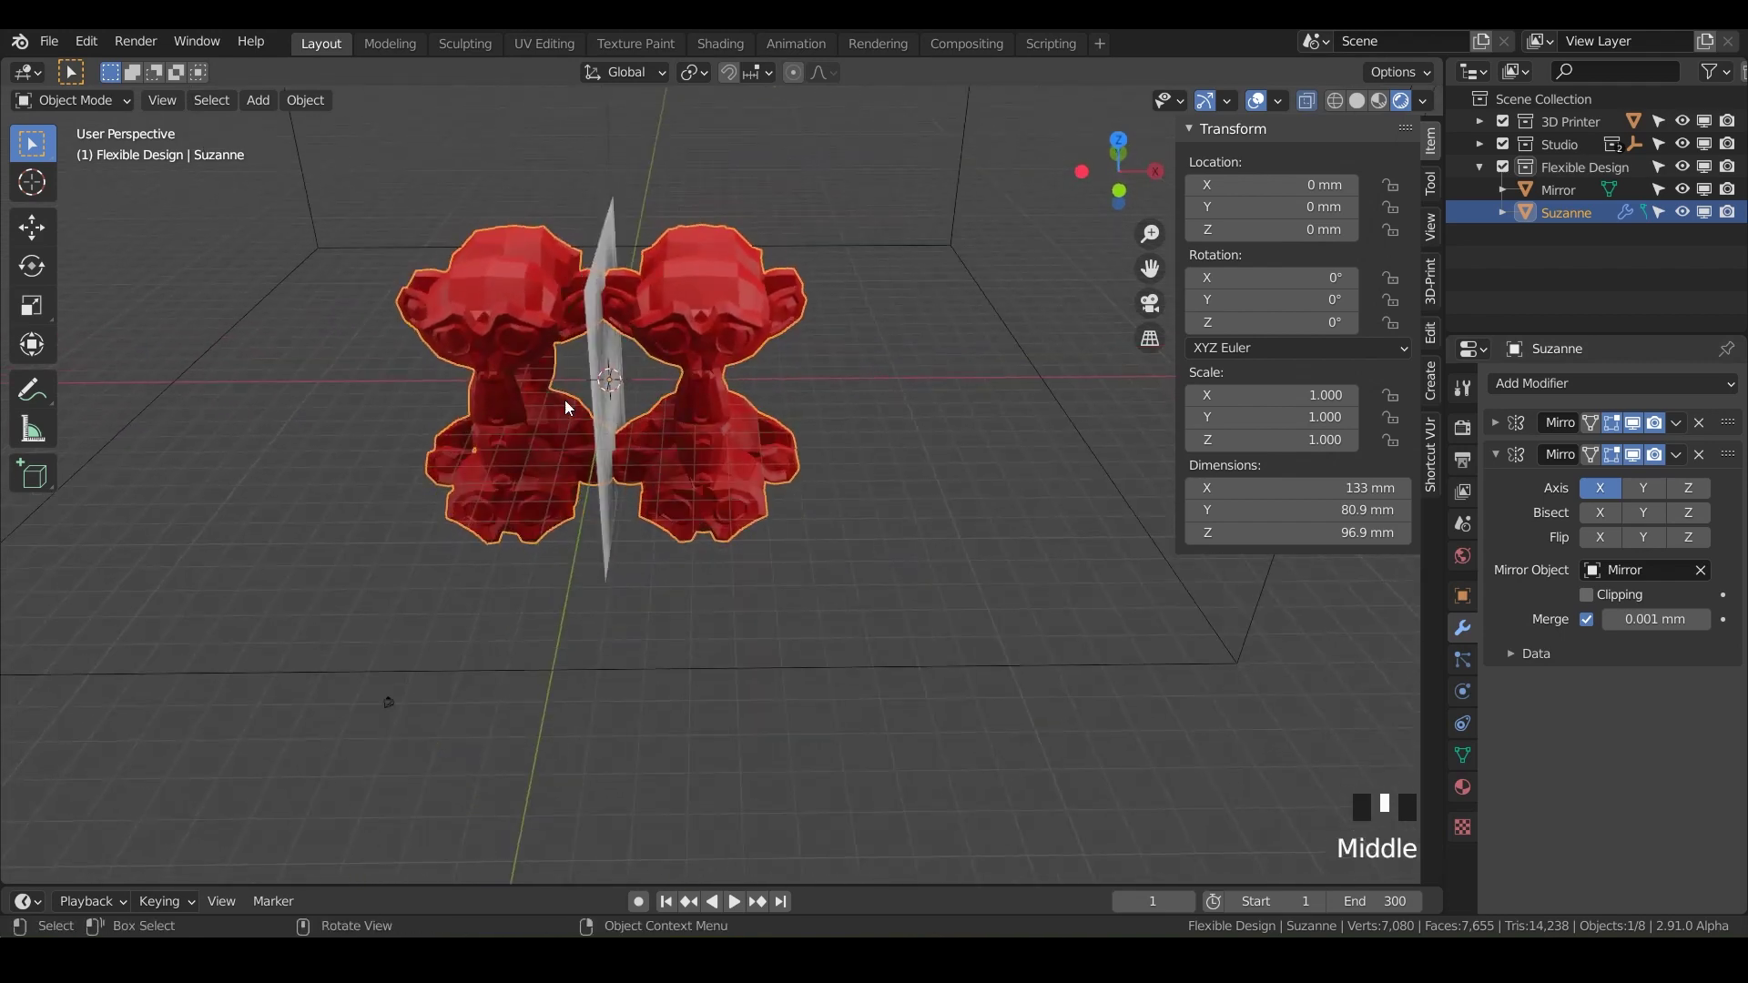
click(599, 433)
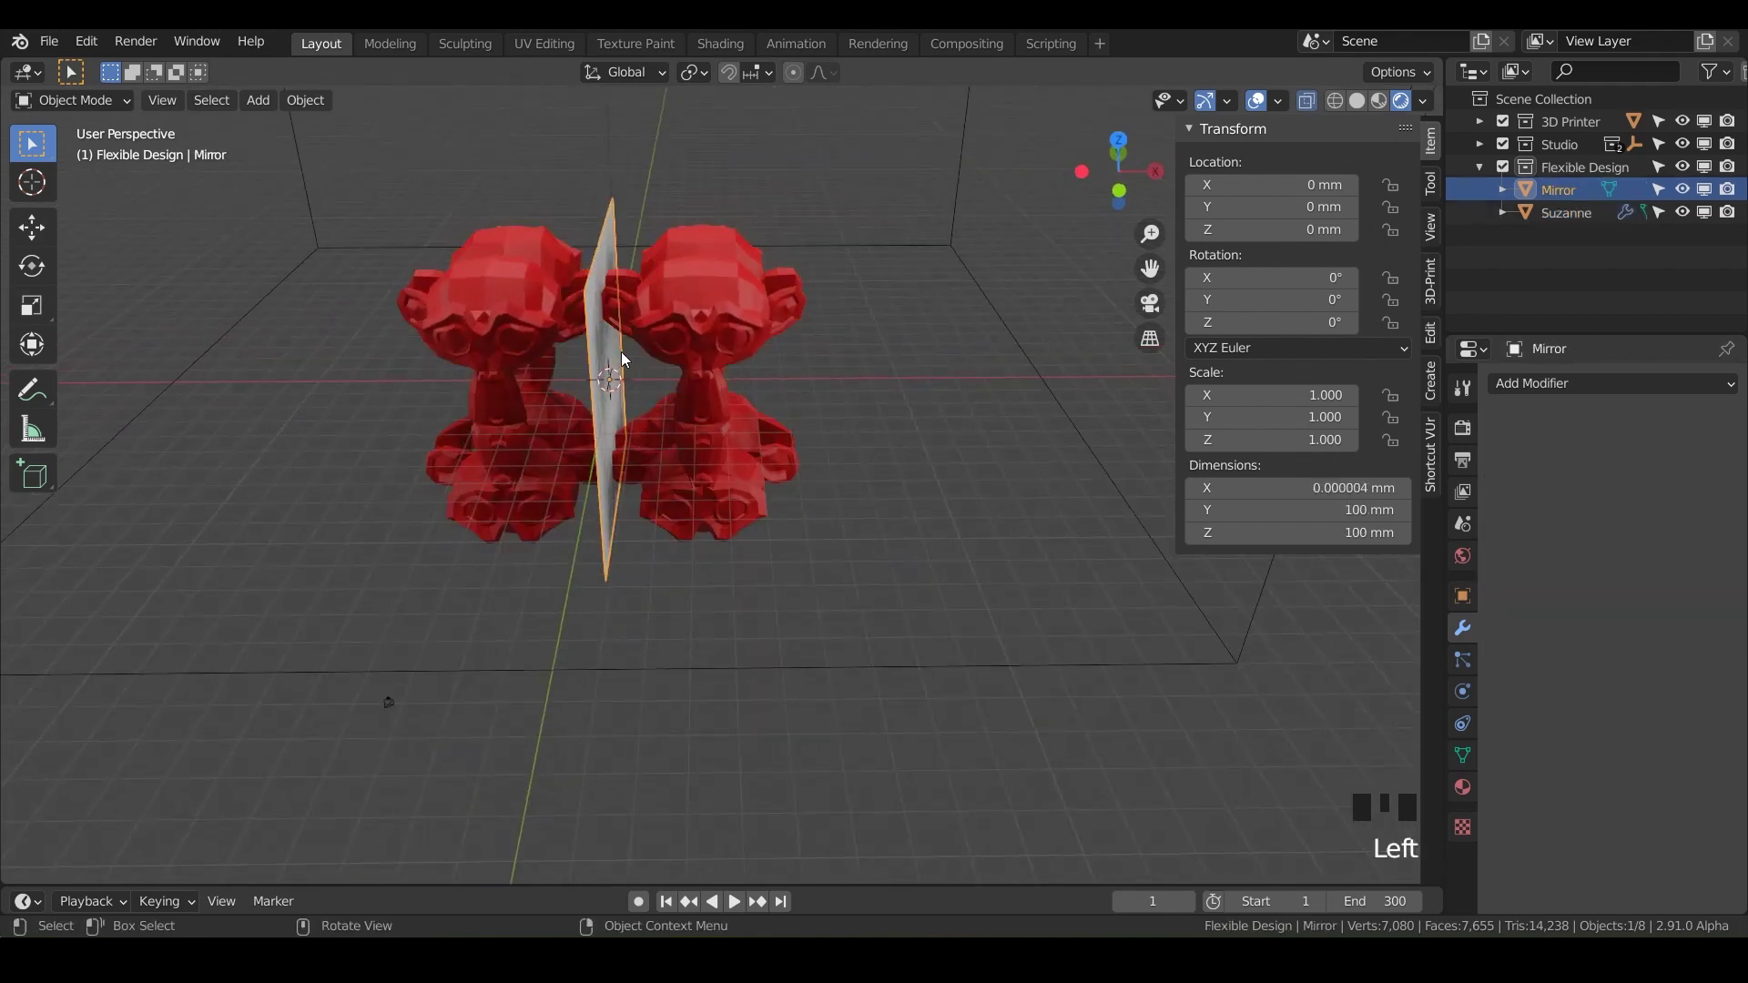
key(g)
key(x)
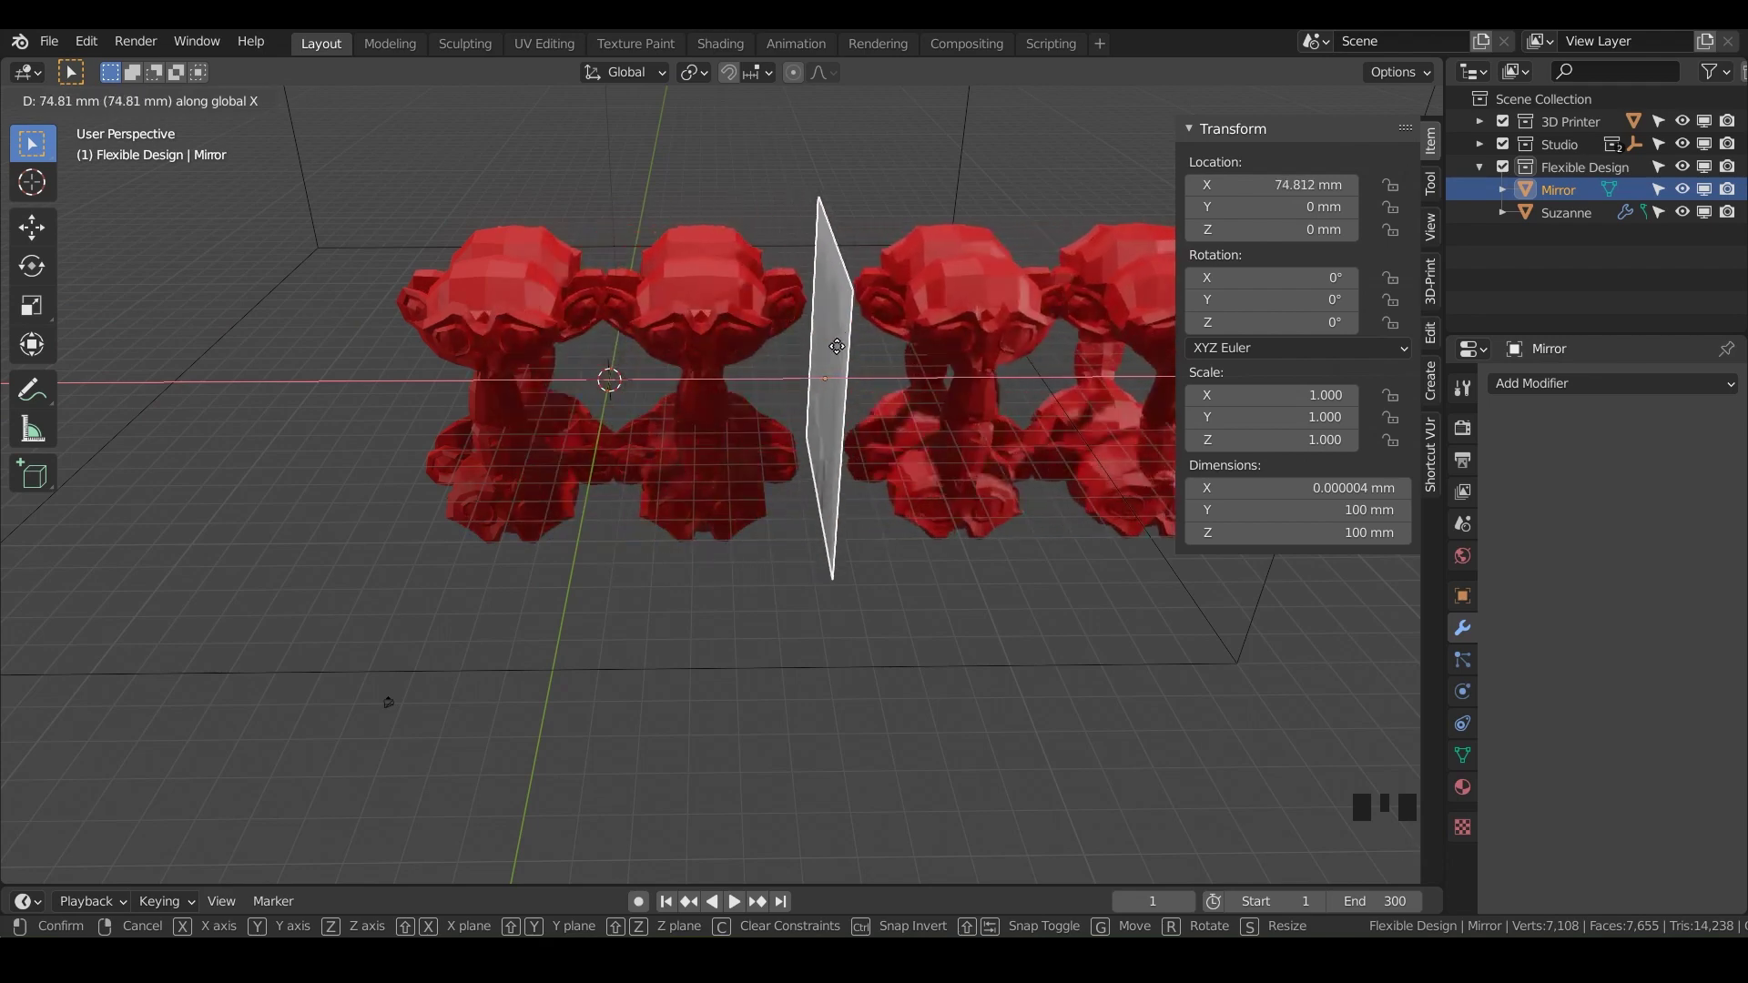
click(812, 373)
Try rotating the Mirror plane about the global Z axis and about the Y axis, cancelling each rotation
shift+middle_drag(812, 373, 680, 350)
key(r)
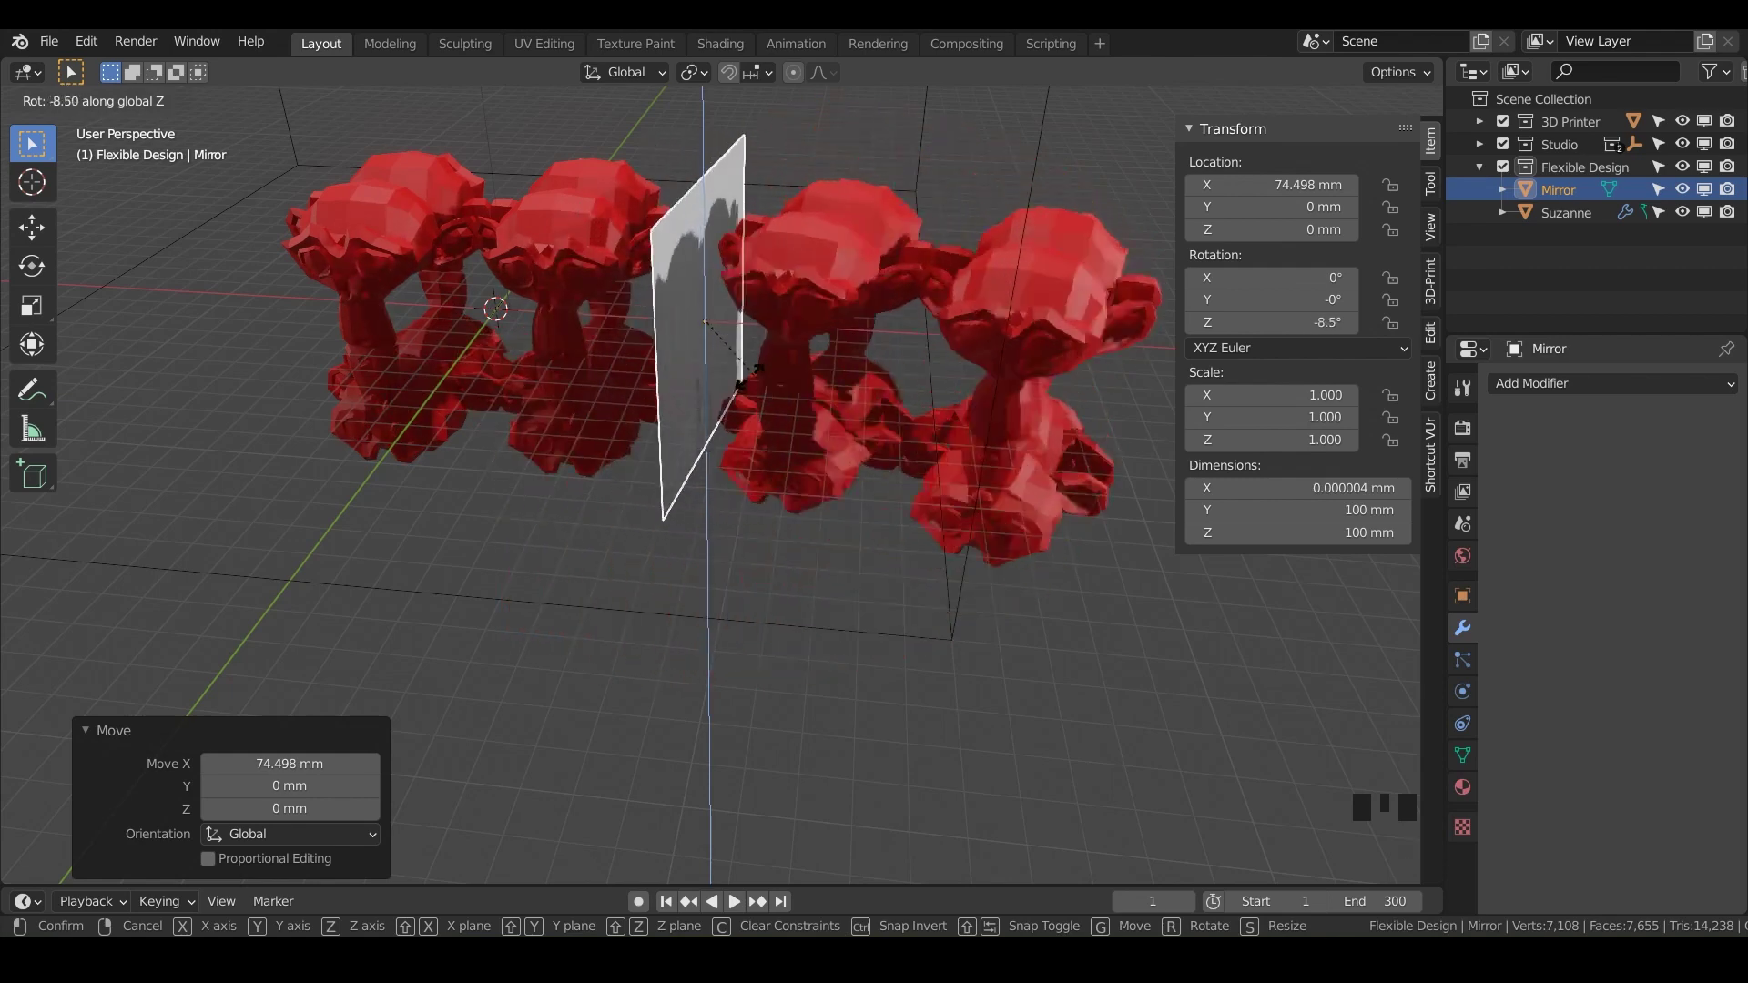
right_click(768, 407)
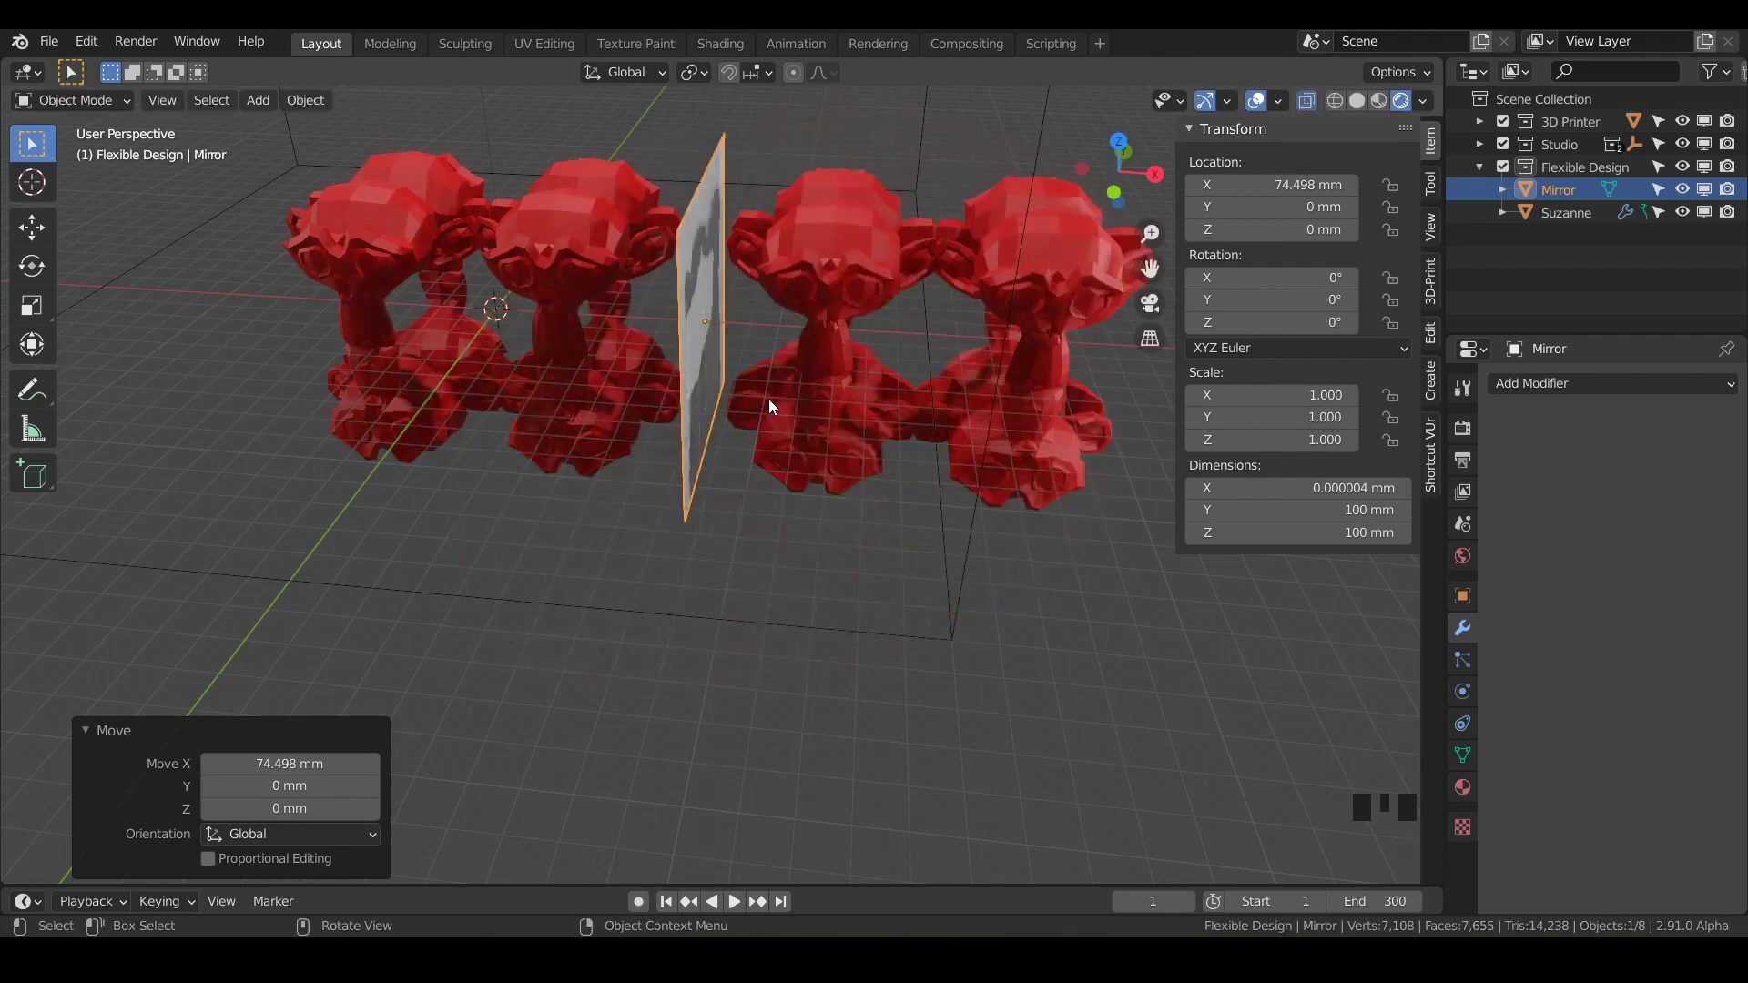
key(r)
key(y)
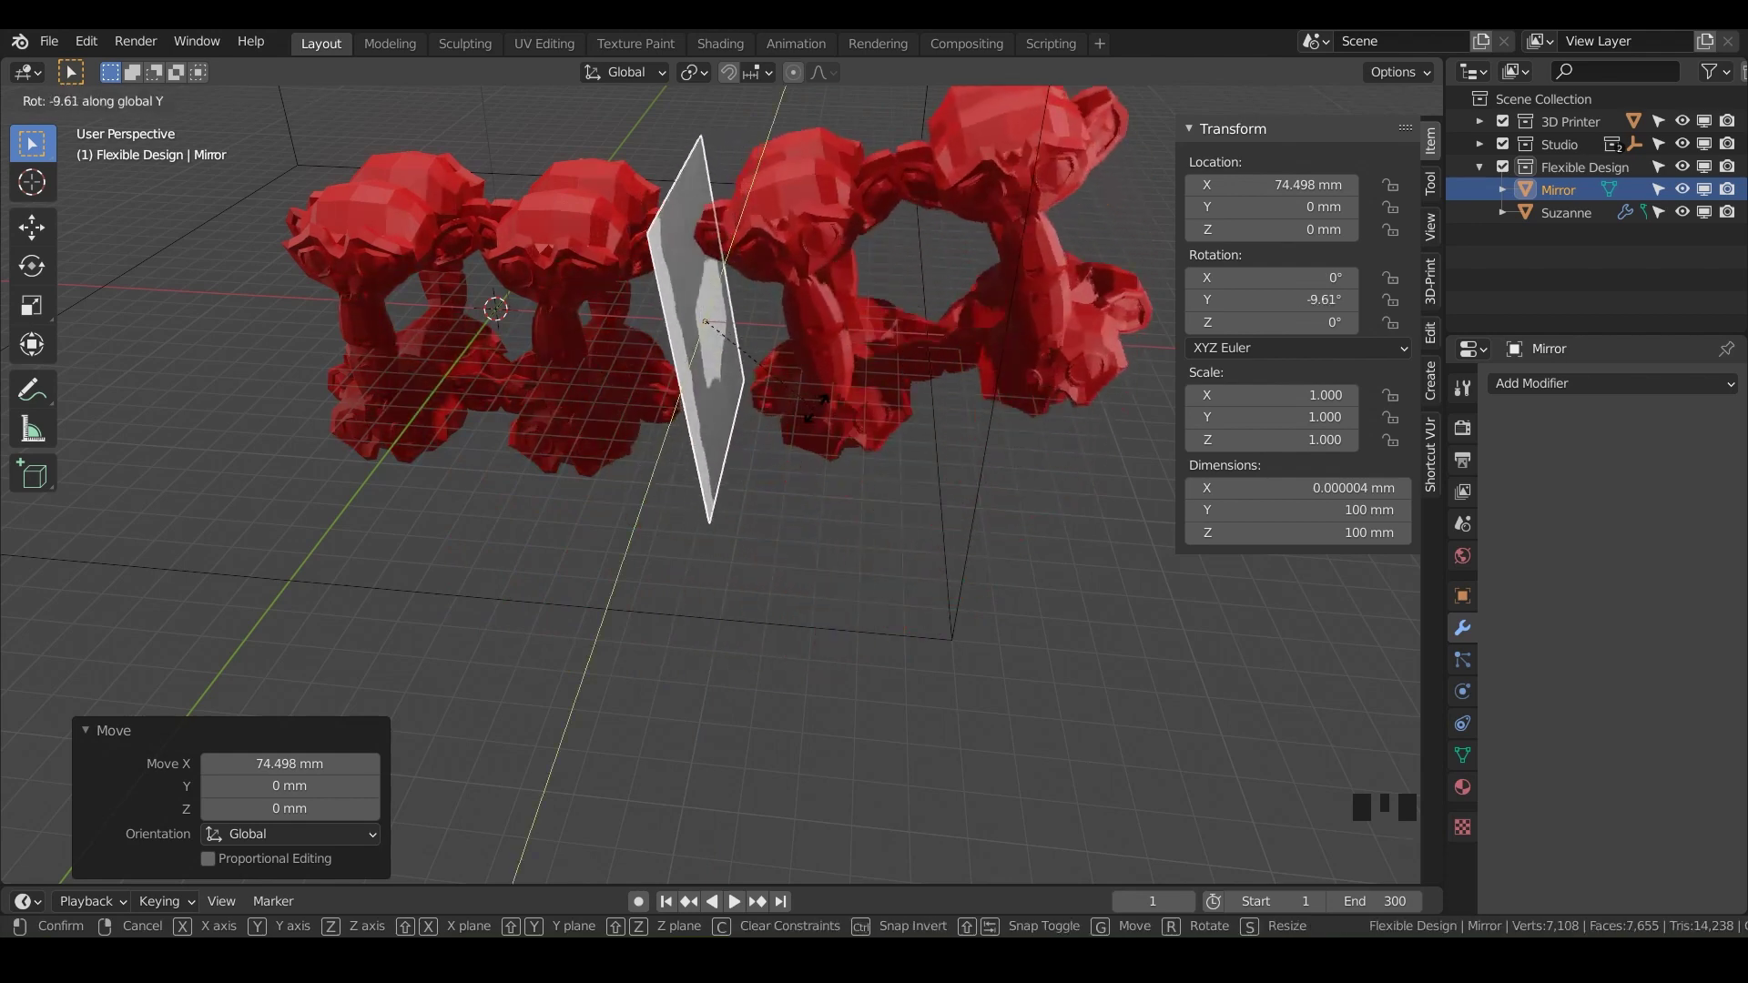
key(Escape)
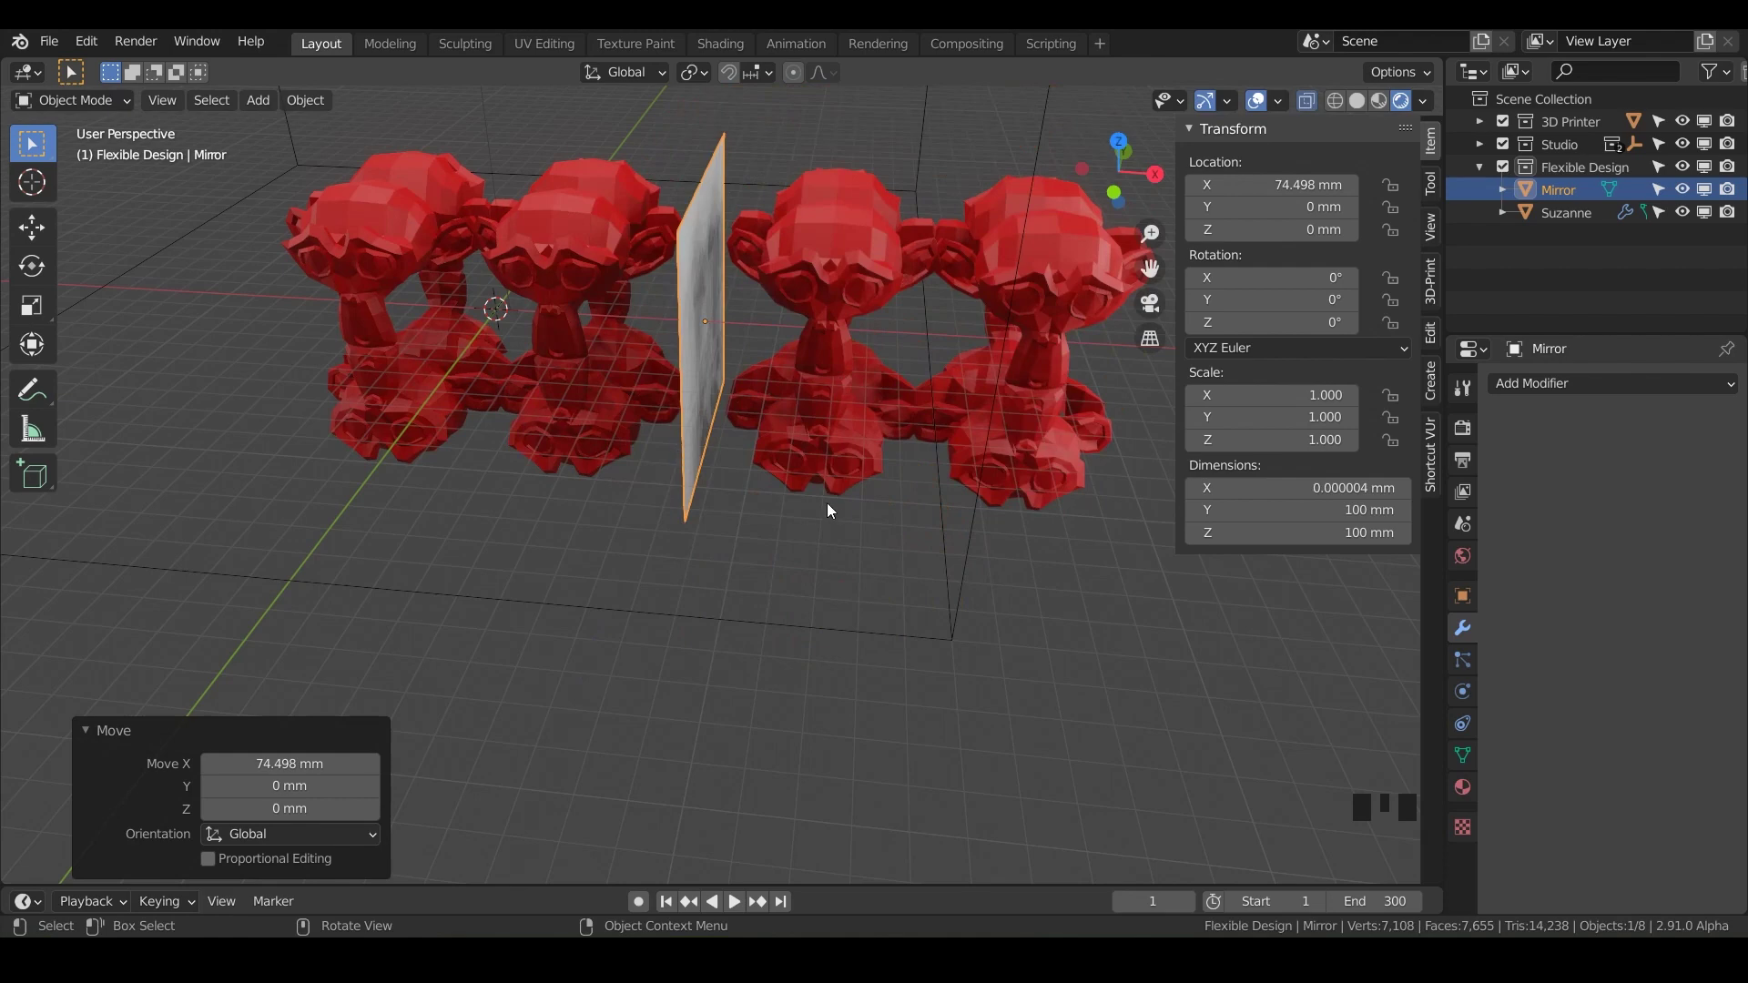
Try moving the Mirror plane along Y and along Z, cancelling each move
key(g)
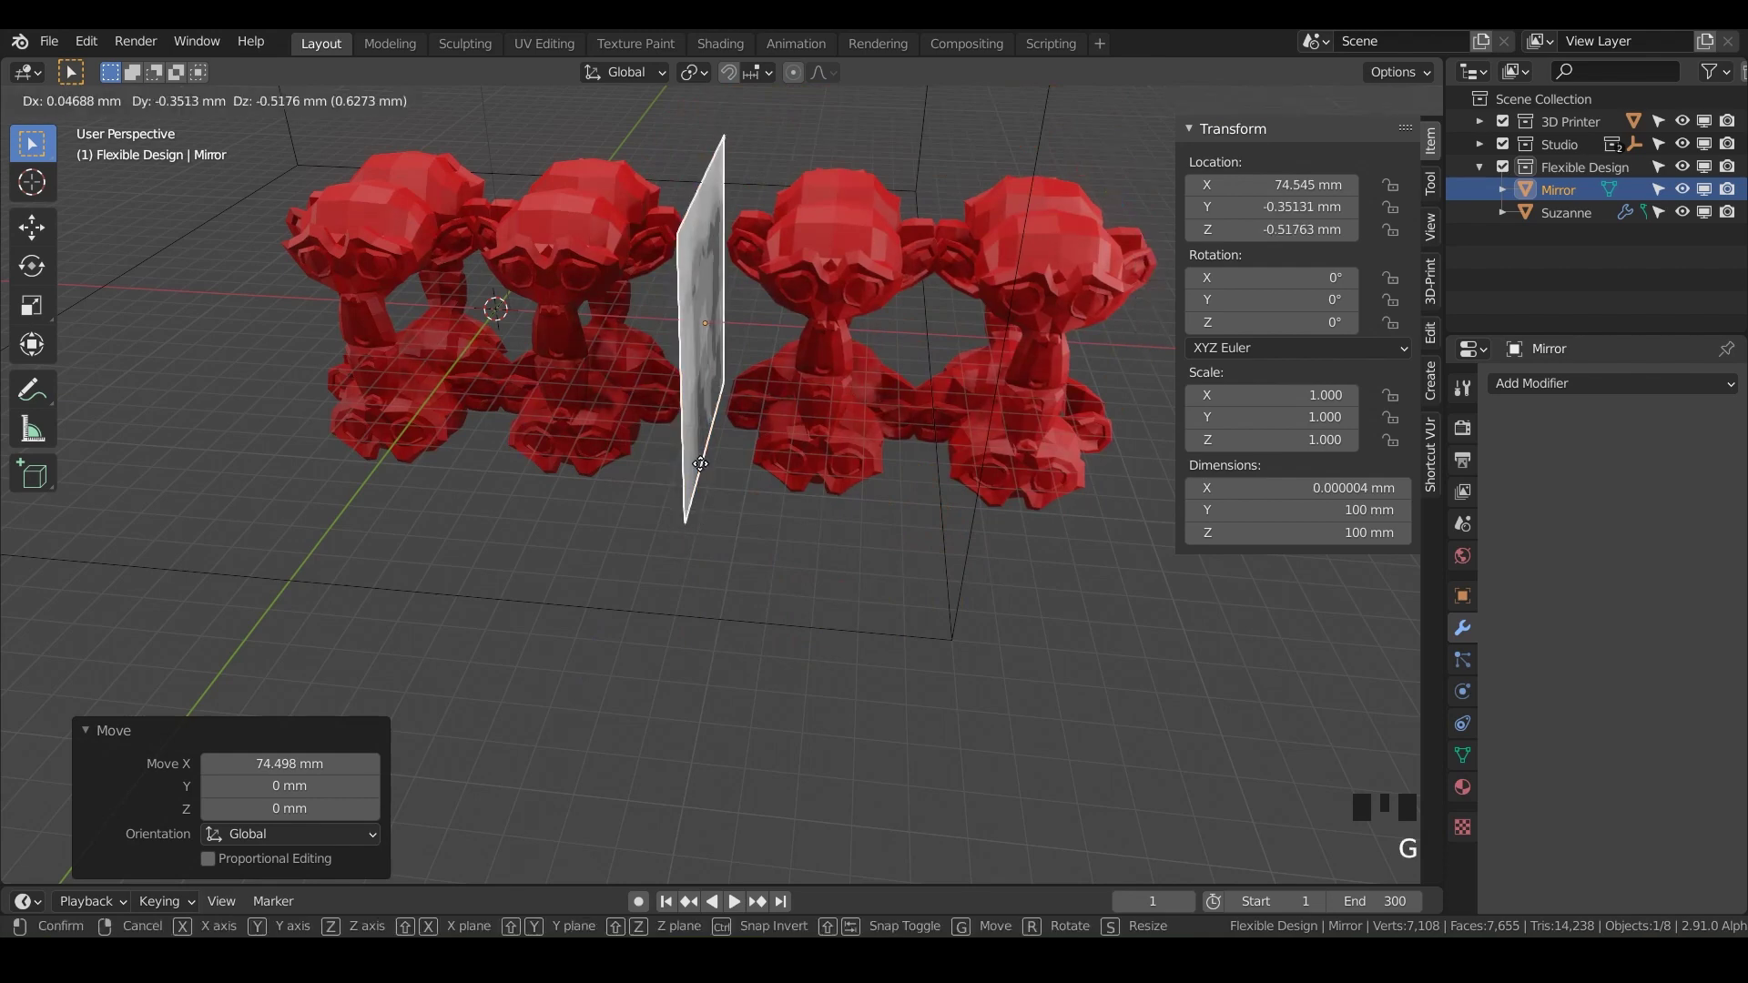
key(y)
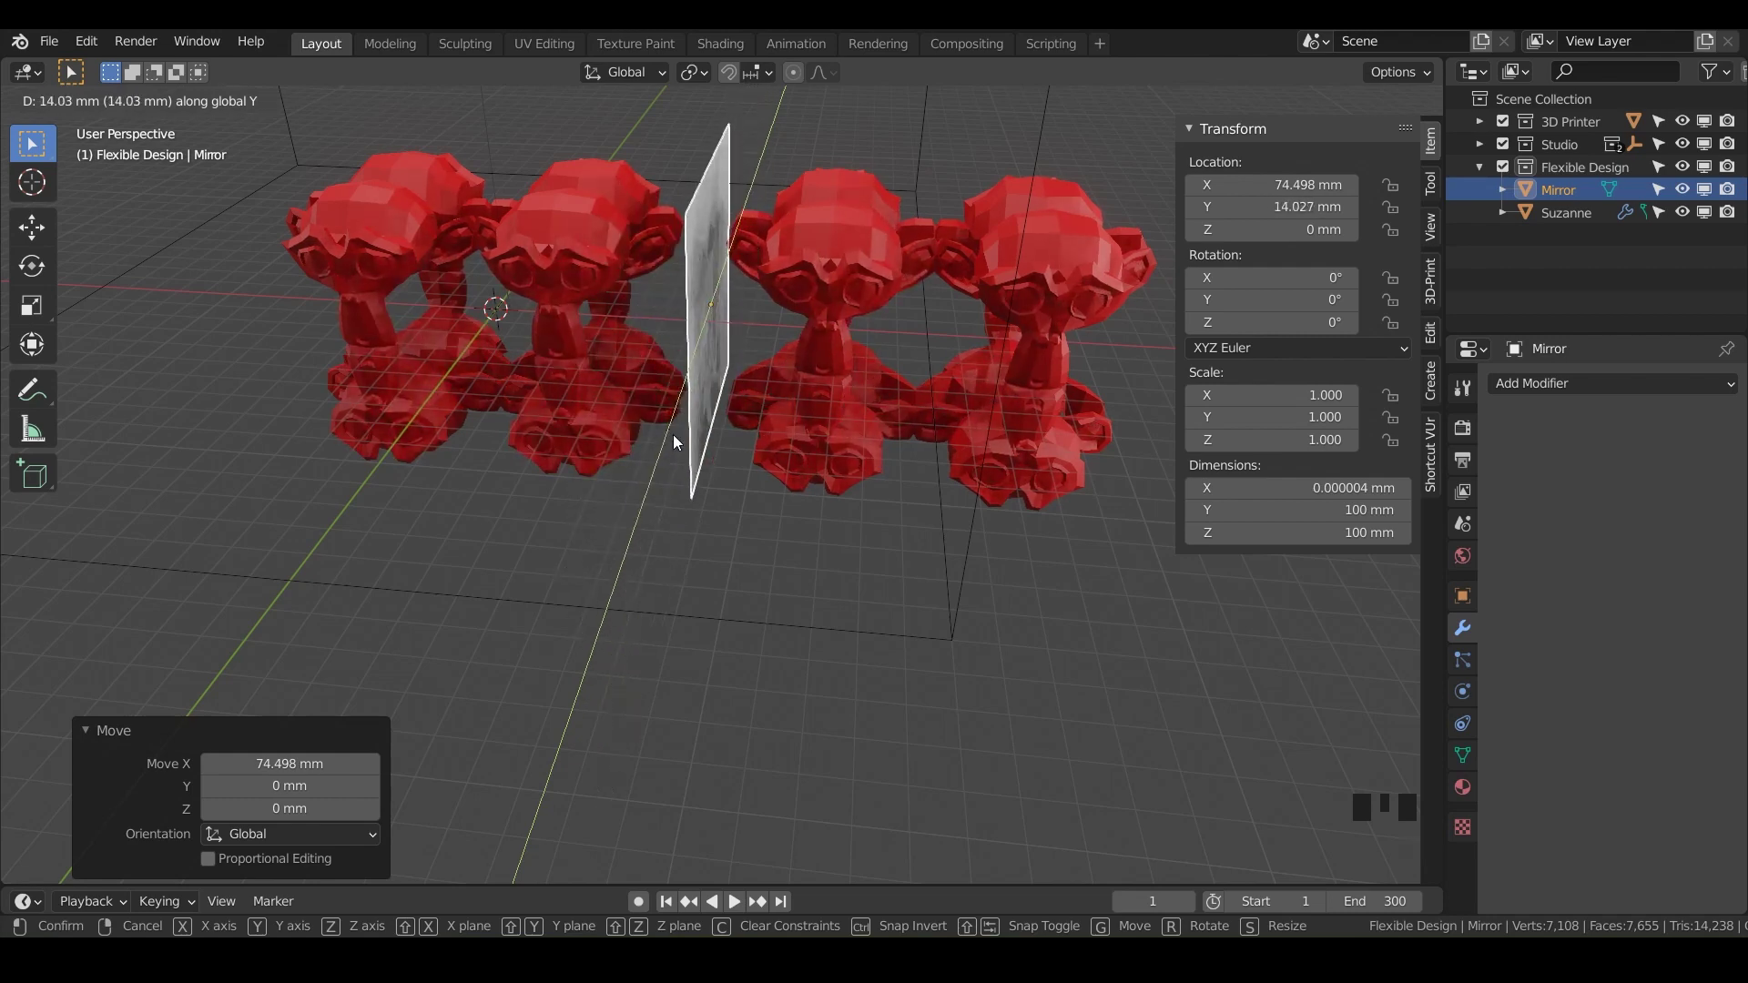
key(Escape)
key(g)
key(z)
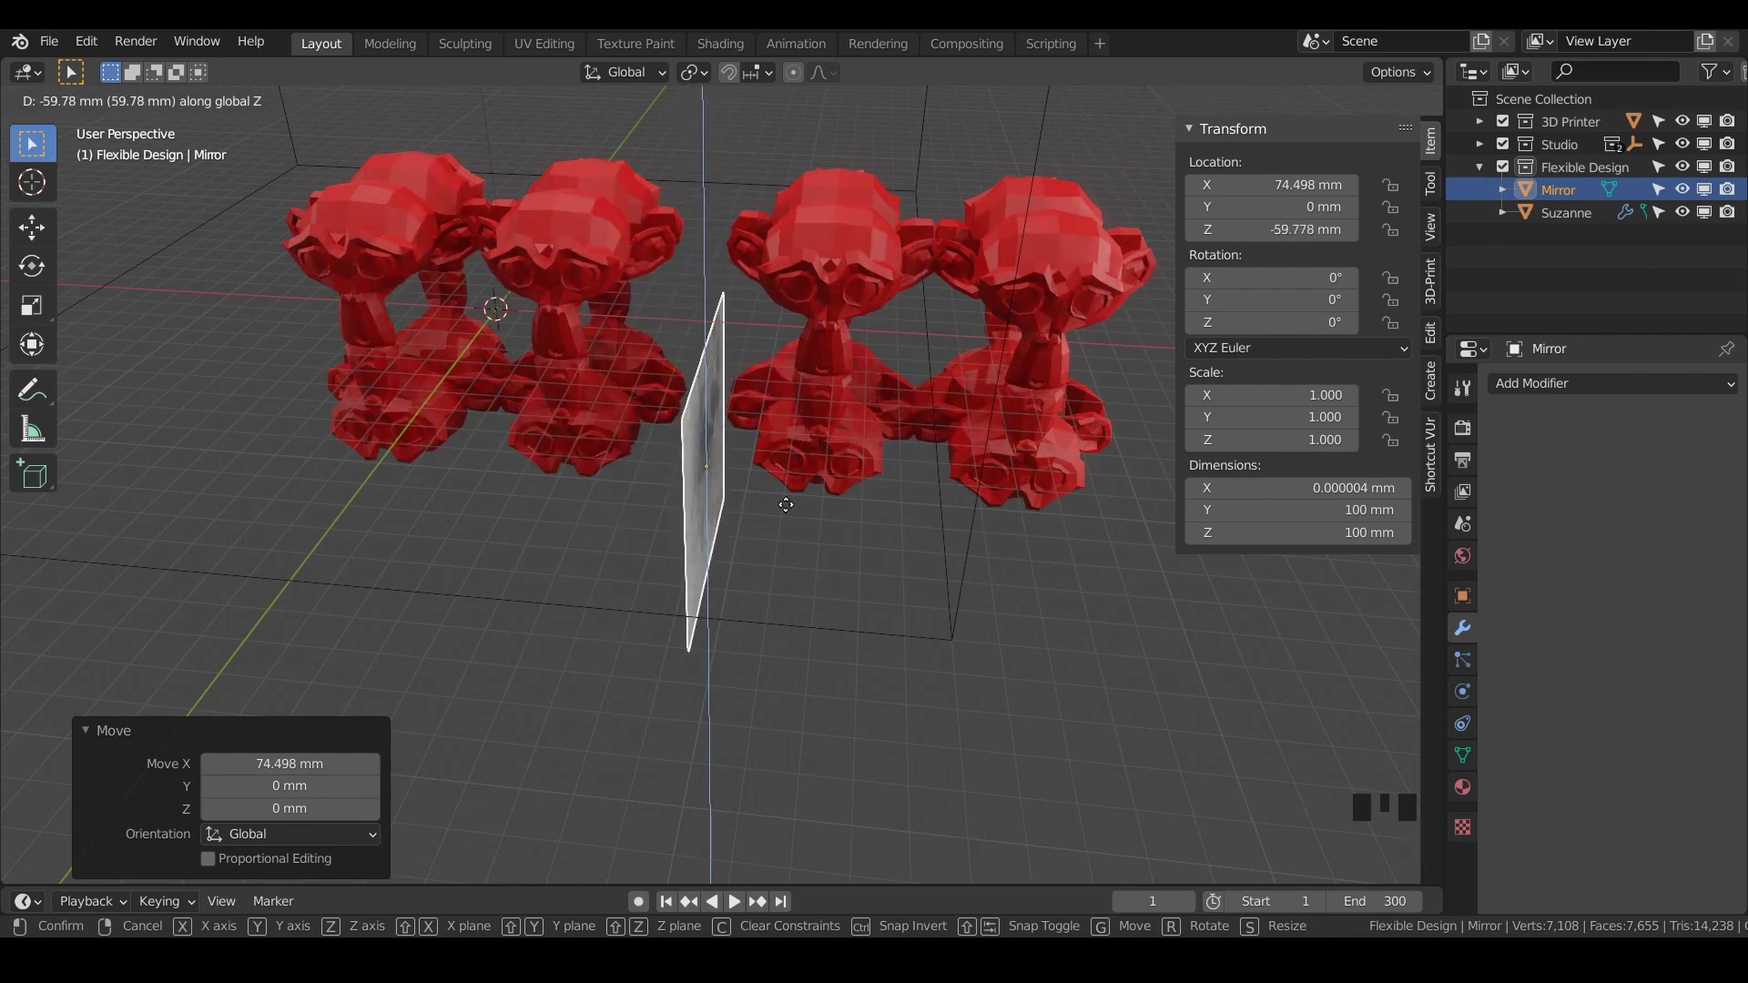
key(Escape)
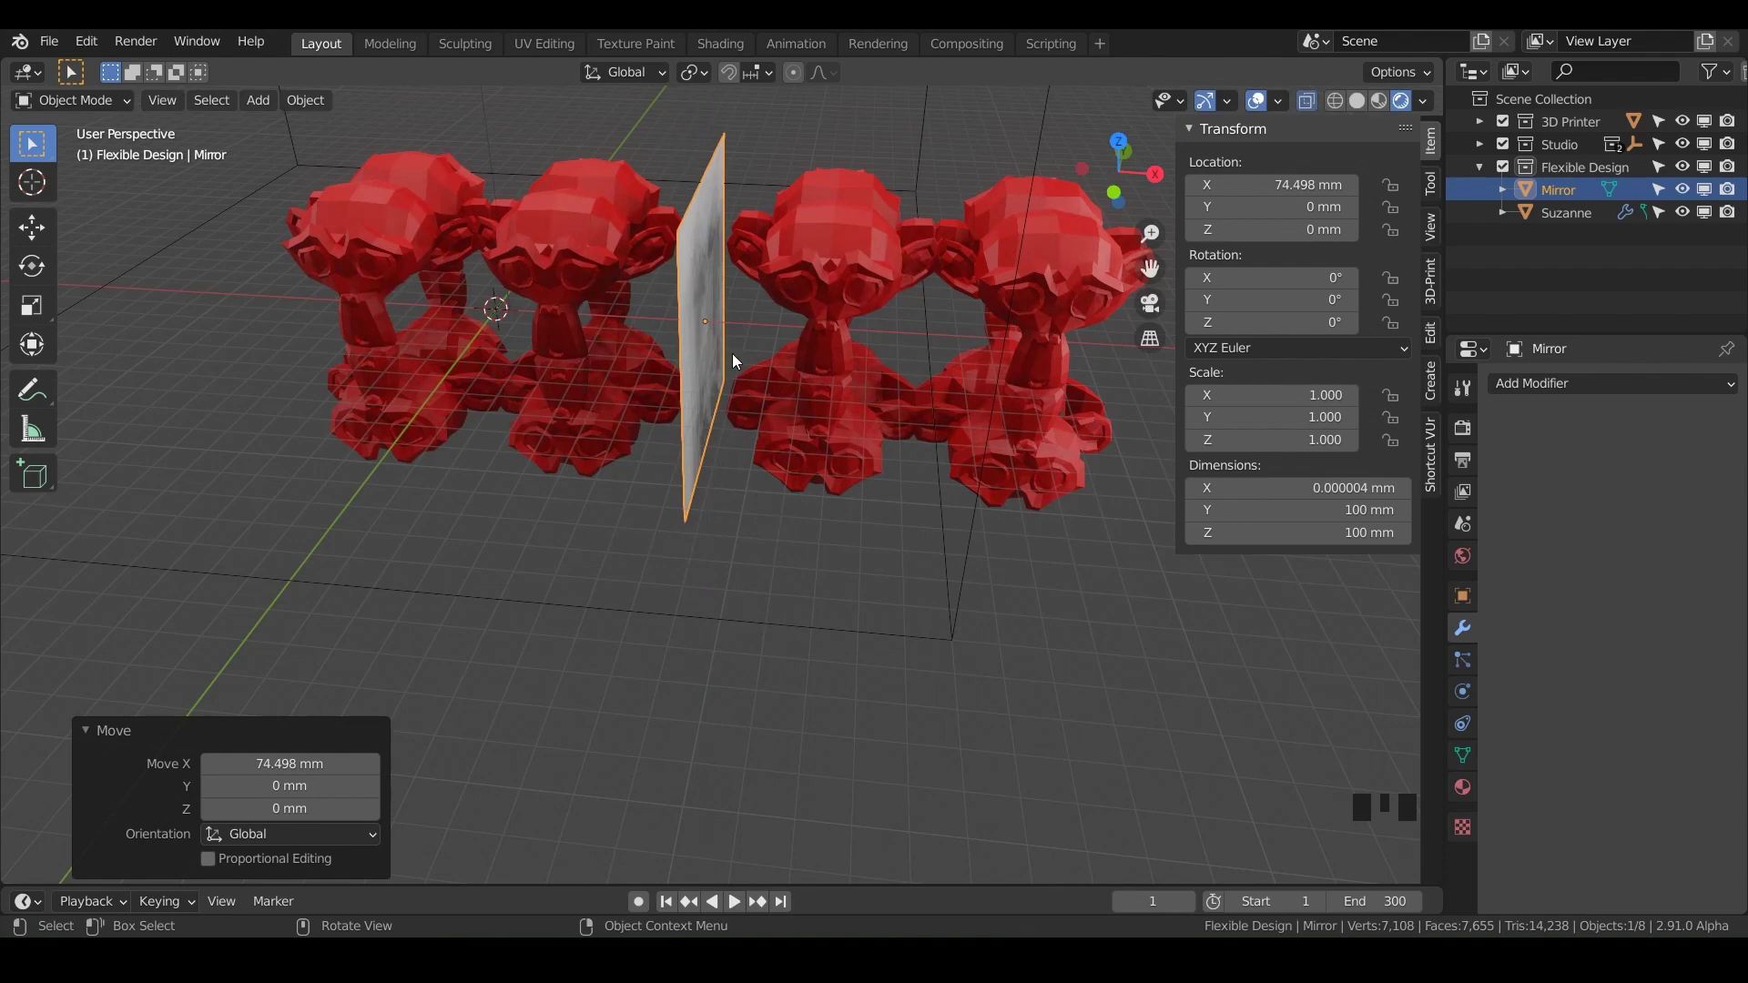
Move the Mirror plane about -8.9 mm along X and rotate it 45° about Y
key(g)
key(x)
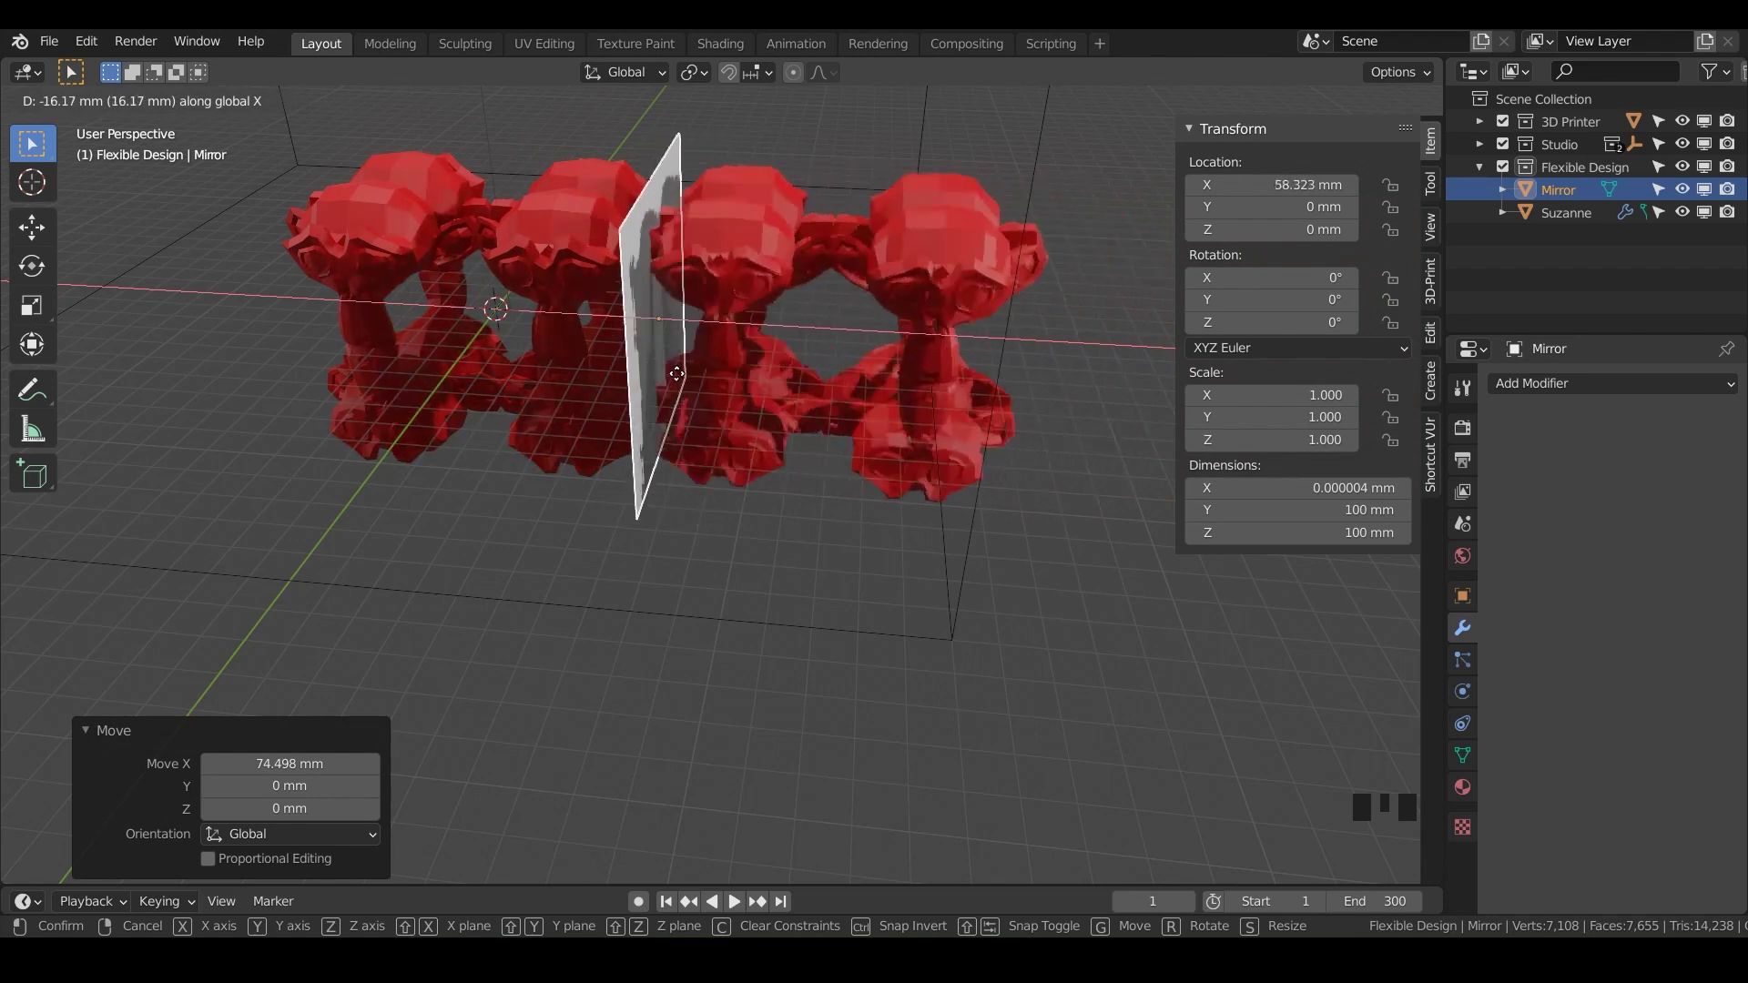
click(701, 386)
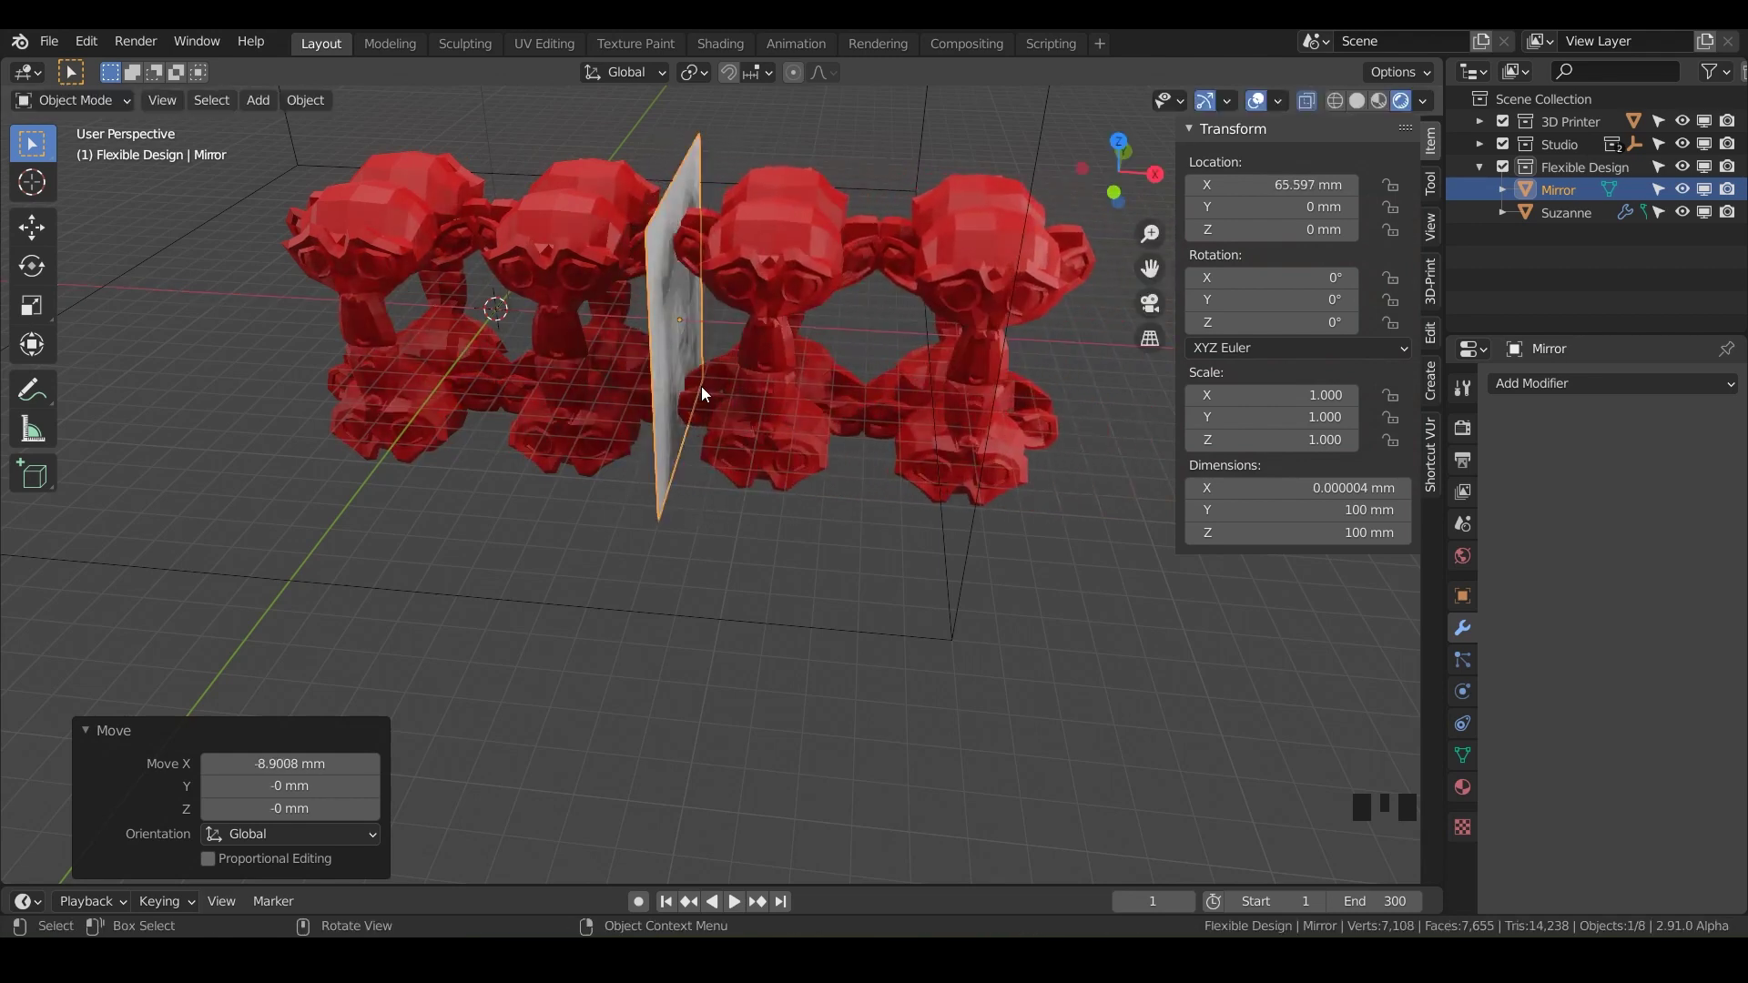
text(ry)
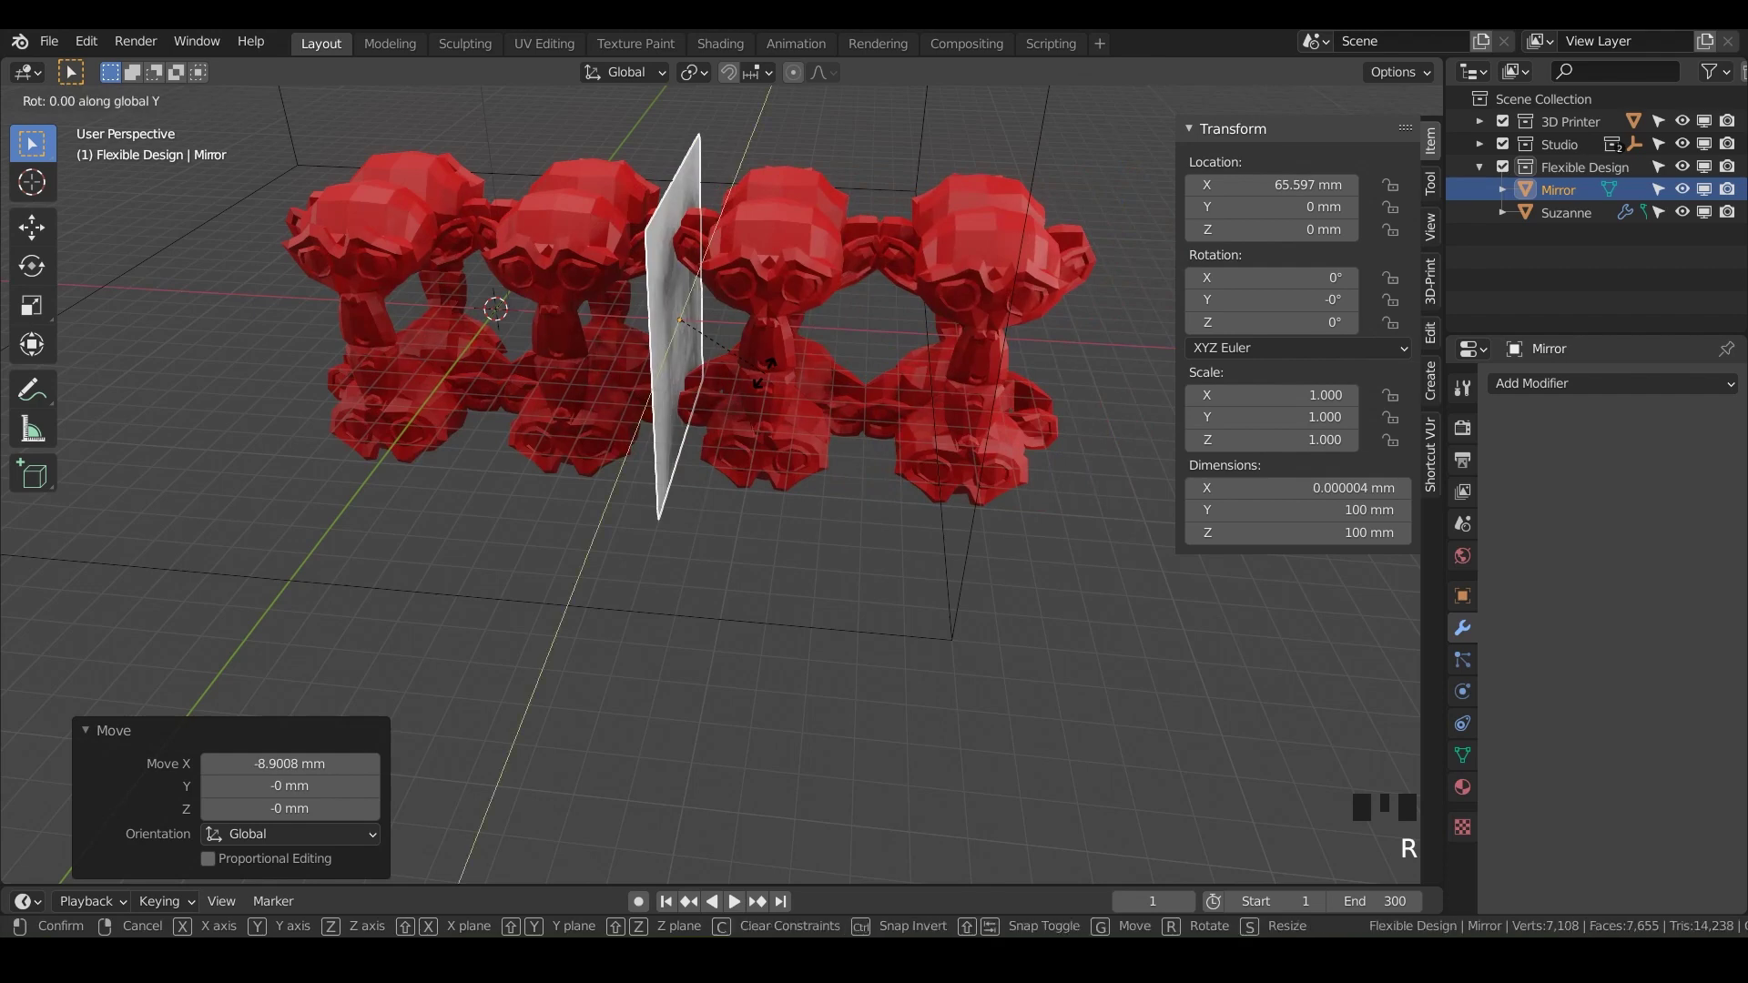
text(45)
click(765, 373)
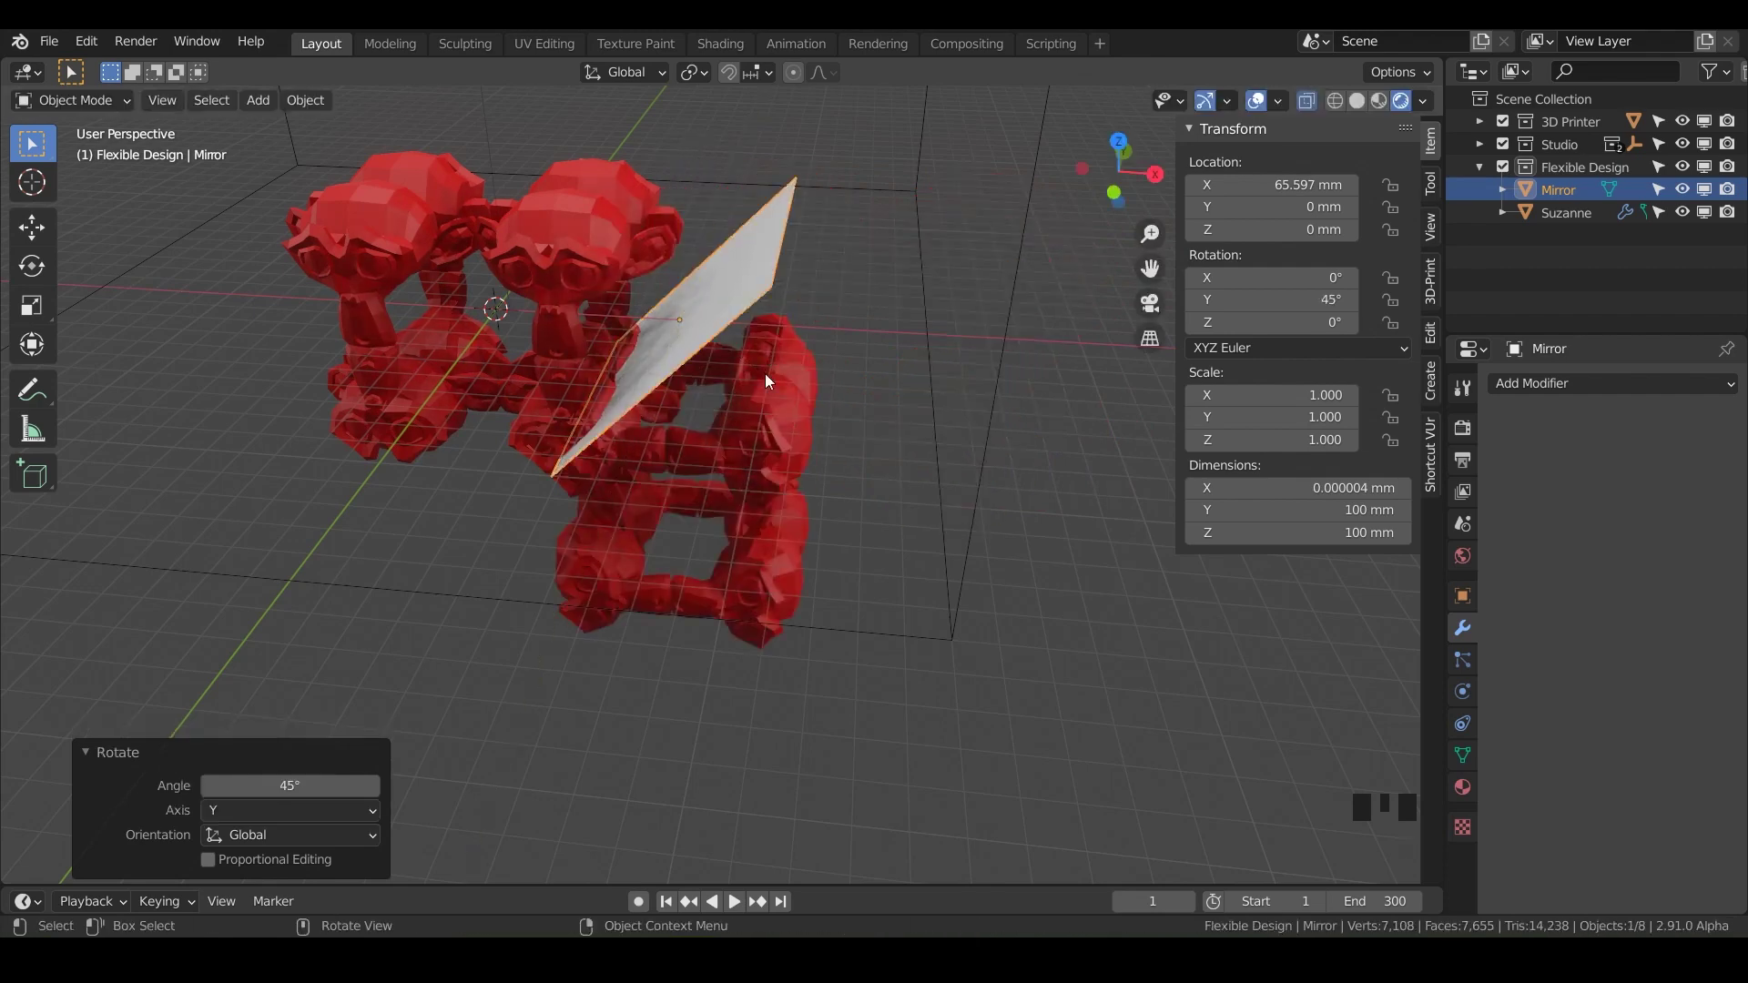
Shift the tilted Mirror plane about 24.1 mm along X, away from the original Suzannes
middle_drag(627, 544, 620, 382)
scroll(638, 414, up, 3)
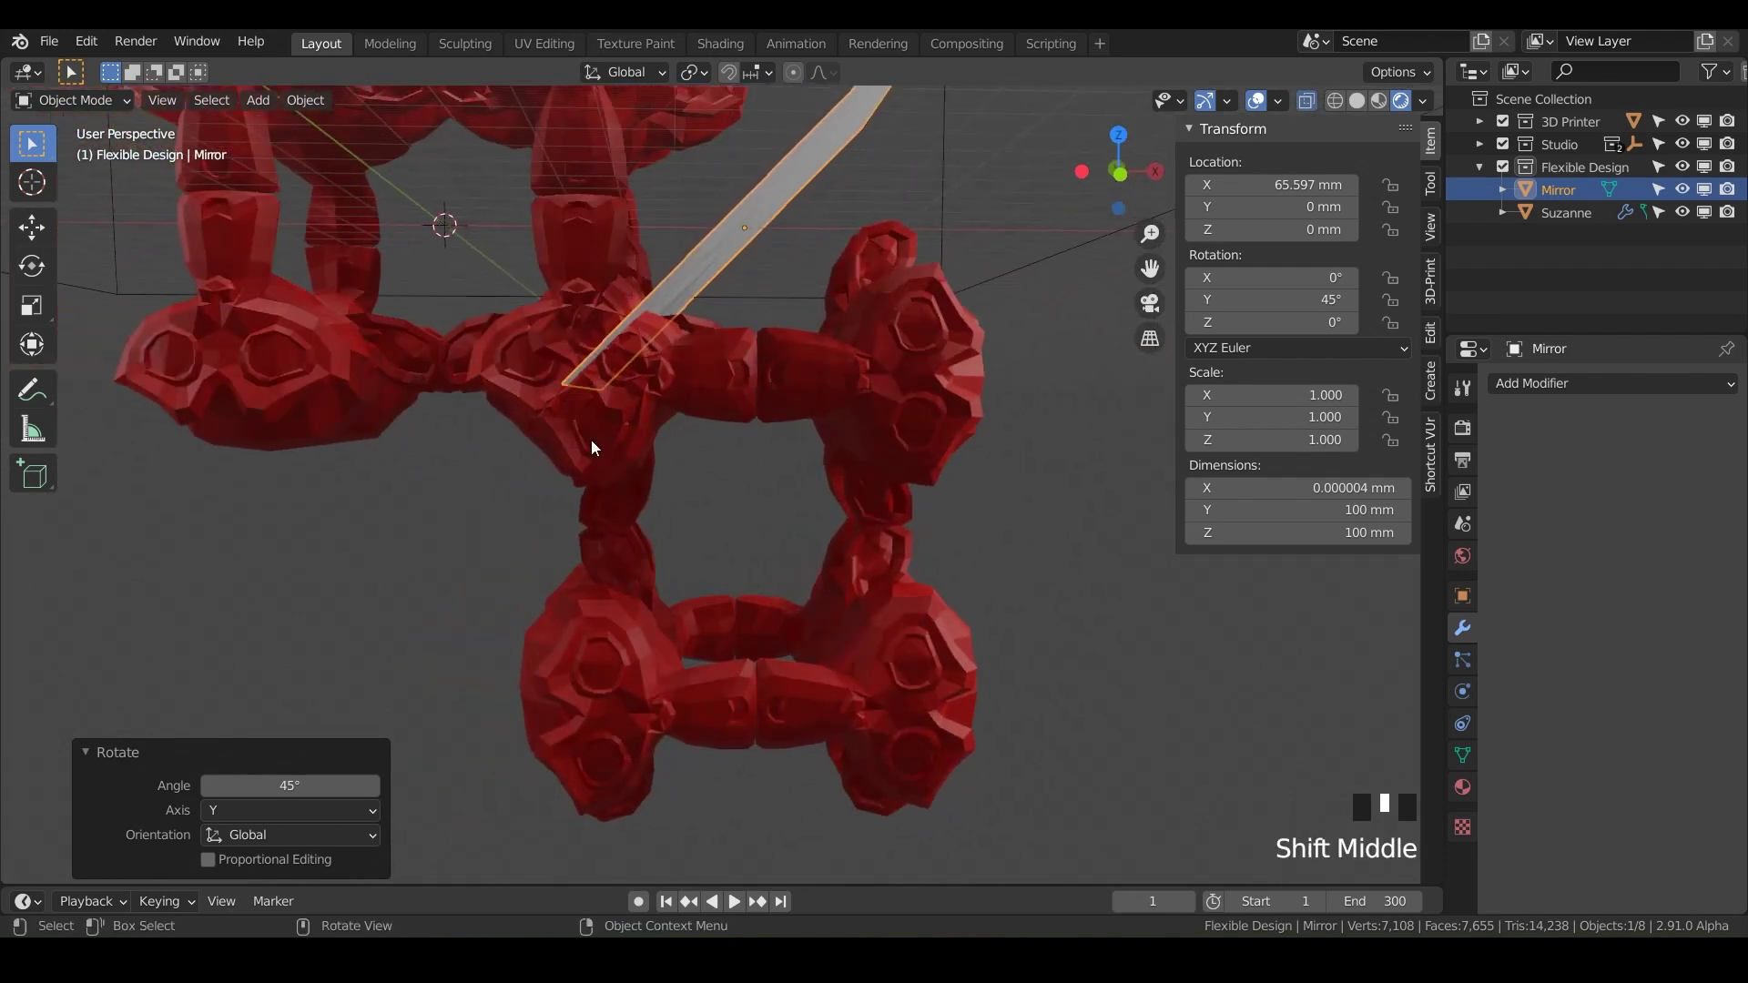
scroll(591, 439, down, 4)
shift+middle_drag(592, 440, 585, 417)
key(g)
key(x)
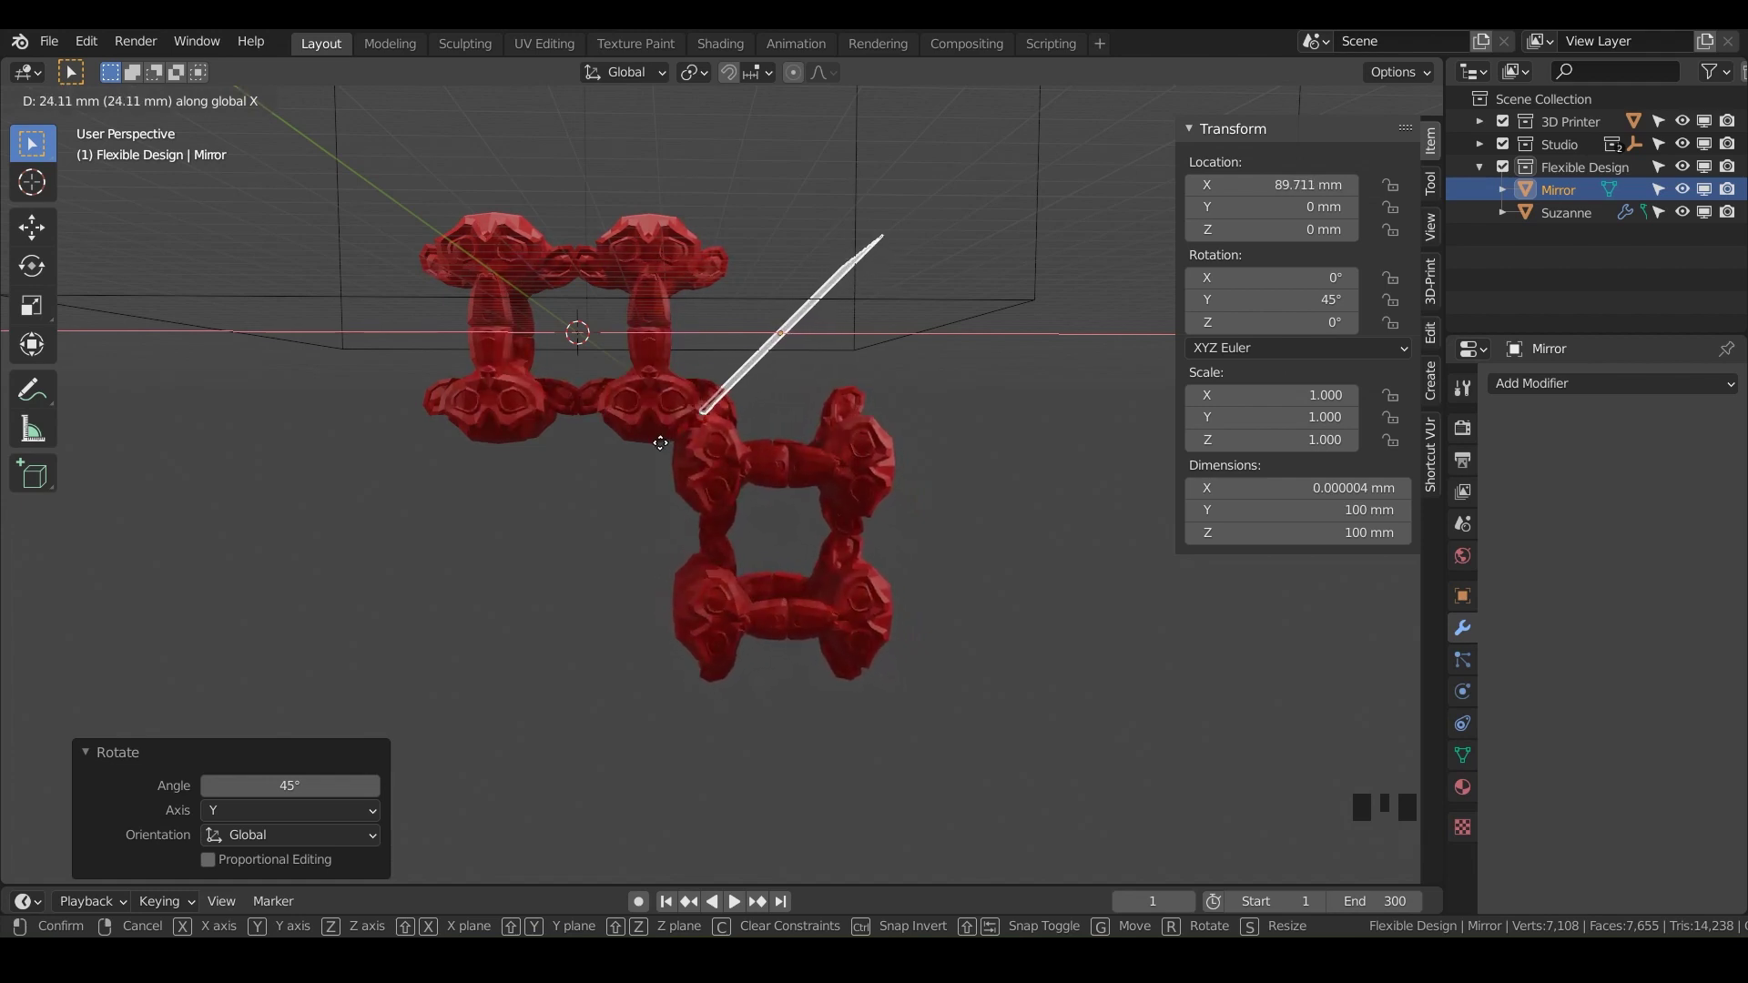
click(659, 443)
Fine-tune the Mirror plane's position by about -2.1 mm along X, to X about 87.6 mm
key(KP_3)
key(KP_1)
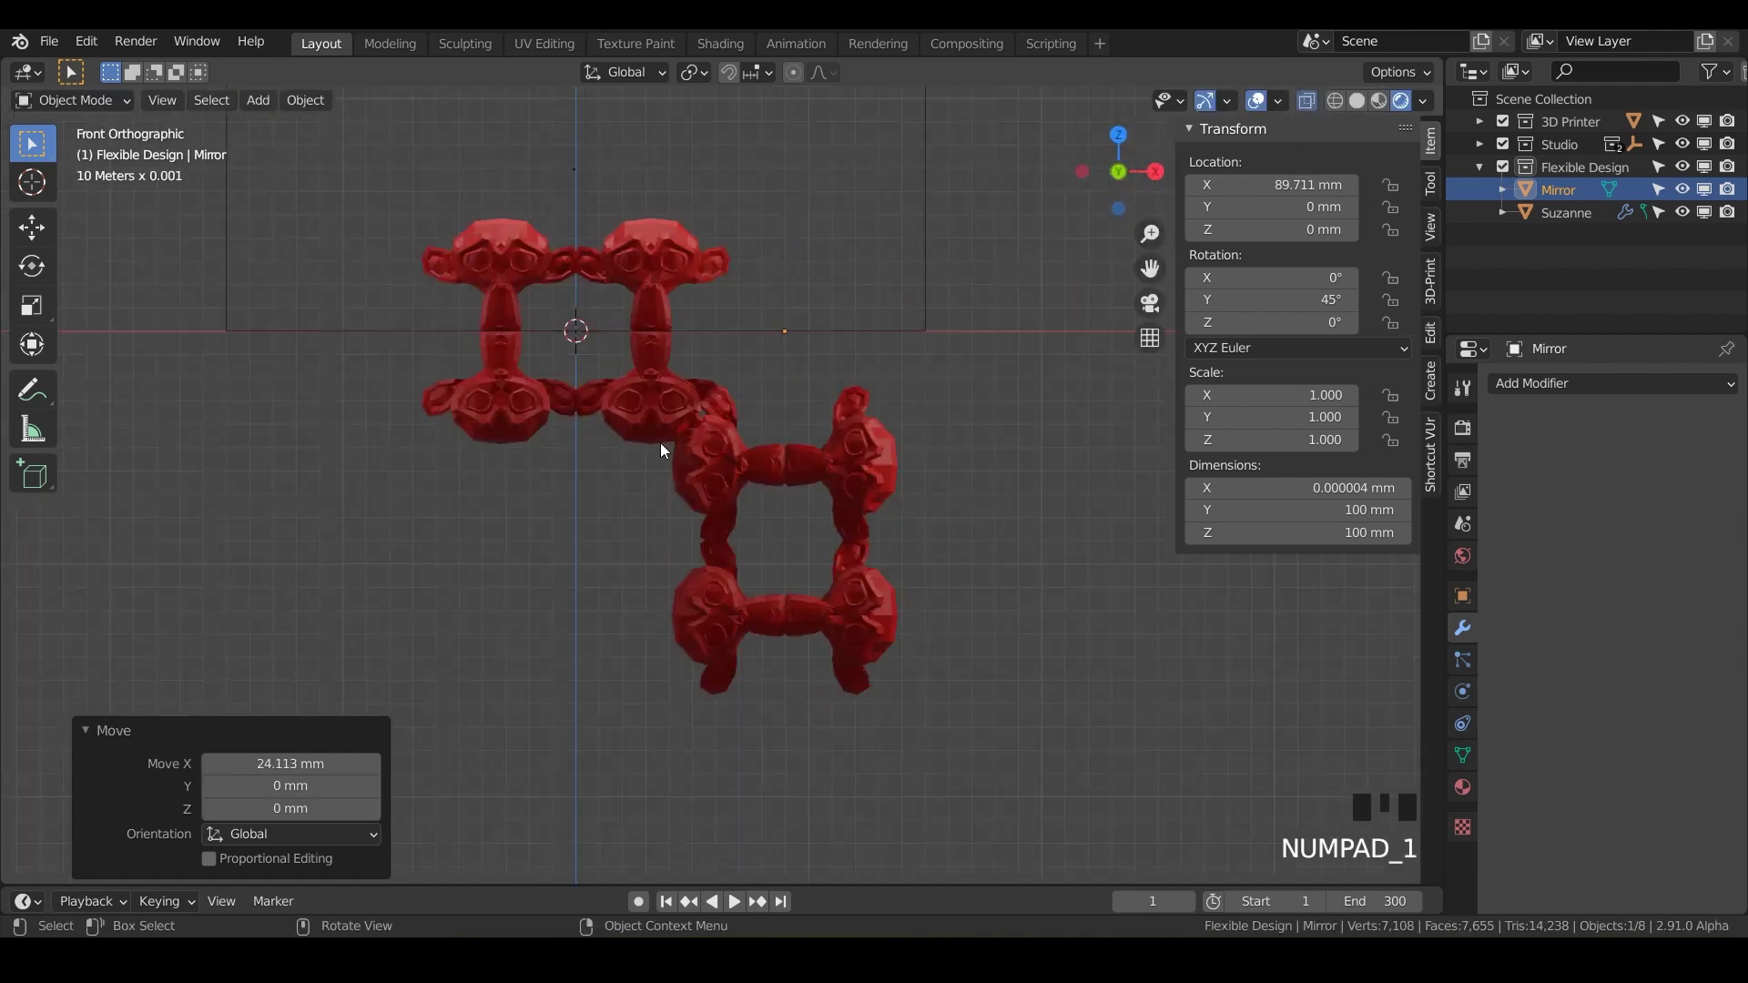
scroll(662, 450, up, 2)
scroll(659, 442, up, 4)
shift+middle_drag(659, 443, 768, 260)
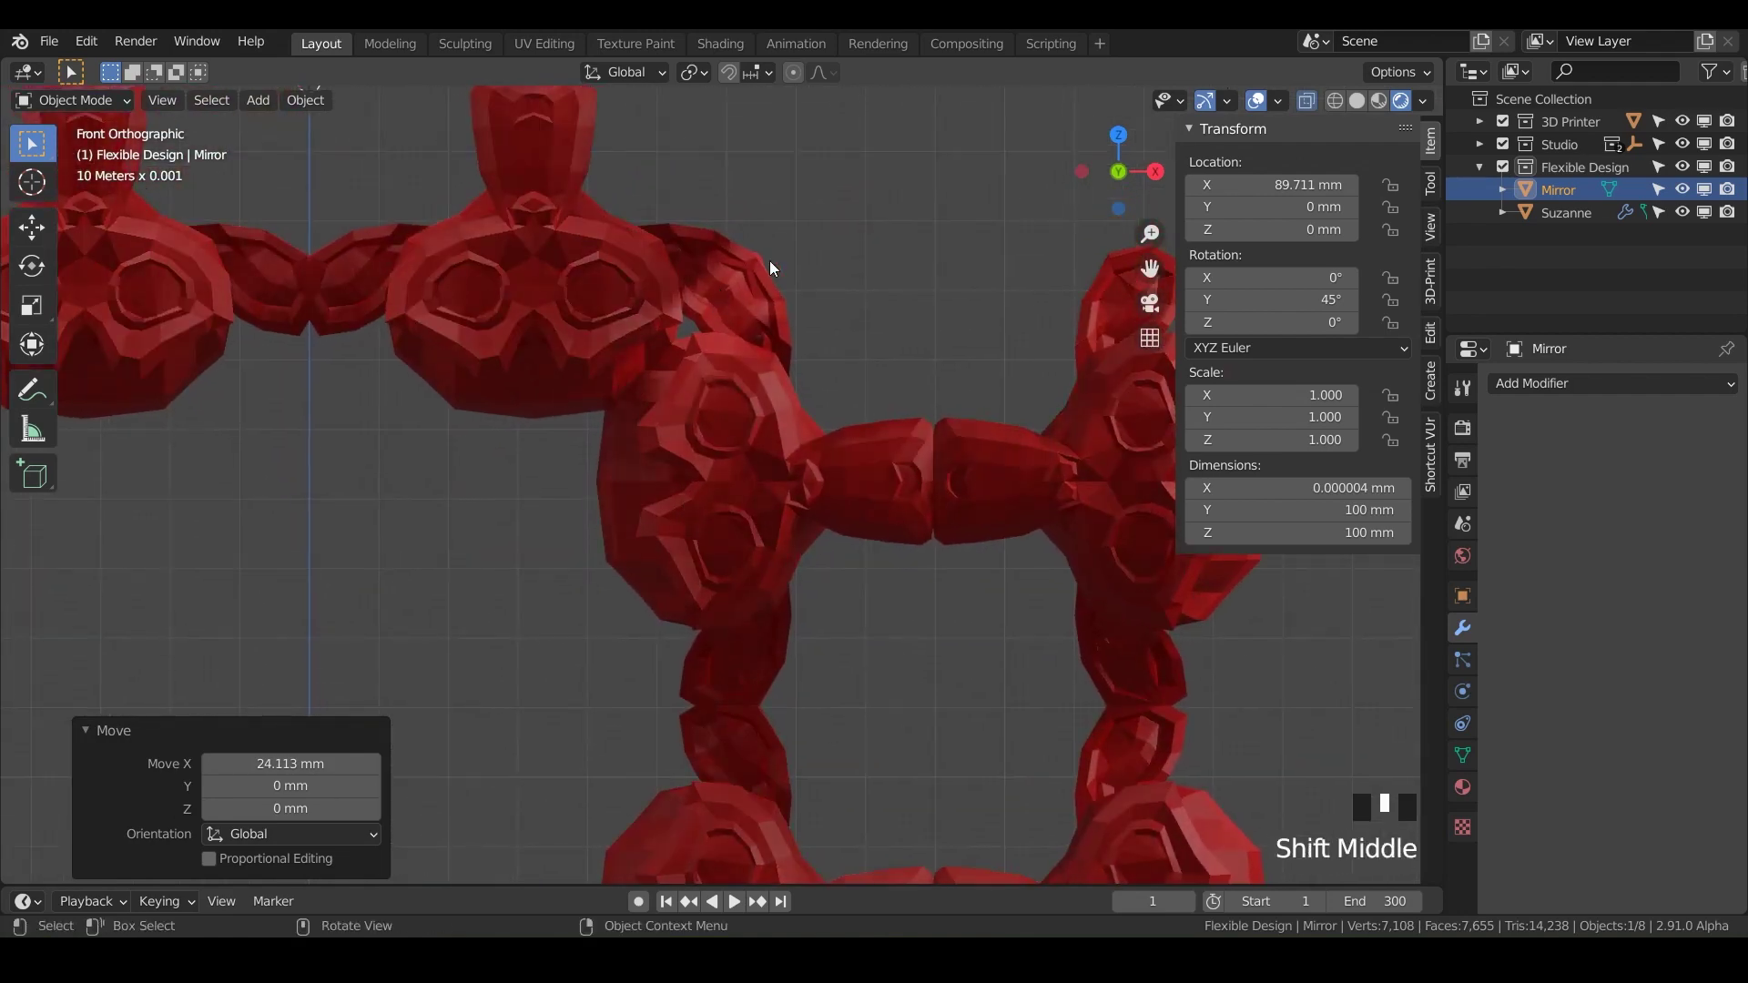
key(g)
key(x)
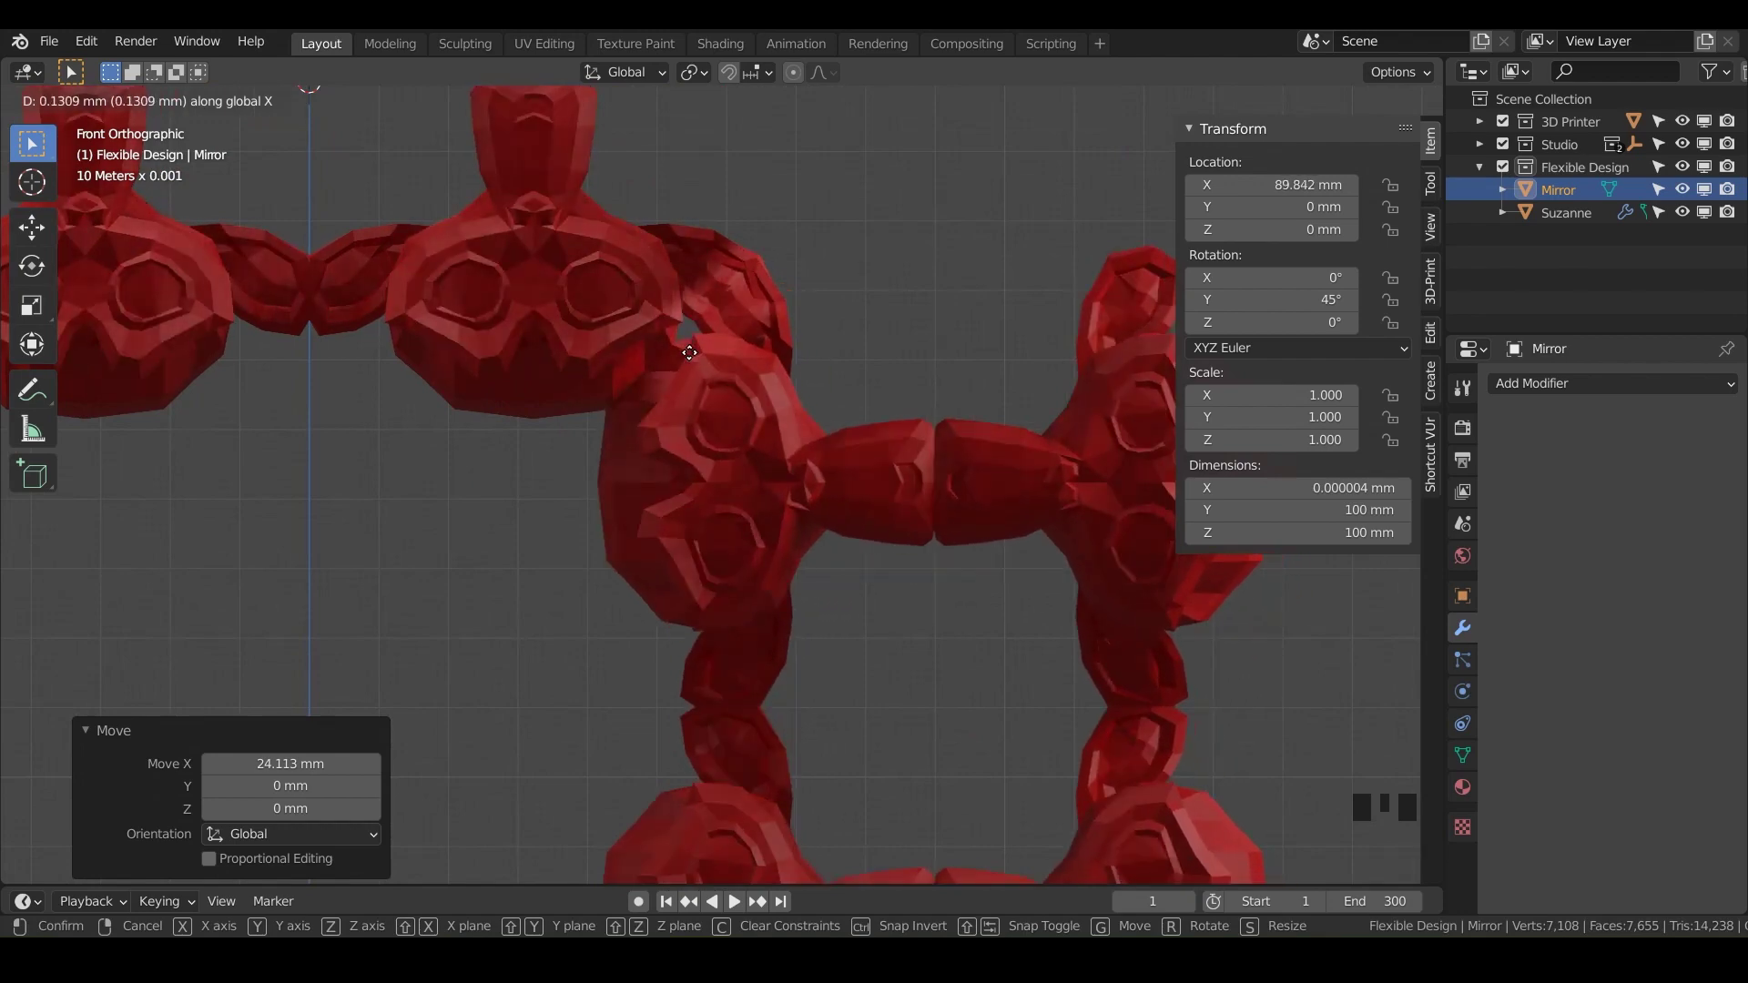
click(679, 352)
Select Suzanne, turn on the On Cage display of its second Mirror modifier and enter Edit Mode
middle_drag(678, 351, 749, 356)
scroll(702, 366, down, 3)
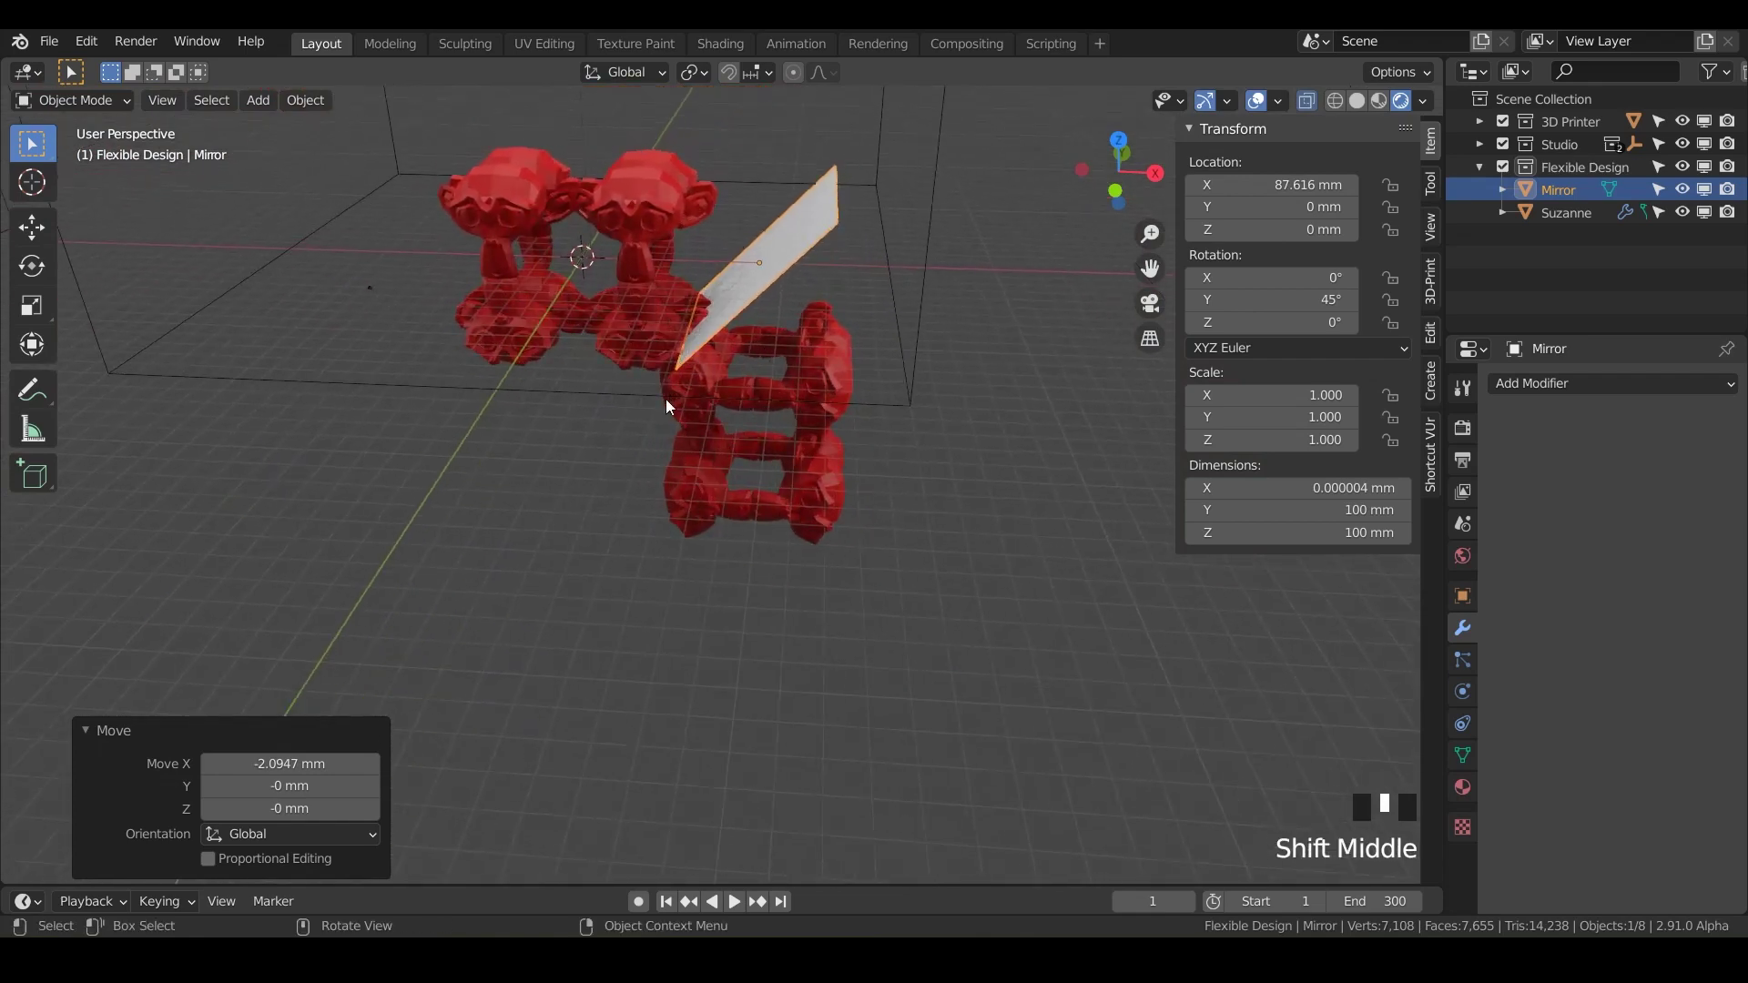
shift+middle_drag(665, 406, 838, 424)
click(696, 388)
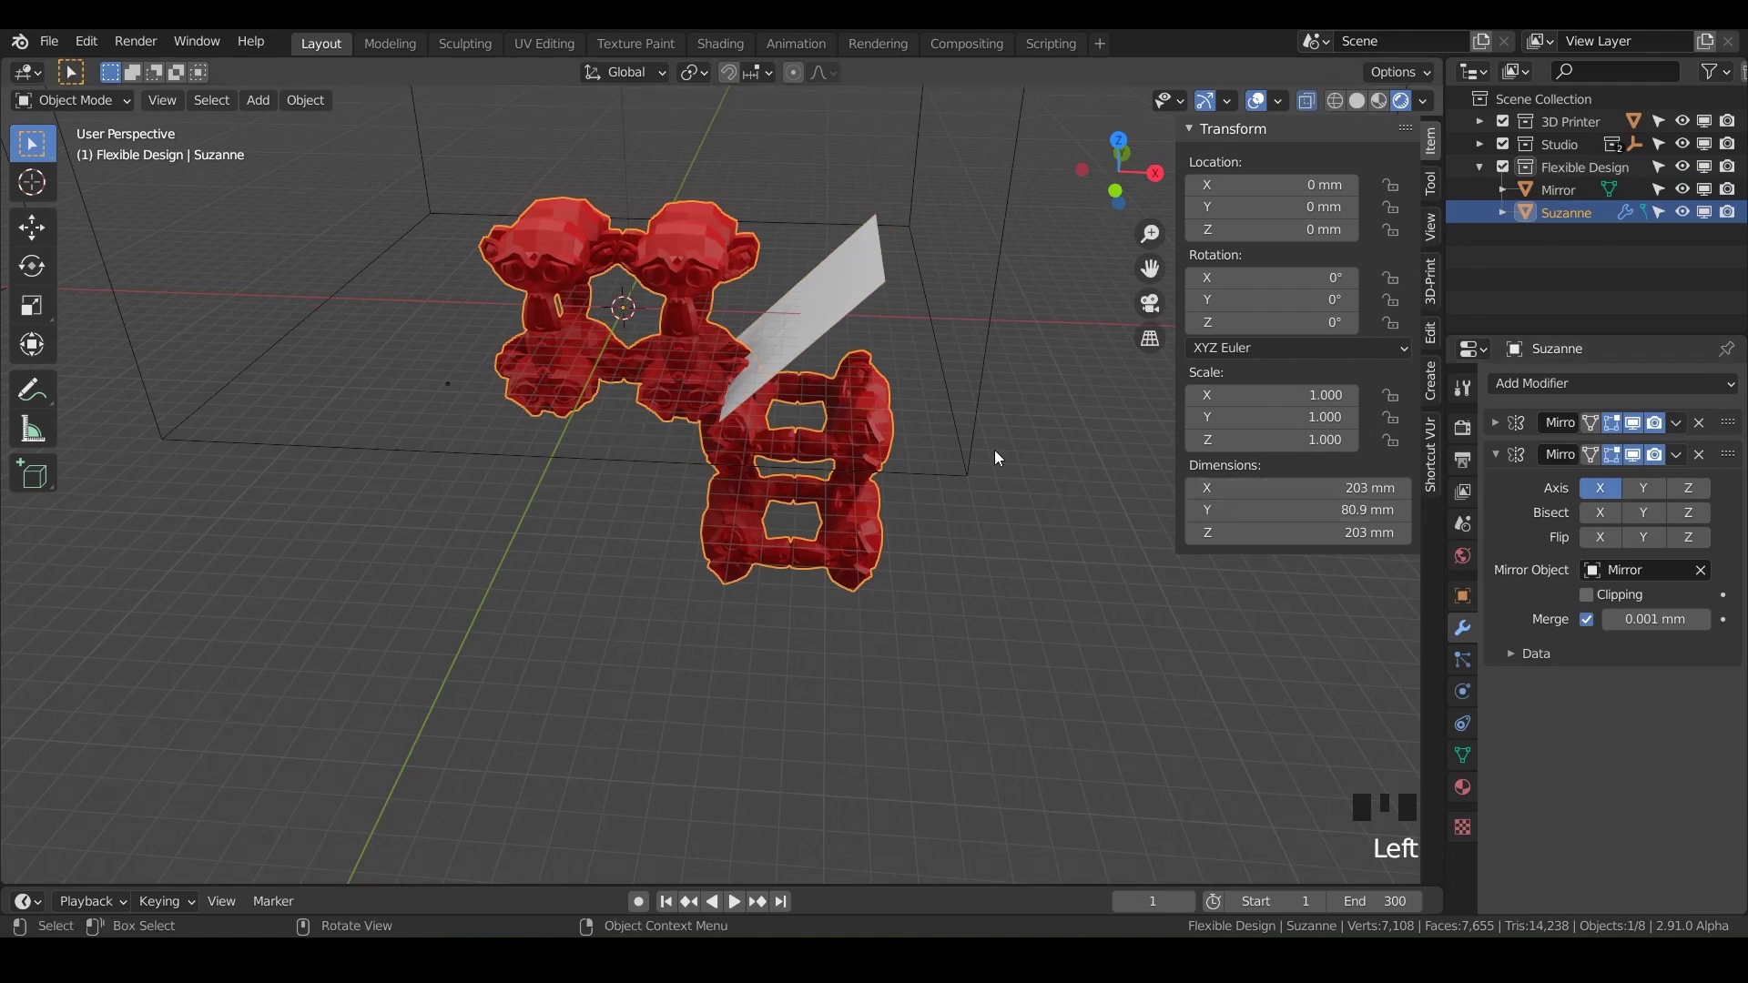
click(1589, 454)
key(Tab)
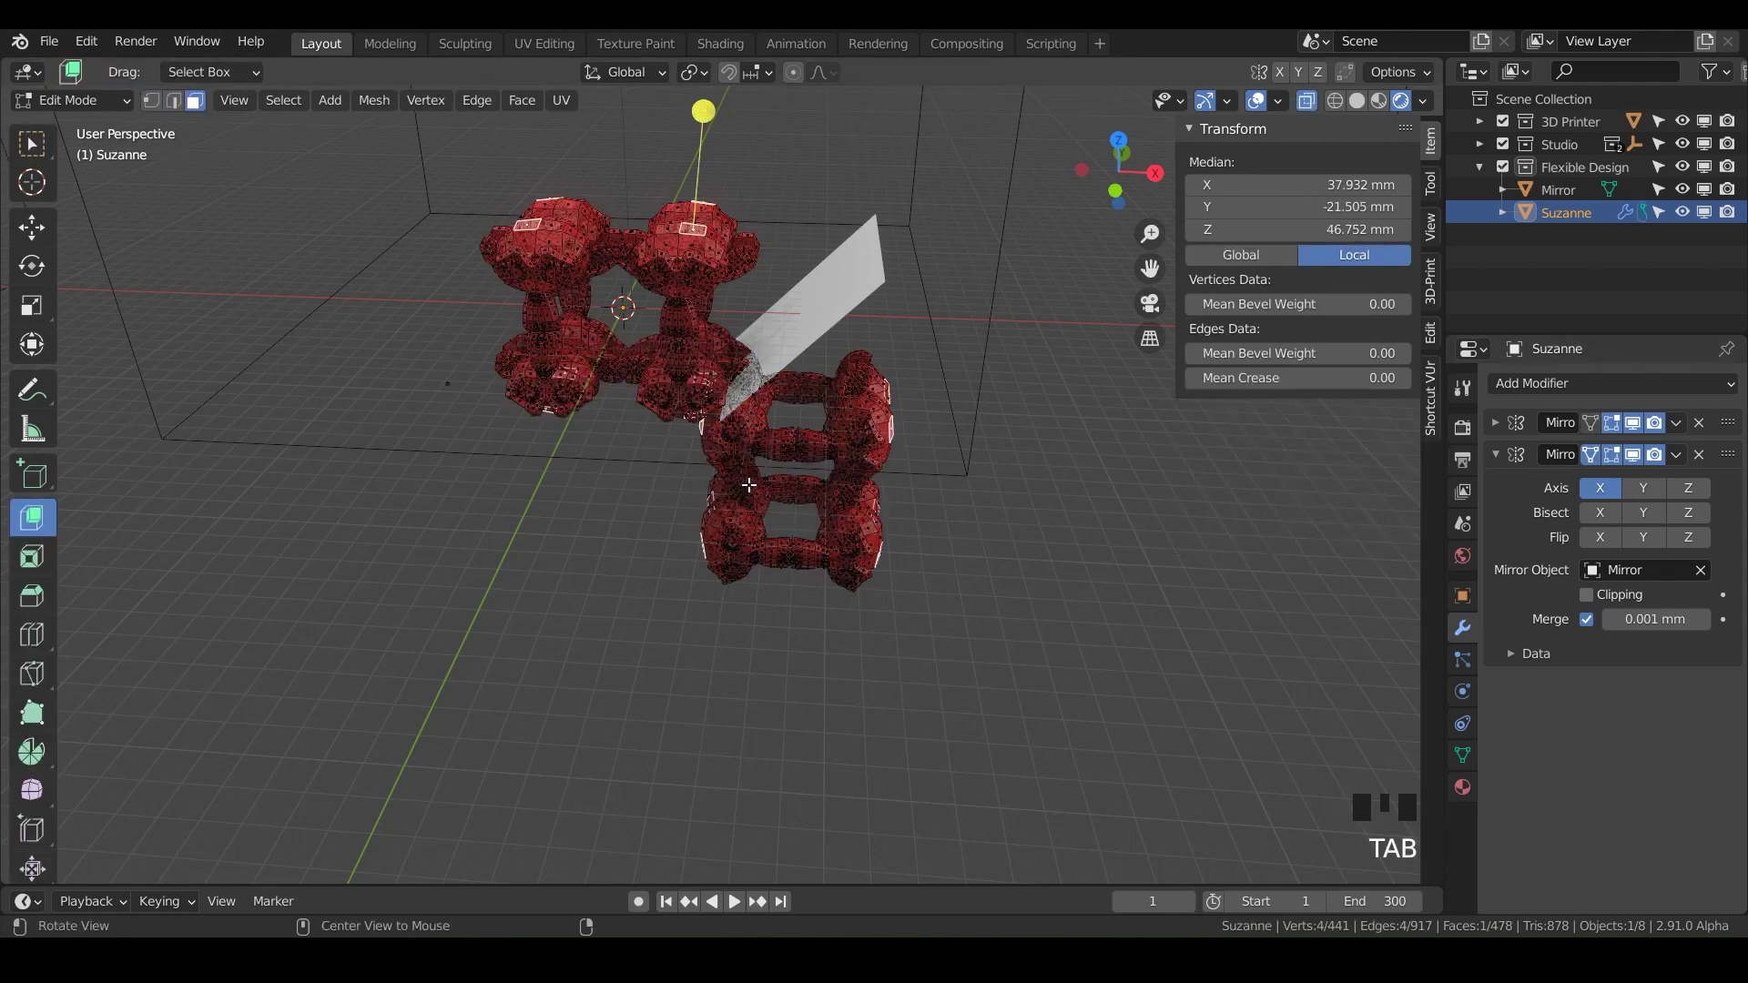
Enable Bisect X and Flip X on Suzanne's second Mirror modifier
middle_drag(748, 485, 725, 578)
key(KP_1)
scroll(727, 411, up, 7)
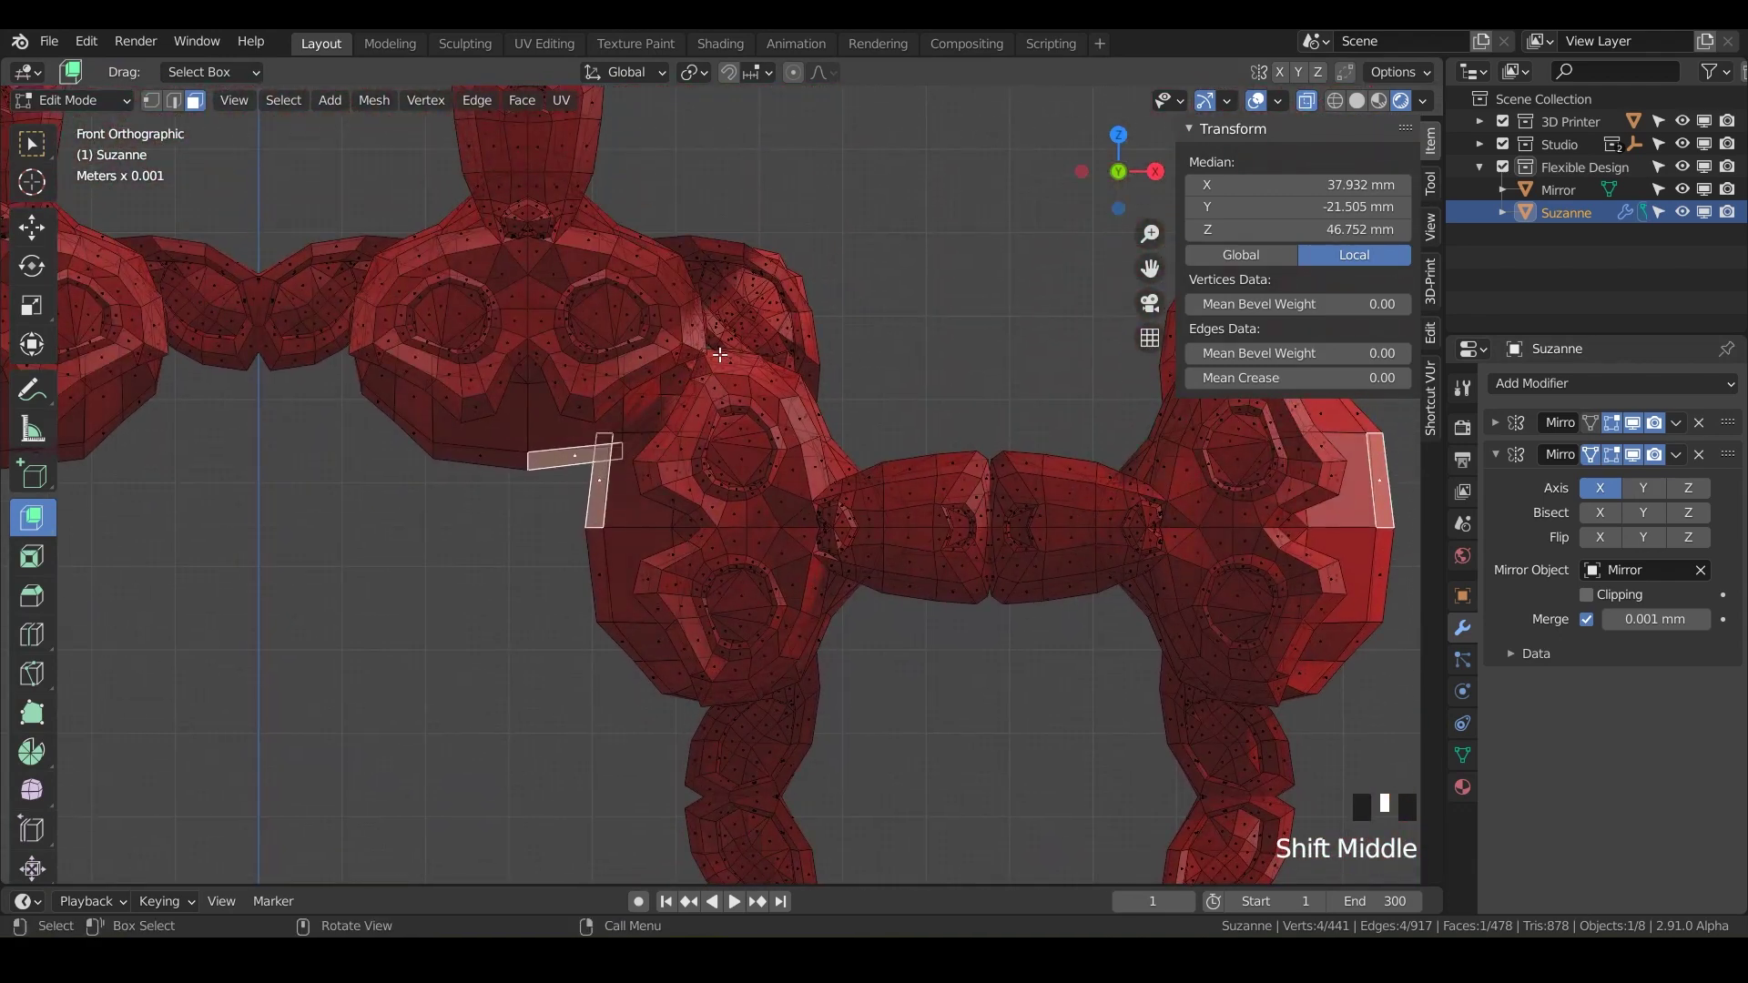
scroll(719, 355, up, 4)
shift+middle_drag(719, 355, 817, 372)
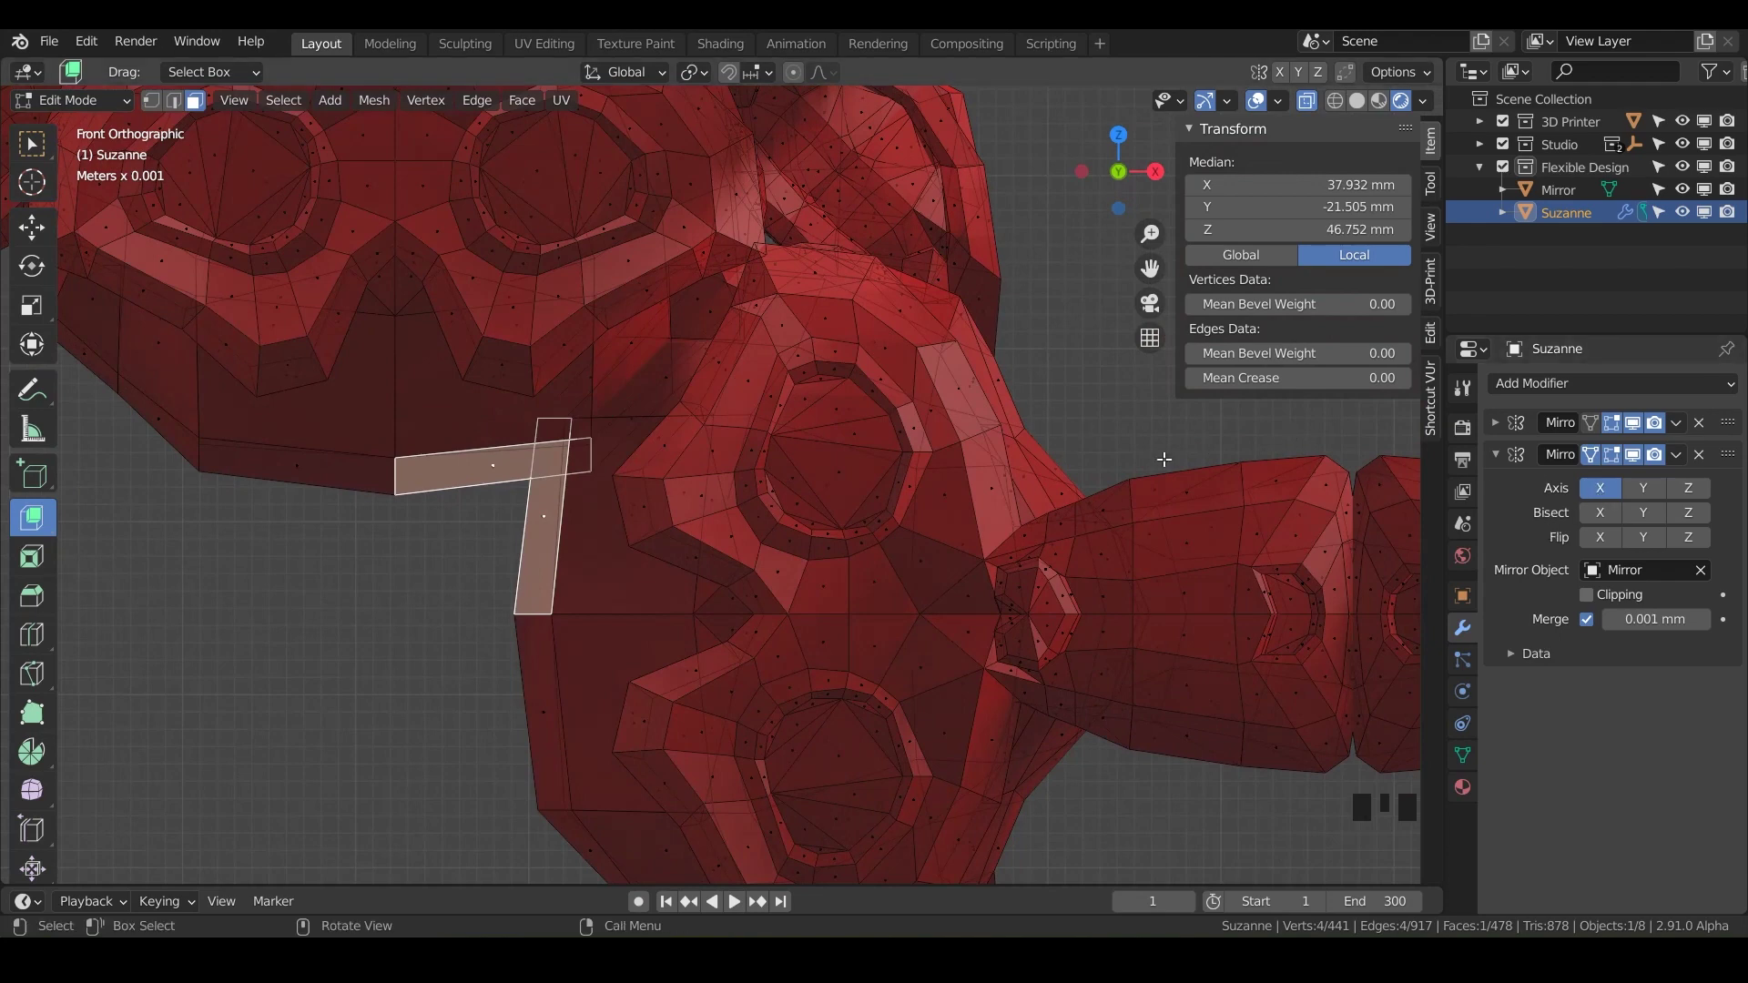
click(1600, 514)
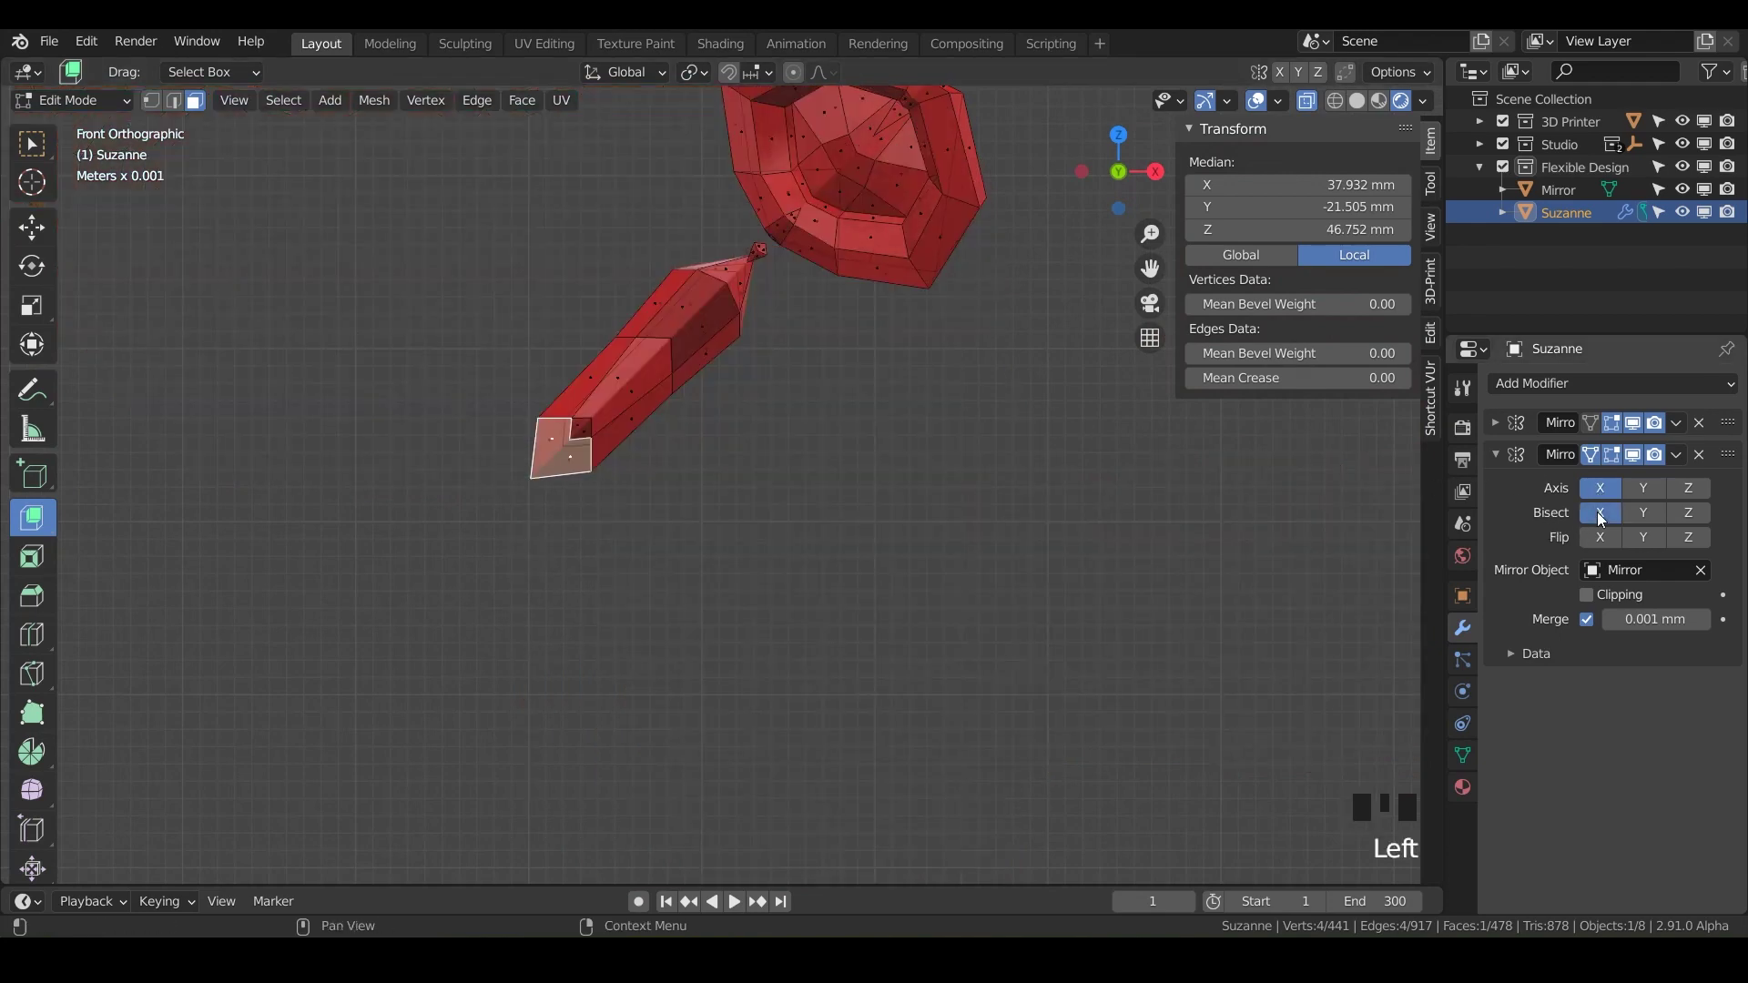
scroll(702, 449, down, 4)
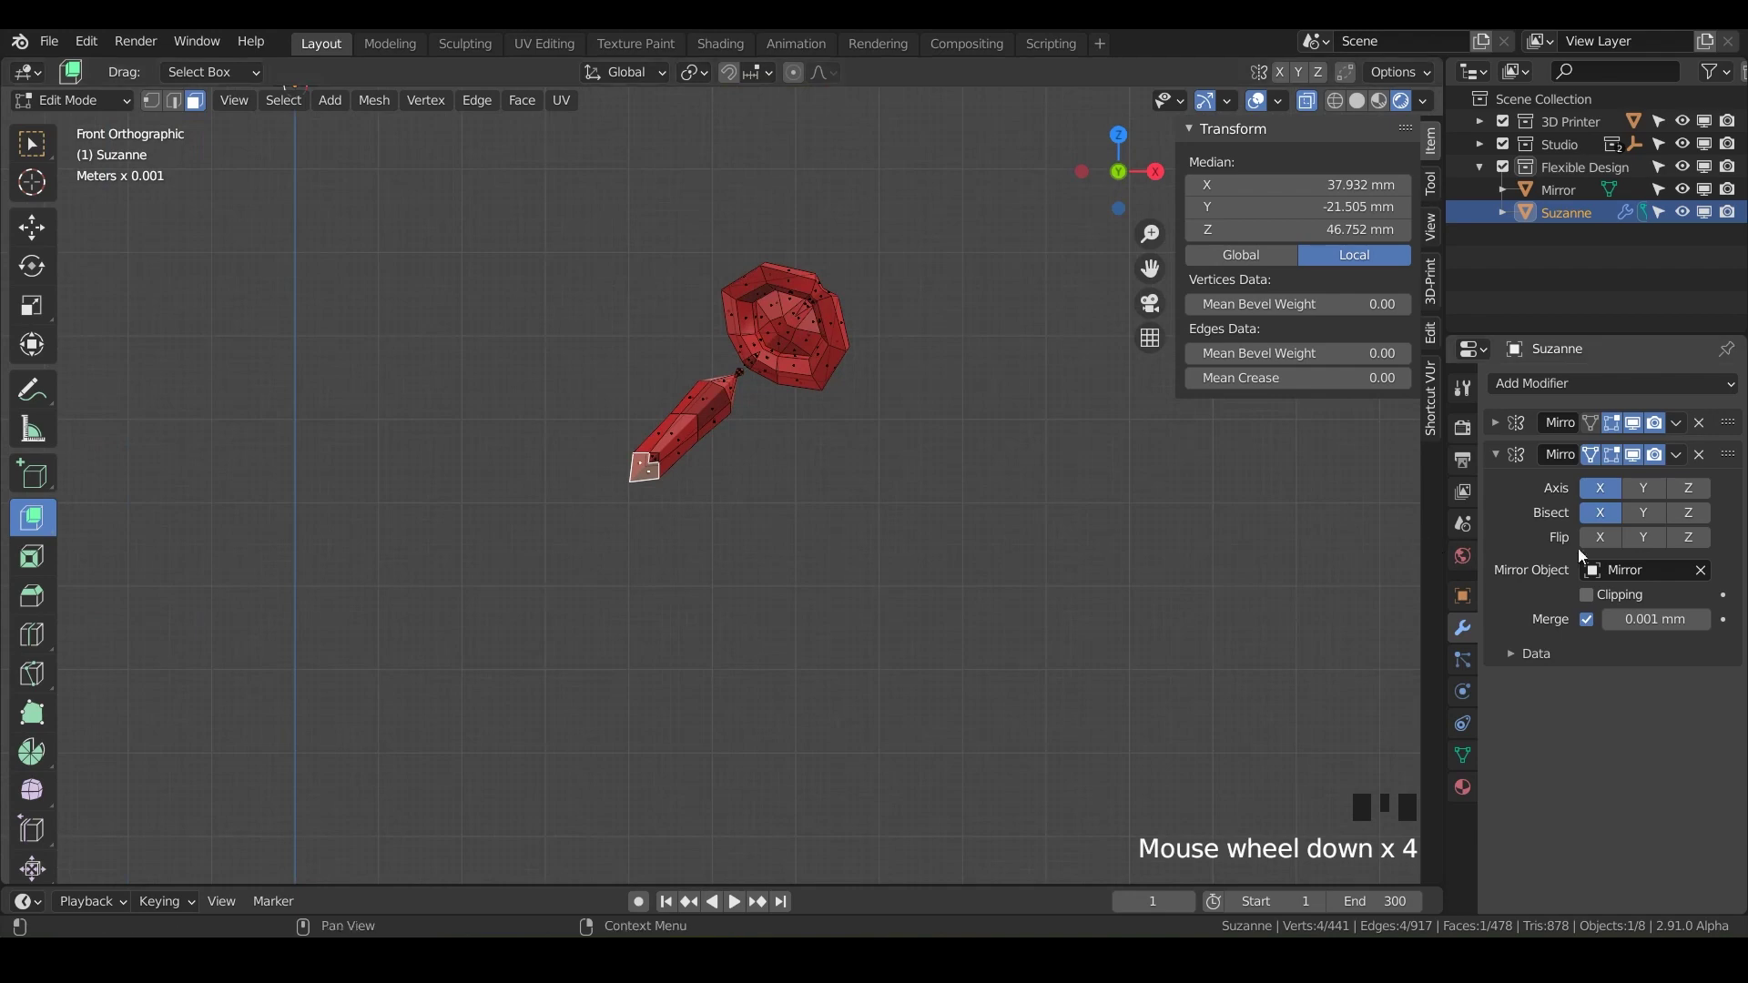
click(1600, 537)
scroll(890, 555, down, 1)
shift+middle_drag(890, 554, 935, 608)
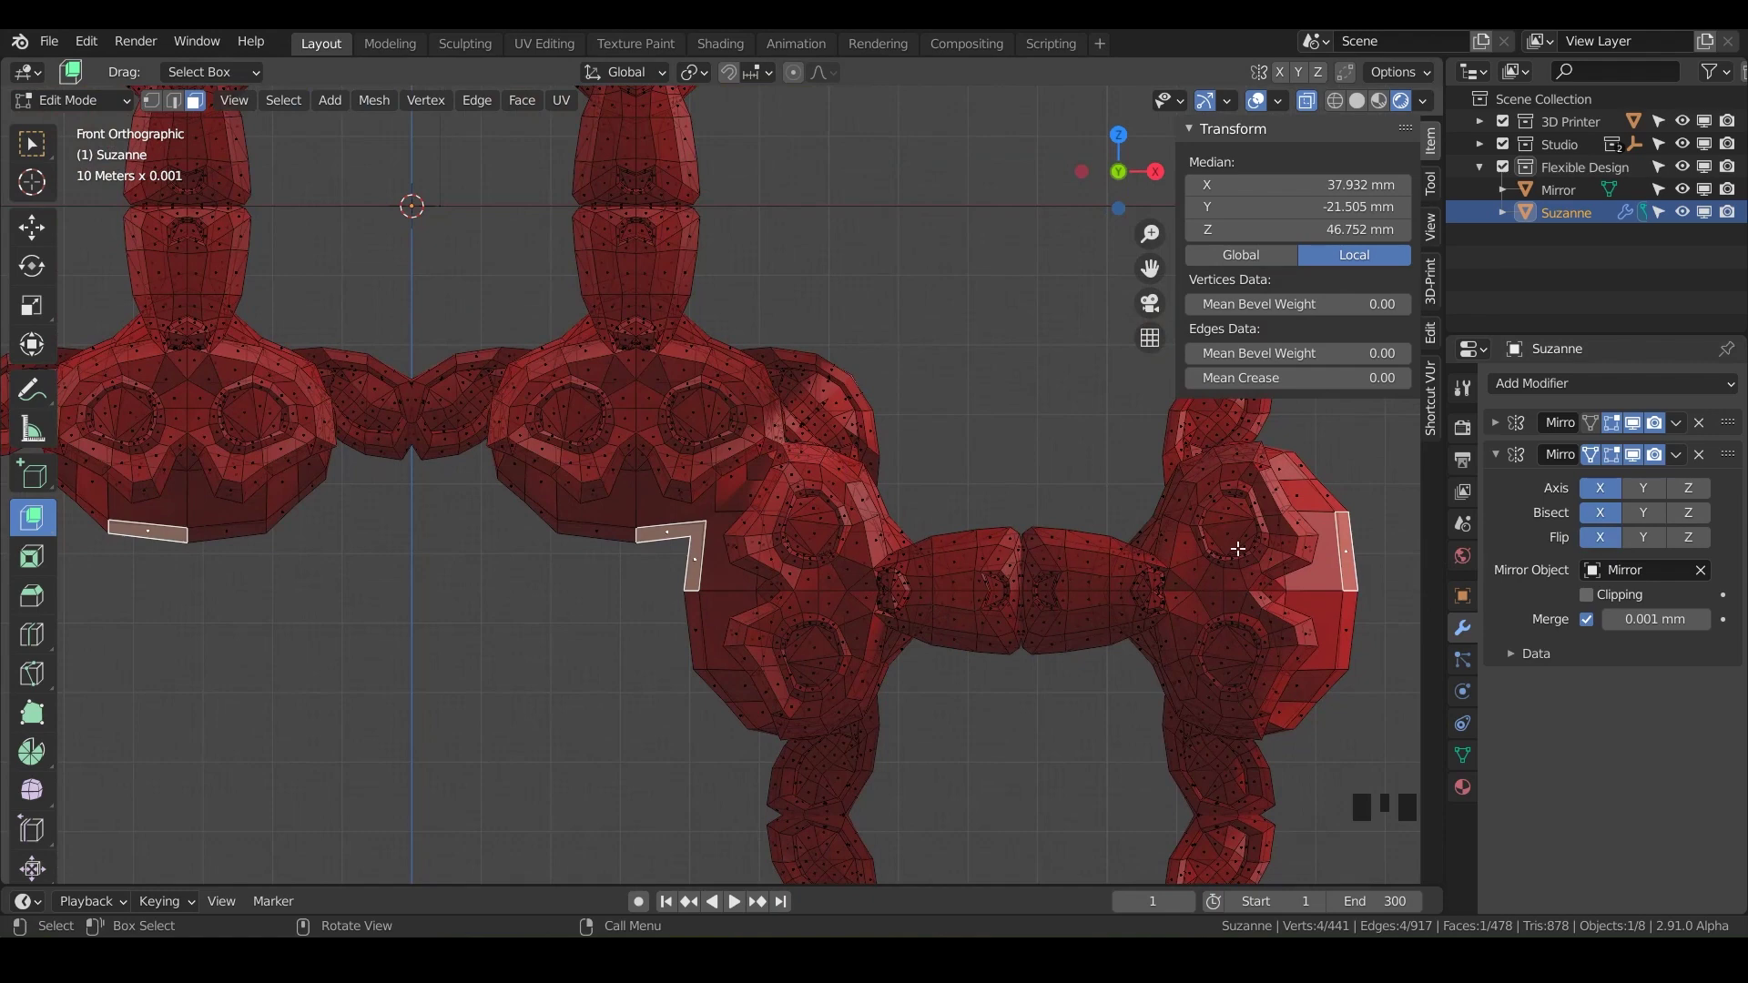
Add the Z axis to the mirroring of Suzanne's second Mirror modifier
scroll(894, 564, down, 3)
shift+middle_drag(893, 563, 878, 649)
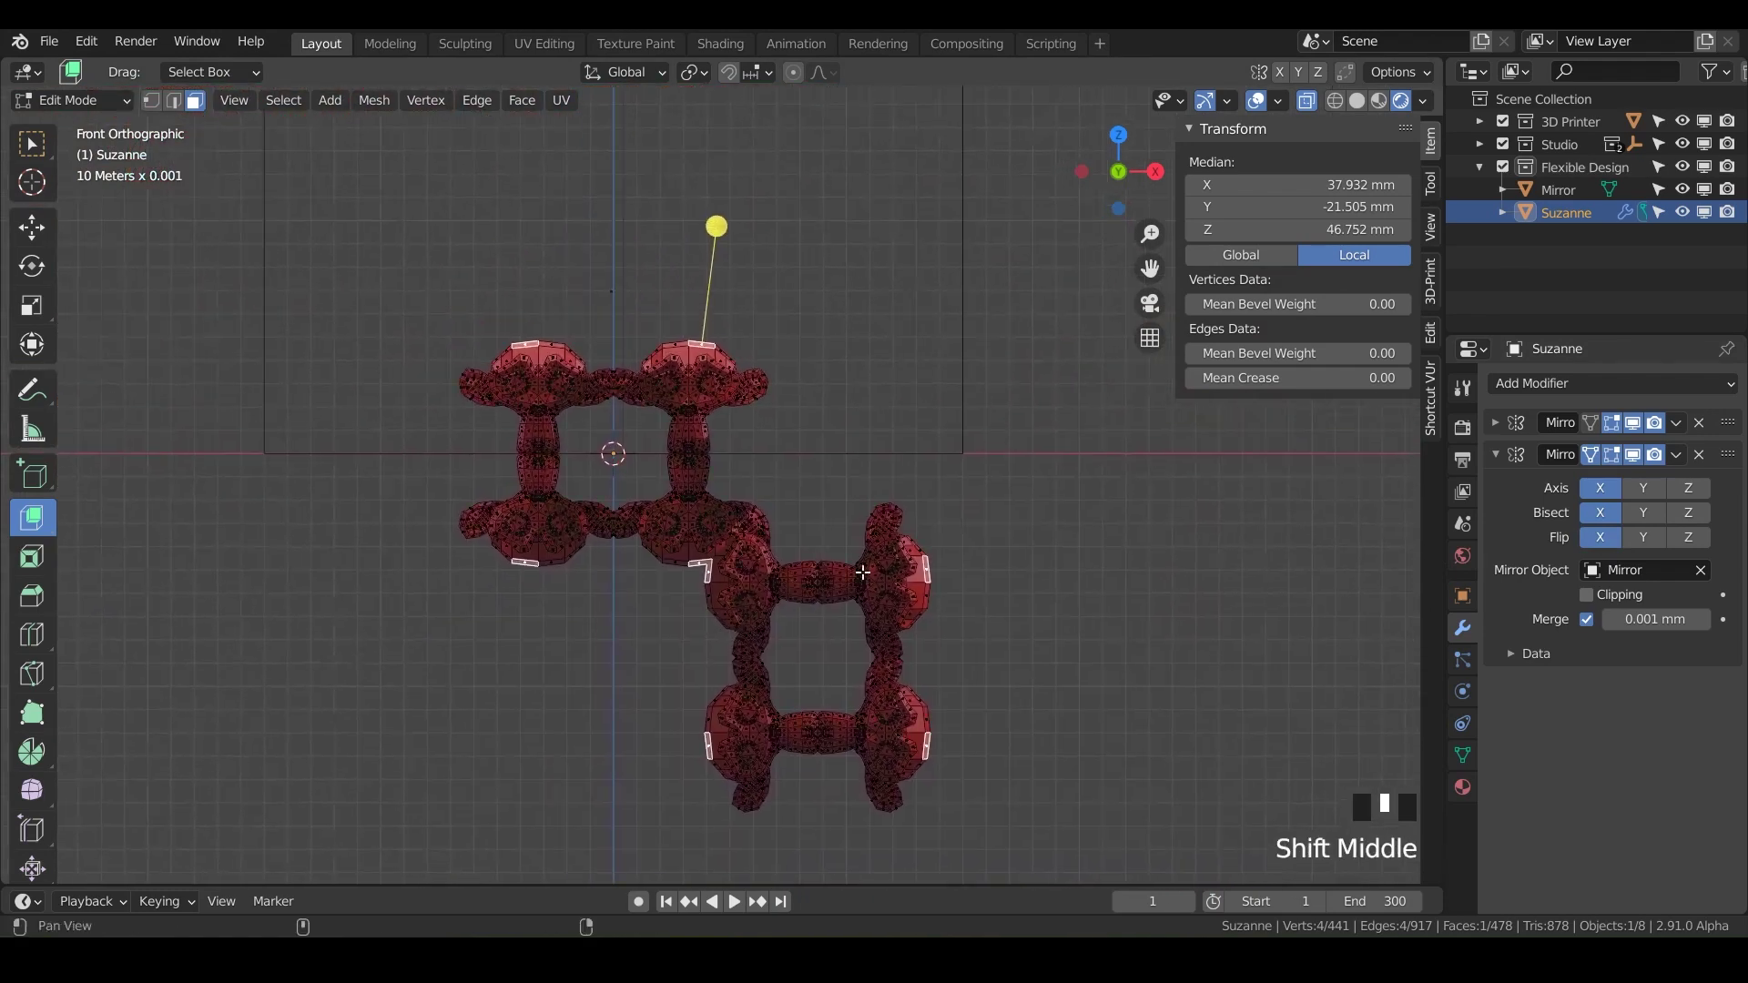
click(1689, 490)
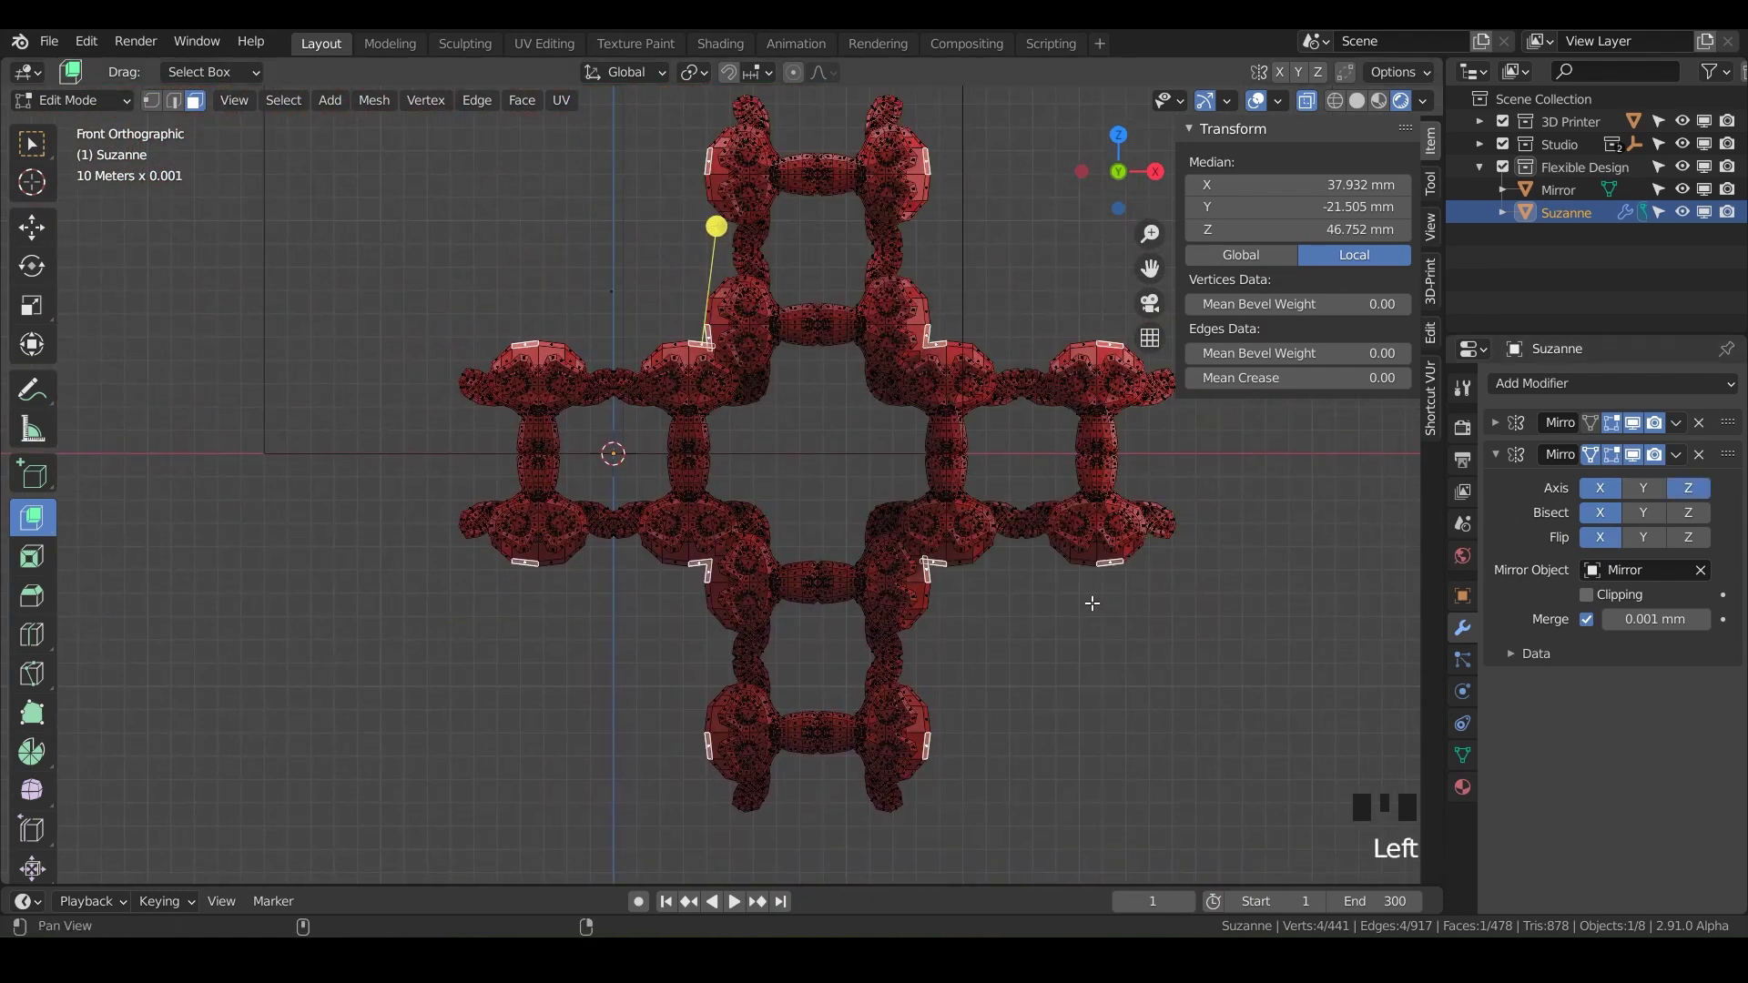
shift+middle_drag(886, 536, 587, 583)
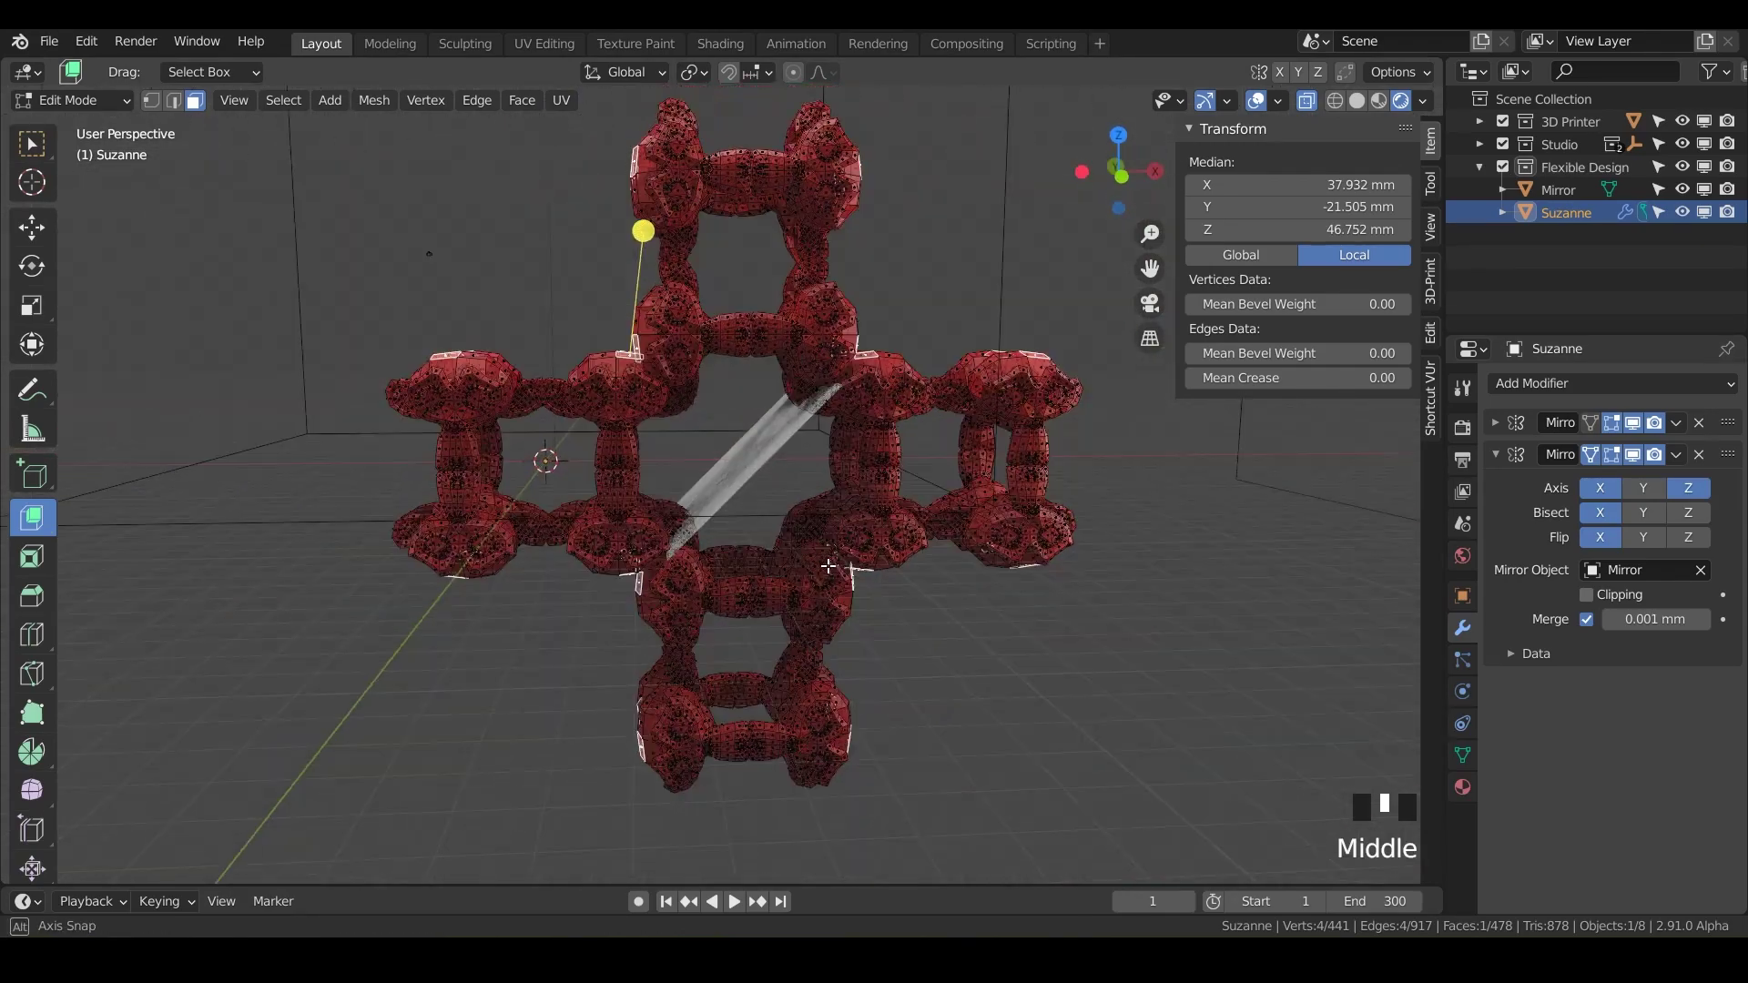
Enable Bisect Z and Flip Z on Suzanne's second Mirror modifier
click(1688, 513)
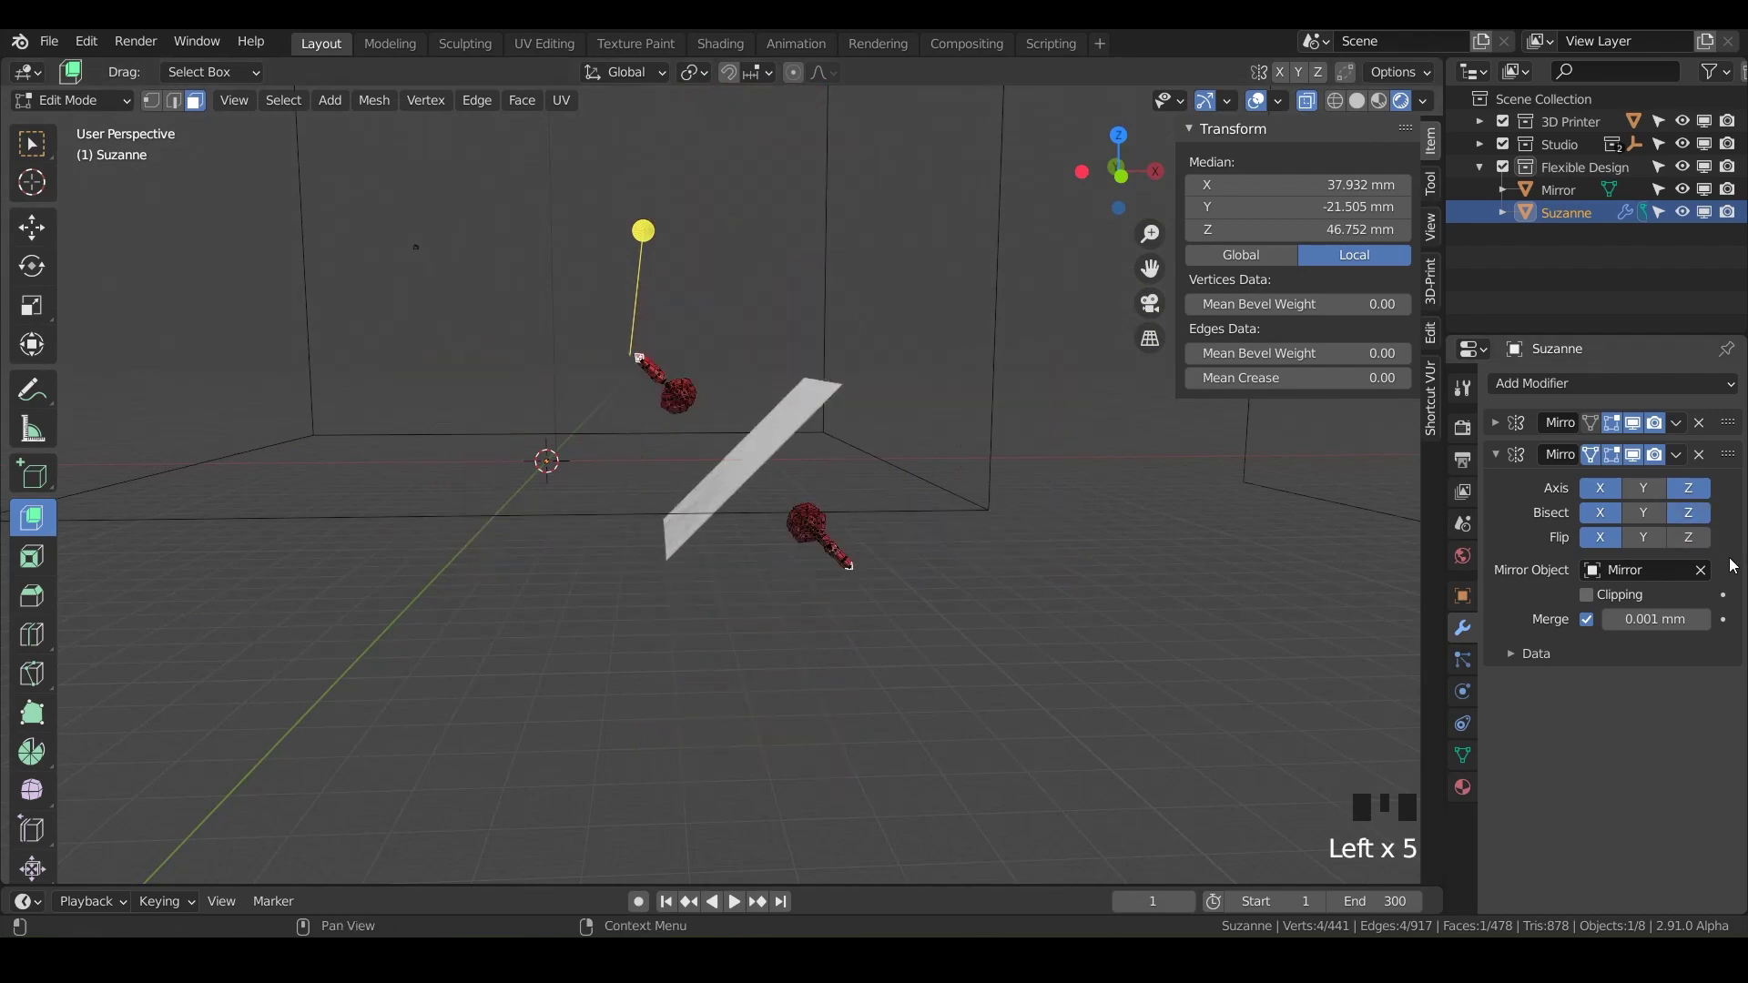
click(1684, 538)
middle_drag(786, 508, 803, 461)
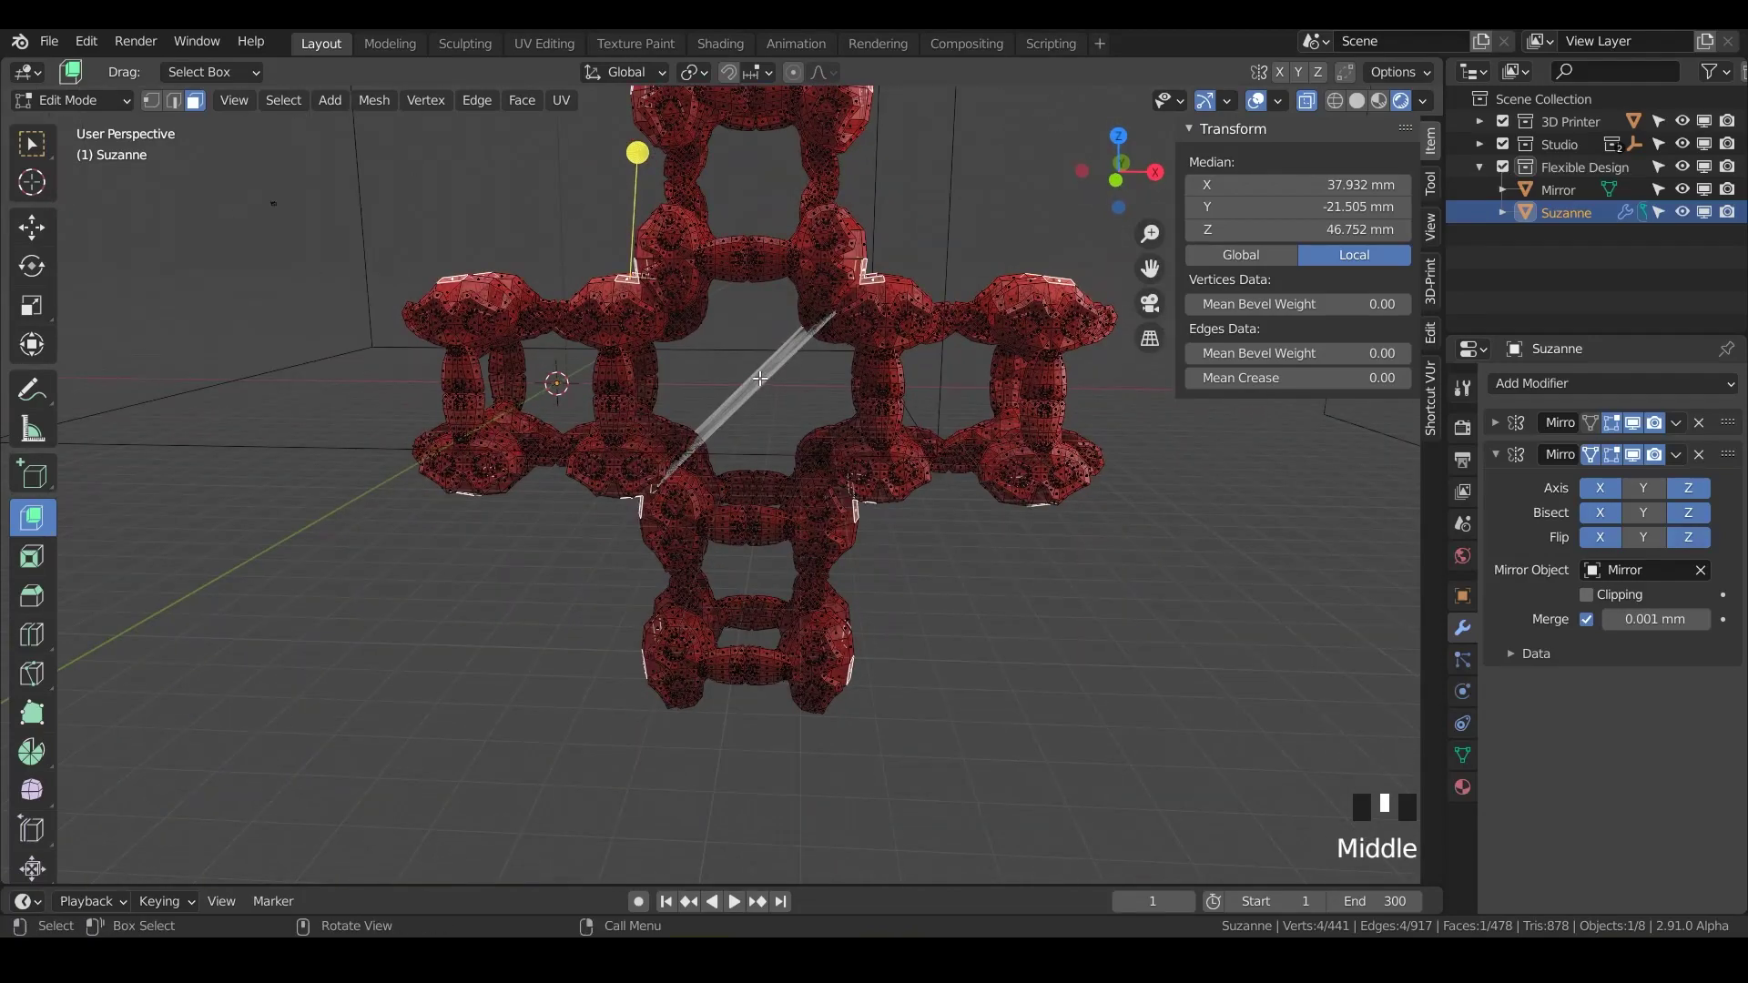
Leave Edit Mode on Suzanne and select the tilted Mirror plane
click(760, 378)
key(Tab)
click(776, 385)
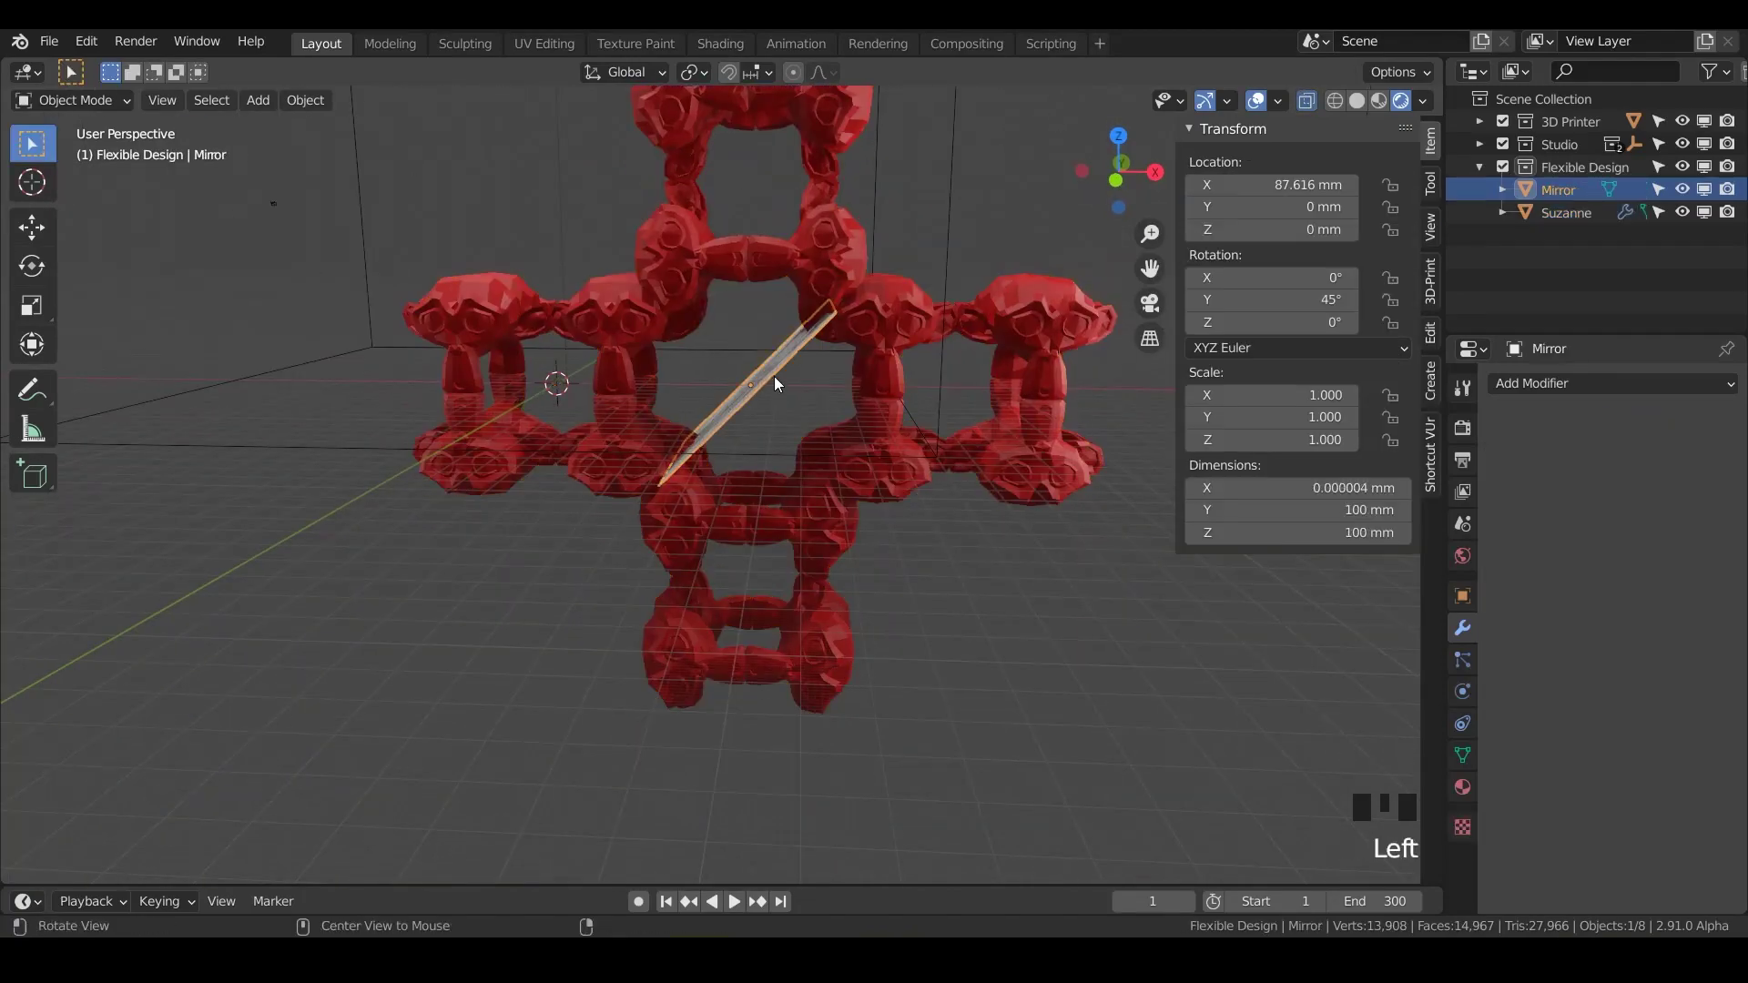
Try rotating the Mirror plane freely and about the global Z axis
middle_drag(774, 378, 939, 415)
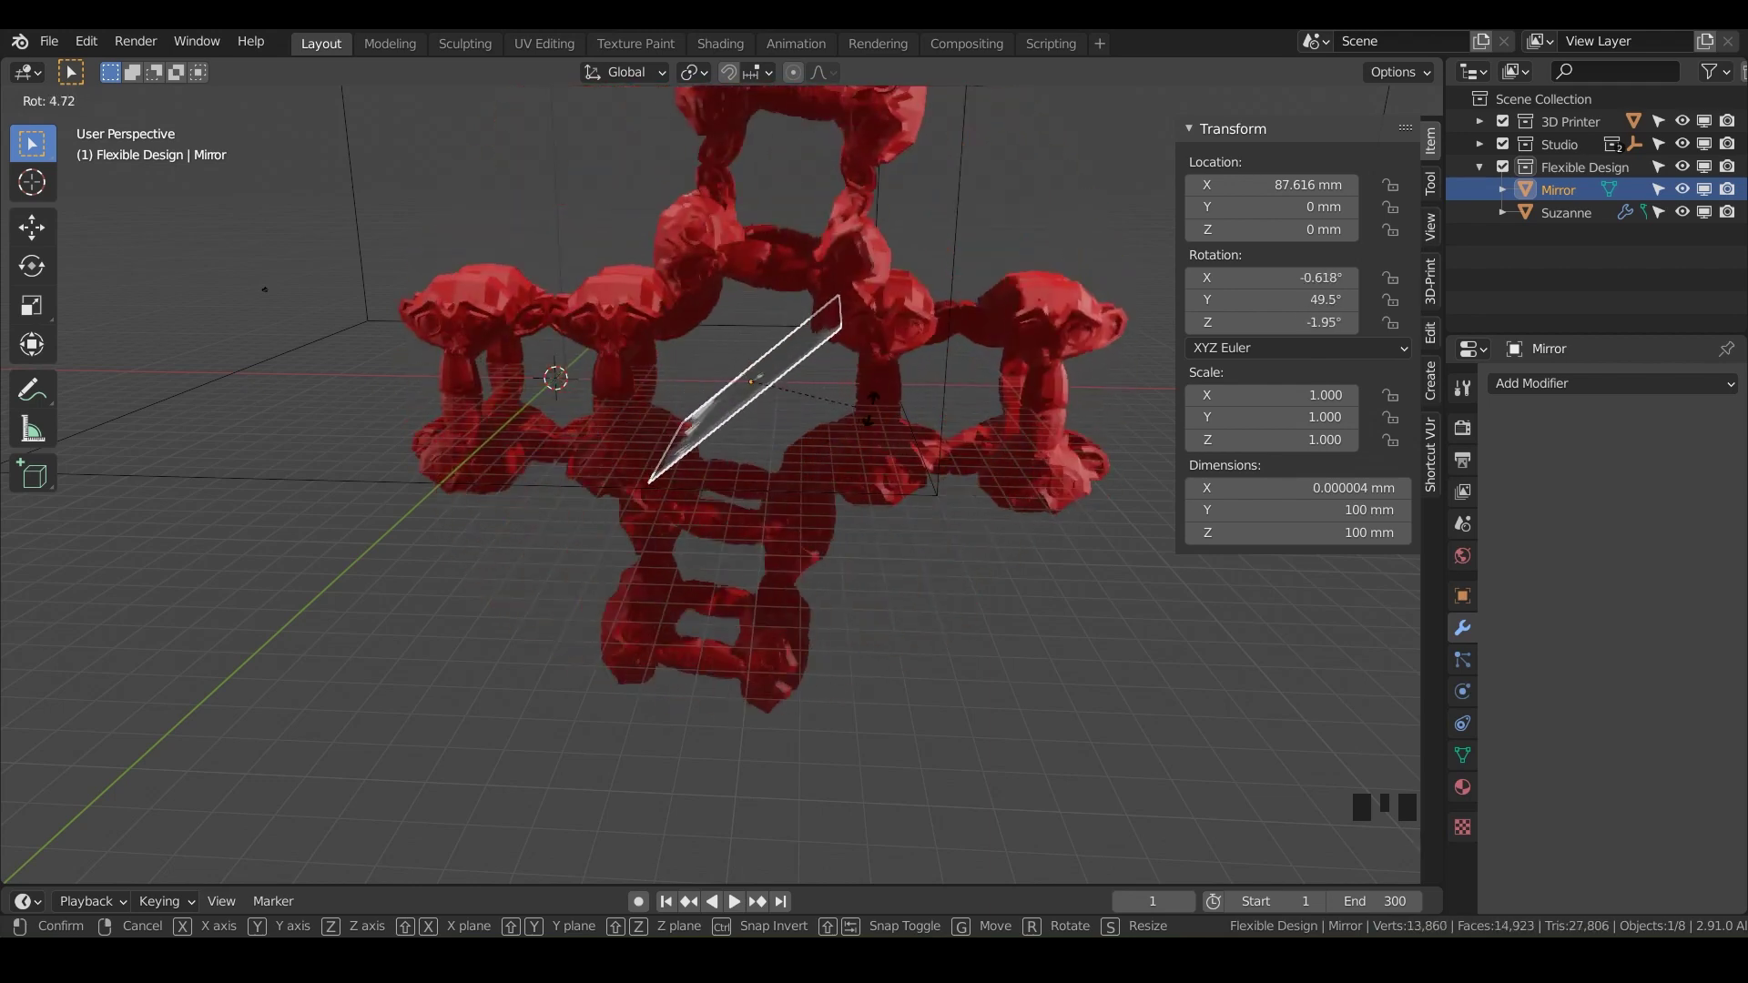
right_click(884, 387)
key(r)
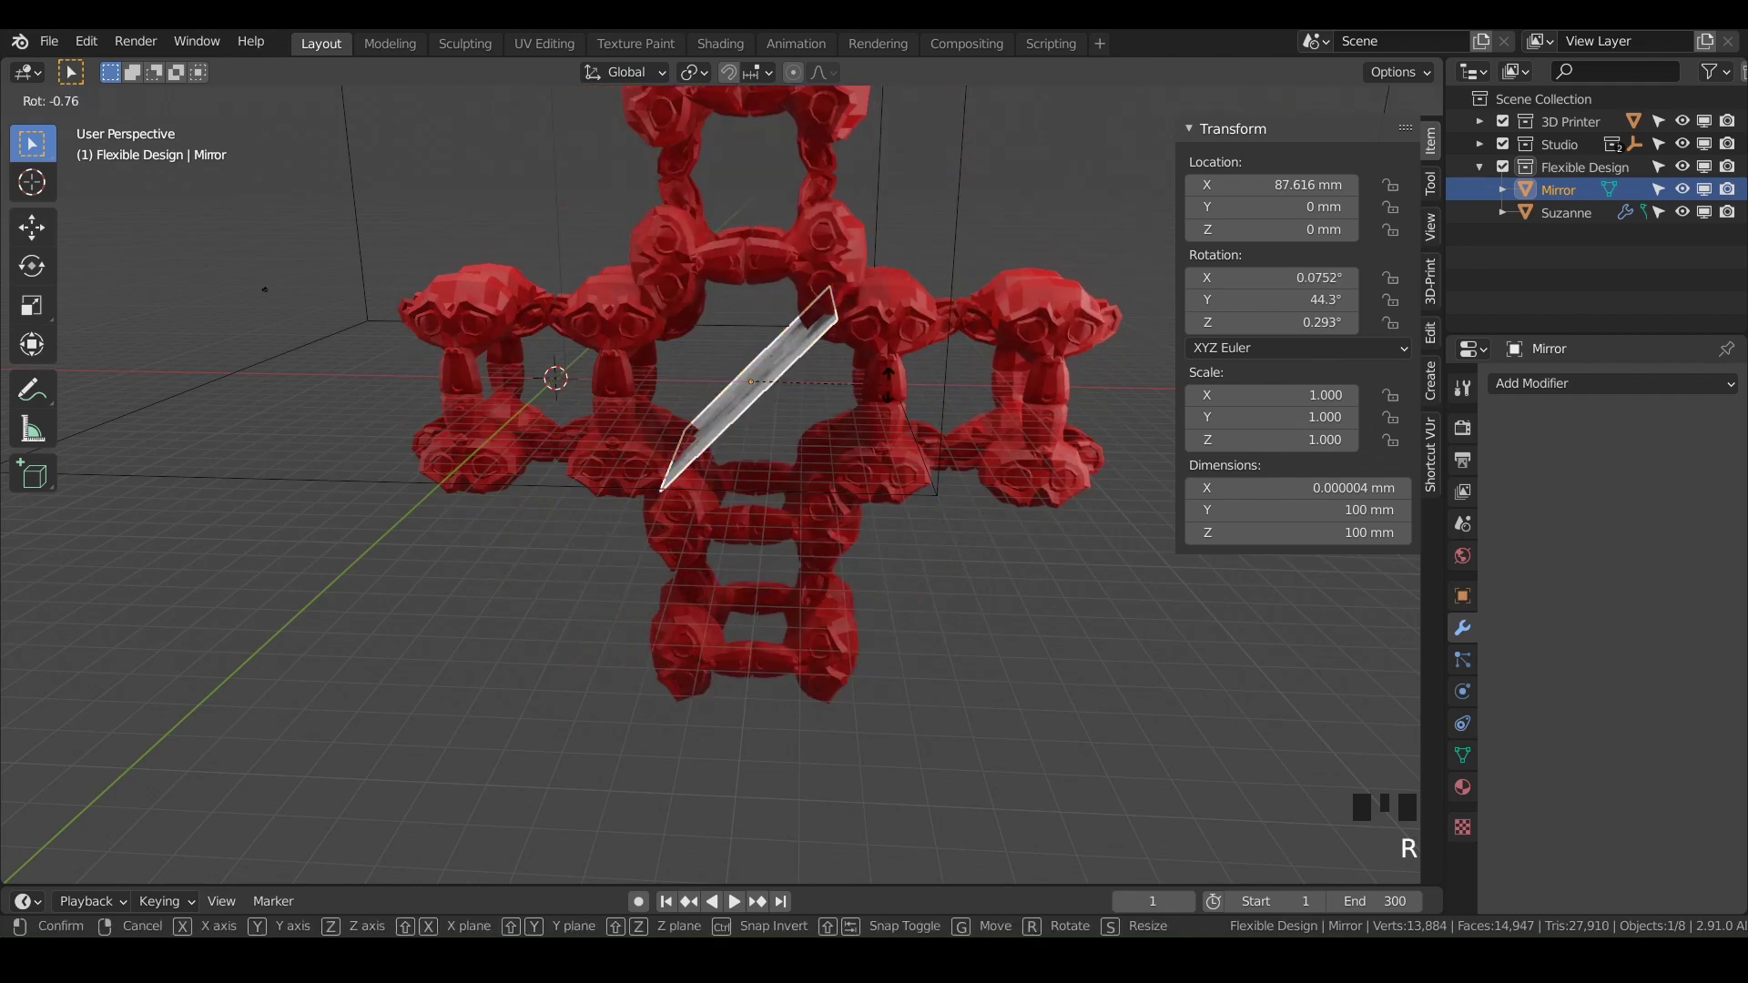
key(z)
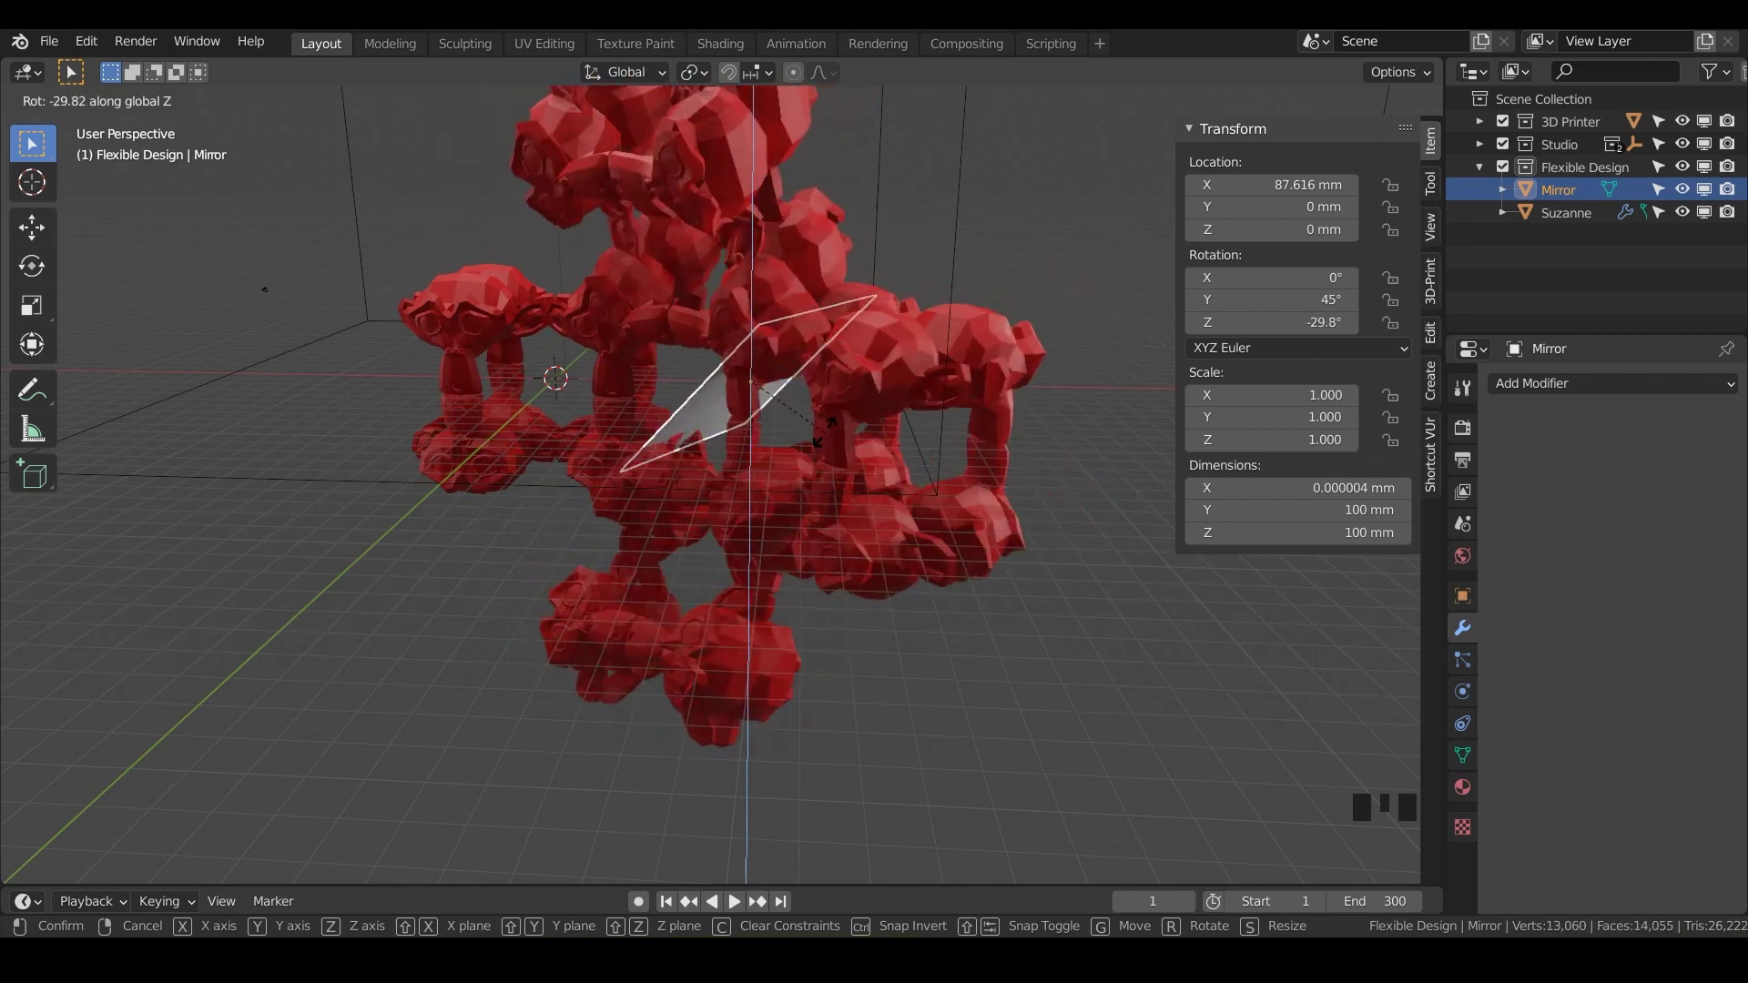
key(Escape)
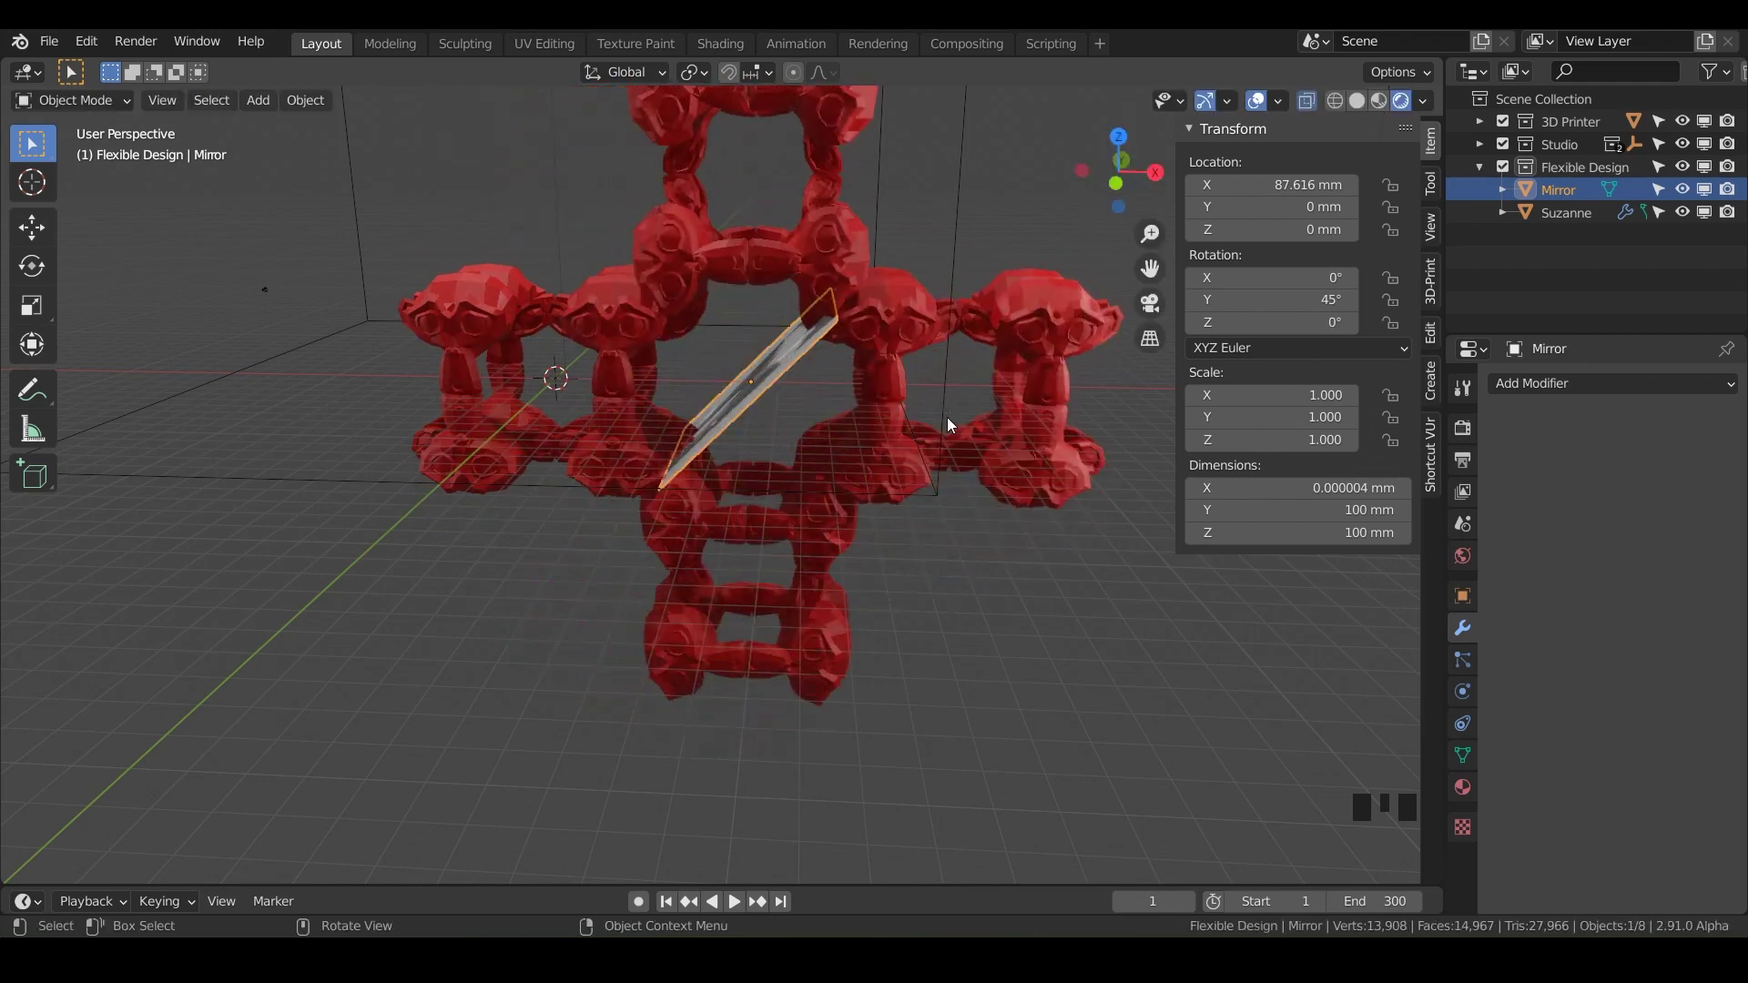
Select Suzanne and add a third Mirror modifier to it
shift+middle_drag(834, 406, 795, 446)
click(1565, 212)
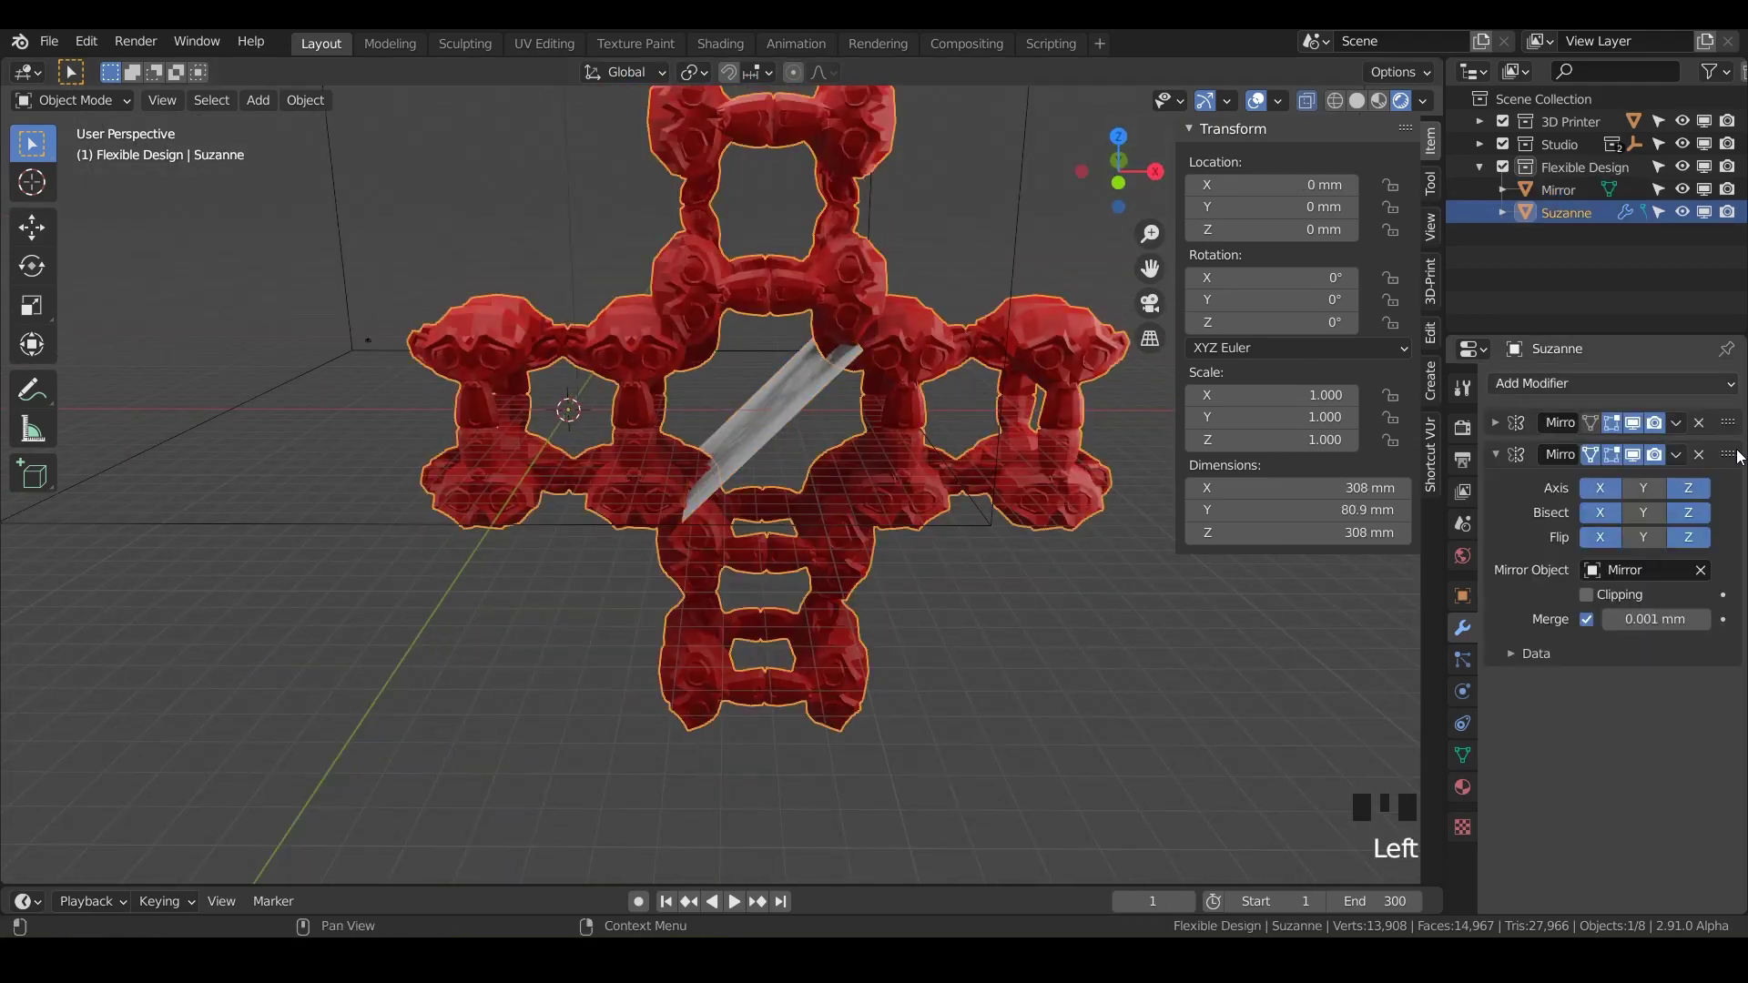
click(1591, 386)
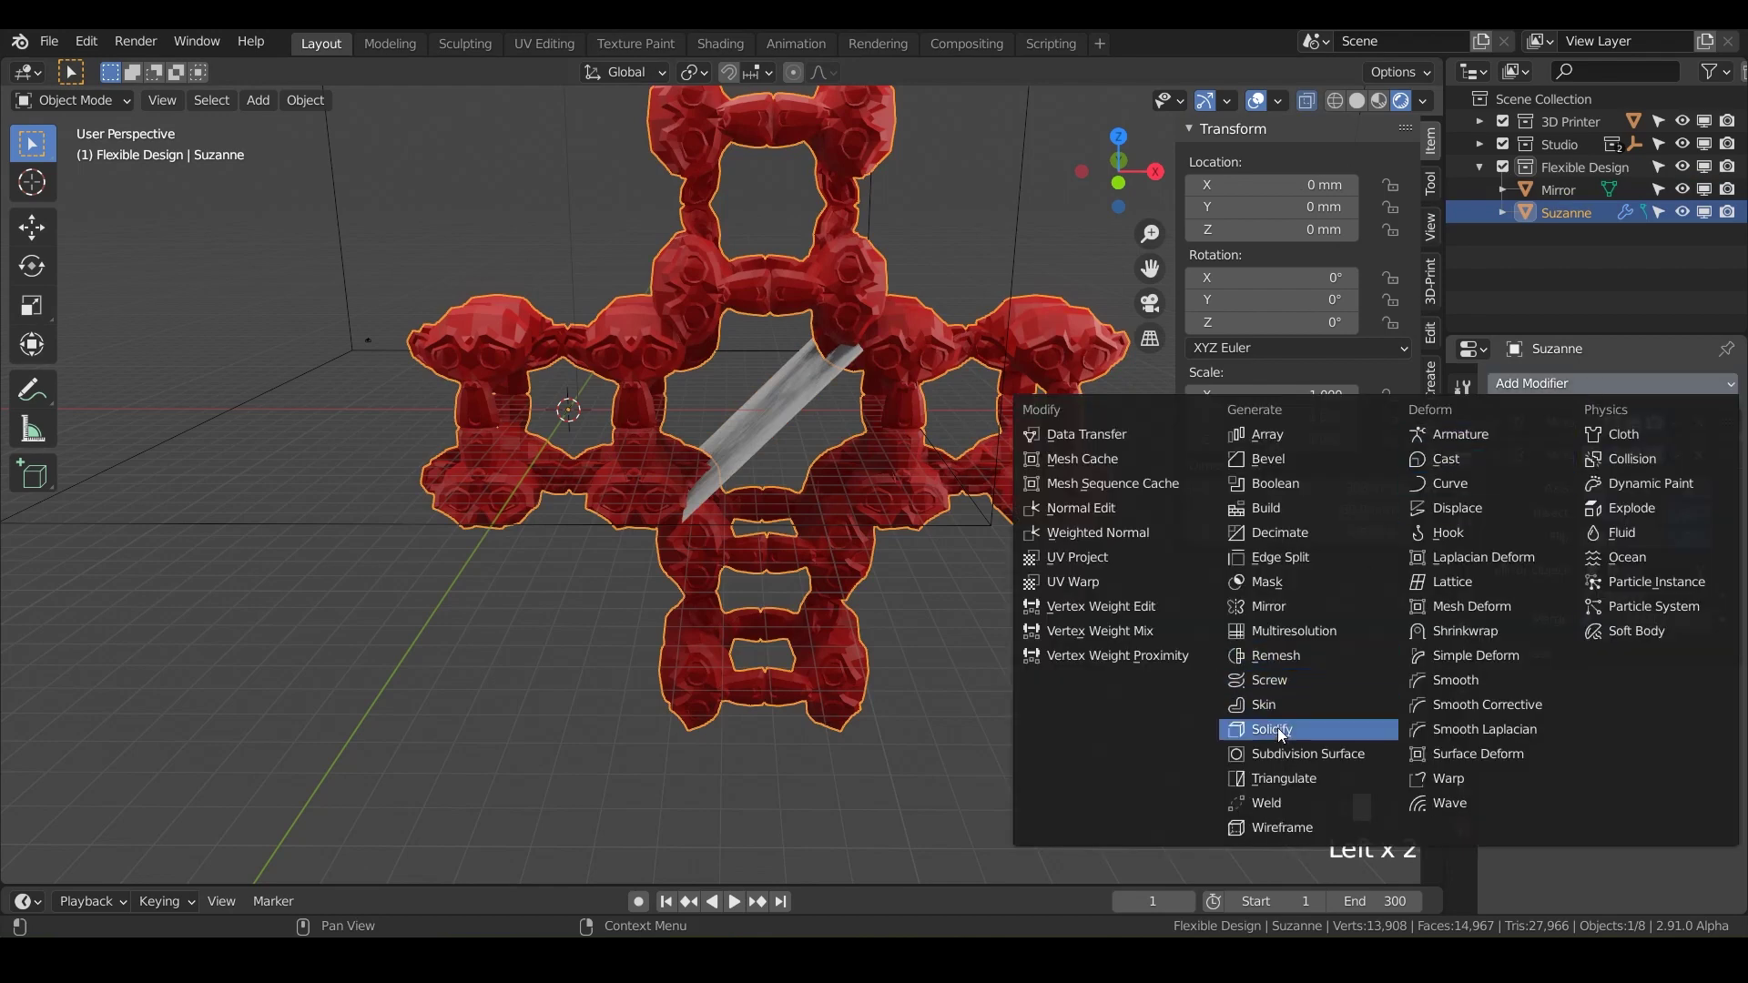
click(1274, 606)
scroll(887, 474, down, 2)
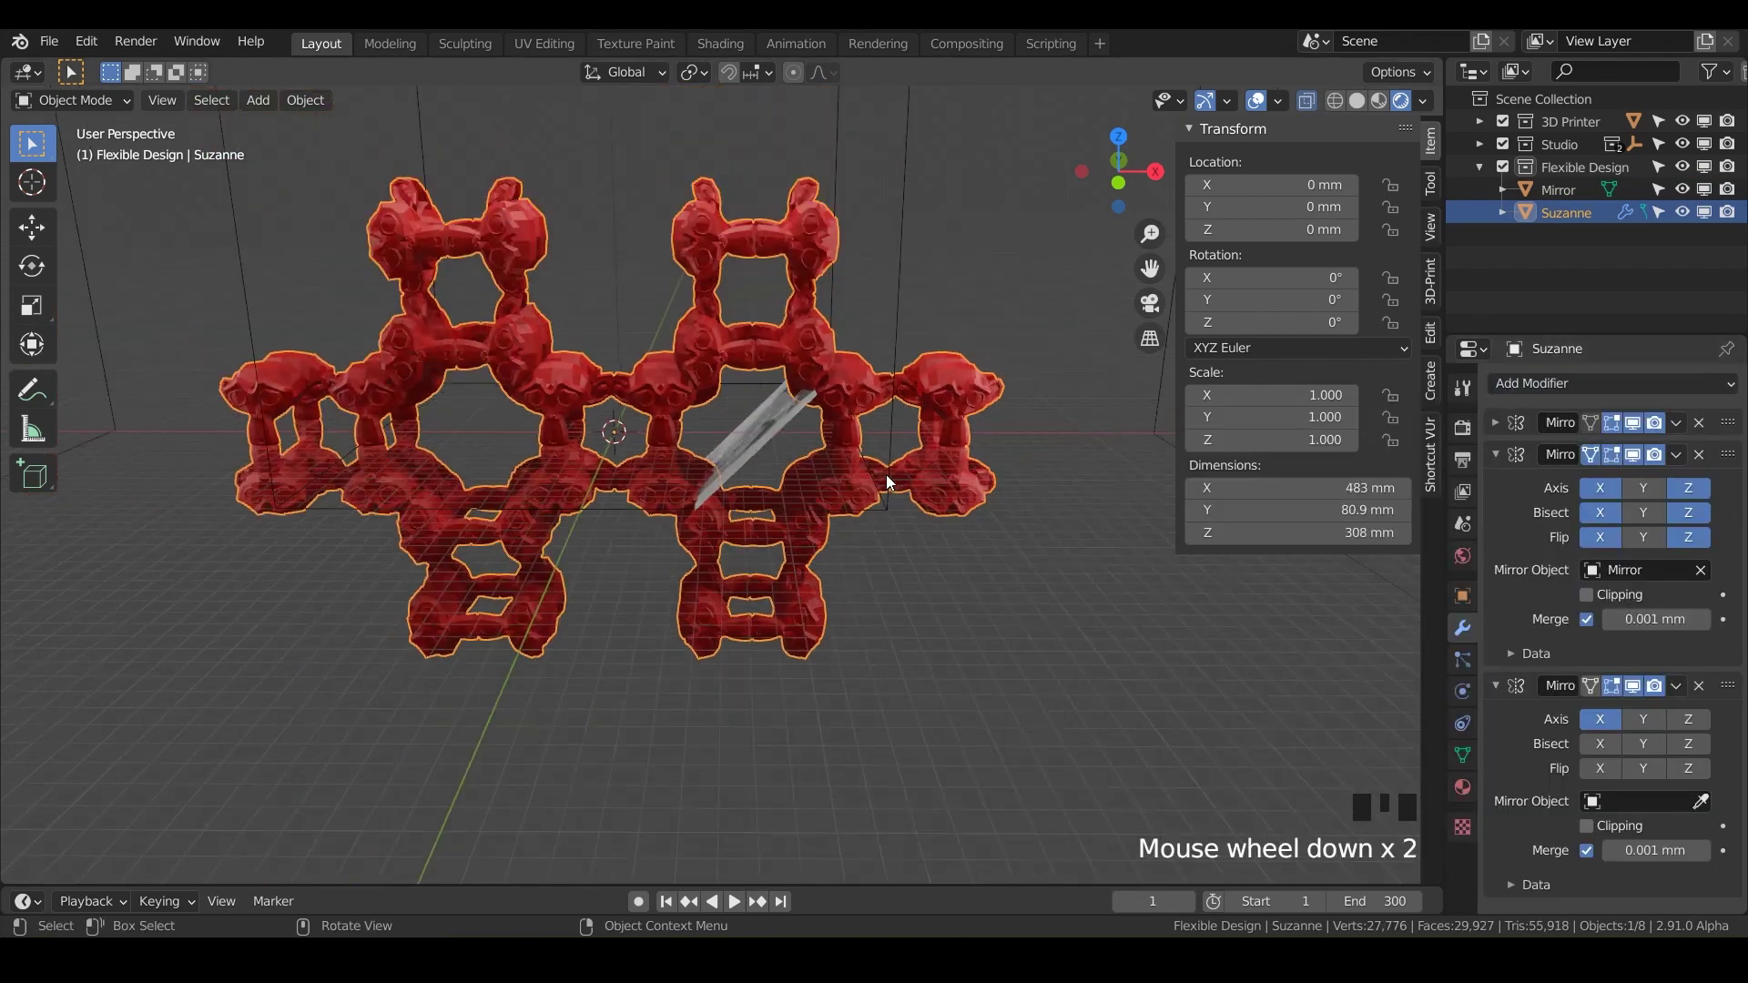
Enable Bisect X on Suzanne's third Mirror modifier
shift+middle_drag(886, 473, 908, 423)
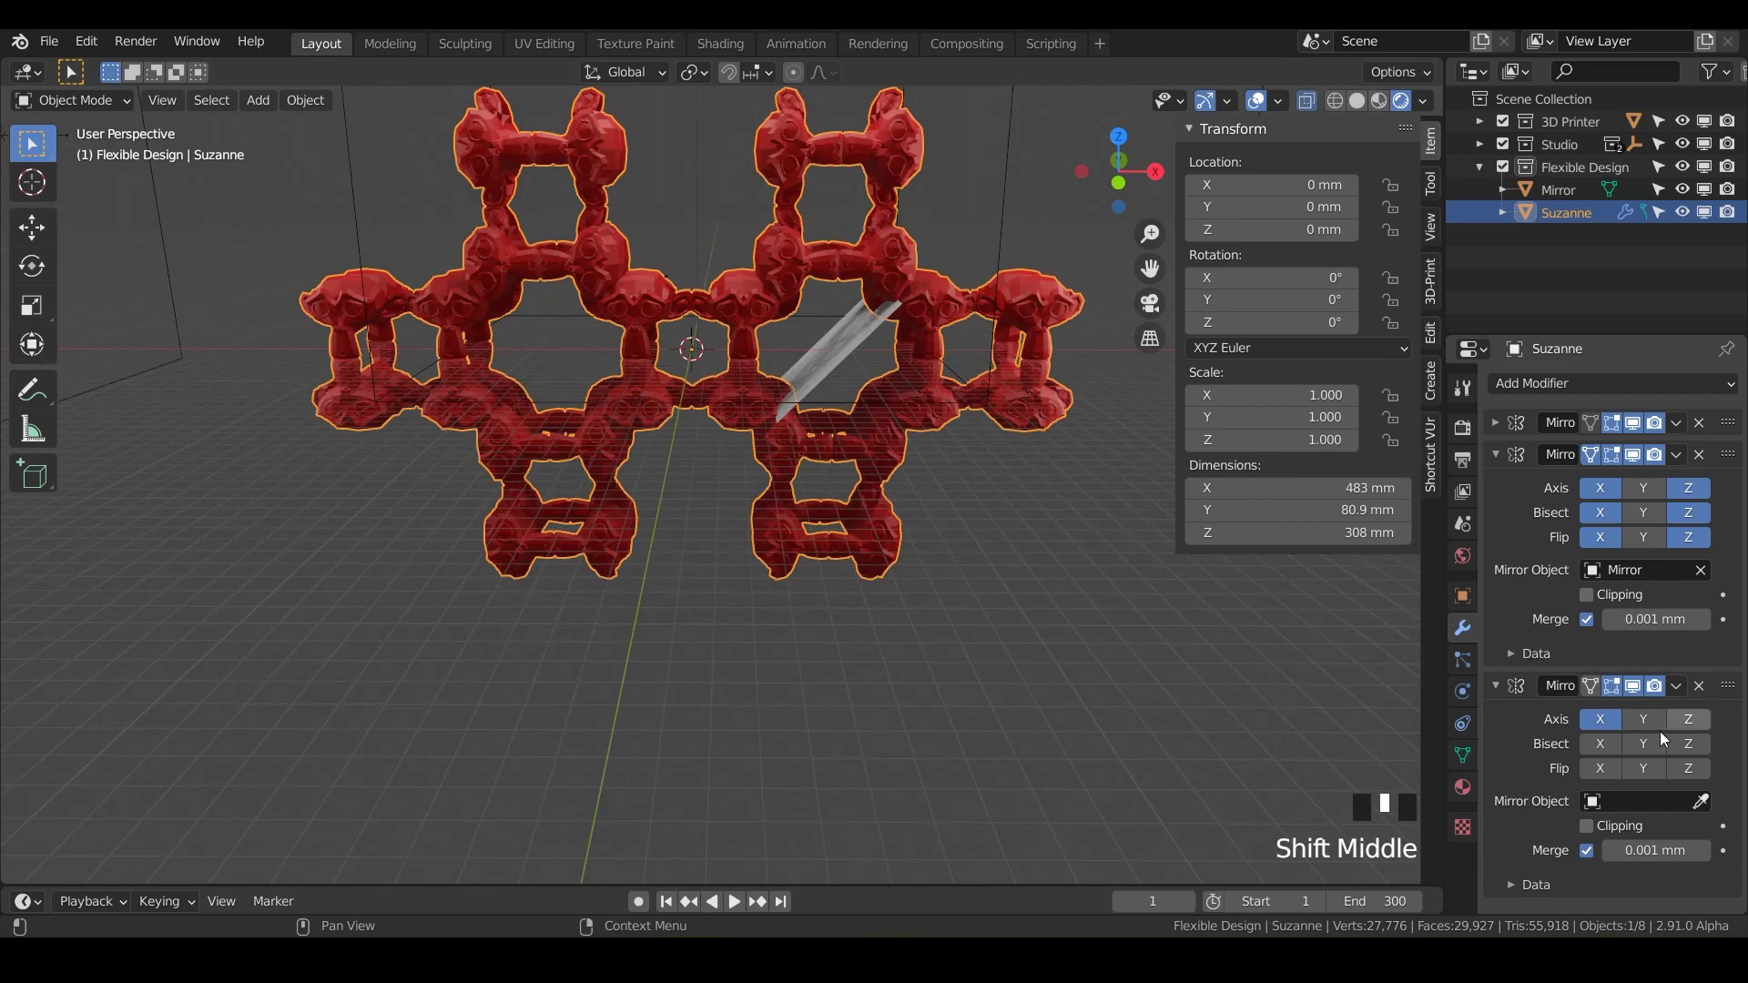
click(1600, 744)
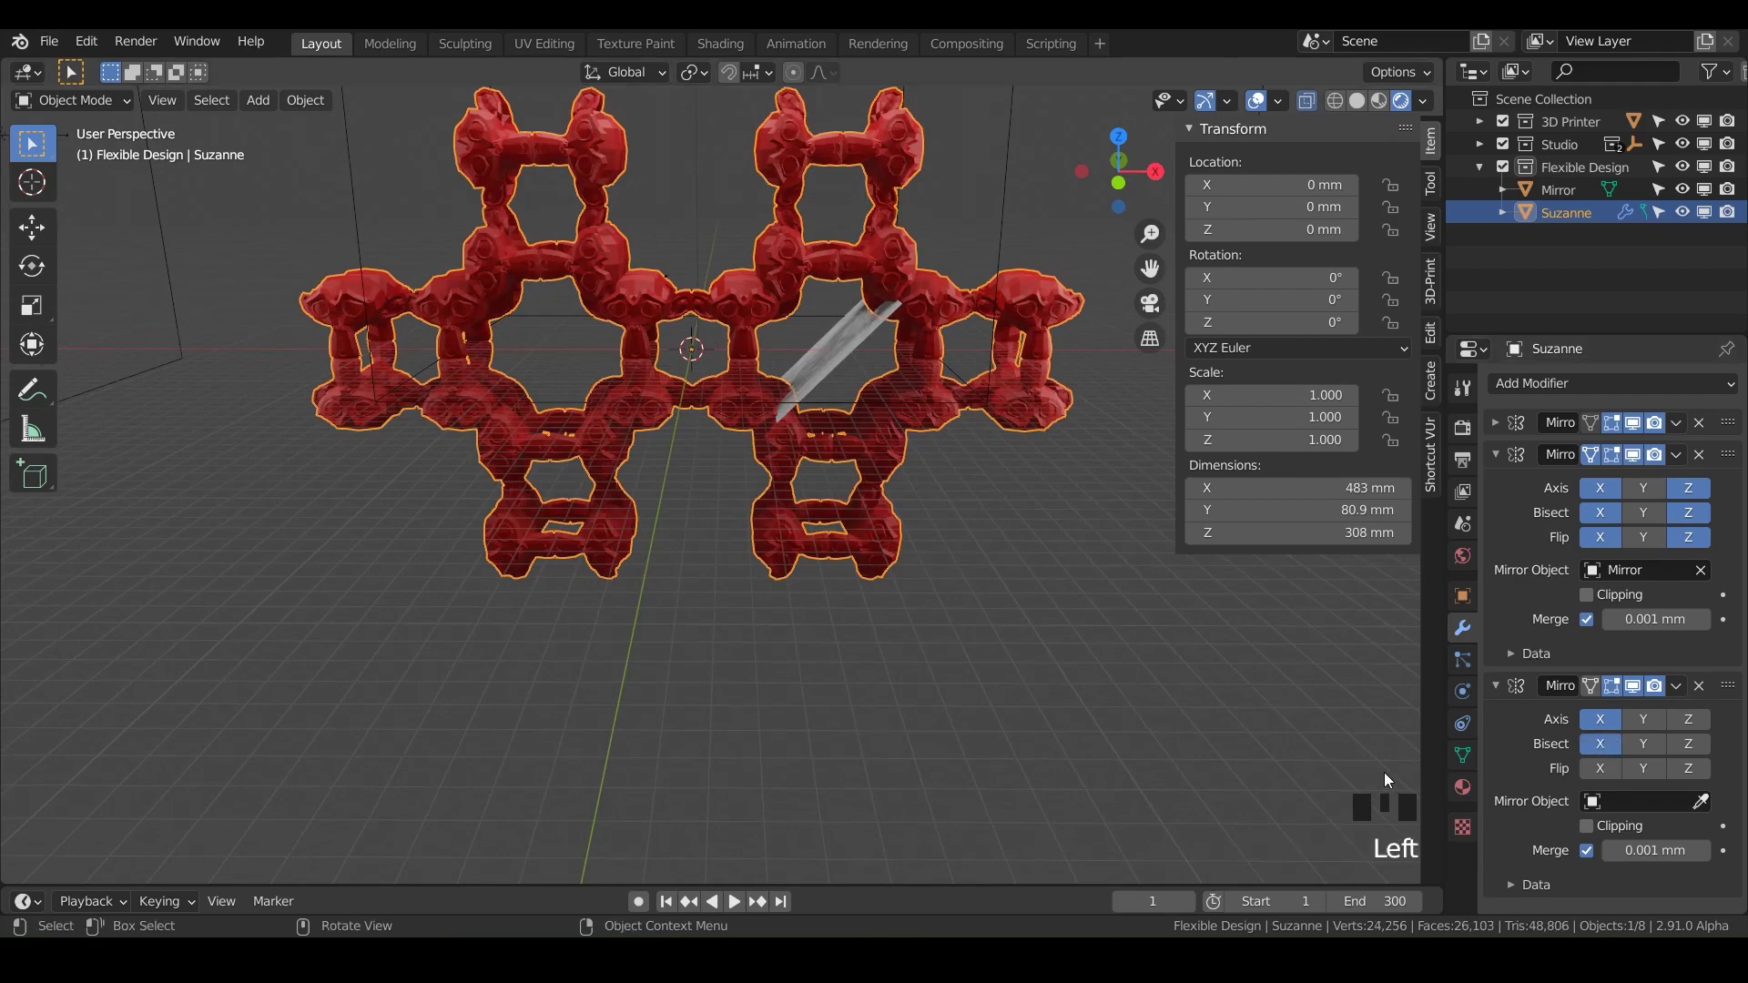
middle_drag(719, 521, 741, 480)
scroll(741, 481, down, 3)
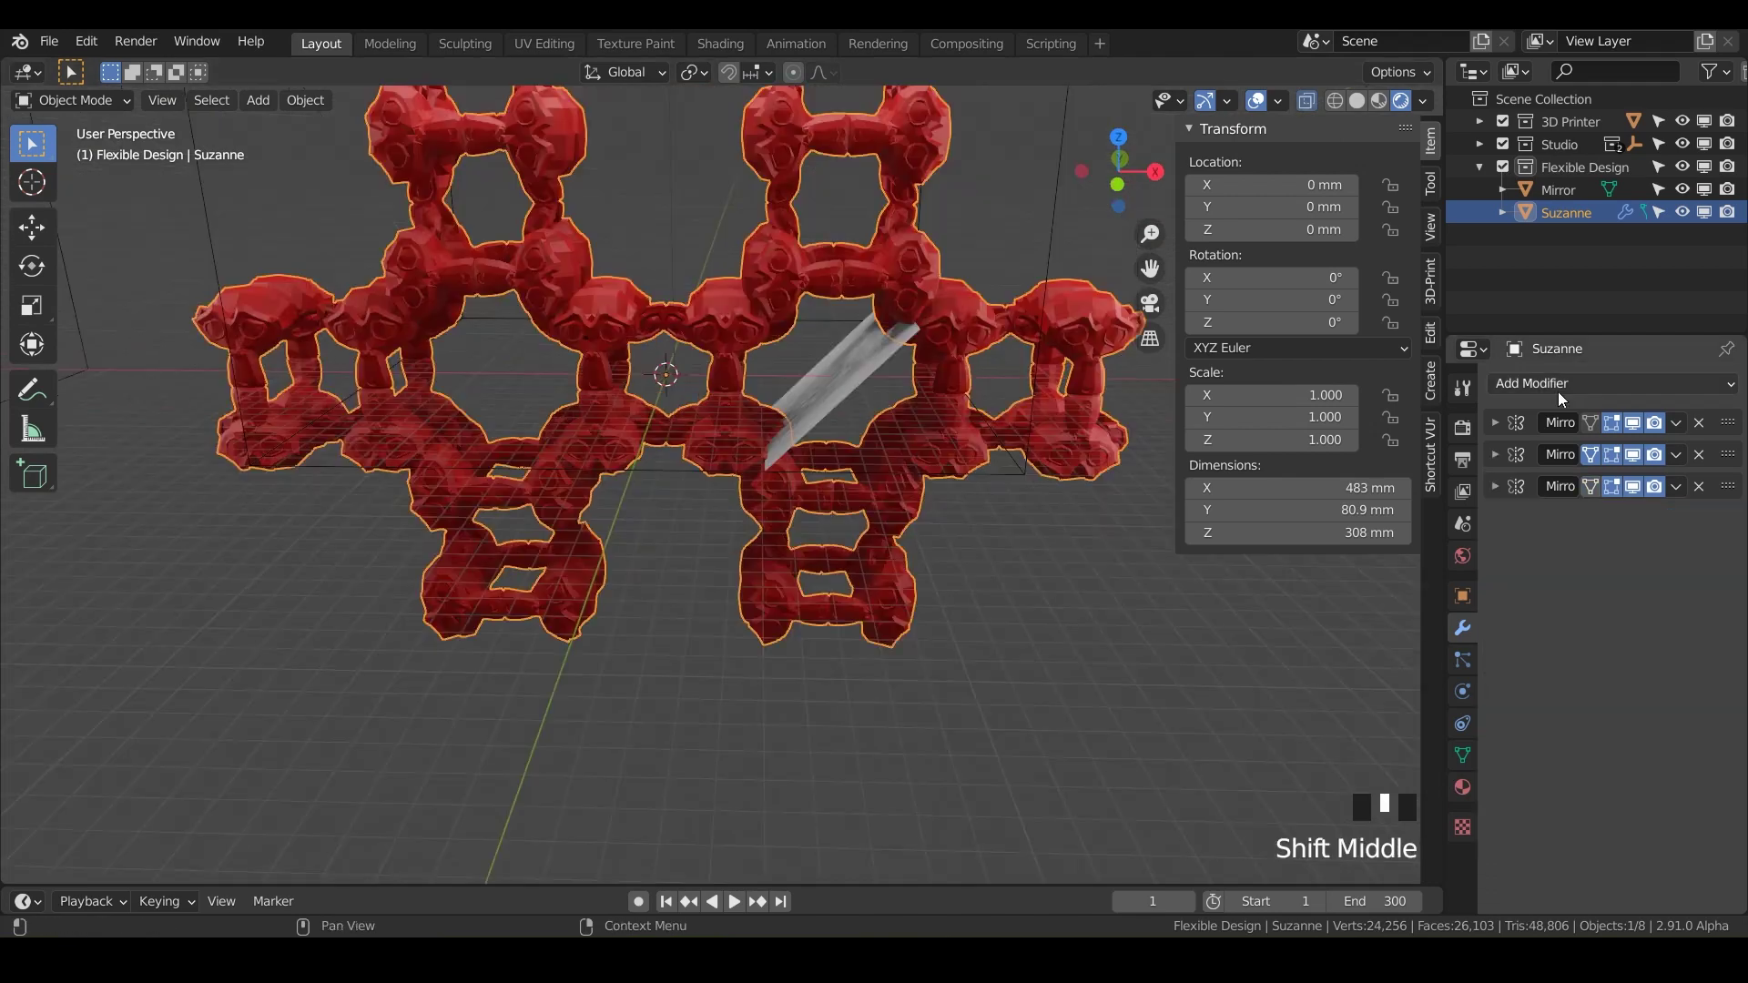
Select the Mirror plane and try rotating it about global Z with all three Mirror modifiers active
click(1604, 386)
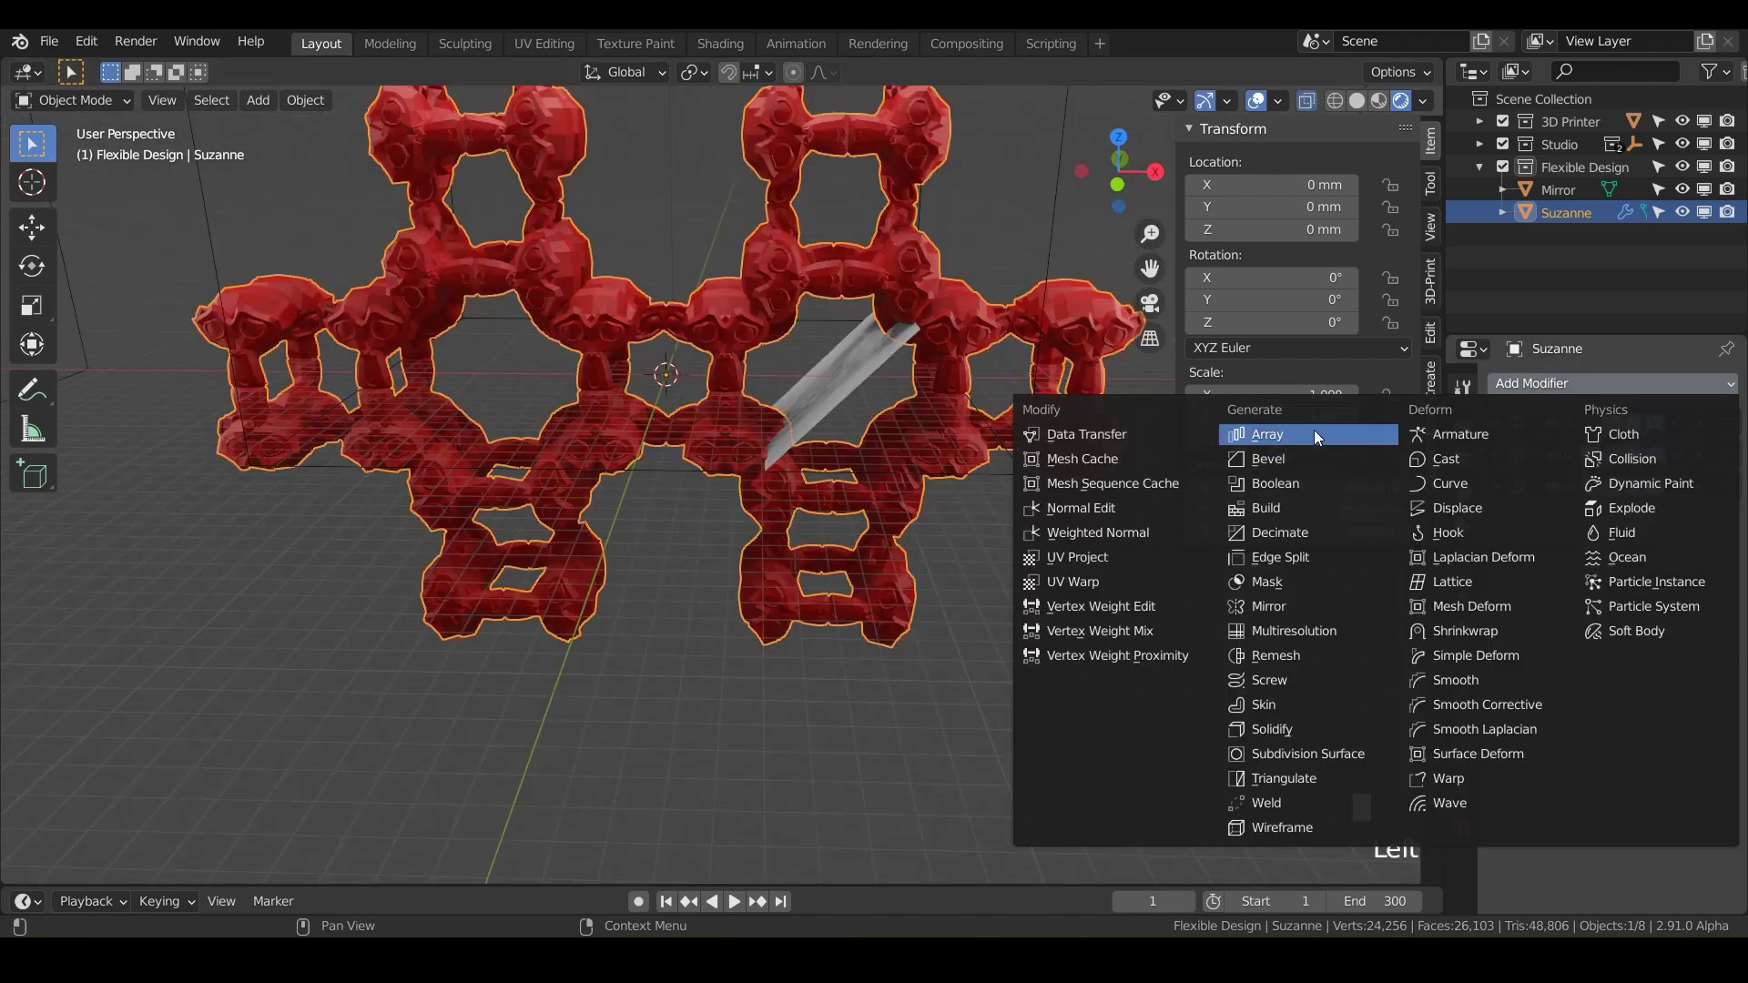
middle_drag(659, 471, 796, 445)
click(800, 444)
key(r)
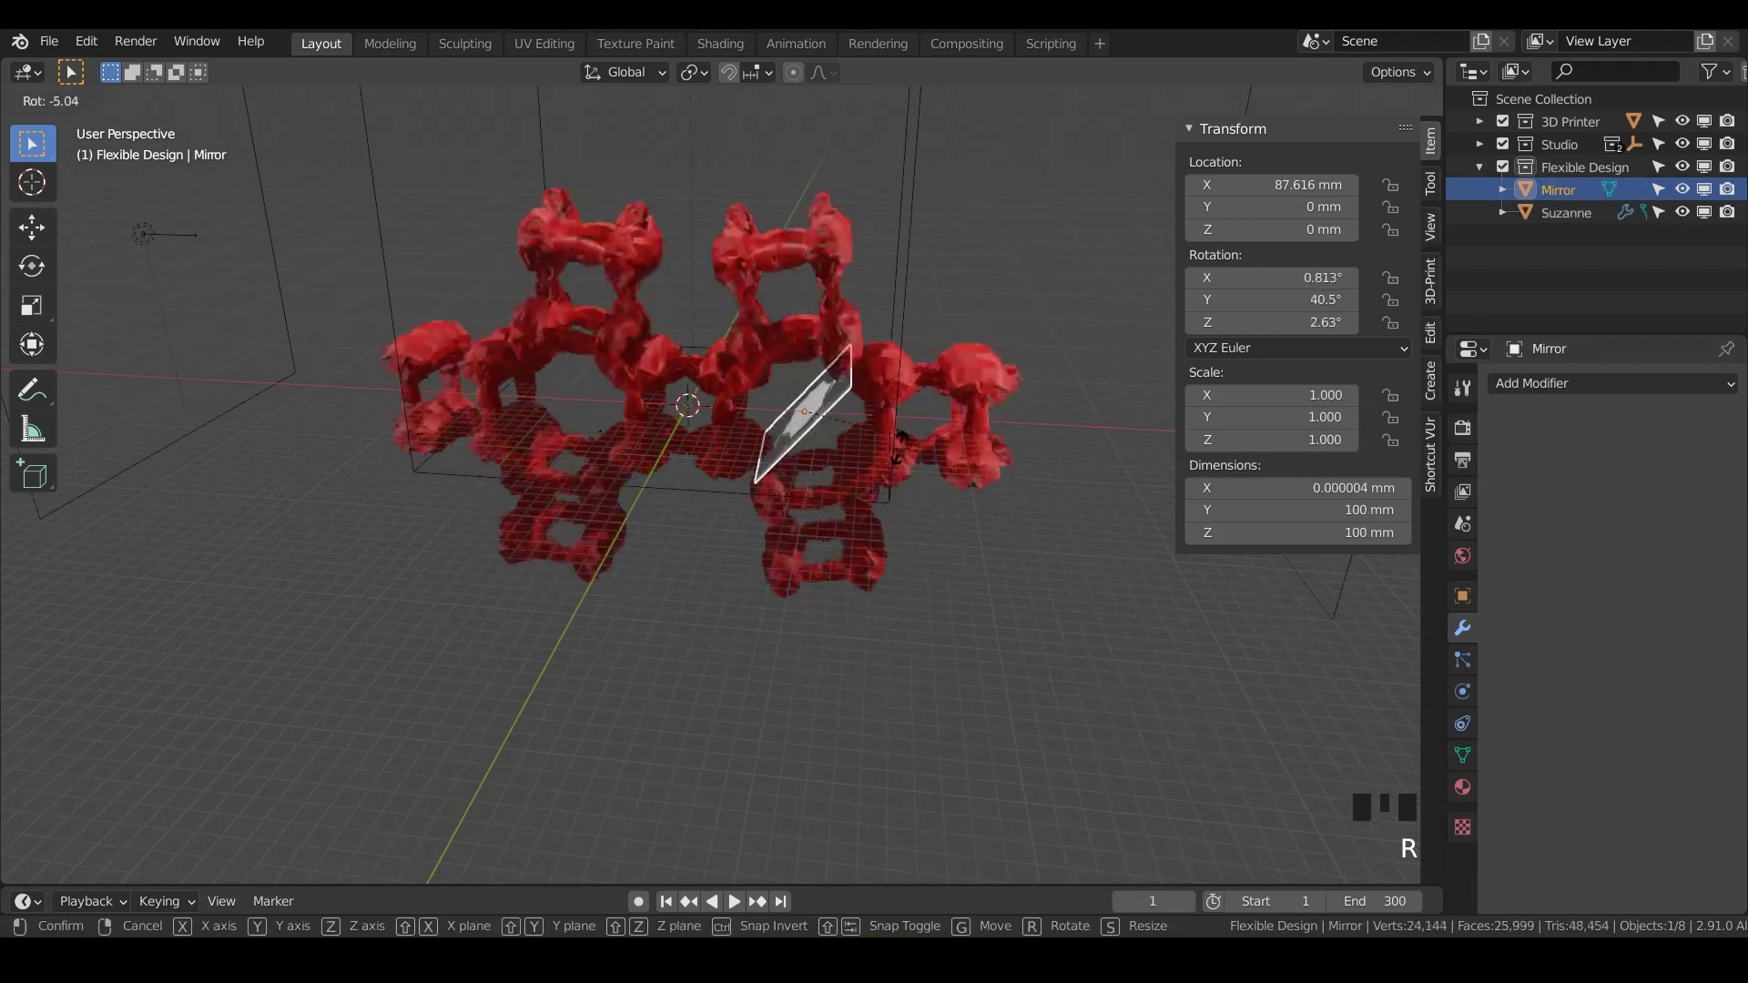
key(z)
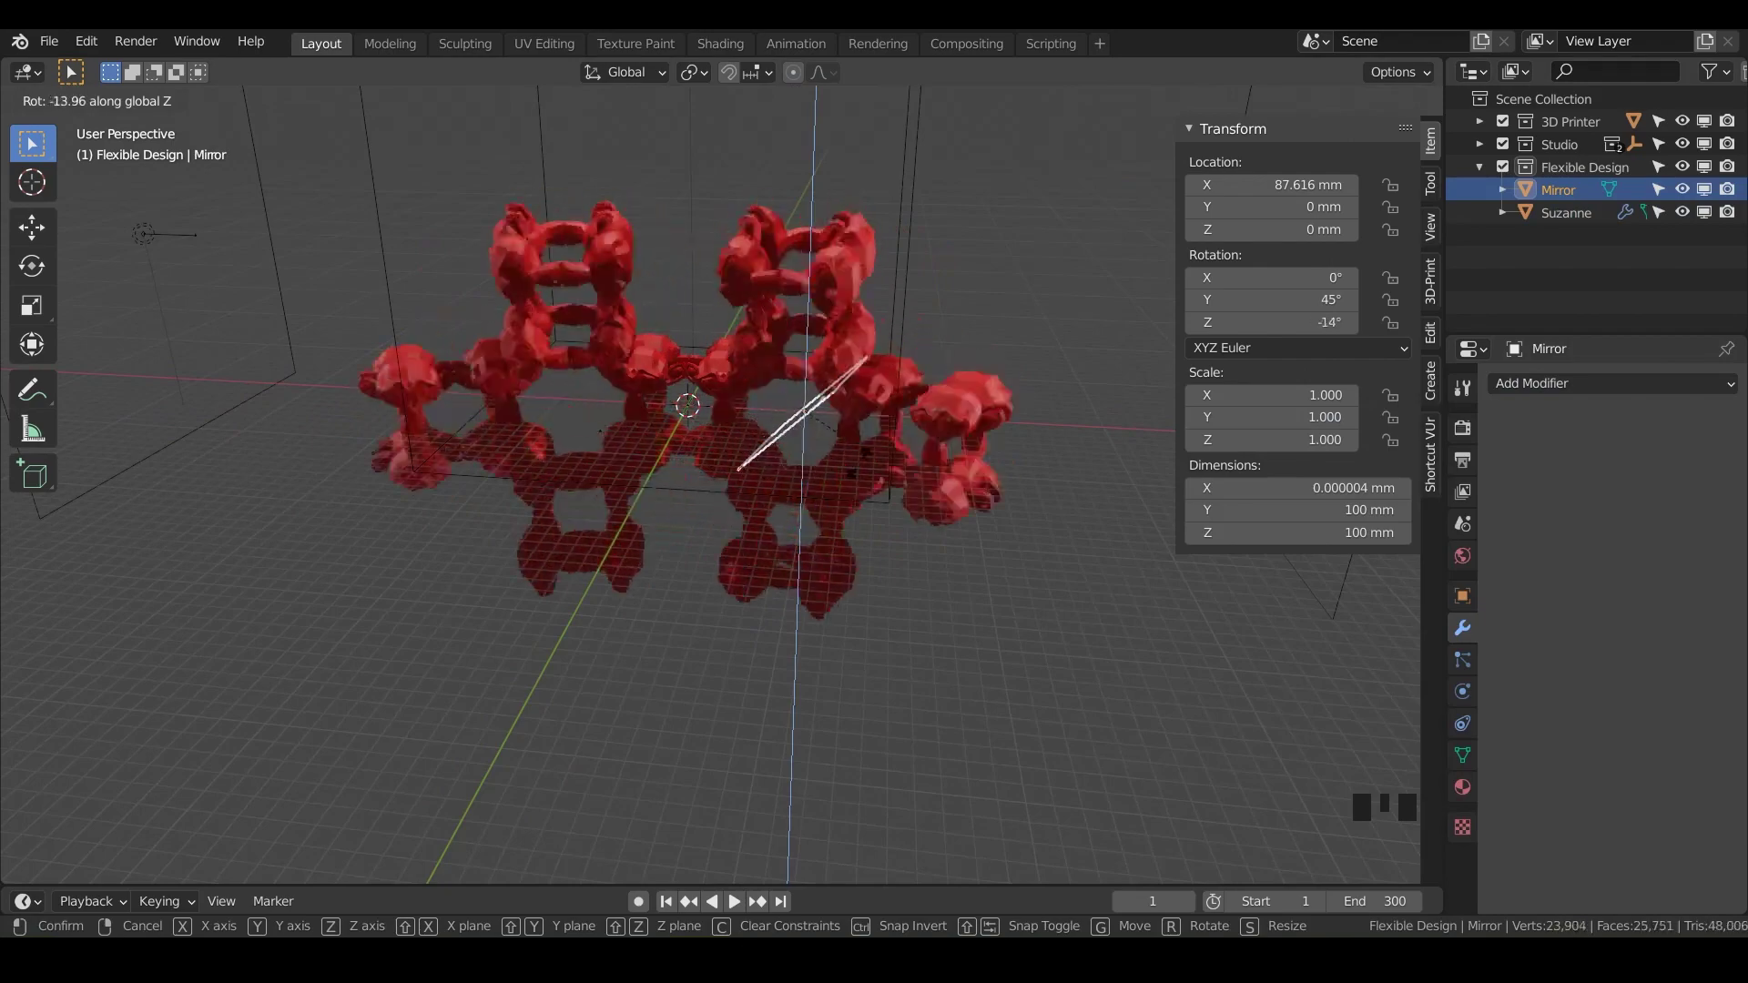
right_click(903, 444)
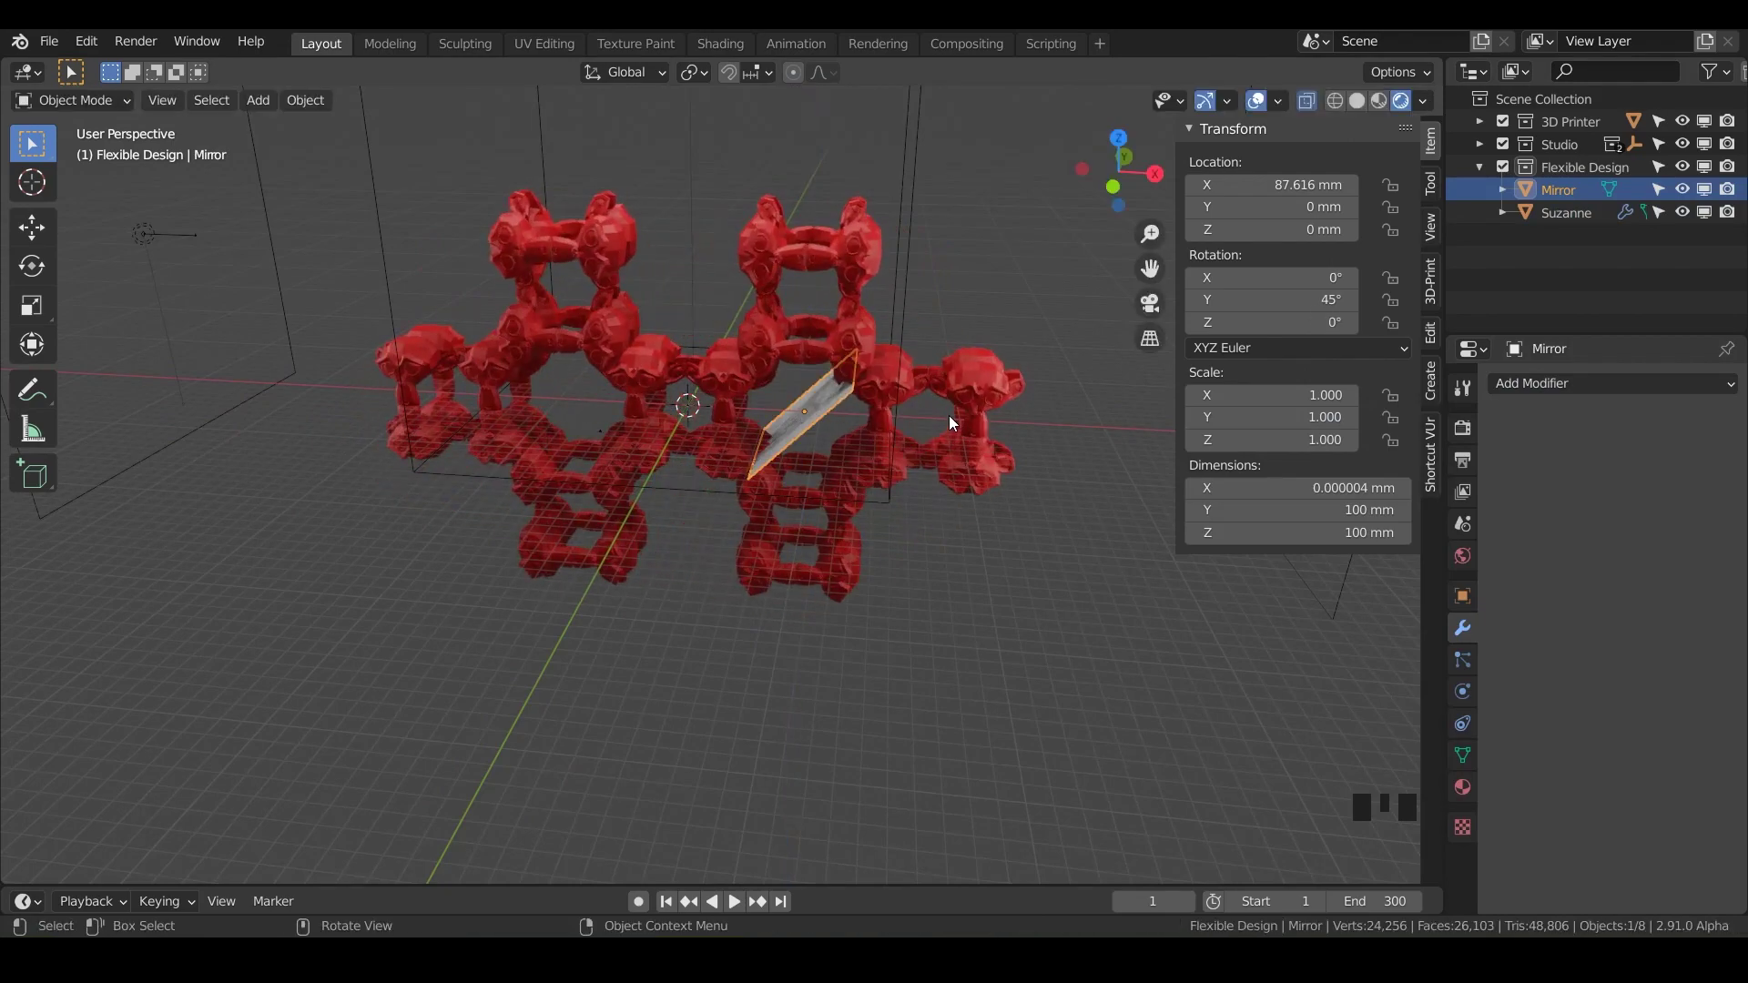
Select Suzanne and expand the settings of its first Mirror modifier
middle_drag(817, 473, 781, 379)
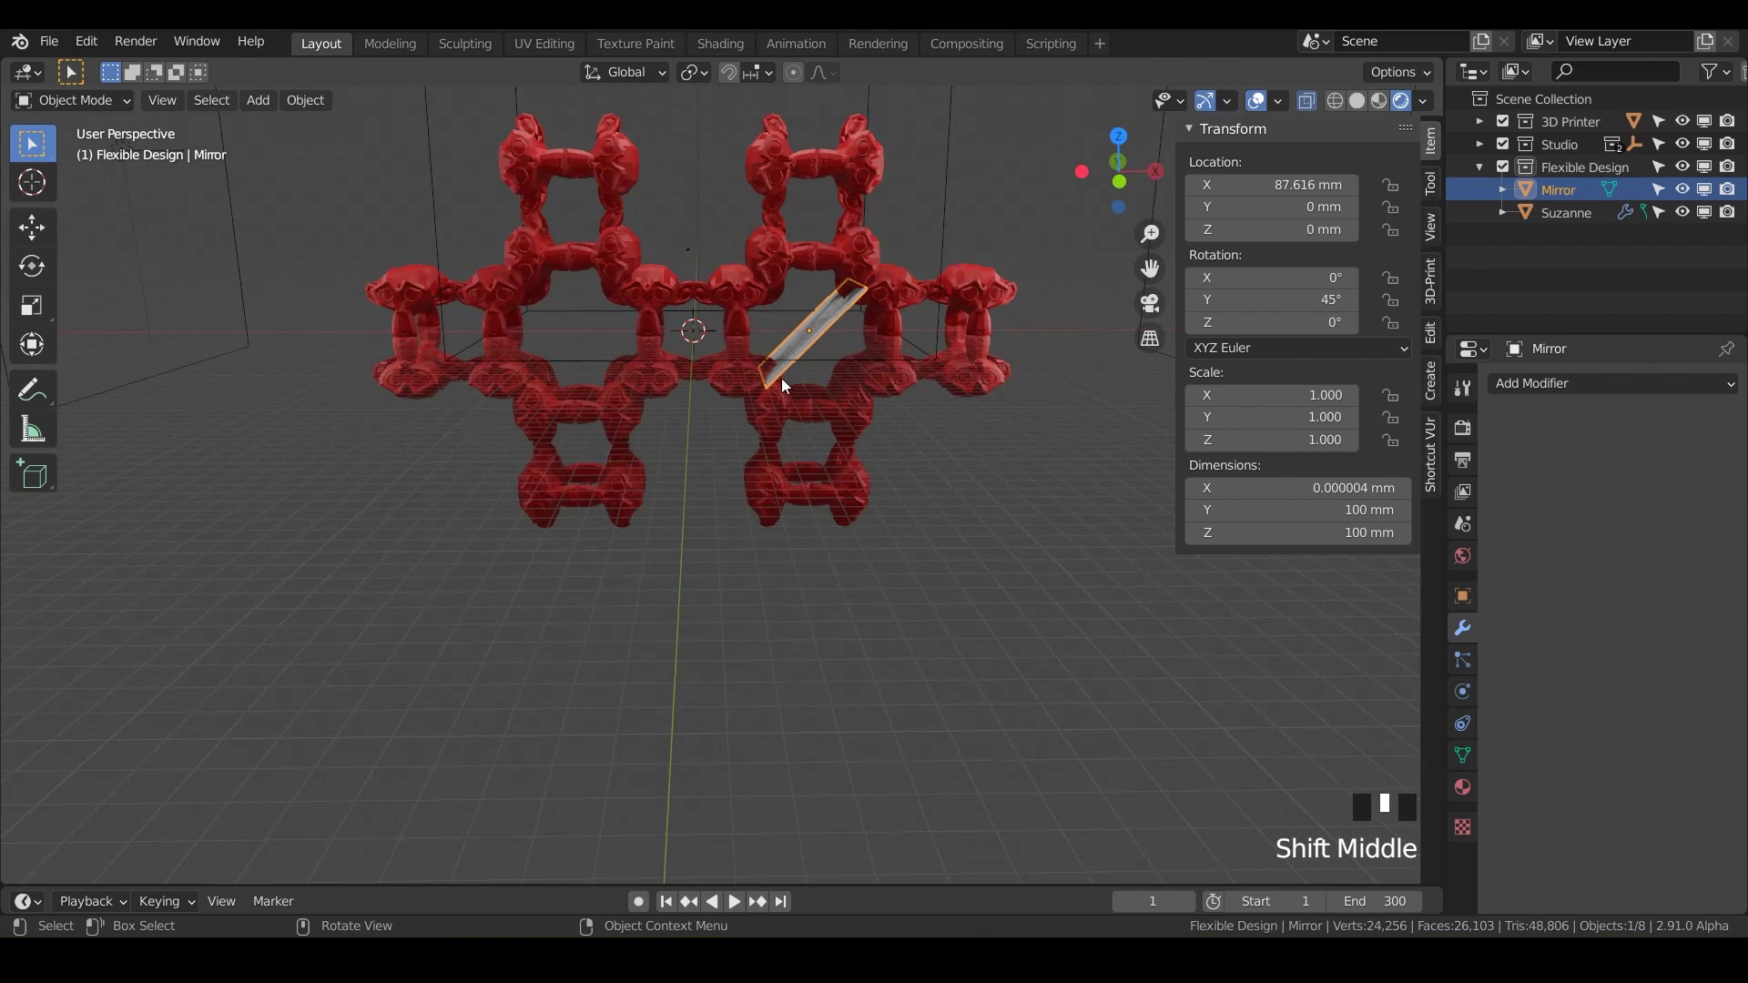
click(1565, 213)
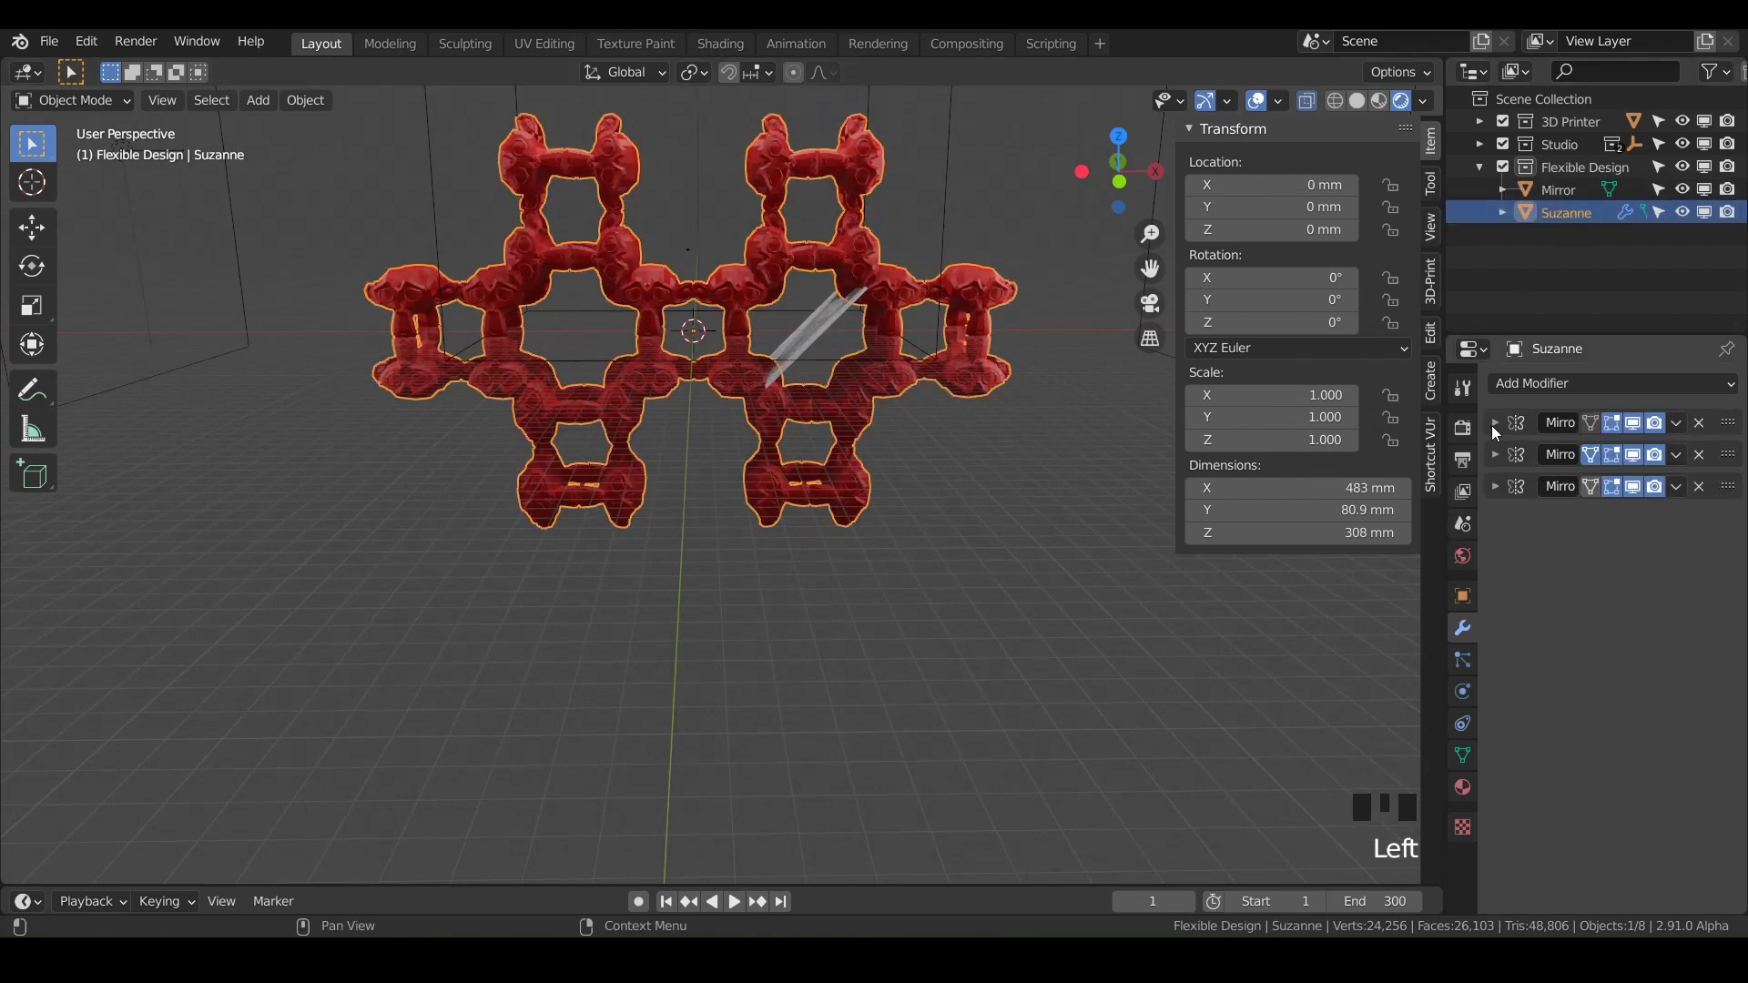
click(1494, 424)
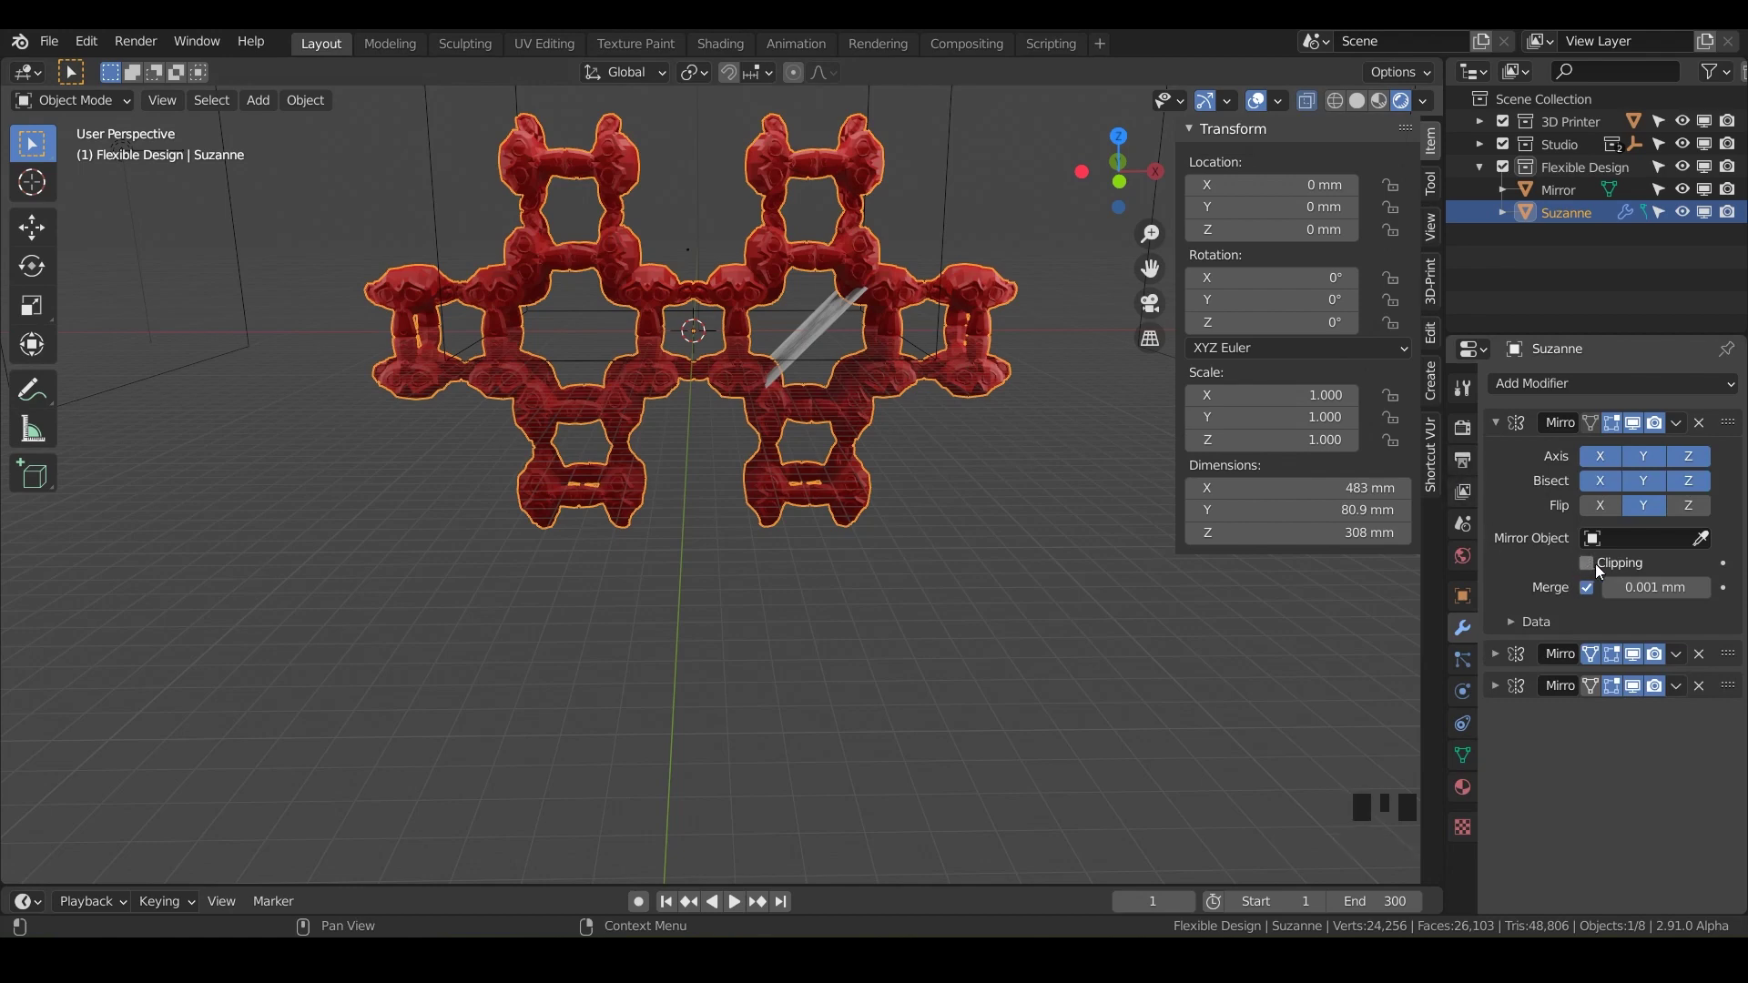
Enter Edit Mode on Suzanne and turn off the On Cage display of its second Mirror modifier
shift+middle_drag(797, 417, 785, 357)
scroll(745, 346, up, 3)
key(Tab)
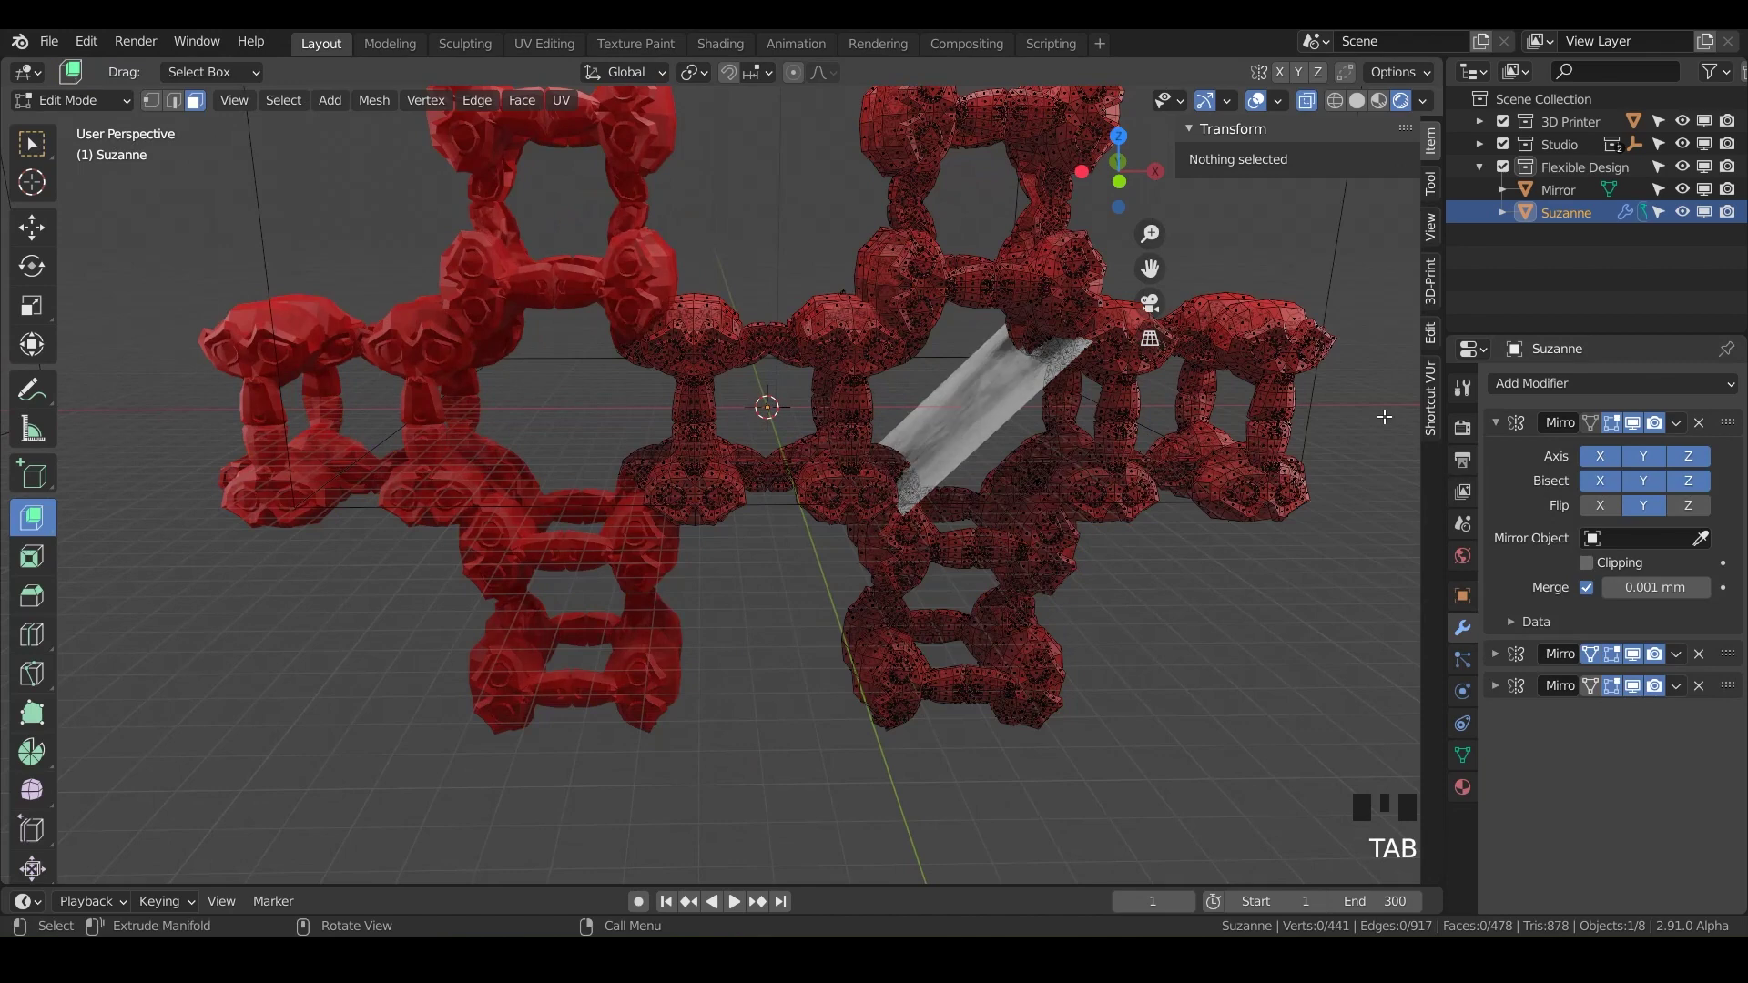
click(1589, 653)
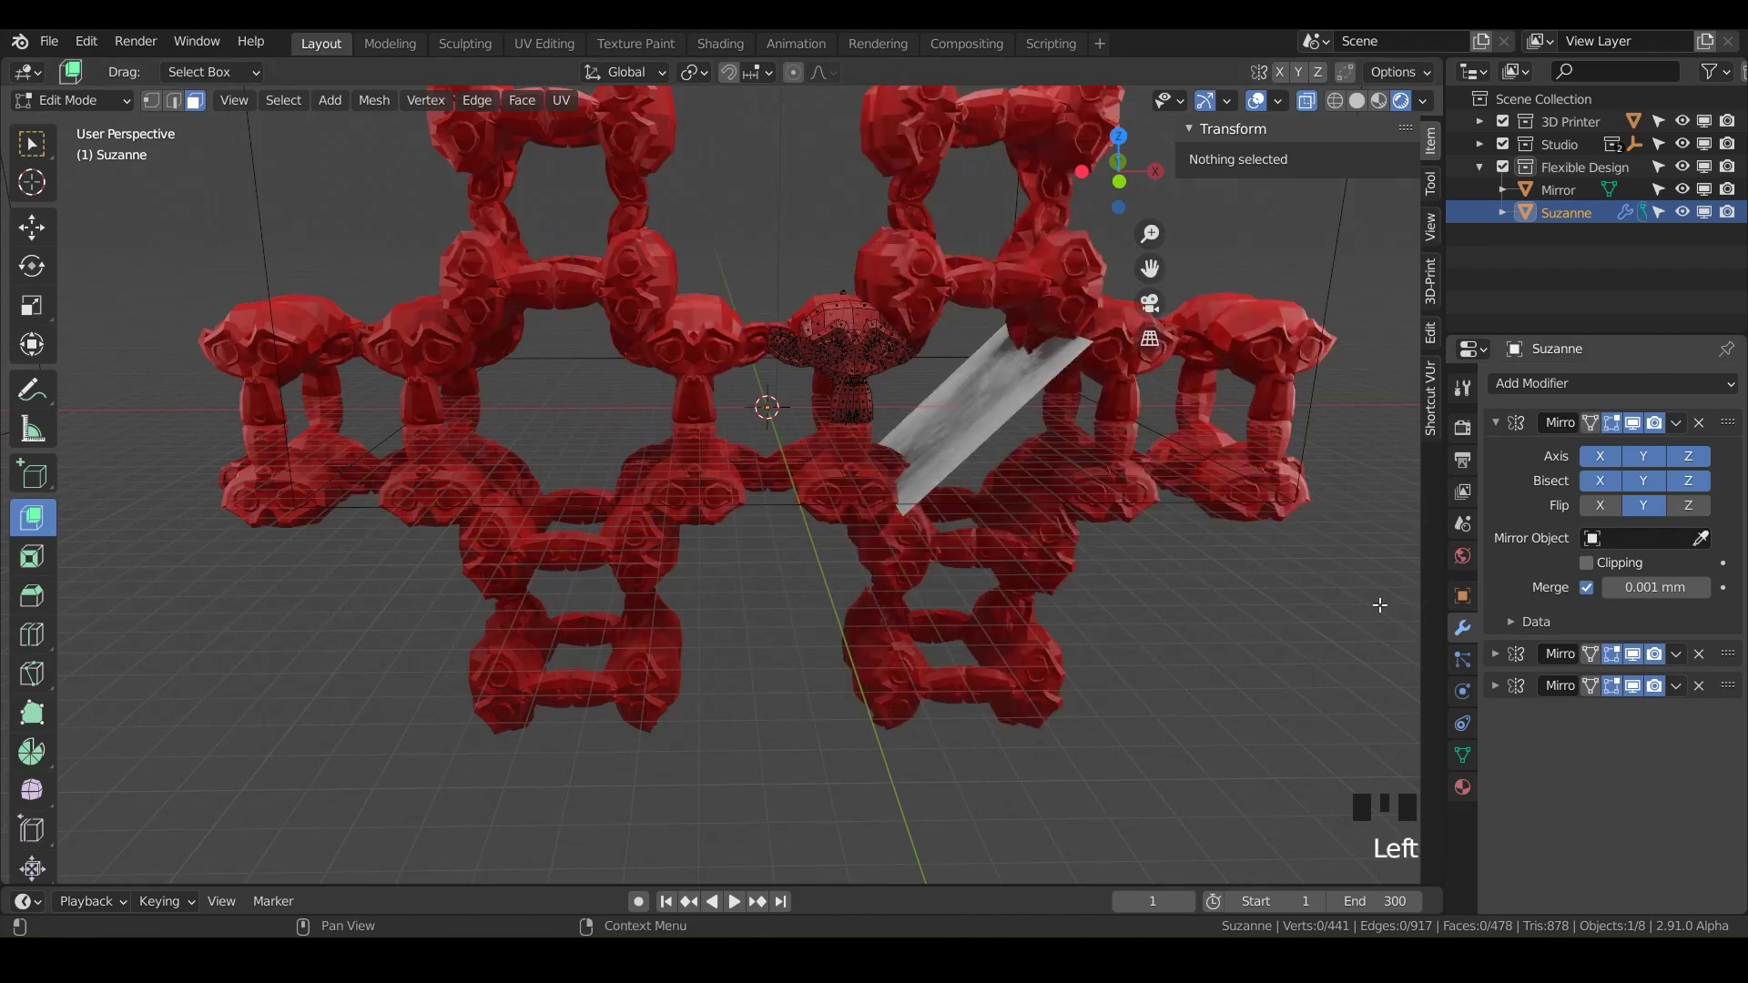
Select Suzanne's whole mesh and try moving it along global Z and along global X without clipping
shift+middle_drag(838, 332, 722, 304)
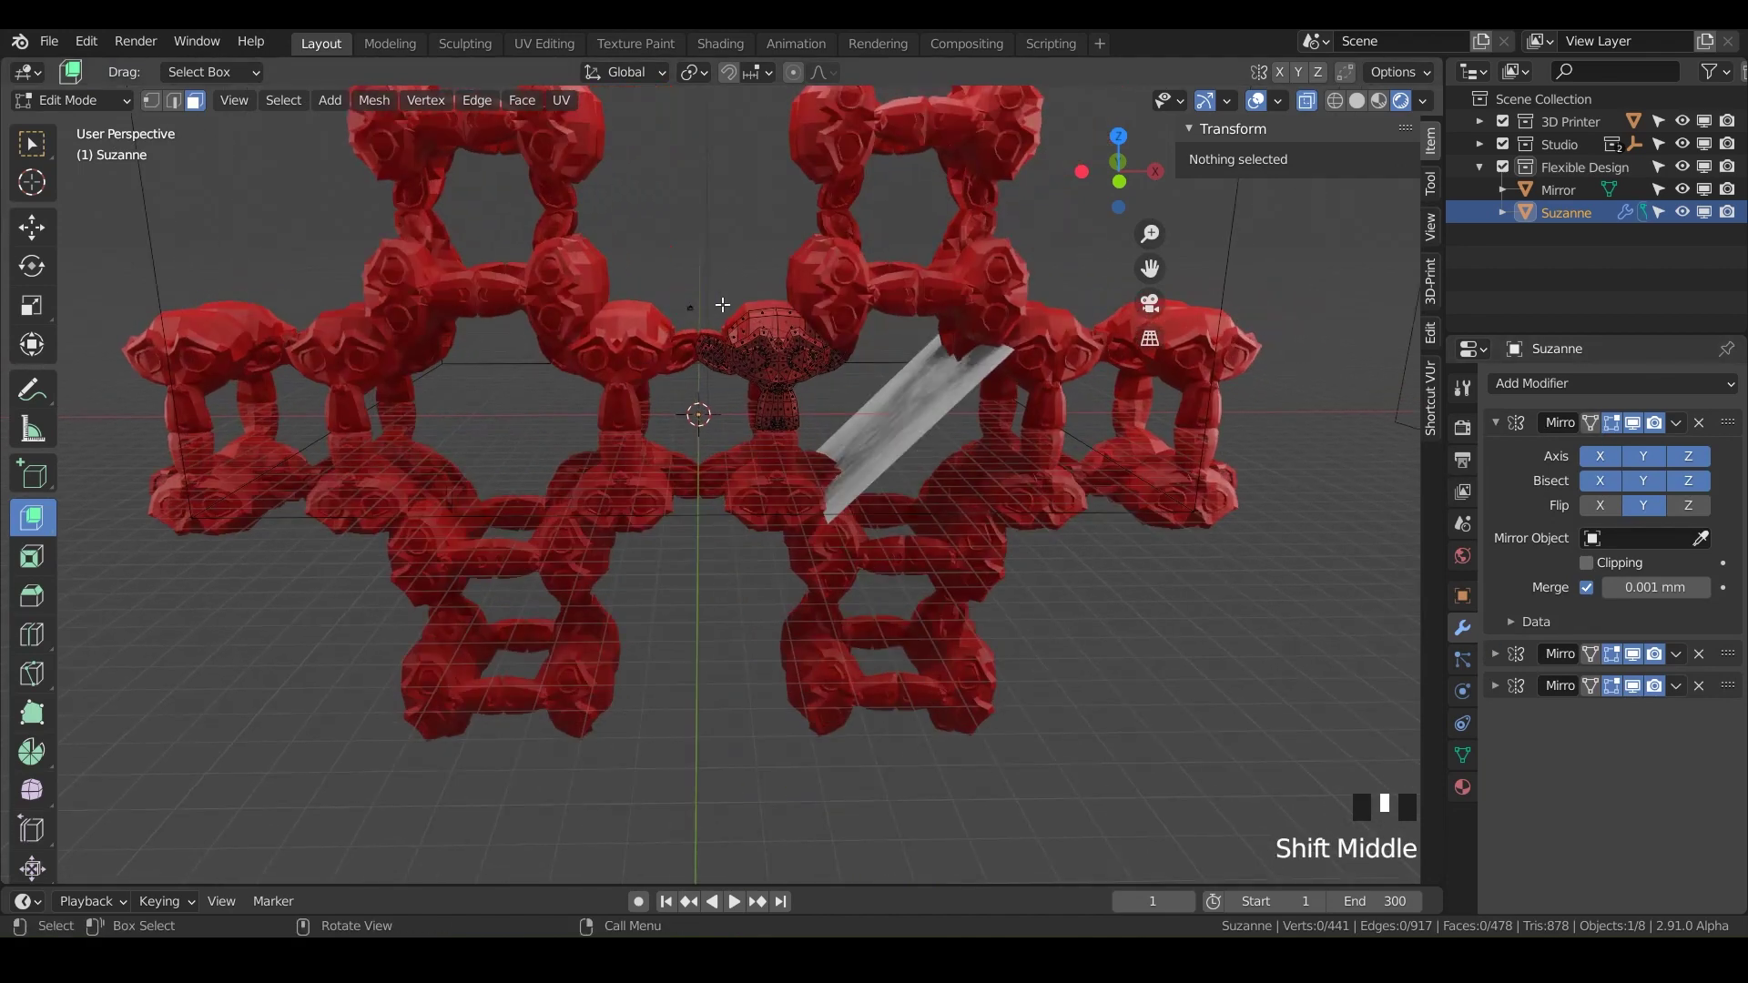
key(a)
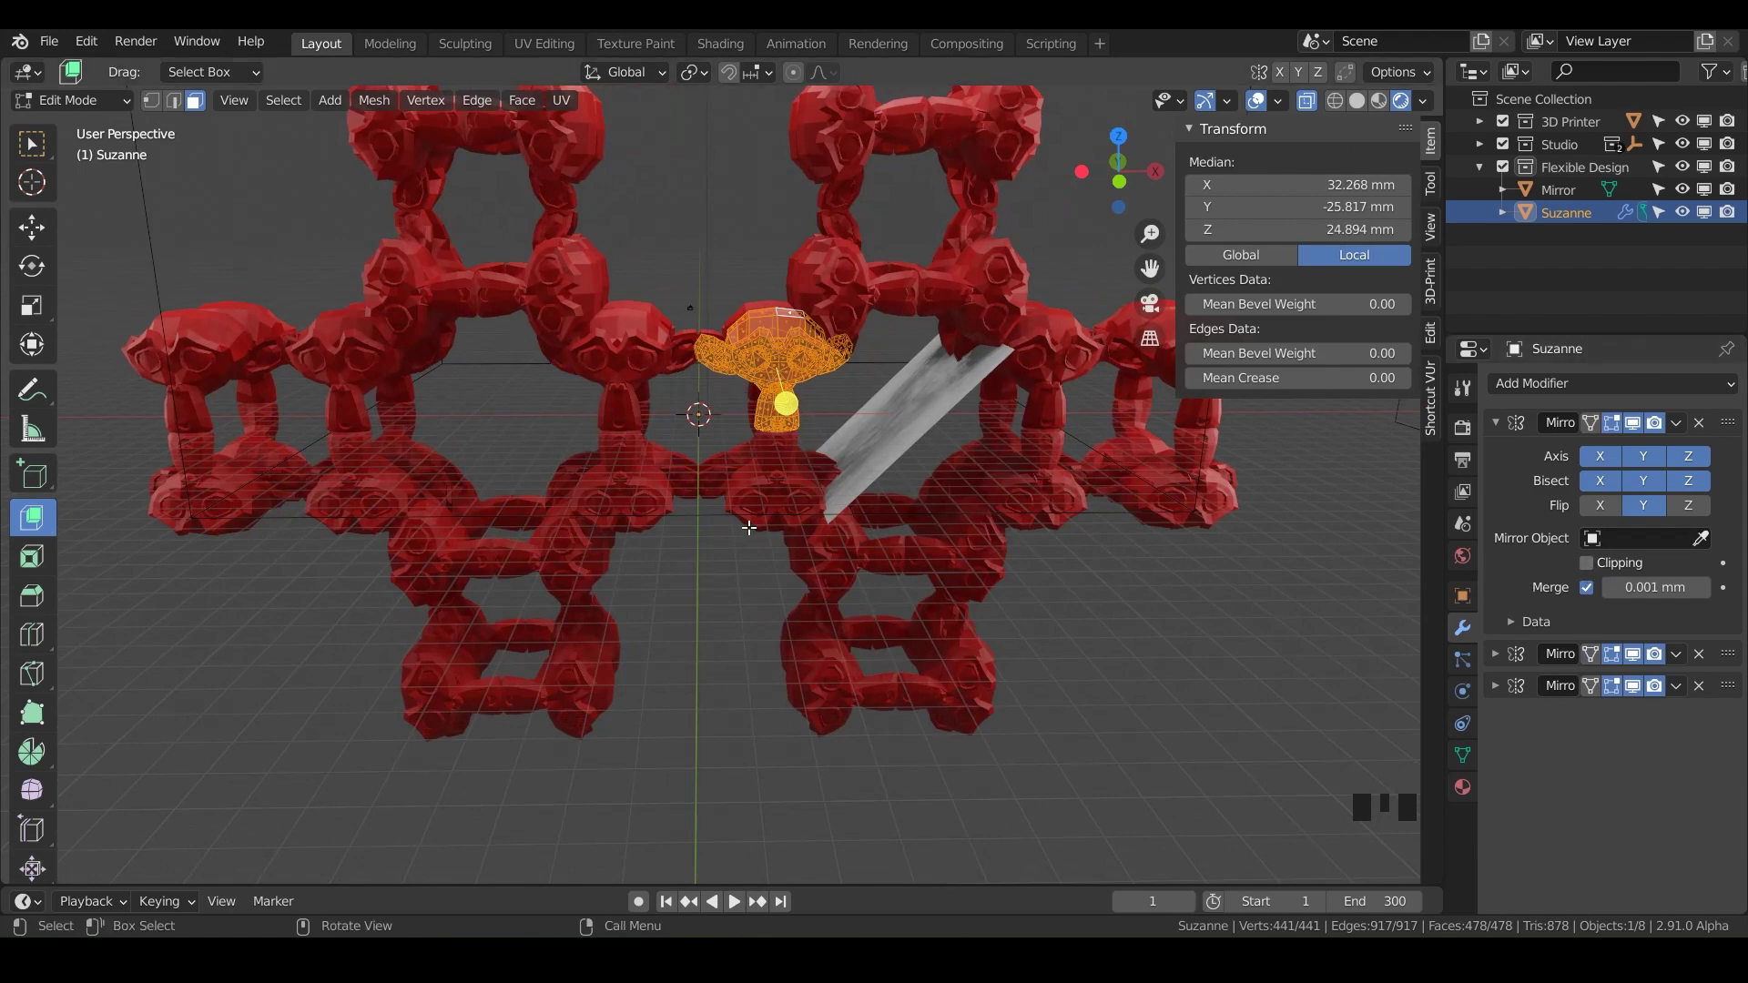
key(g)
key(z)
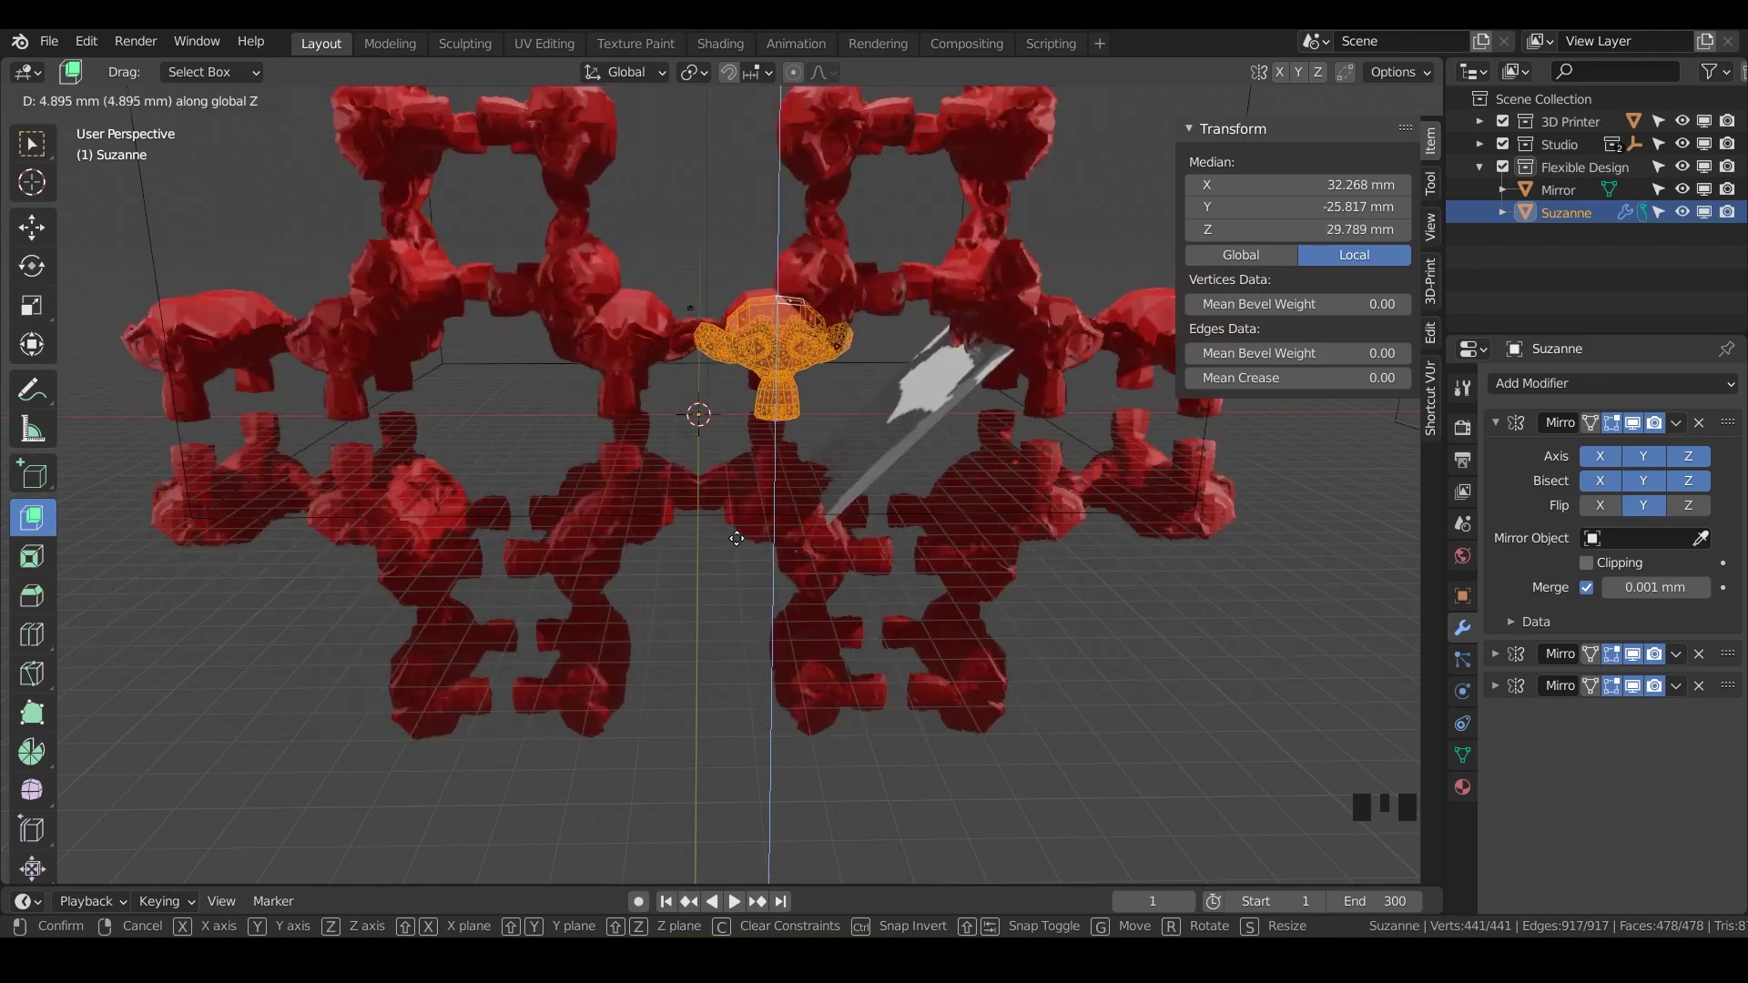
key(Escape)
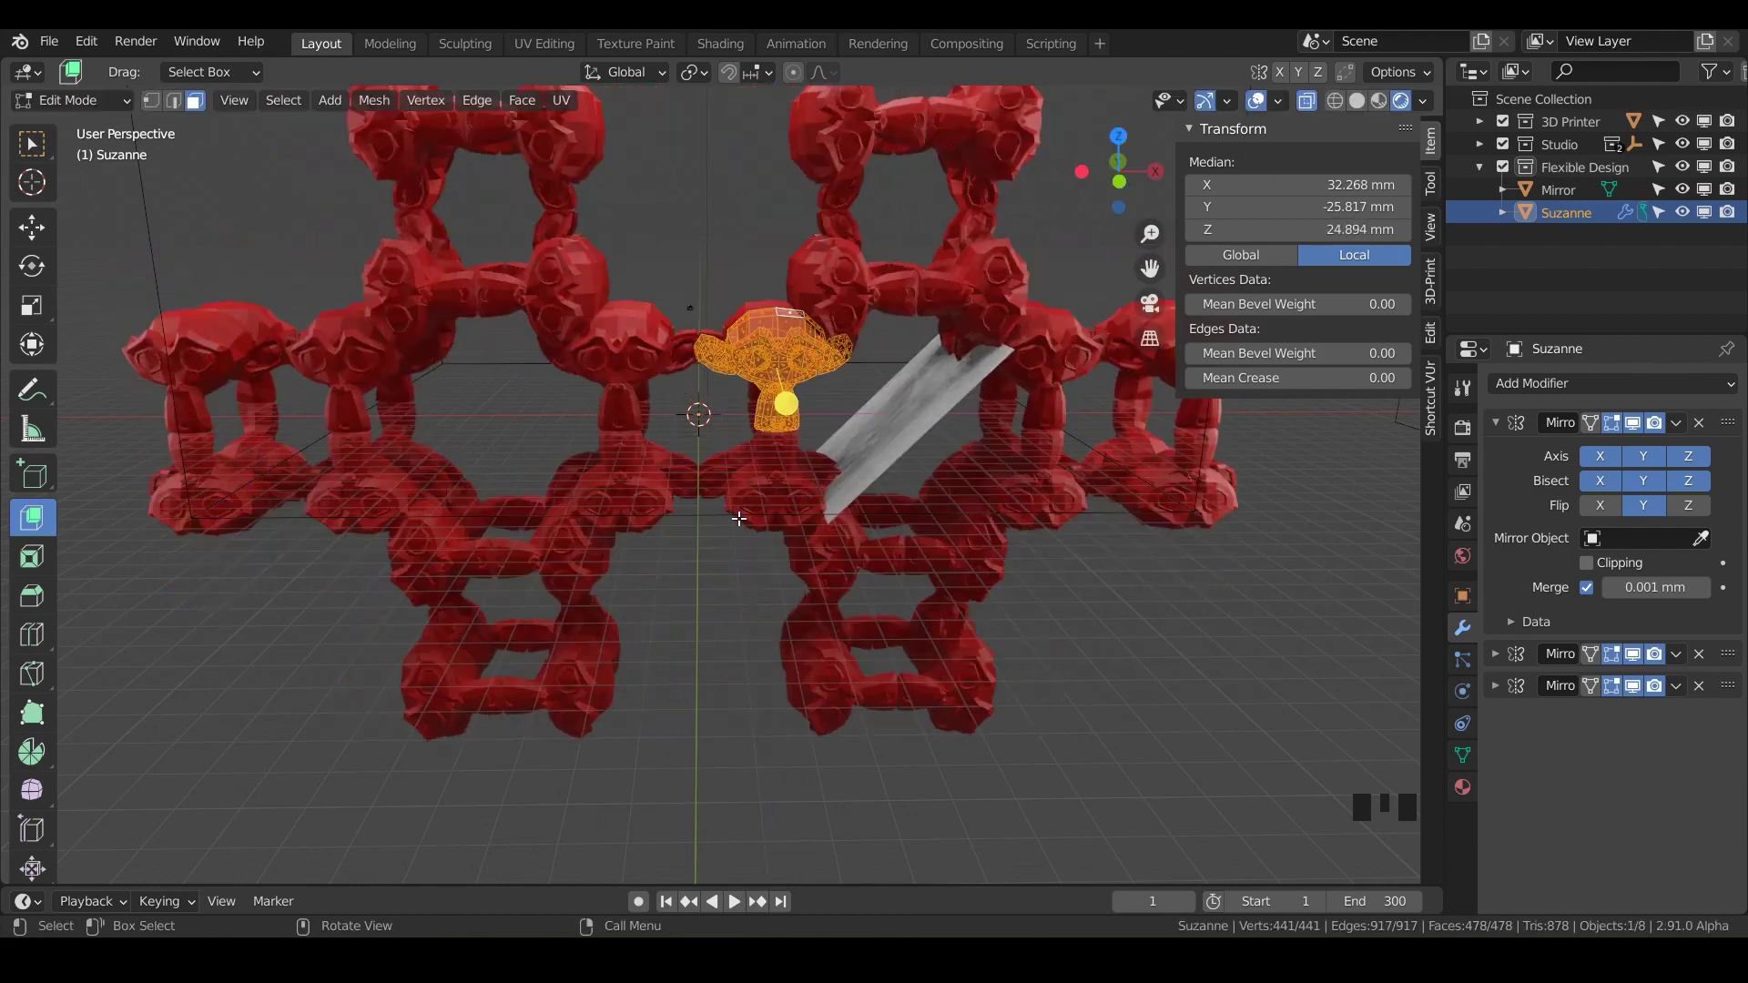
key(x)
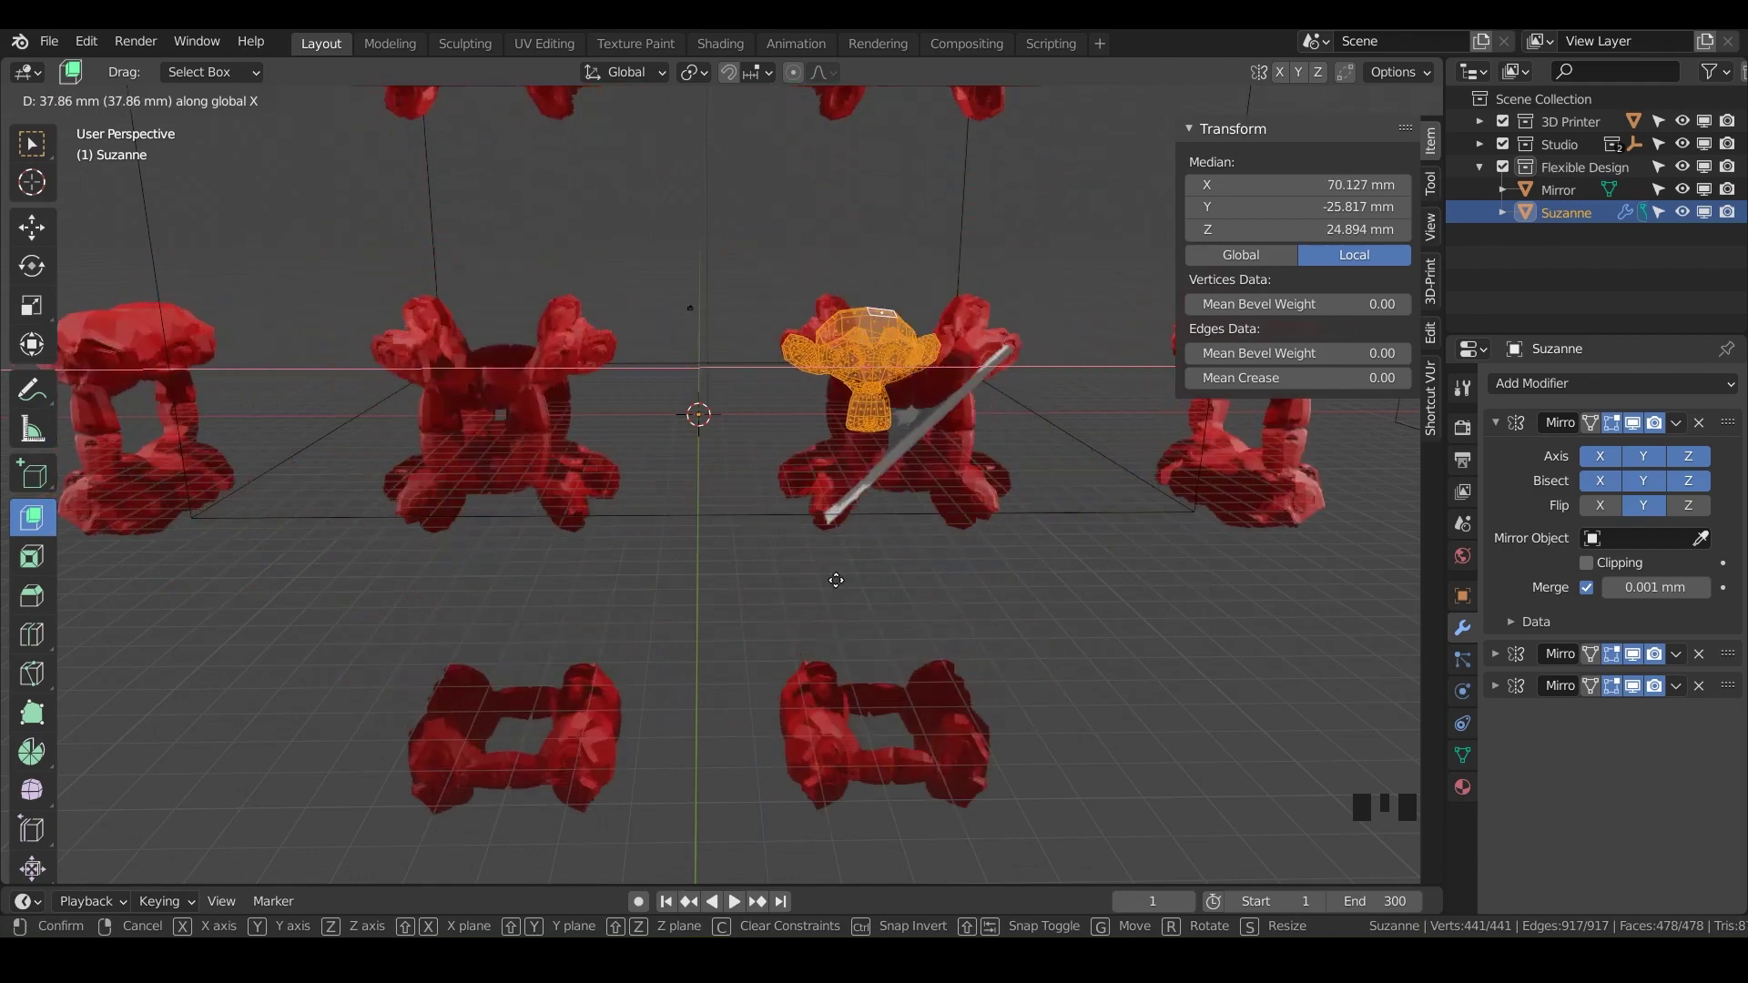
Enable Clipping on Suzanne's first Mirror modifier and try moving the mesh along global X
click(1587, 563)
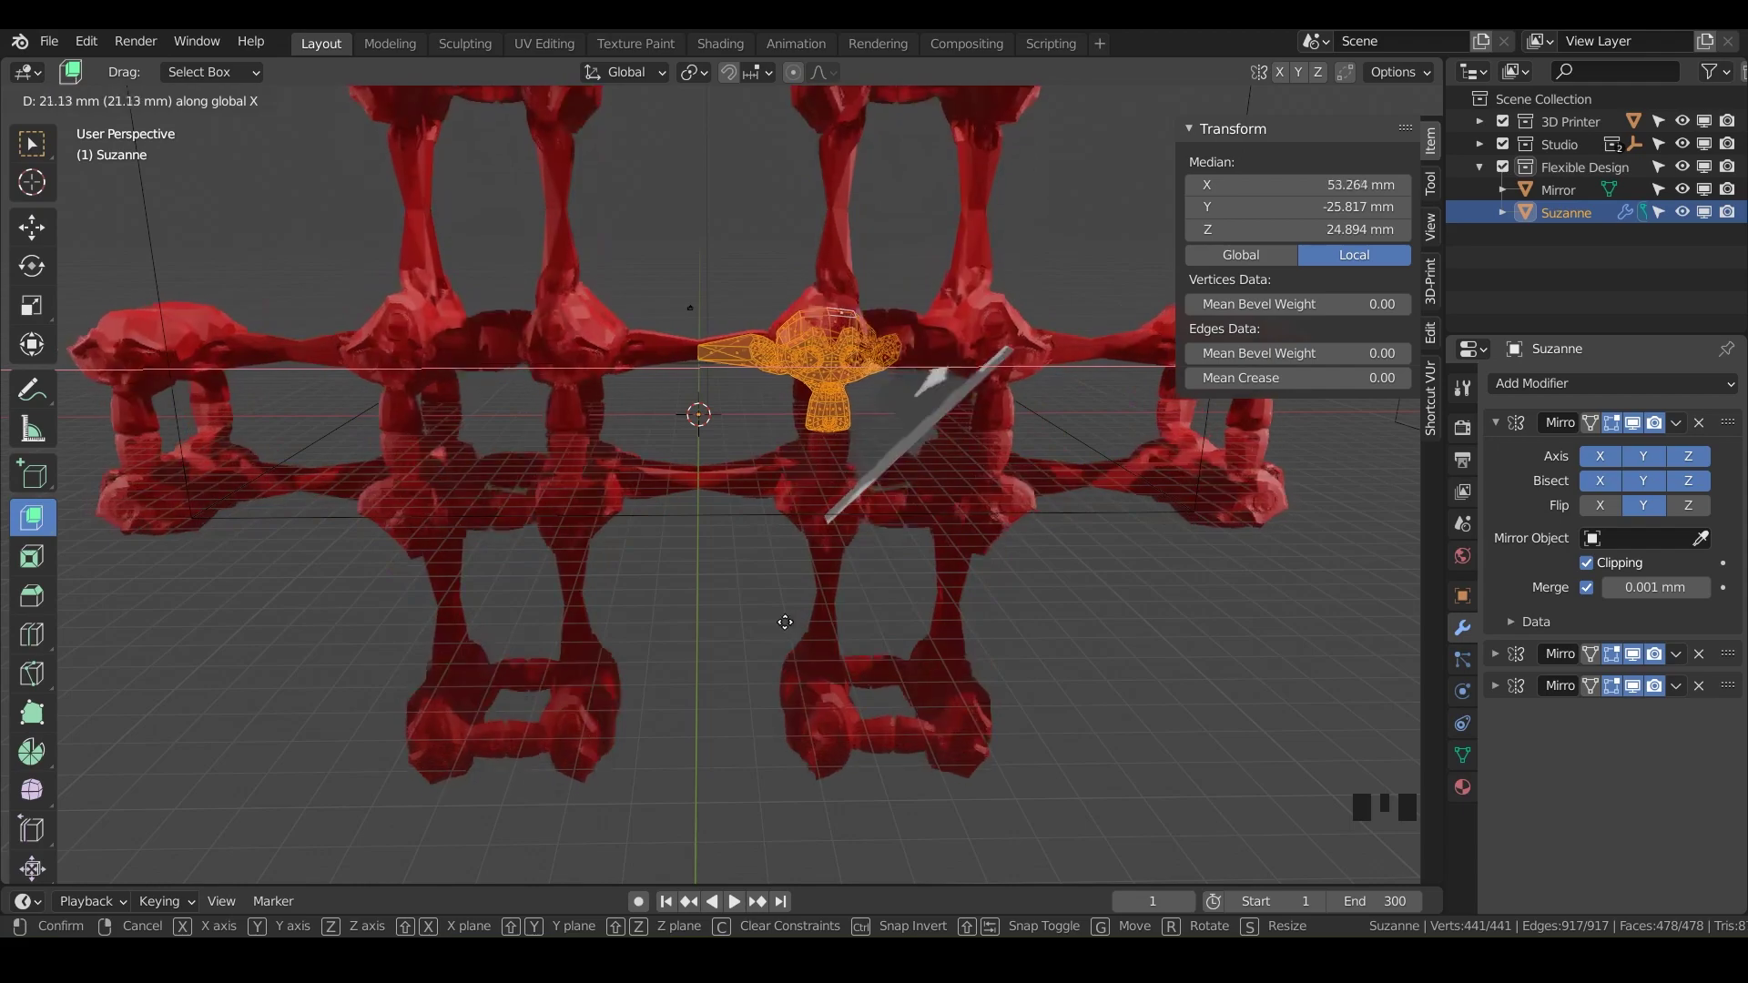
click(714, 640)
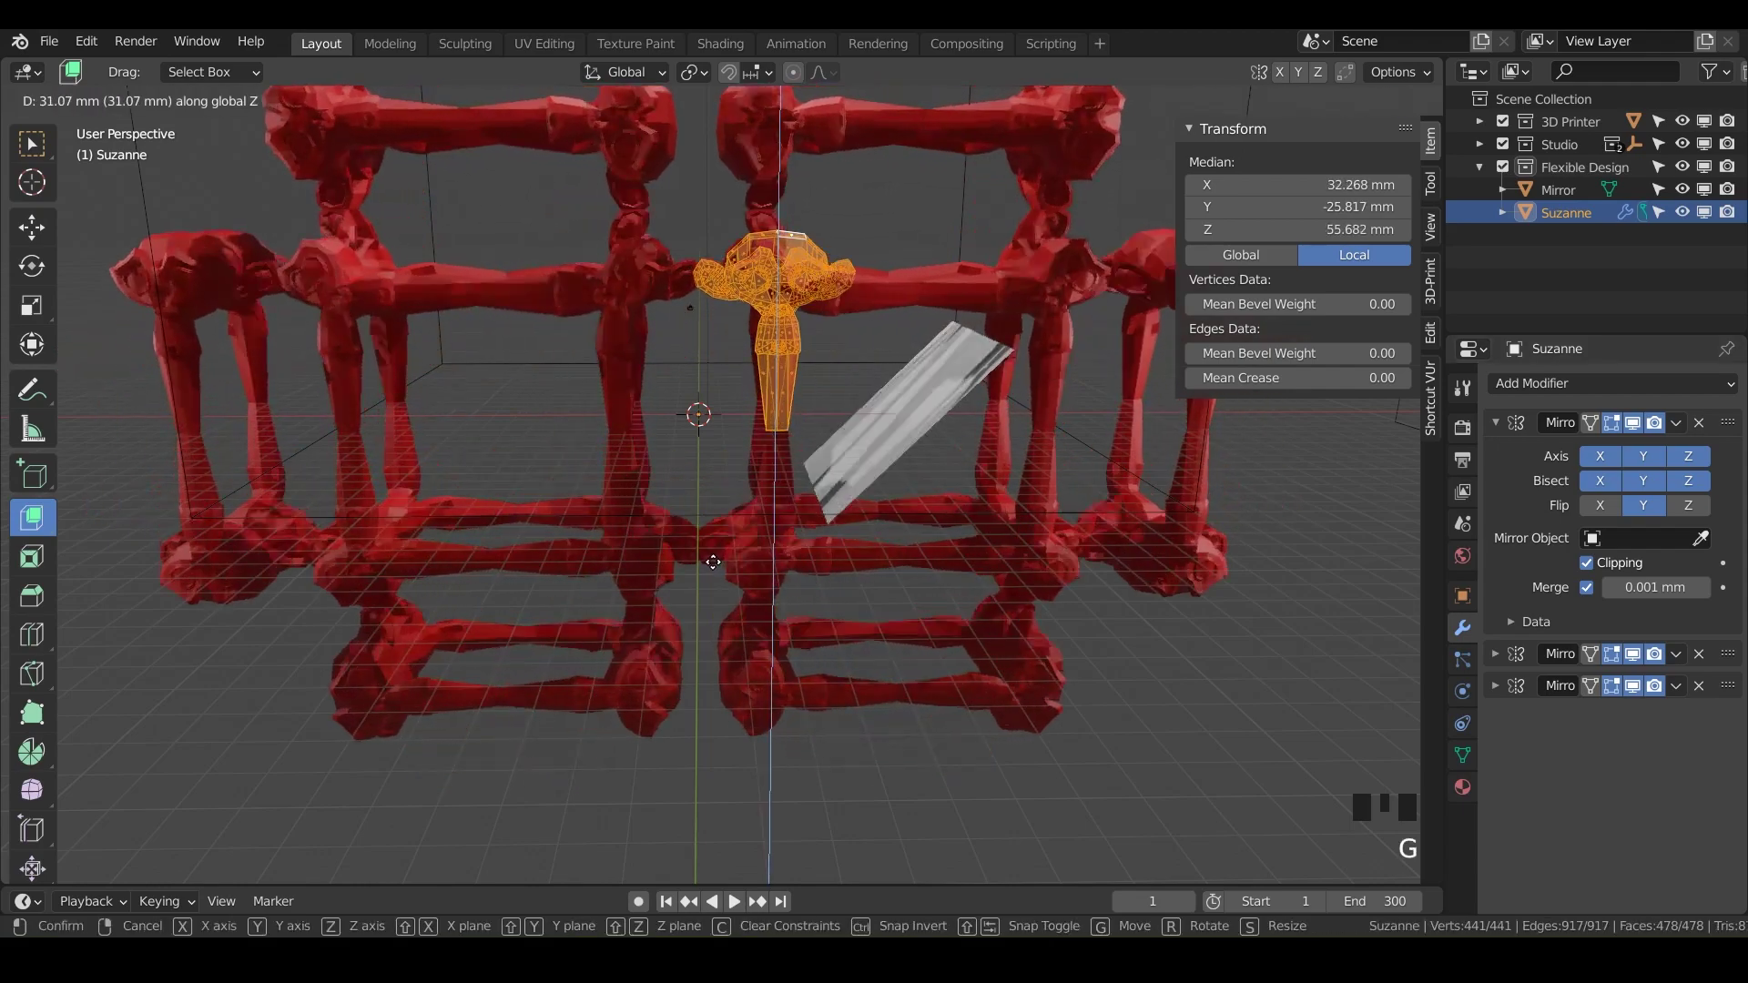
Move the whole mesh 14.573 mm along global Z and -23.438 mm along global Y
click(713, 602)
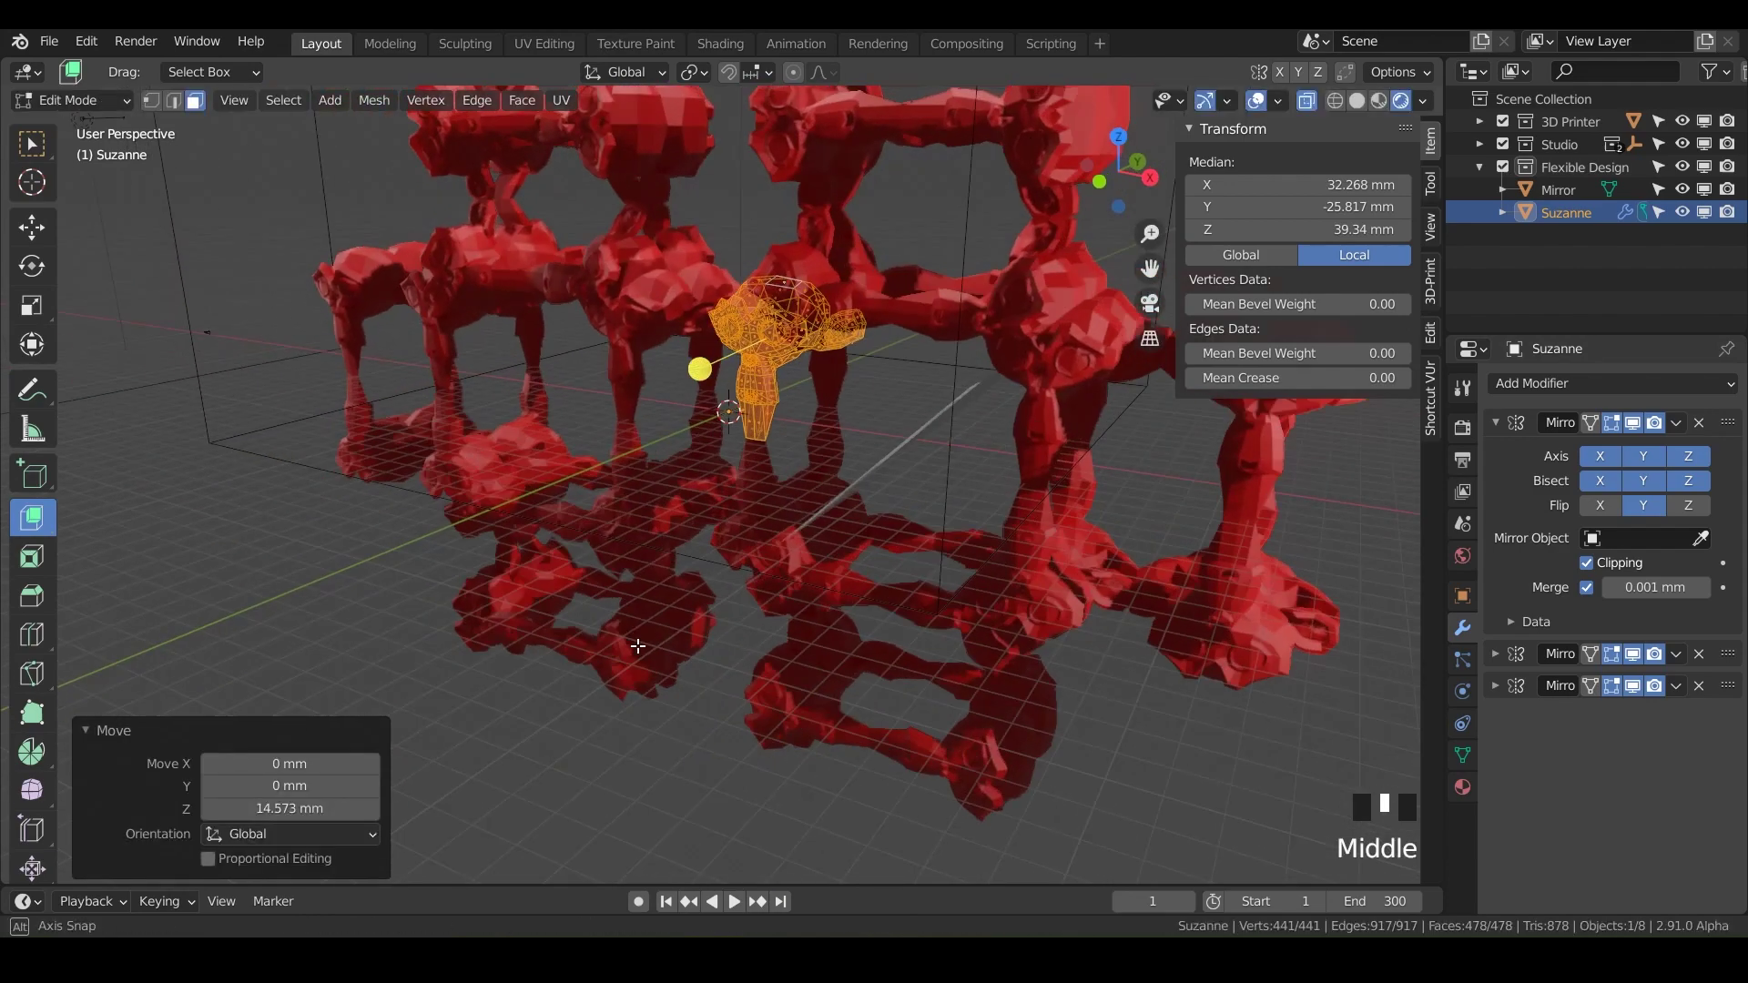
middle_drag(637, 646, 606, 660)
key(y)
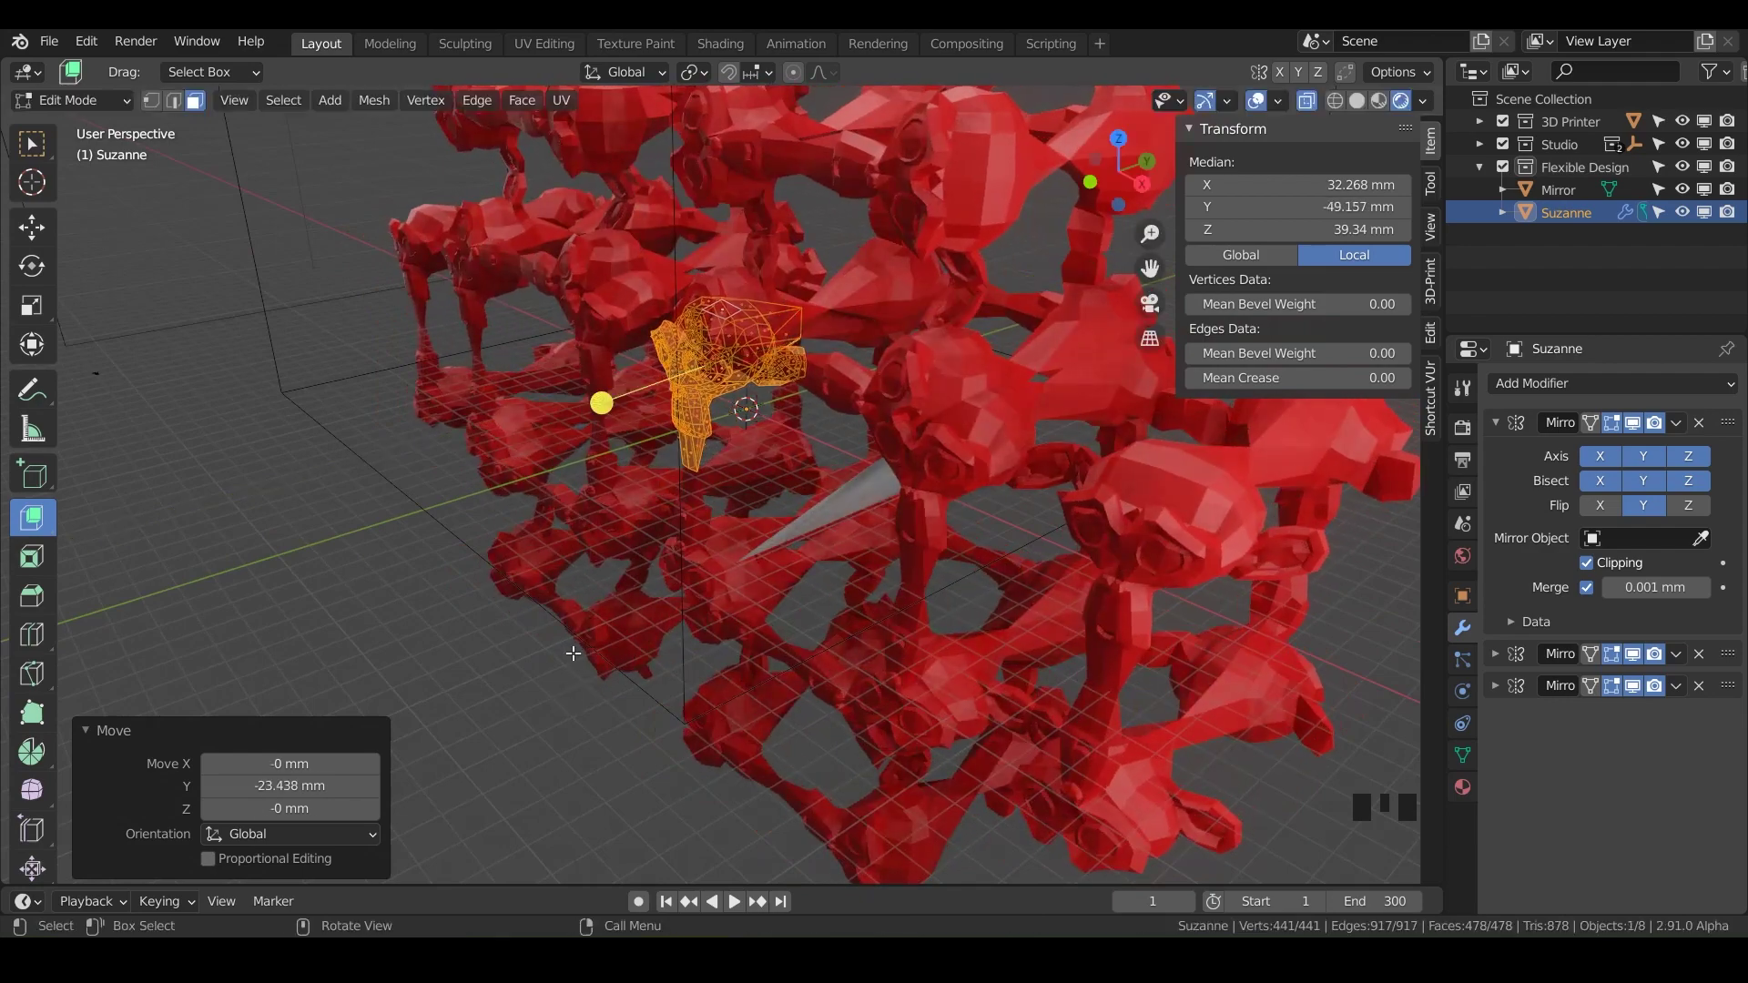
Move the whole mesh -11.833 mm along global Z and examine the clipped geometry from several angles
key(z)
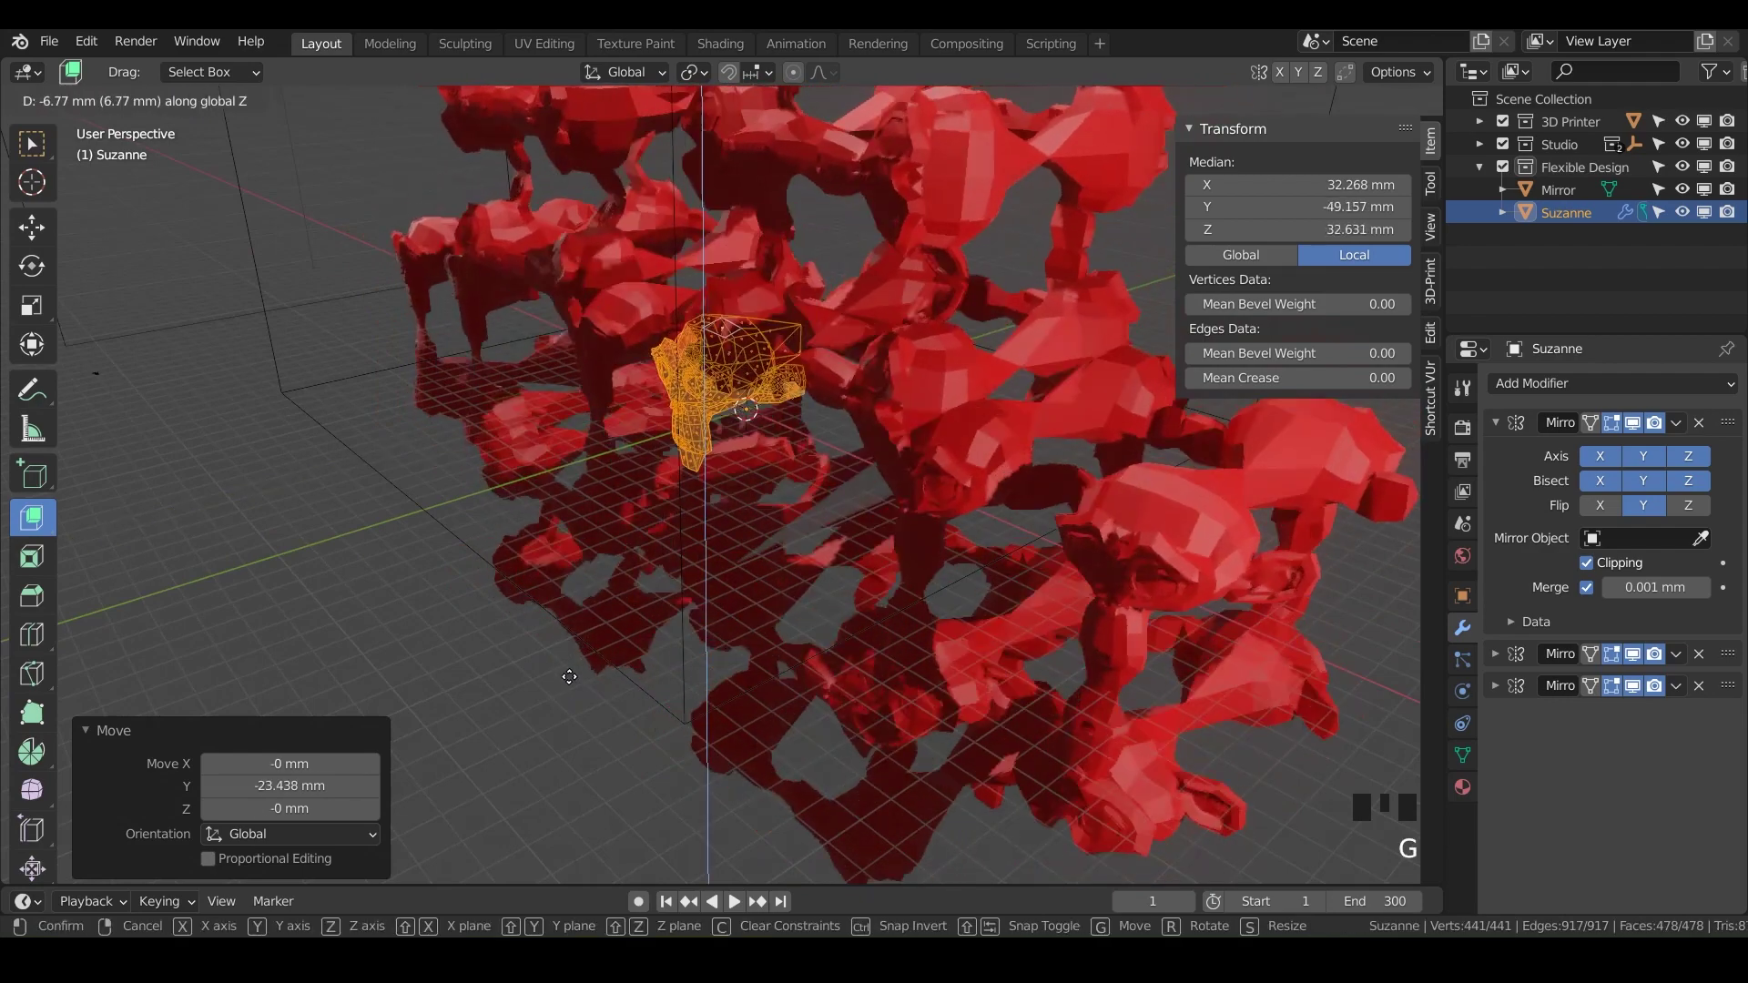
click(568, 683)
middle_drag(578, 556, 903, 568)
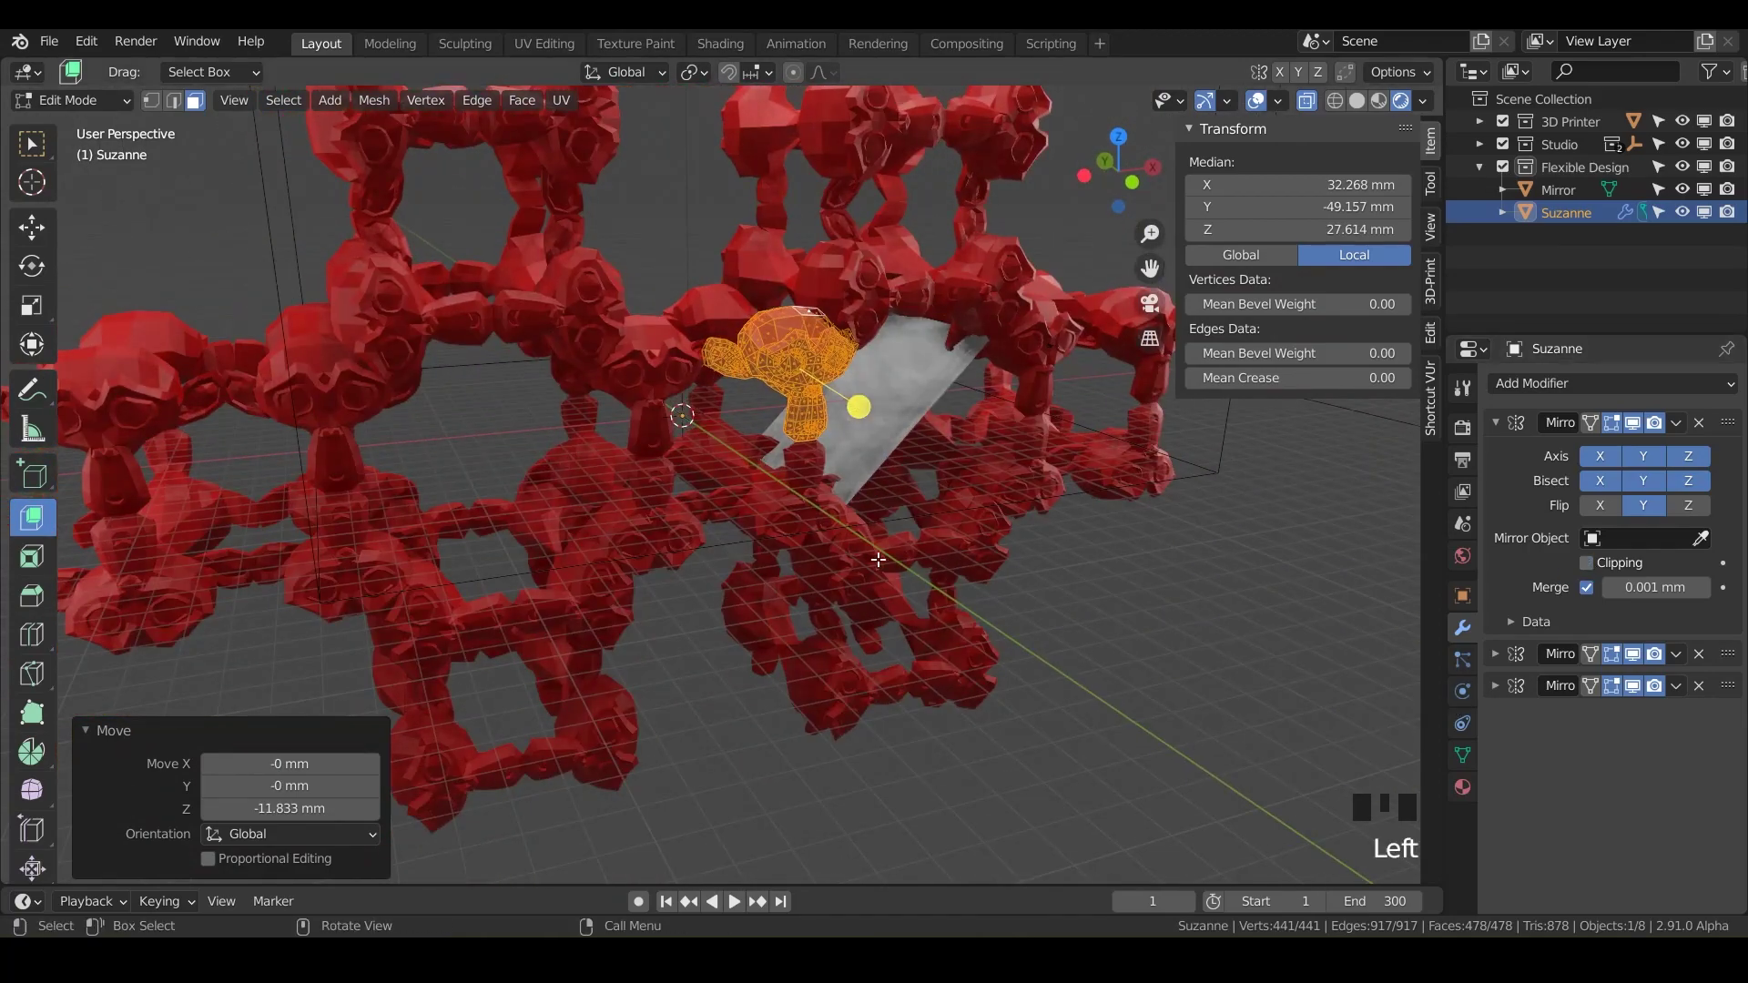
middle_drag(919, 552, 1675, 662)
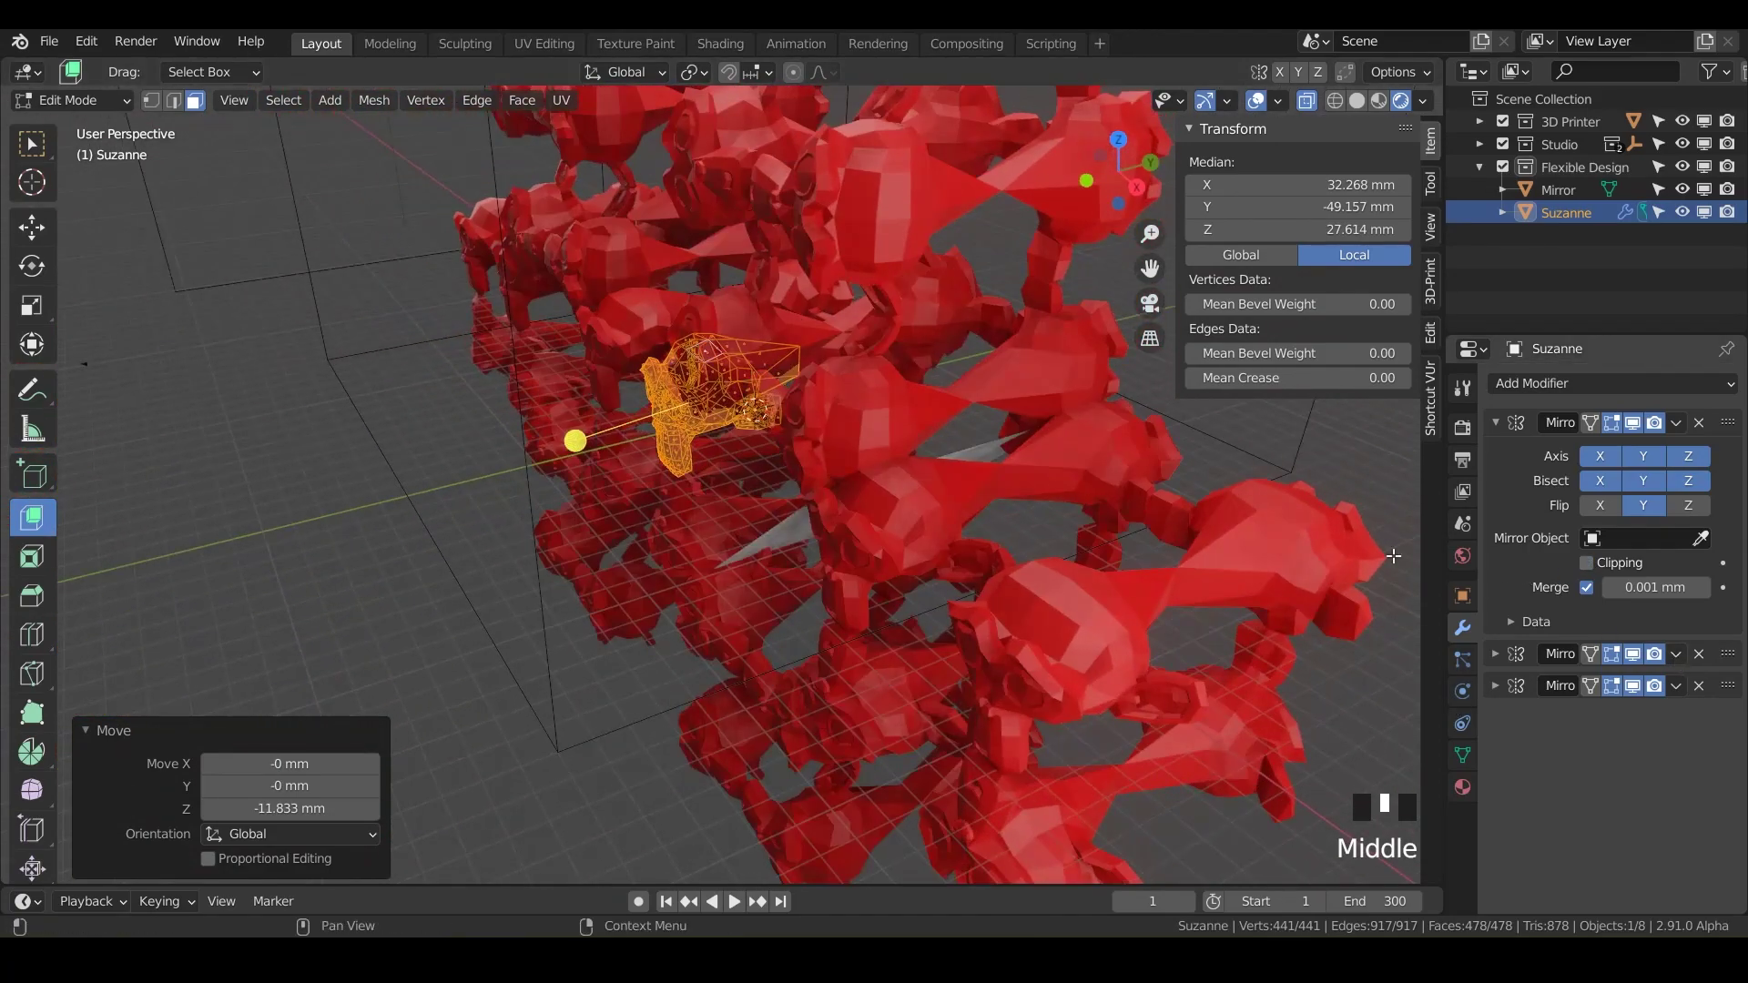
middle_drag(948, 465, 1602, 568)
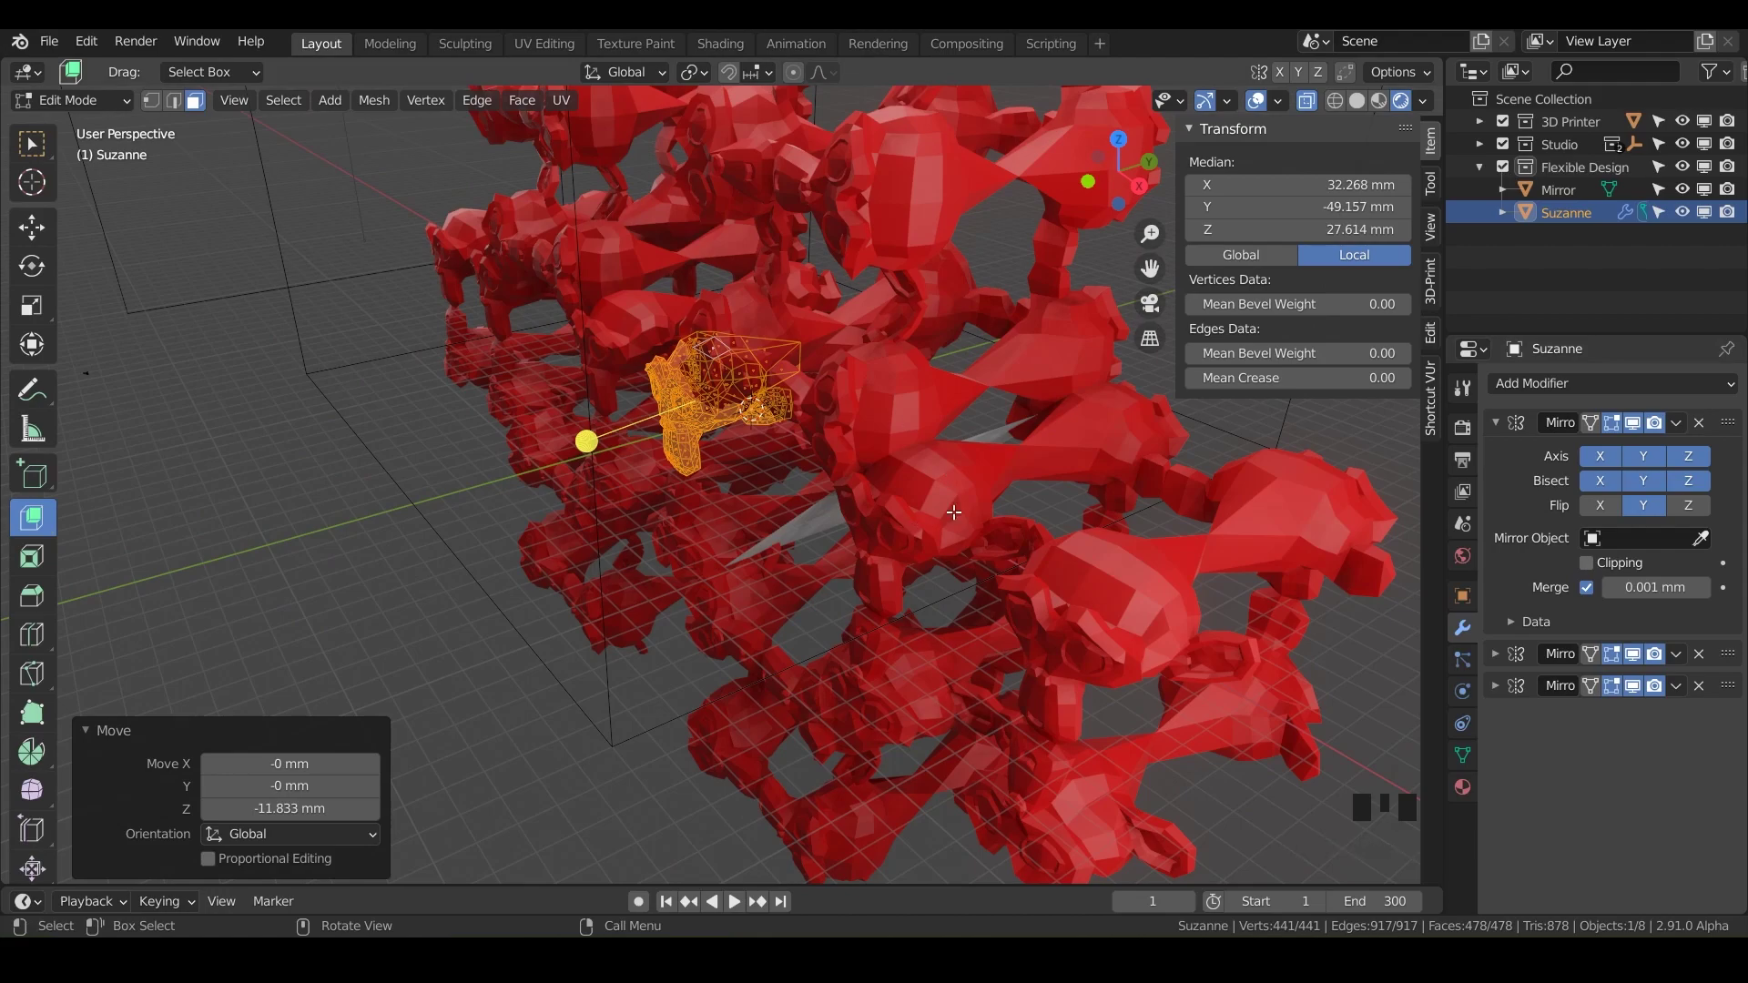
Undo the last three moves of Suzanne's mesh
key(ctrl+z)
key(ctrl+z)
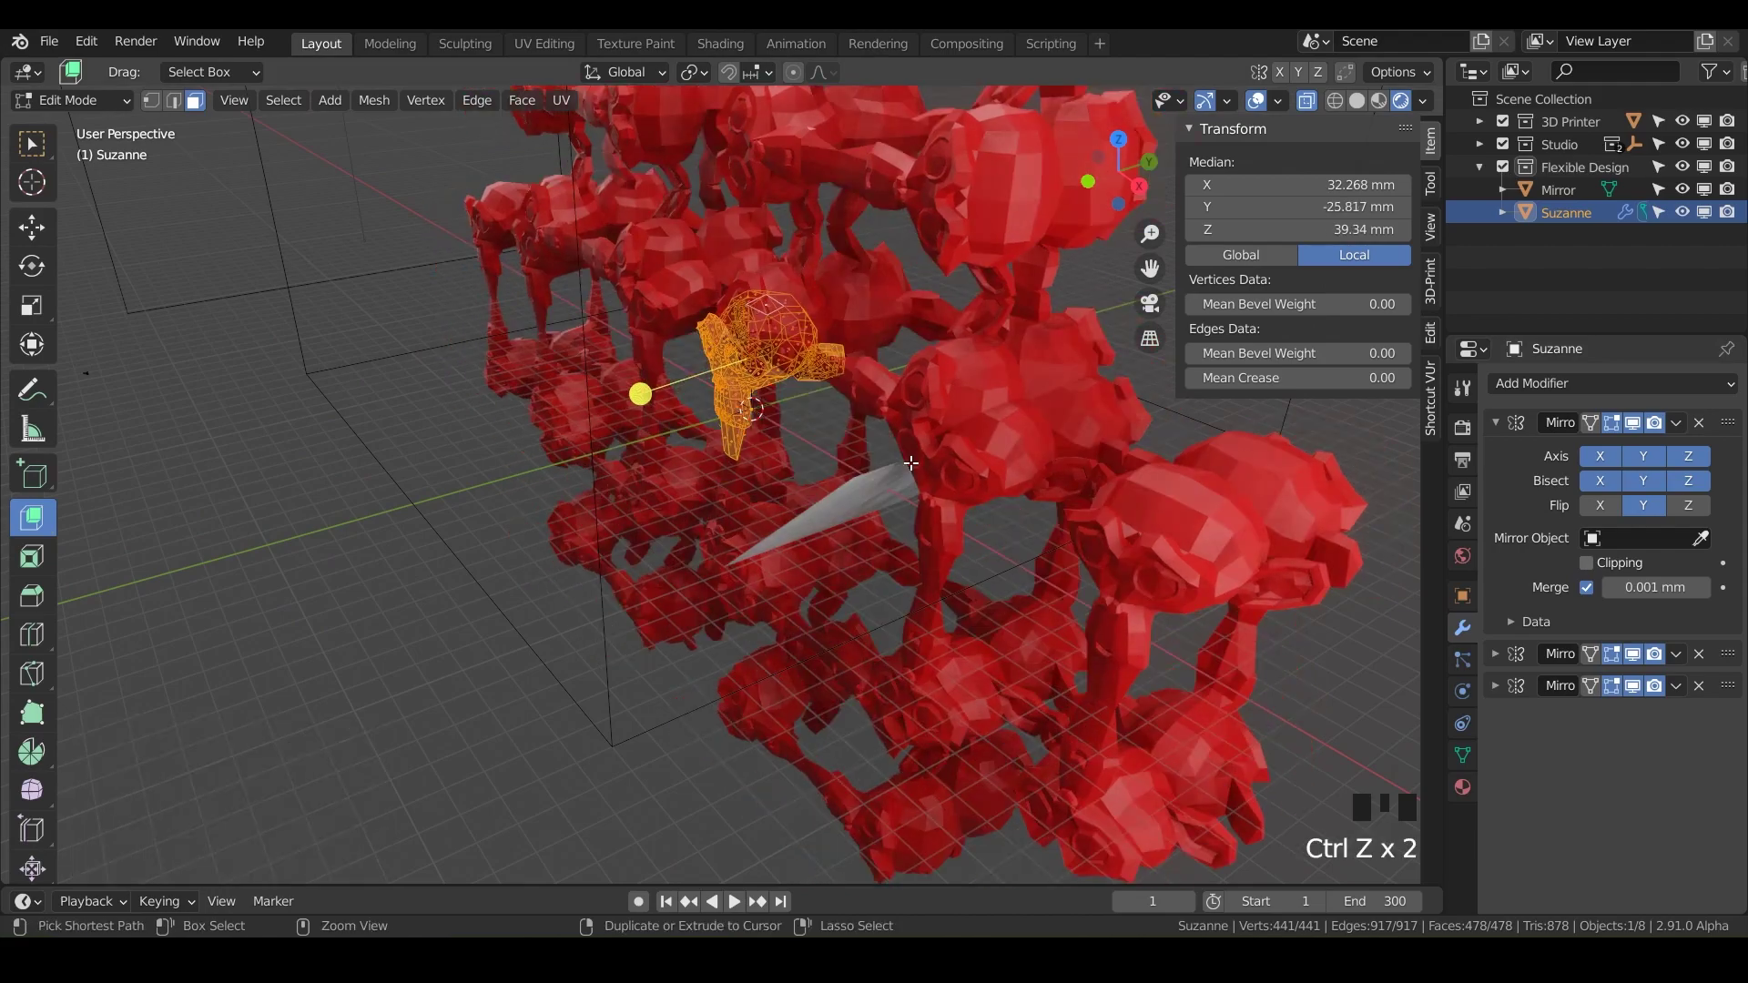
key(ctrl+z)
middle_drag(868, 463, 1565, 510)
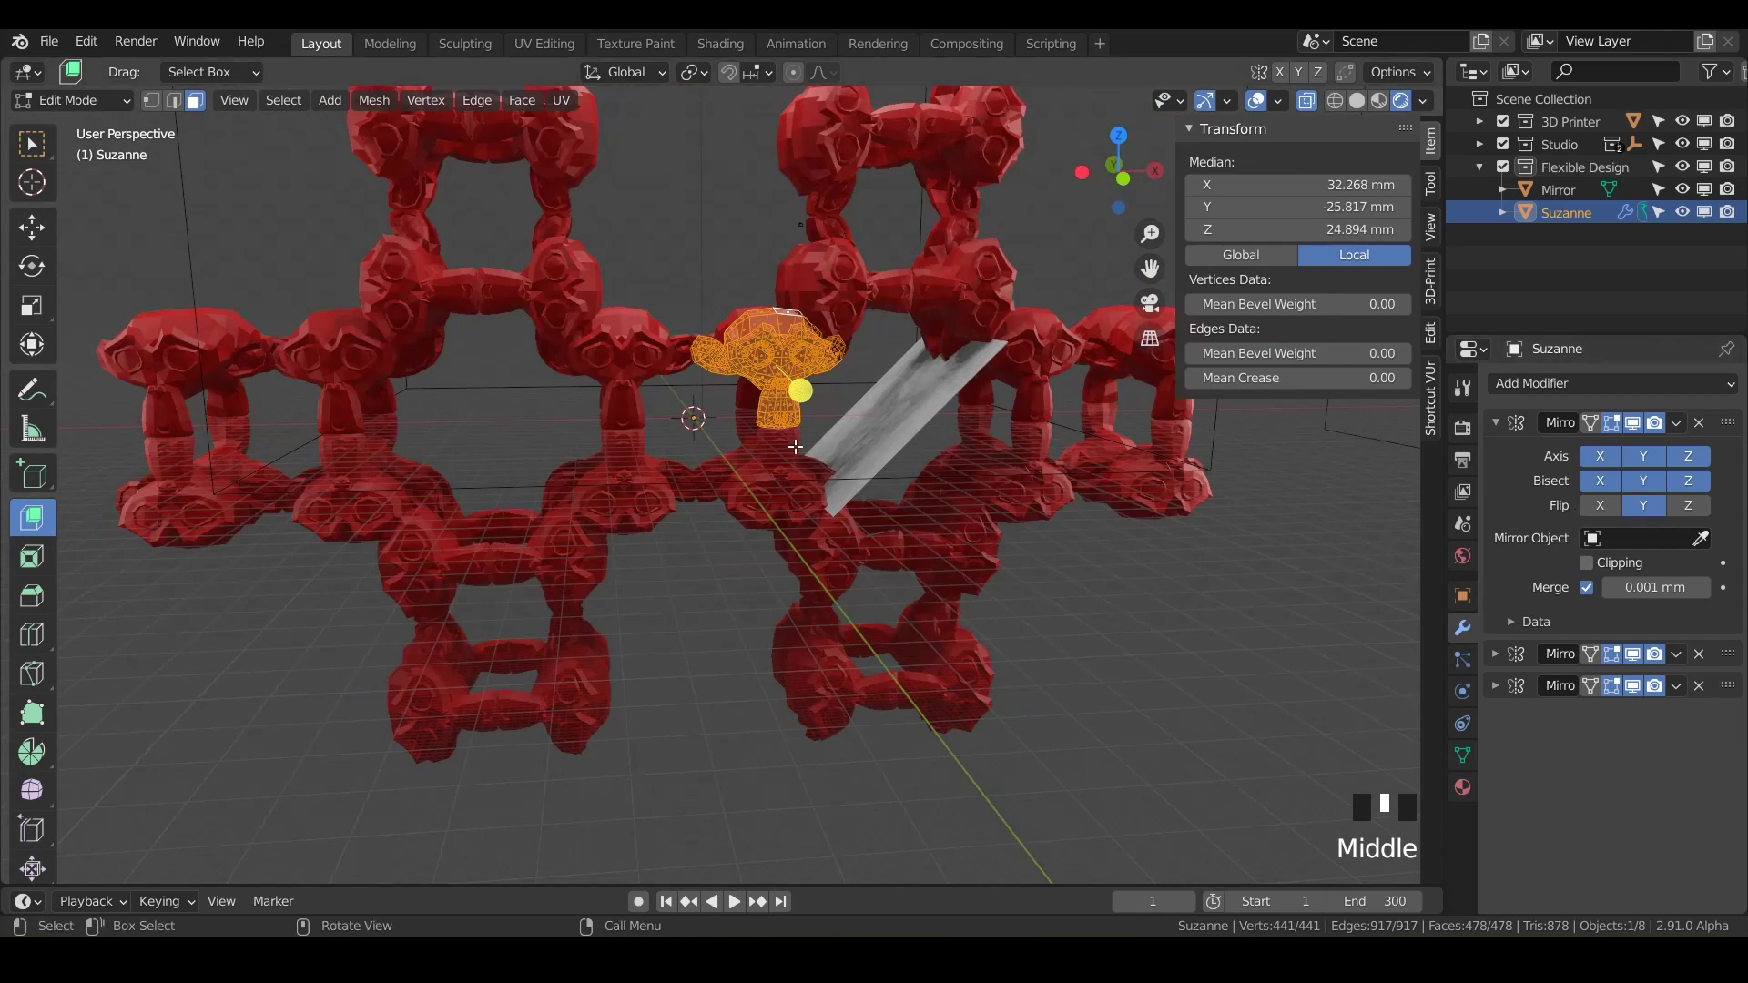
Move the whole mesh 8.6937 mm along global Z and enable Clipping on Suzanne's first Mirror modifier
key(z)
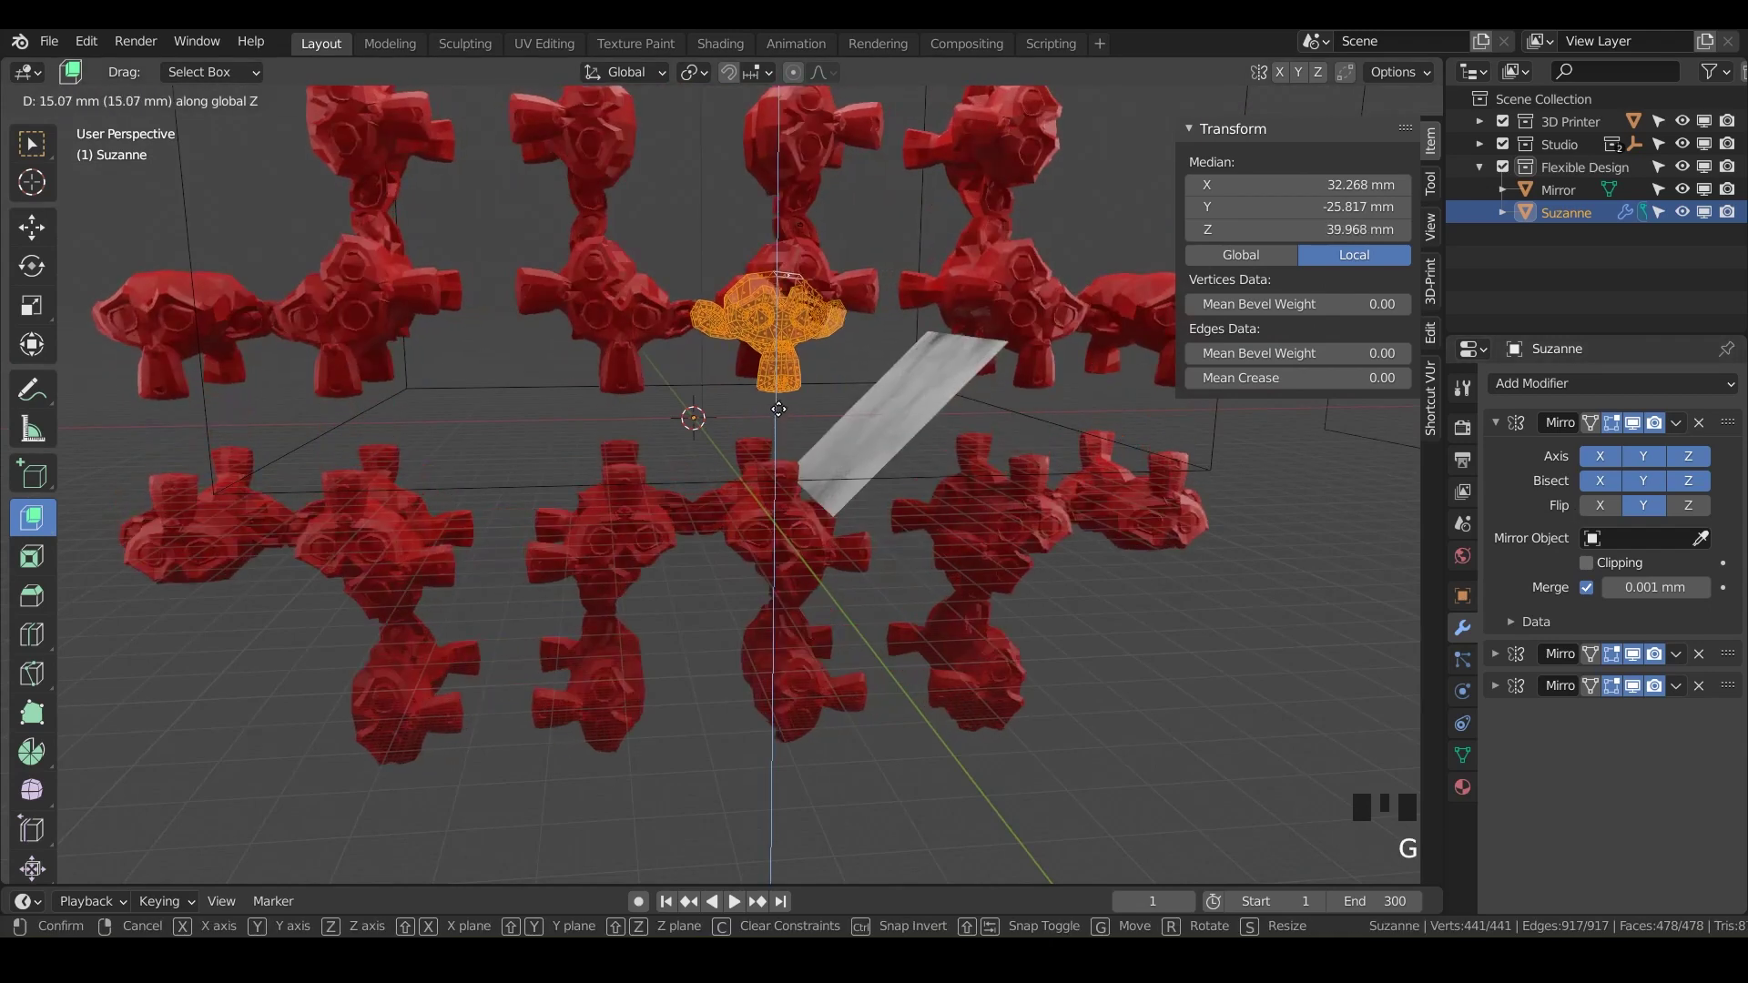
click(1429, 603)
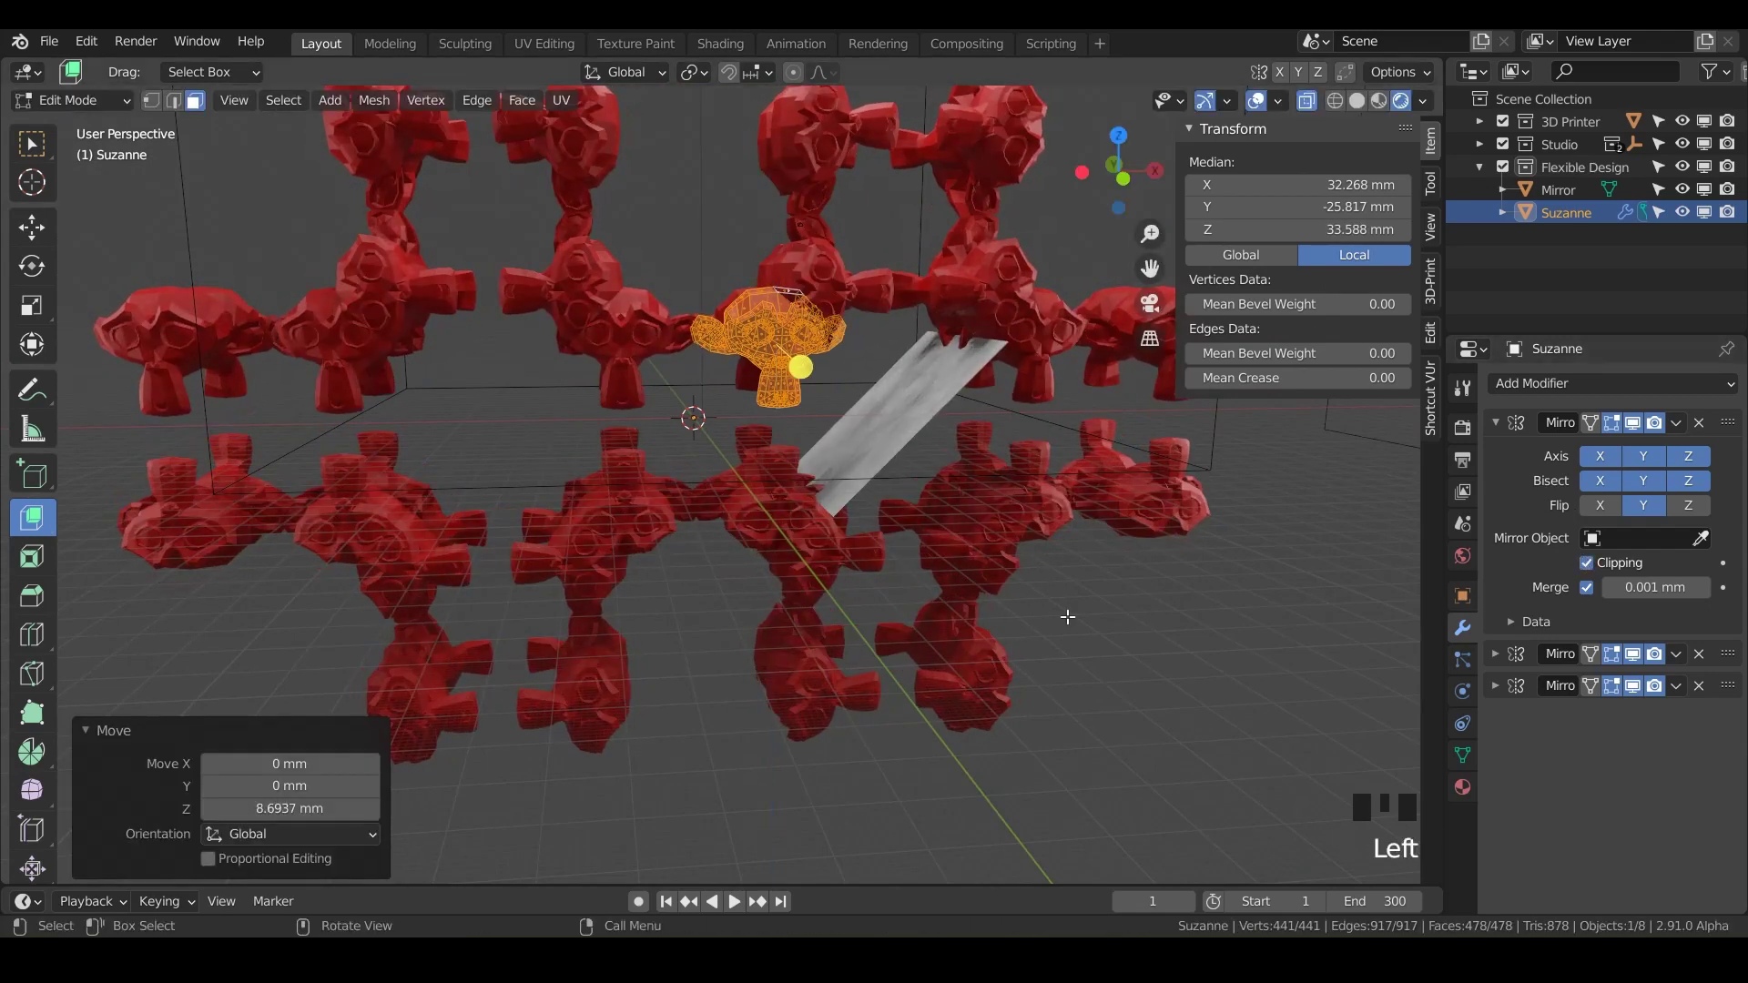
key(g)
key(z)
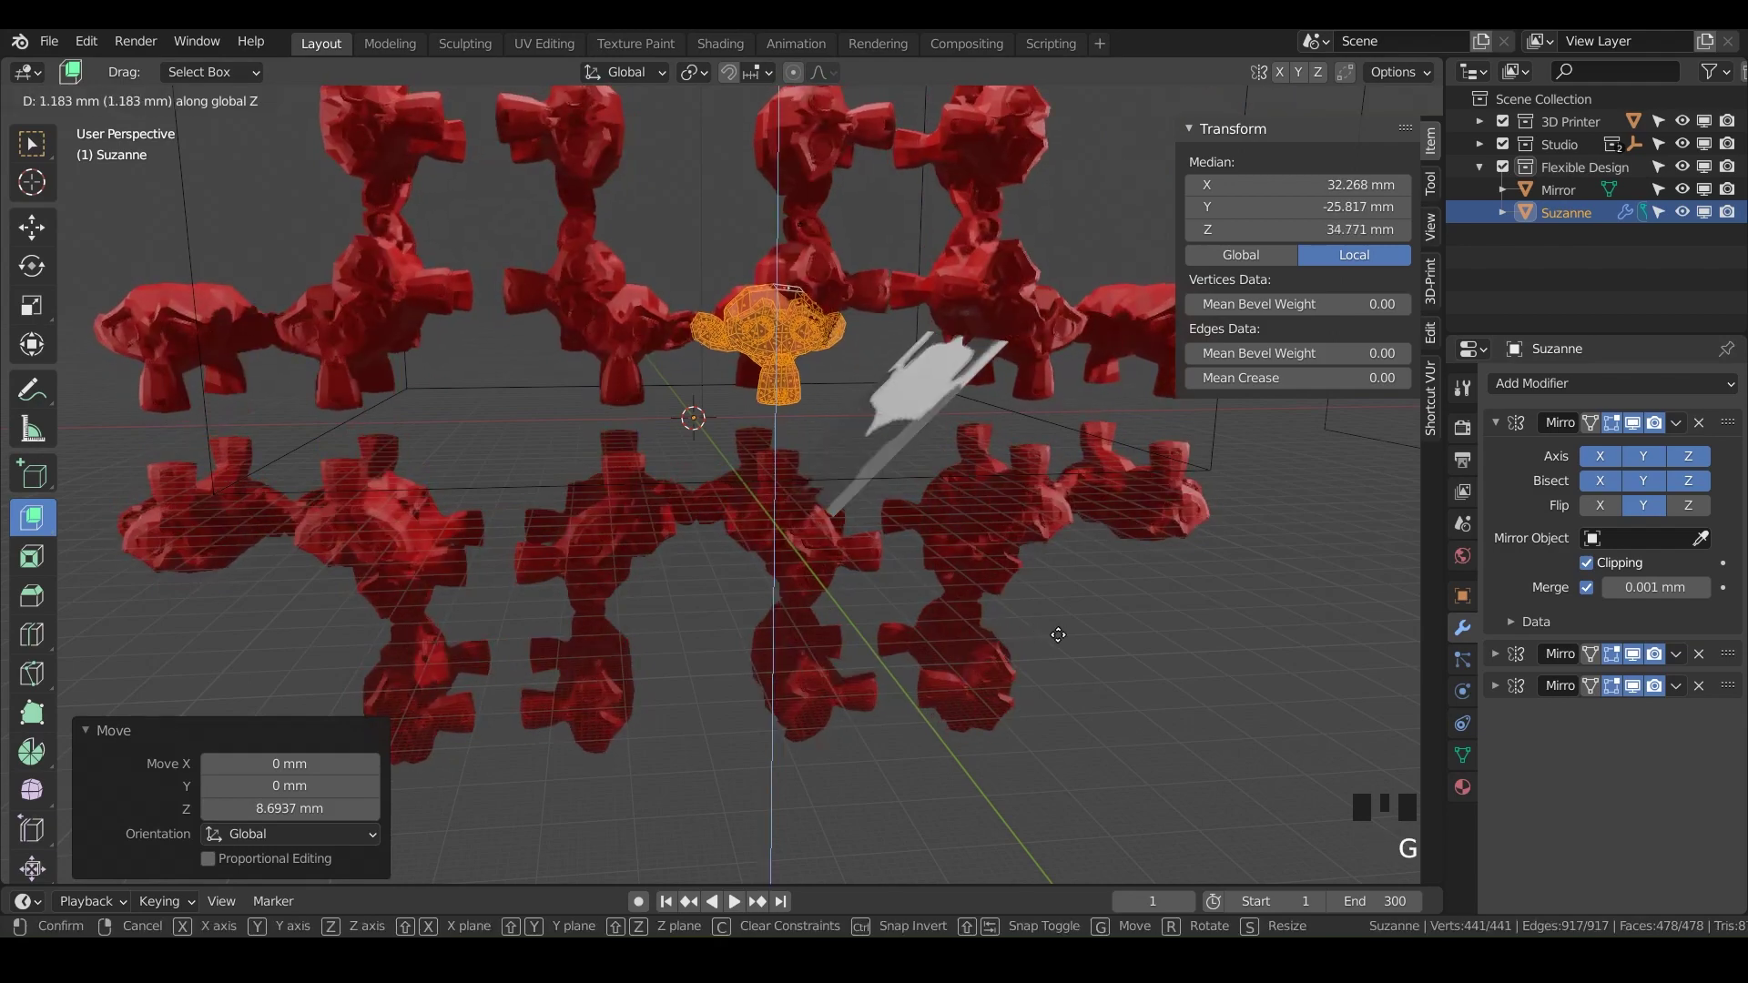
right_click(978, 641)
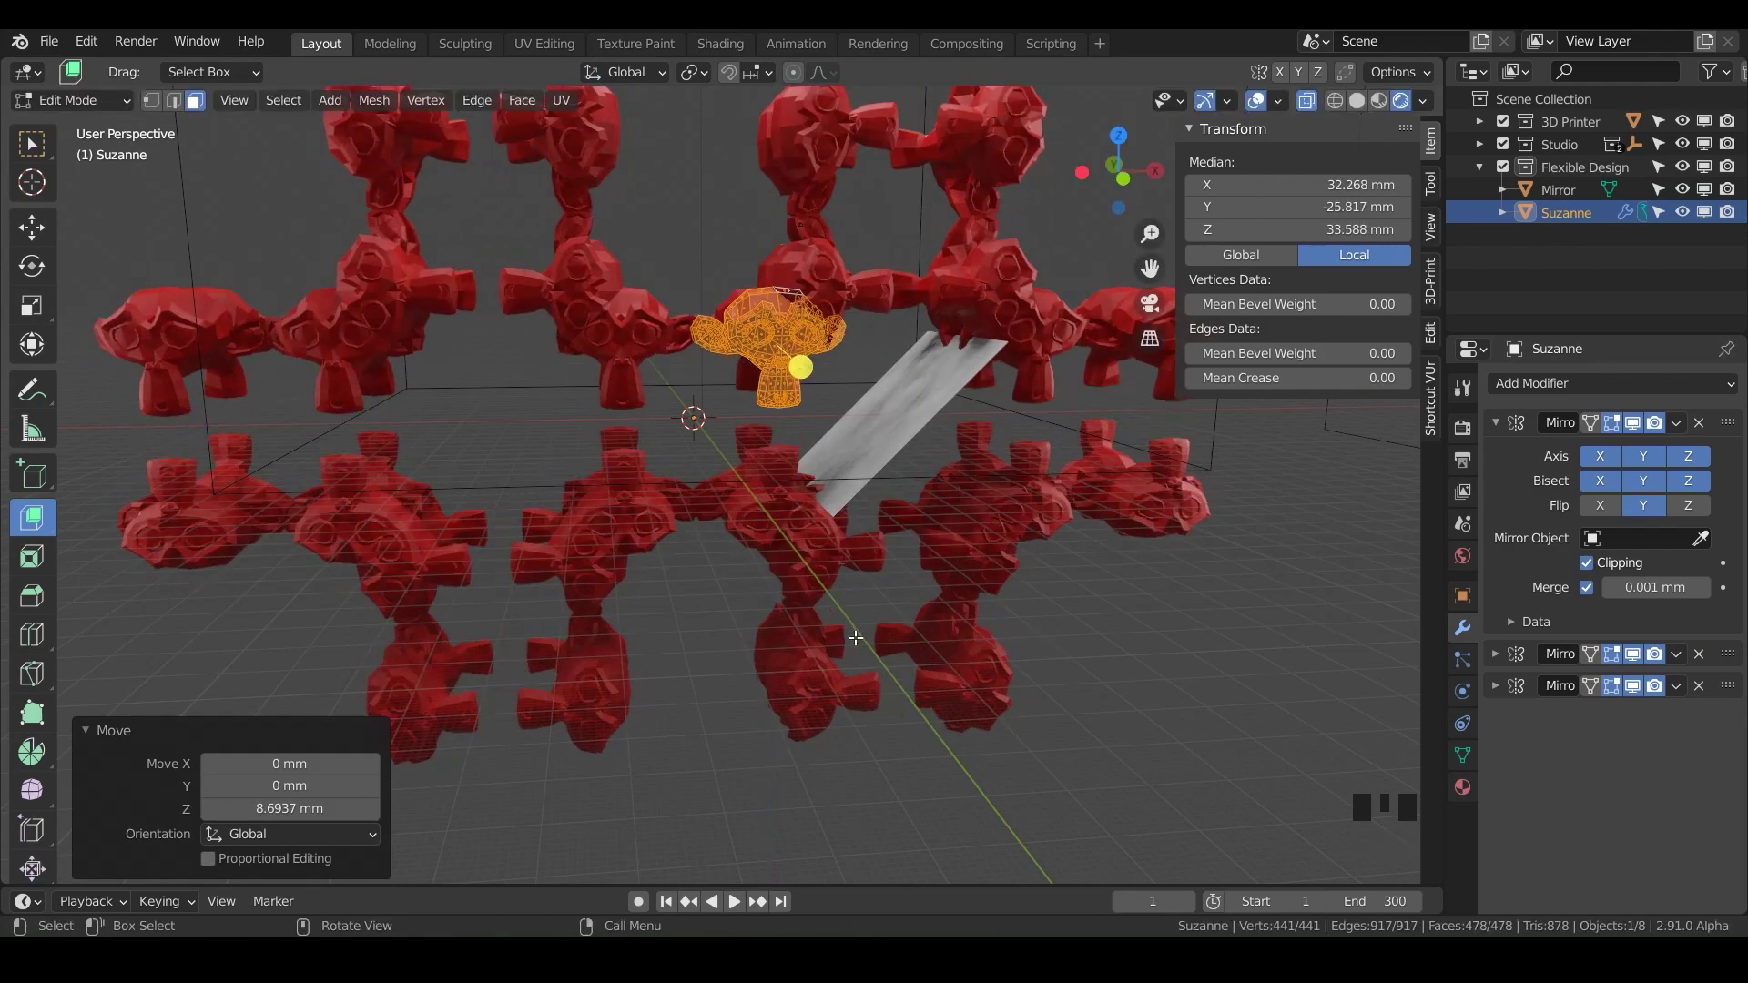
Try moving the clipped mesh along global Y and move it 13.932 mm along global X
key(g)
key(y)
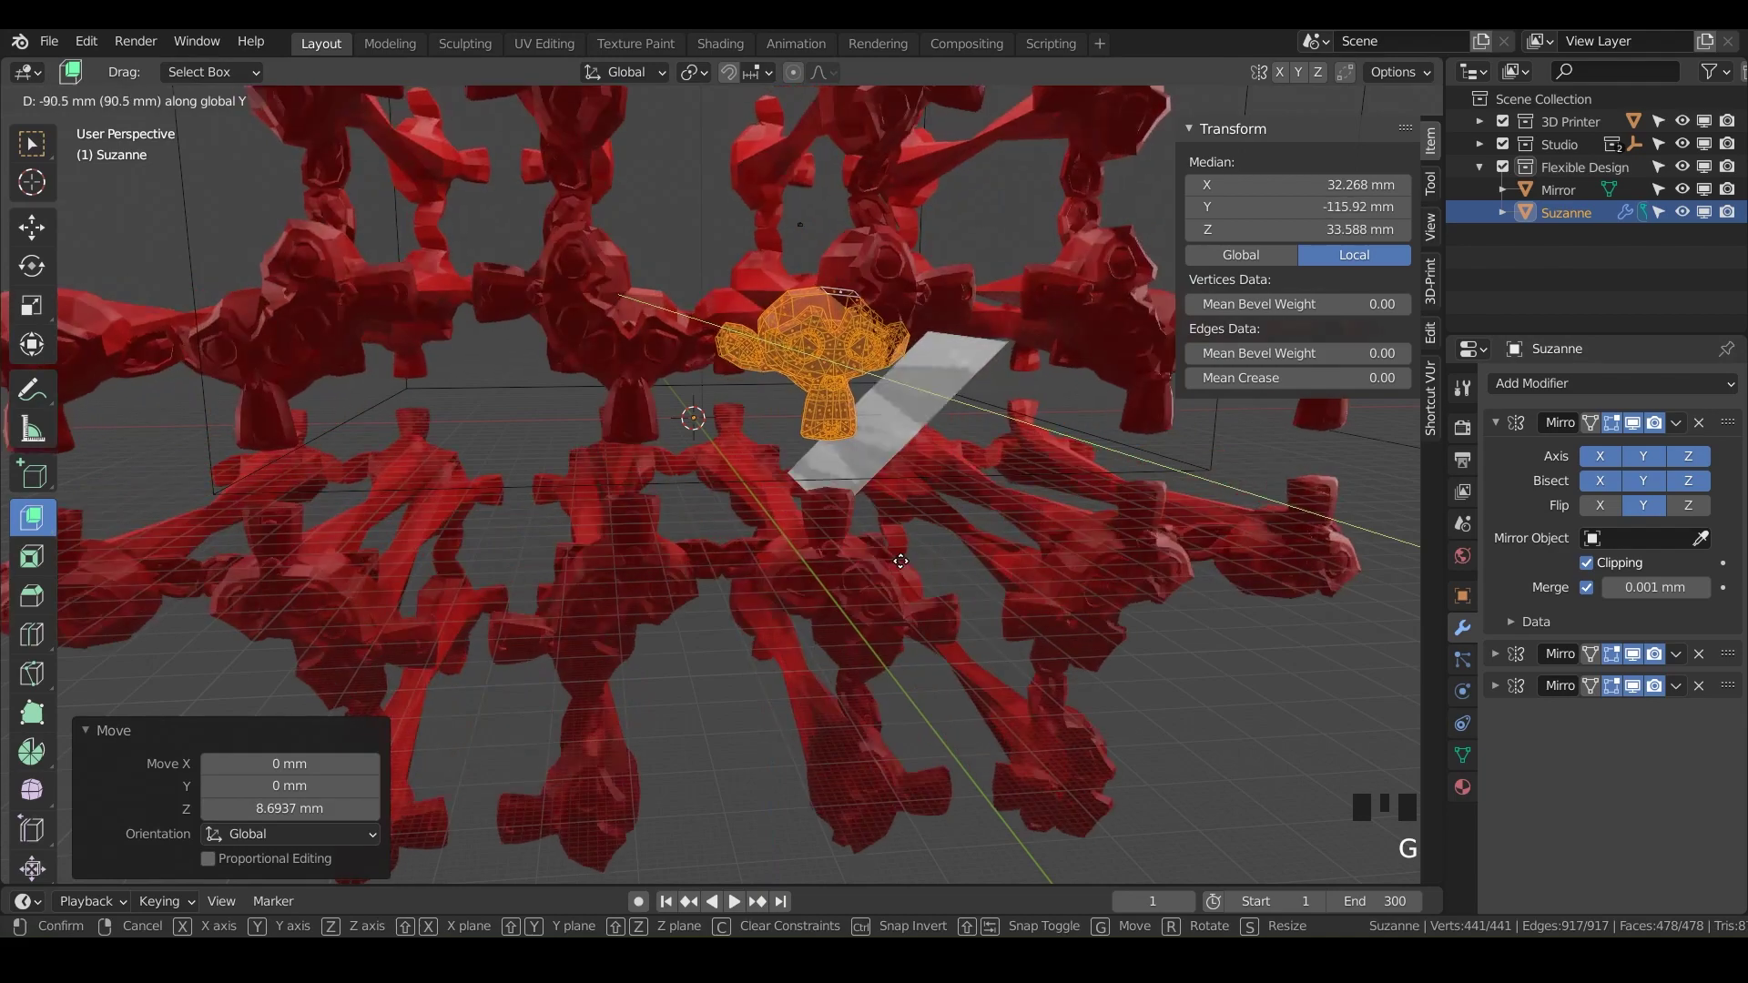
right_click(880, 567)
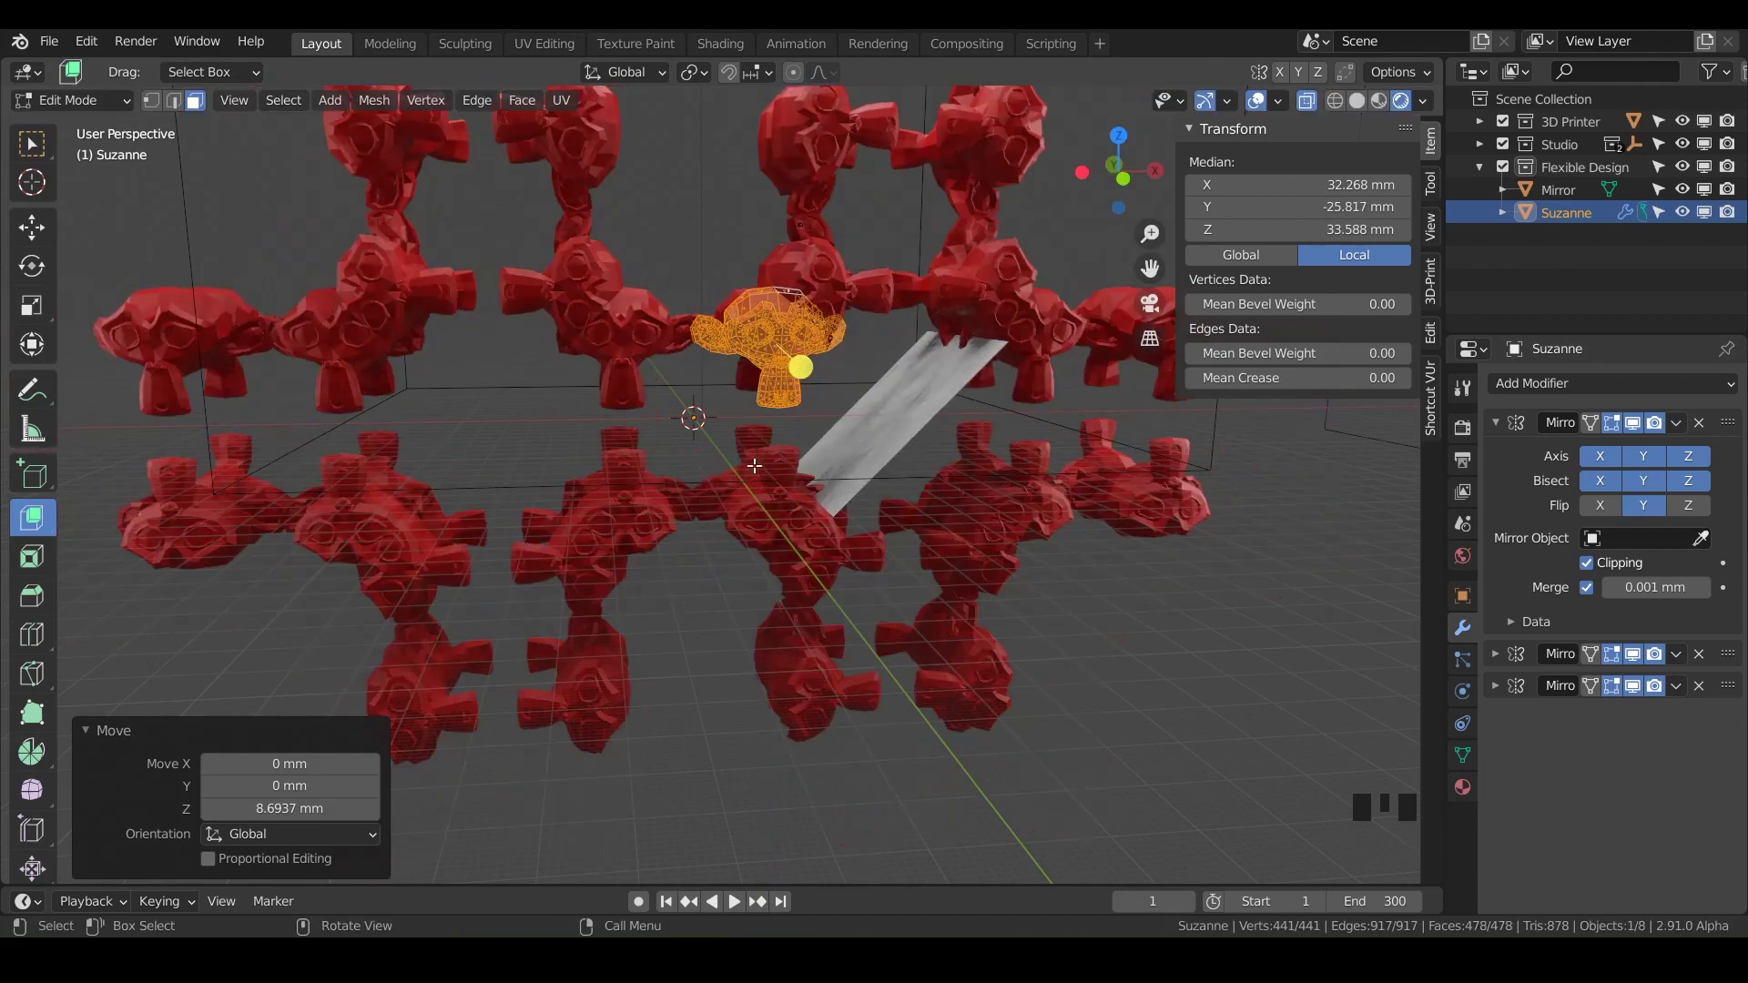
key(g)
key(x)
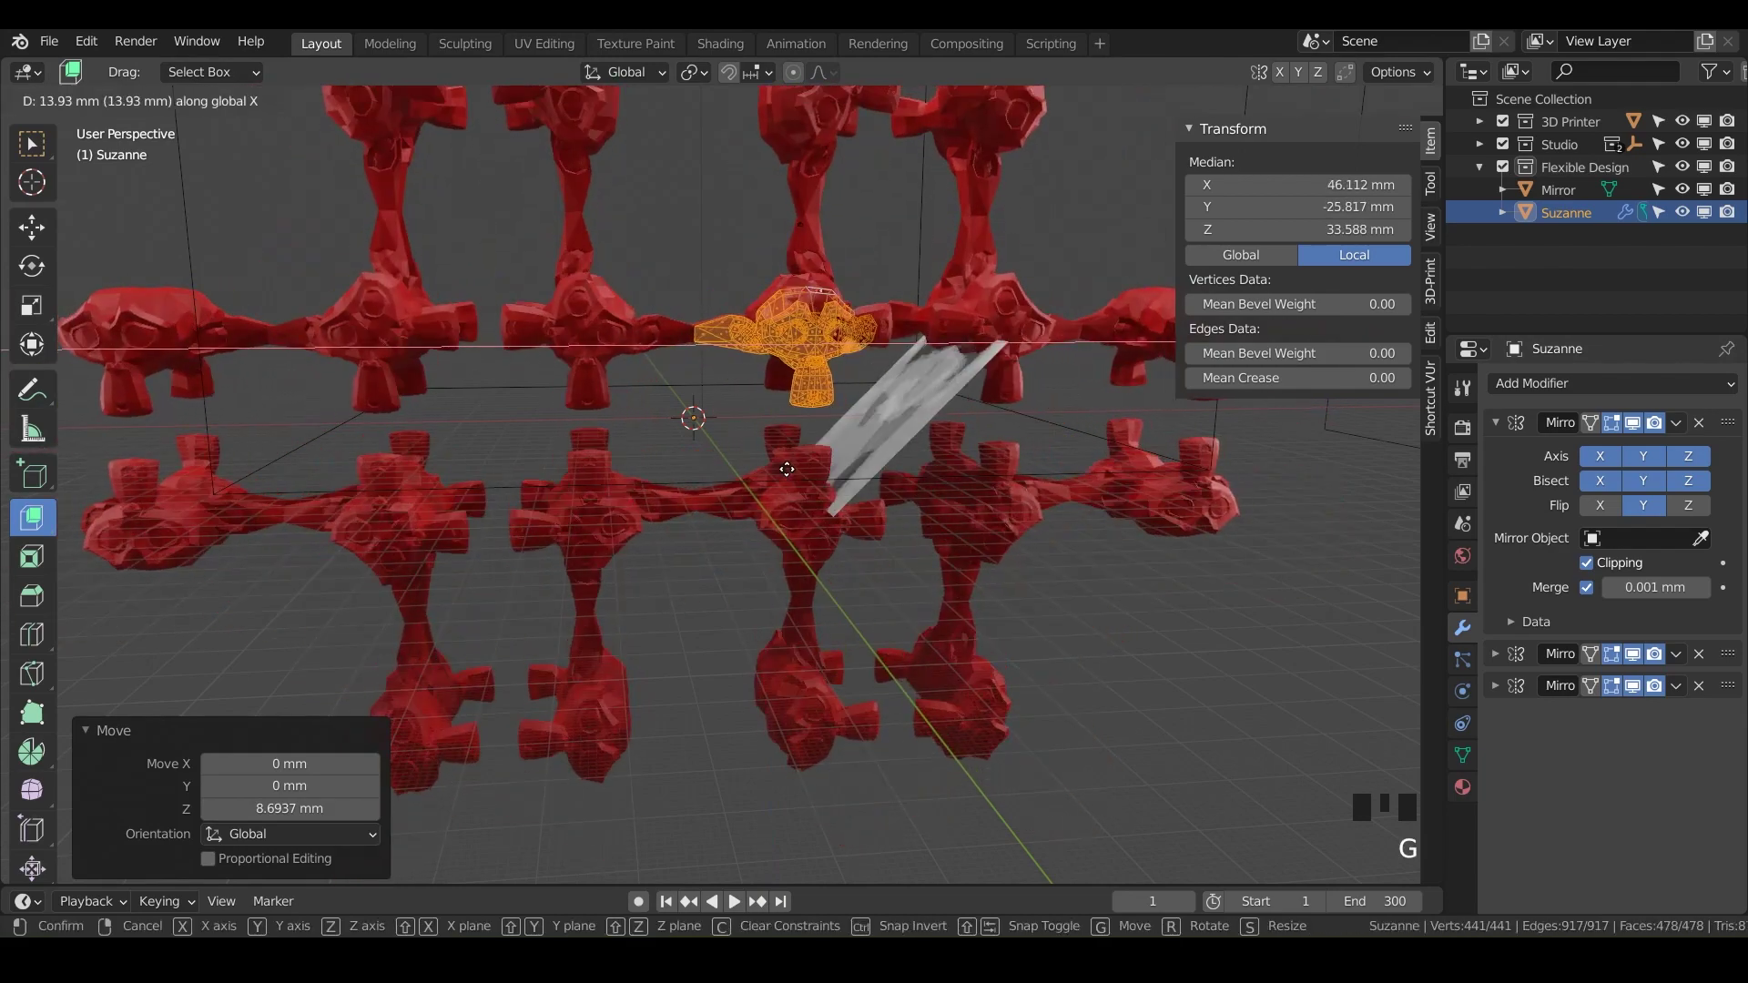
click(839, 367)
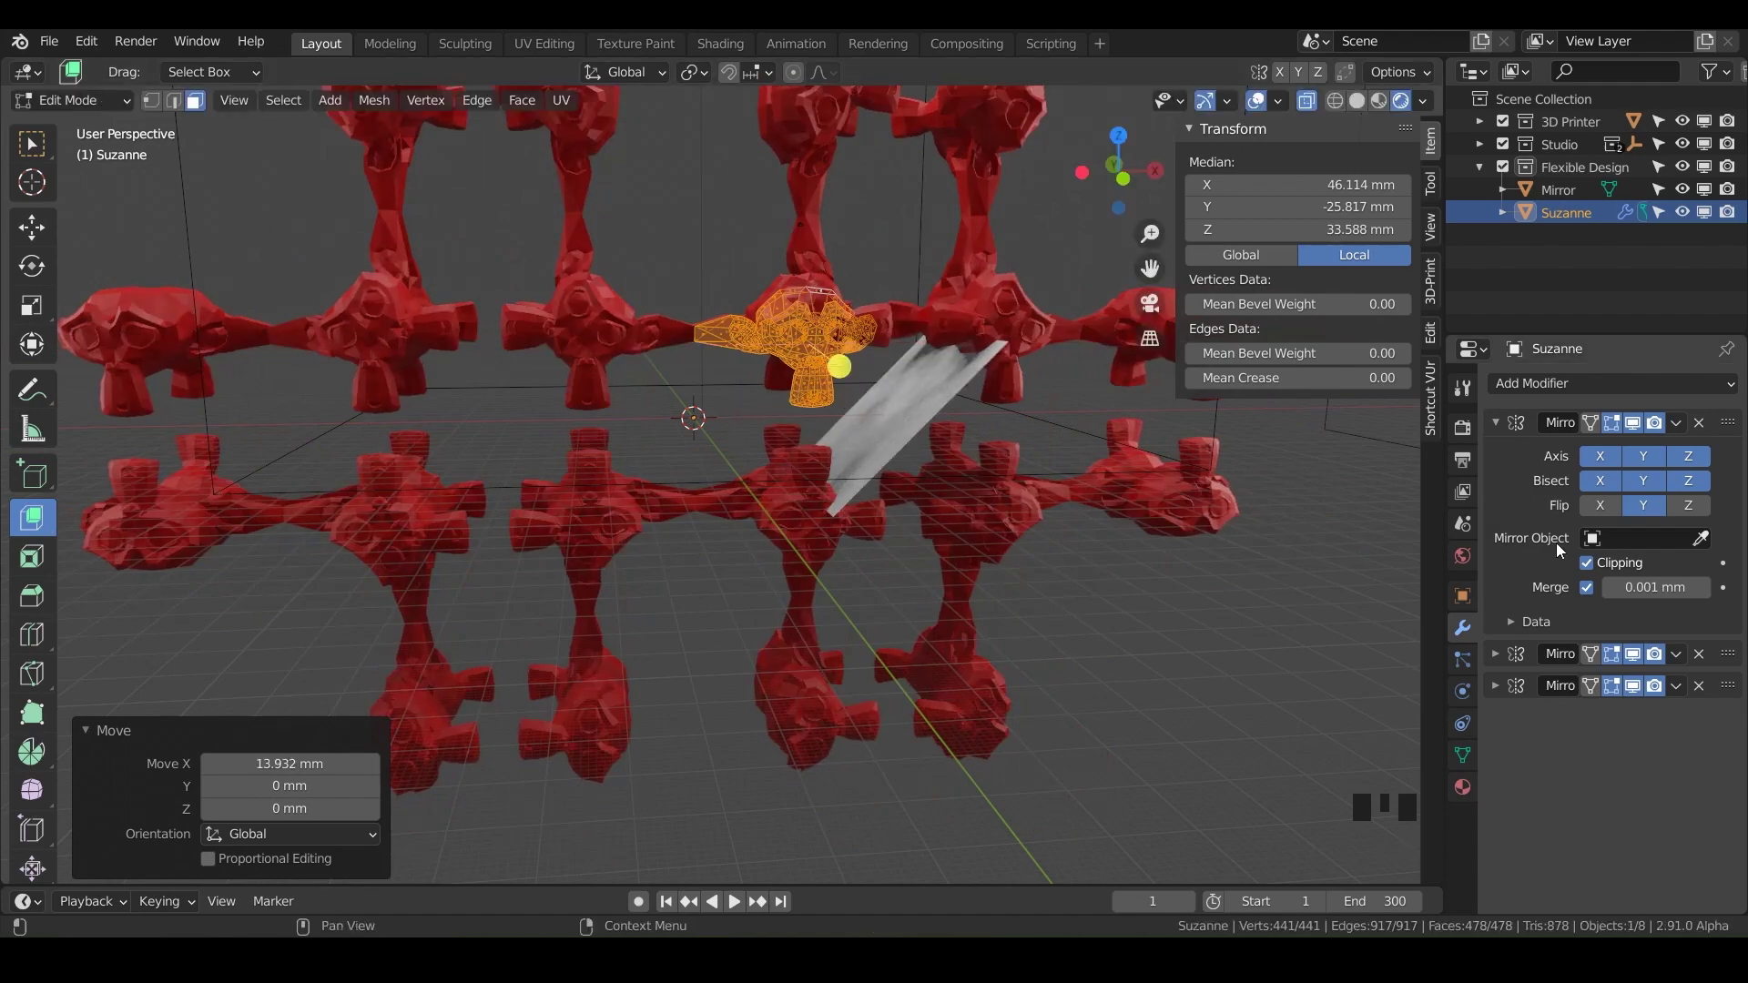
Select the Mirror plane in Object Mode and try rotating it and moving it along global X
middle_drag(967, 430, 979, 459)
key(Tab)
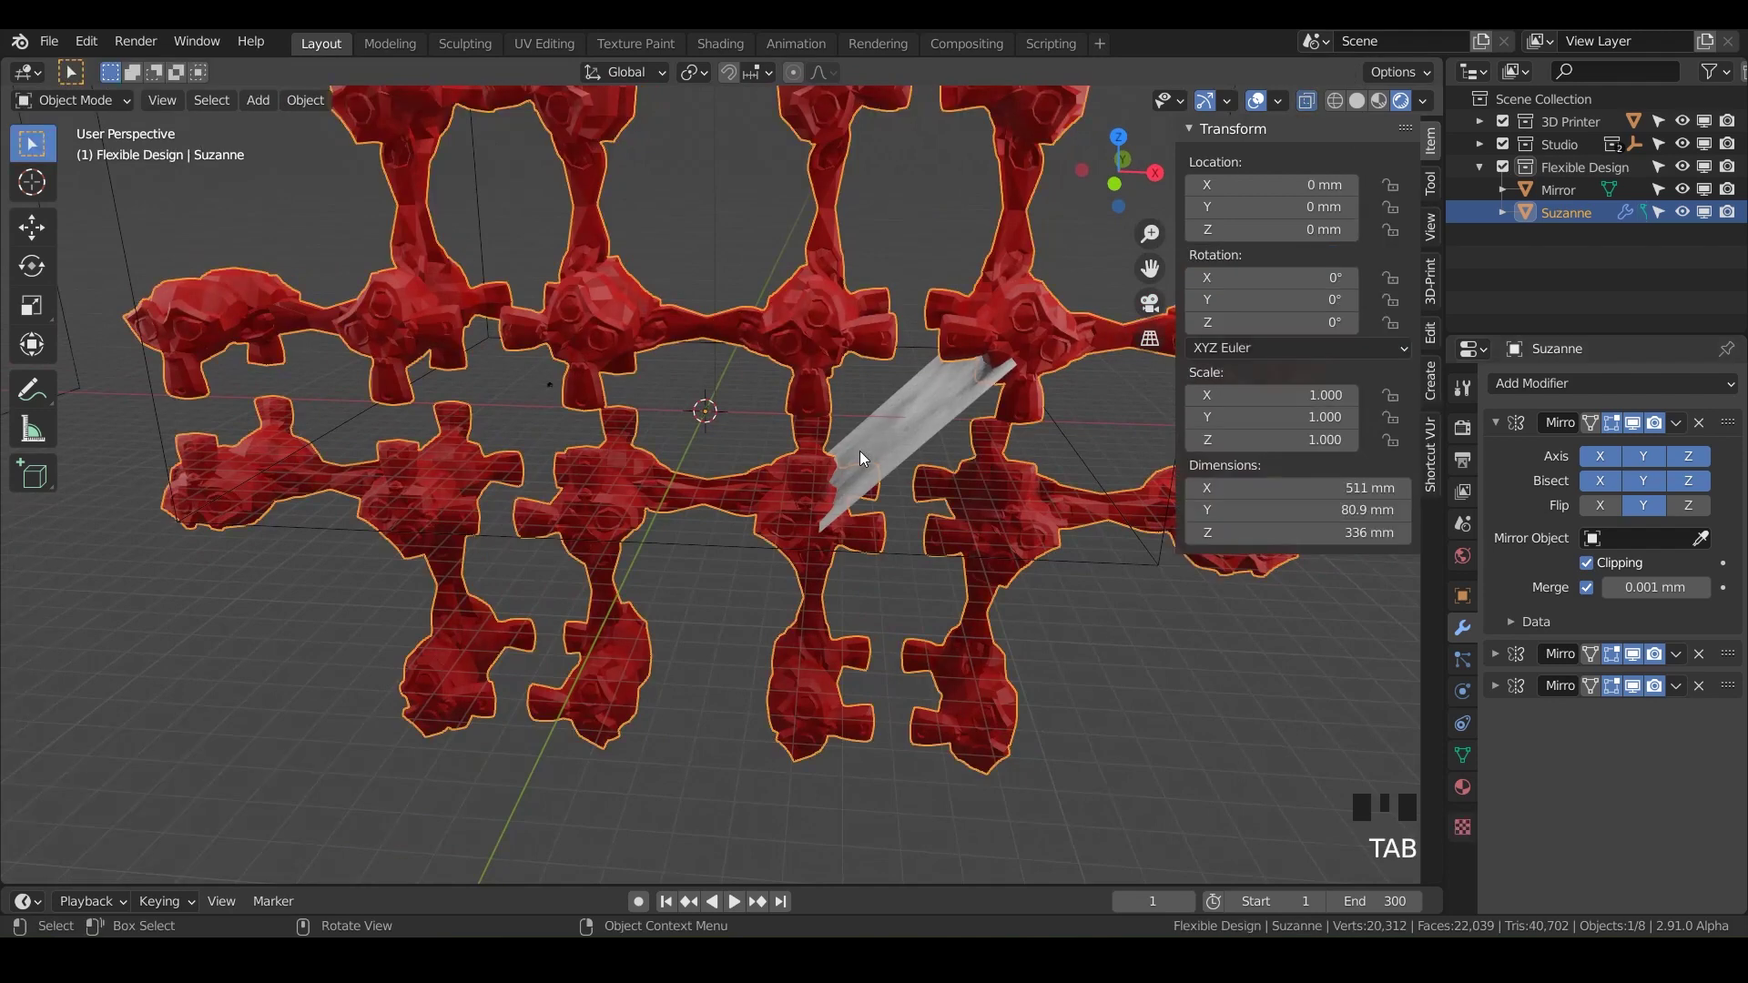
click(912, 425)
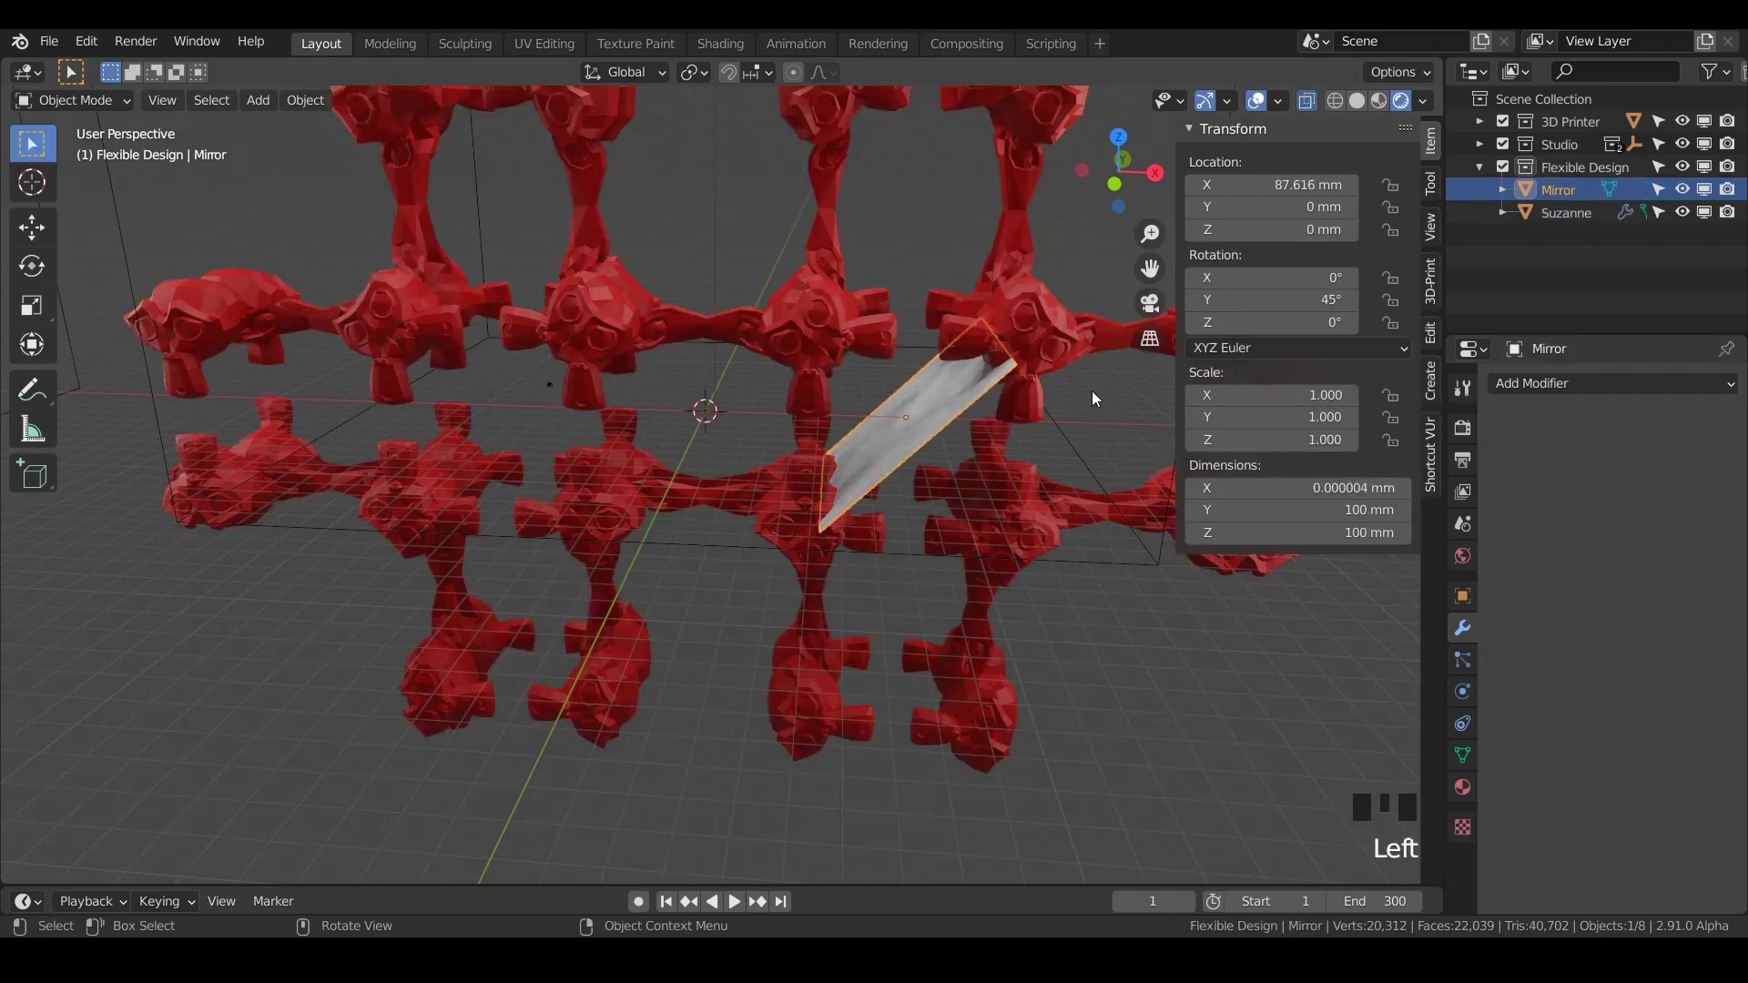
key(r)
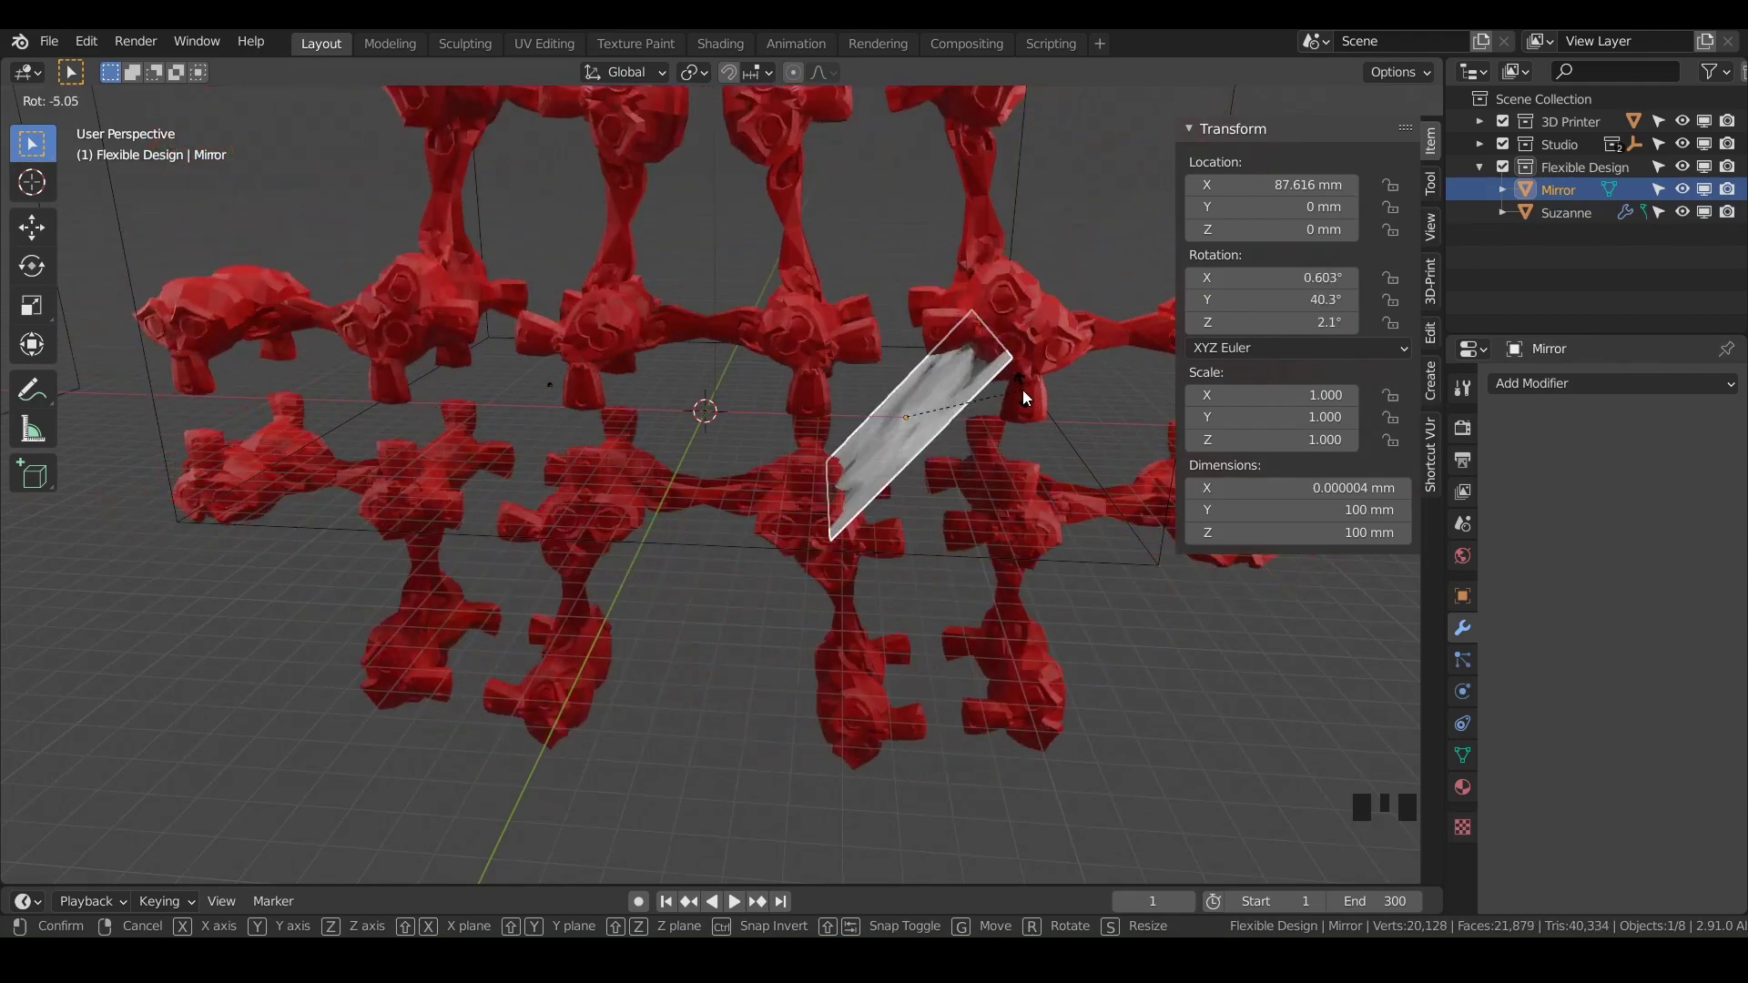
right_click(1024, 391)
key(g)
key(x)
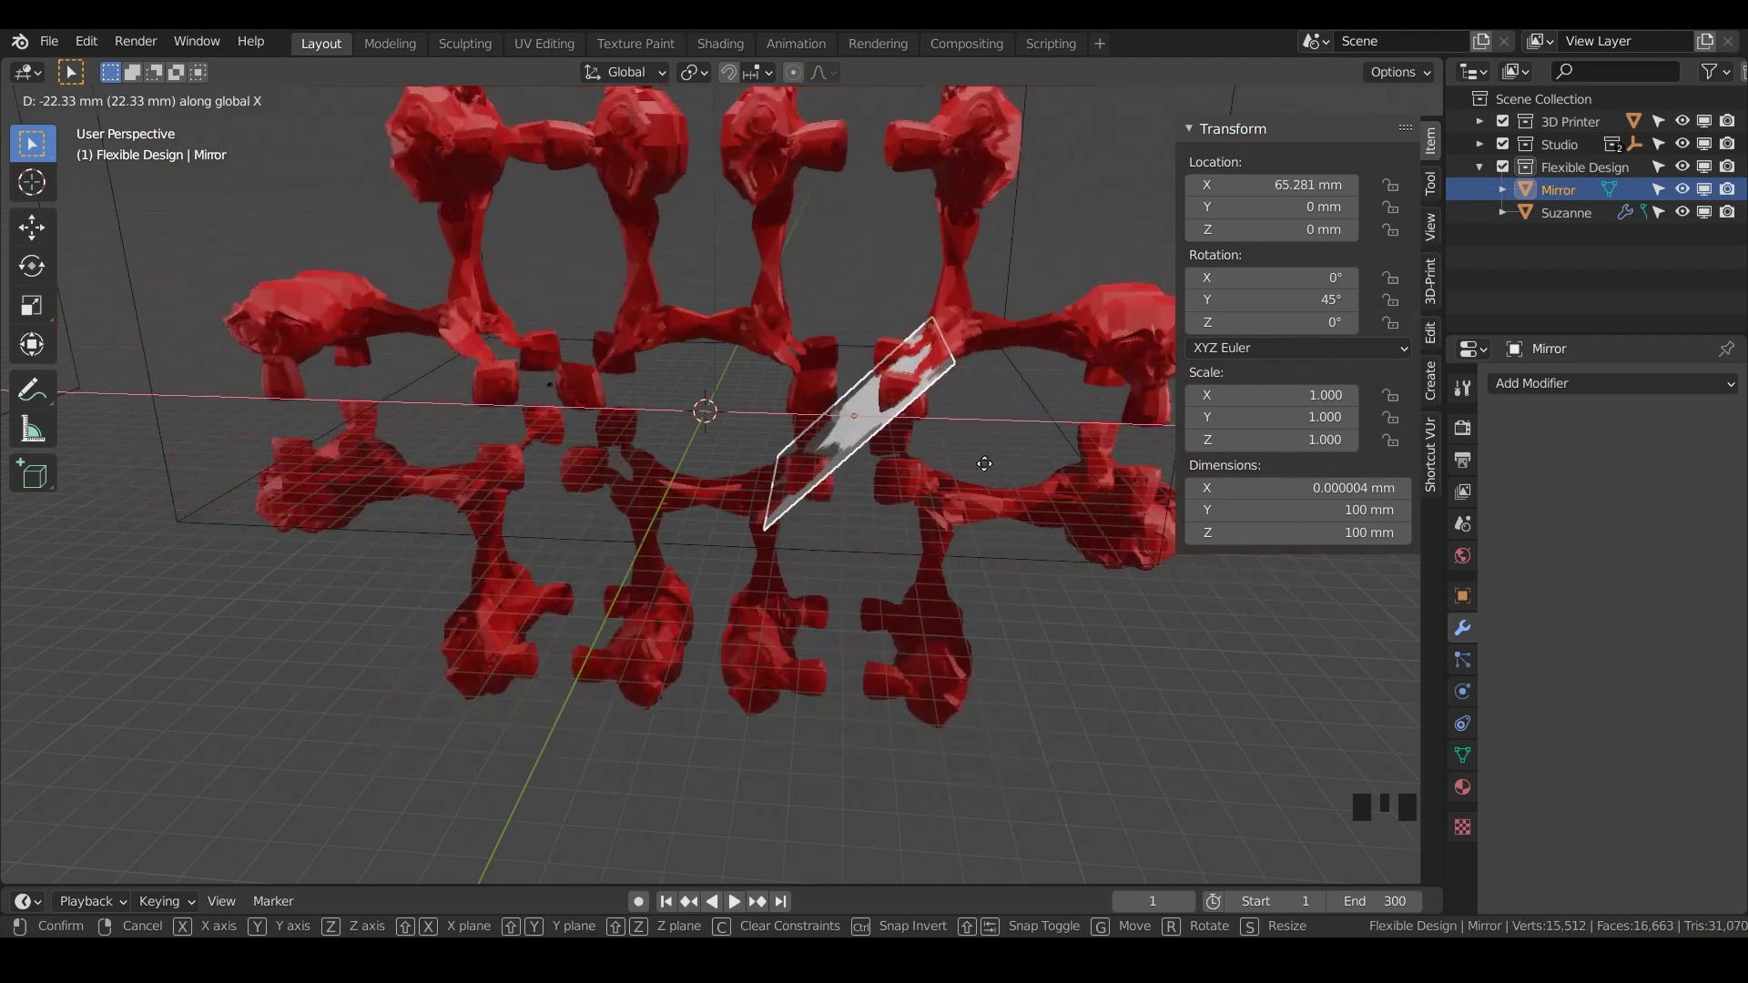
click(928, 478)
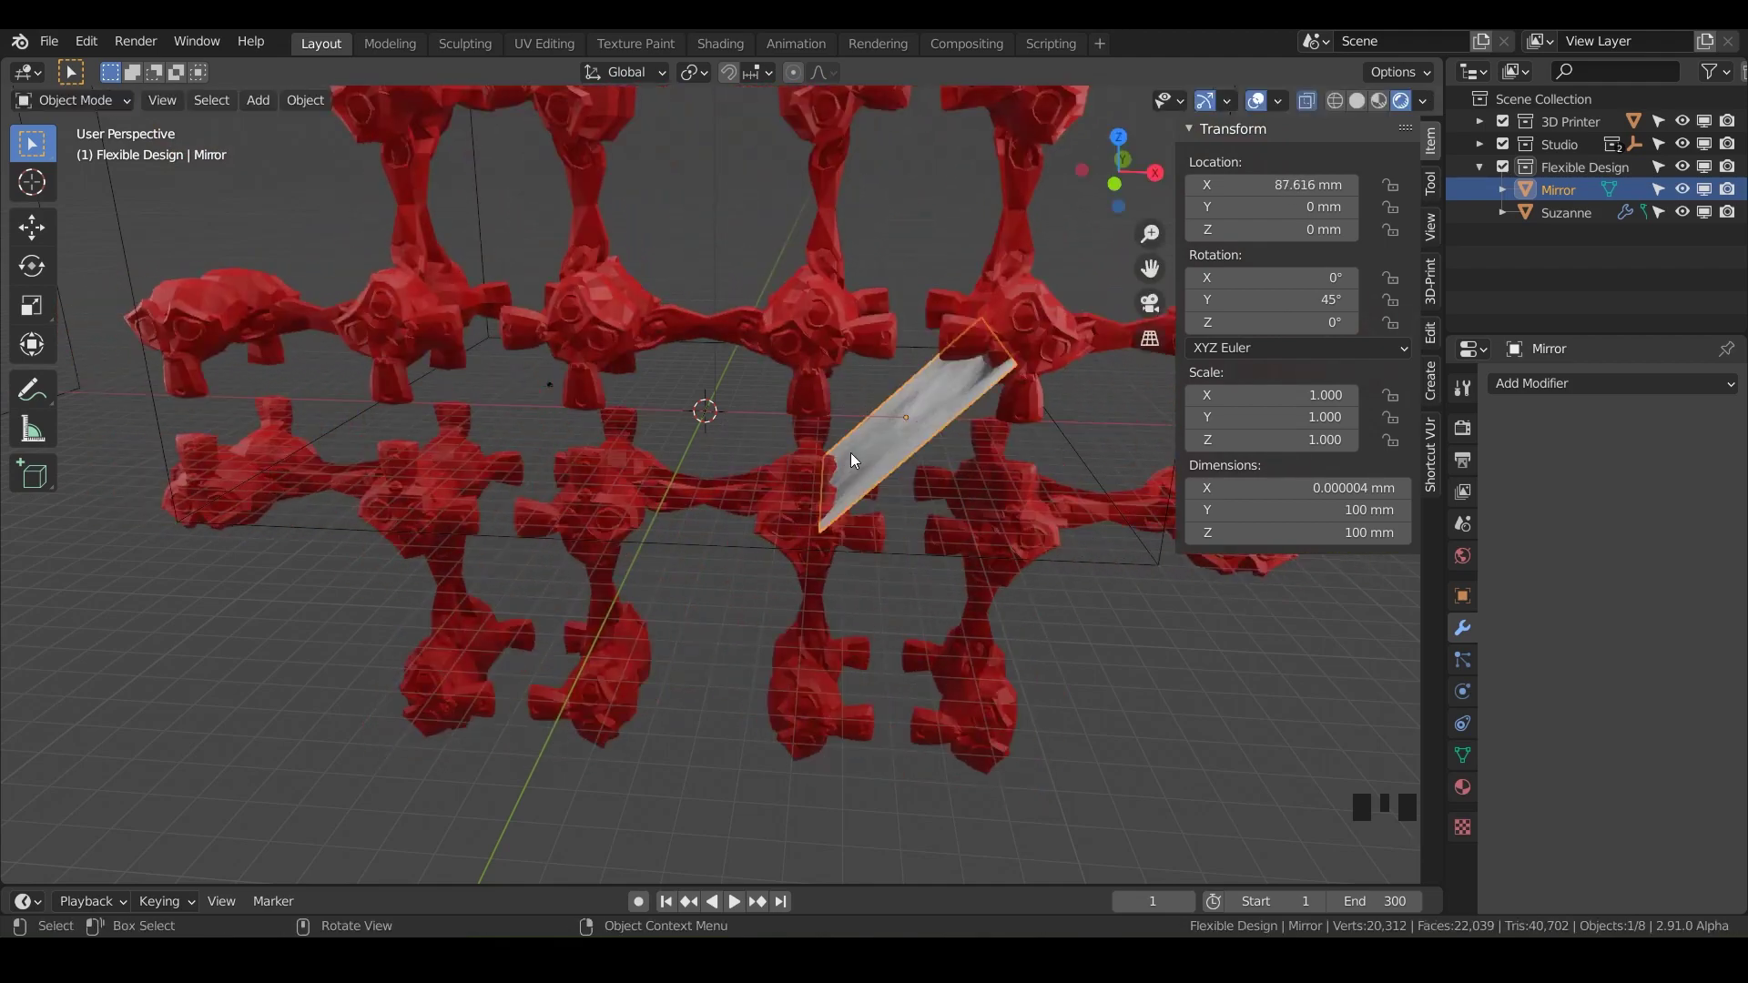
Undo the recent mesh moves and the clipping change, and return Suzanne to Object Mode
middle_drag(850, 452, 968, 422)
key(ctrl+z)
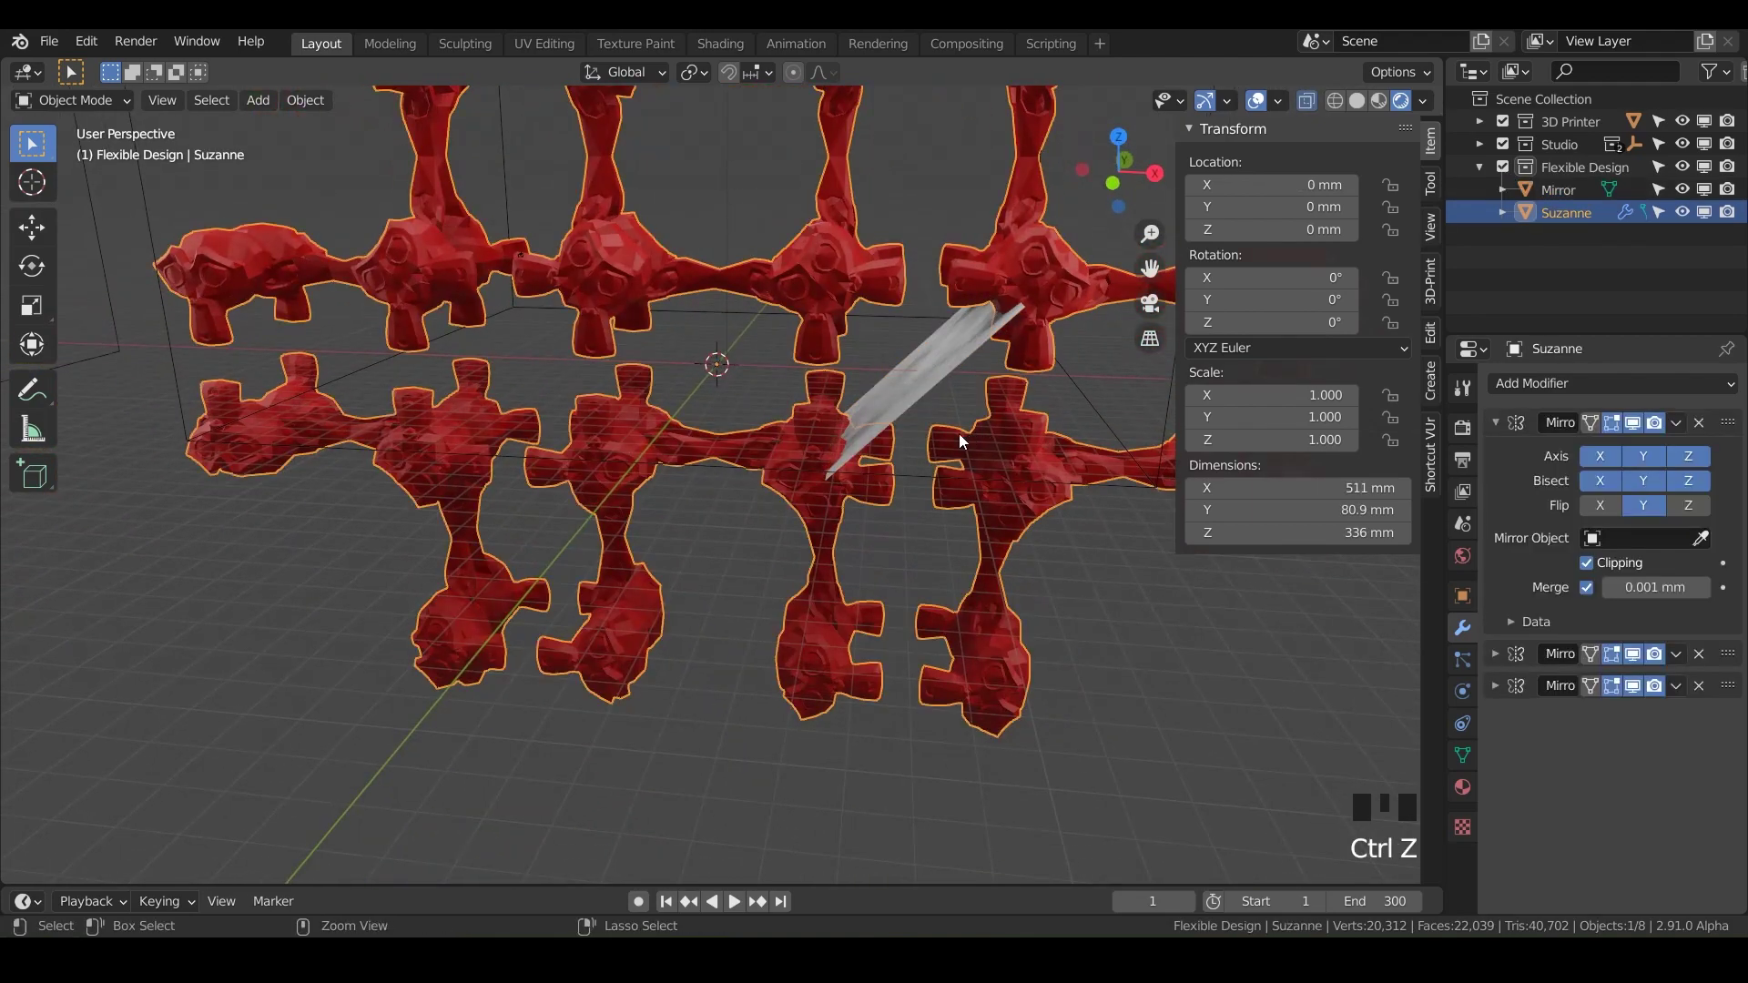
key(ctrl+z)
key(ctrl+z)
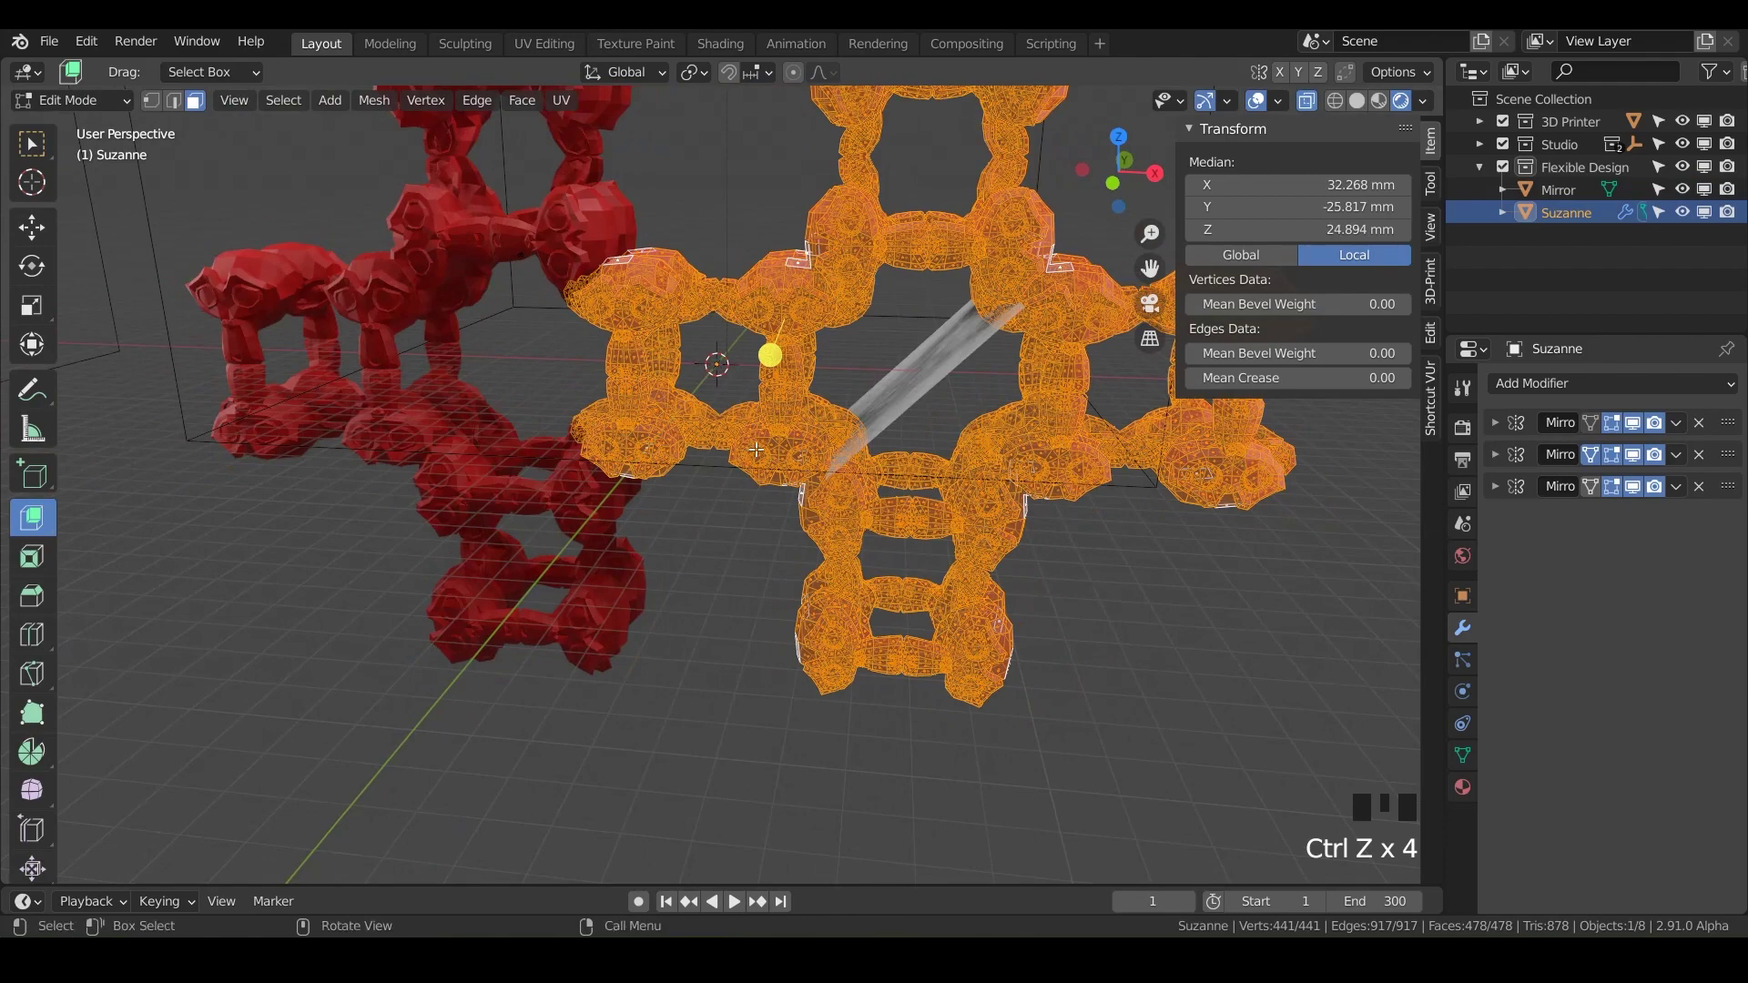
key(Tab)
Try scaling Suzanne directly in Object Mode to see how its mirrored copies react
middle_drag(641, 544, 685, 533)
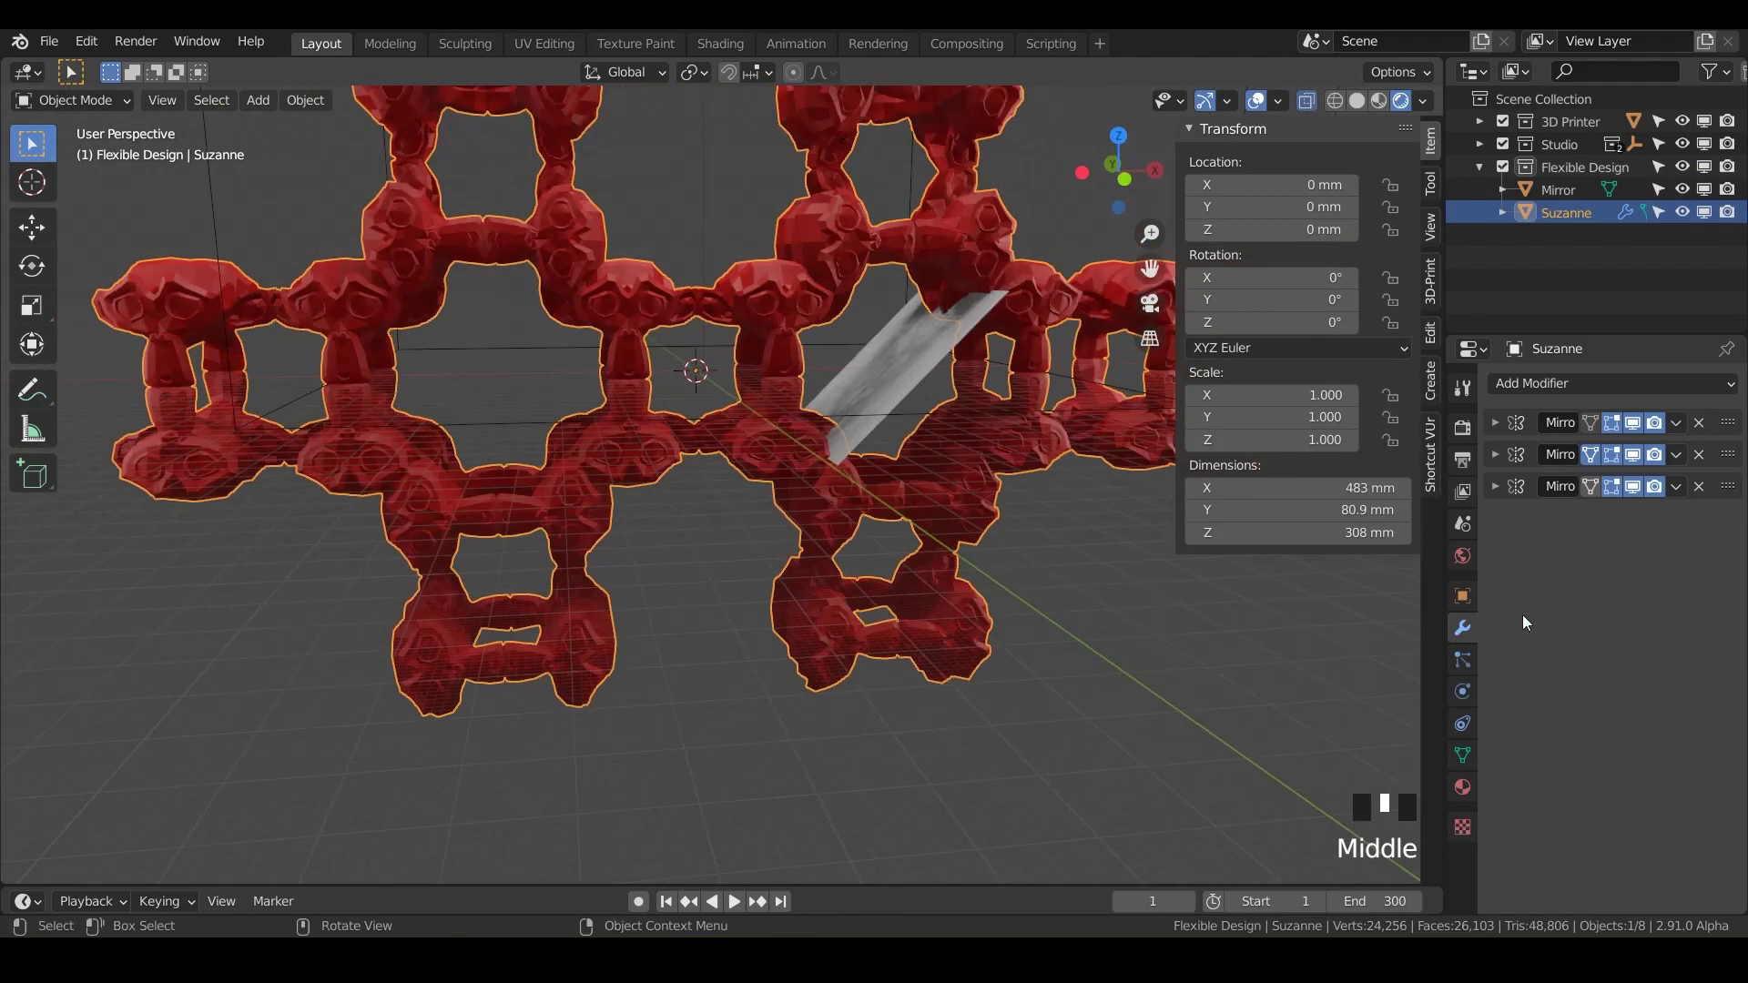
middle_drag(934, 625, 794, 505)
scroll(823, 362, down, 2)
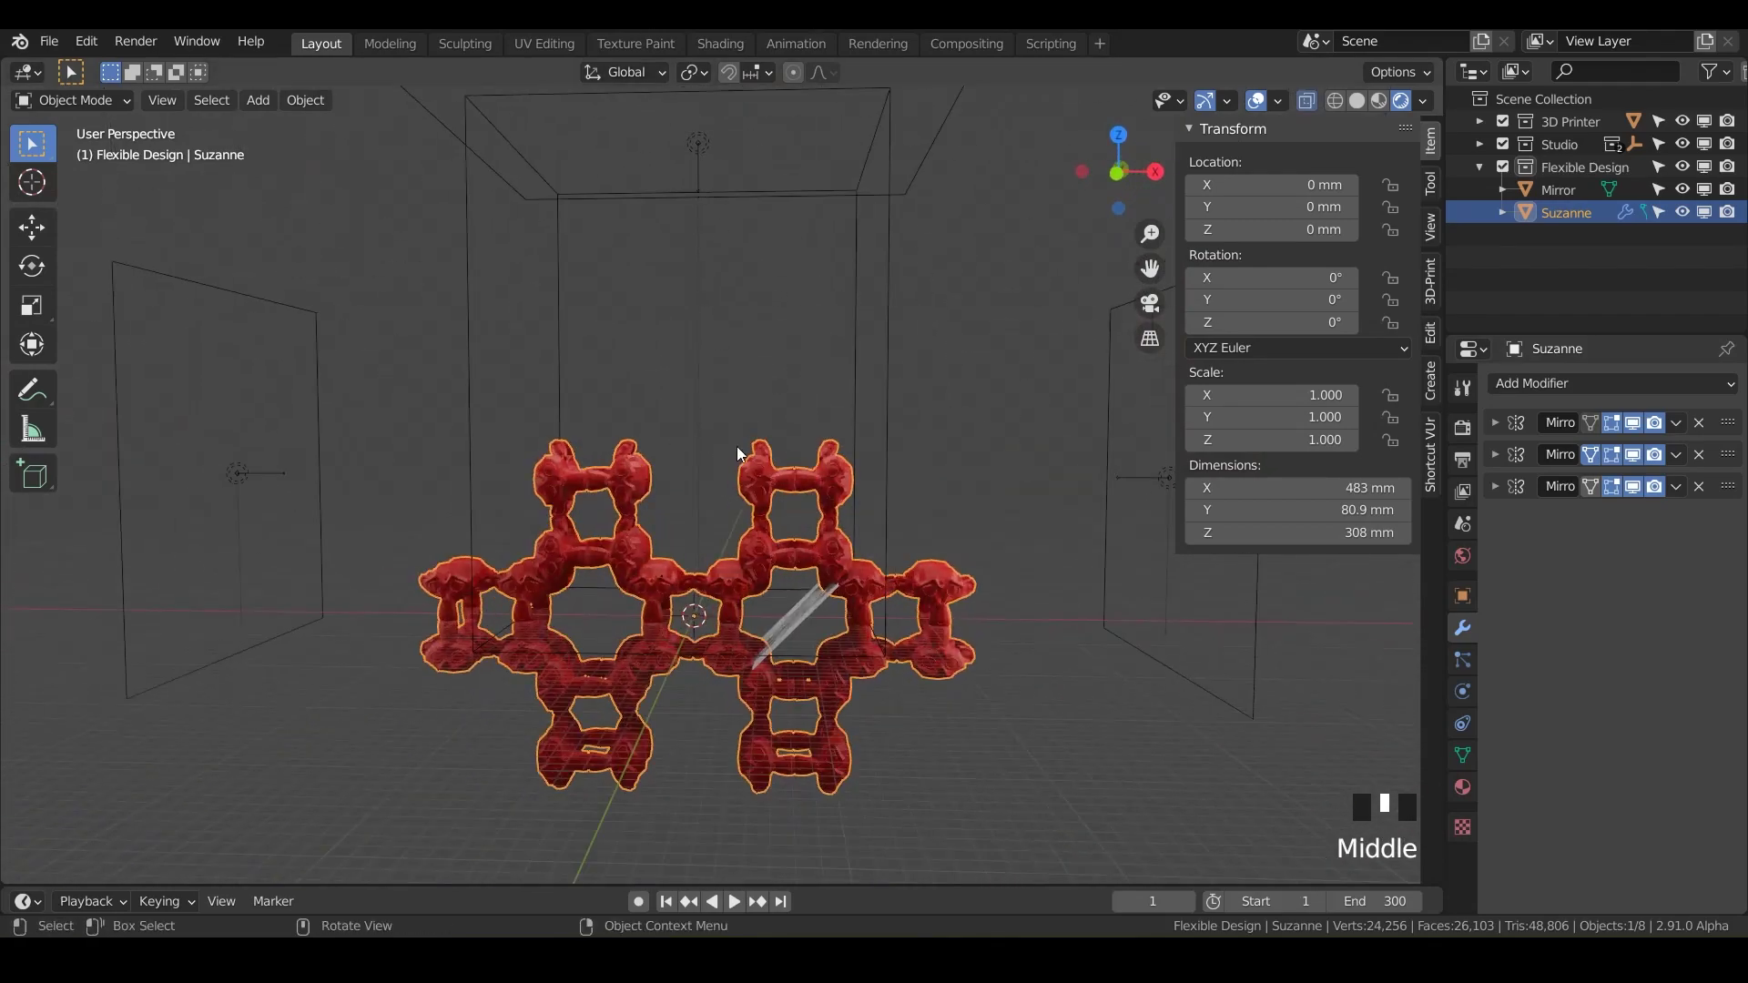
middle_drag(790, 692, 779, 533)
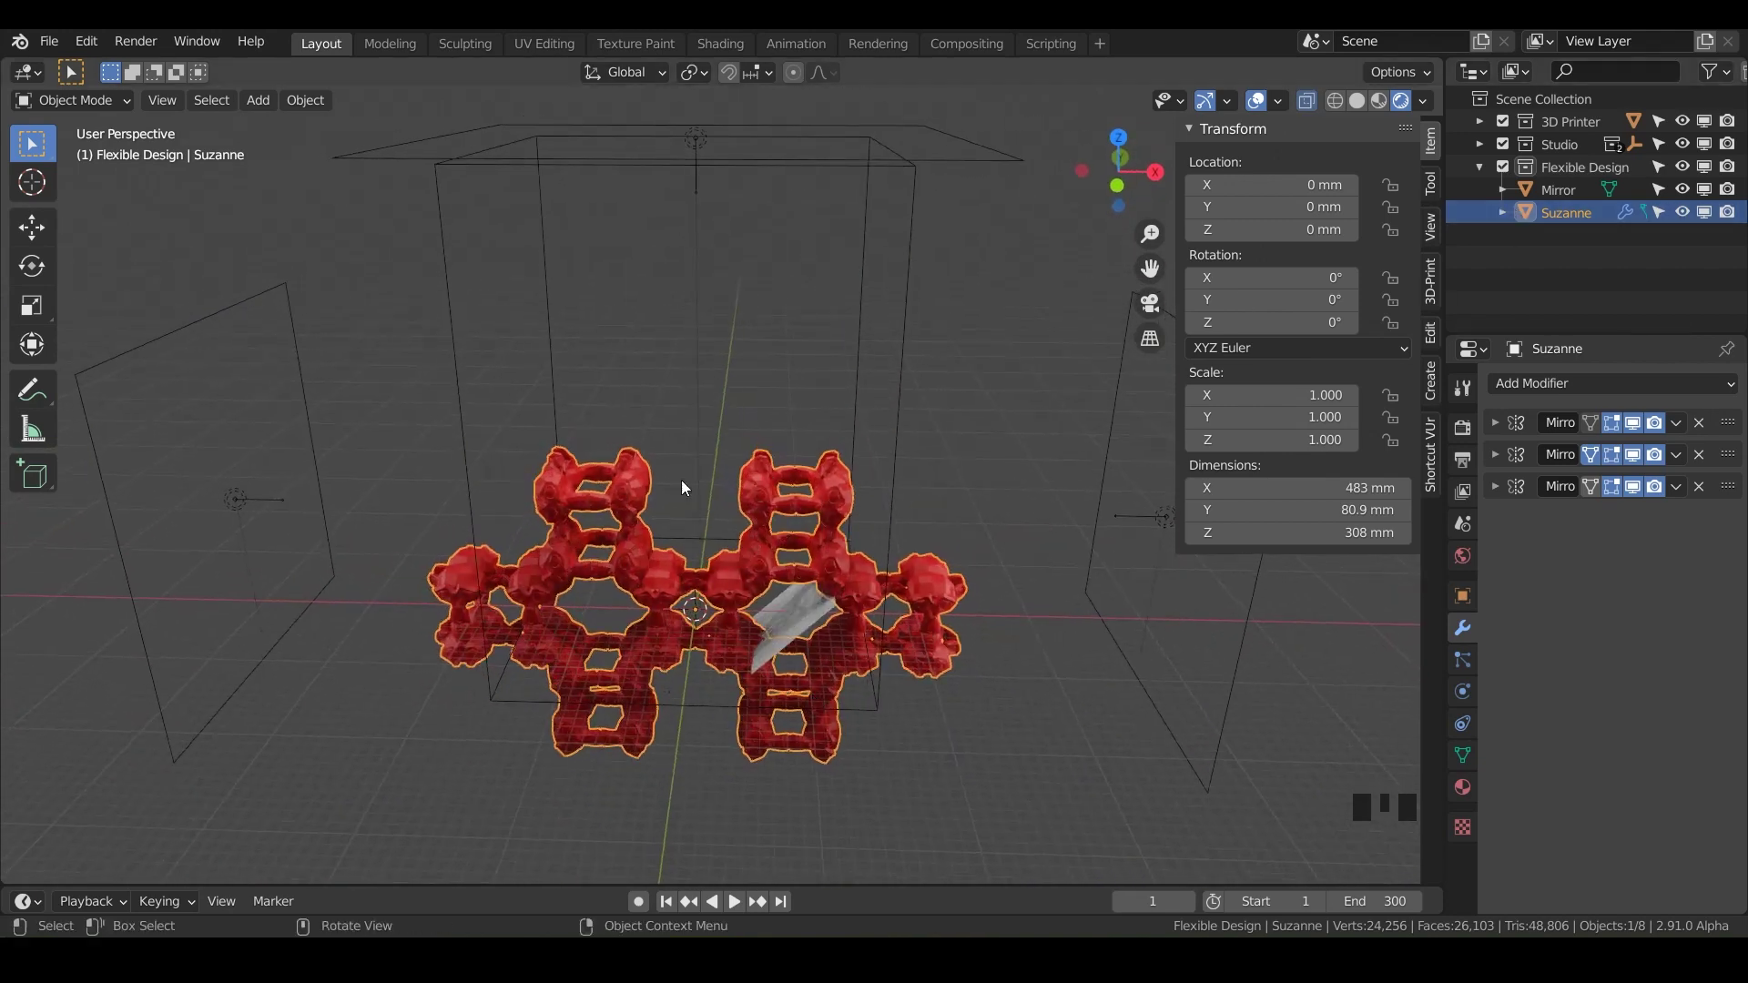
shift+middle_drag(981, 621, 994, 569)
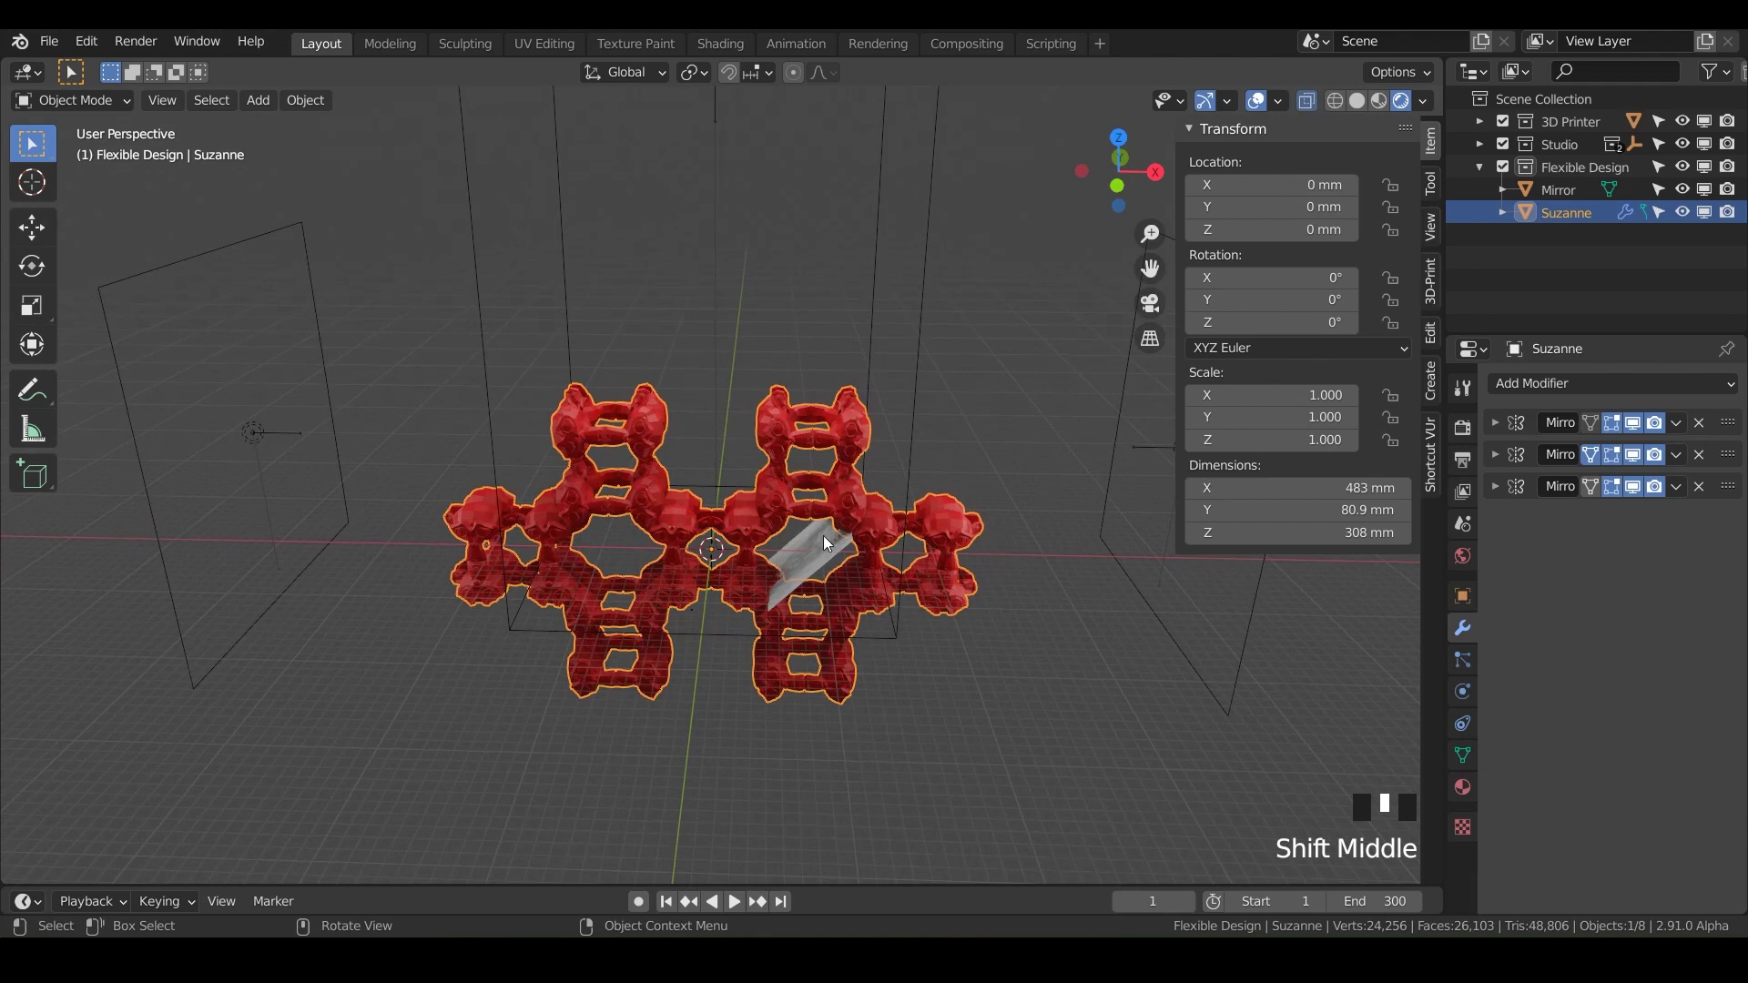
key(s)
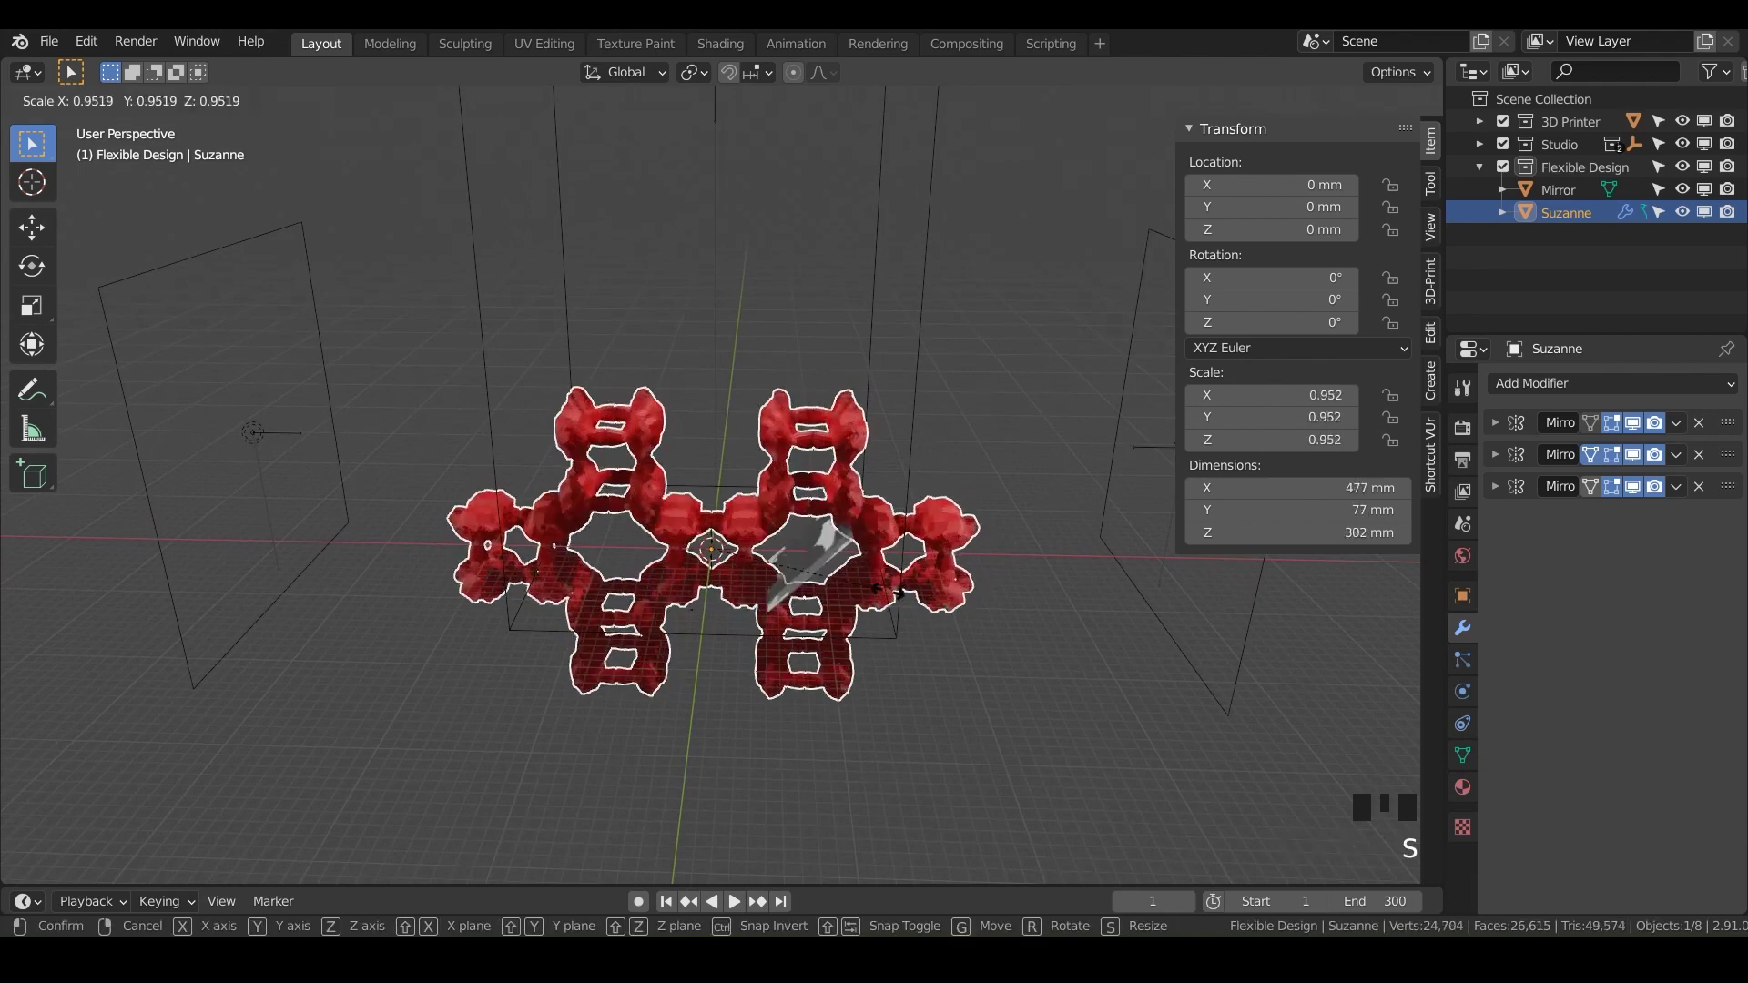
right_click(599, 561)
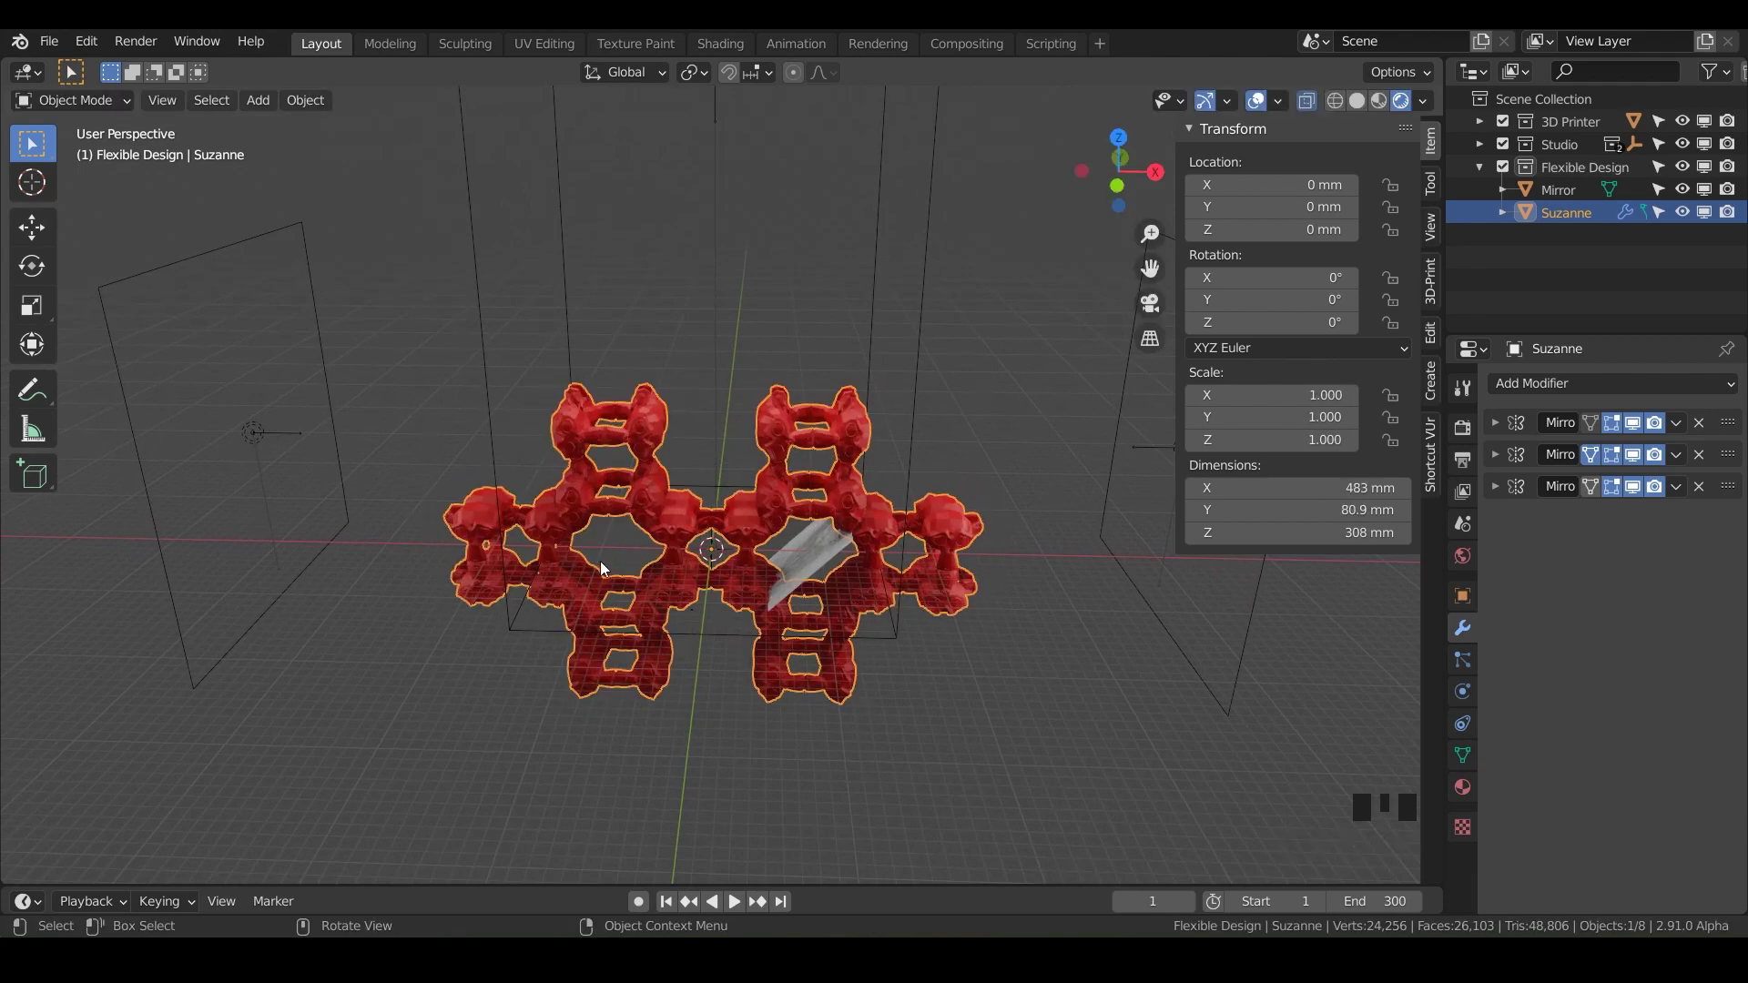
Add a Plain Axes empty at the world origin
key(shift+a)
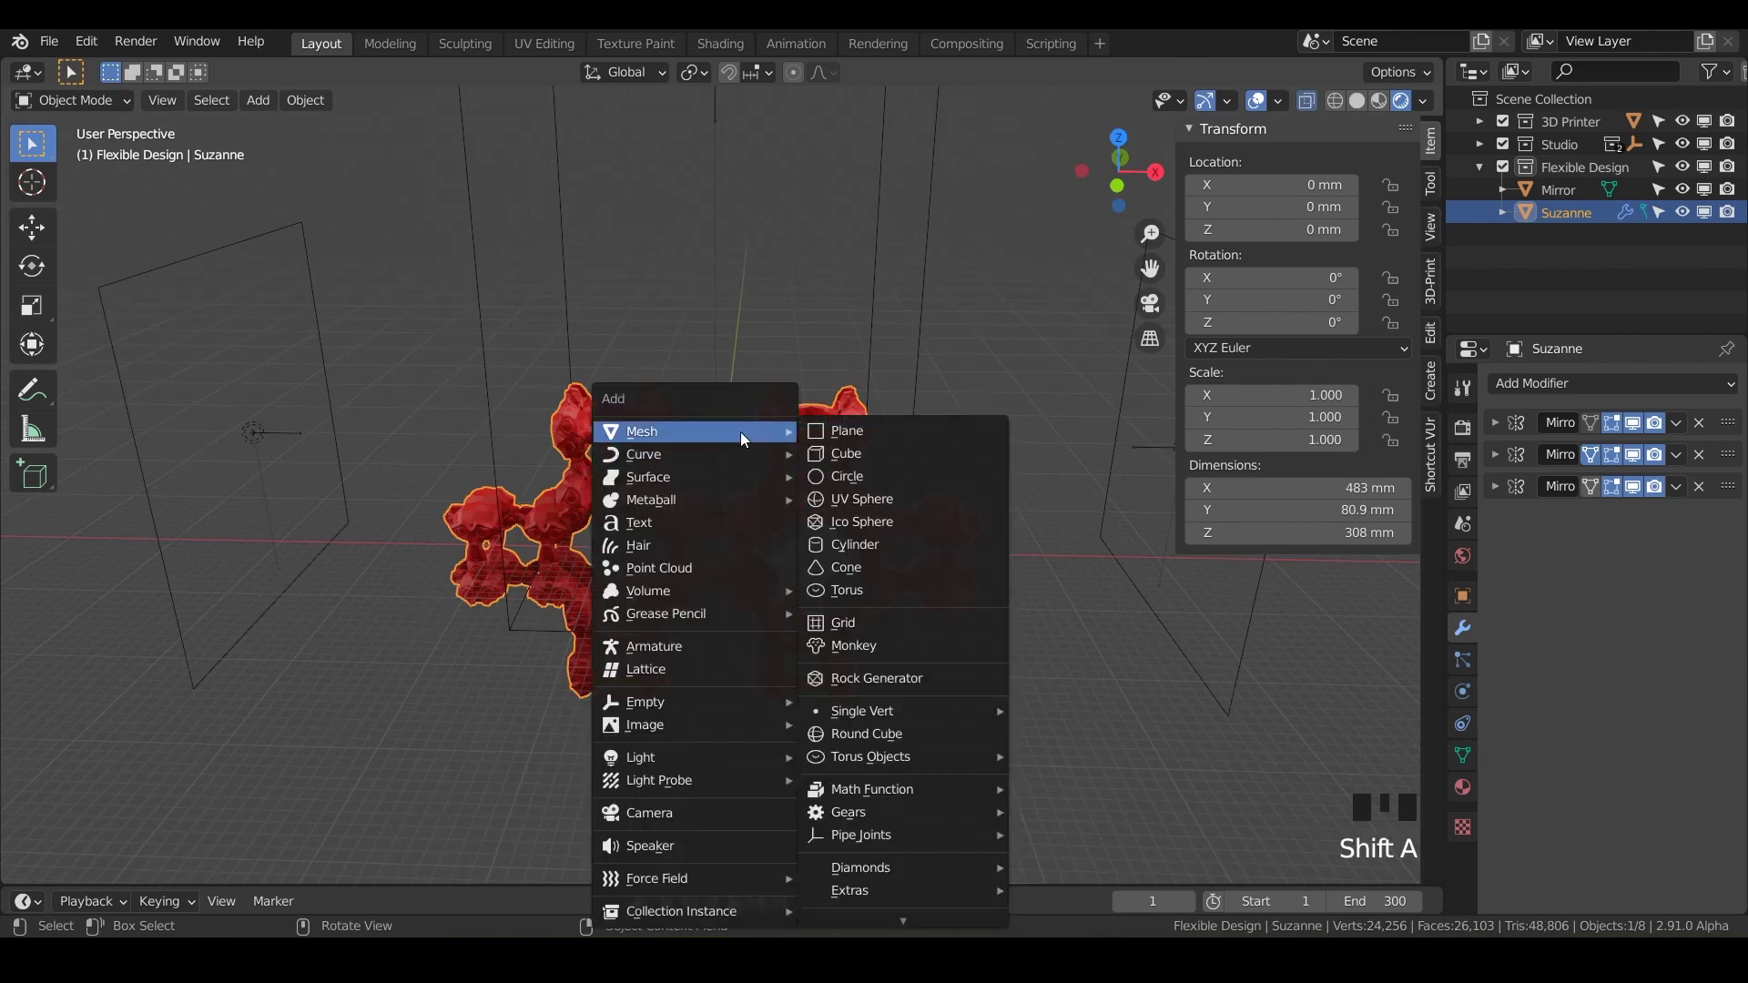
mouse_move(699, 710)
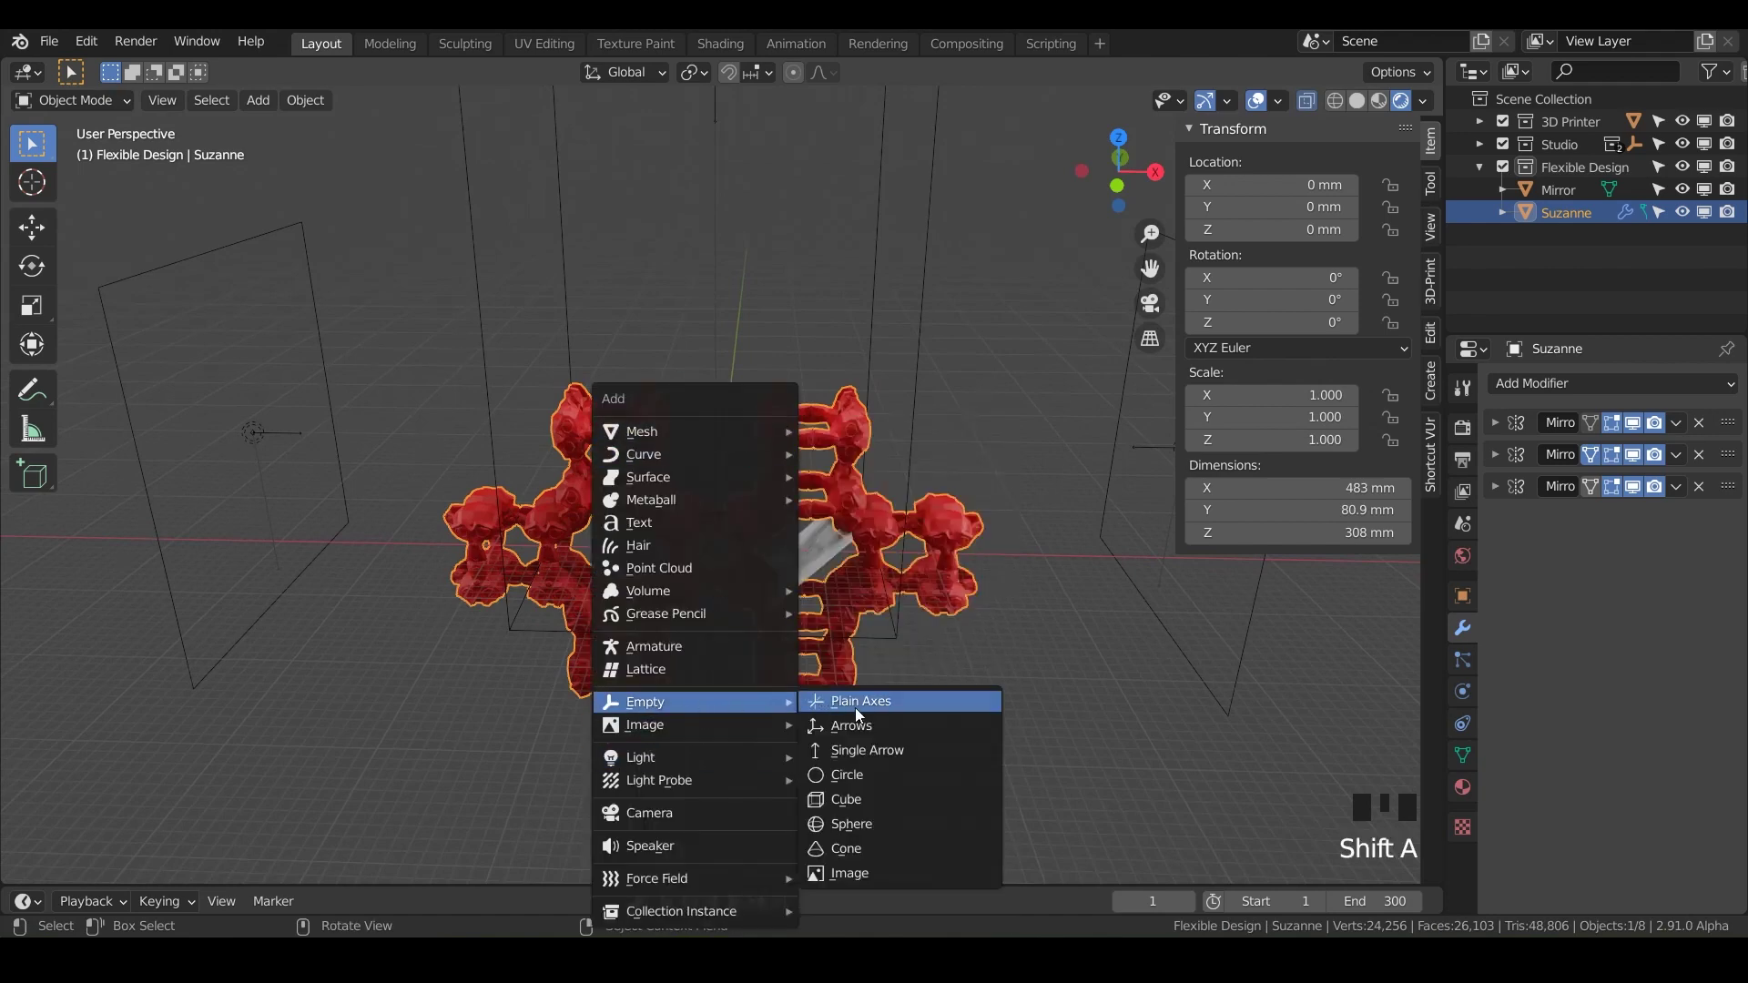
click(857, 707)
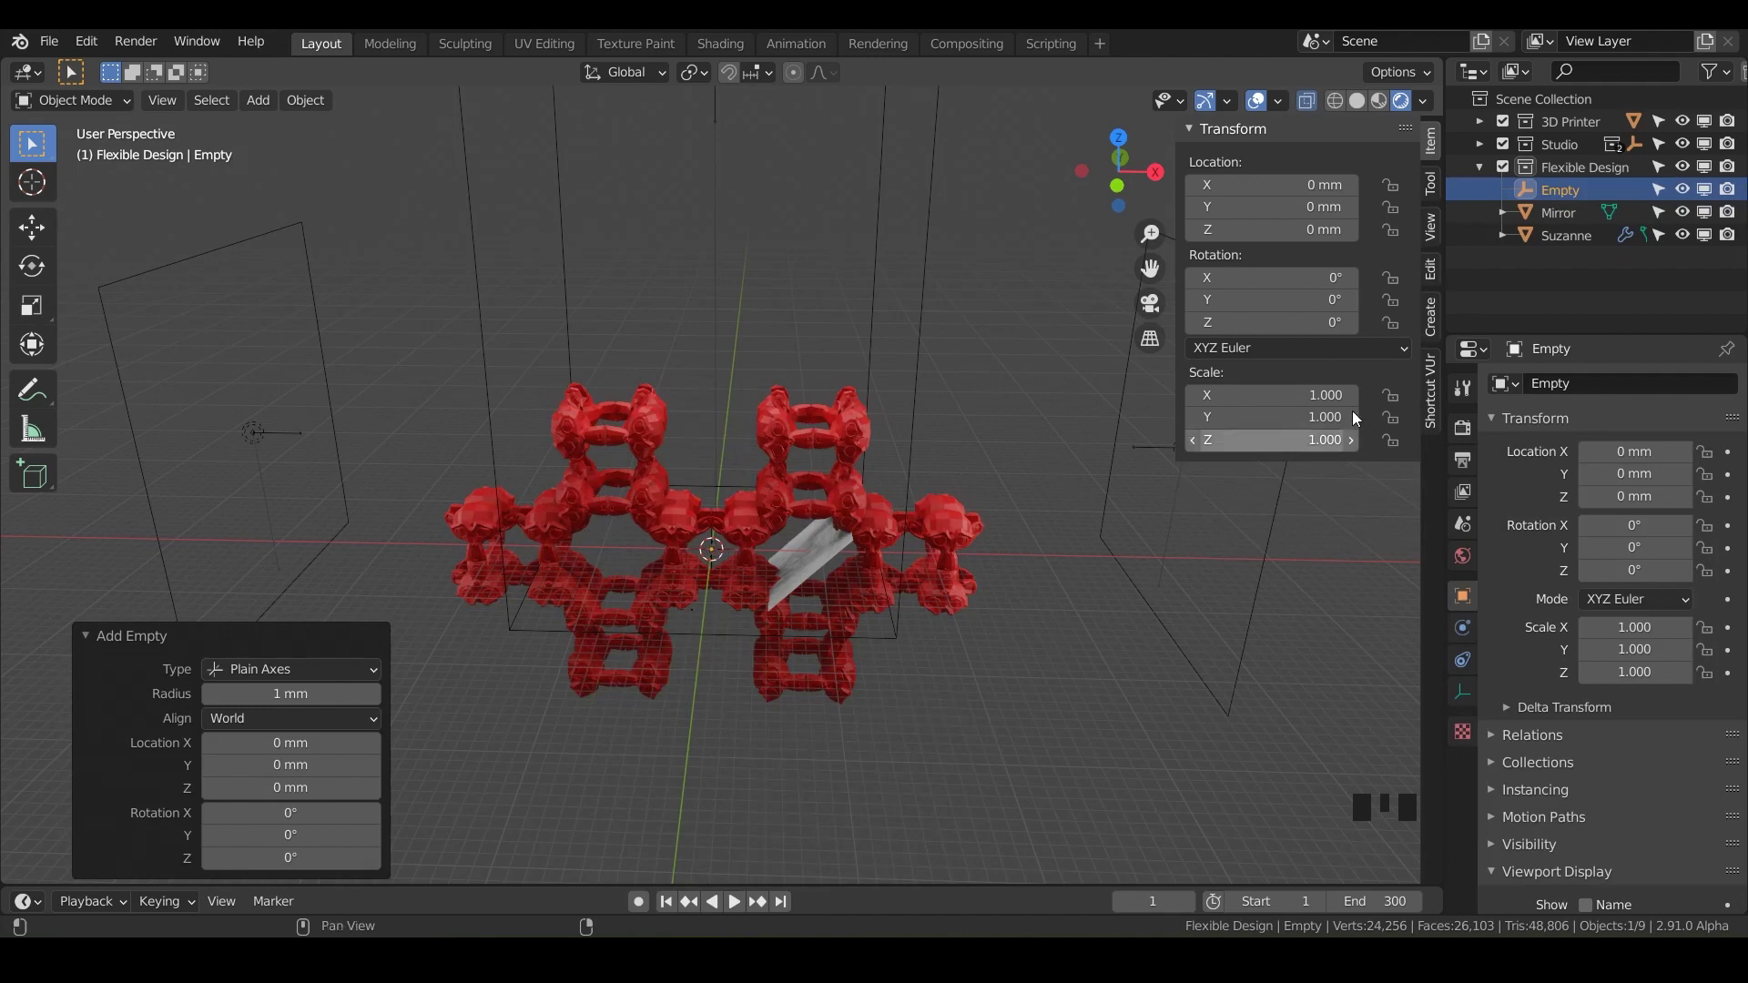
Parent both Suzanne and the Mirror plane to the Empty
click(1566, 235)
shift+click(1562, 215)
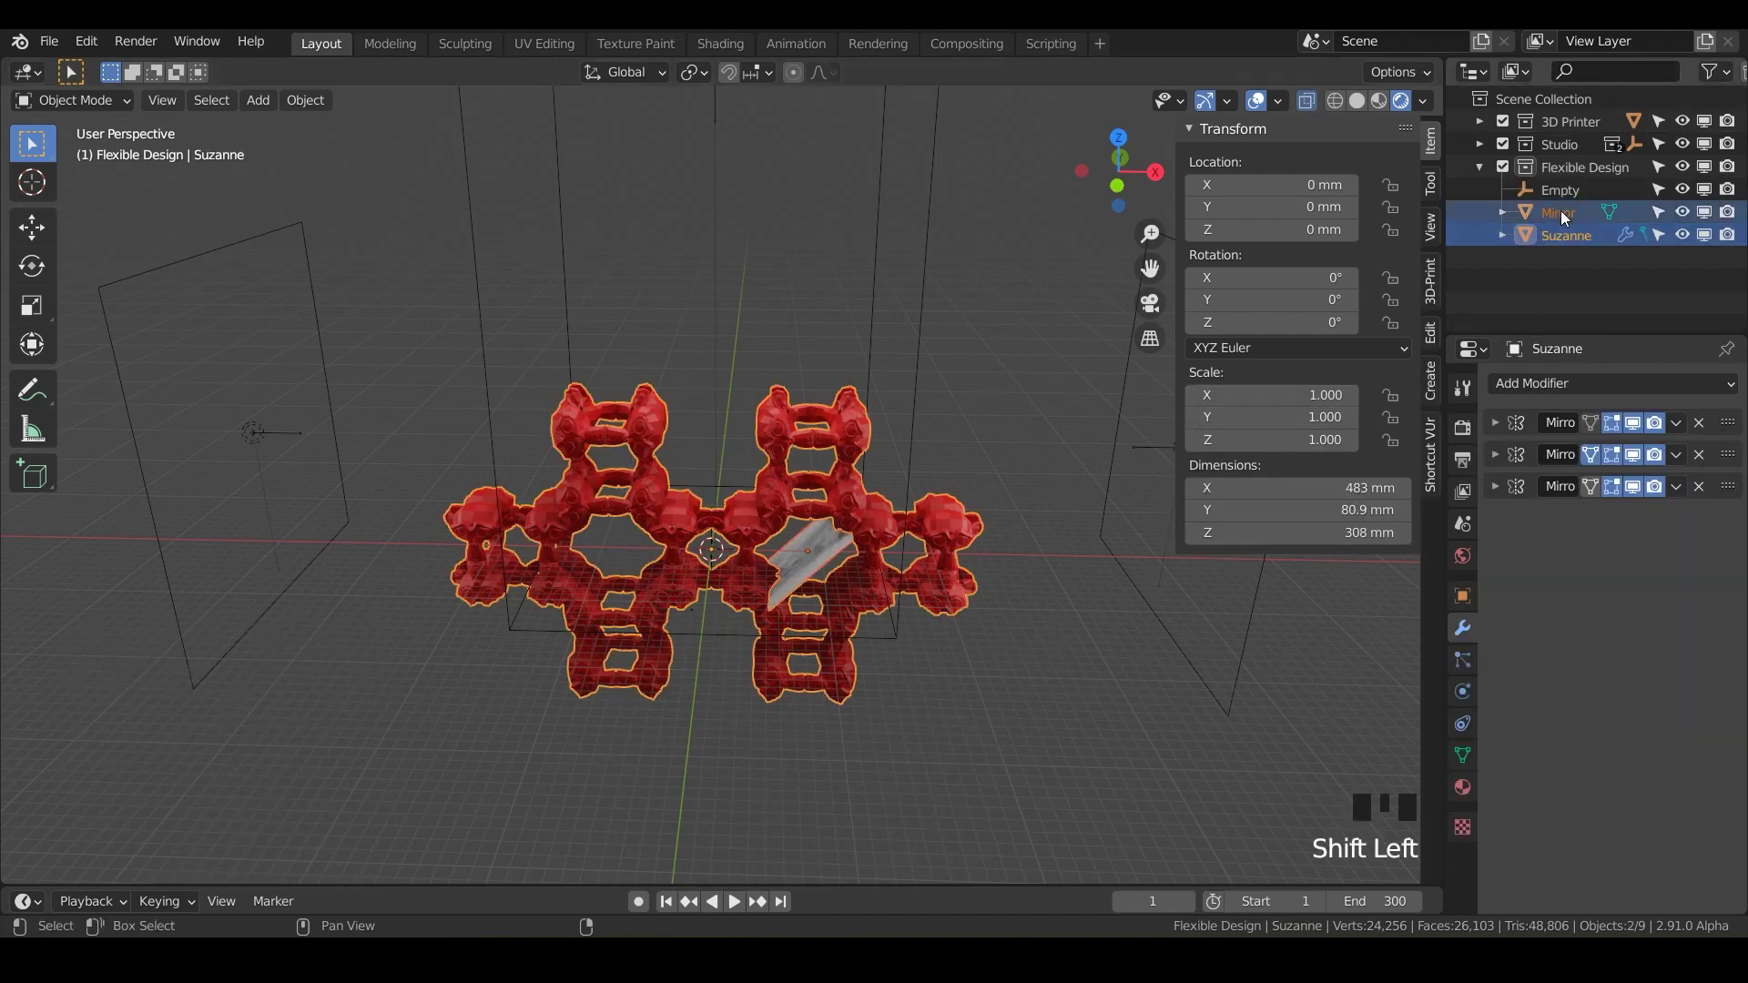
drag(1573, 215, 1561, 189)
Rename the parent Empty to "Scale Controller"
click(1561, 191)
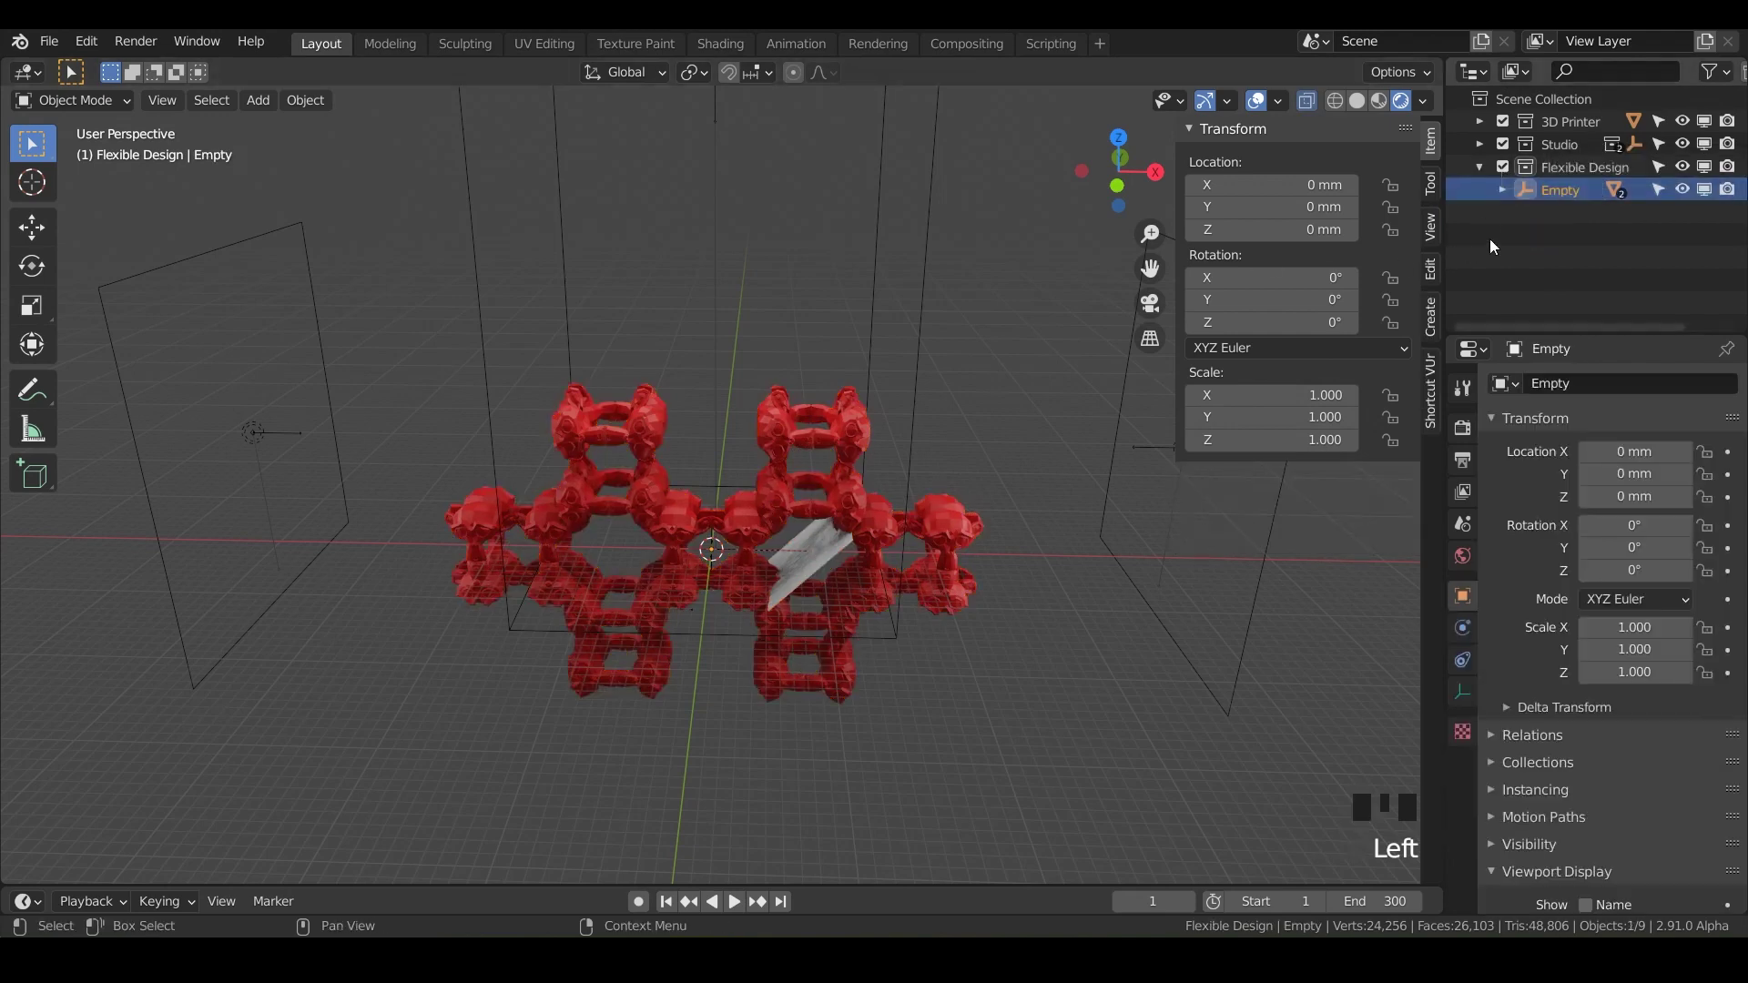
click(1558, 193)
double_click(1558, 192)
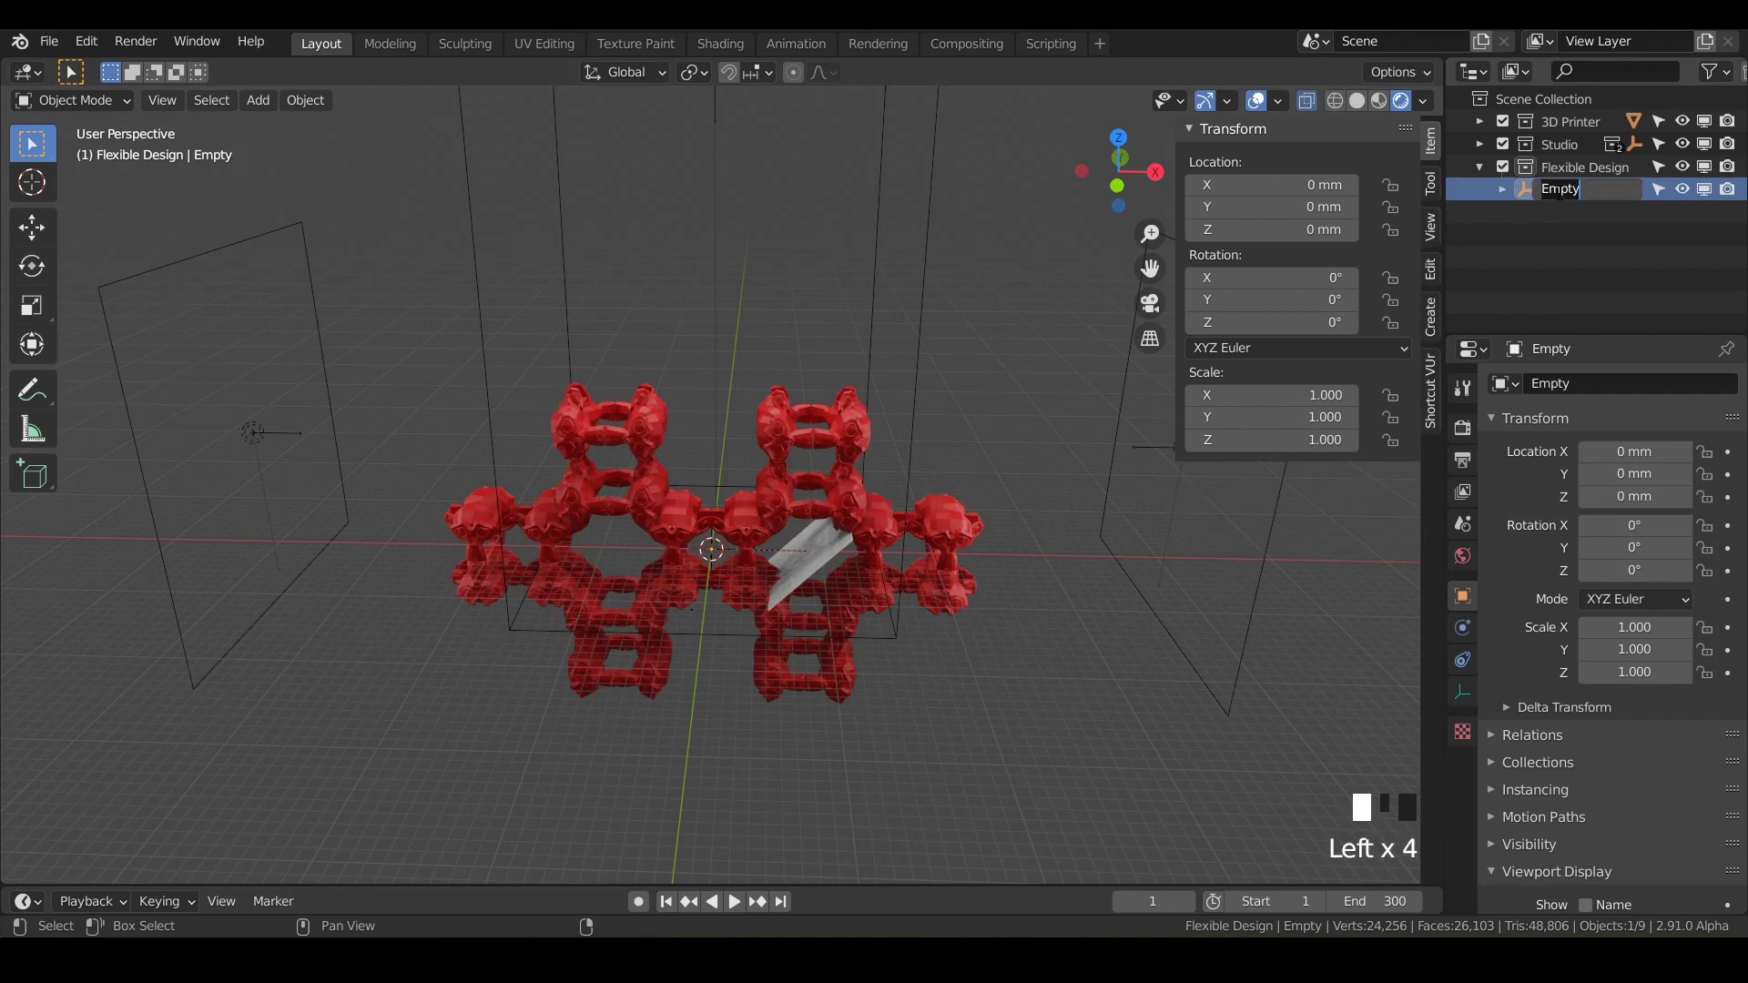
text(Scale Controller)
key(Return)
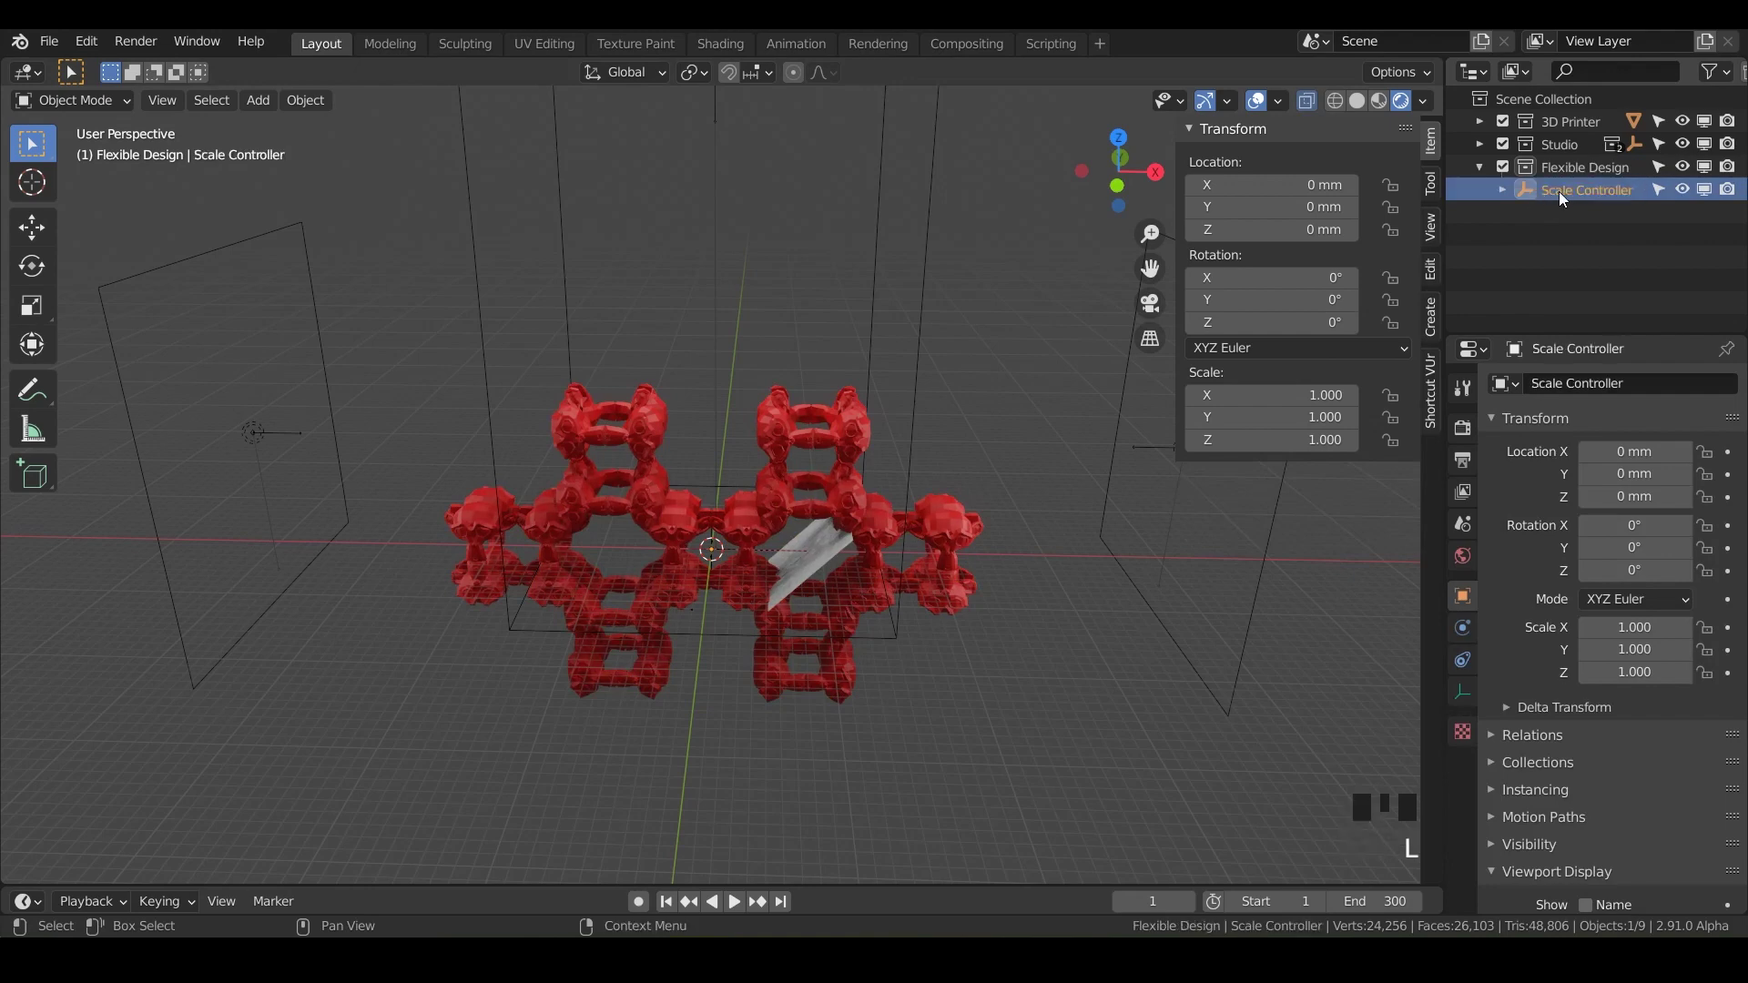
Scale the Scale Controller uniformly to 0.539 and raise it along global Z to 87.578 mm
key(s)
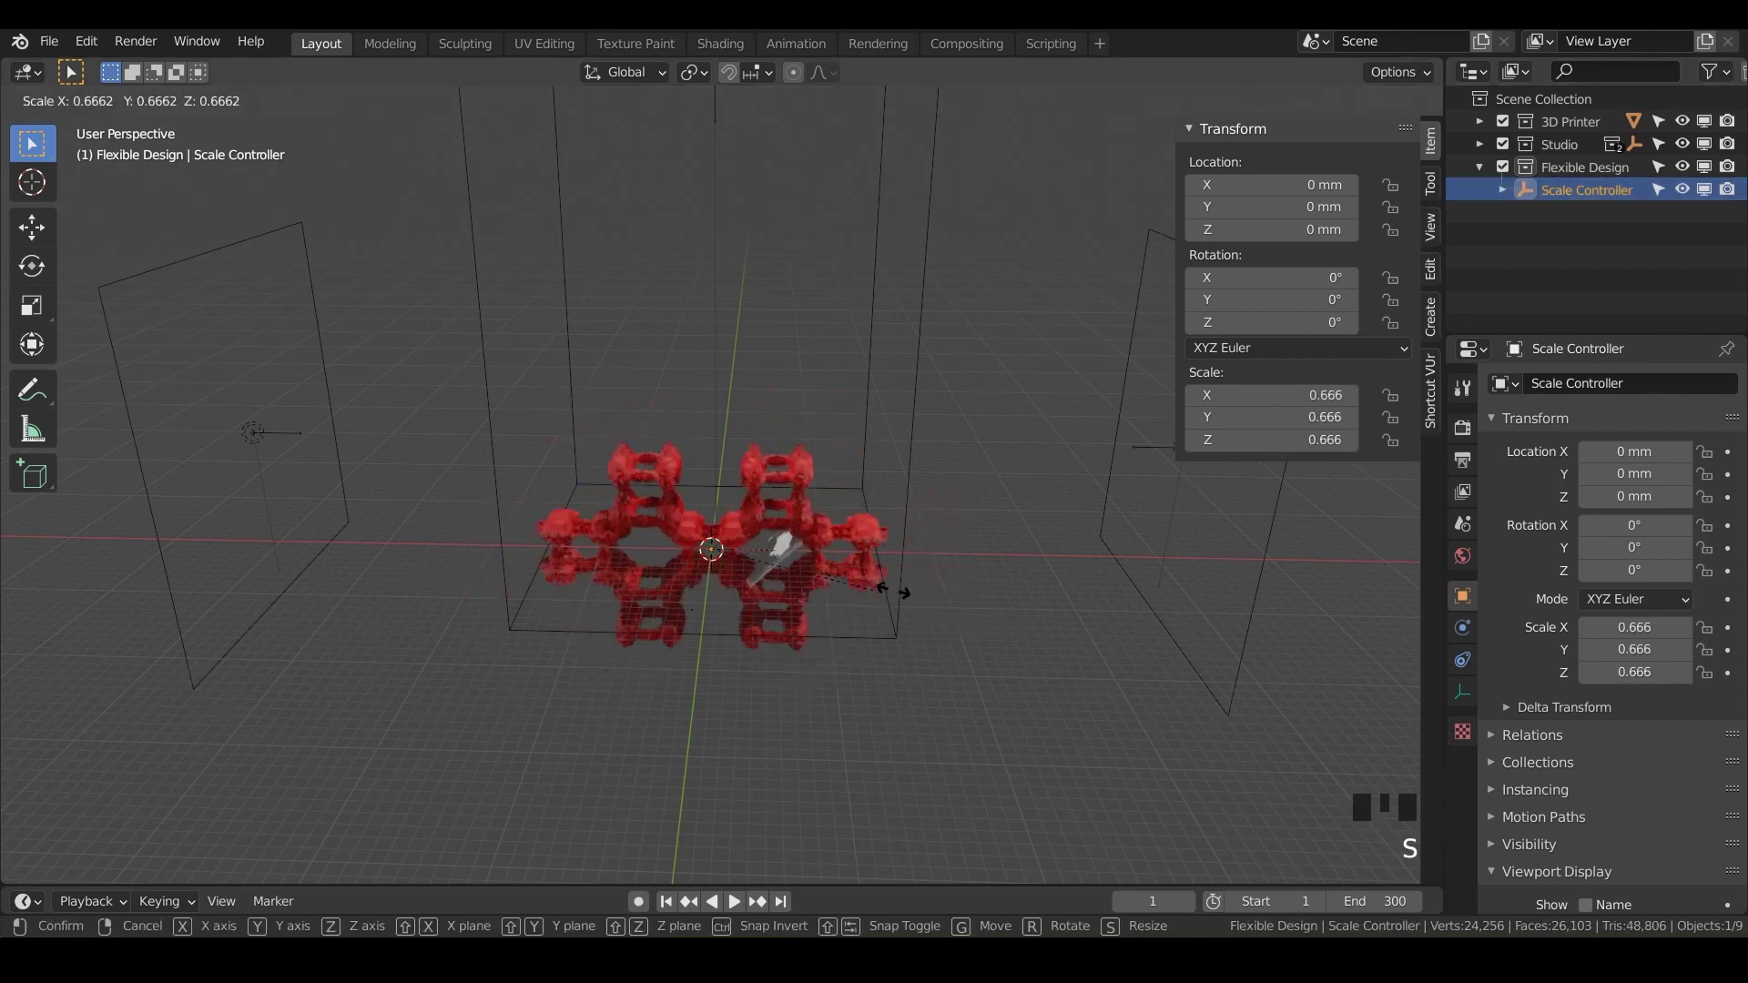
click(794, 593)
key(g)
key(z)
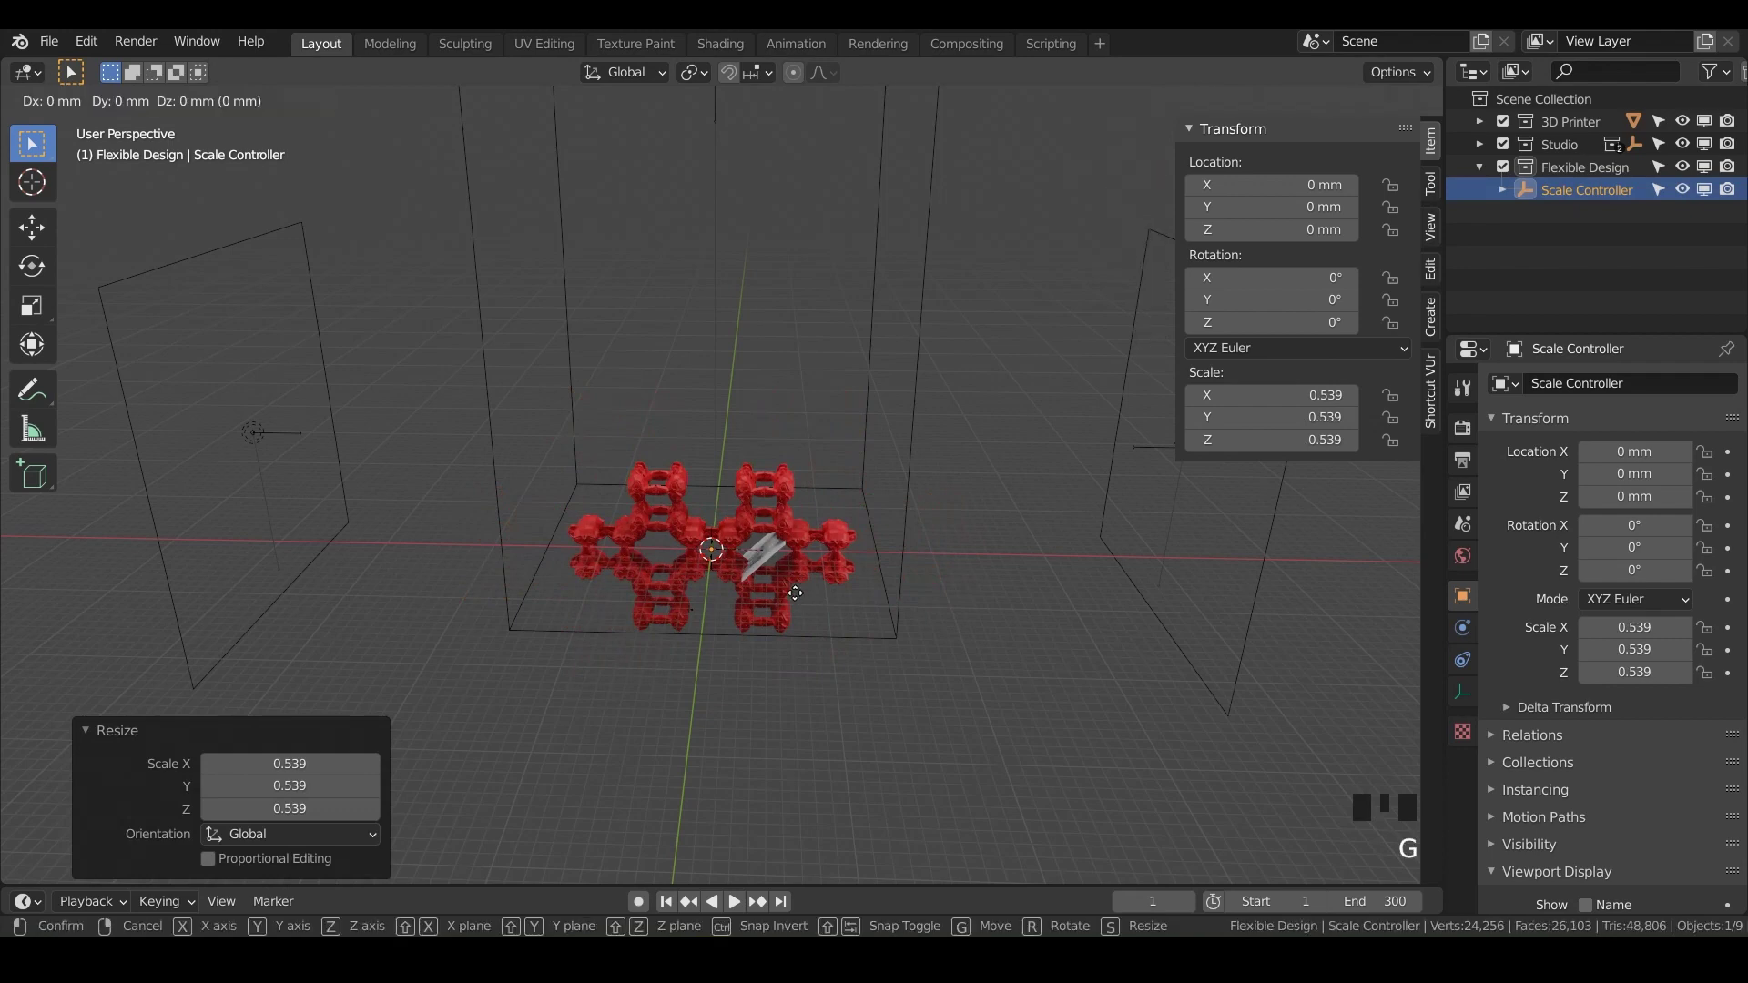
click(795, 522)
key(KP_1)
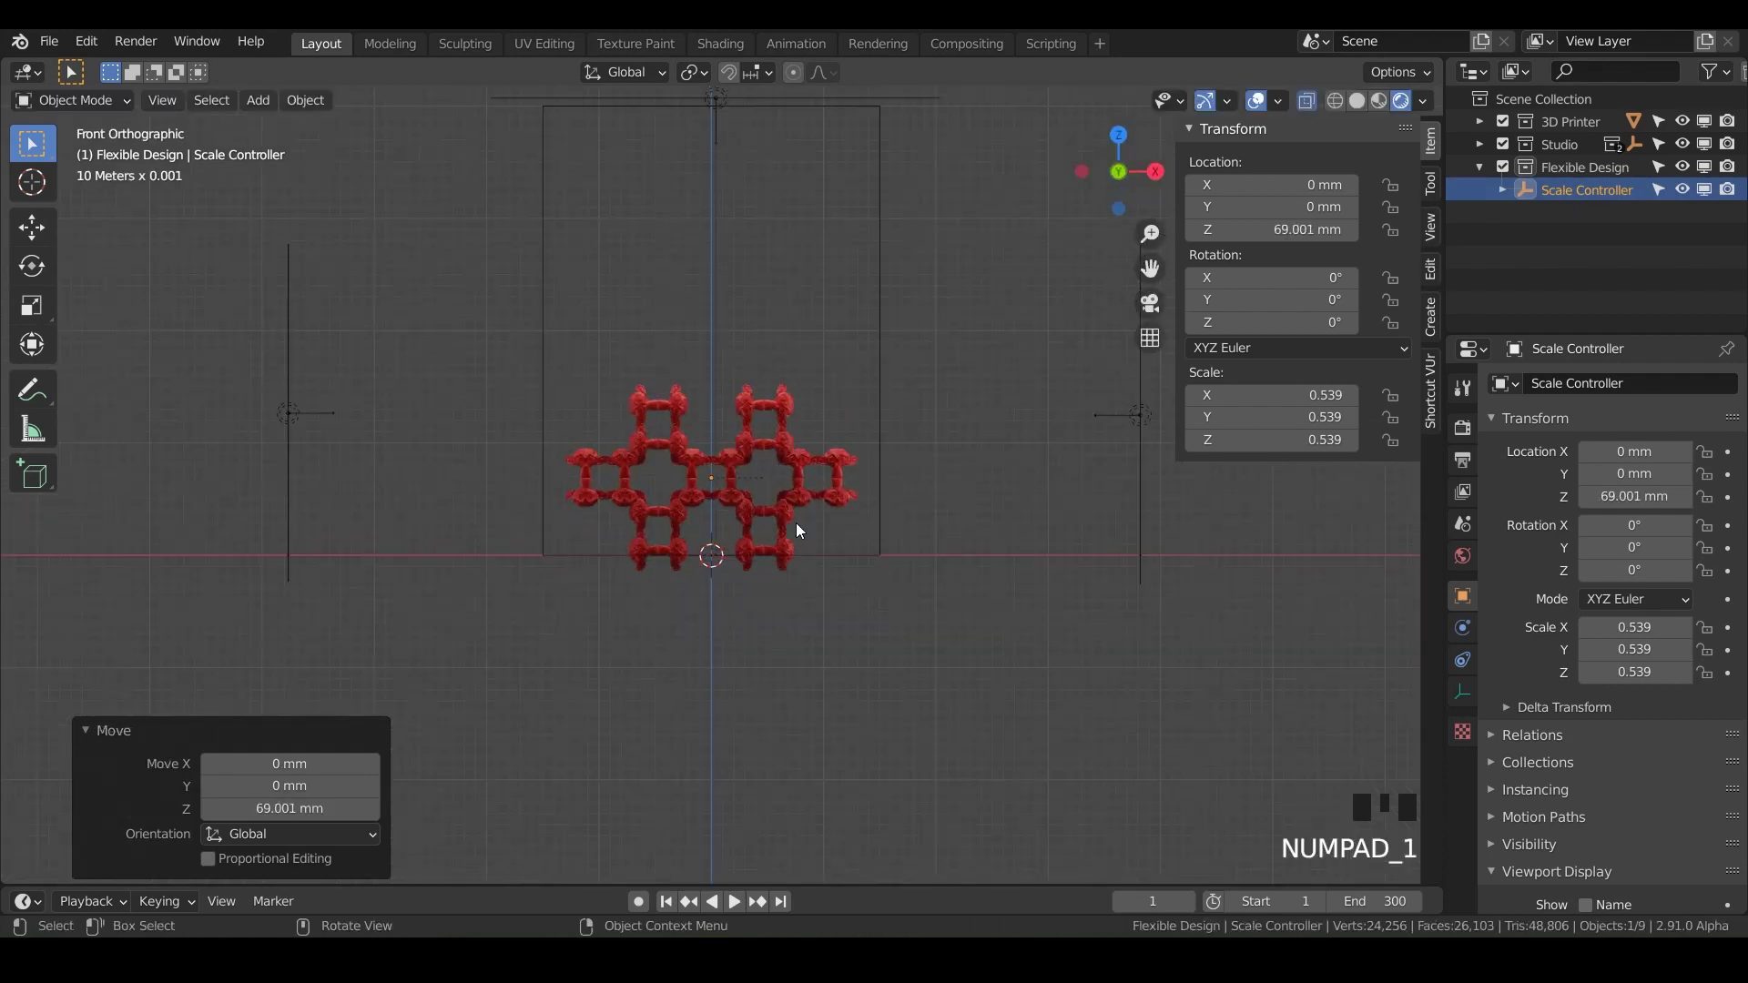
scroll(795, 523, up, 2)
middle_drag(796, 522, 781, 639)
Try rotating the Scale Controller 90° about the global X axis
text(rx)
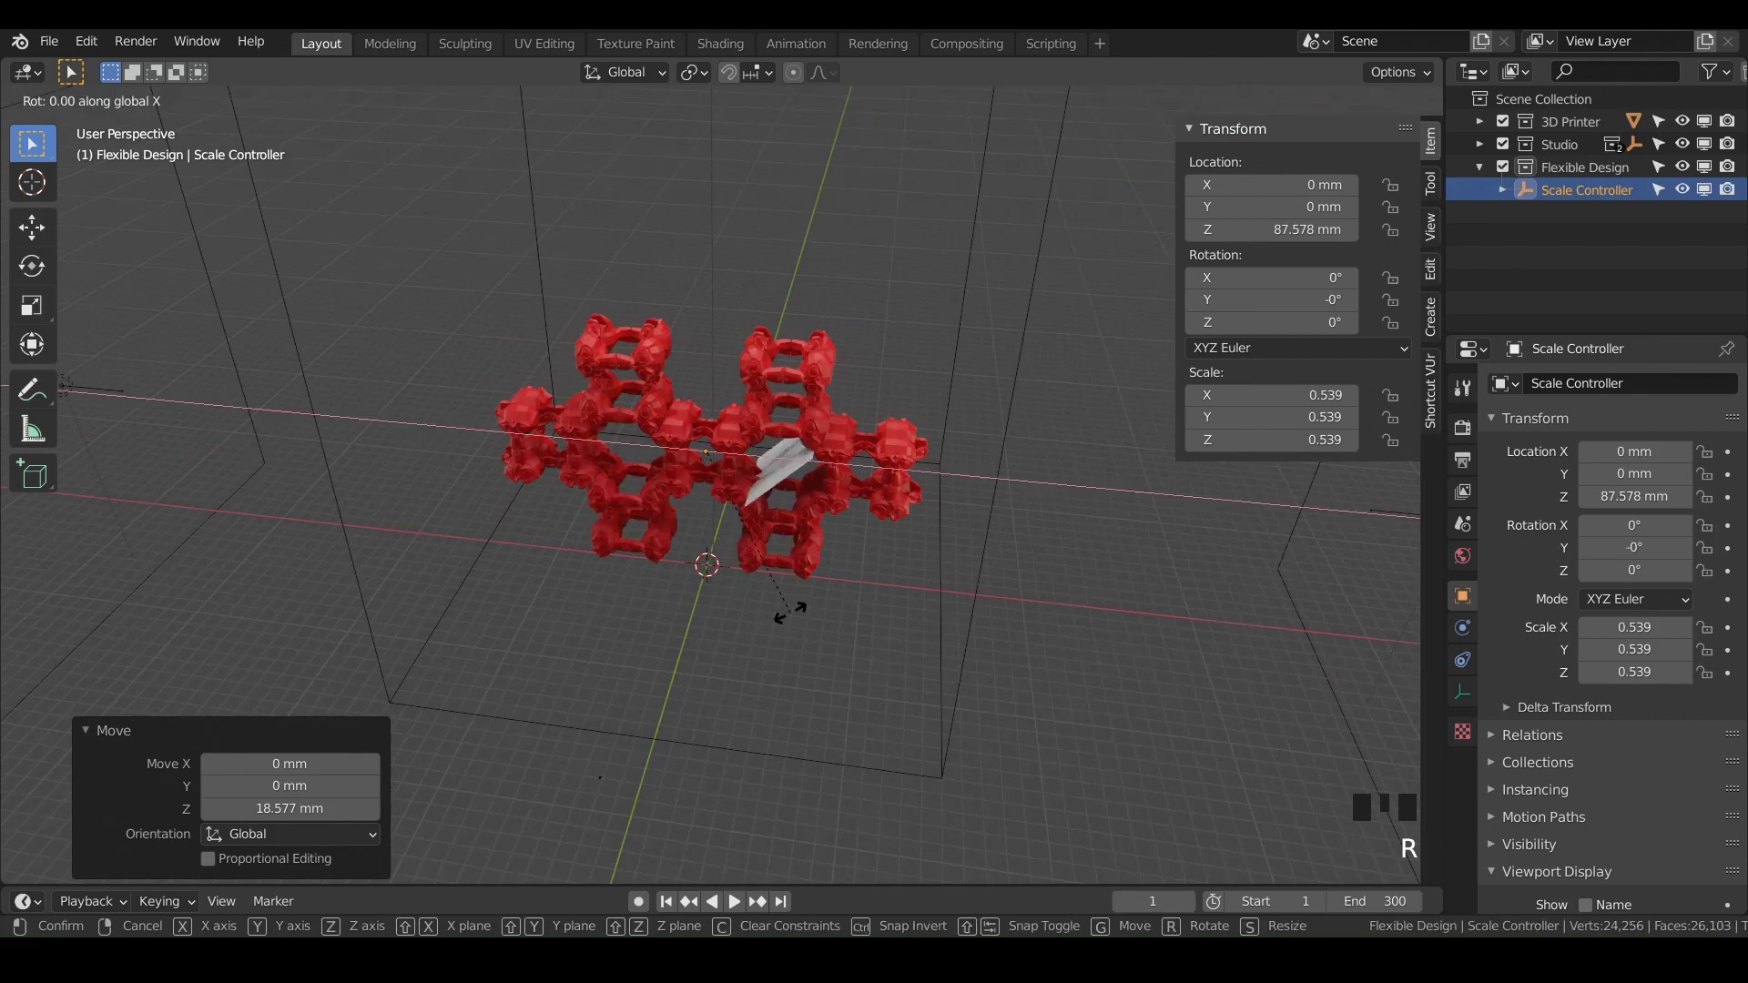
text(90)
key(Return)
scroll(790, 614, up, 3)
alt+scroll(790, 613, up, 1)
mouse_move(790, 614)
middle_down()
mouse_move(901, 593)
mouse_move(923, 638)
mouse_move(826, 770)
mouse_move(790, 642)
middle_up()
scroll(877, 469, up, 2)
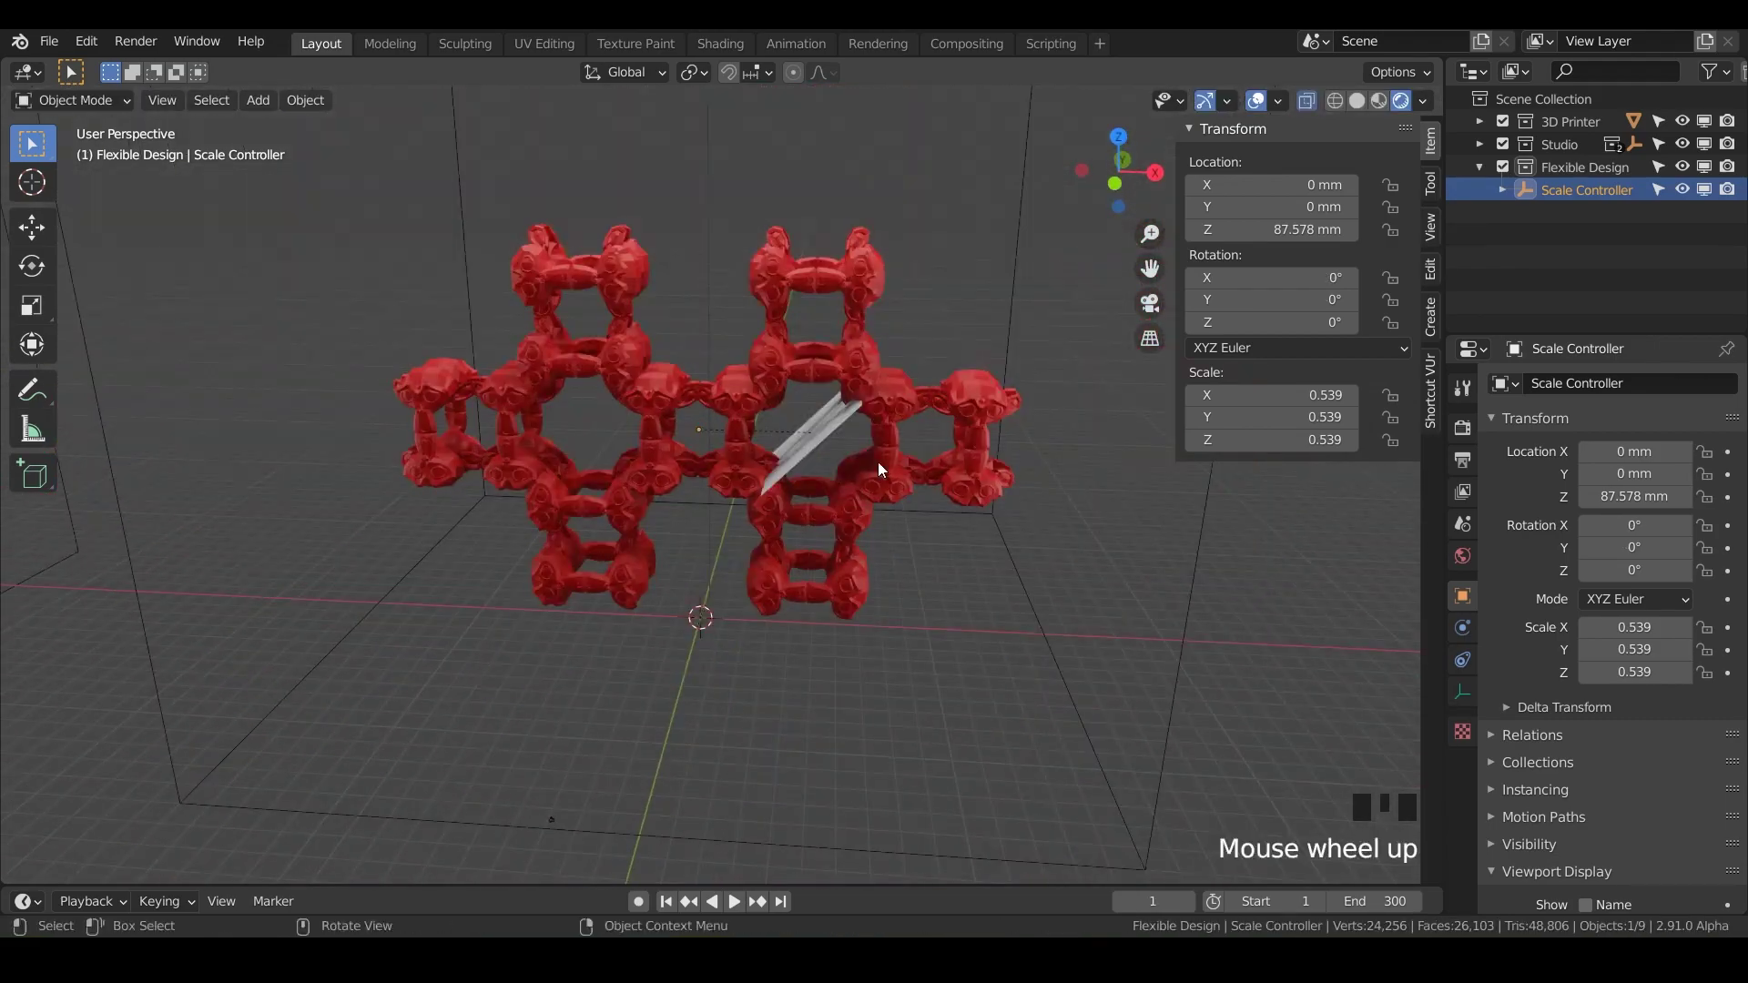
Select Suzanne under the Scale Controller and run all of the 3D-print checks on it
click(1502, 189)
click(1591, 236)
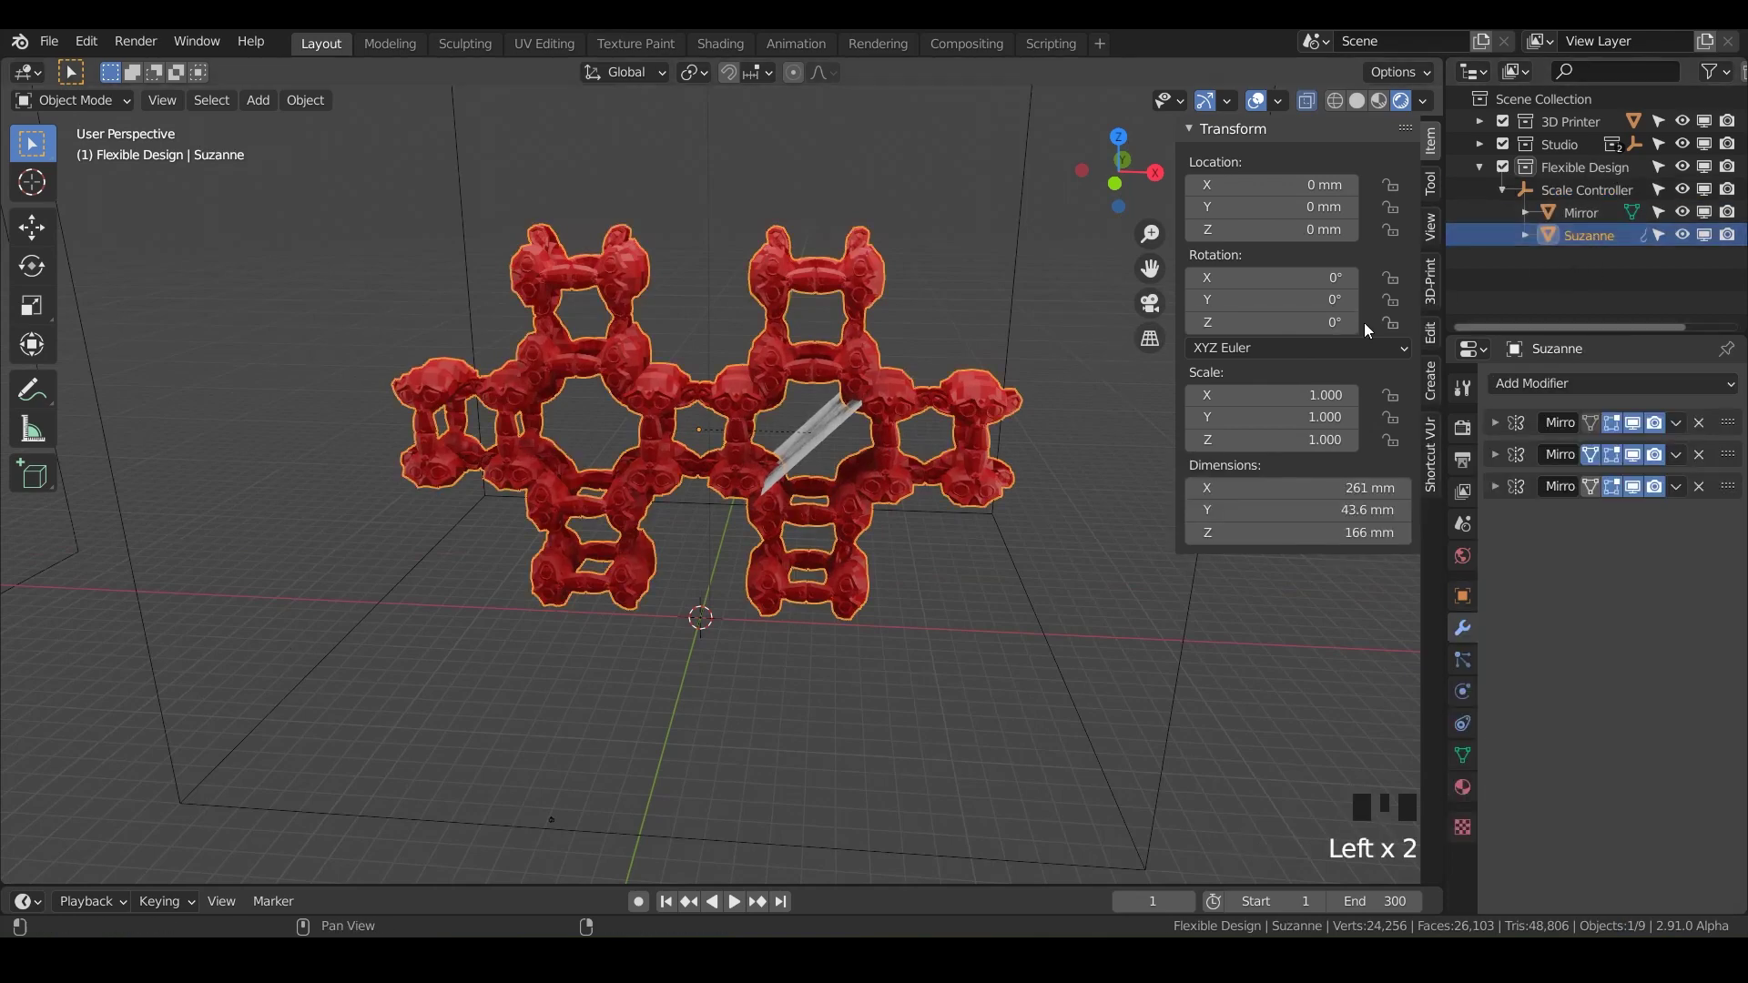
click(1431, 282)
click(1360, 413)
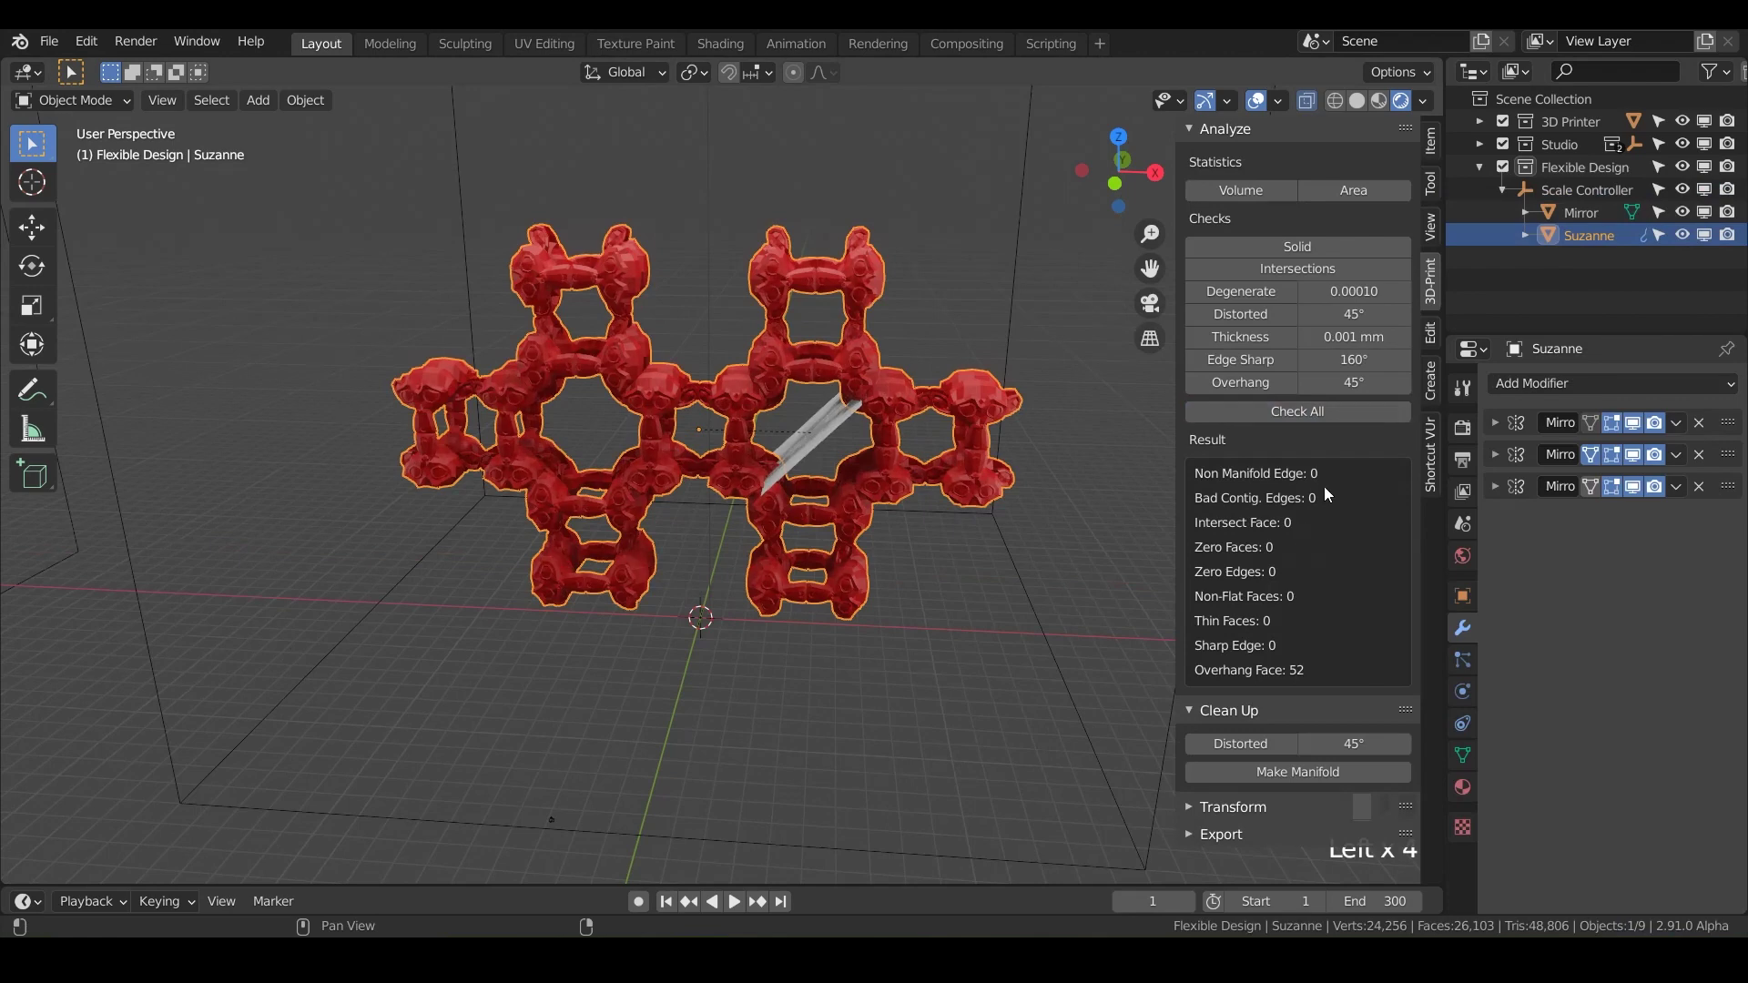
Show the 3D-print export settings, then switch to PrusaSlicer and load the Mirror-Suzanne STL file onto the print bed
click(1189, 834)
scroll(1376, 841, down, 3)
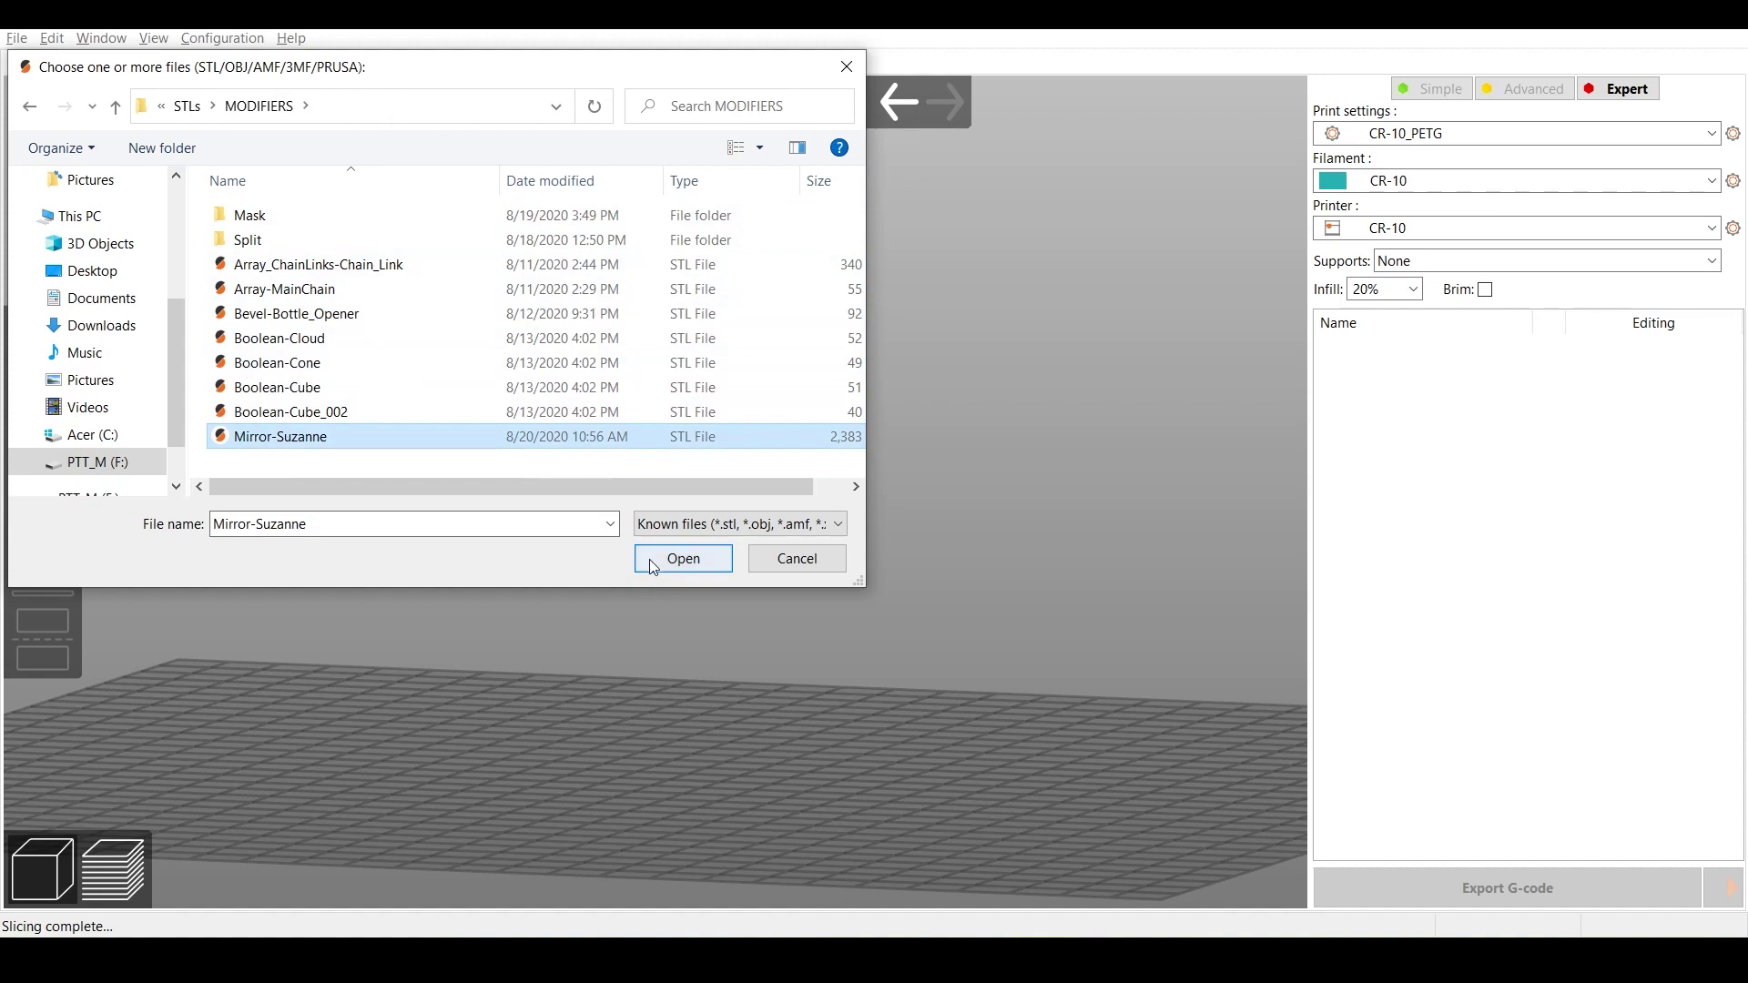
click(681, 559)
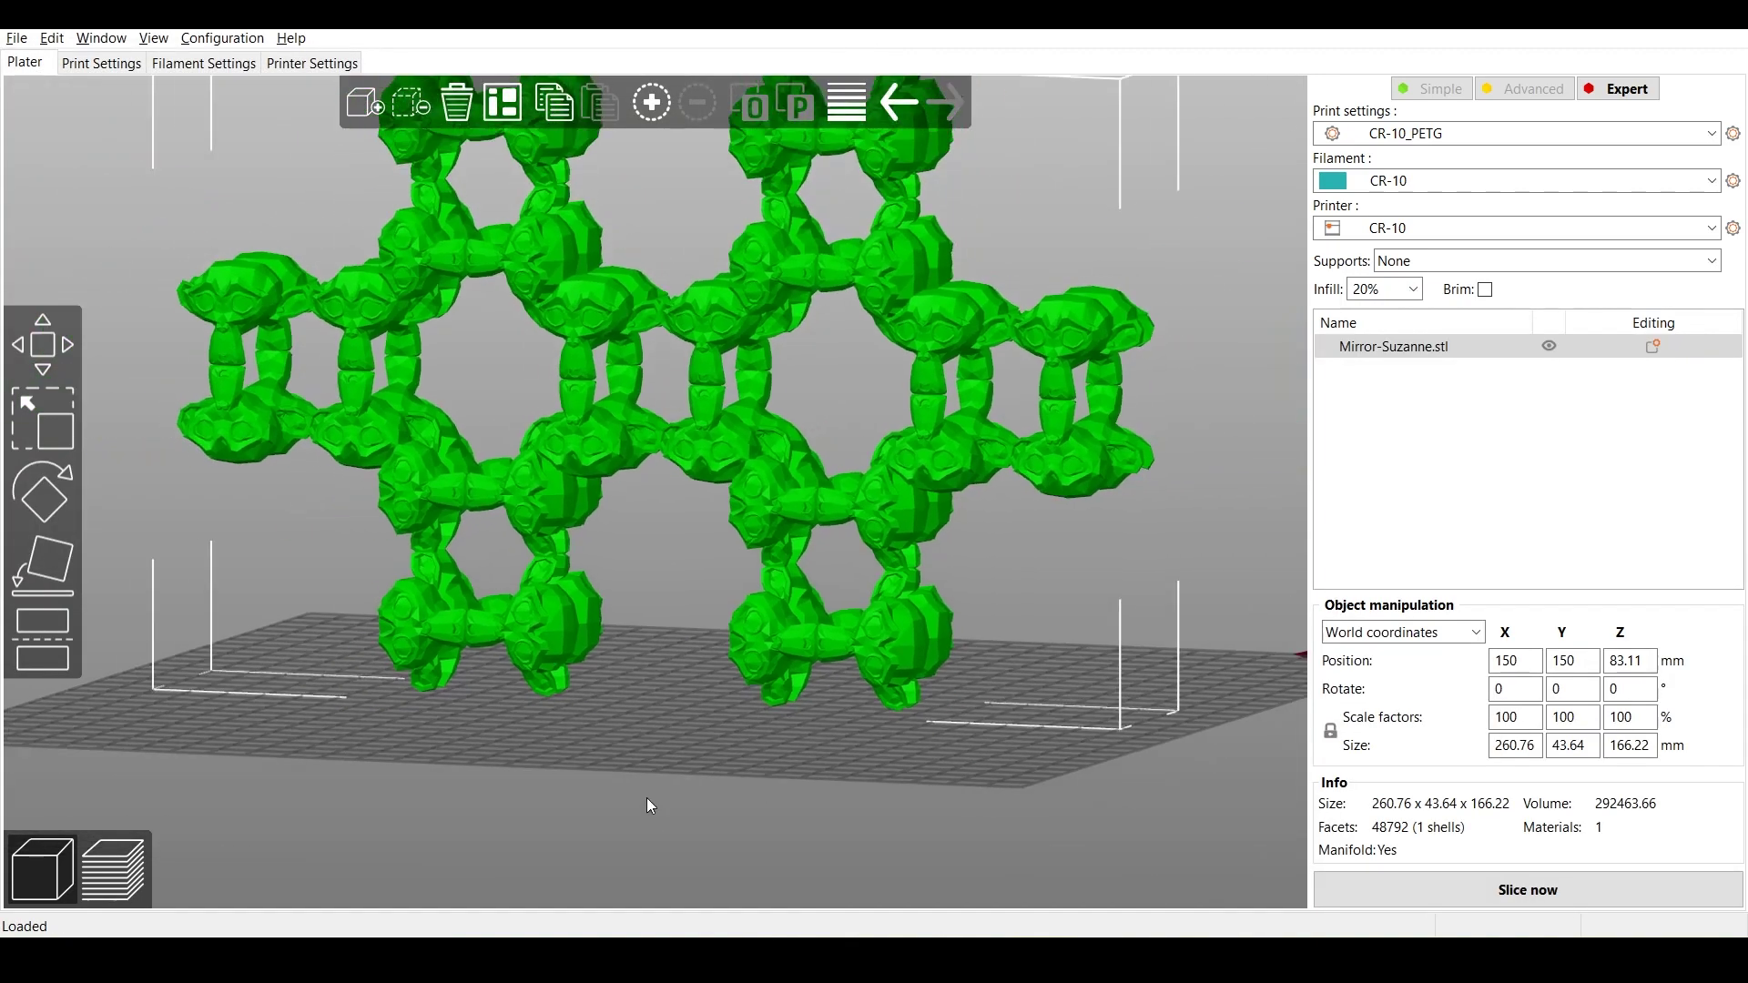
drag(649, 805, 719, 847)
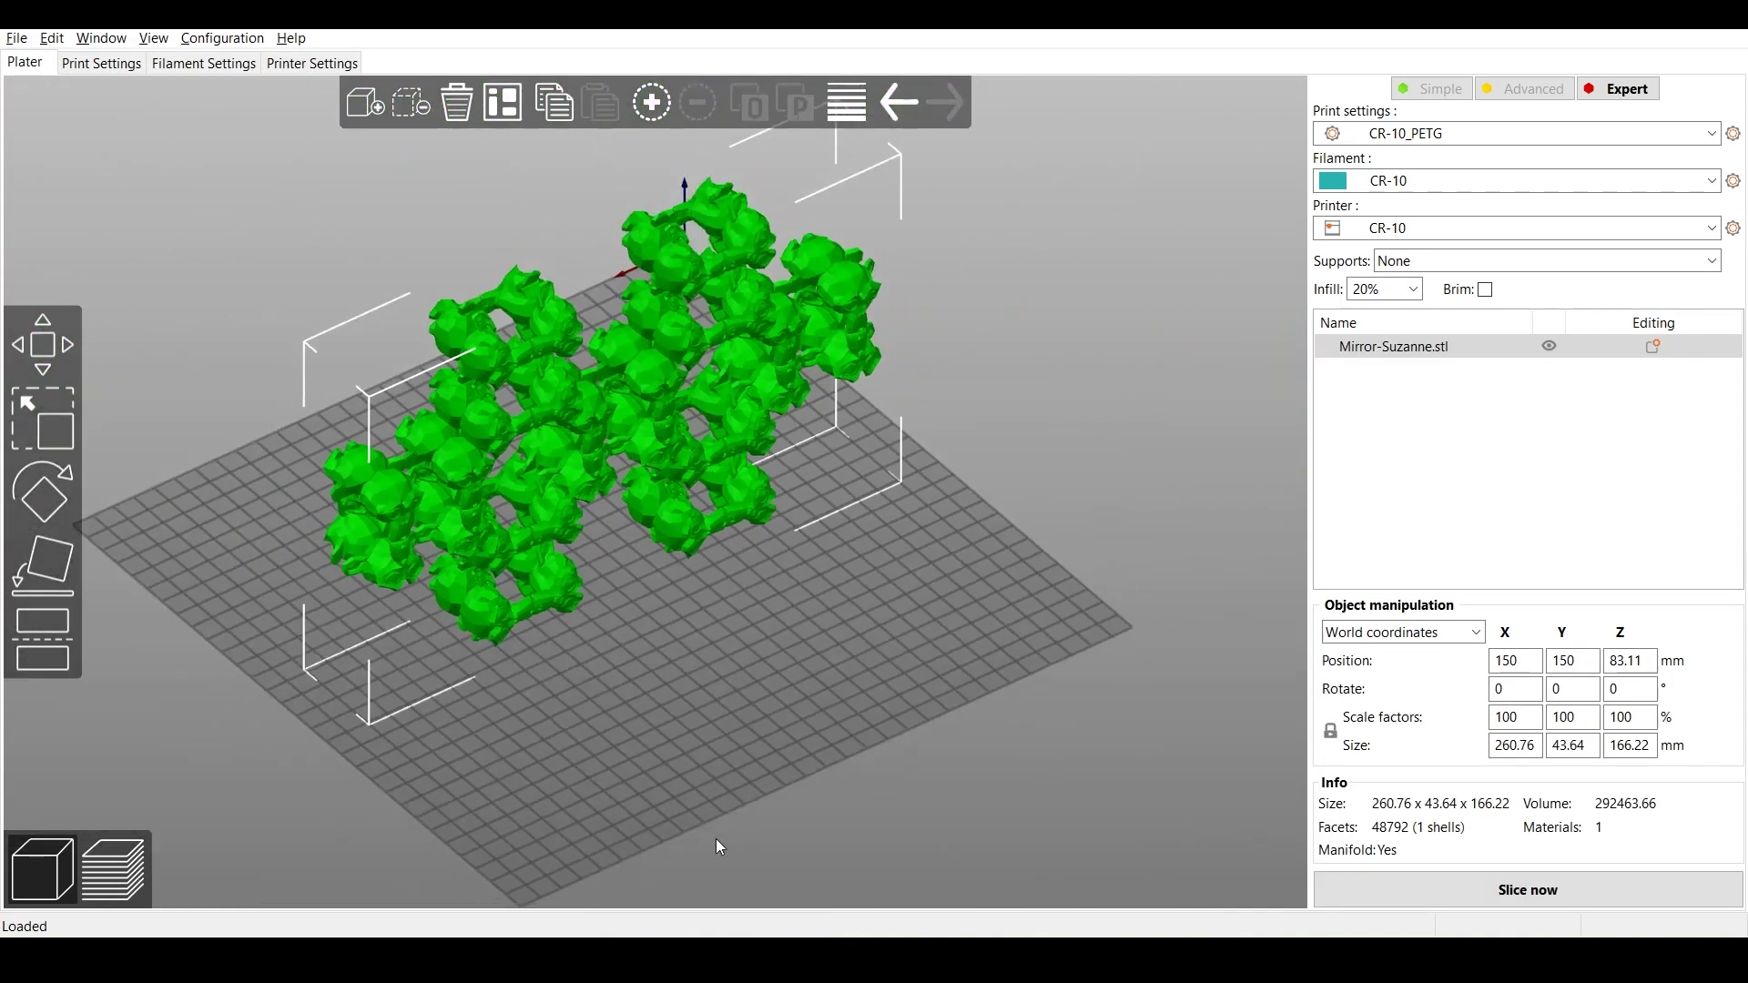
drag(902, 724, 848, 710)
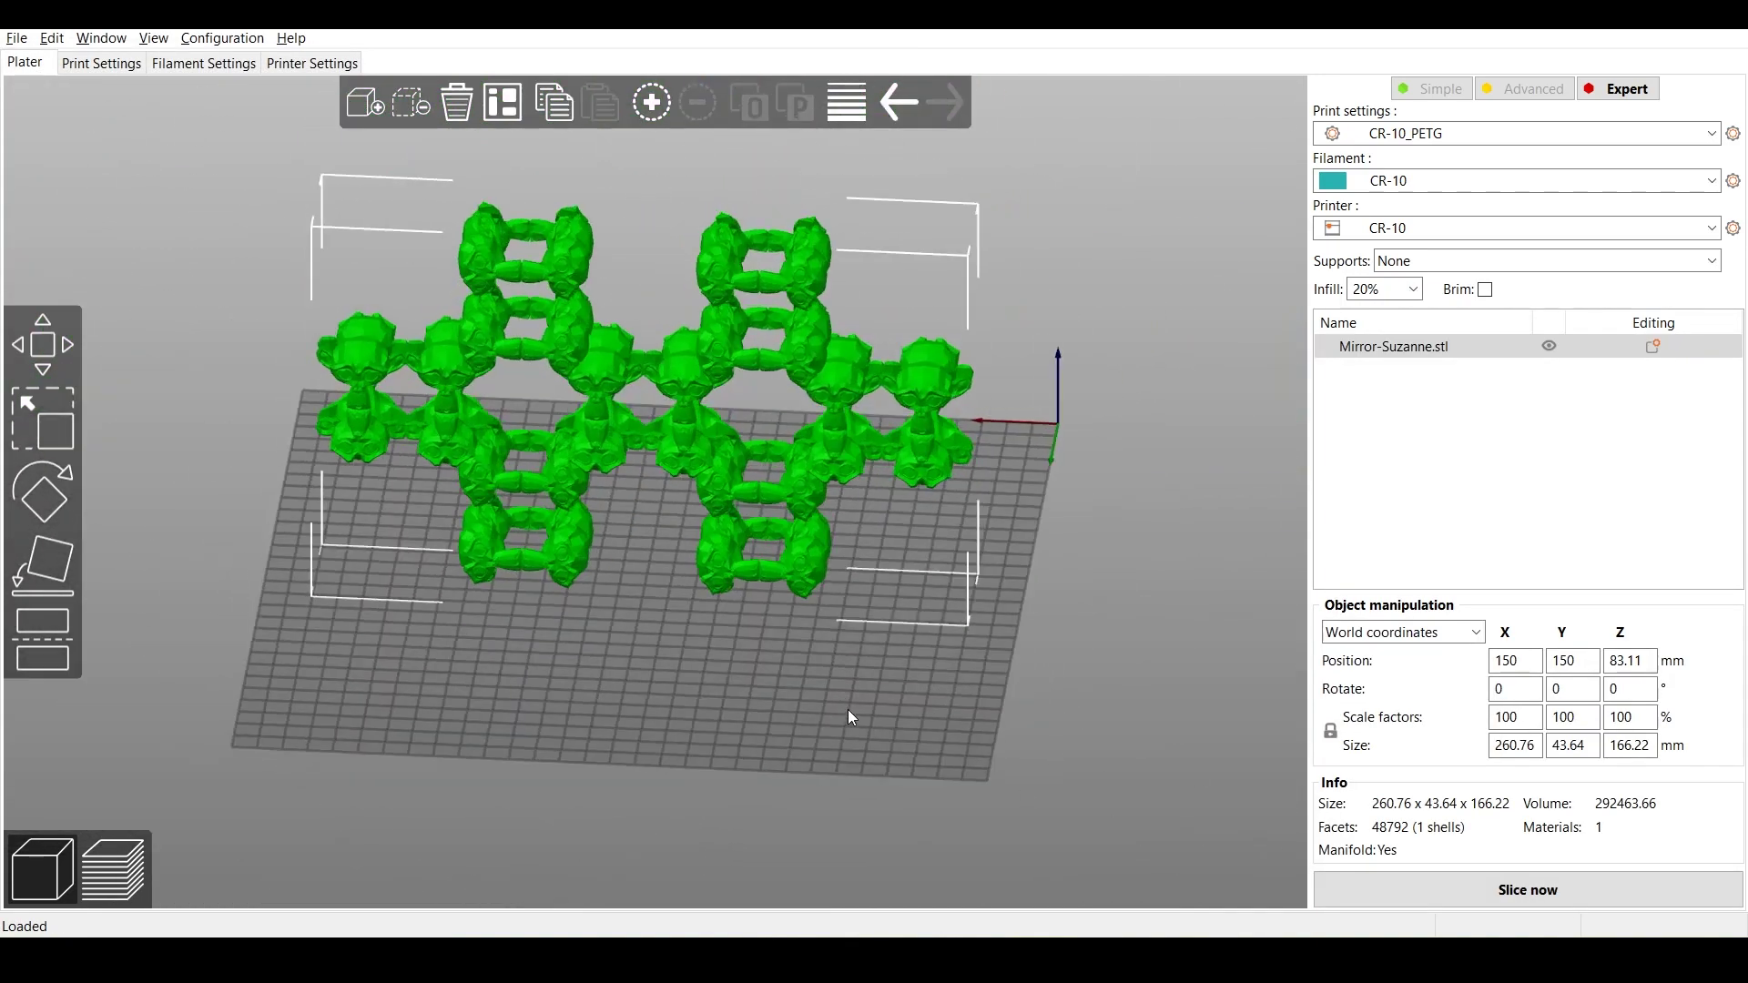
Slice Mirror-Suzanne and inspect its layer preview at height 114.40 and at the full height of 167.80
click(1498, 905)
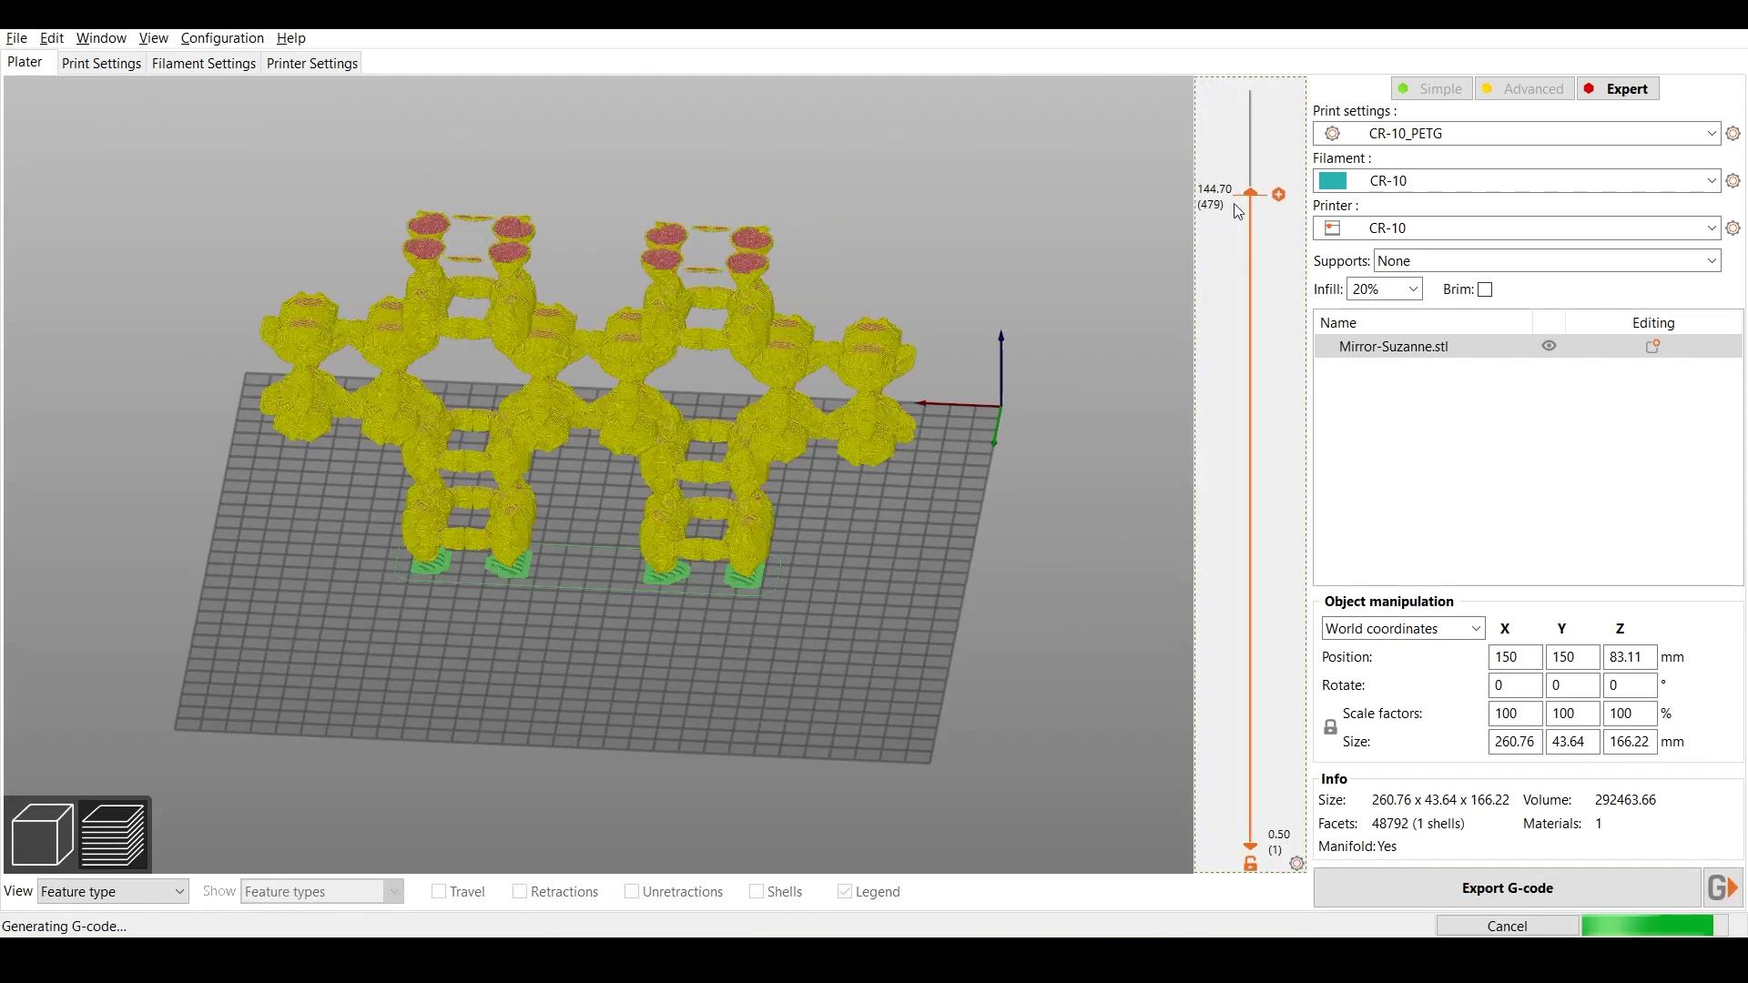
drag(1236, 207, 1050, 332)
scroll(759, 408, up, 5)
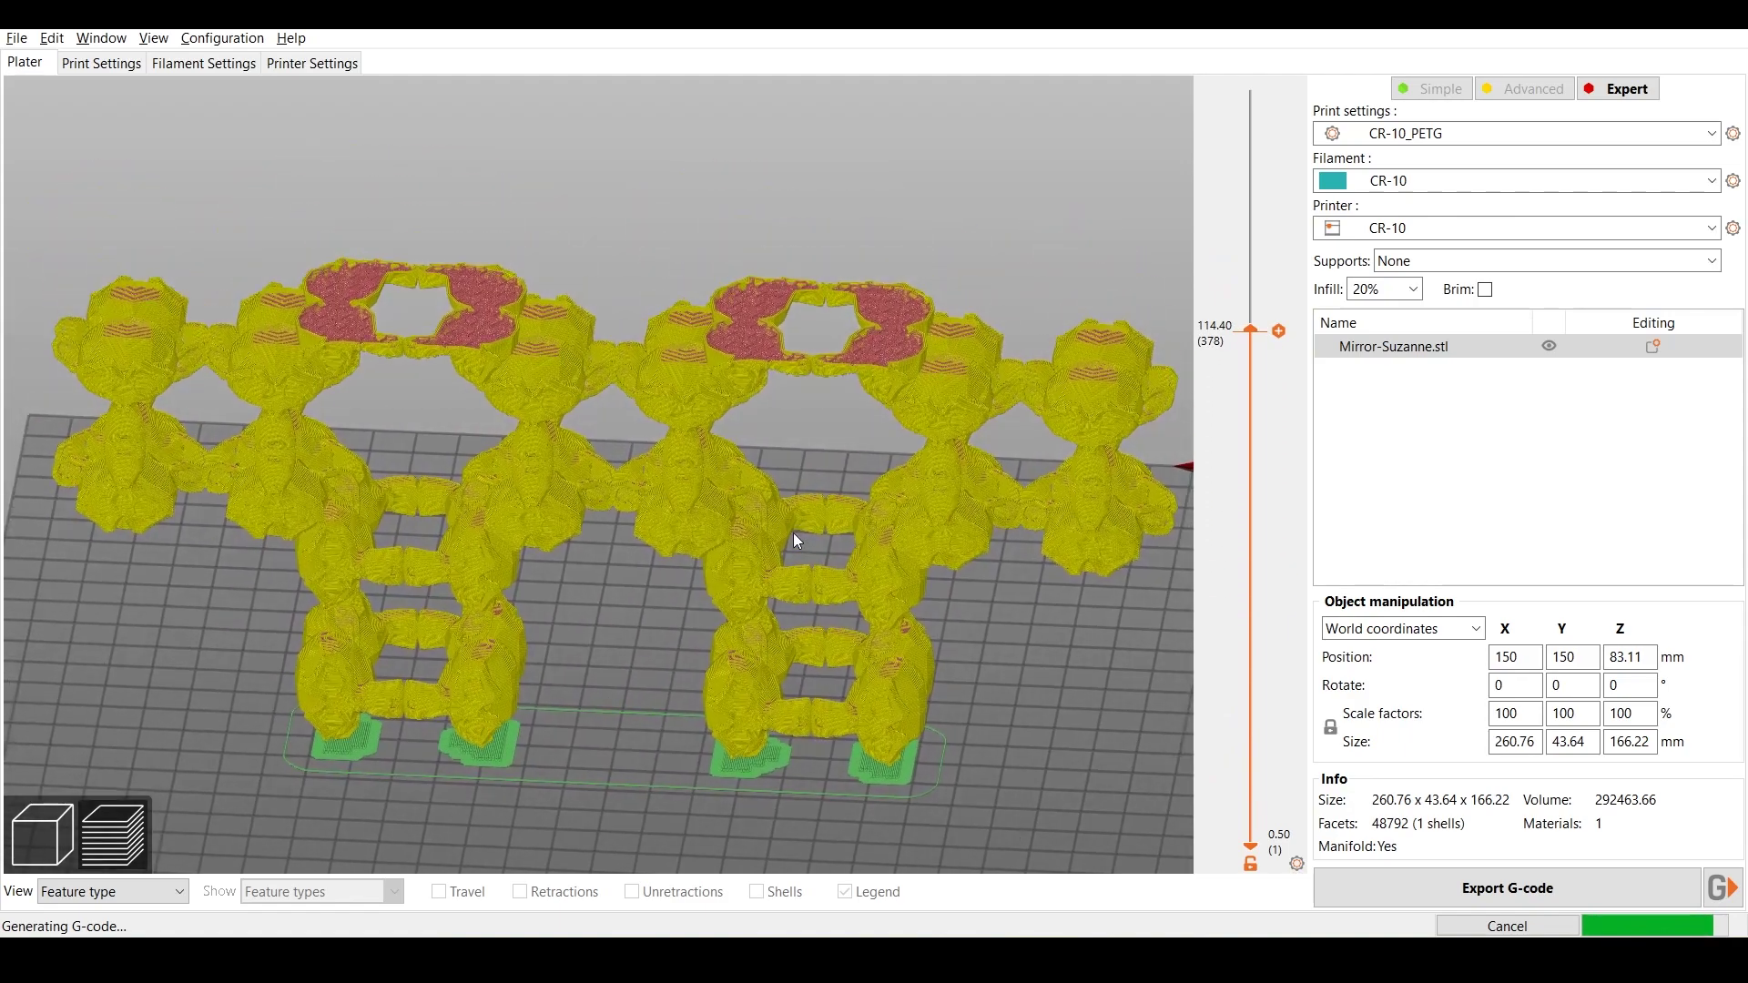
scroll(794, 539, up, 5)
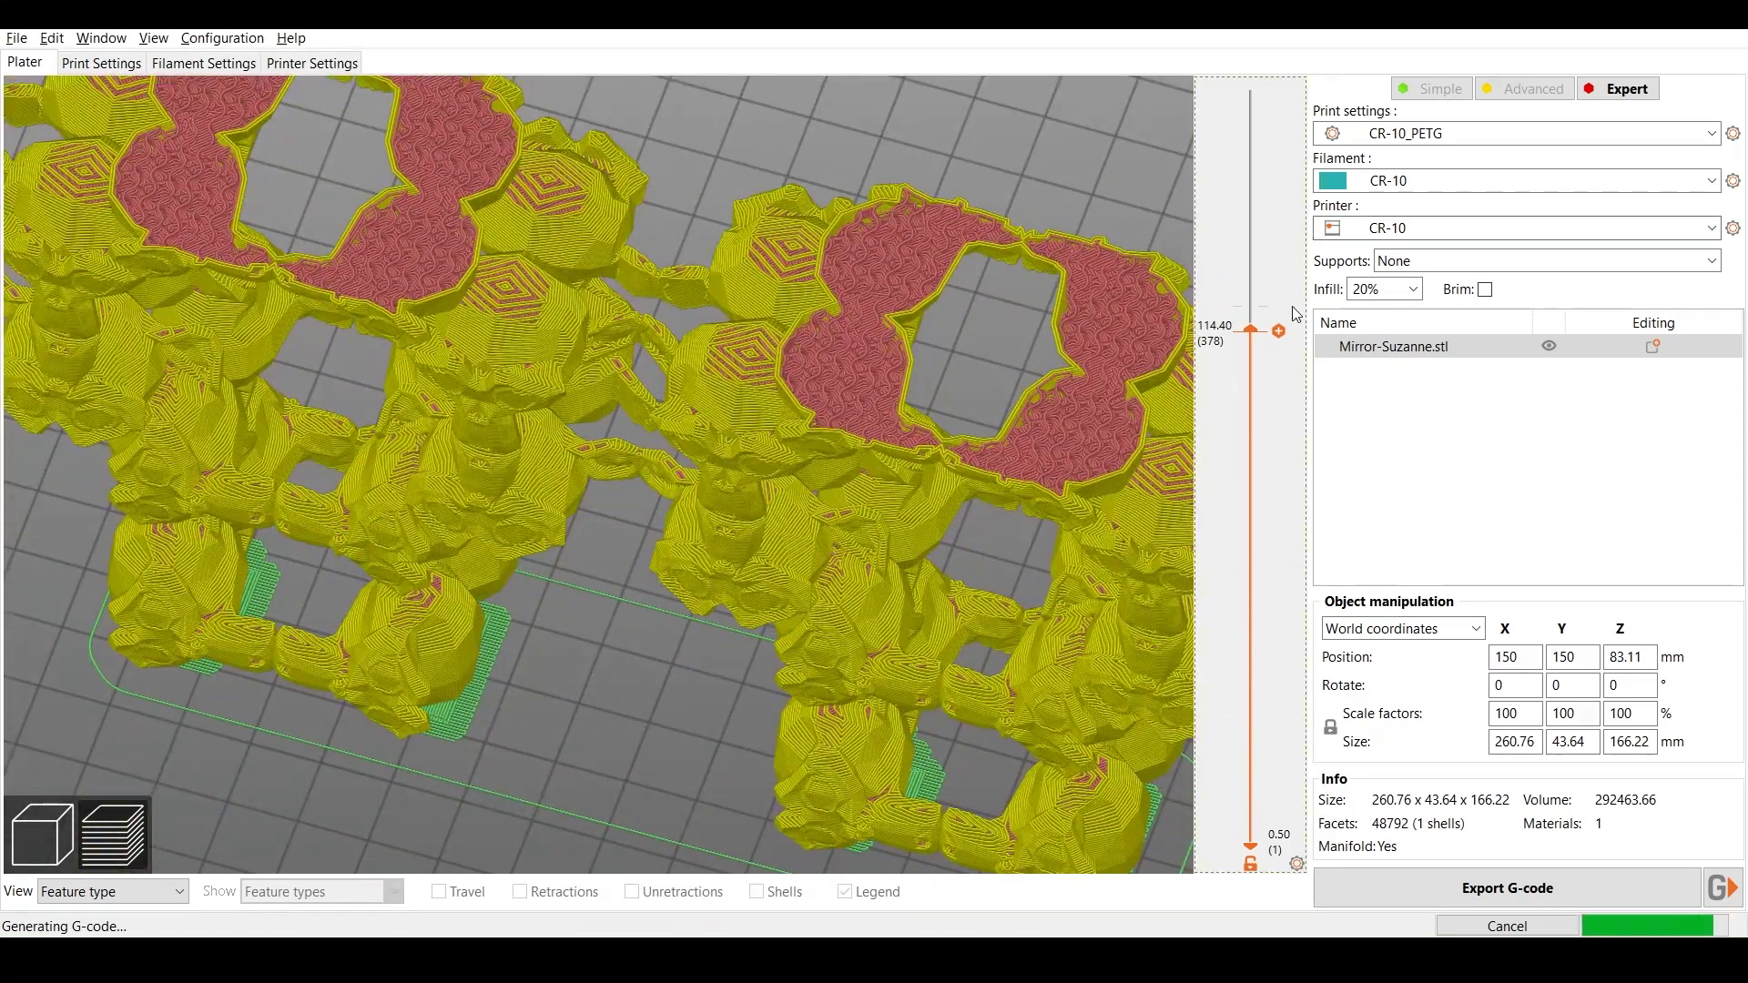
drag(1251, 332, 1166, 86)
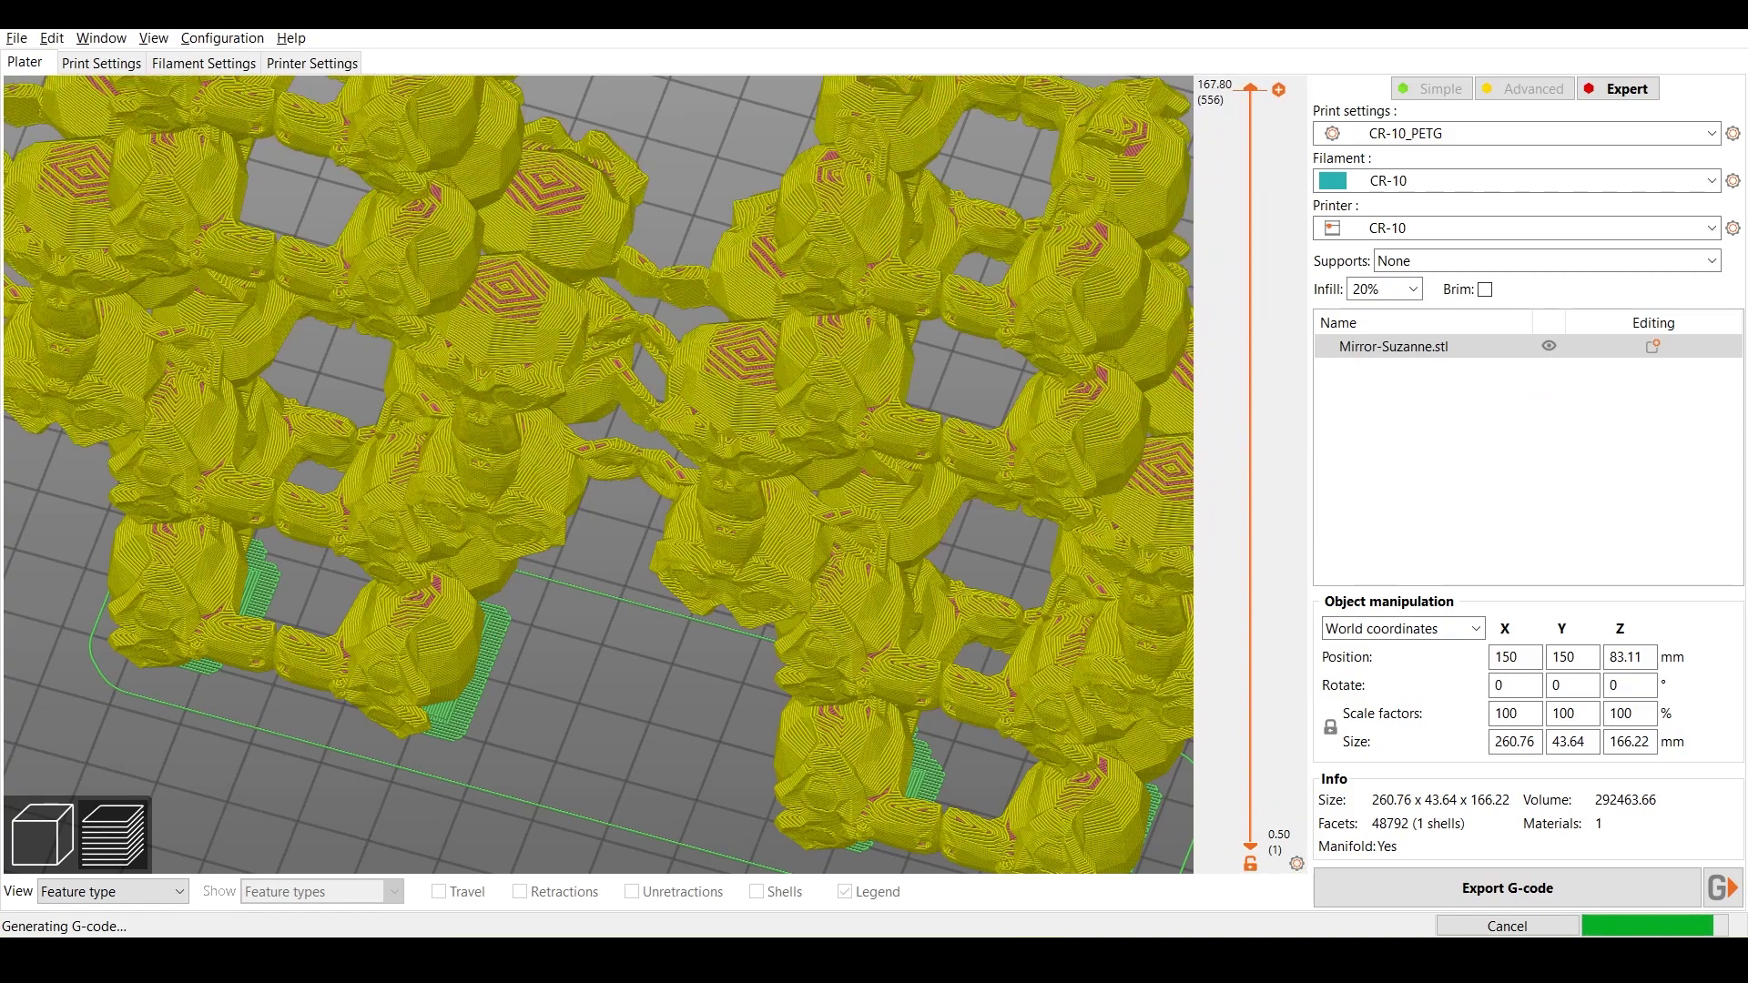
drag(945, 335, 809, 428)
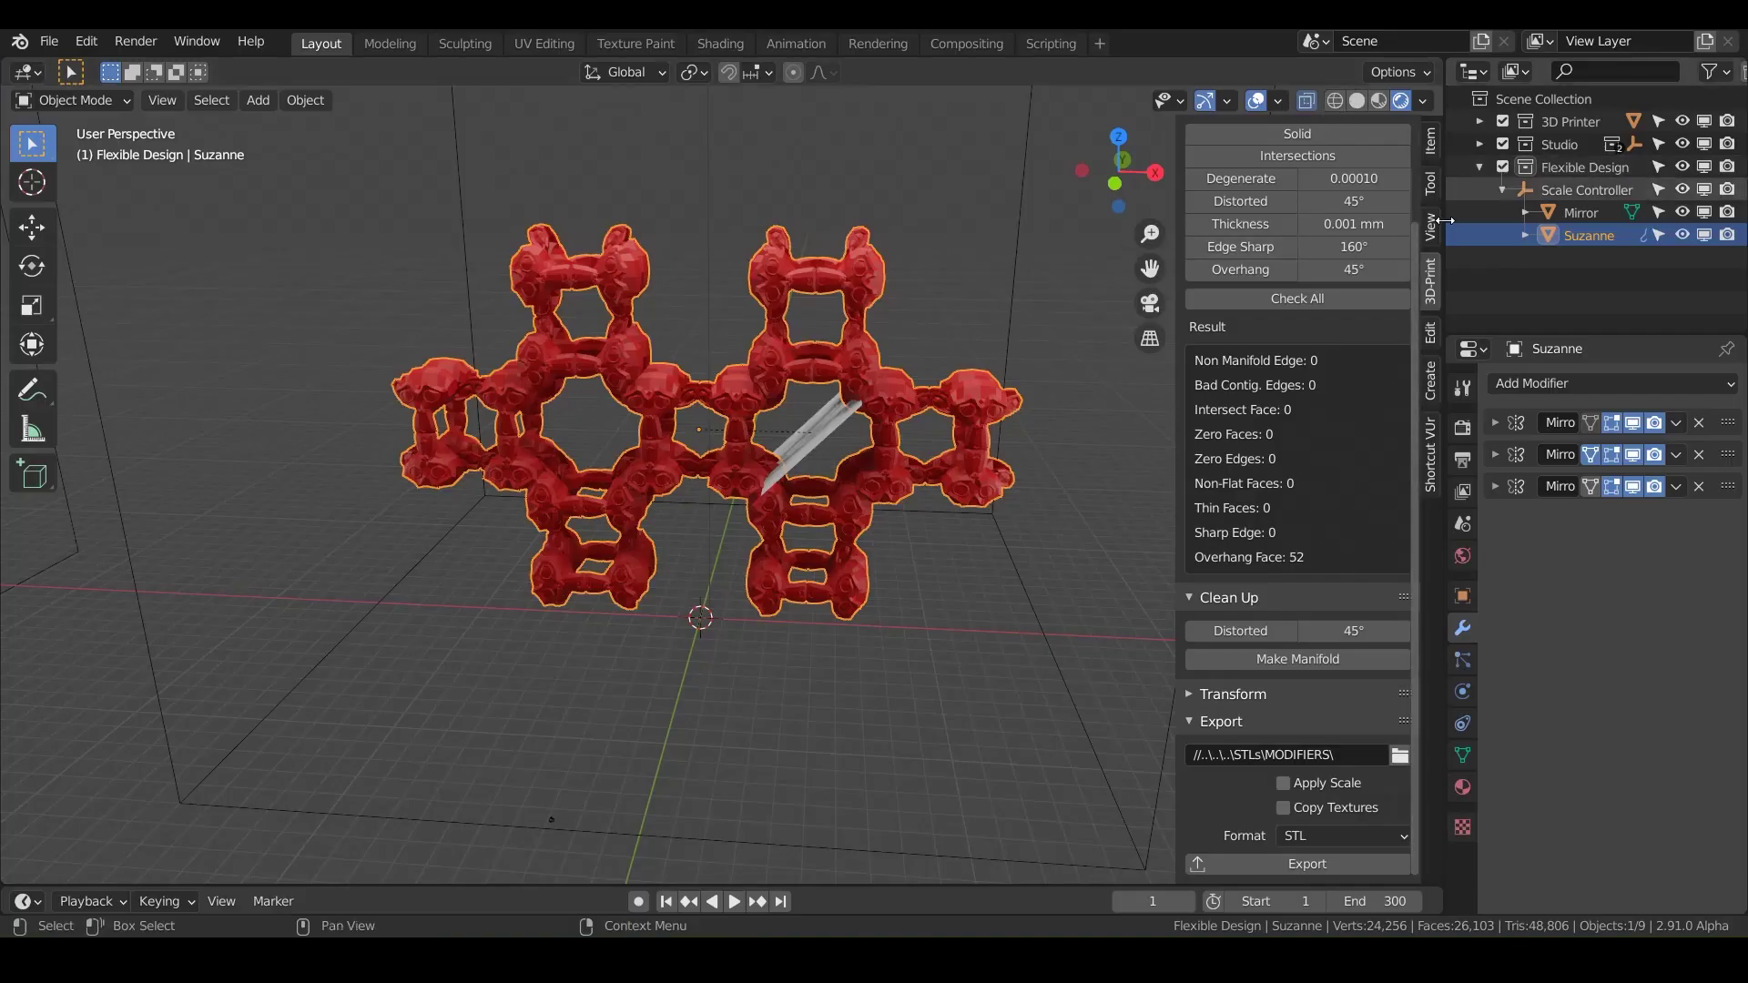
Switch back to Blender, show the Auto Mirror options, and hide and collapse the Flexible Design collection
click(1430, 333)
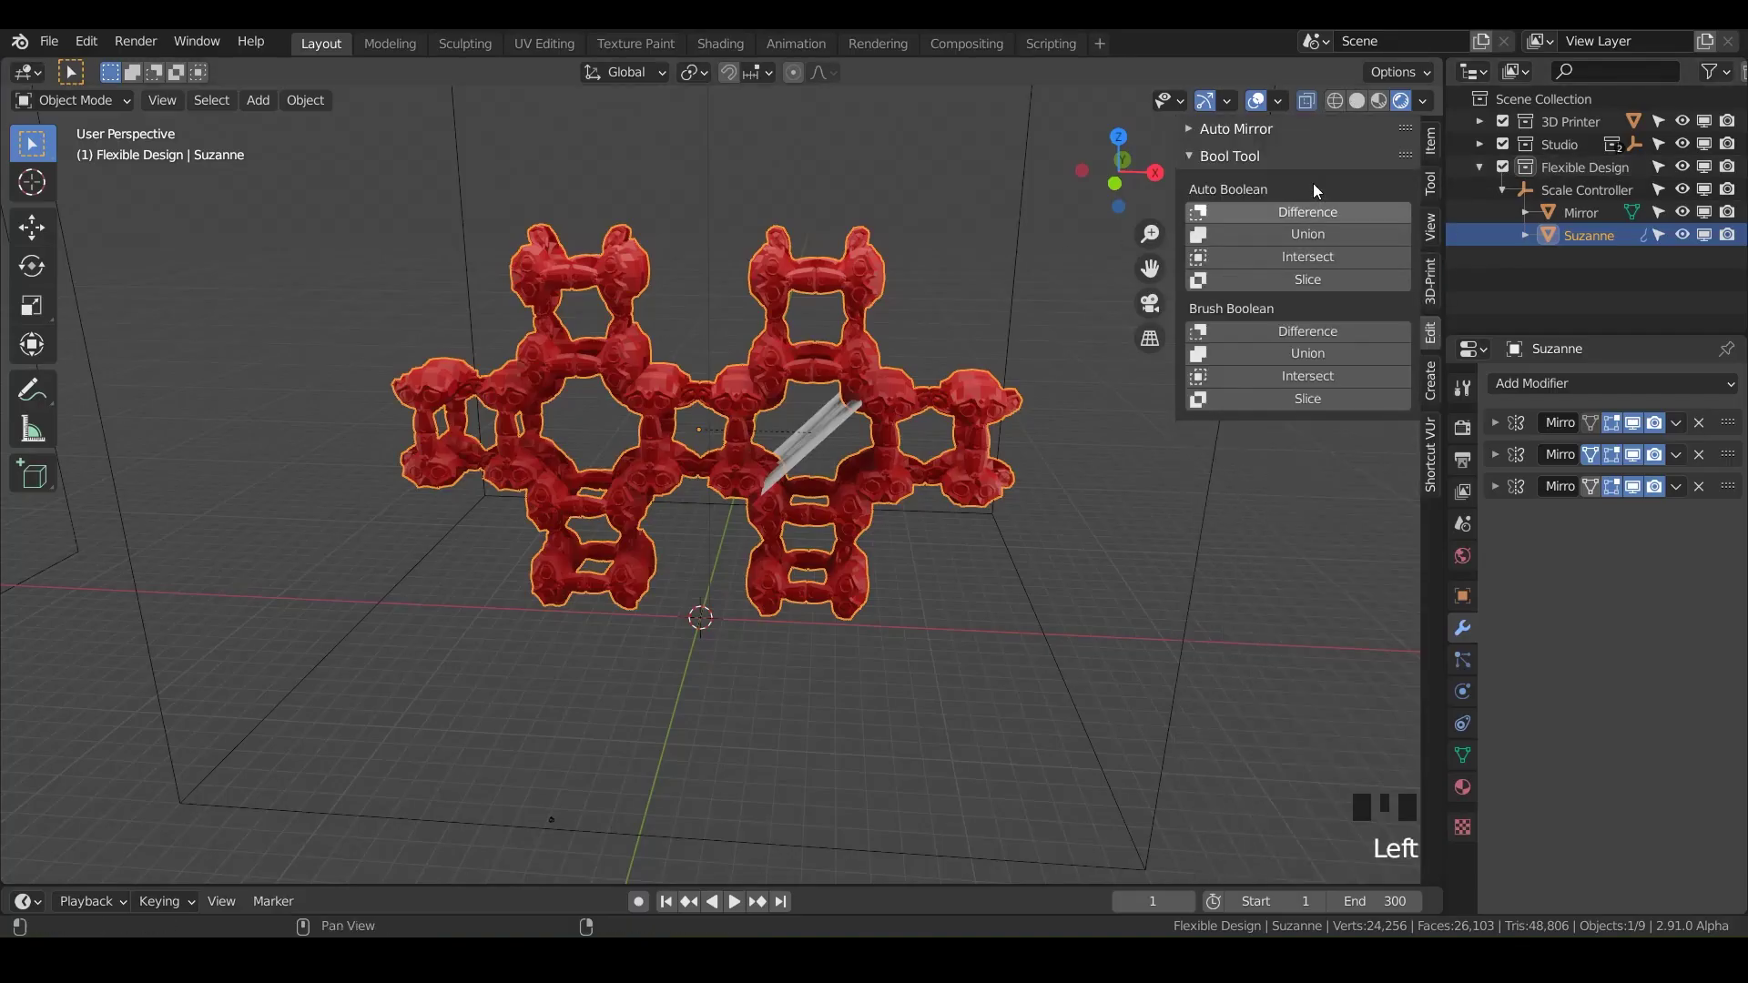
click(1199, 129)
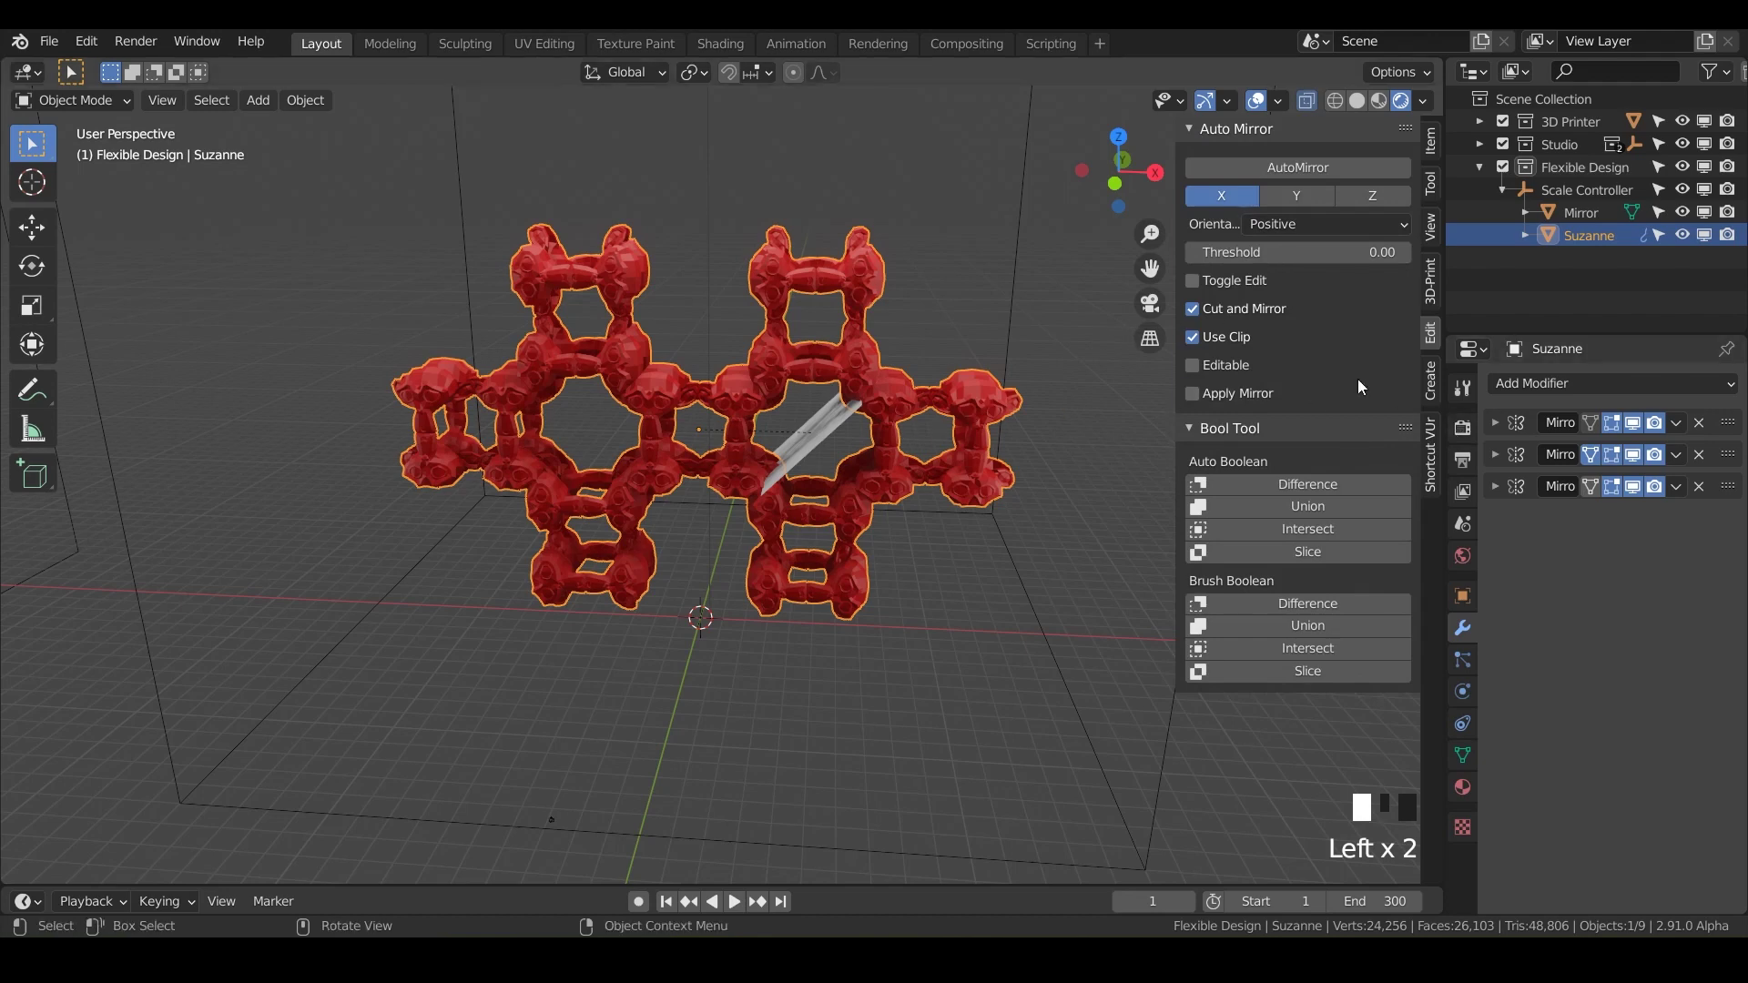
click(1683, 167)
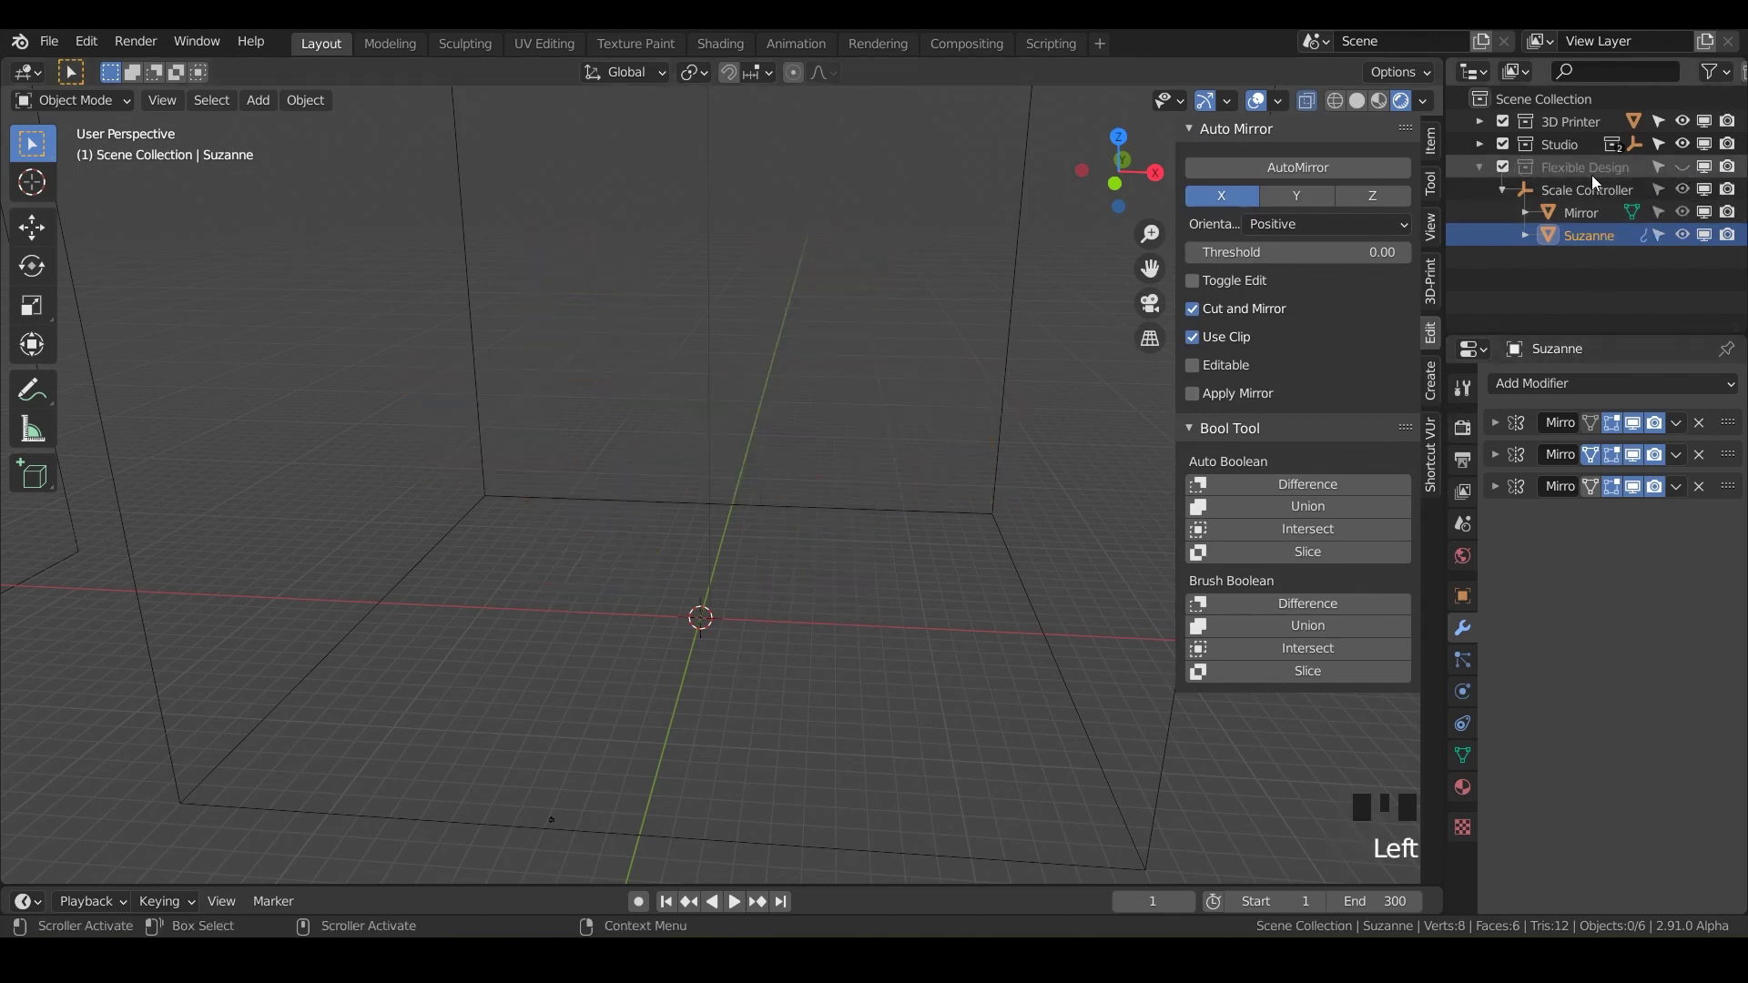
click(1480, 167)
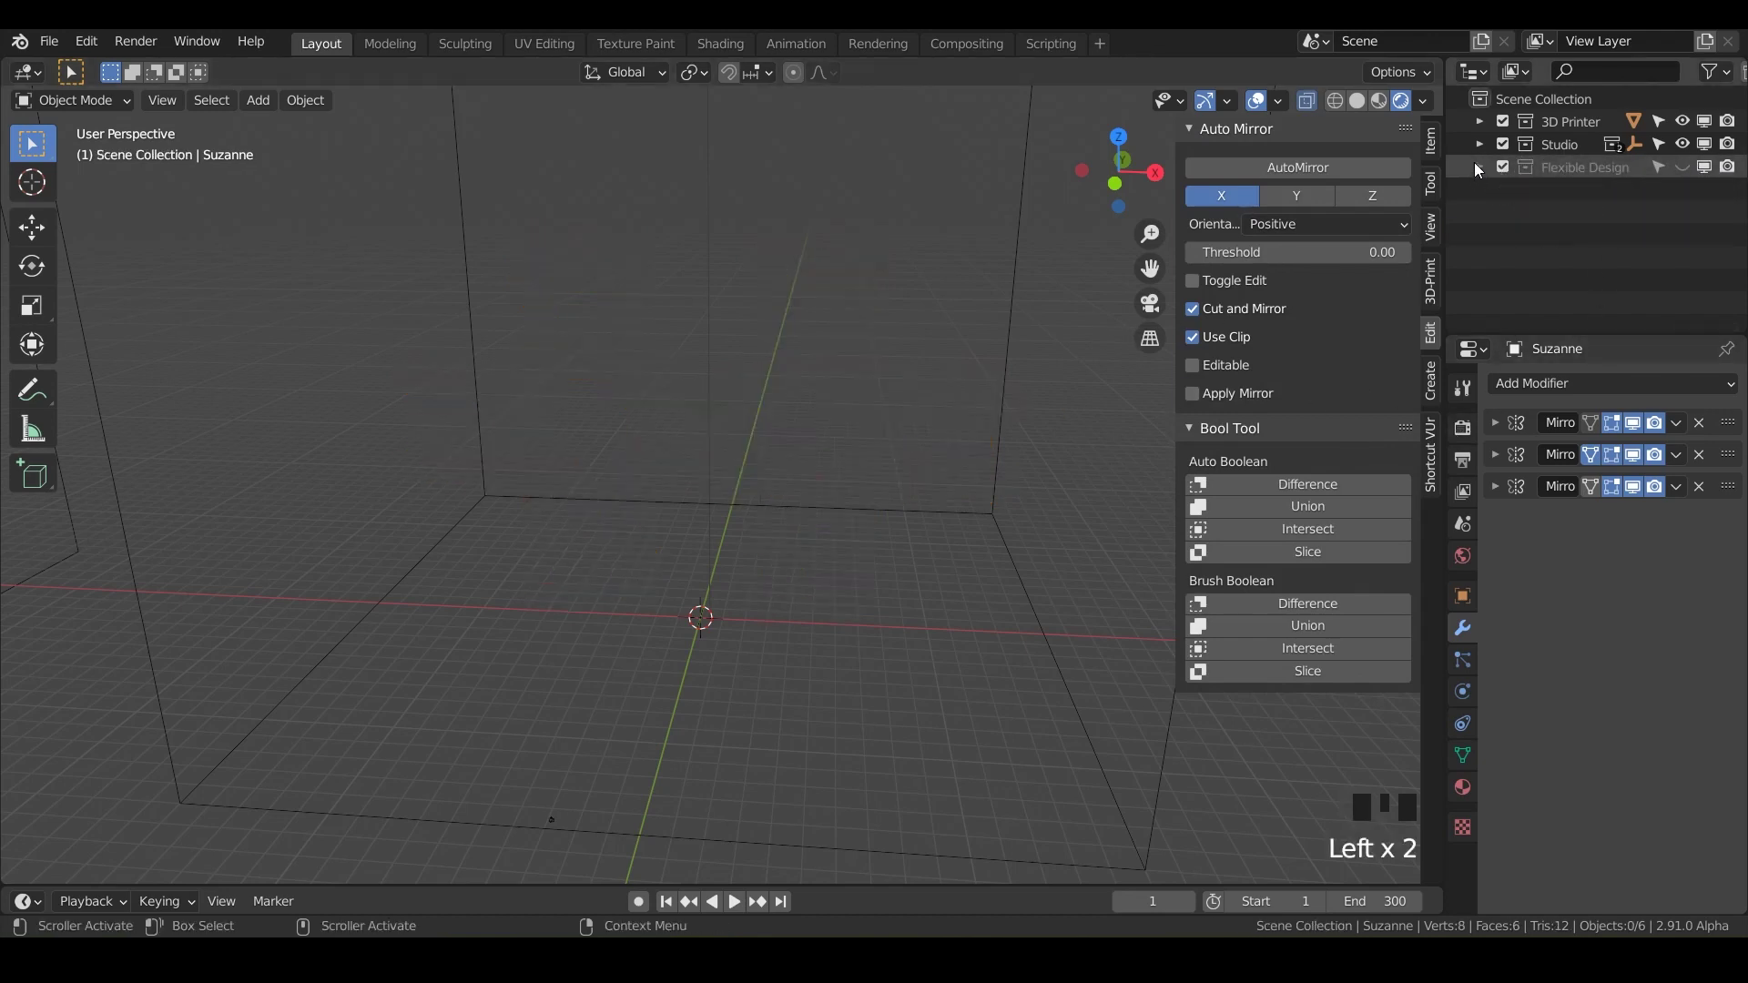
Create a new collection named "AutoMirror" under the Scene Collection and make it active
click(1498, 248)
click(1738, 78)
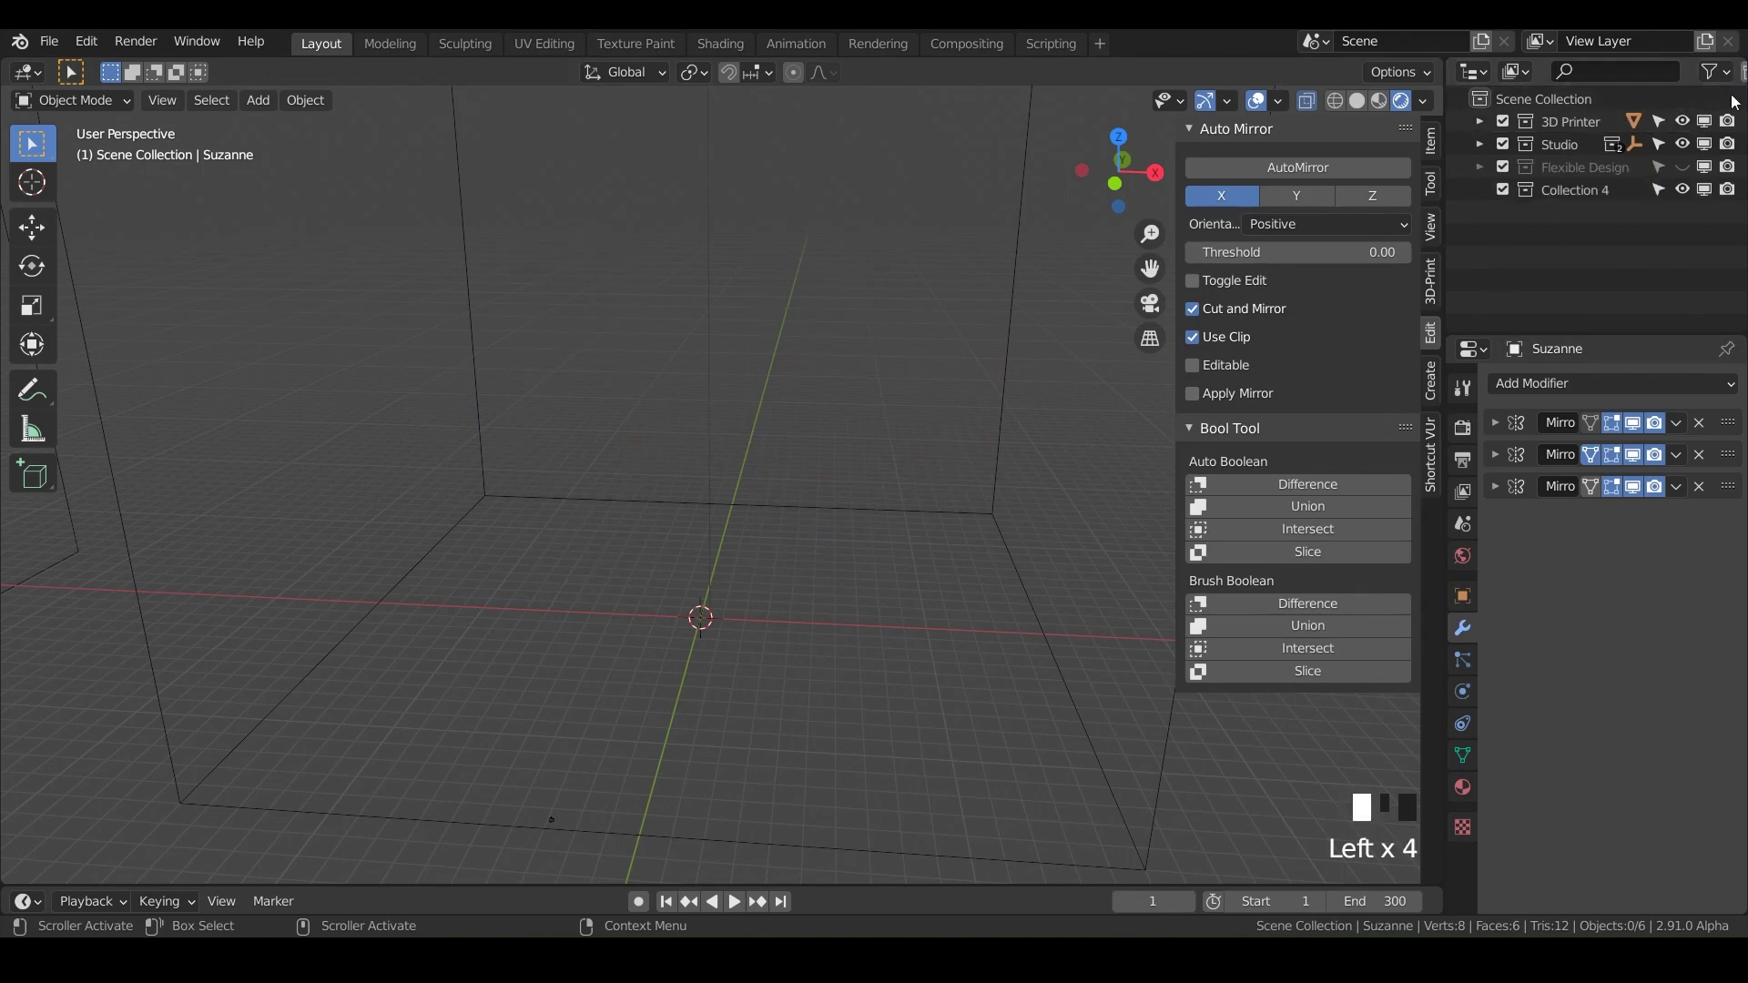
click(1570, 188)
double_click(1570, 188)
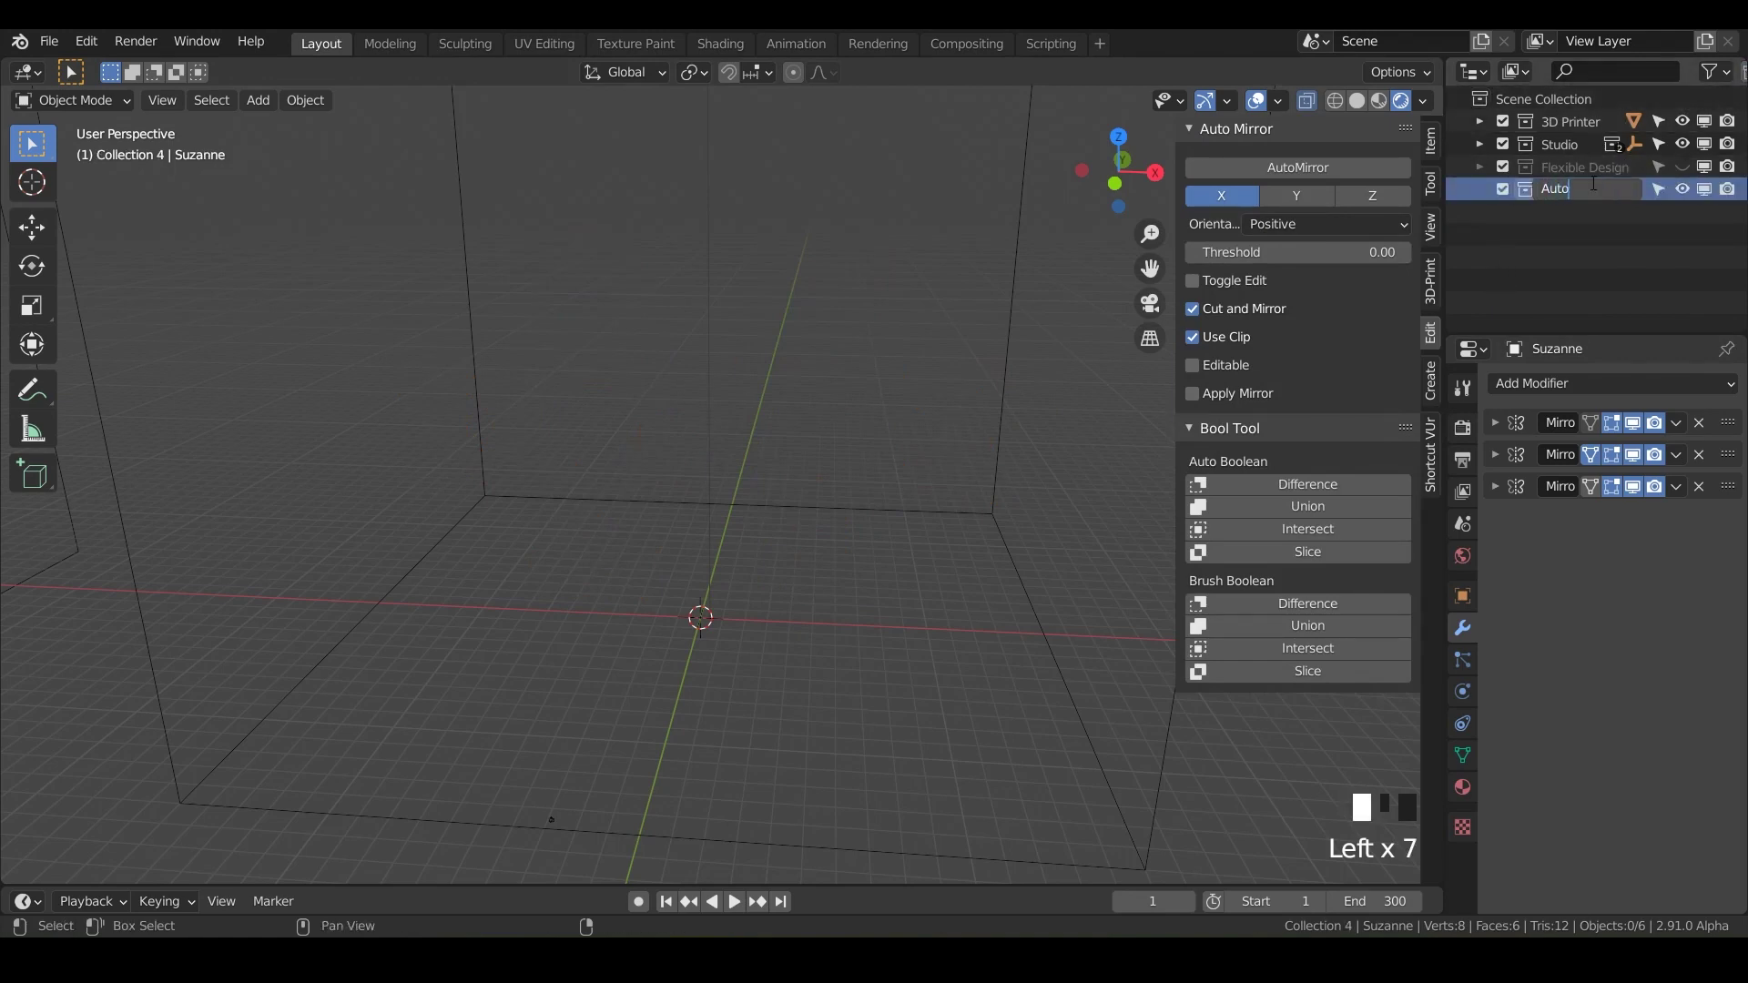
text(AutoMirro)
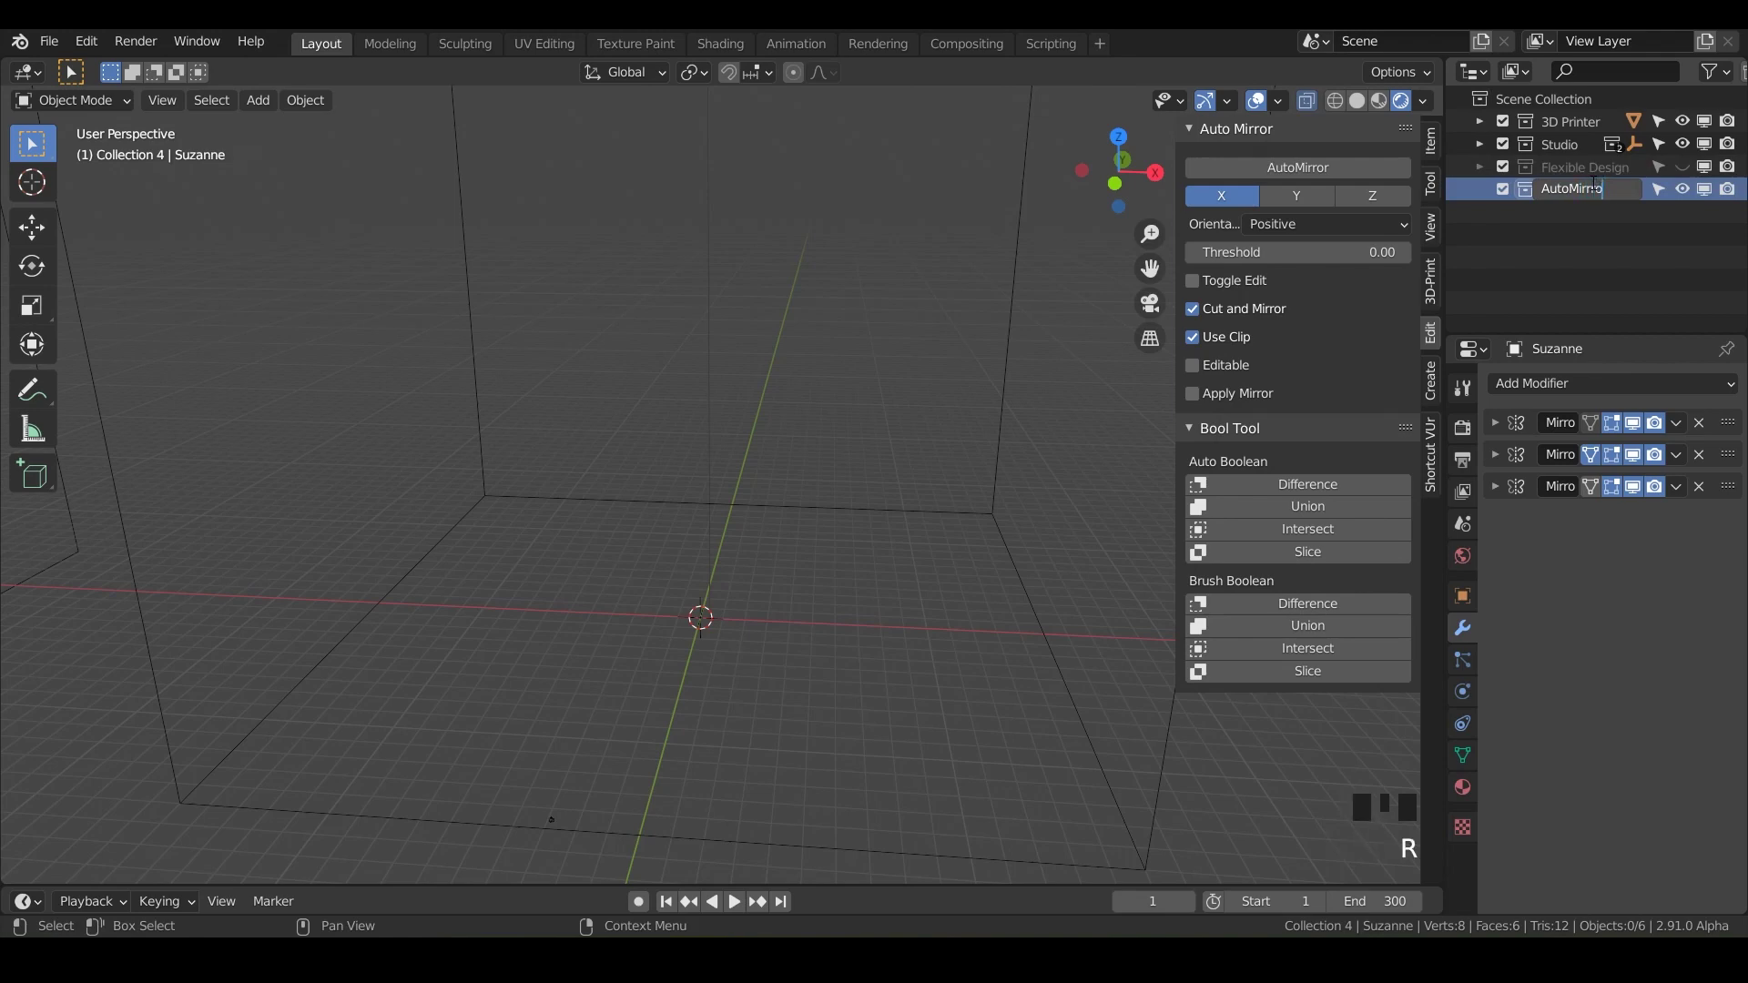
key(BackSpace)
key(Return)
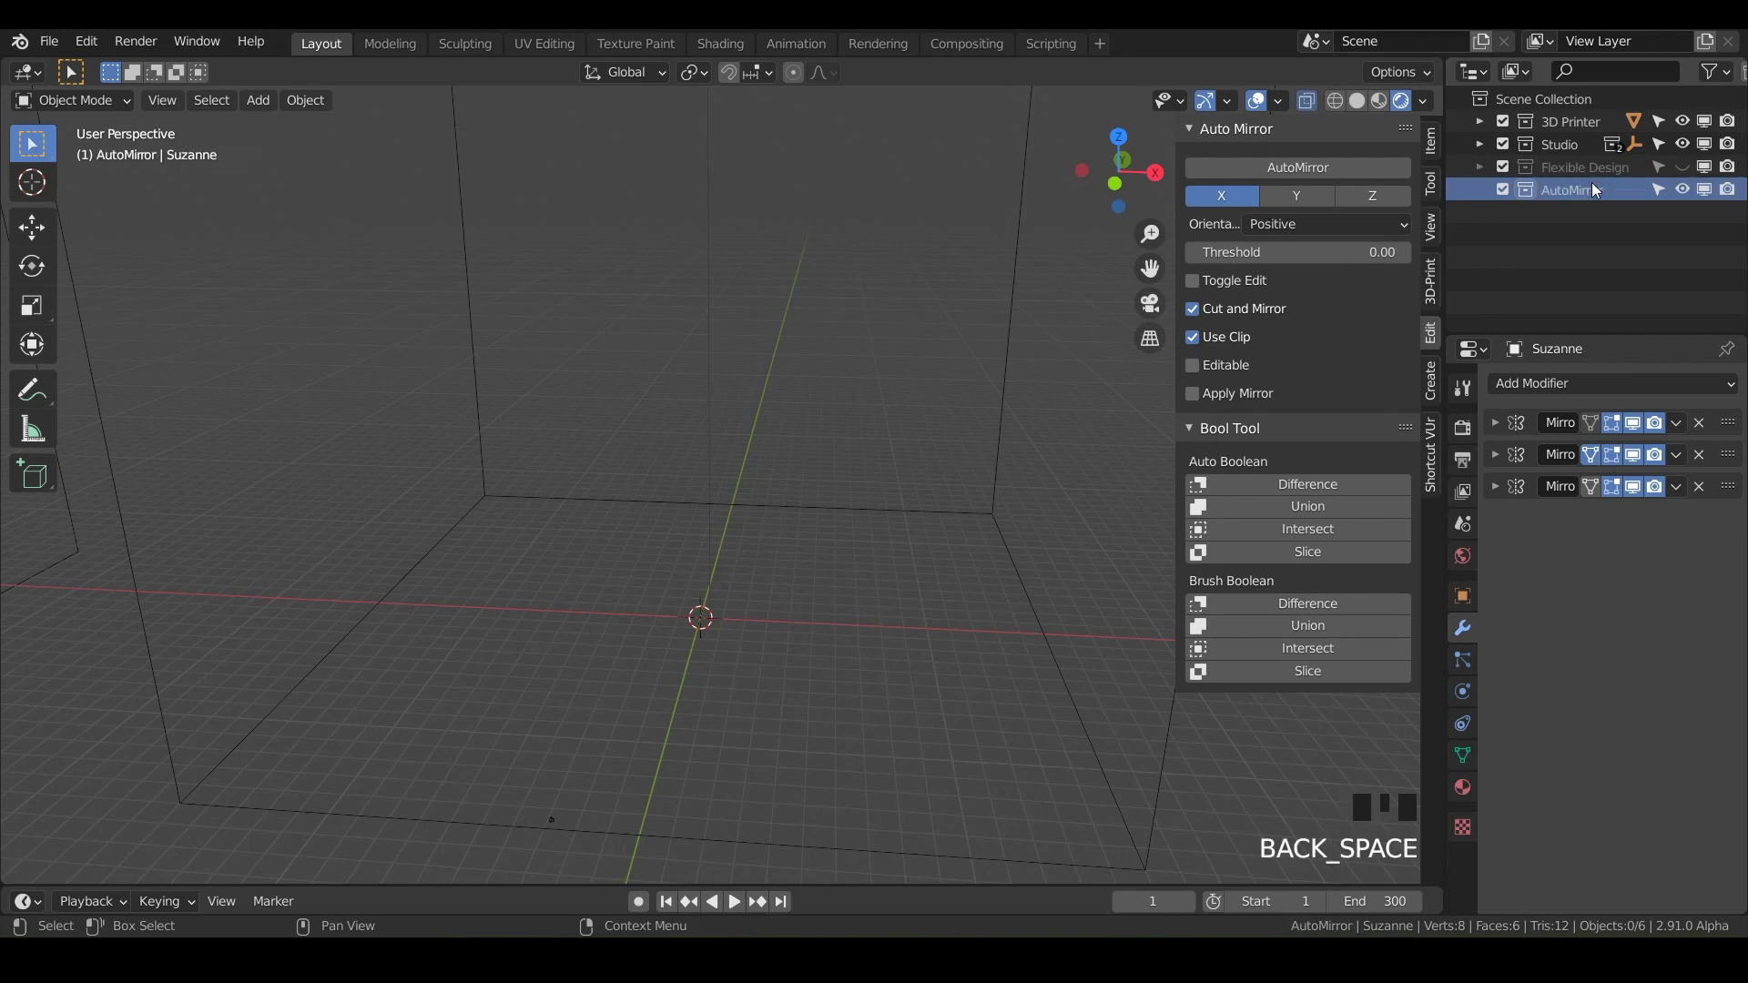
click(1549, 191)
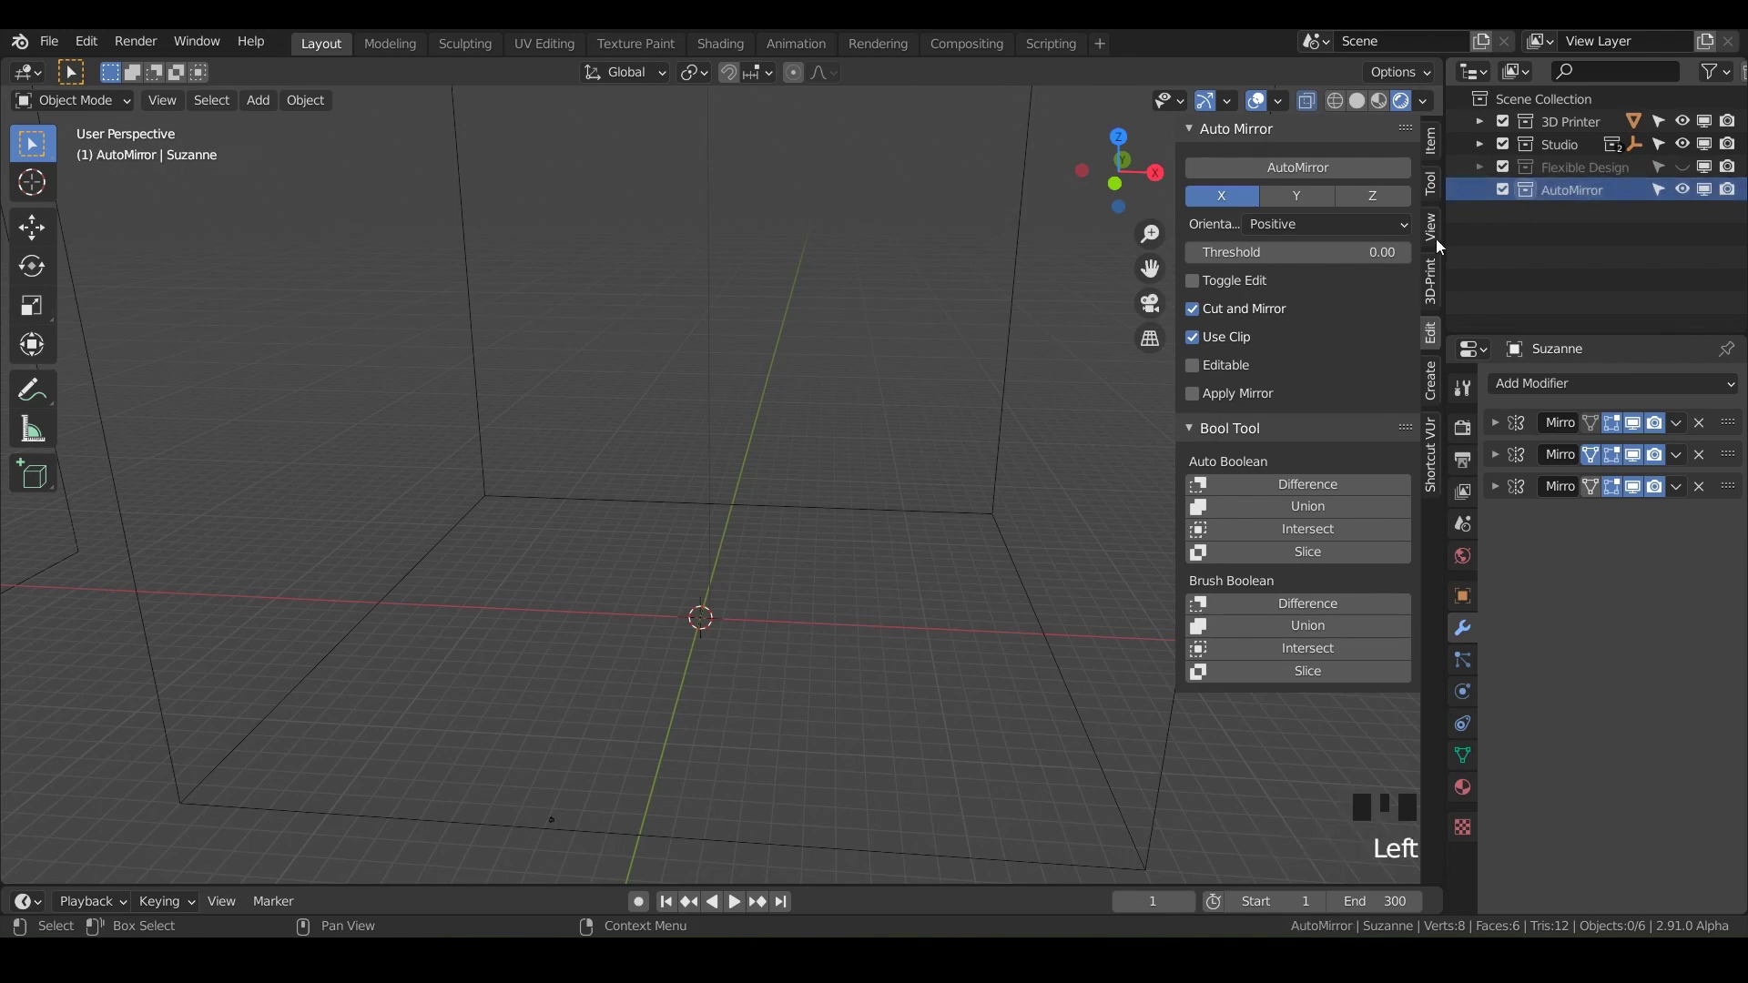
Add a Monkey mesh with a size of 50 mm to the AutoMirror collection and frame it
key(shift+a)
mouse_move(785, 573)
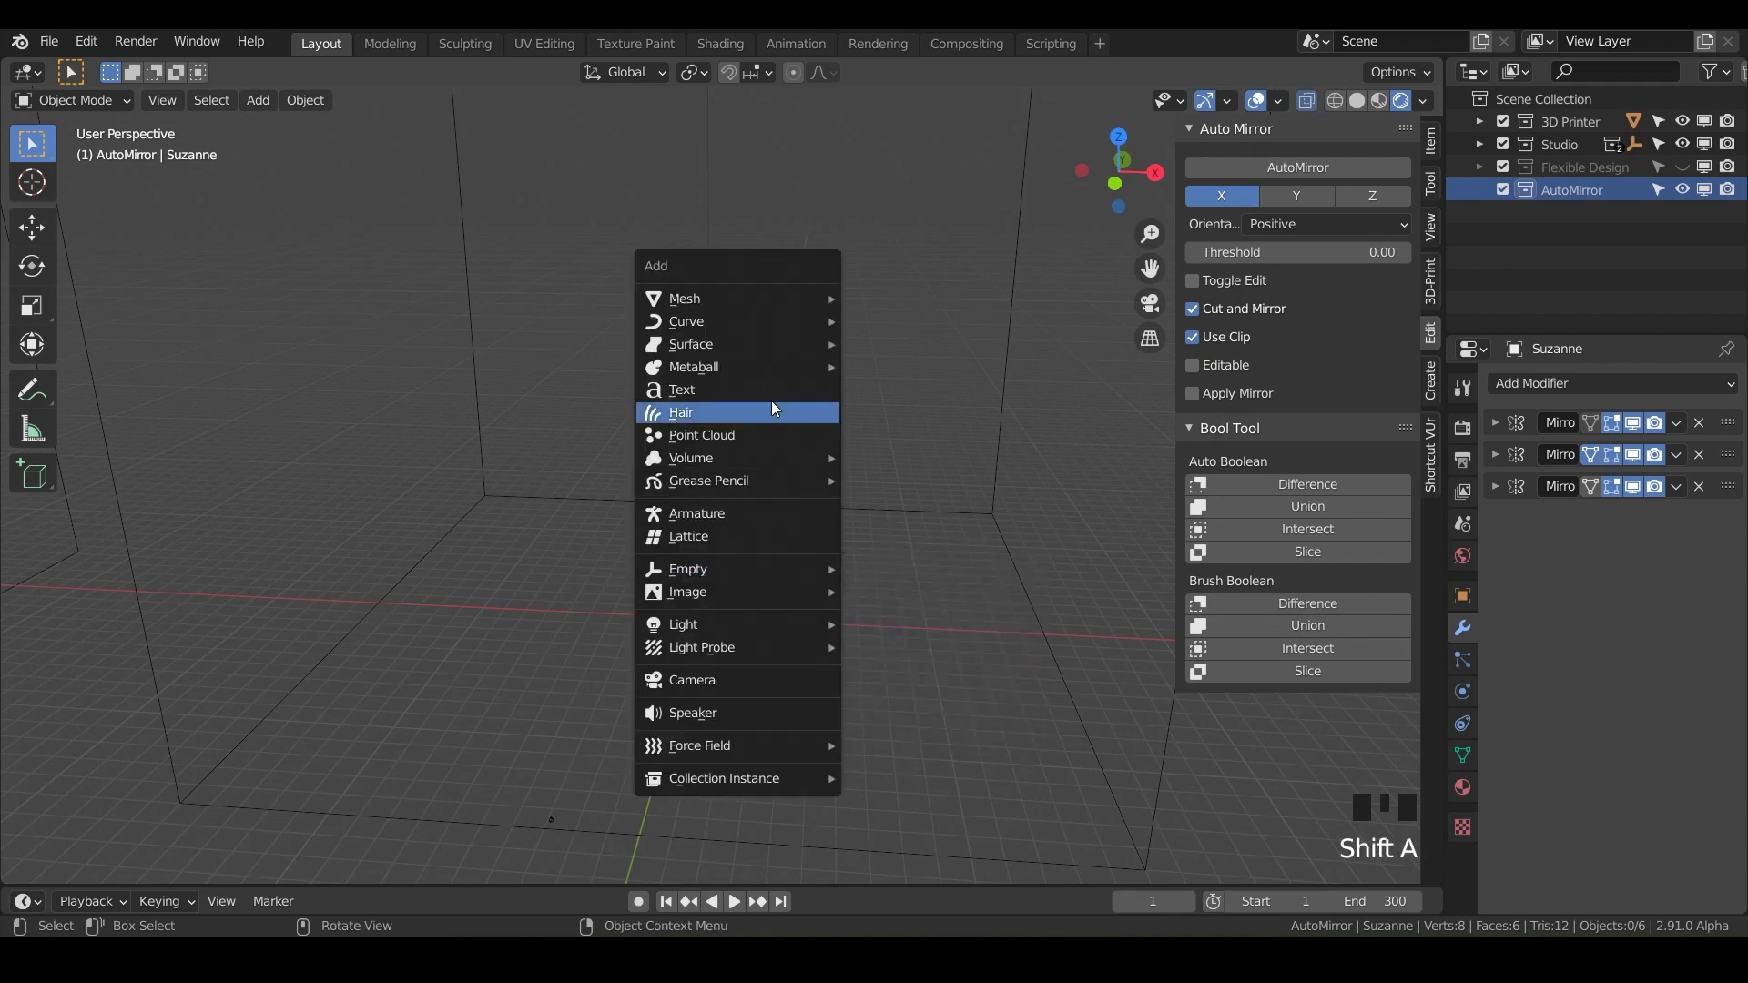
mouse_move(781, 300)
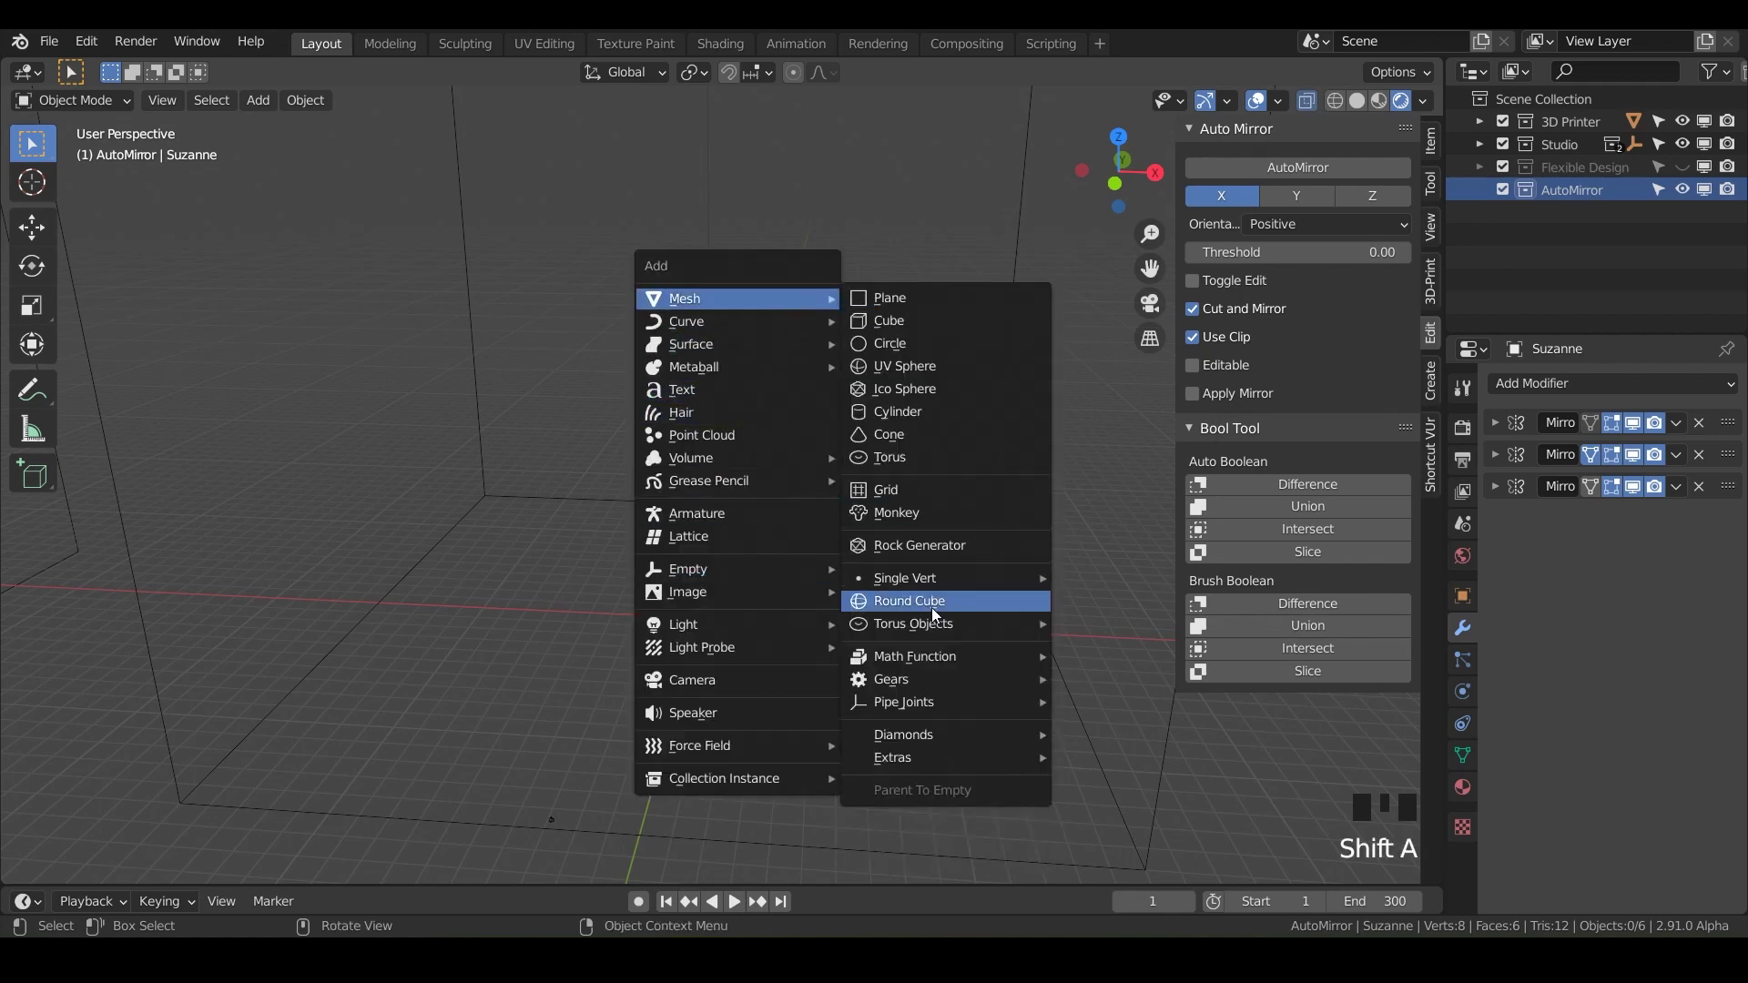
click(915, 514)
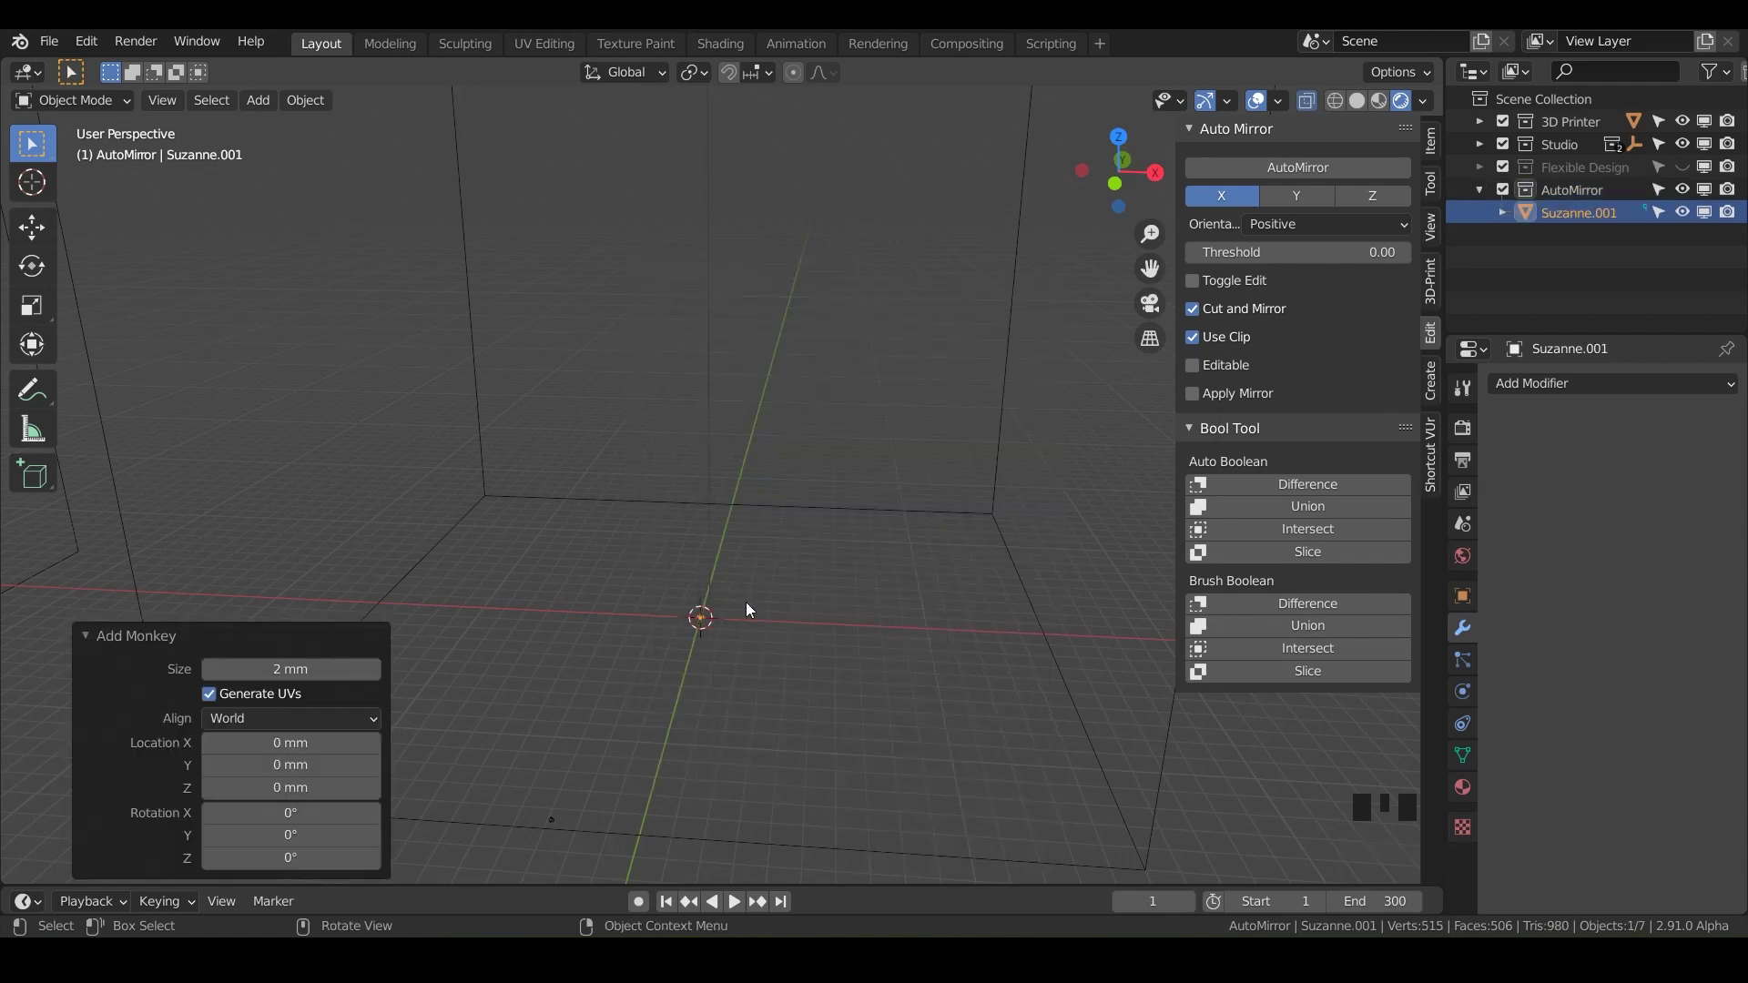
click(265, 672)
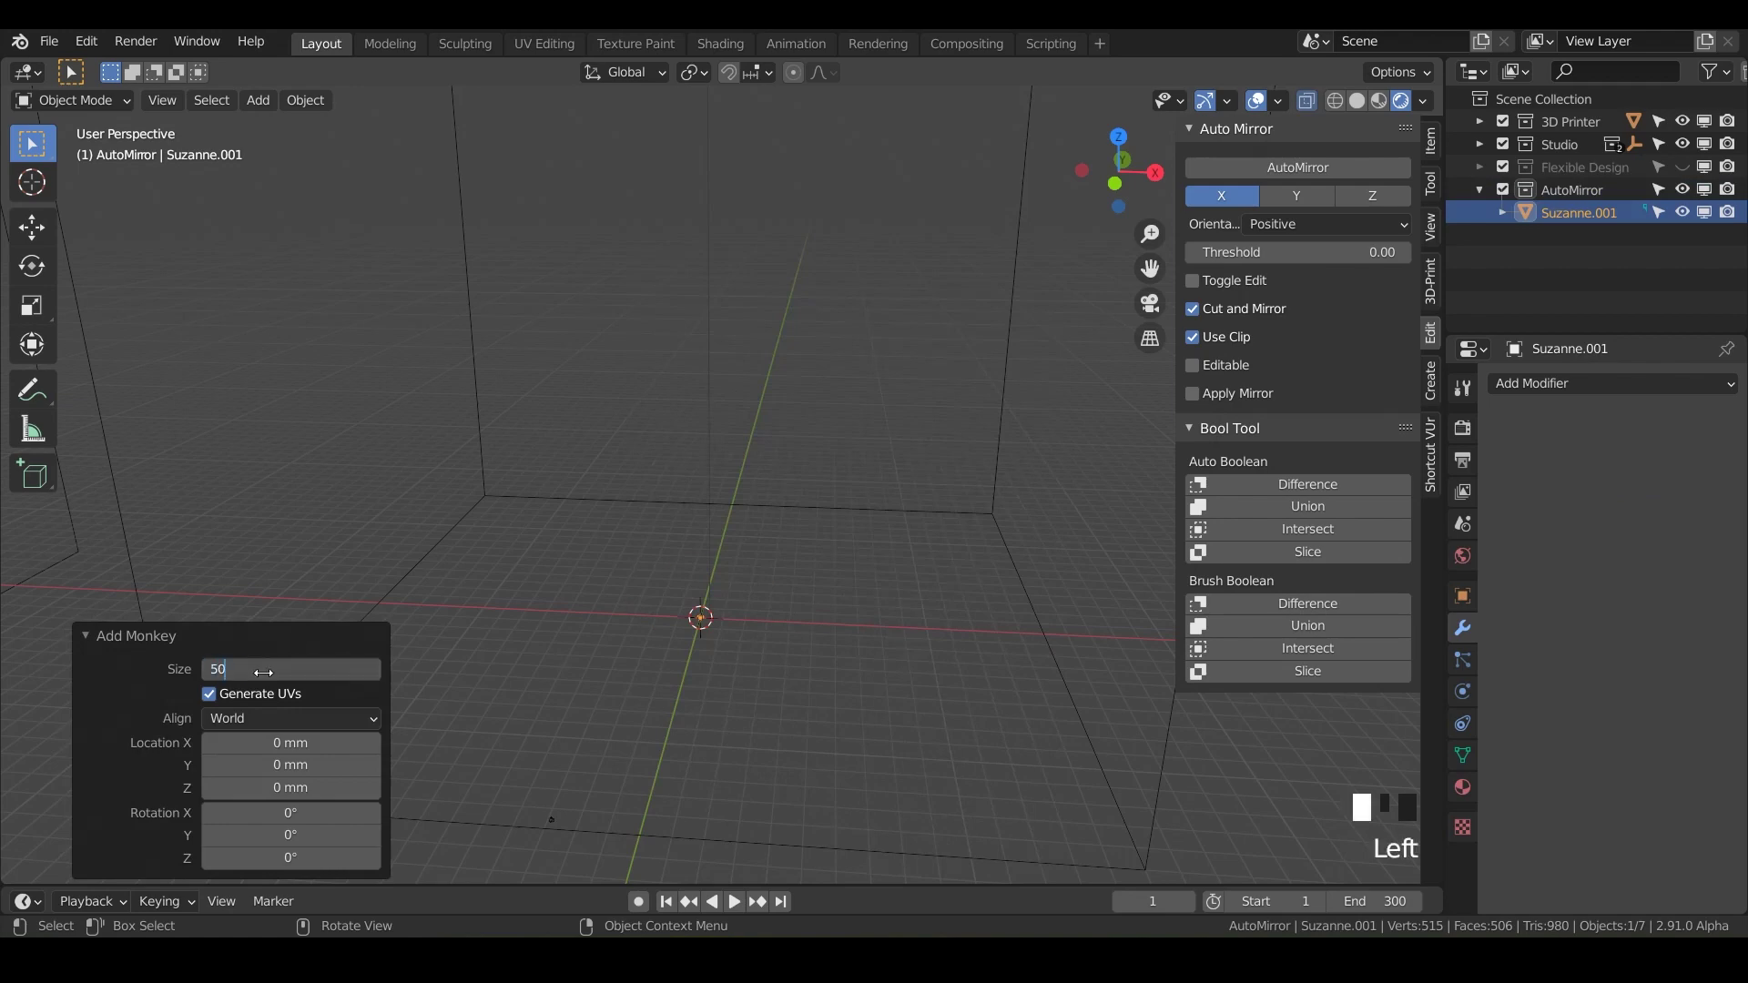
key(Return)
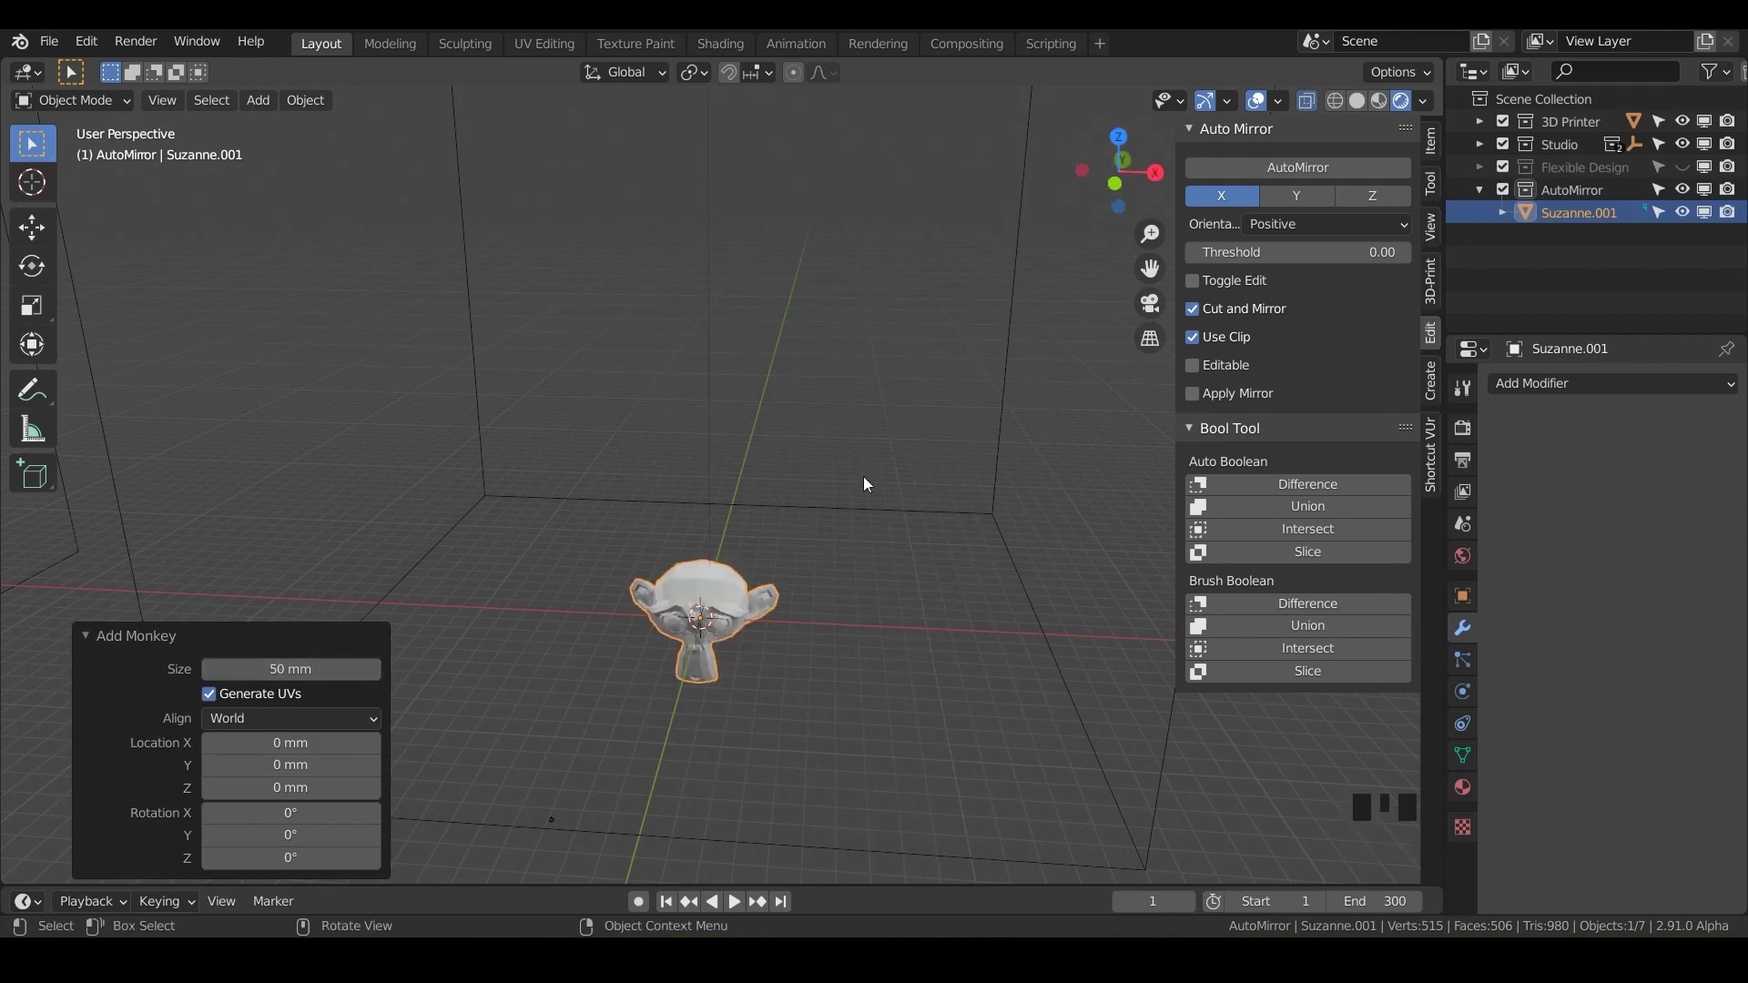
shift+middle_drag(763, 608, 744, 614)
key(KP_Decimal)
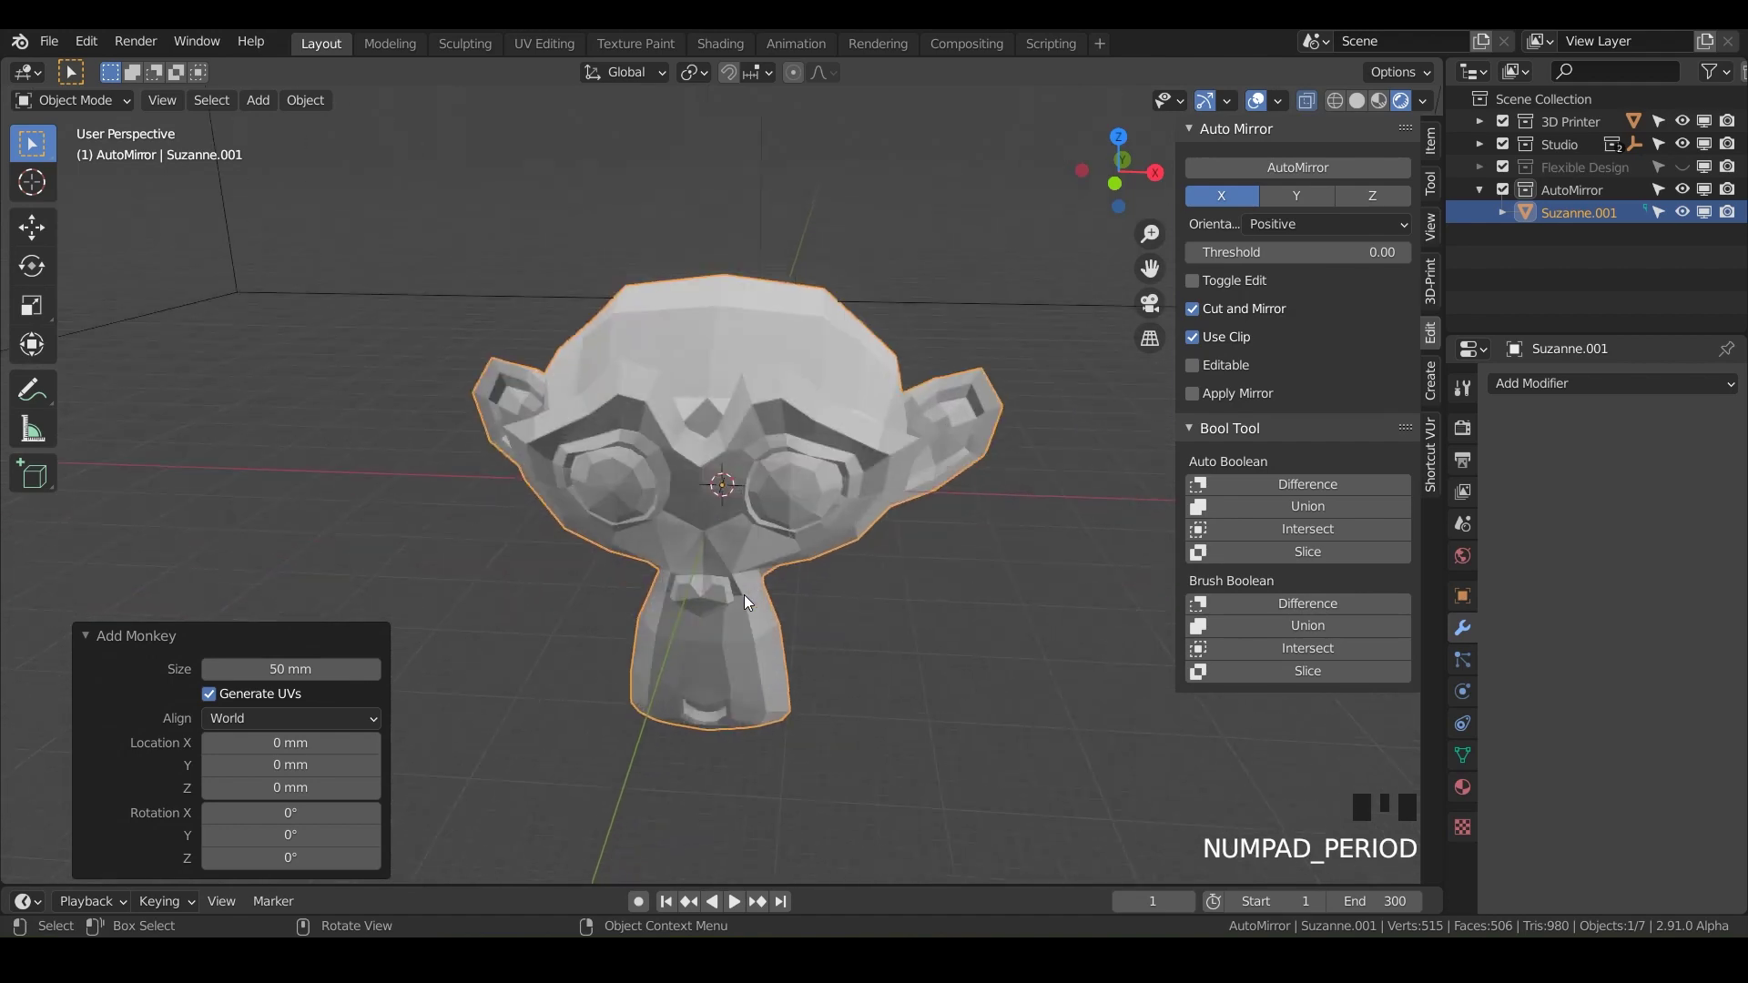
In Edit Mode from the front view with X-ray on, select the negative X half of the monkey and delete its faces
middle_drag(890, 496, 874, 506)
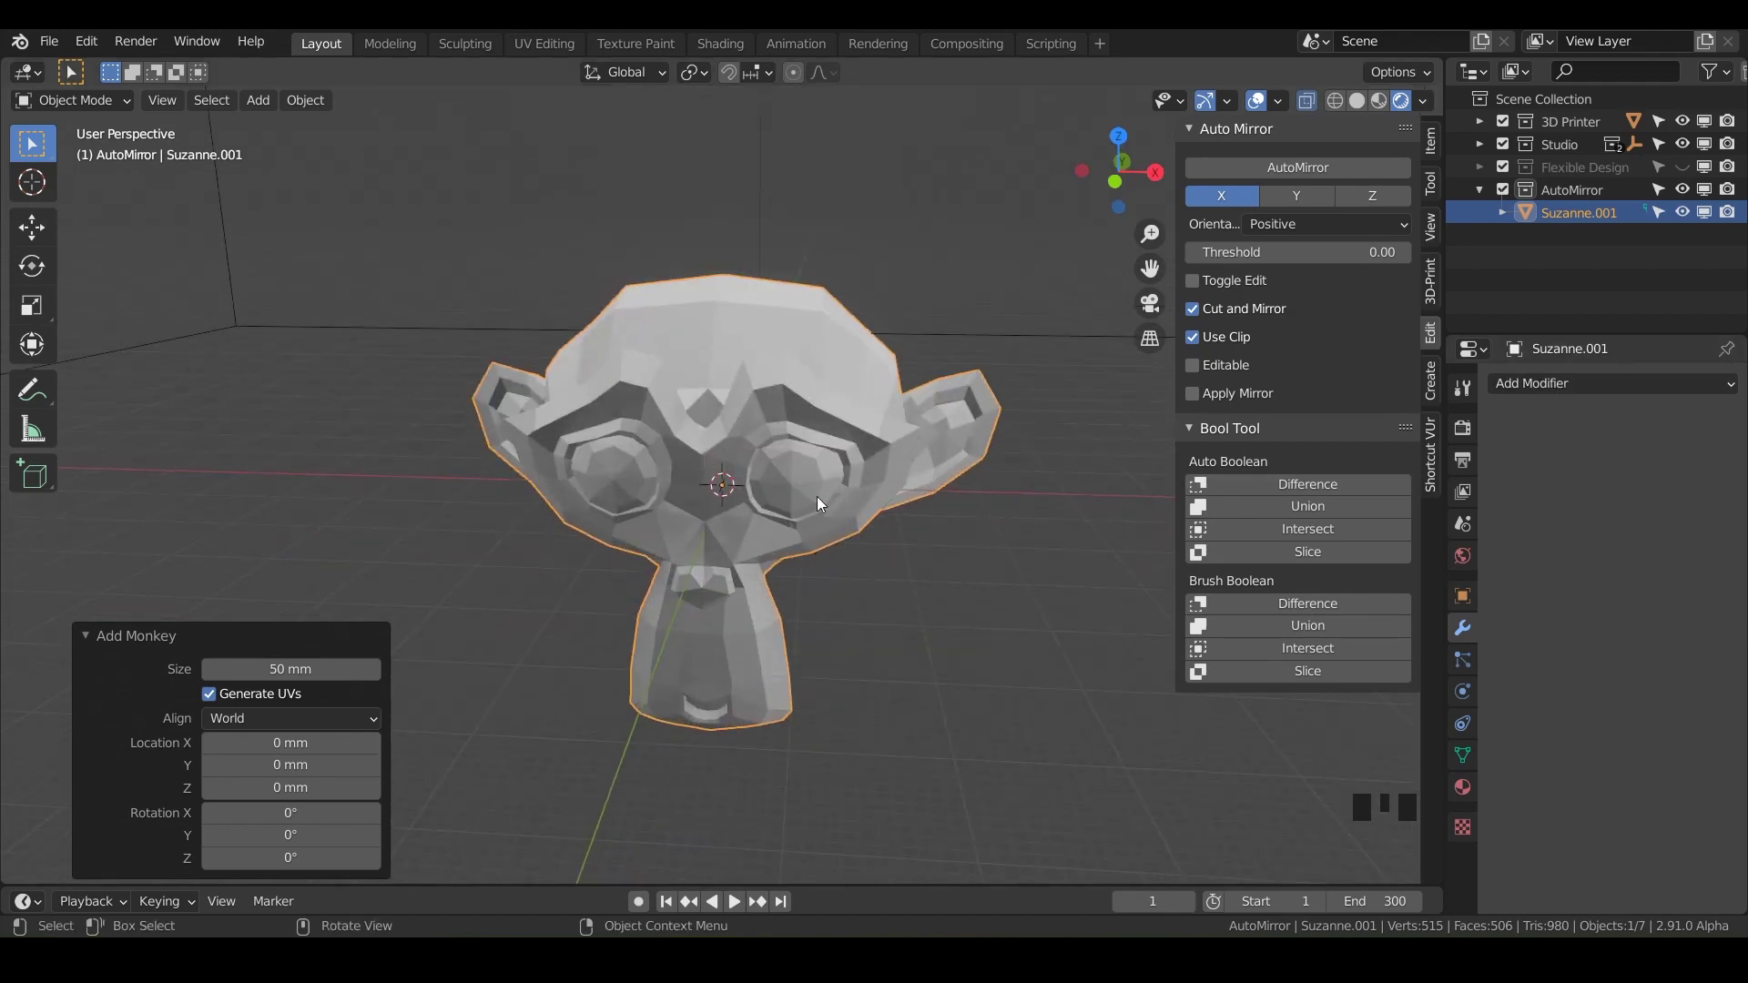
mouse_move(829, 473)
middle_down()
mouse_move(899, 466)
mouse_move(799, 482)
middle_up()
key(Tab)
key(KP_1)
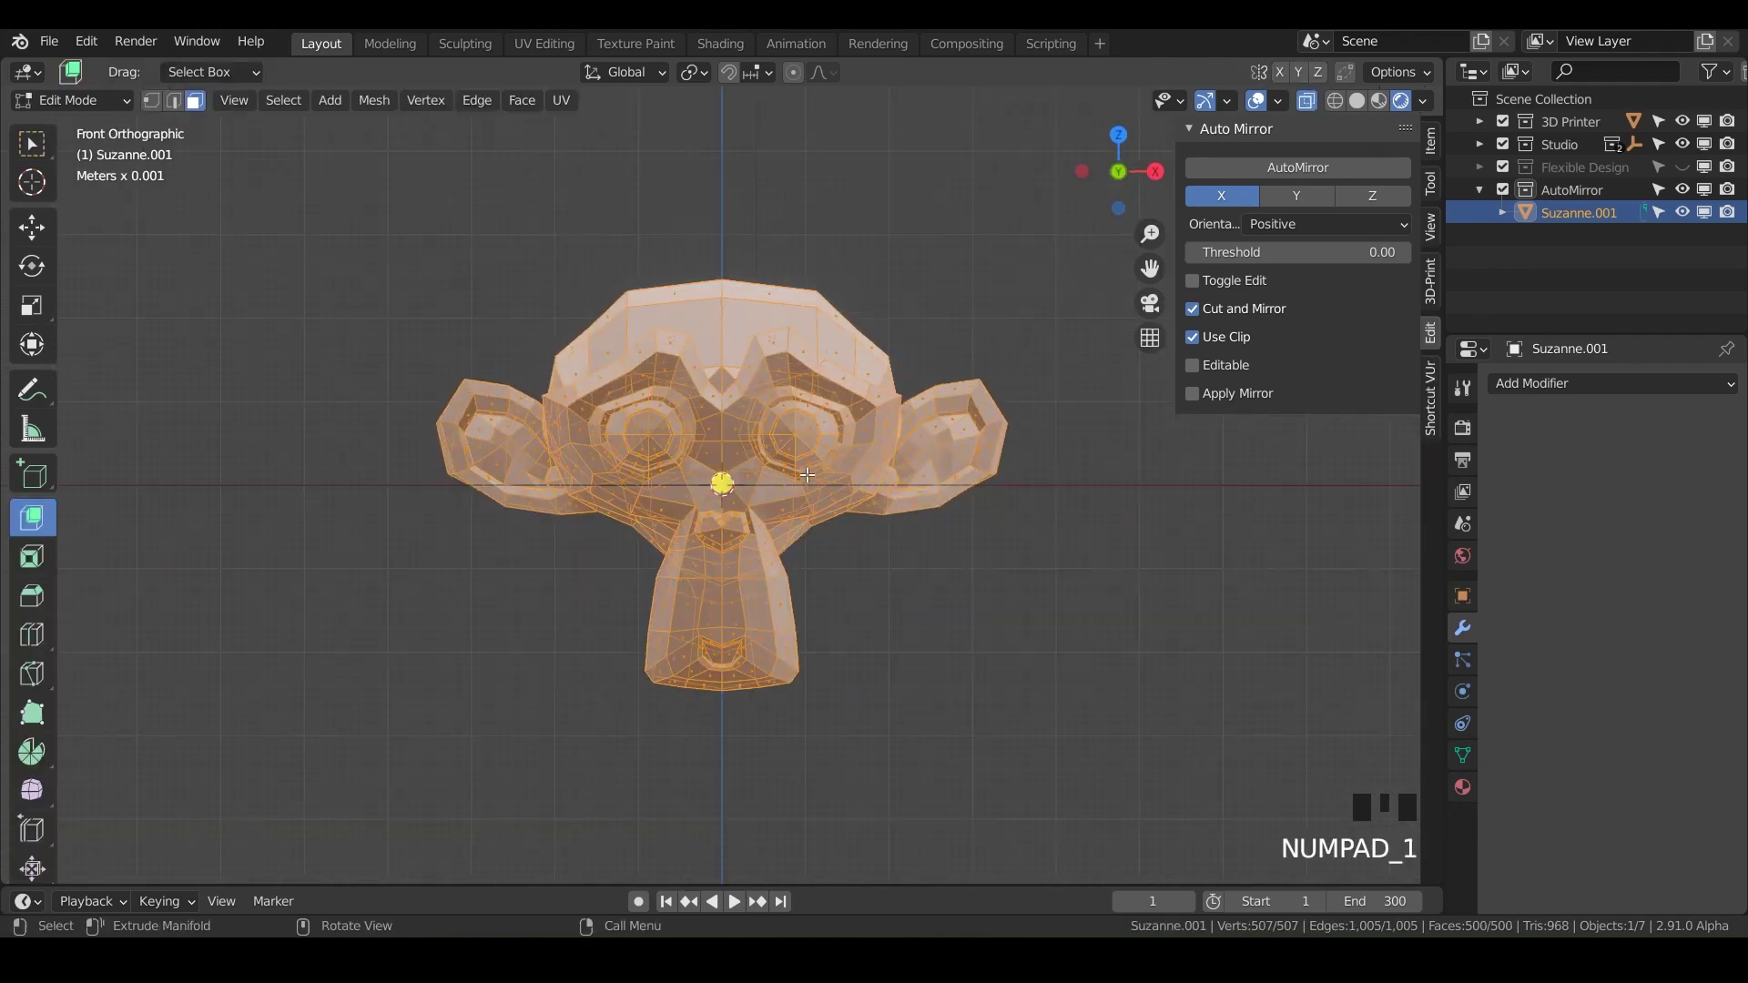
key(alt+z)
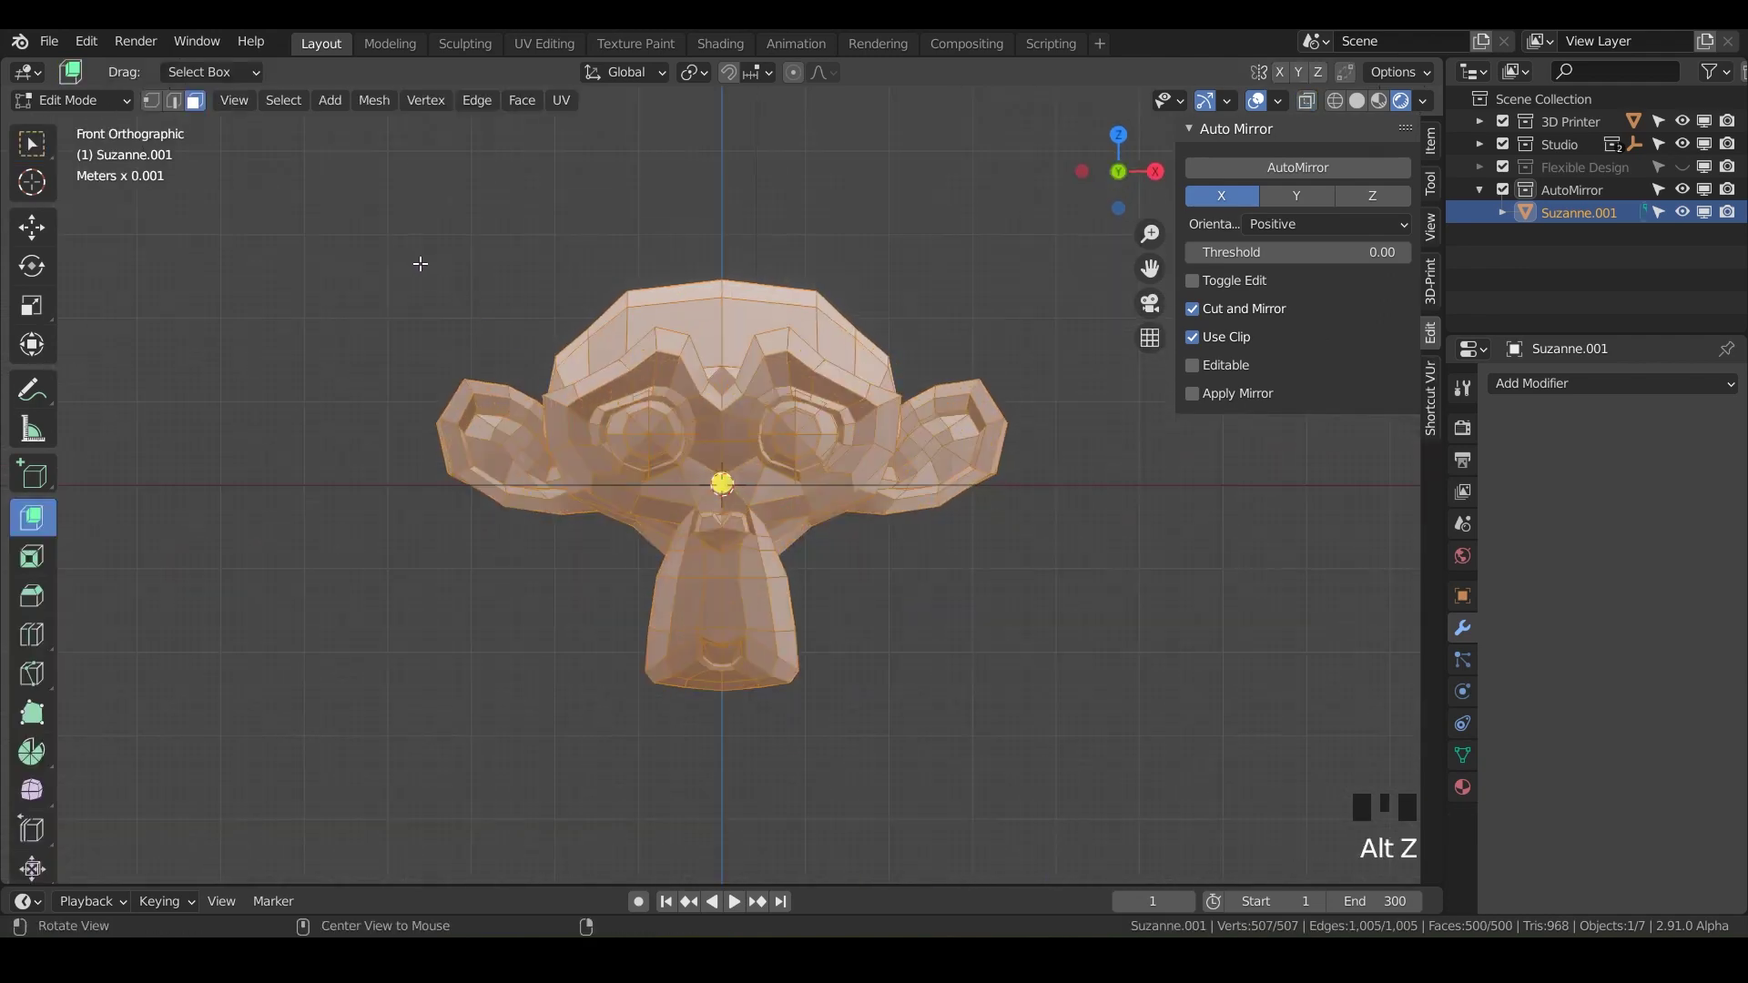
key(alt+z)
drag(416, 242, 717, 740)
key(x)
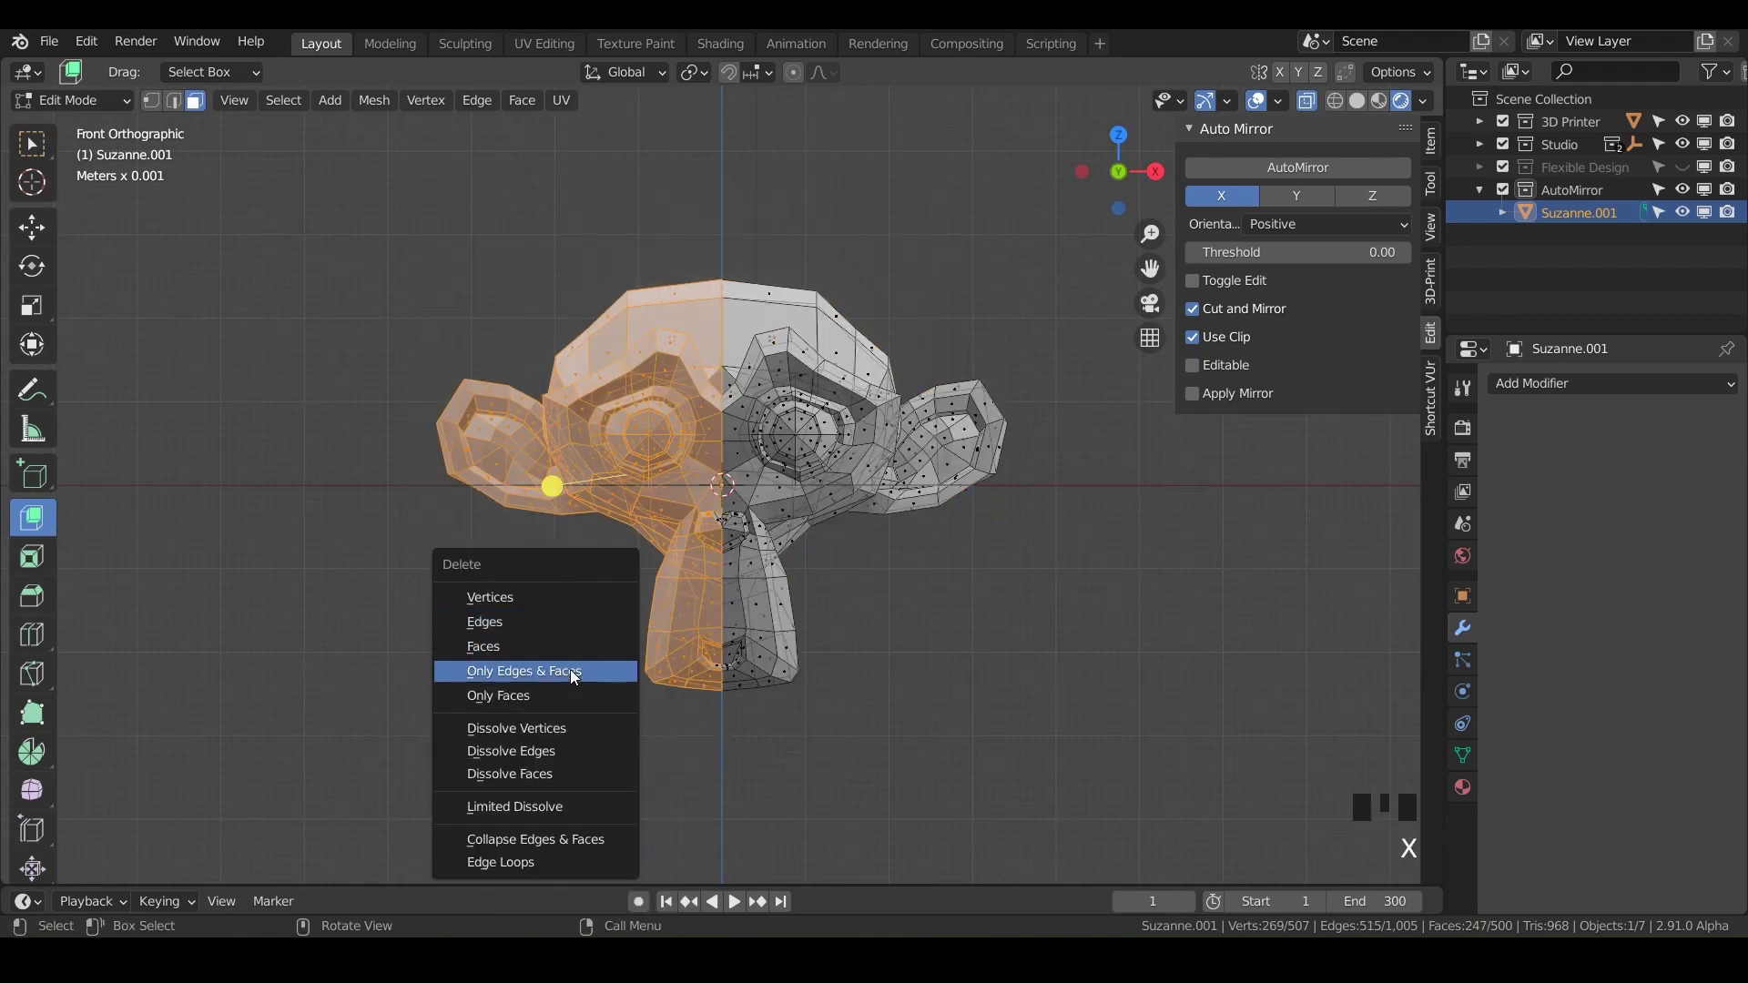
click(569, 652)
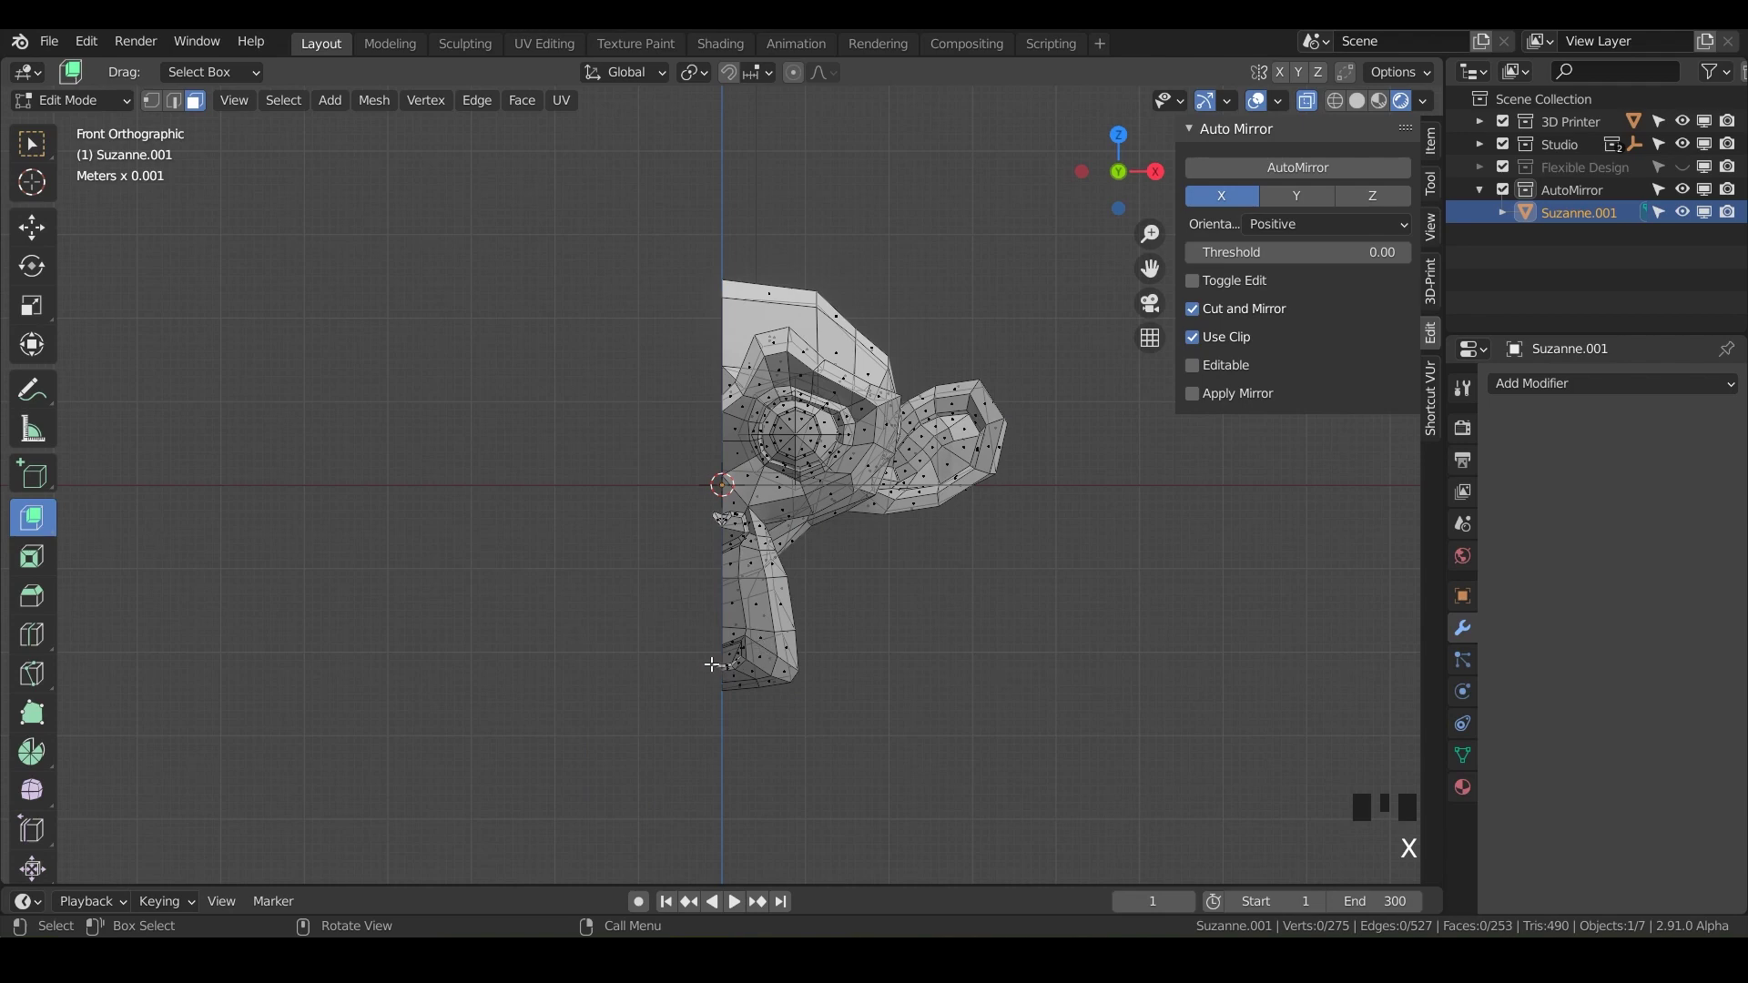
Delete the leftover face near the midline below the nose and add a Mirror modifier to the half head
click(736, 548)
key(x)
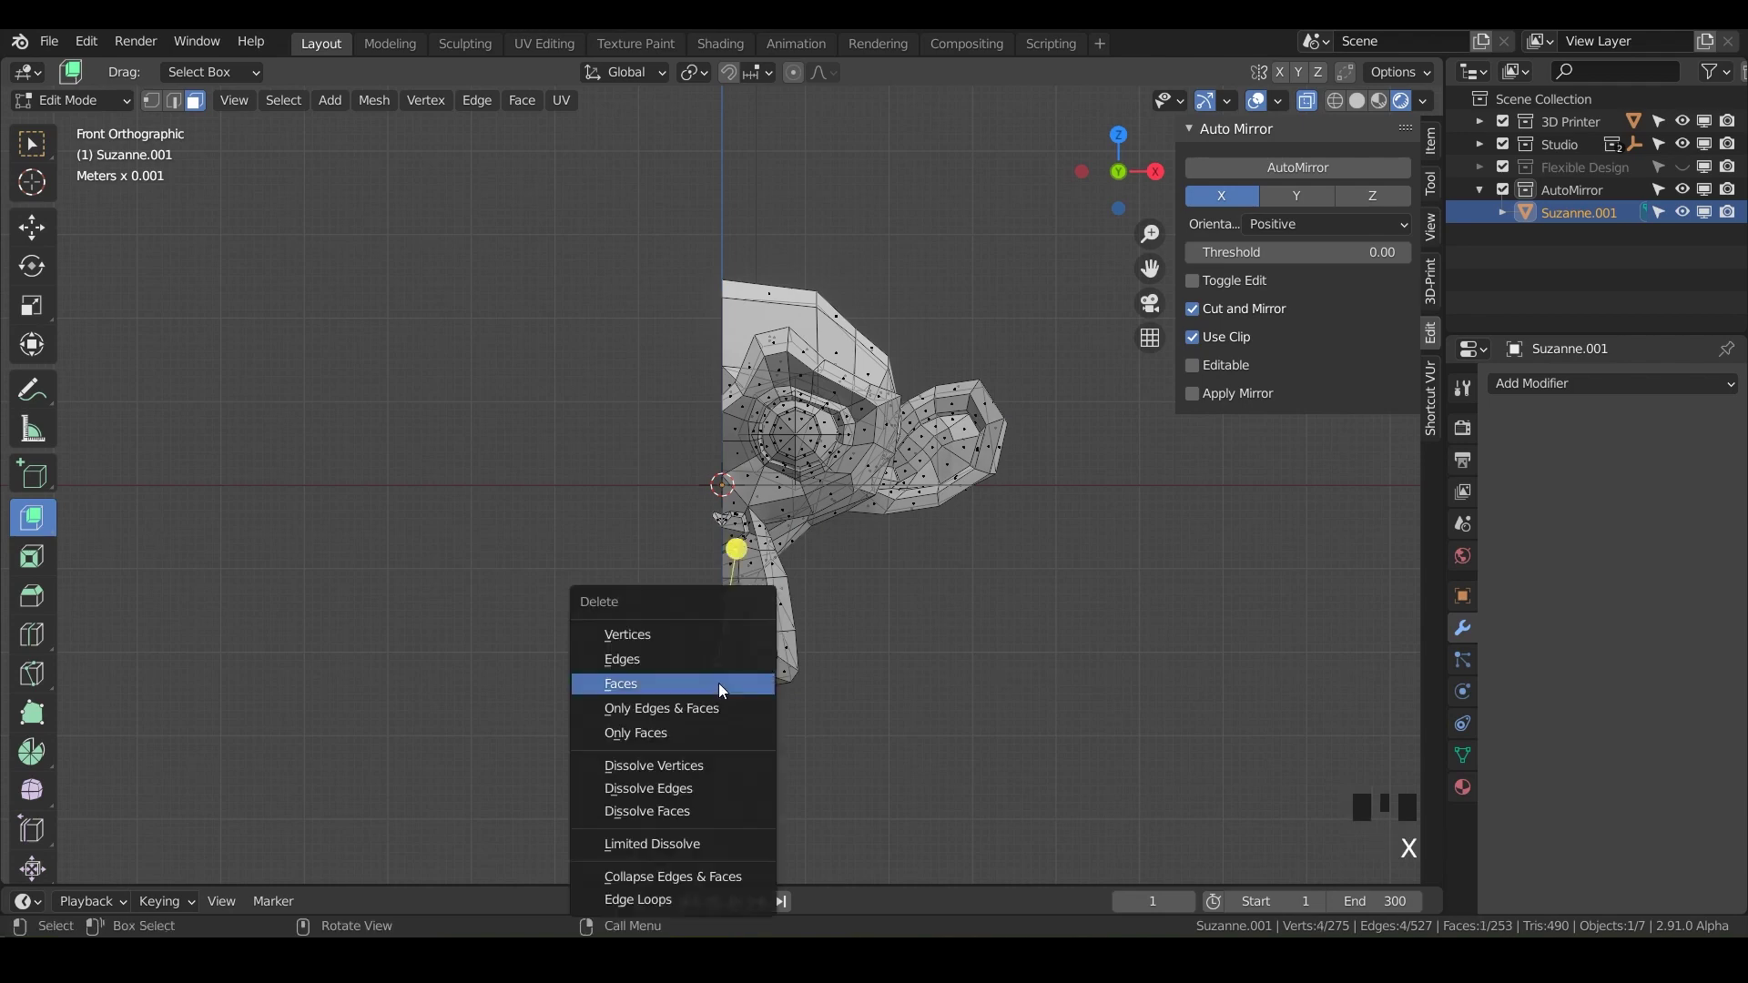
click(691, 690)
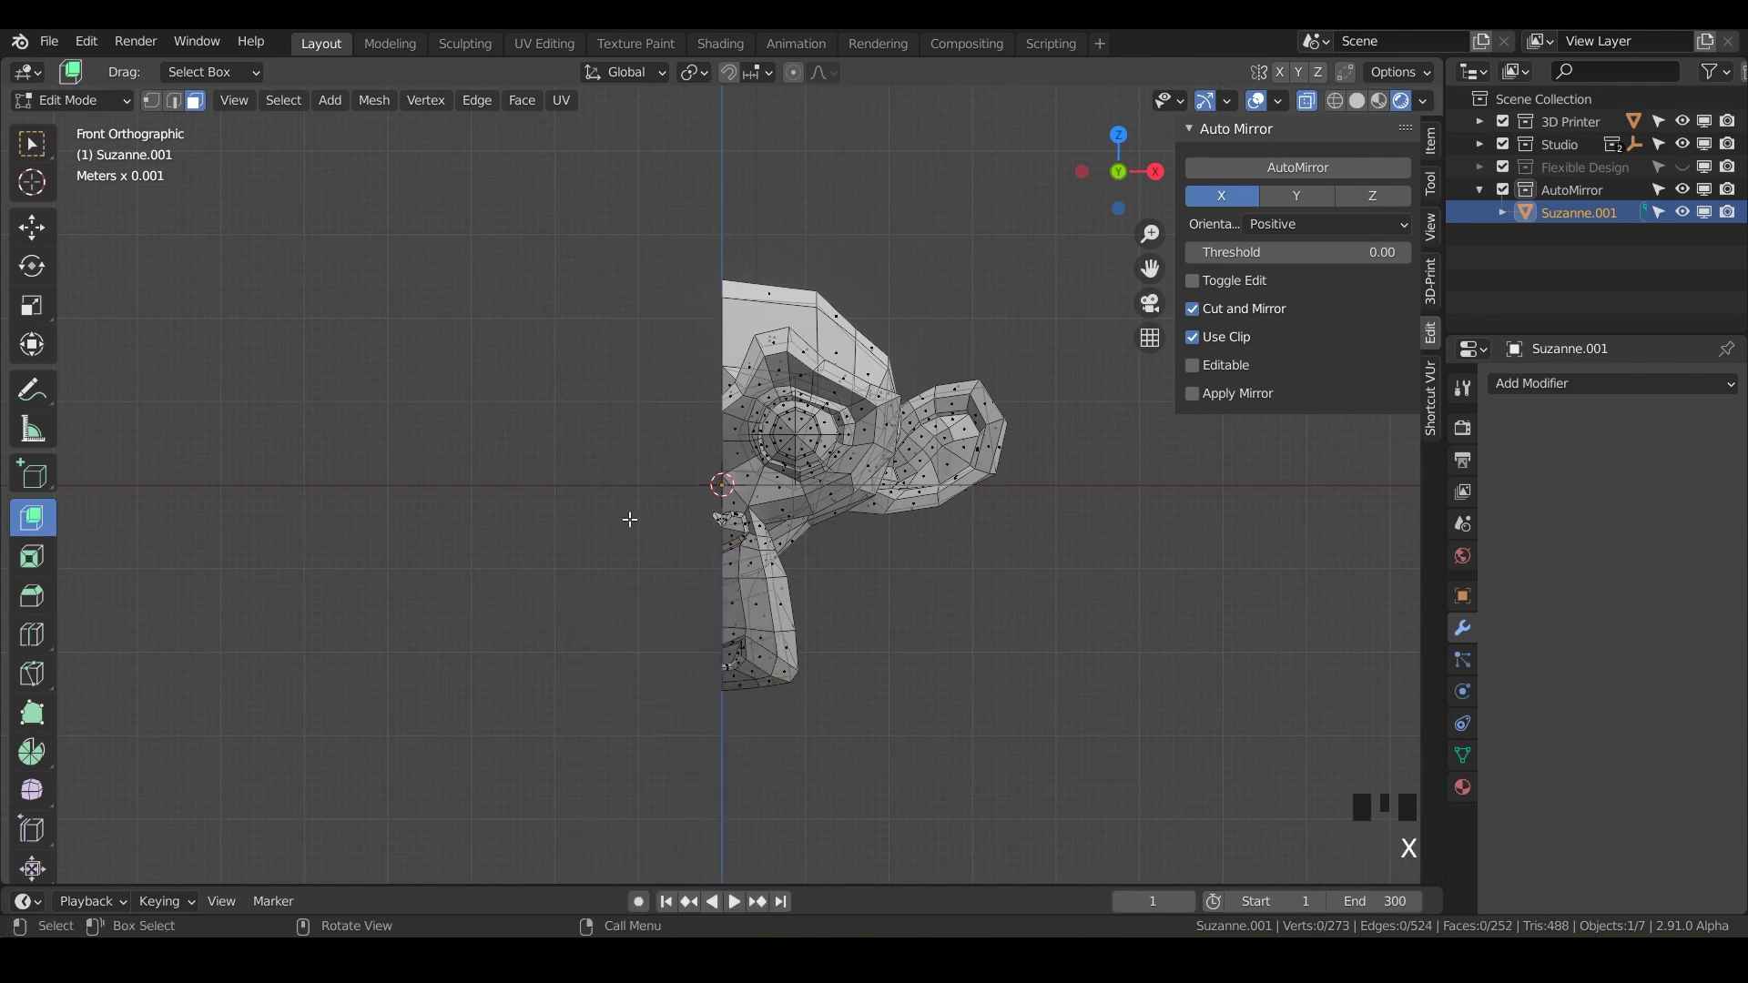
click(1538, 384)
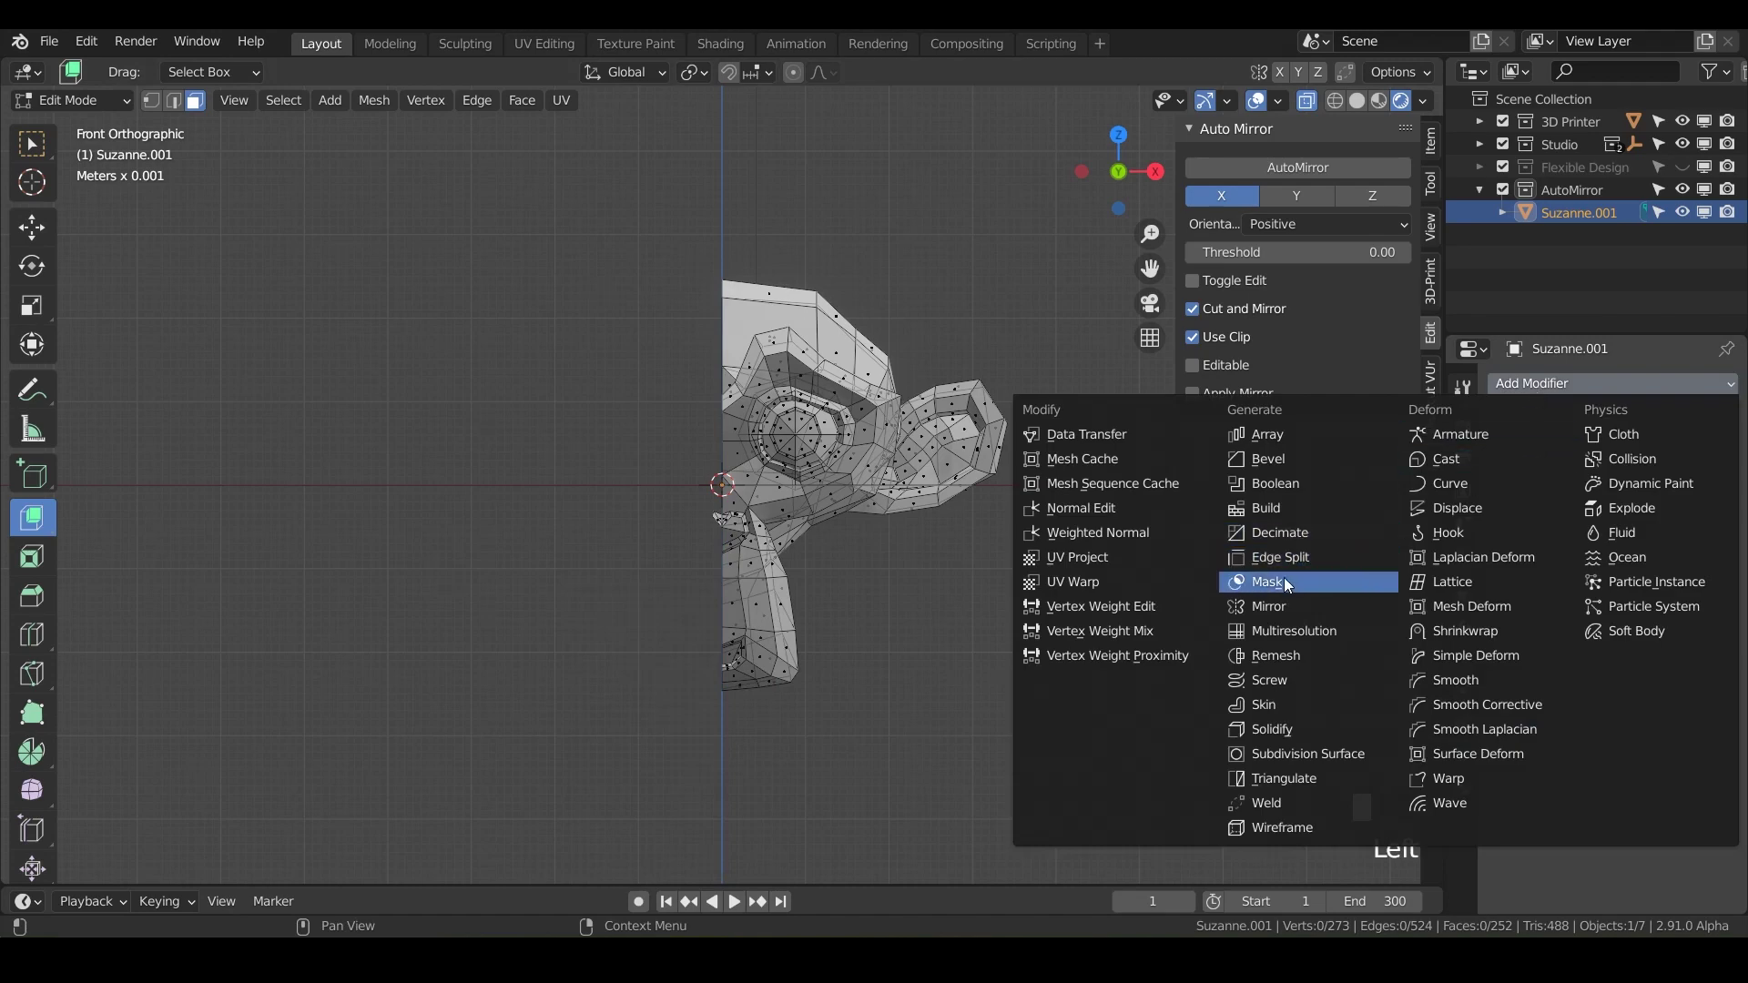
click(1299, 602)
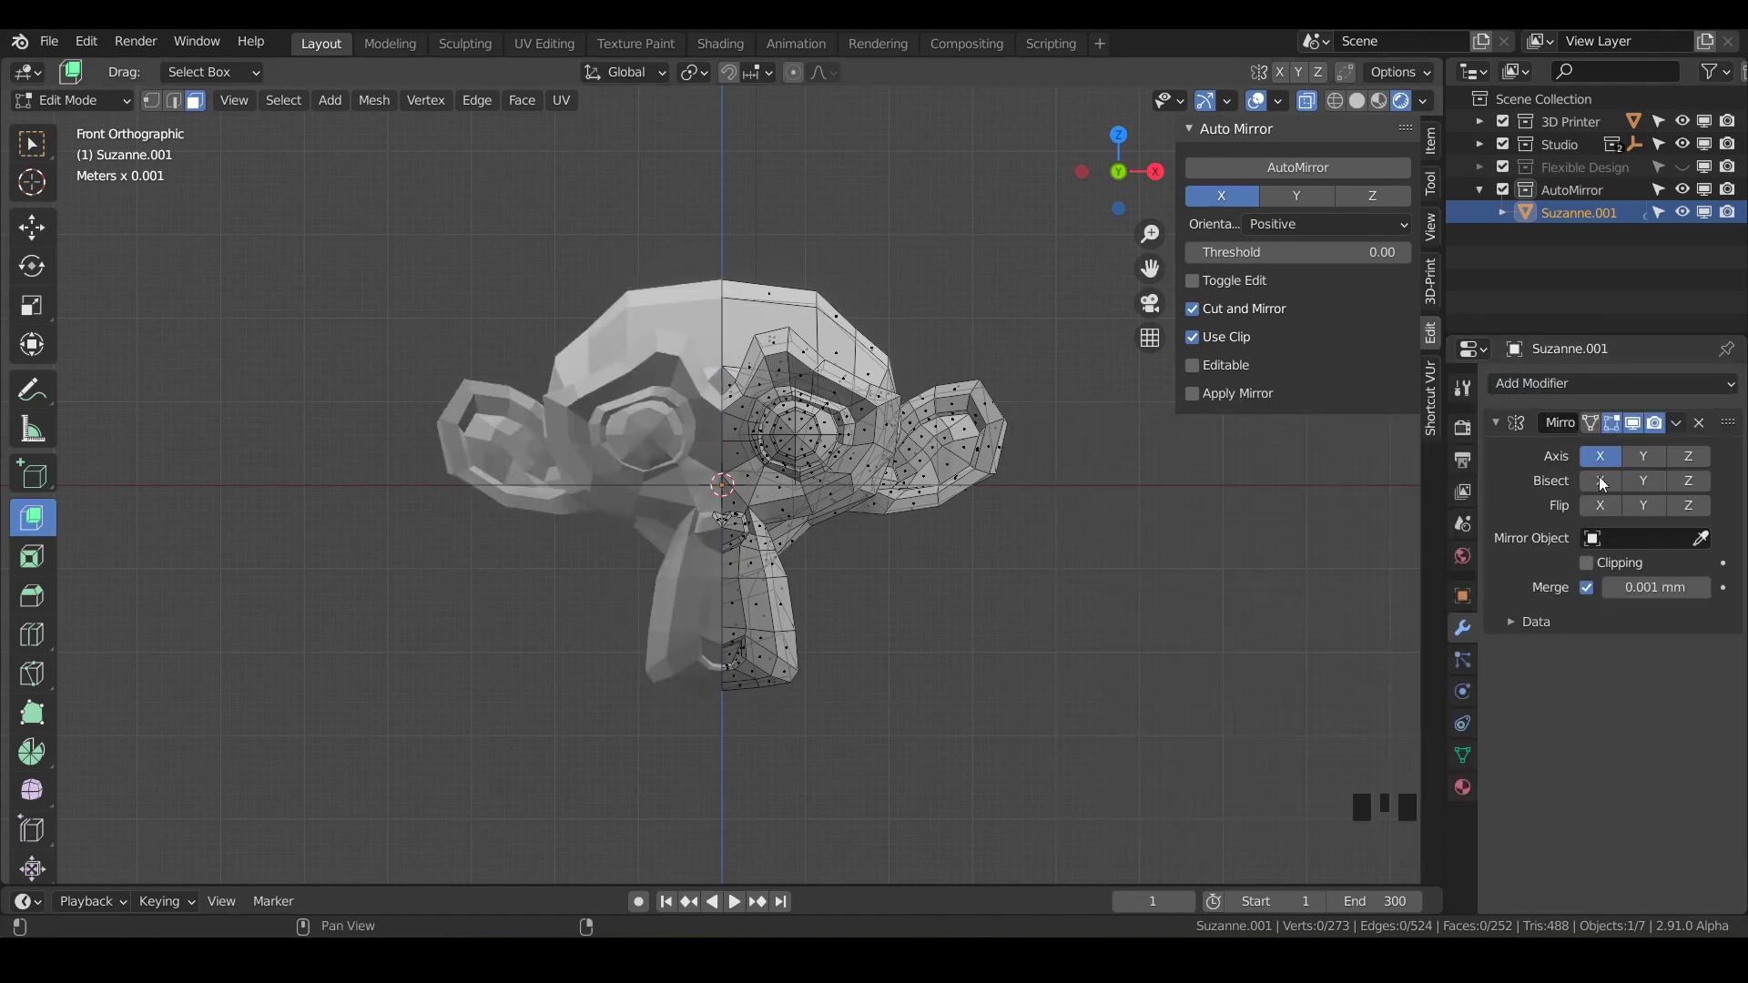
Undo the Mirror modifier and the face deletions on the monkey head
key(ctrl+z)
key(ctrl+z)
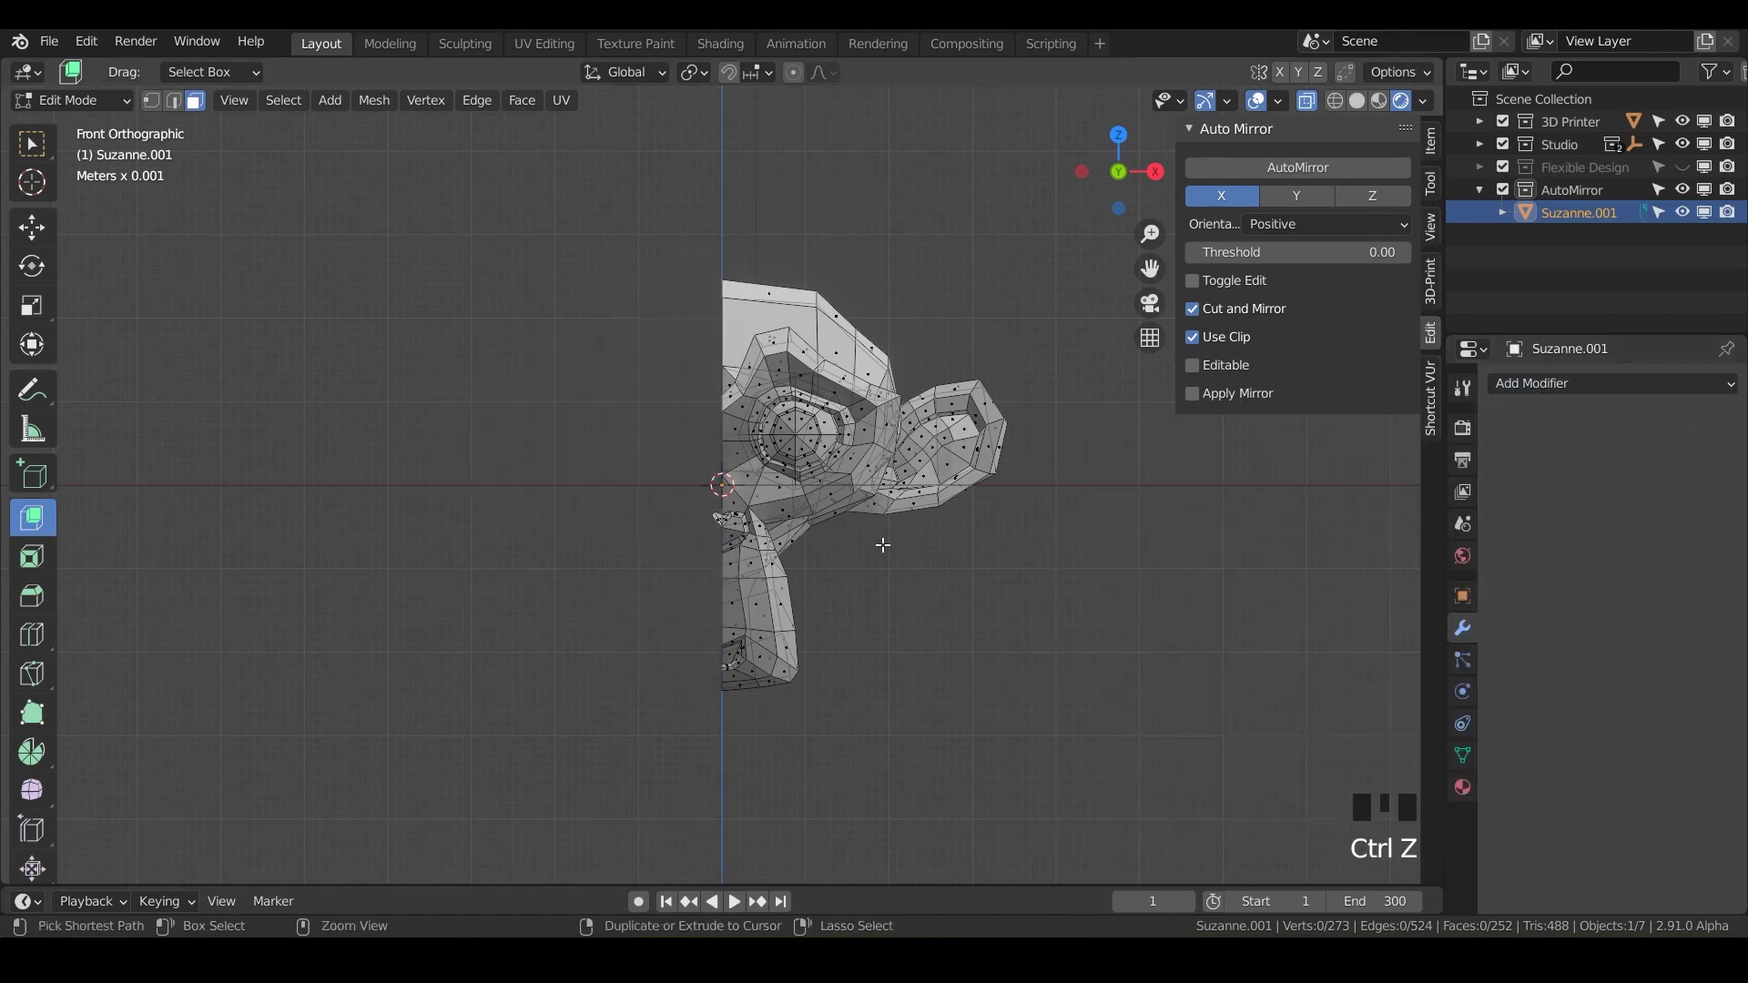
key(ctrl+z)
key(ctrl+z)
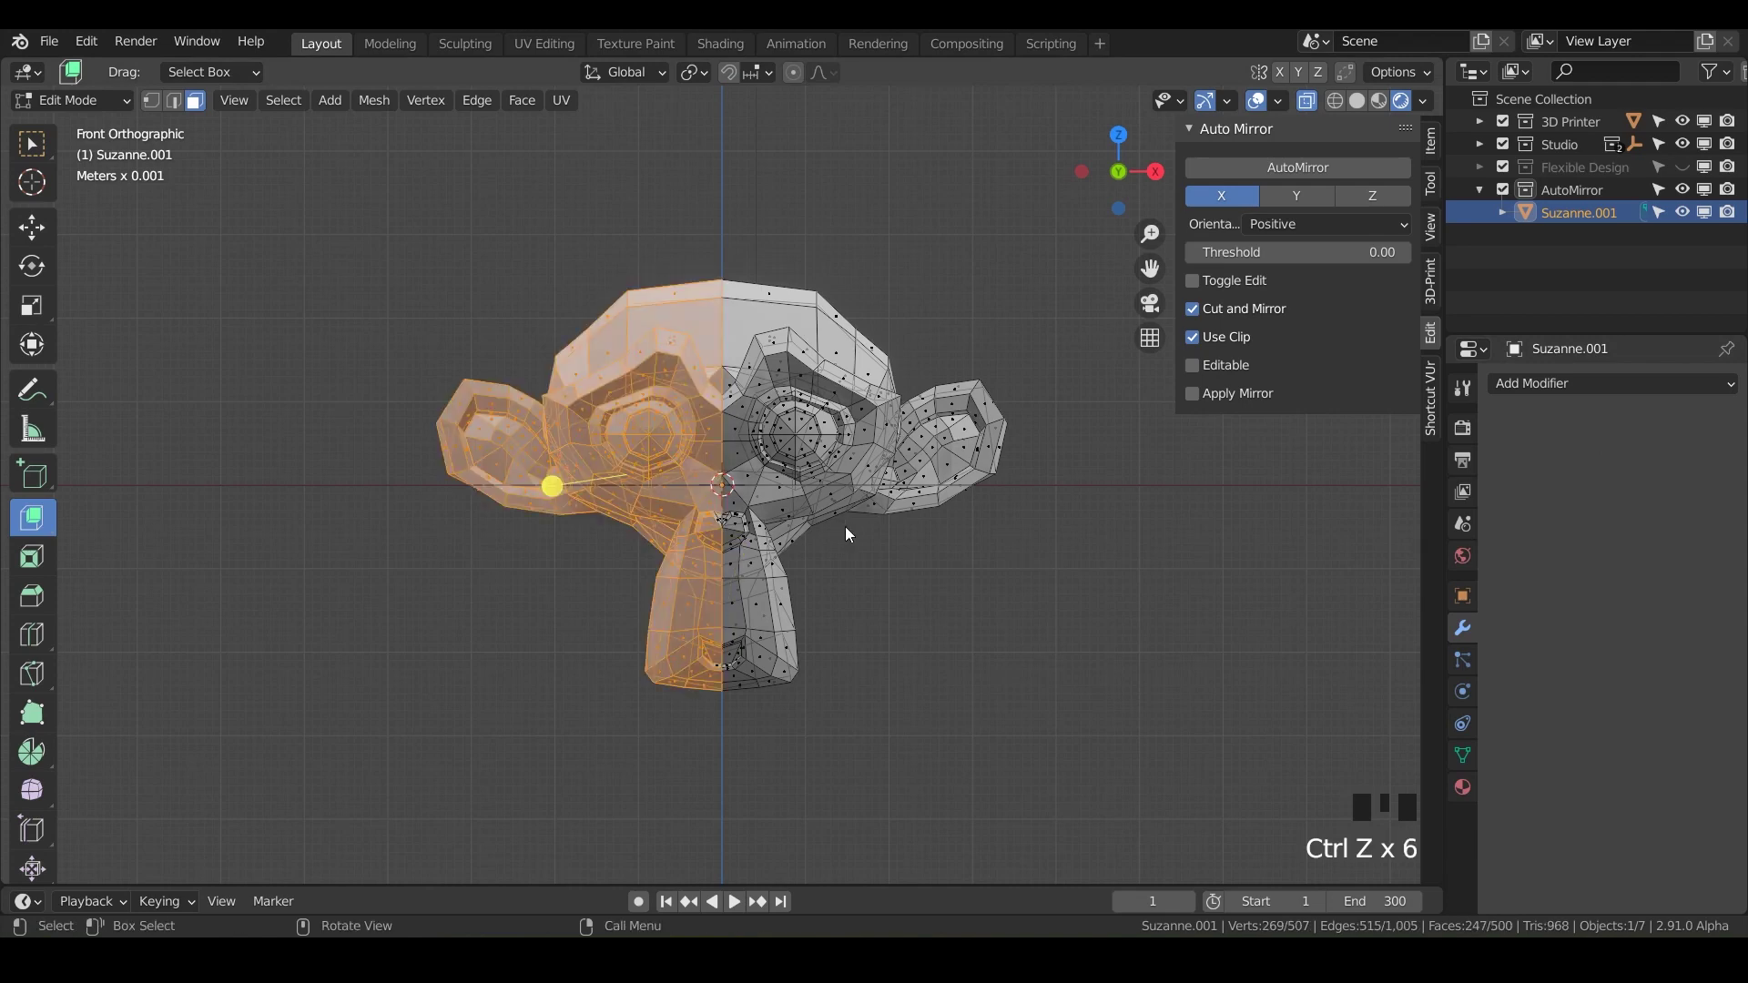
Return the monkey to Object Mode and look up the Auto Mirror add-on in the preferences by searching the add-ons for "mir"
key(Tab)
middle_drag(840, 501, 801, 532)
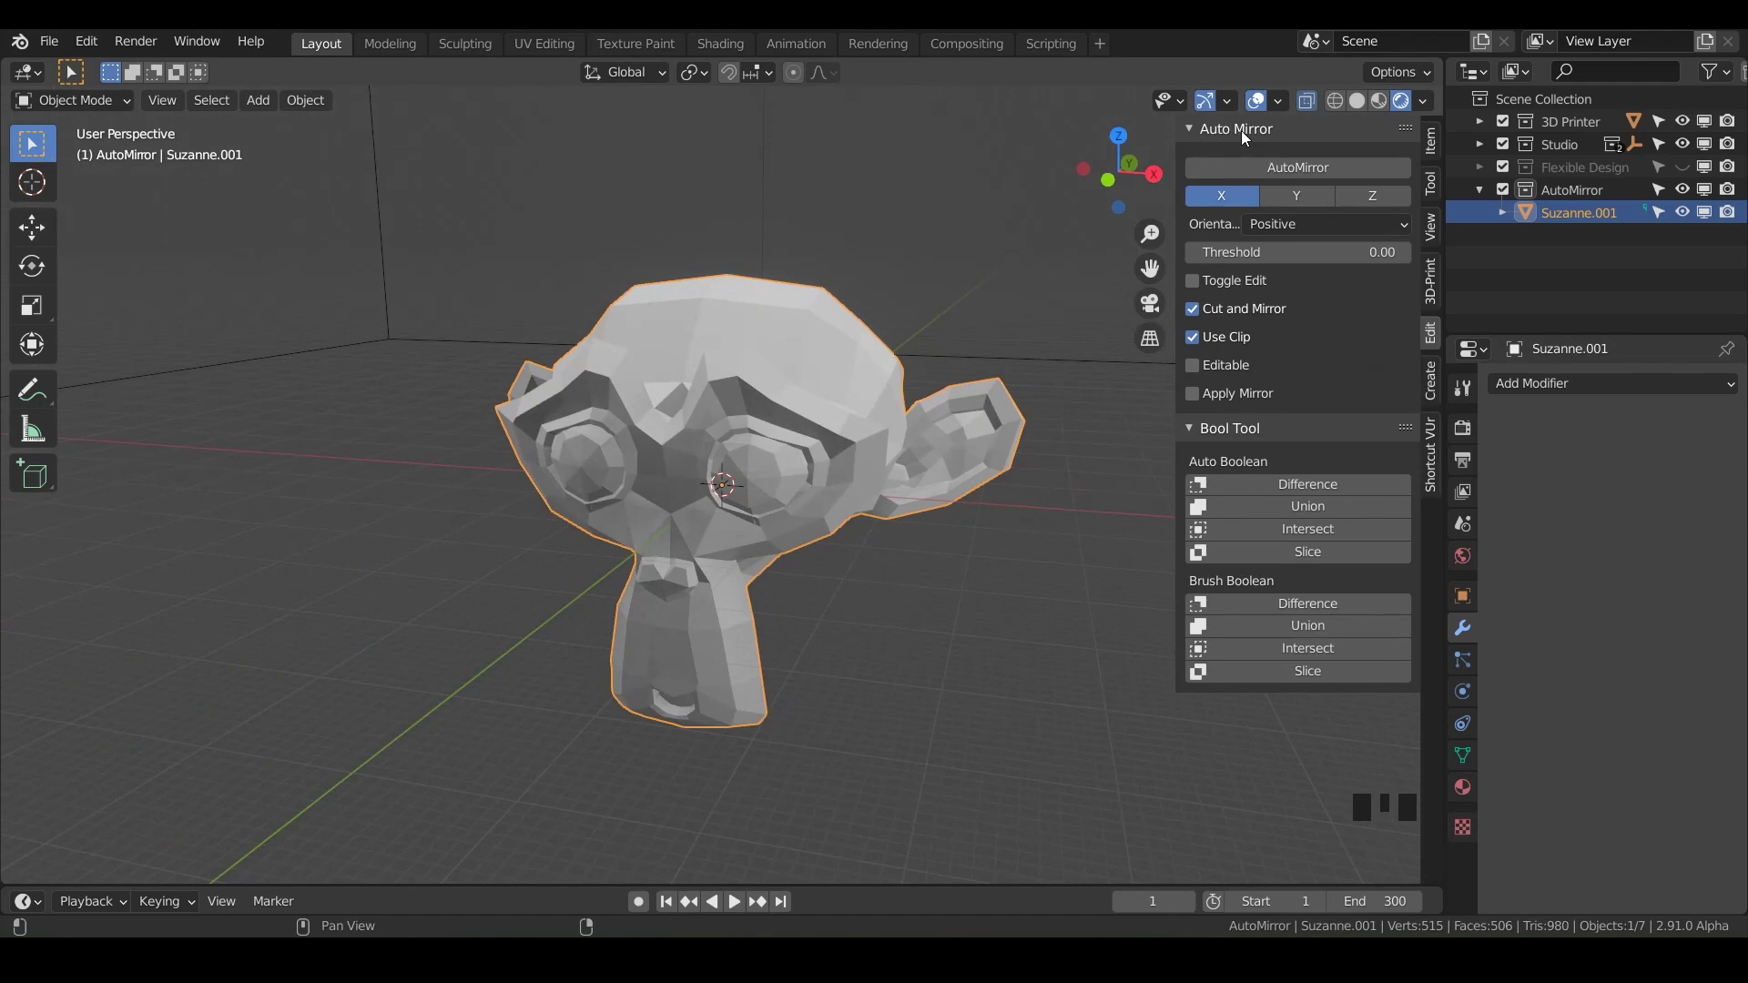
click(87, 41)
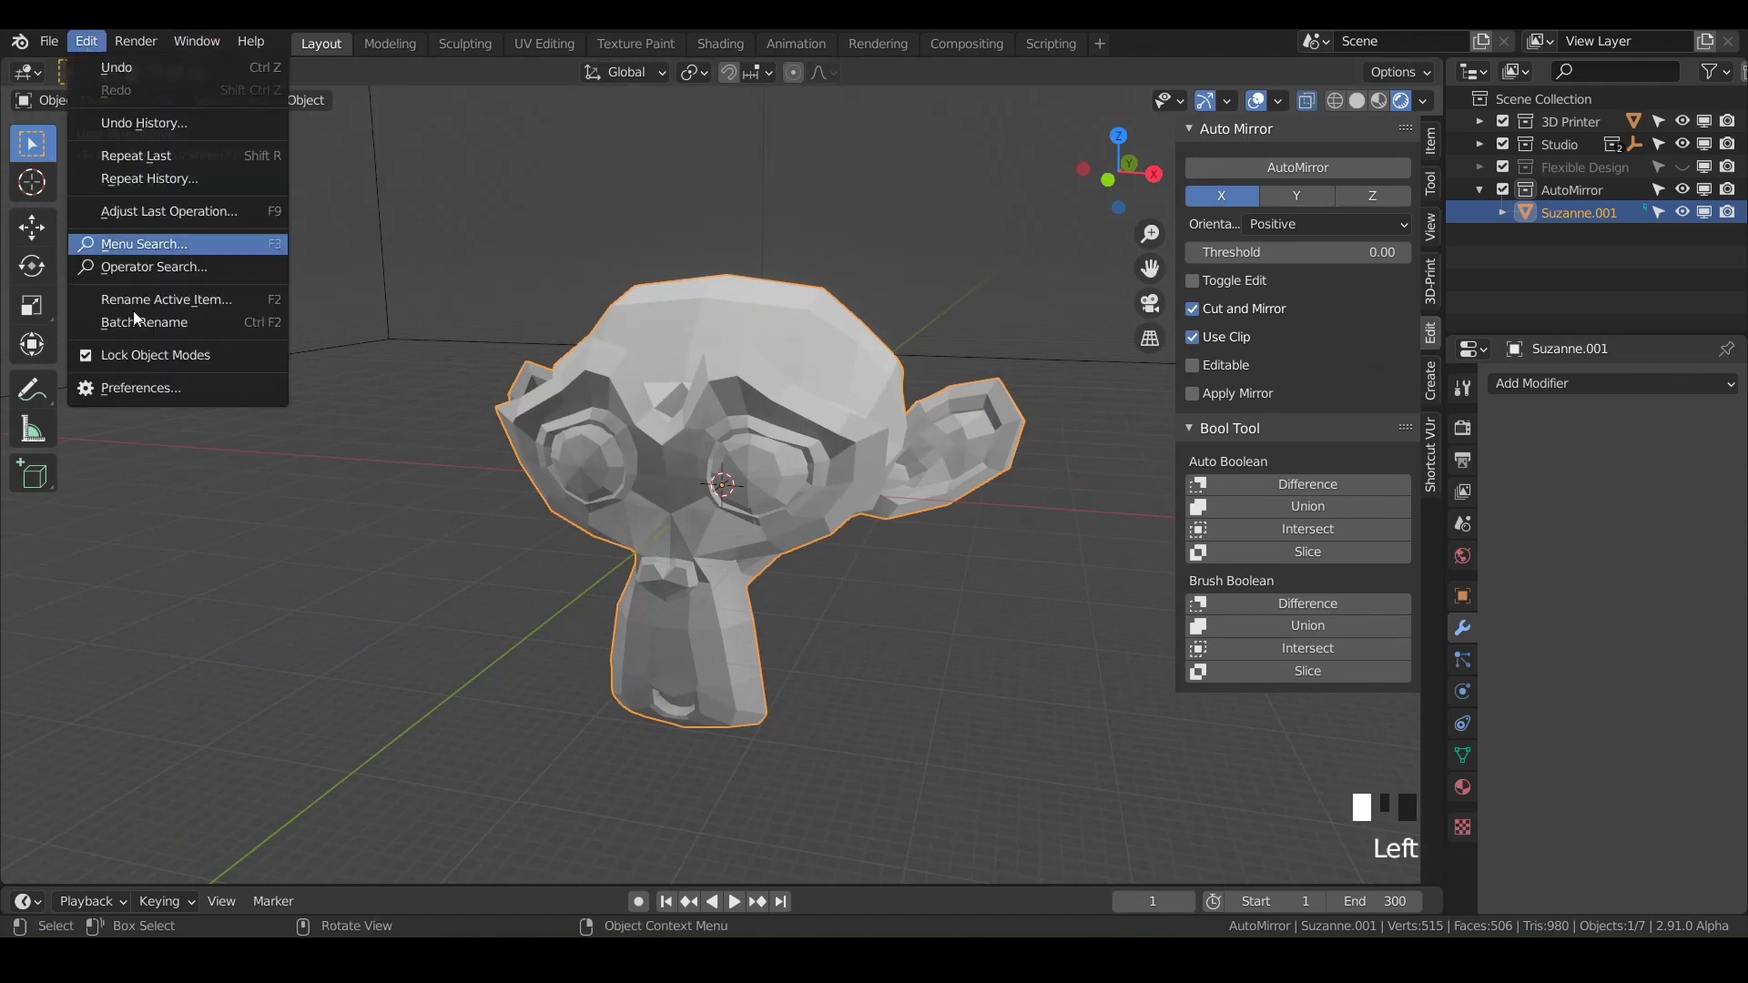
click(125, 389)
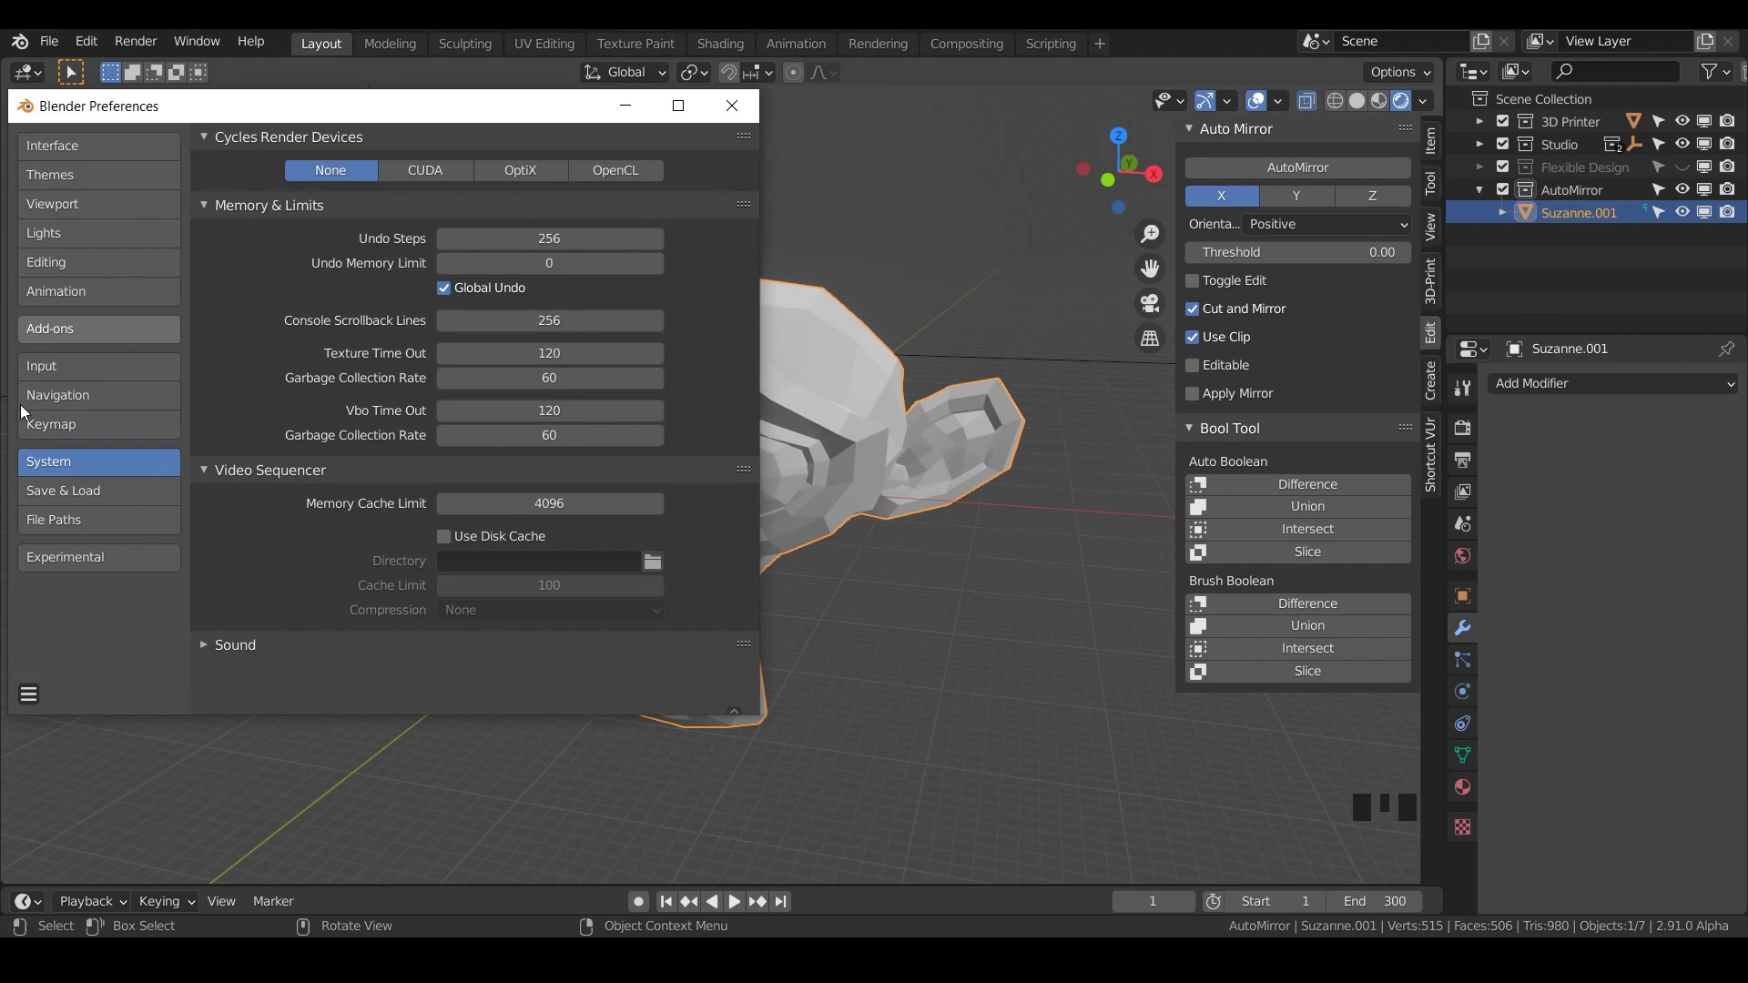
click(54, 329)
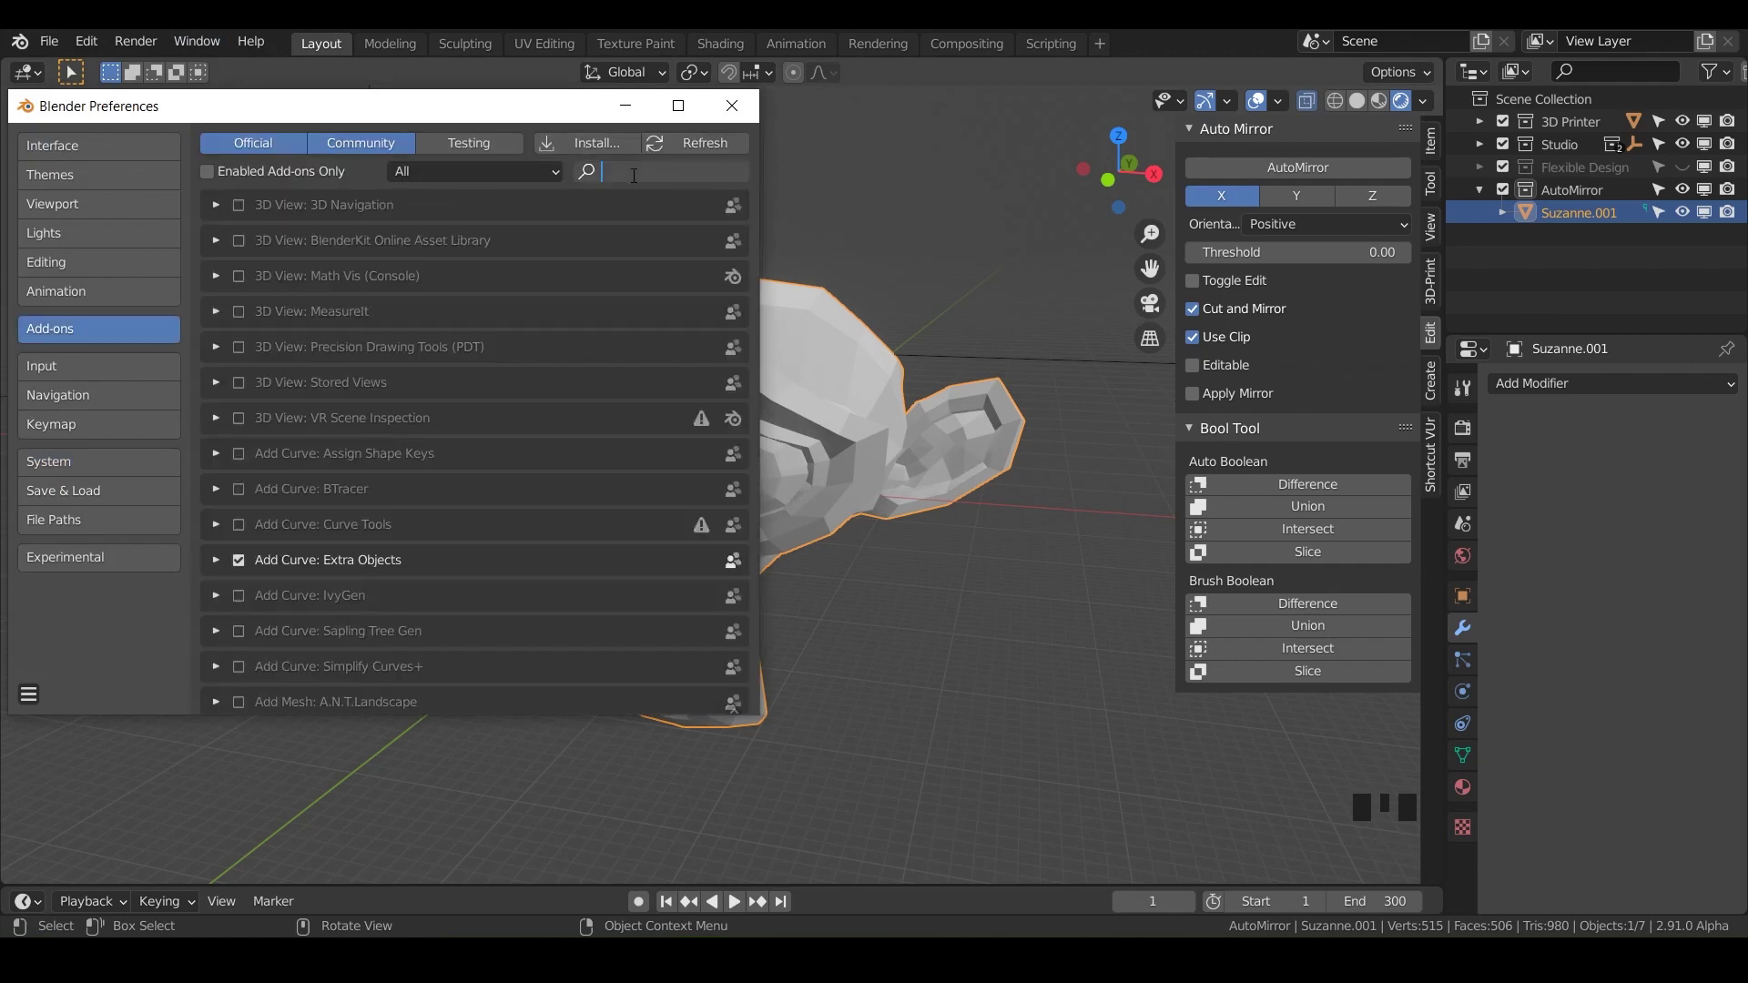
text(mir)
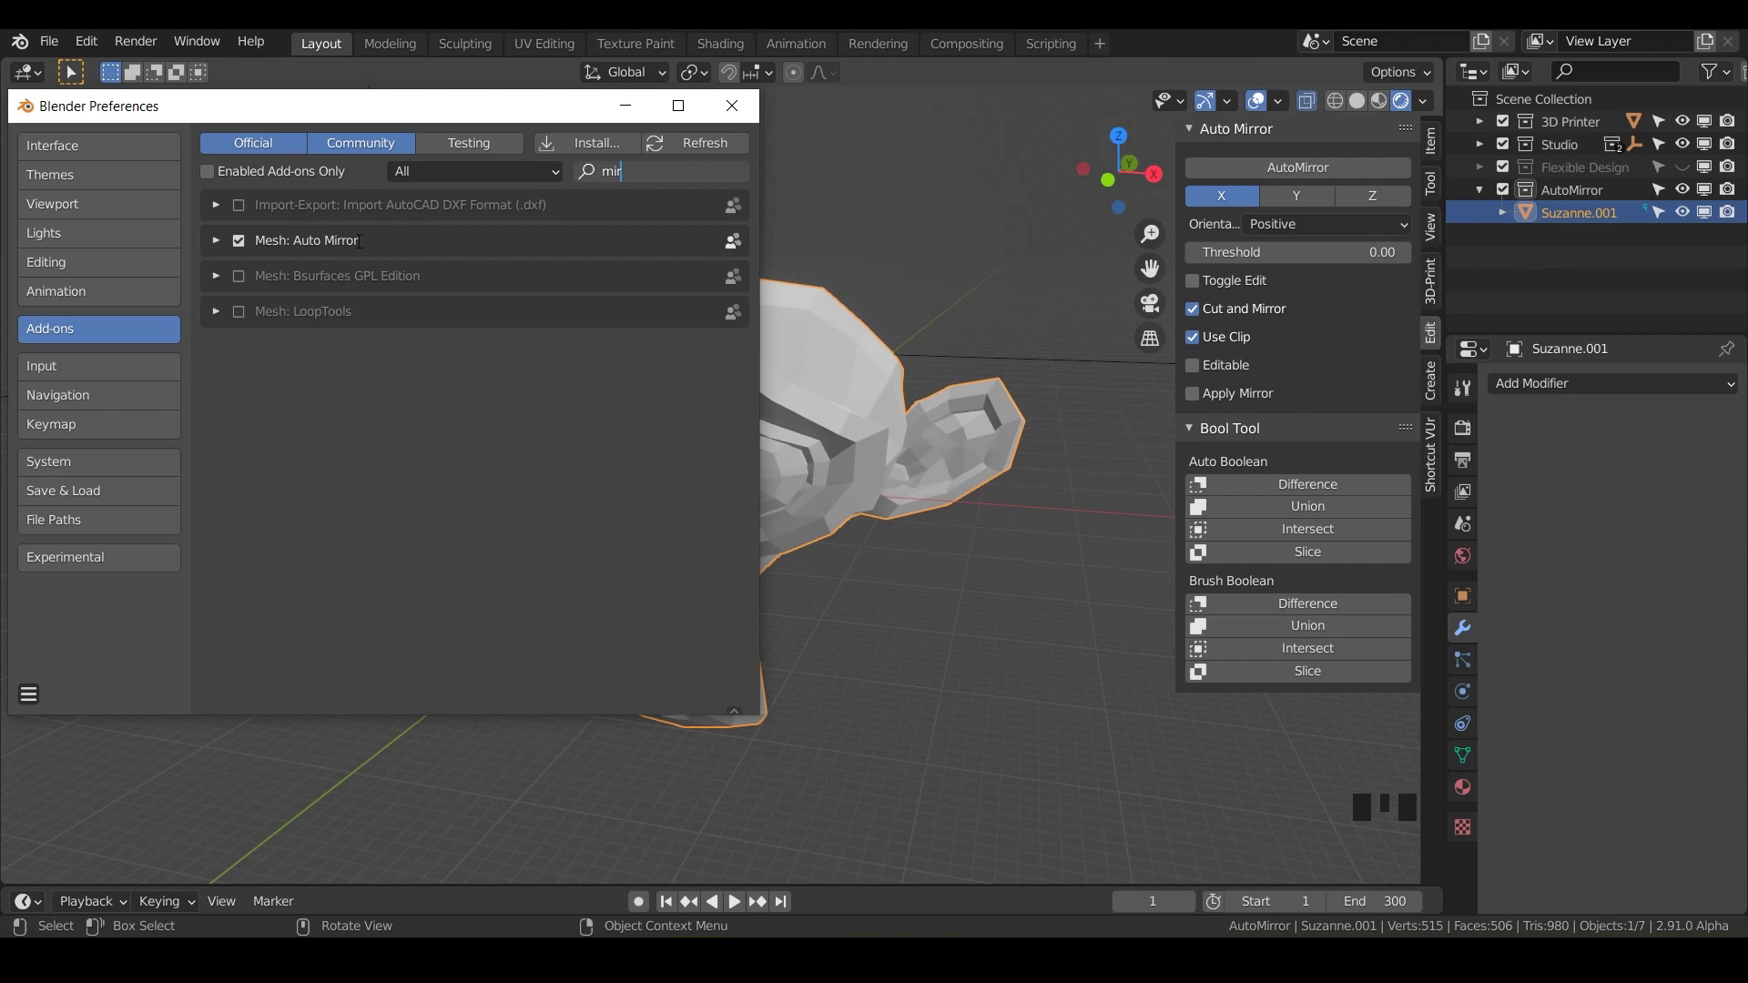
click(732, 104)
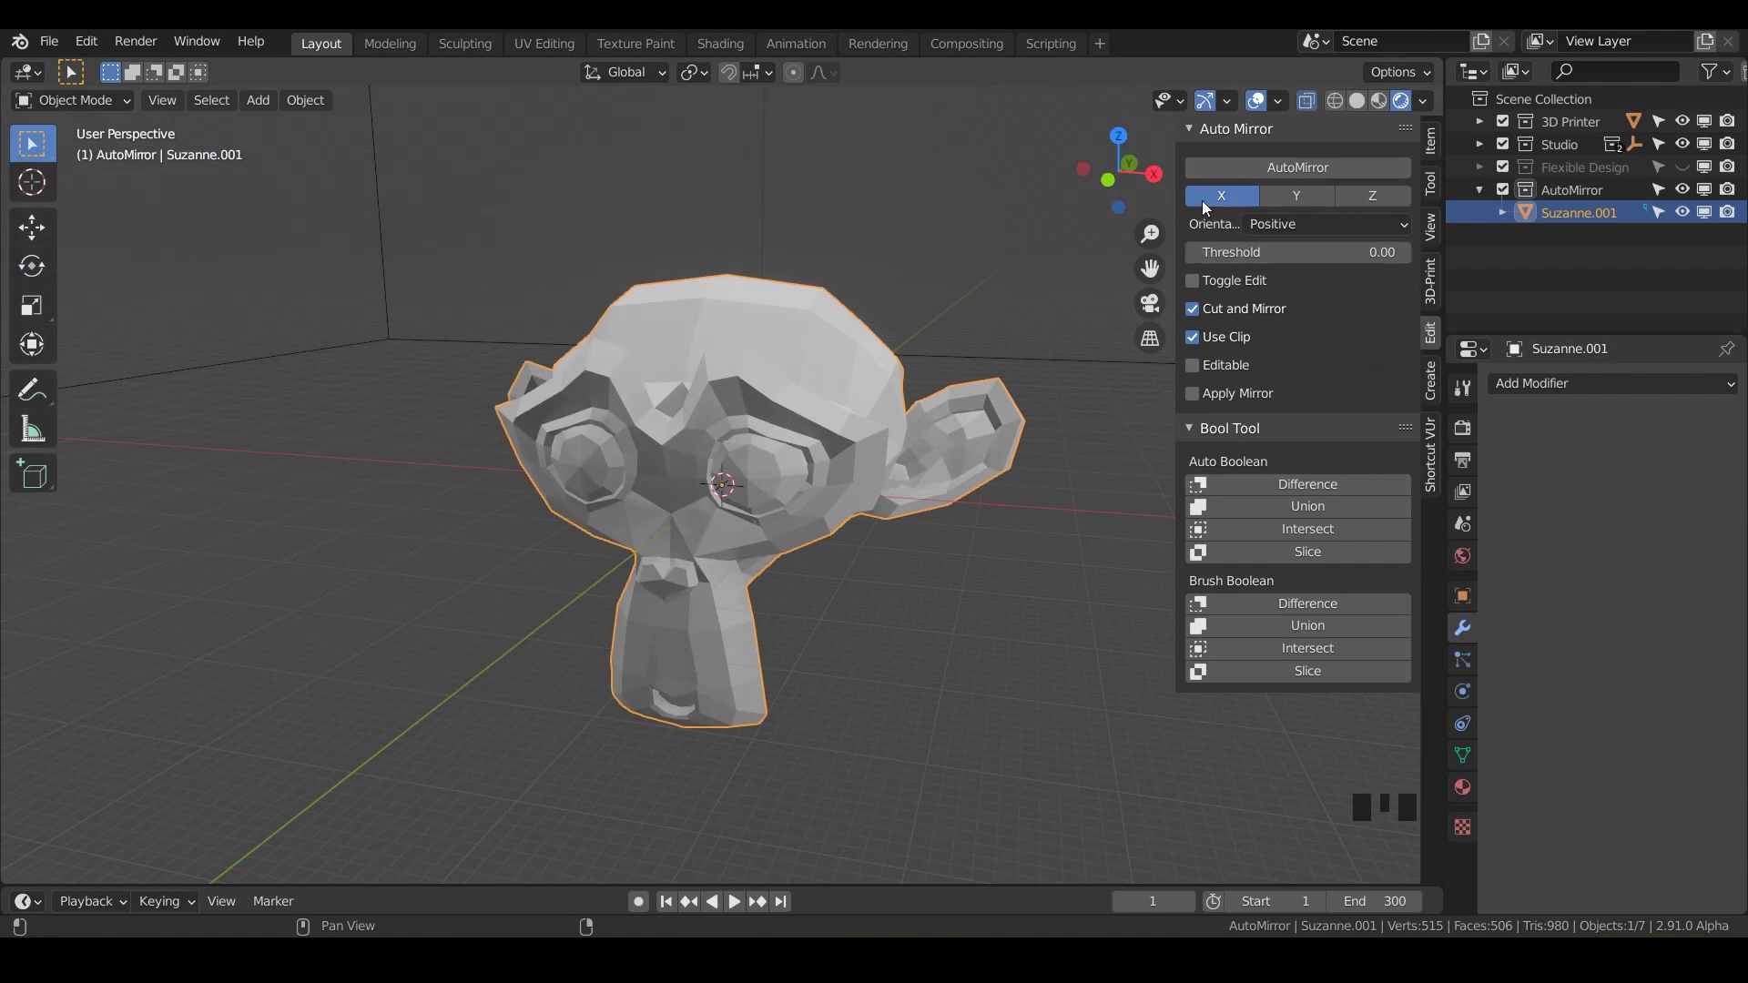
Run AutoMirror on the monkey along the X axis with positive orientation, and enter Edit Mode on the remaining half
click(1280, 168)
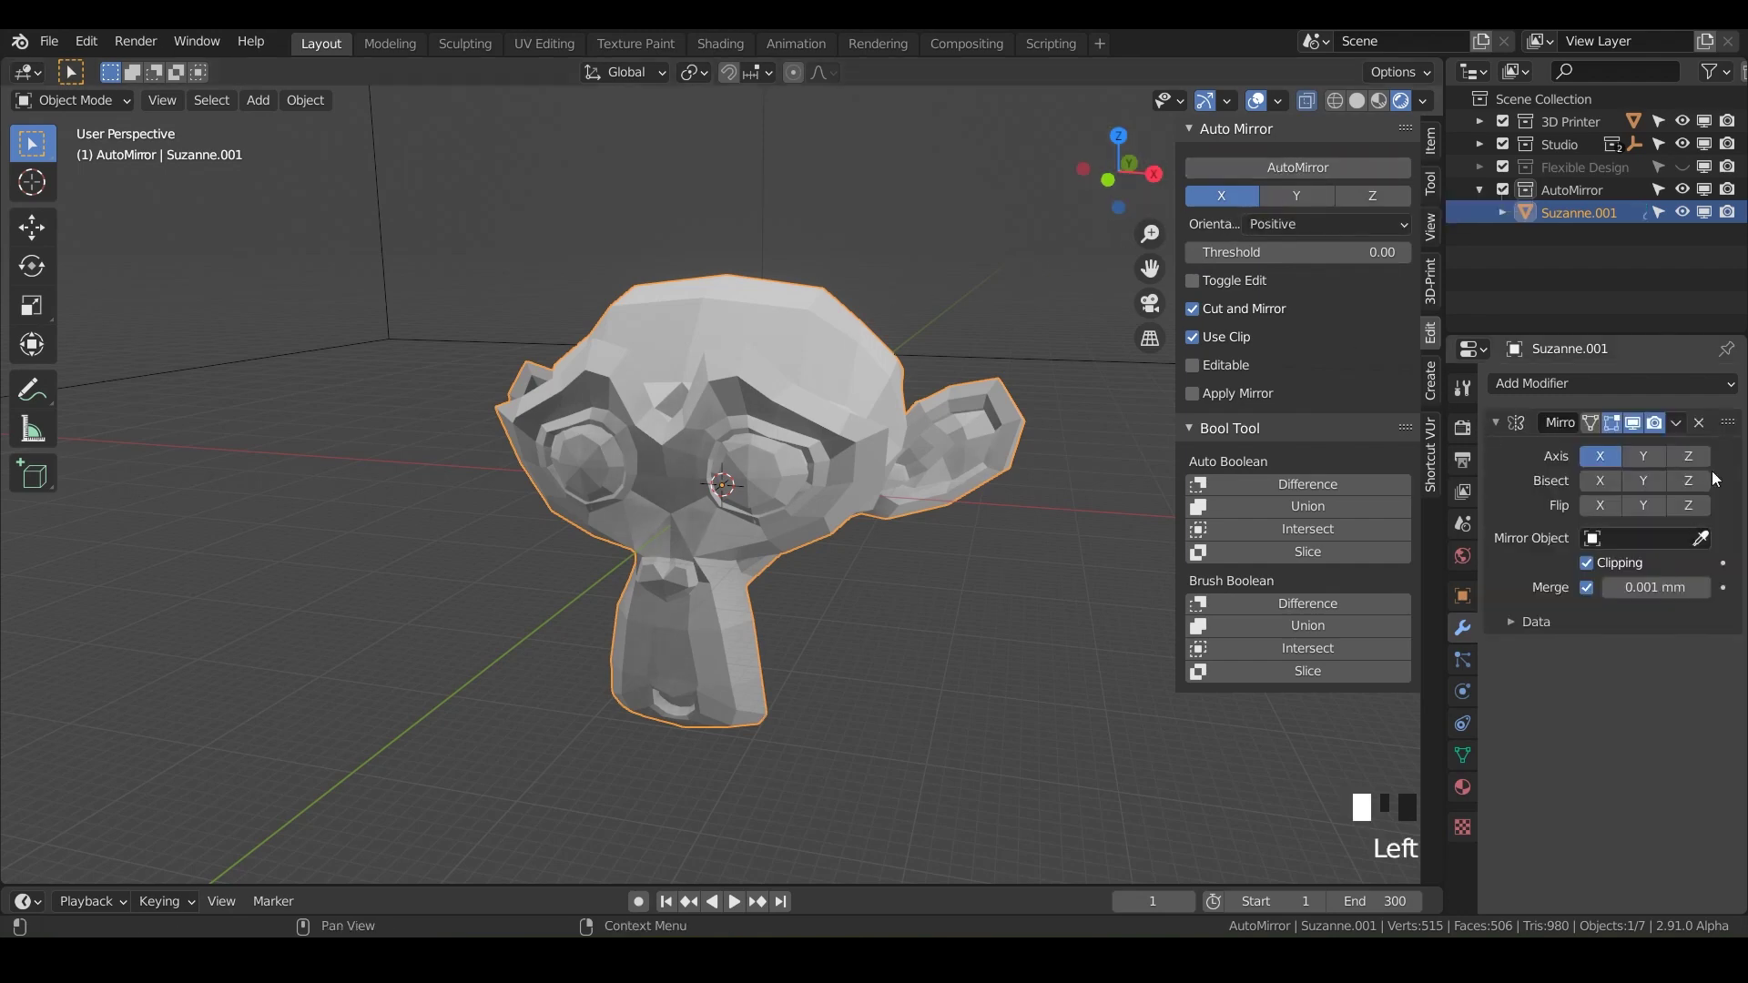
key(Tab)
middle_drag(715, 456, 732, 430)
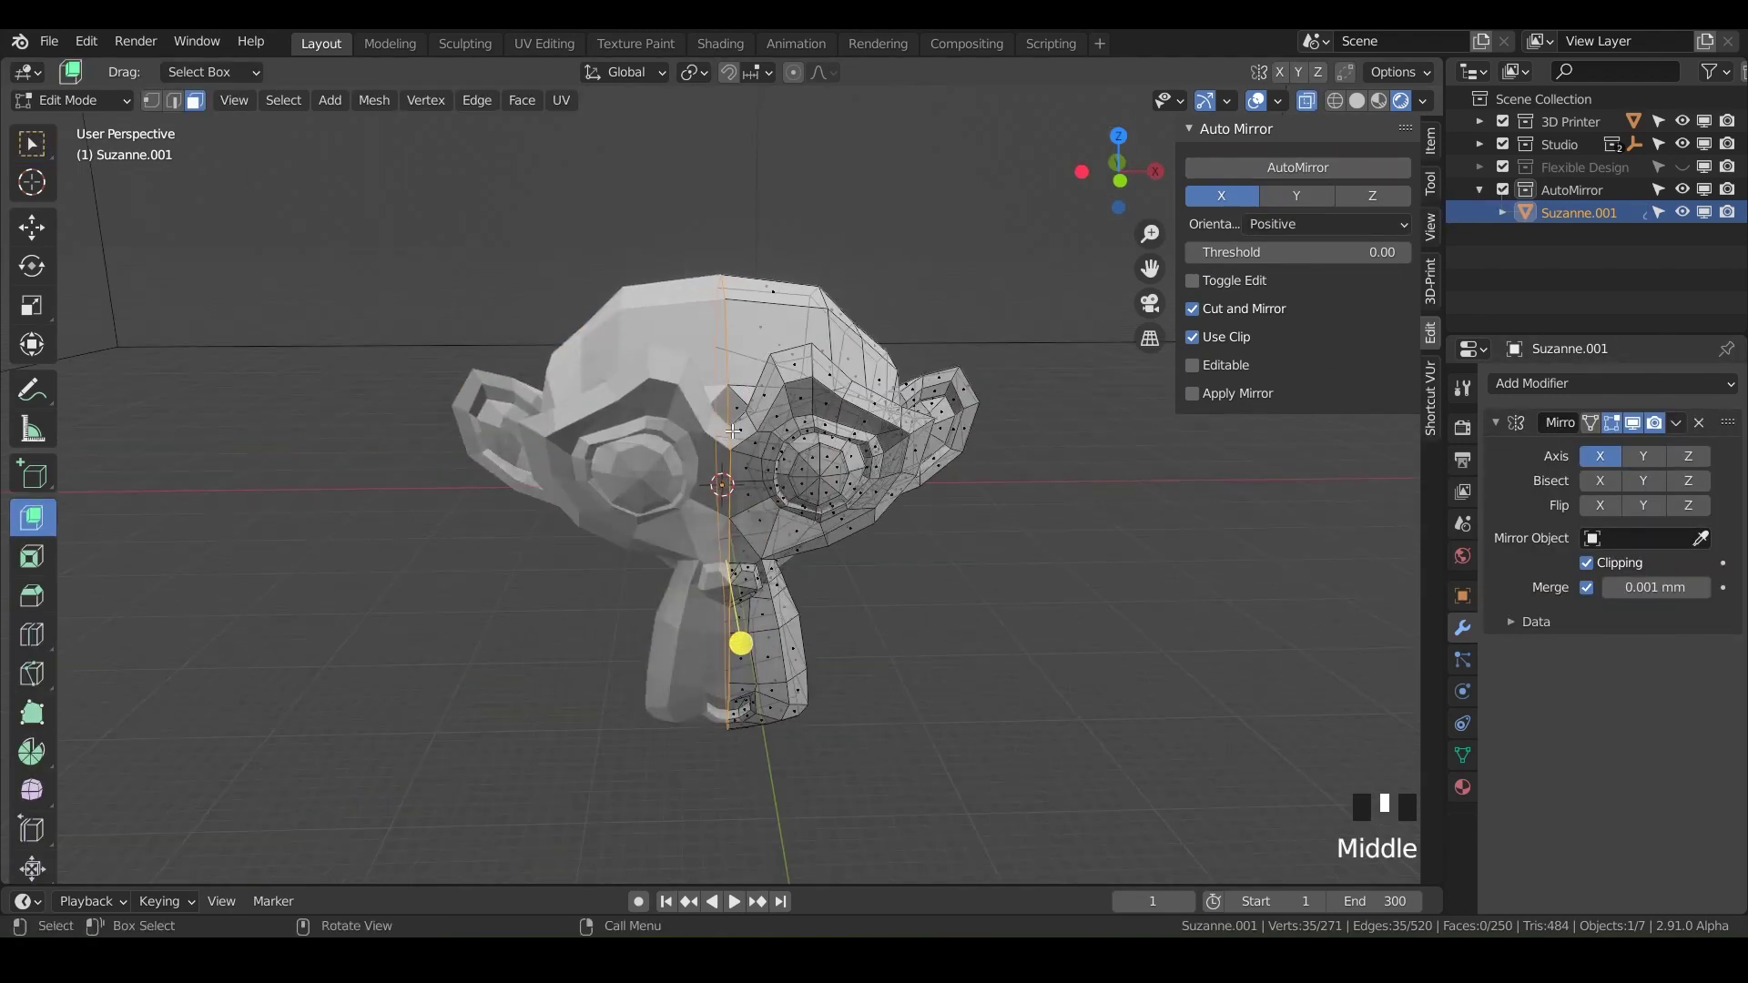
Extrude one face on the upper side of the editable half of the head about 17 mm along its normal
middle_drag(754, 743, 881, 377)
click(881, 377)
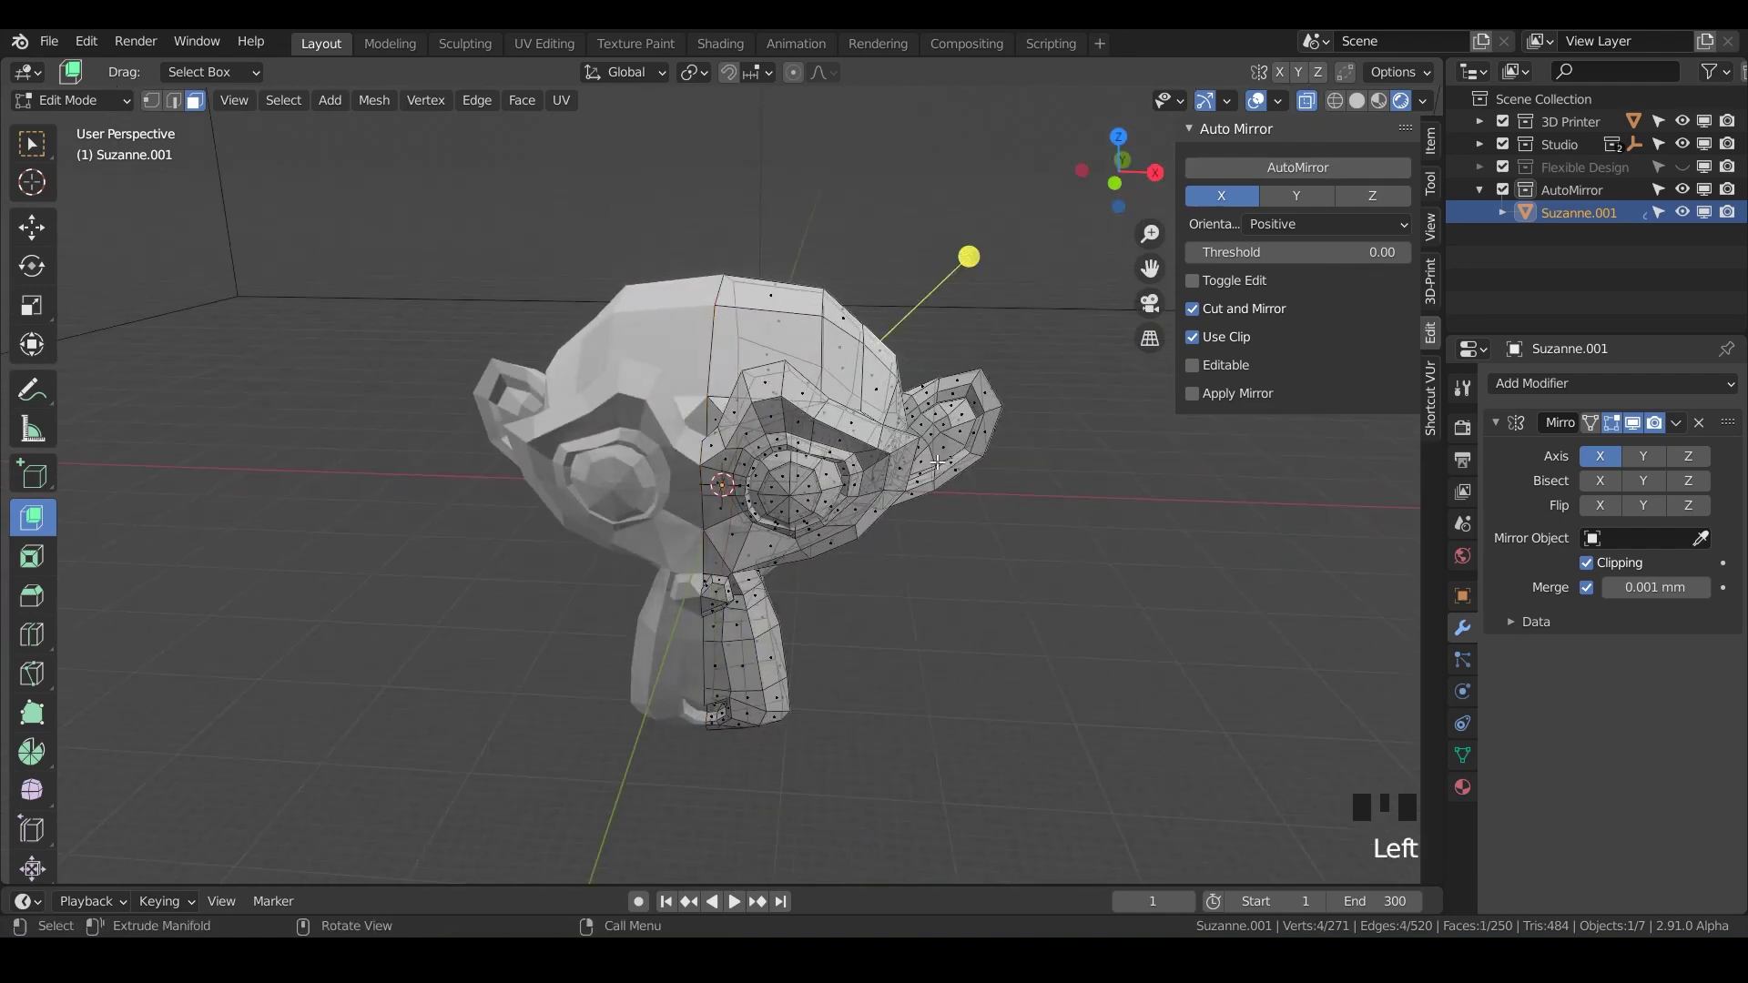
key(g)
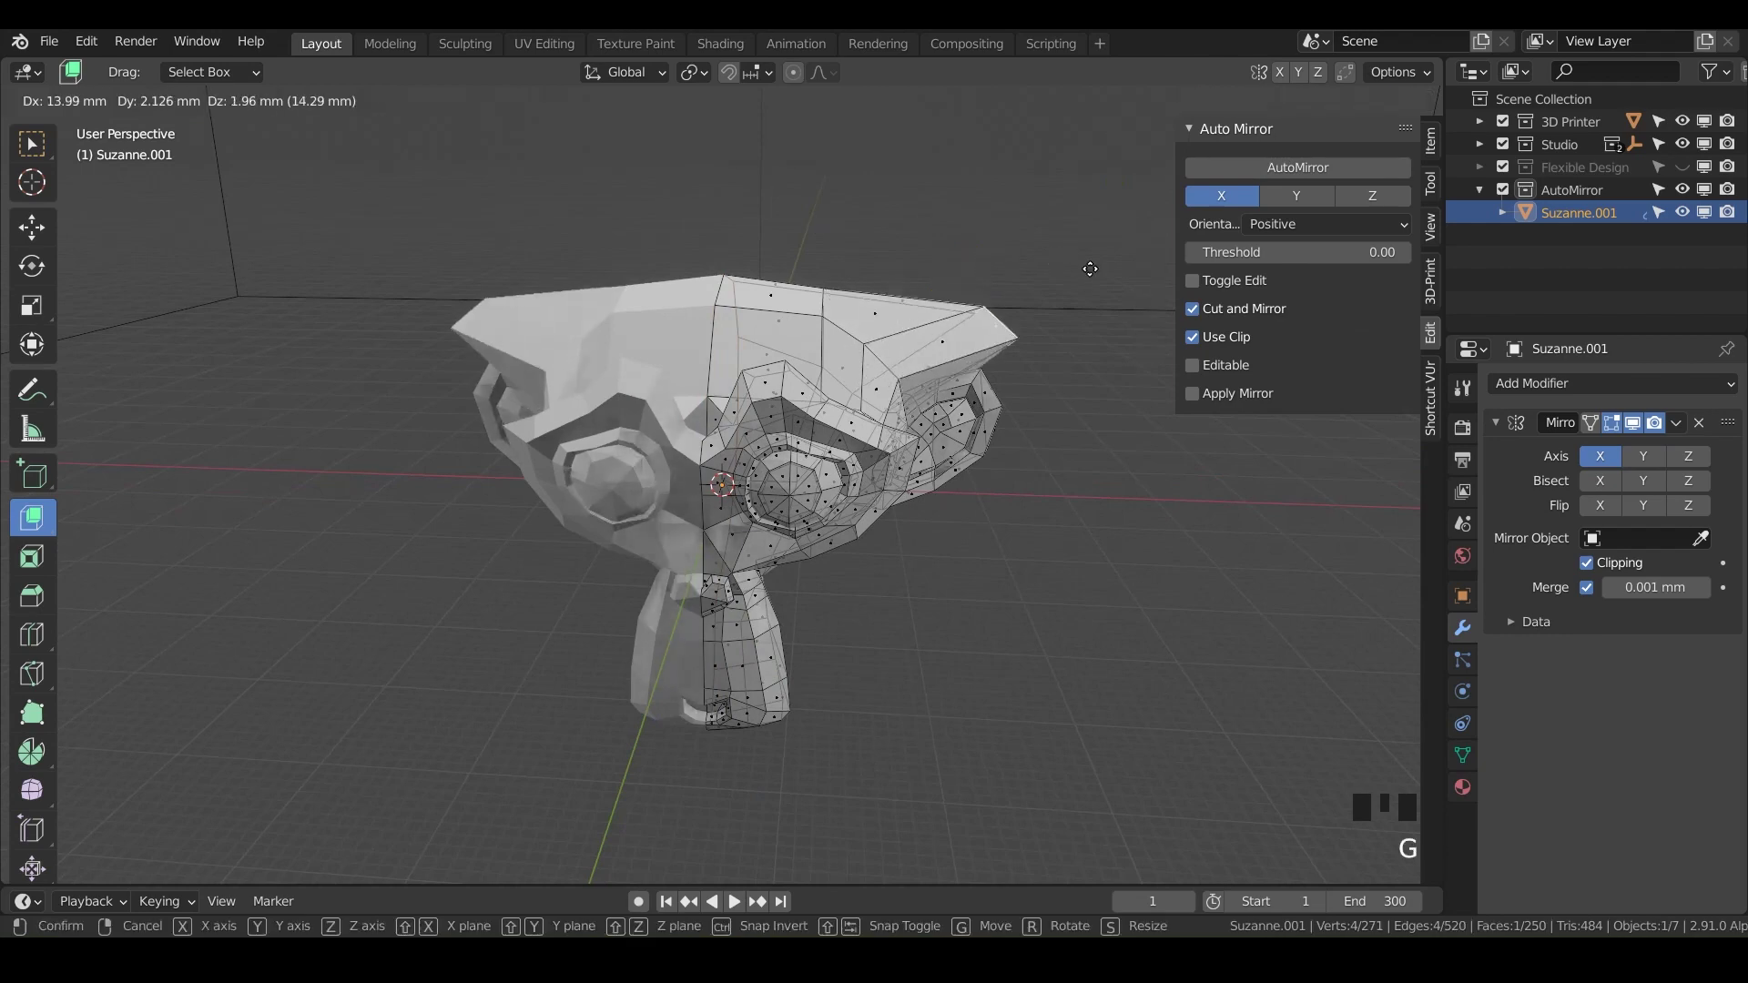
key(e)
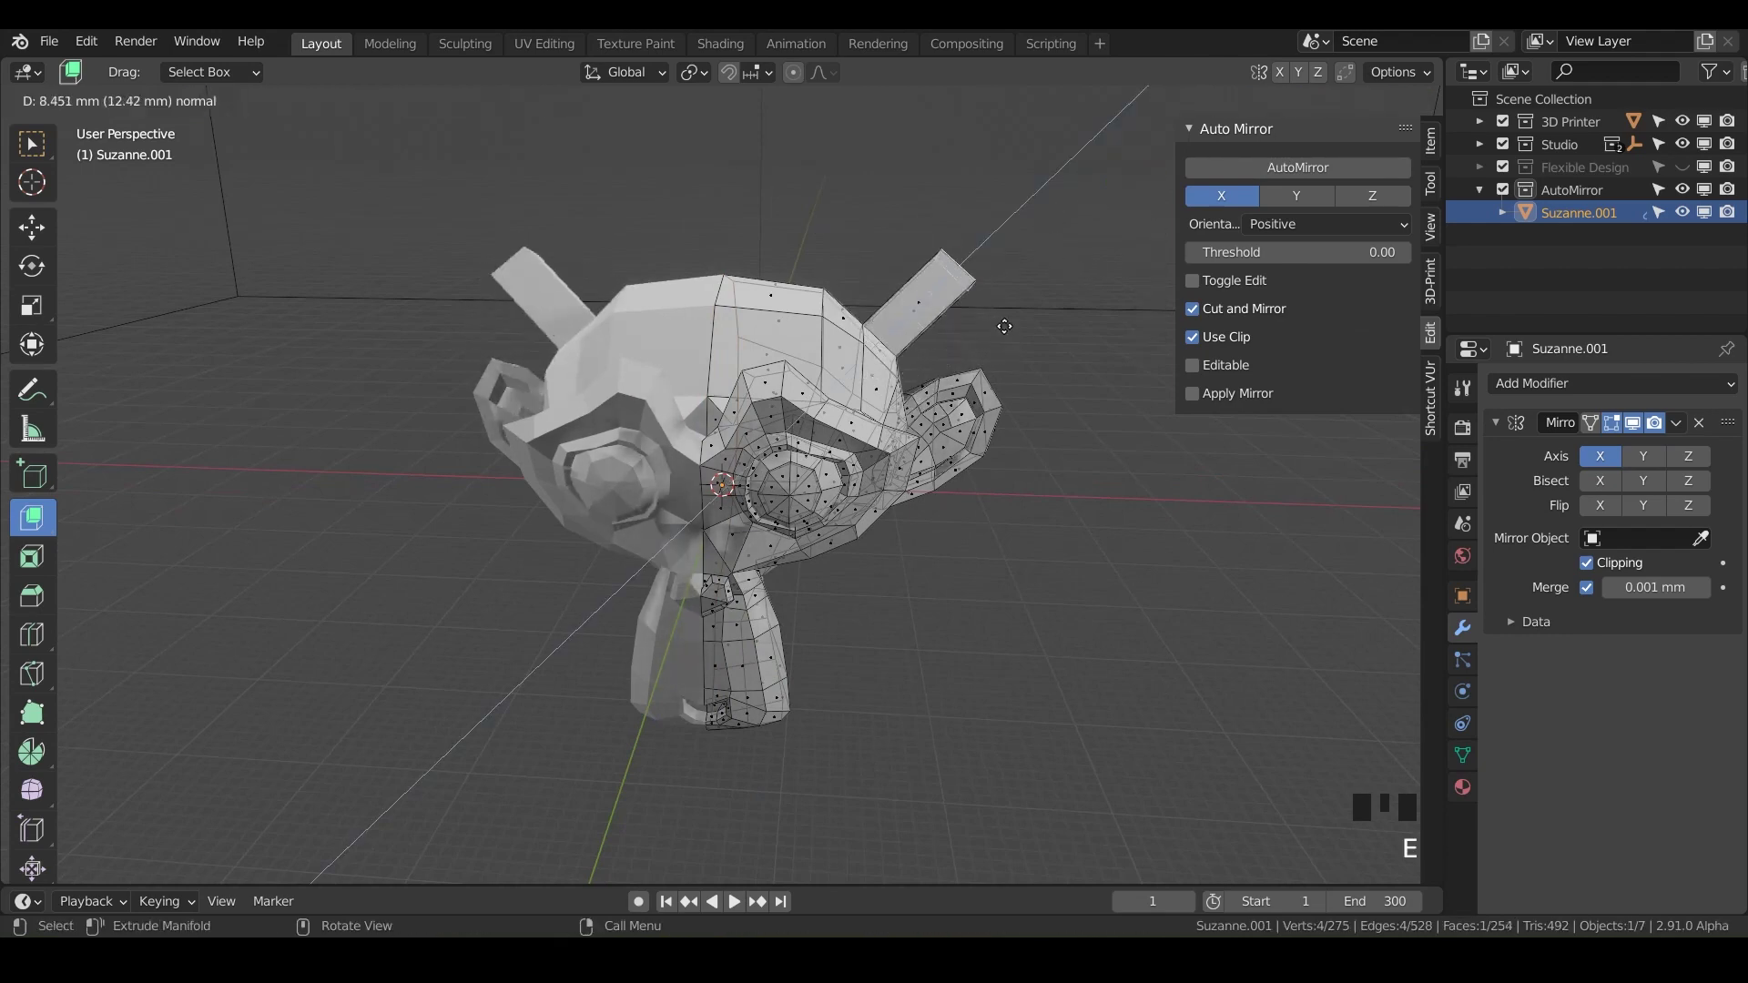
click(846, 445)
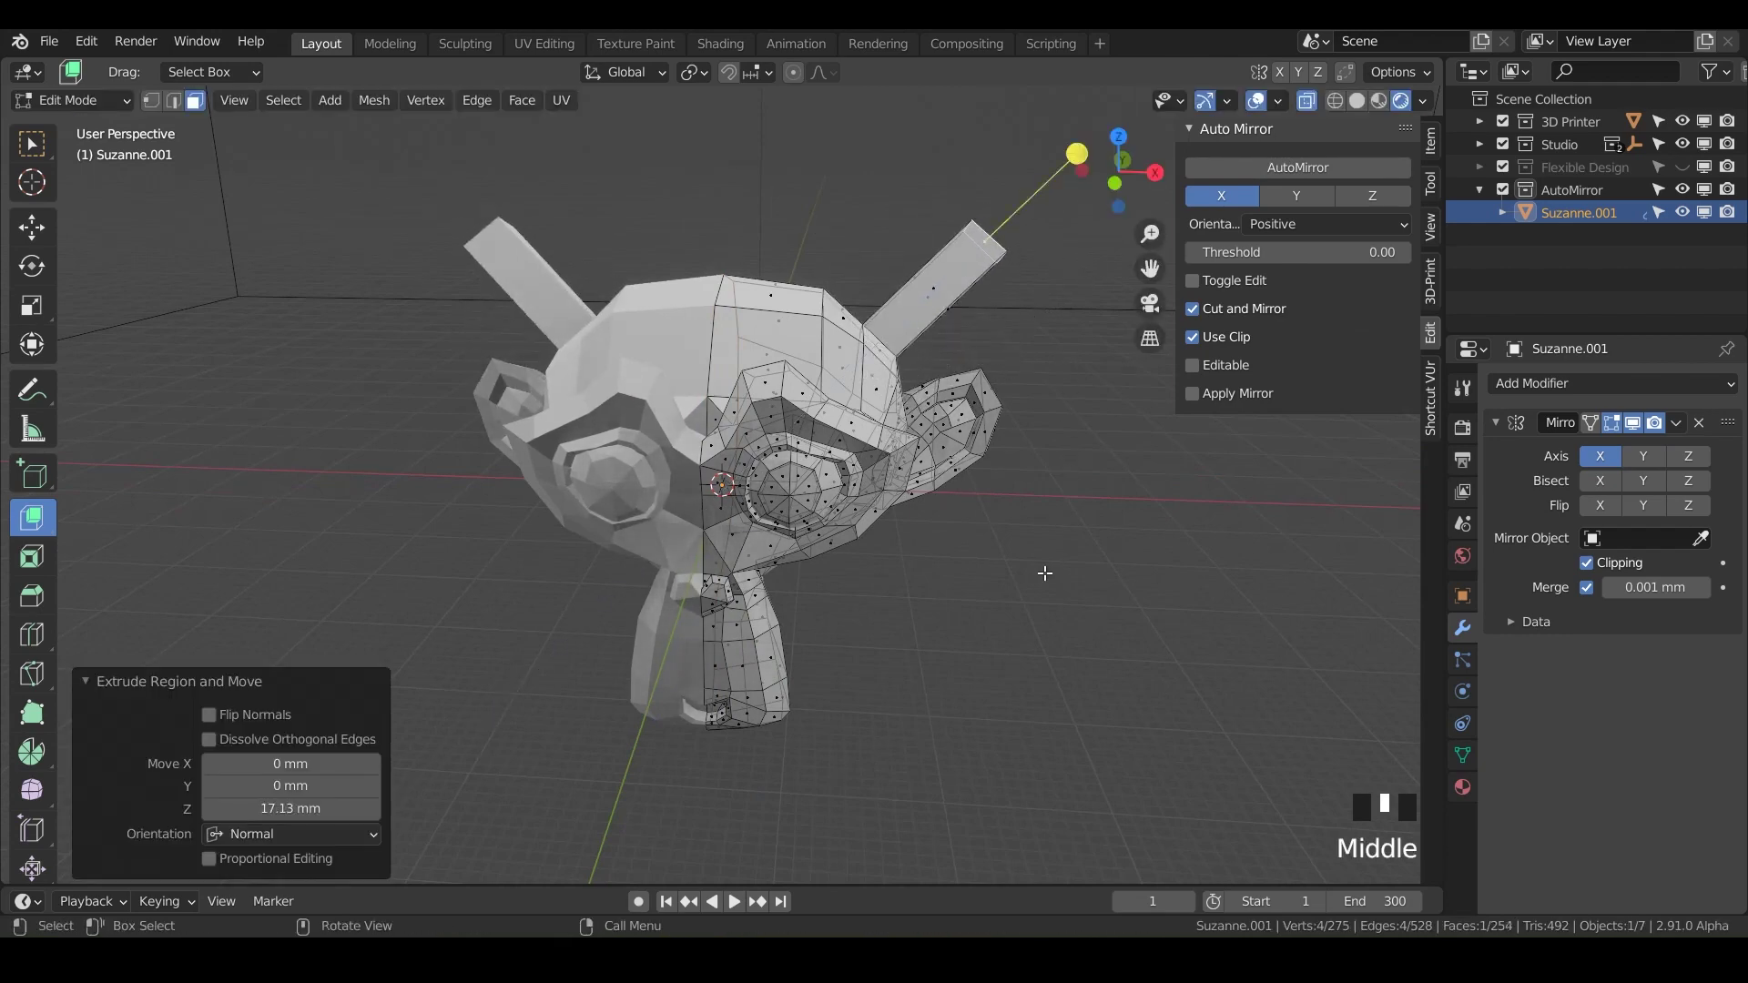
Select the outer faces of the ear on the editable half and move them about 18.7 mm in X and 2 mm in Y
drag(1043, 570, 927, 344)
key(g)
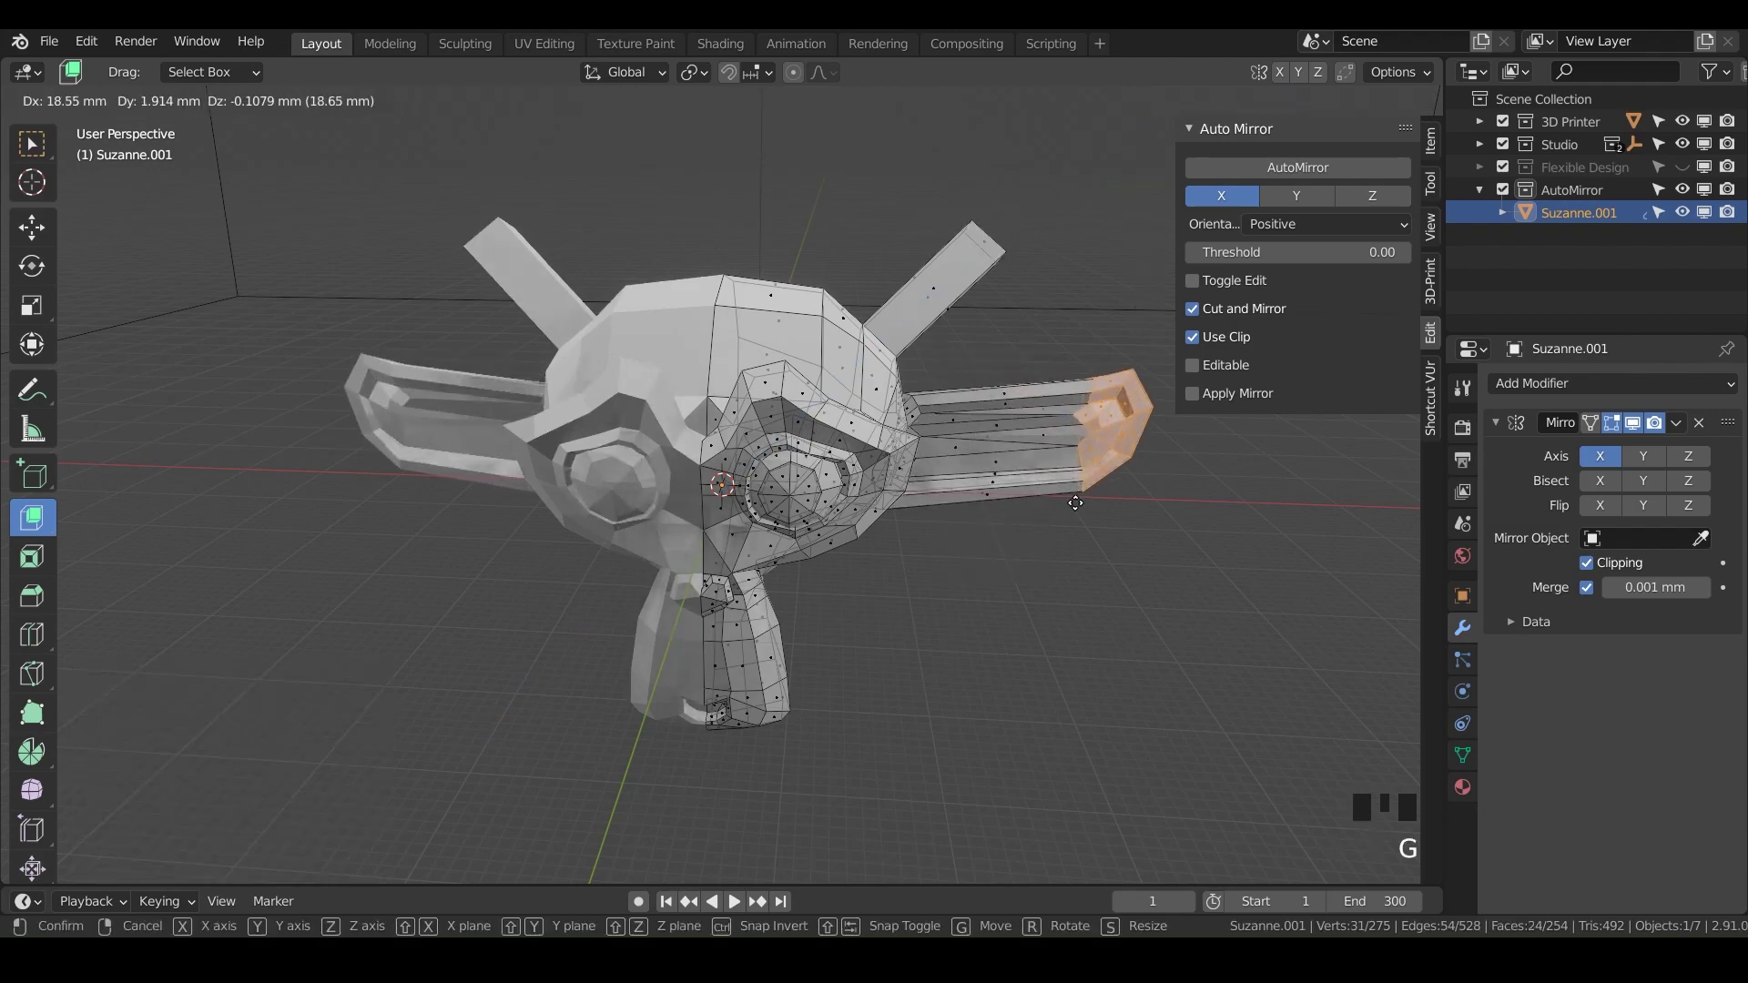
click(1076, 502)
middle_drag(1076, 502, 774, 532)
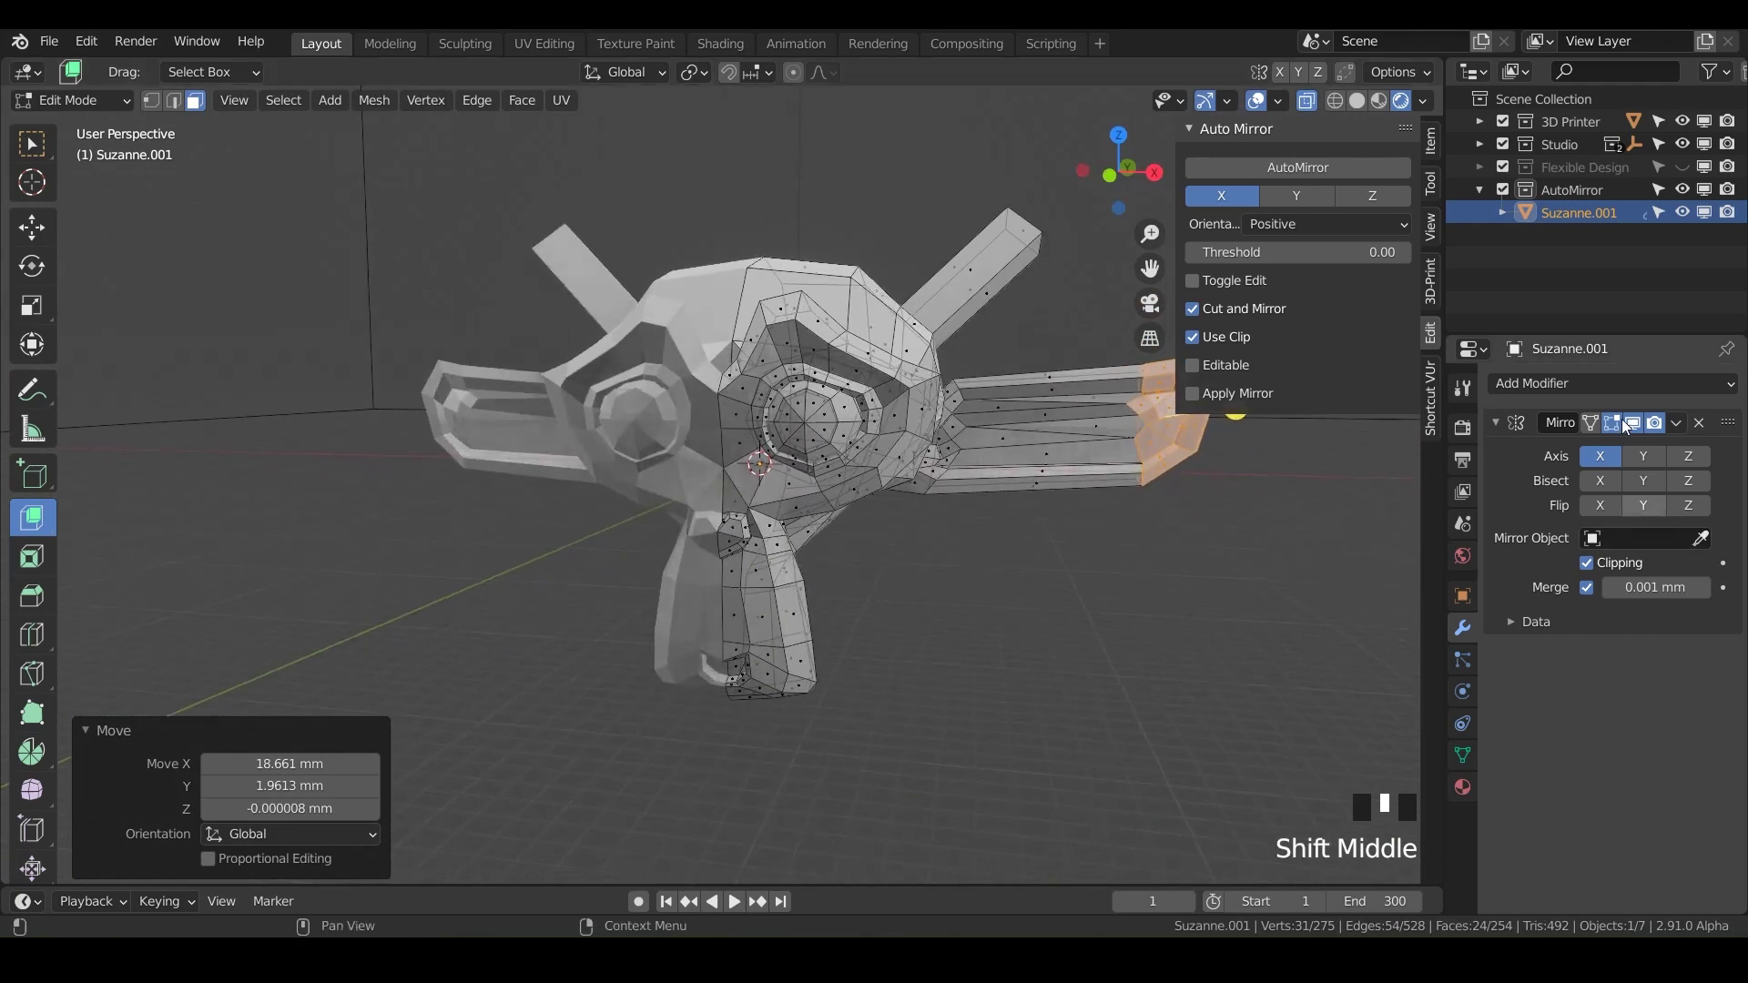
Examine the Data options of the Mirror modifier and inspect the mirrored head from the front
click(1512, 621)
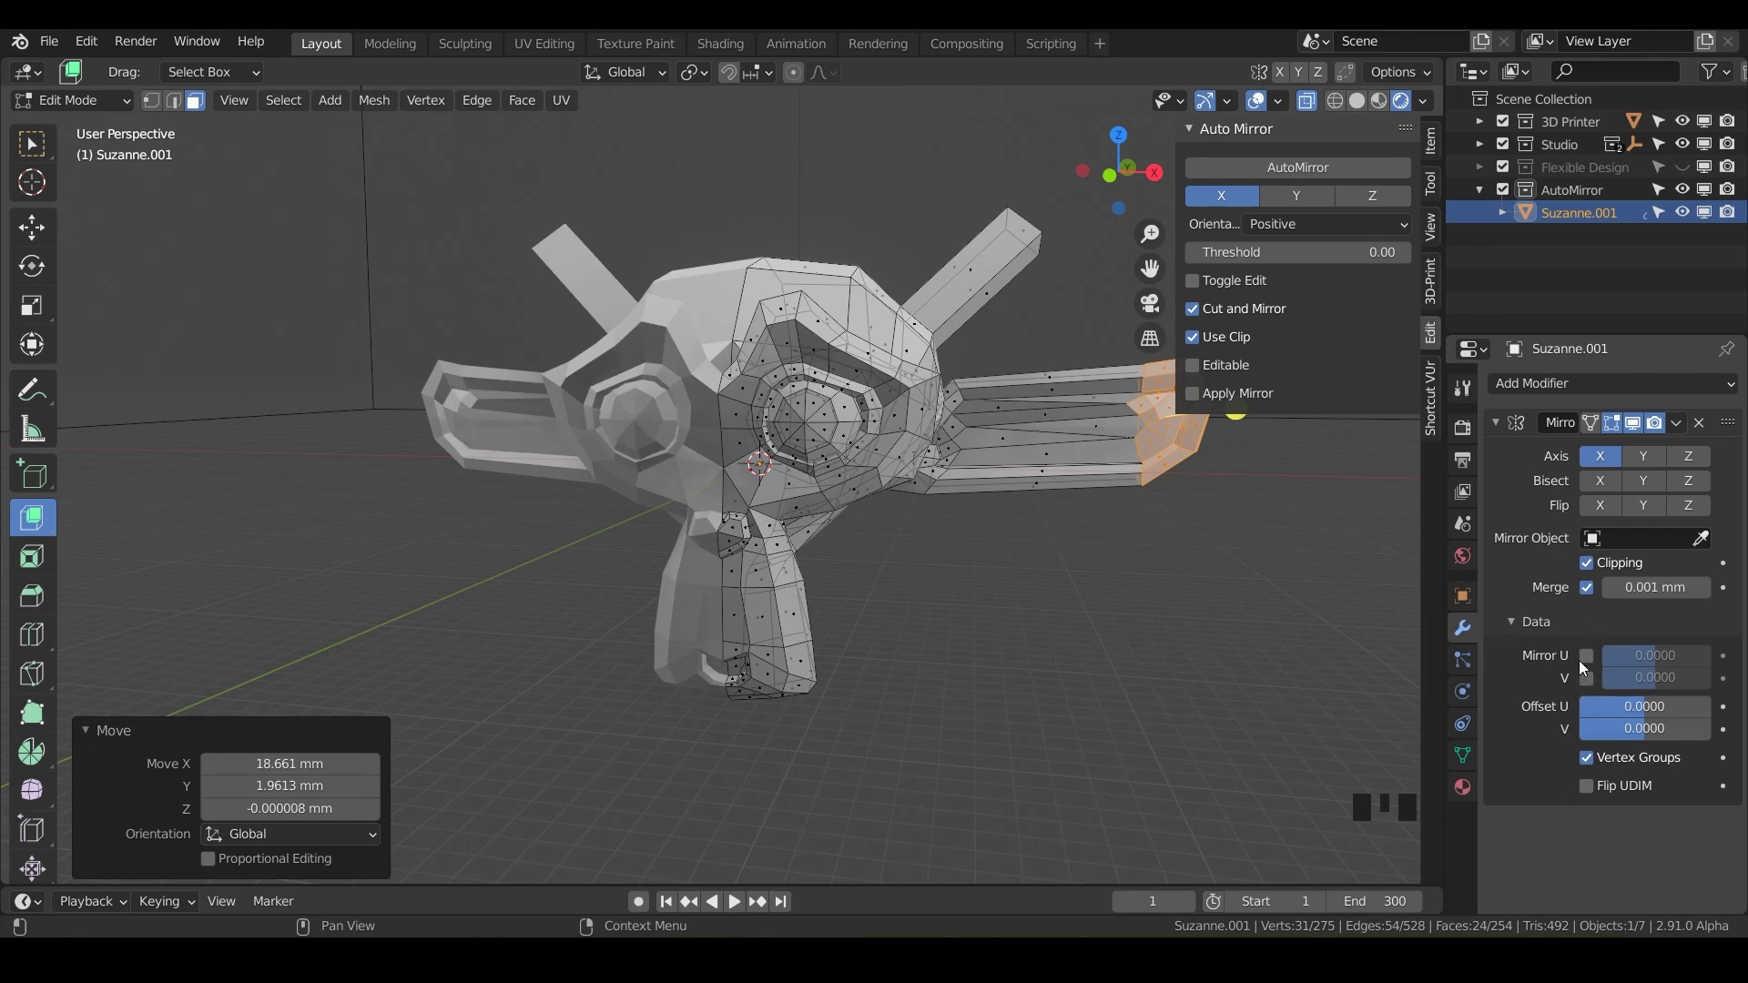
click(1509, 616)
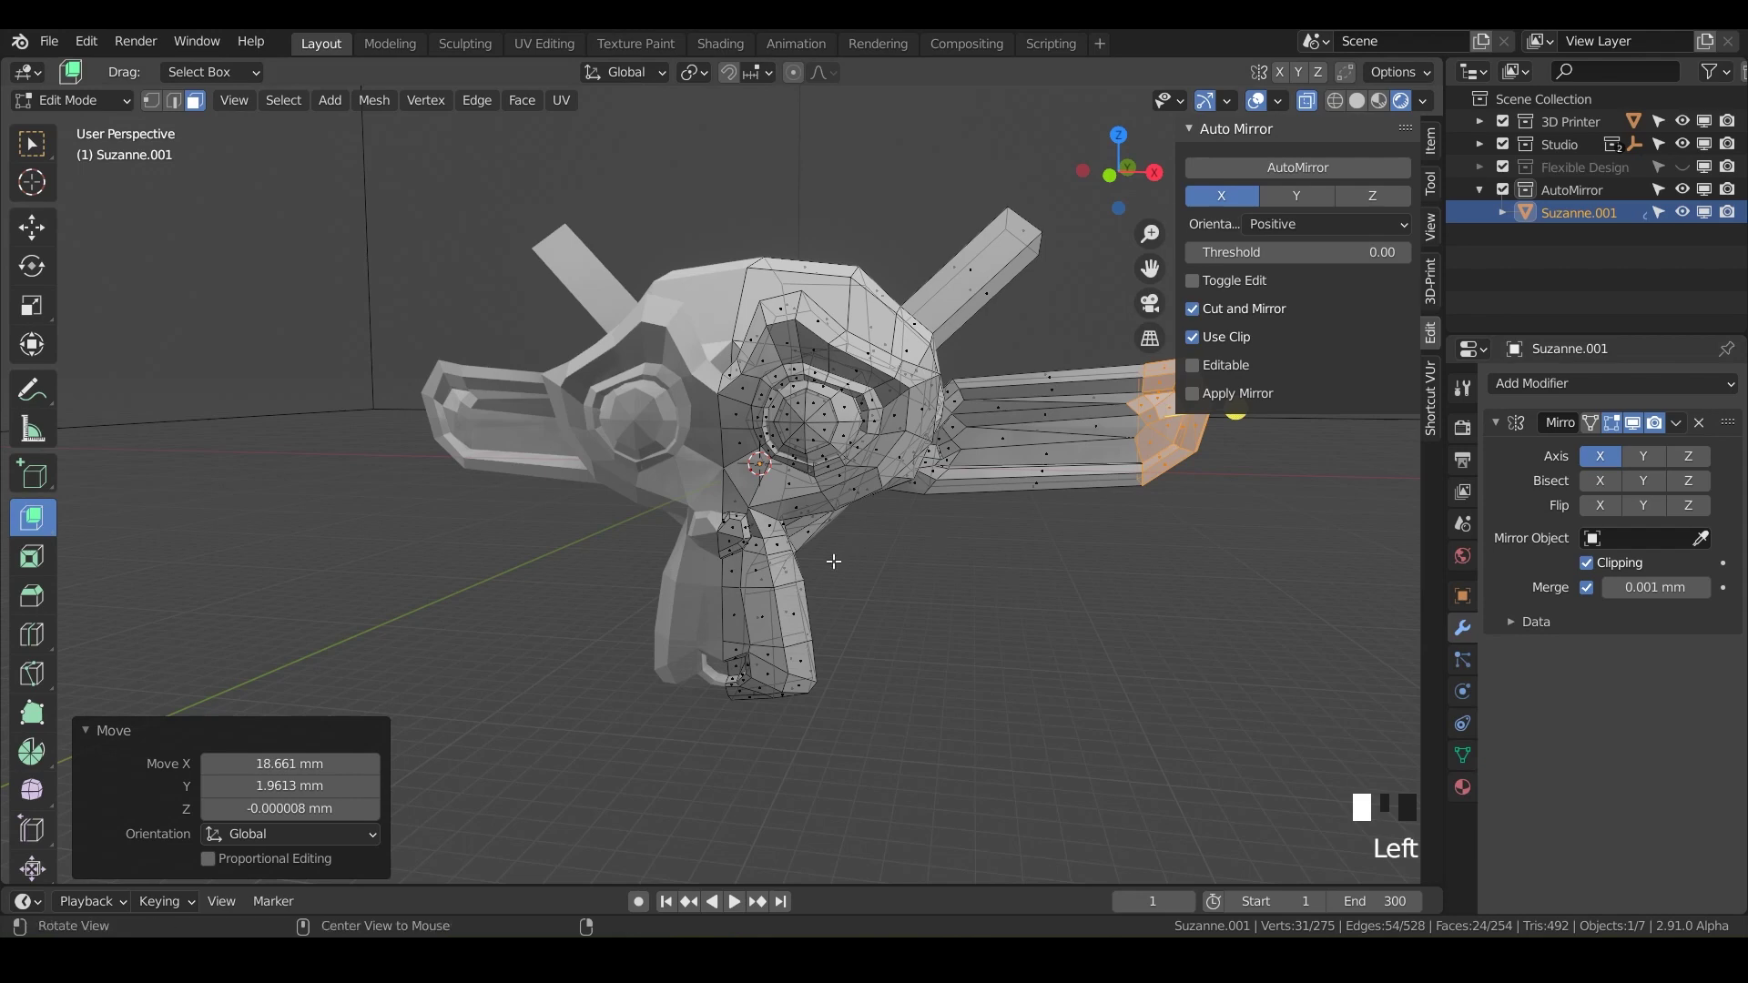
middle_drag(834, 562, 805, 536)
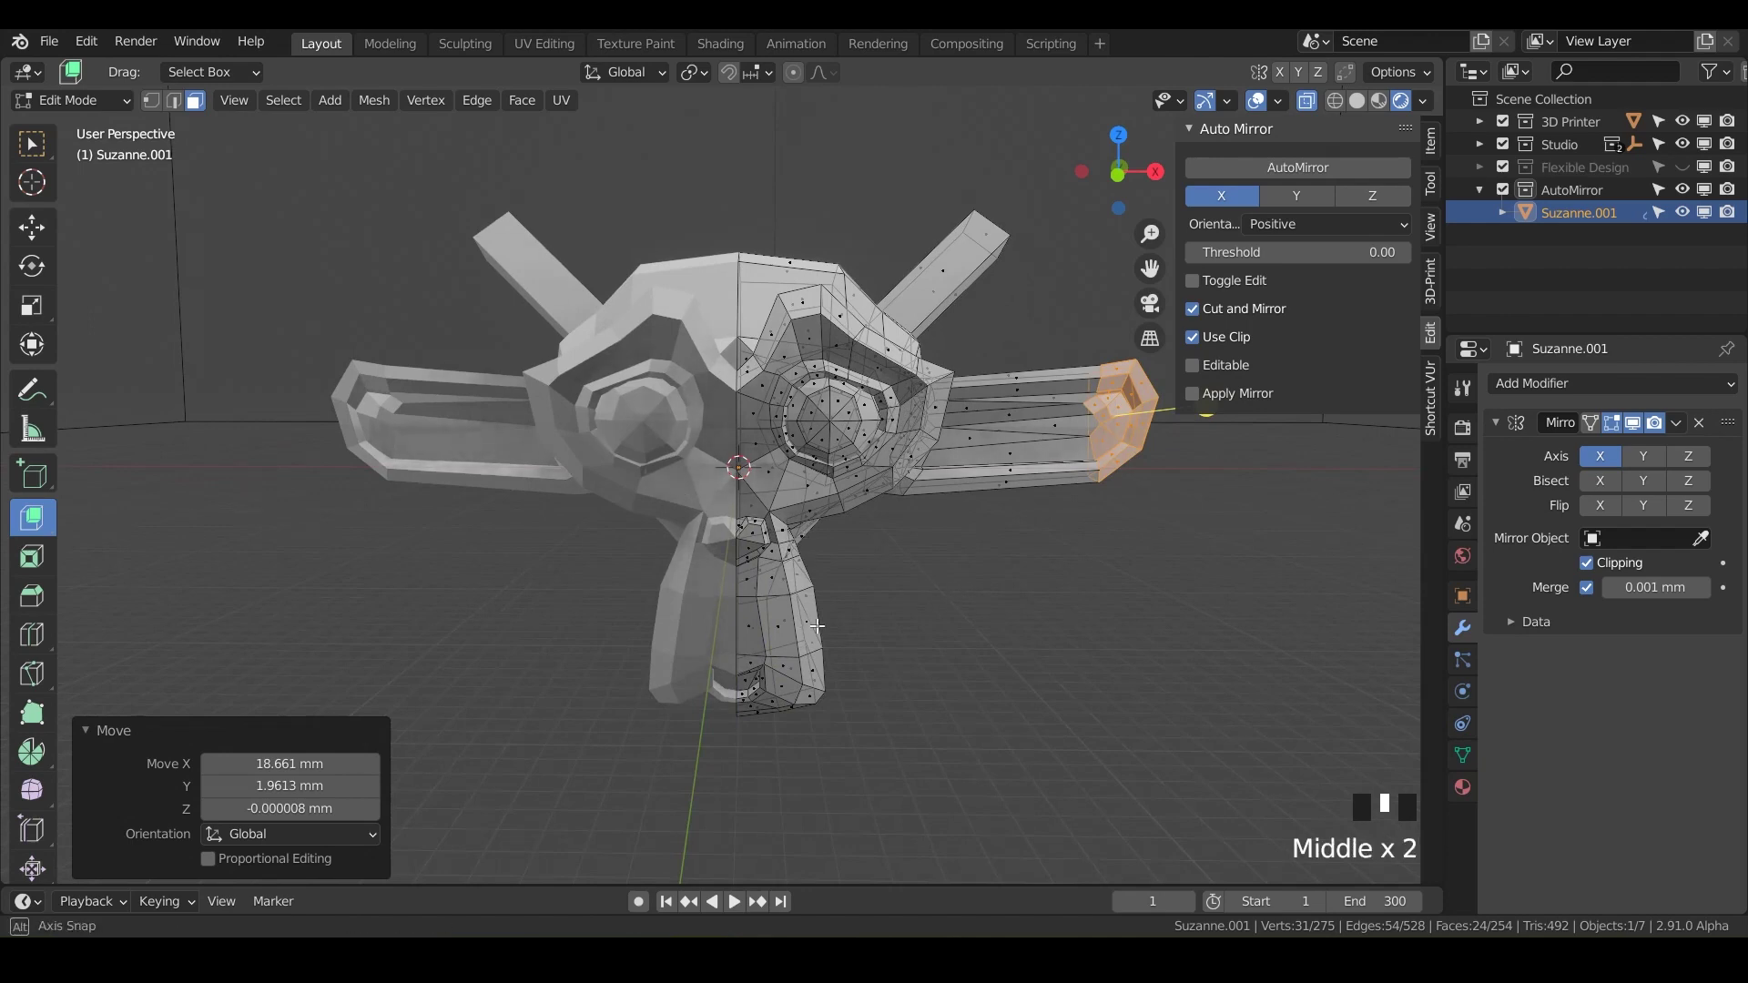